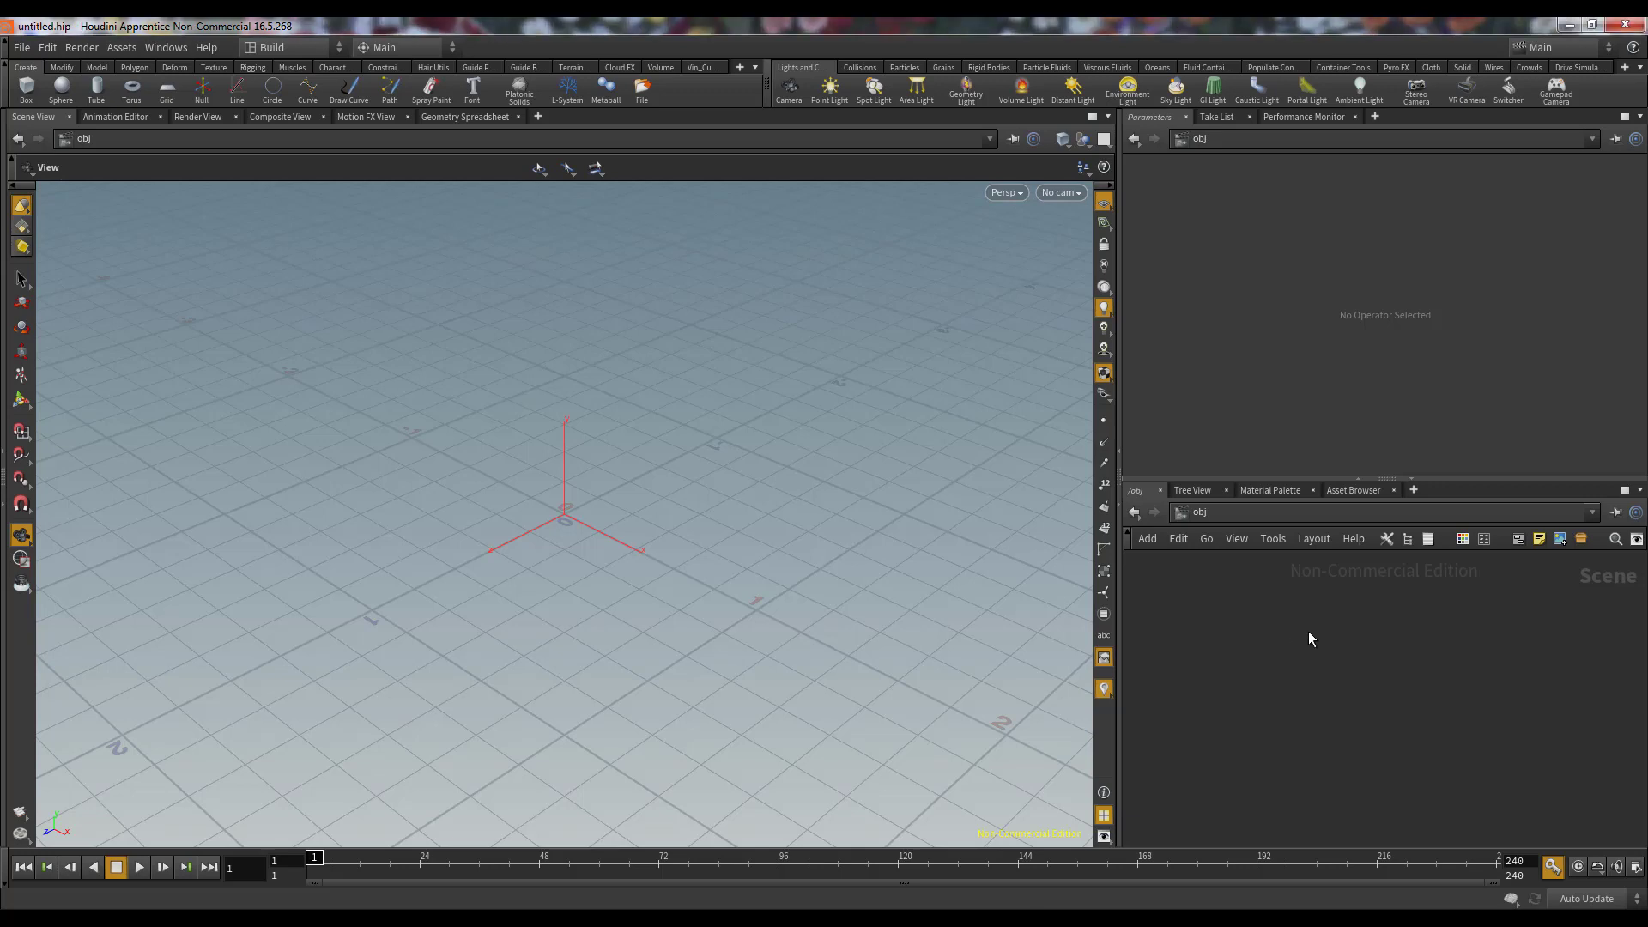
# Search the node menu for 'geo' and choose the Geometry node
pyautogui.press('Tab')
pyautogui.press('Tab')
pyautogui.write('geo')
pyautogui.press('Return')
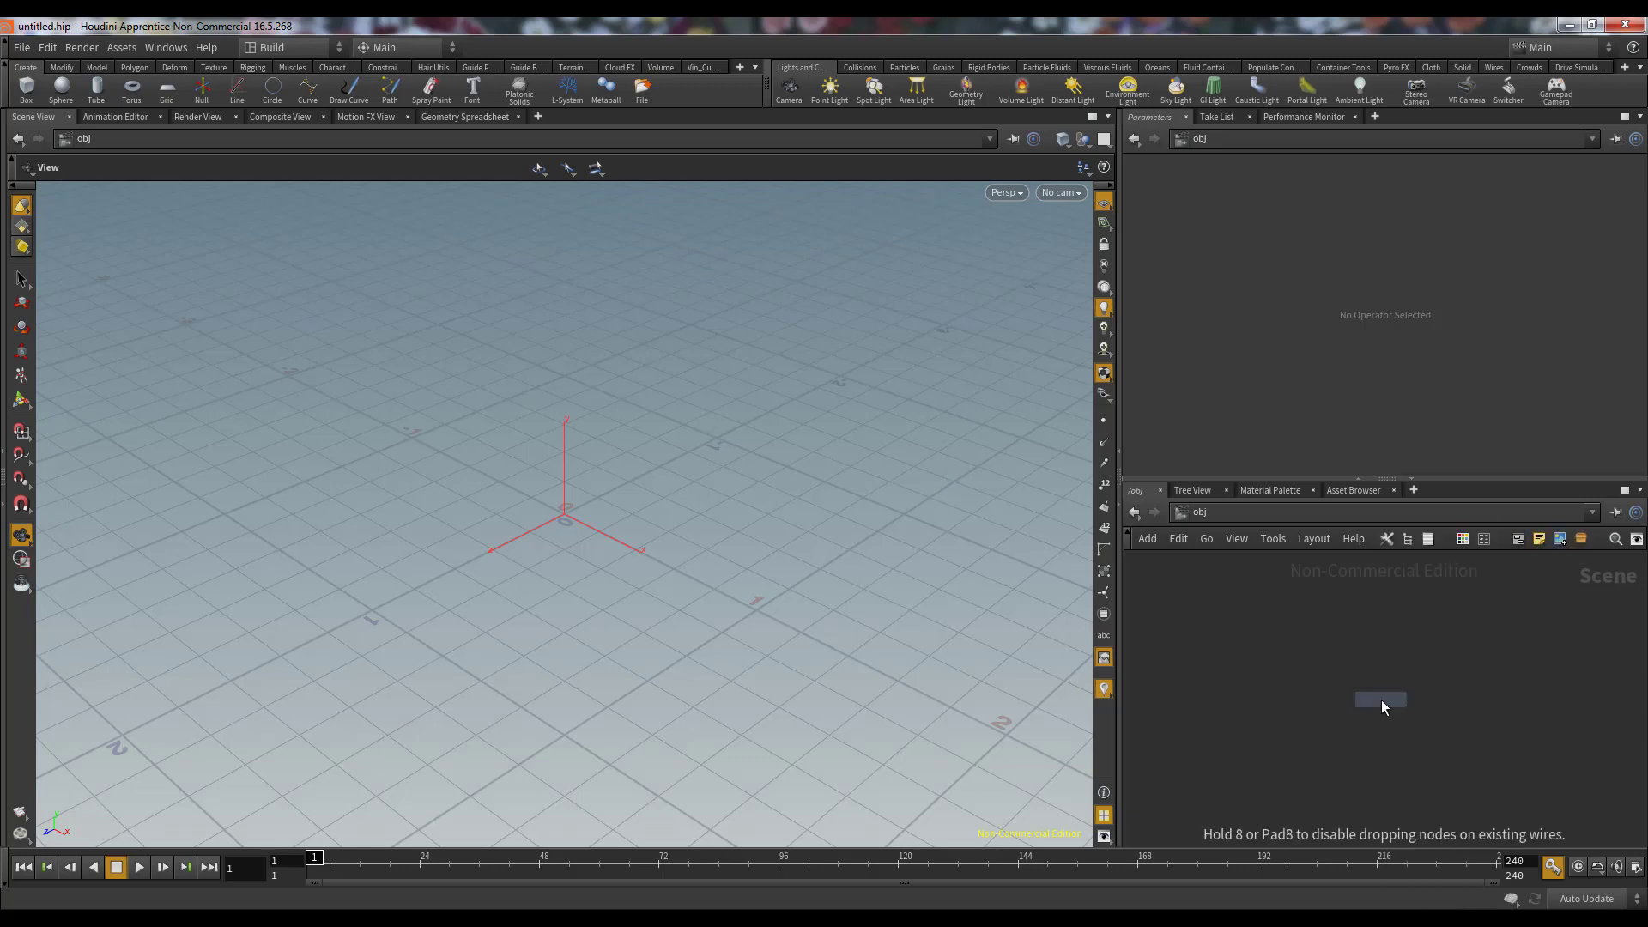
# Place geo1, go inside, and replace the default file node with a box1 node
pyautogui.click(1382, 698)
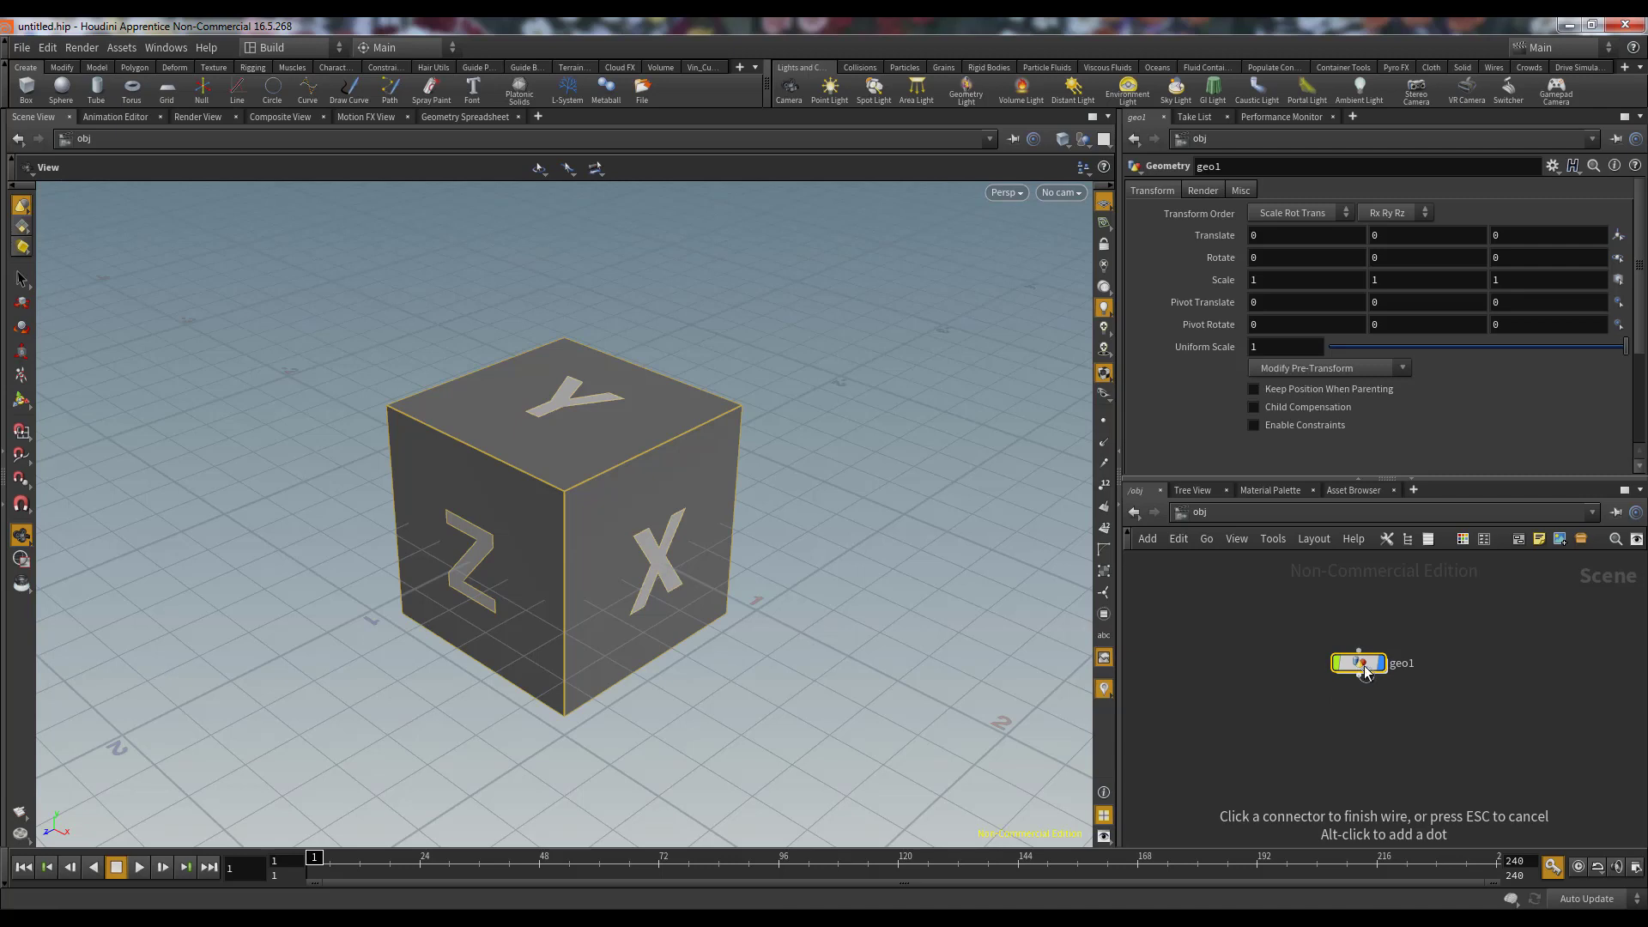
pyautogui.doubleClick(1364, 671)
pyautogui.press('Delete')
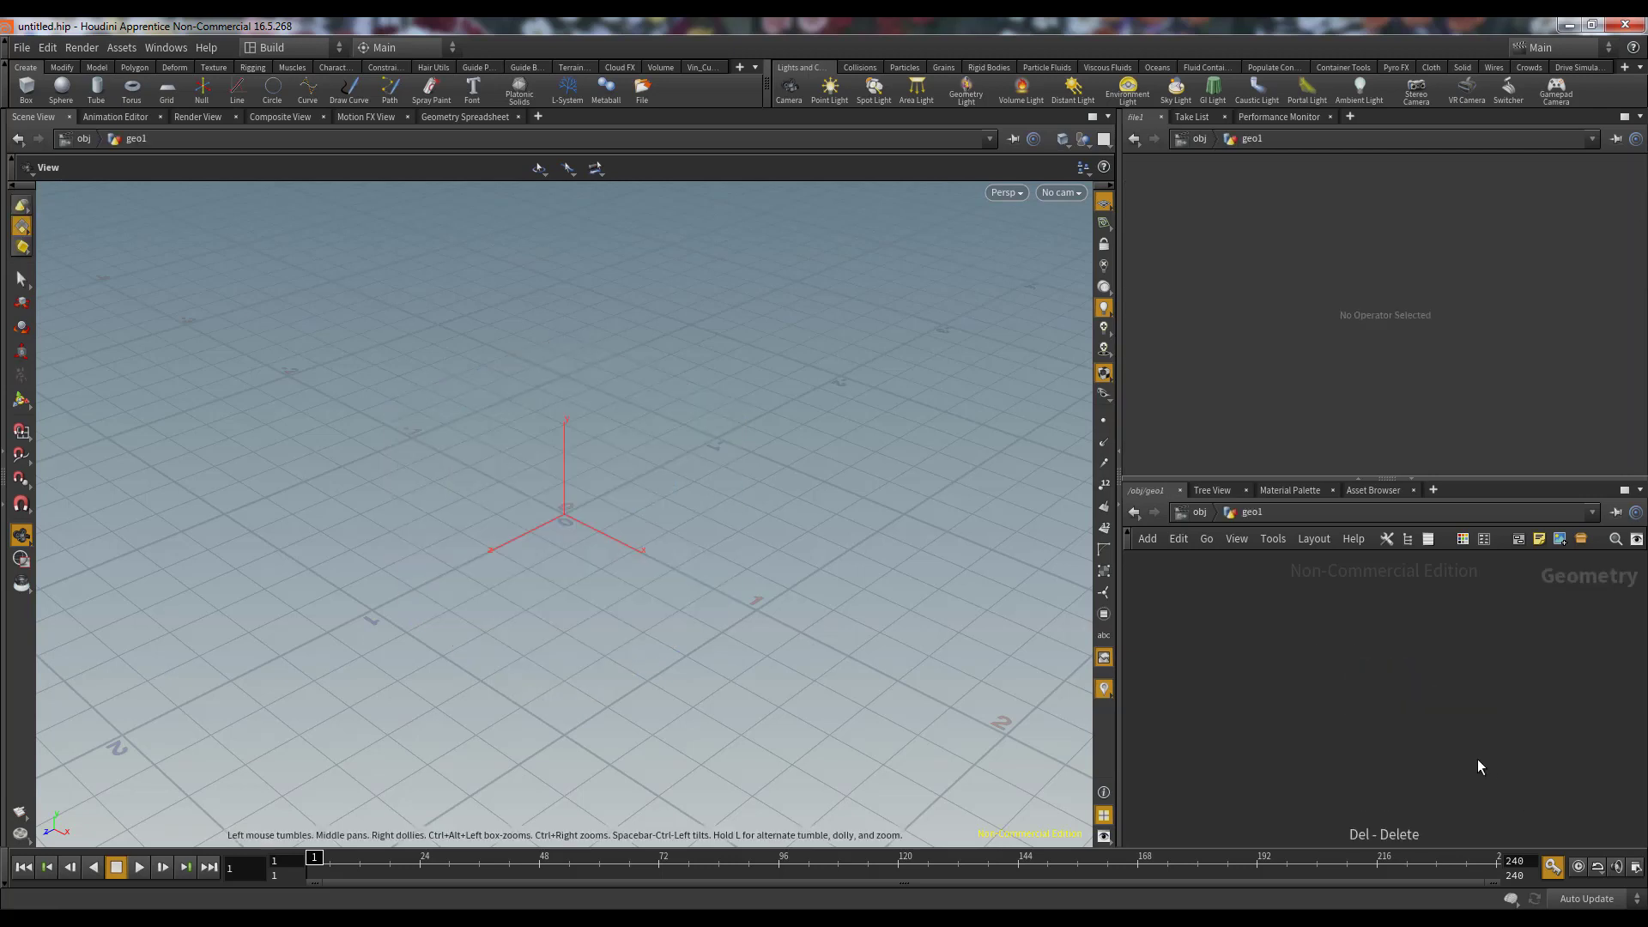
pyautogui.press('Tab')
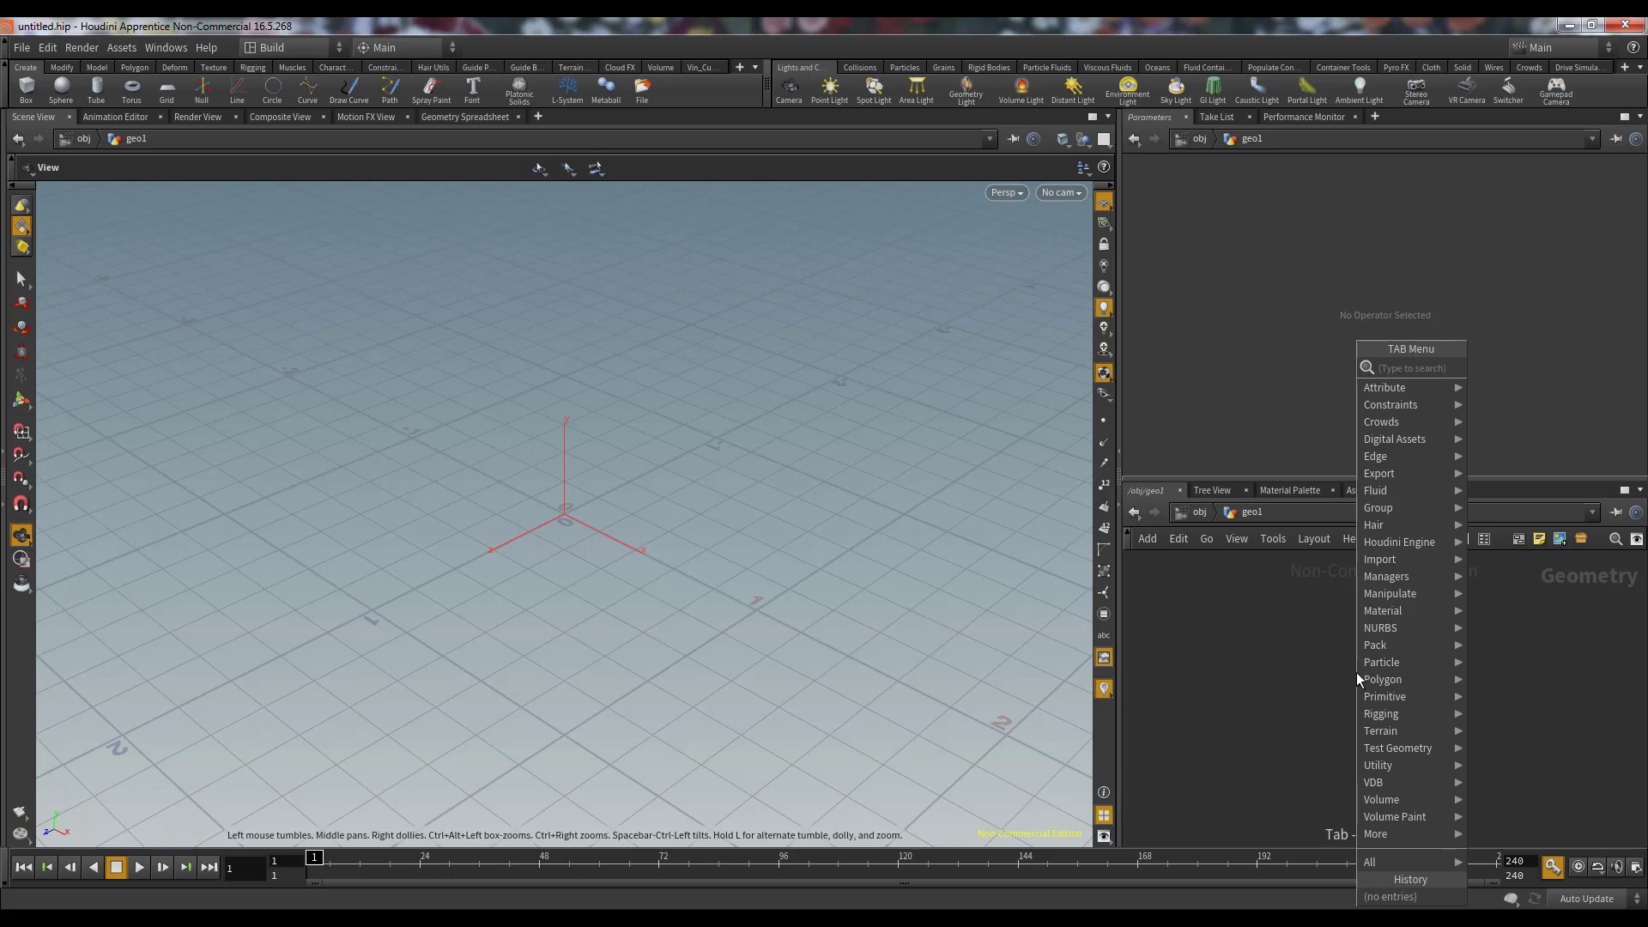
pyautogui.press('Right')
pyautogui.press('Return')
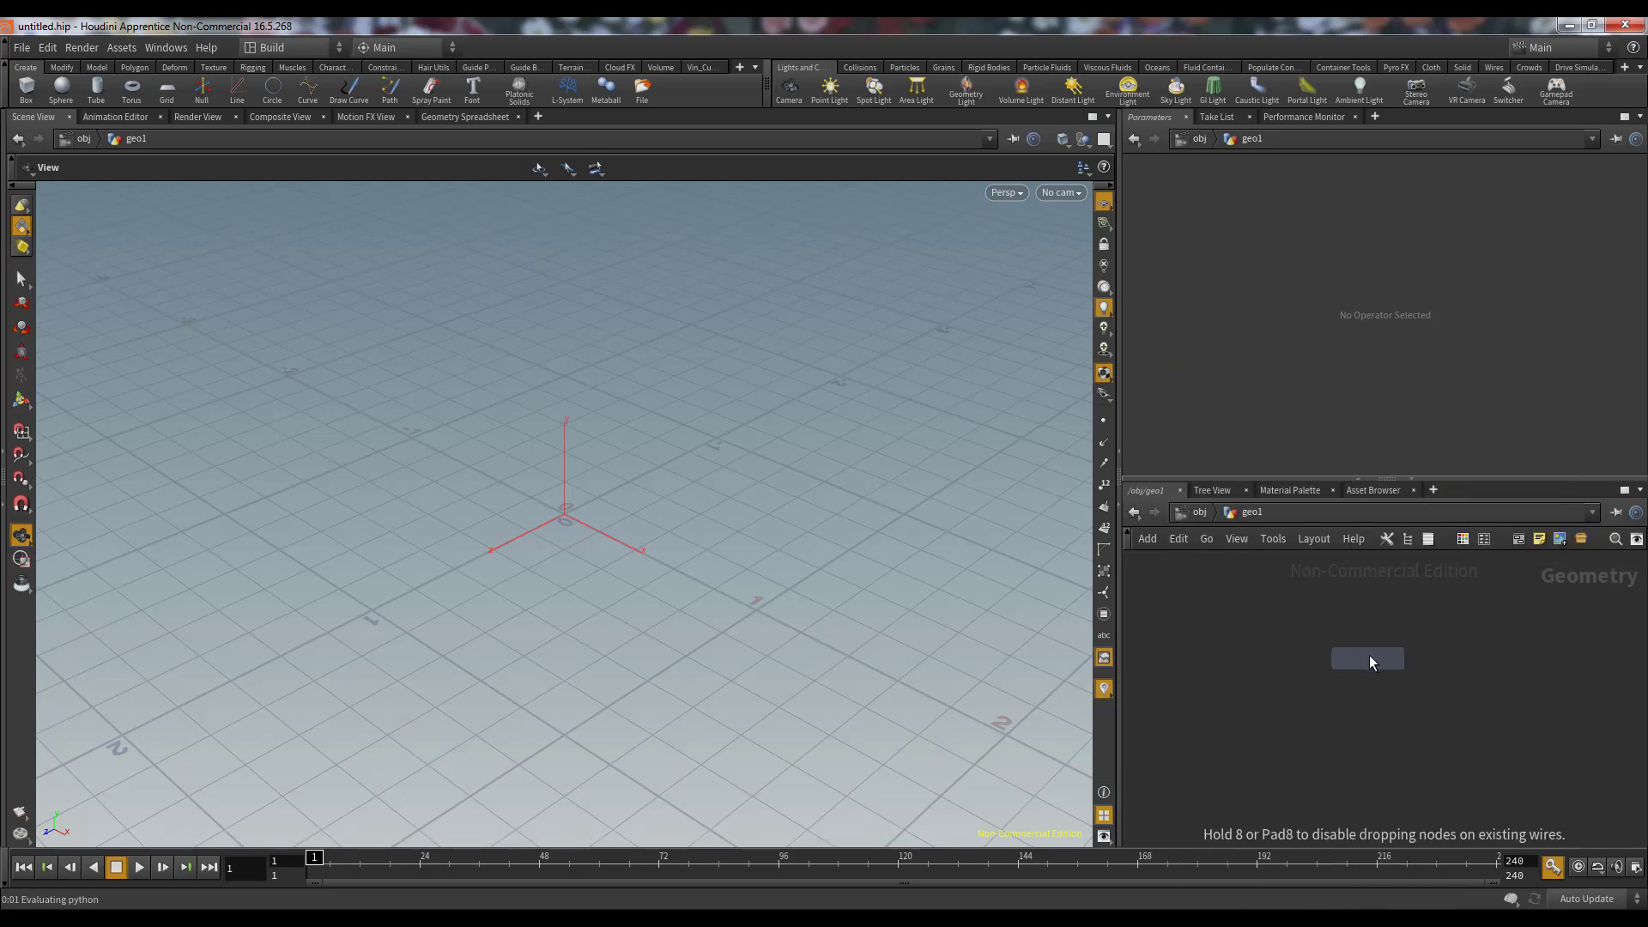
pyautogui.click(1368, 663)
# Inspect the unit cube in the viewport and pick a Transform node to add
pyautogui.scroll(-3, 636, 562)
pyautogui.scroll(2, 675, 539)
pyautogui.moveTo(674, 539); pyautogui.dragTo(515, 567)
pyautogui.moveTo(1450, 697); pyautogui.dragTo(1401, 626, button='middle')
pyautogui.press('Tab')
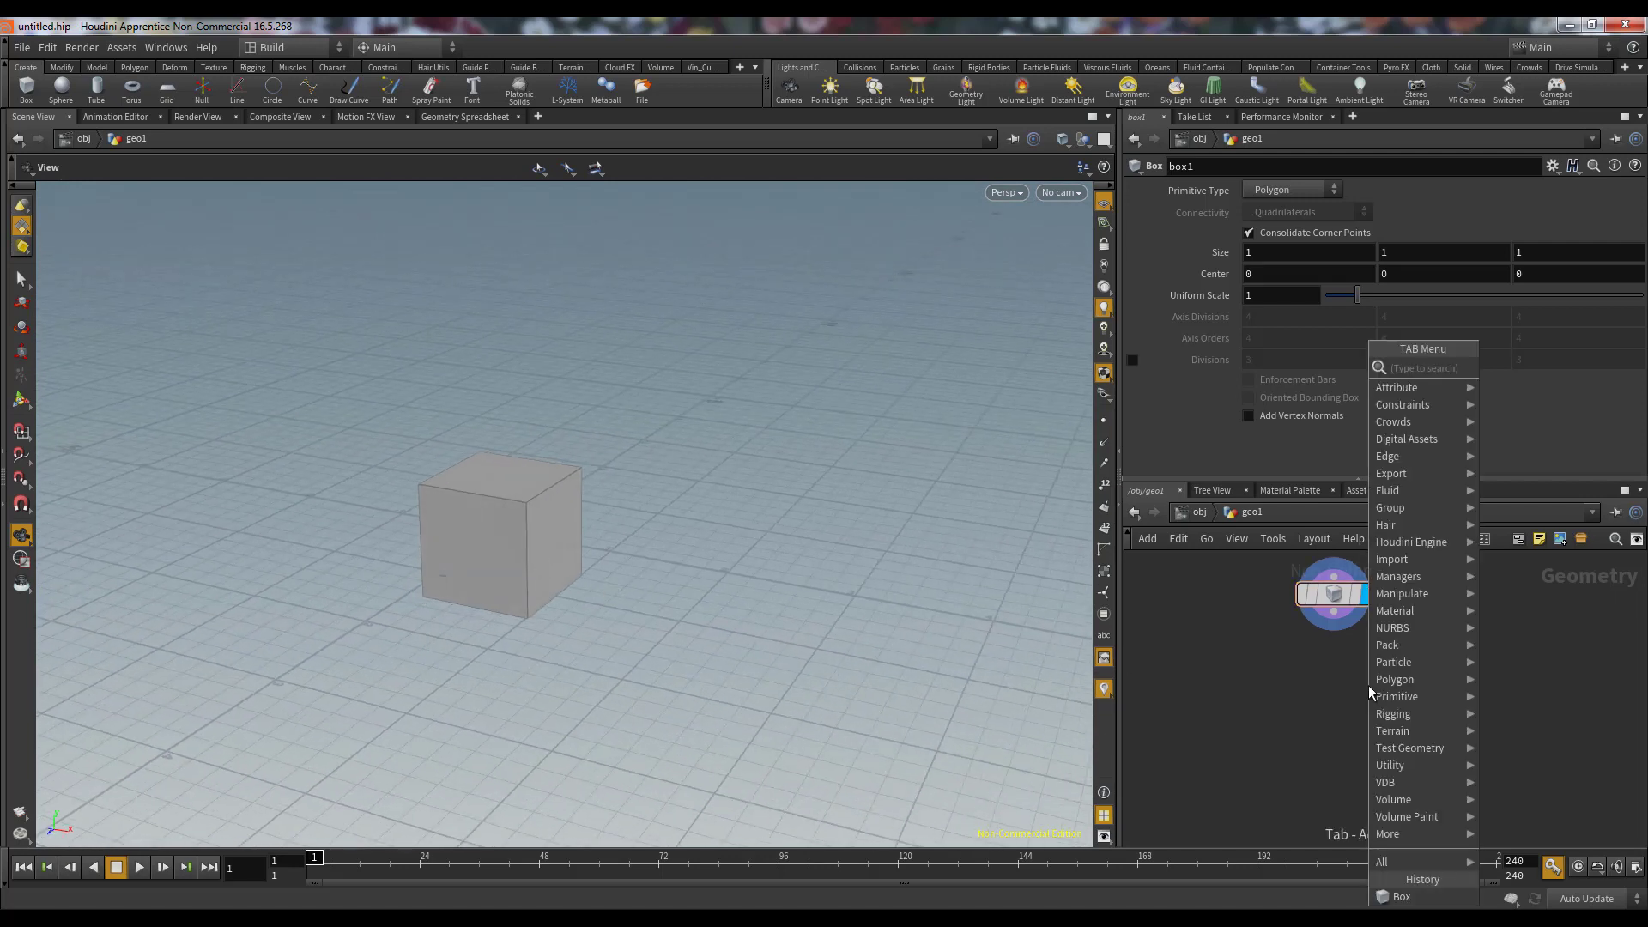
pyautogui.moveTo(1368, 684)
pyautogui.press('Return')
# Place the Transform node directly under box1
pyautogui.click(1326, 677)
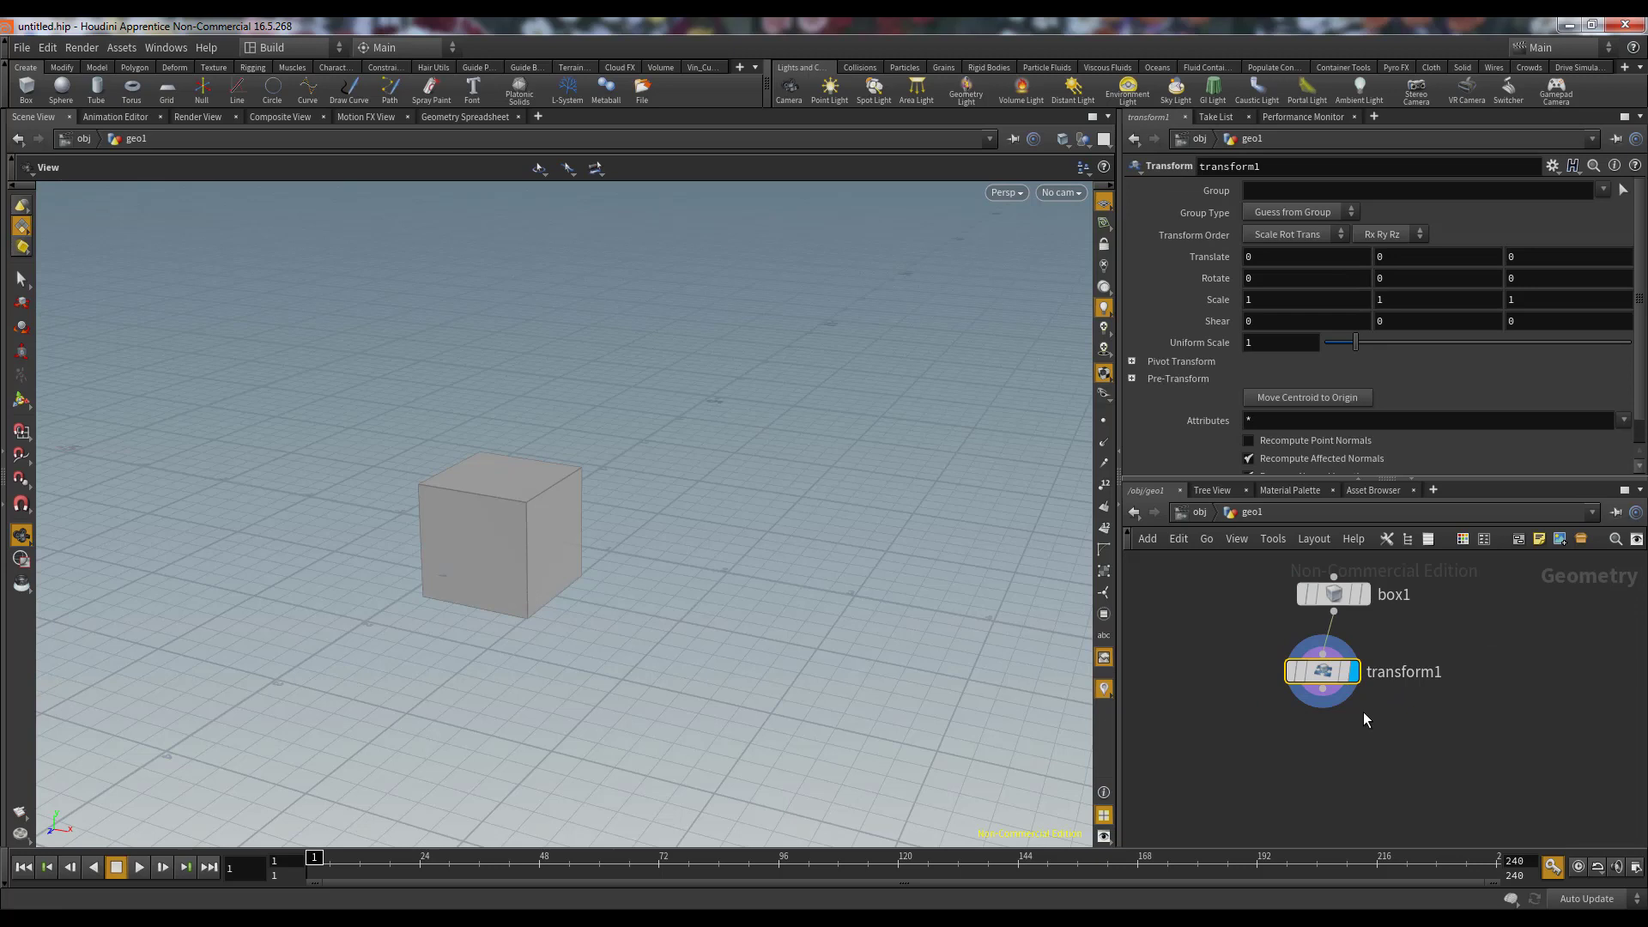
pyautogui.moveTo(1375, 676); pyautogui.dragTo(1385, 678)
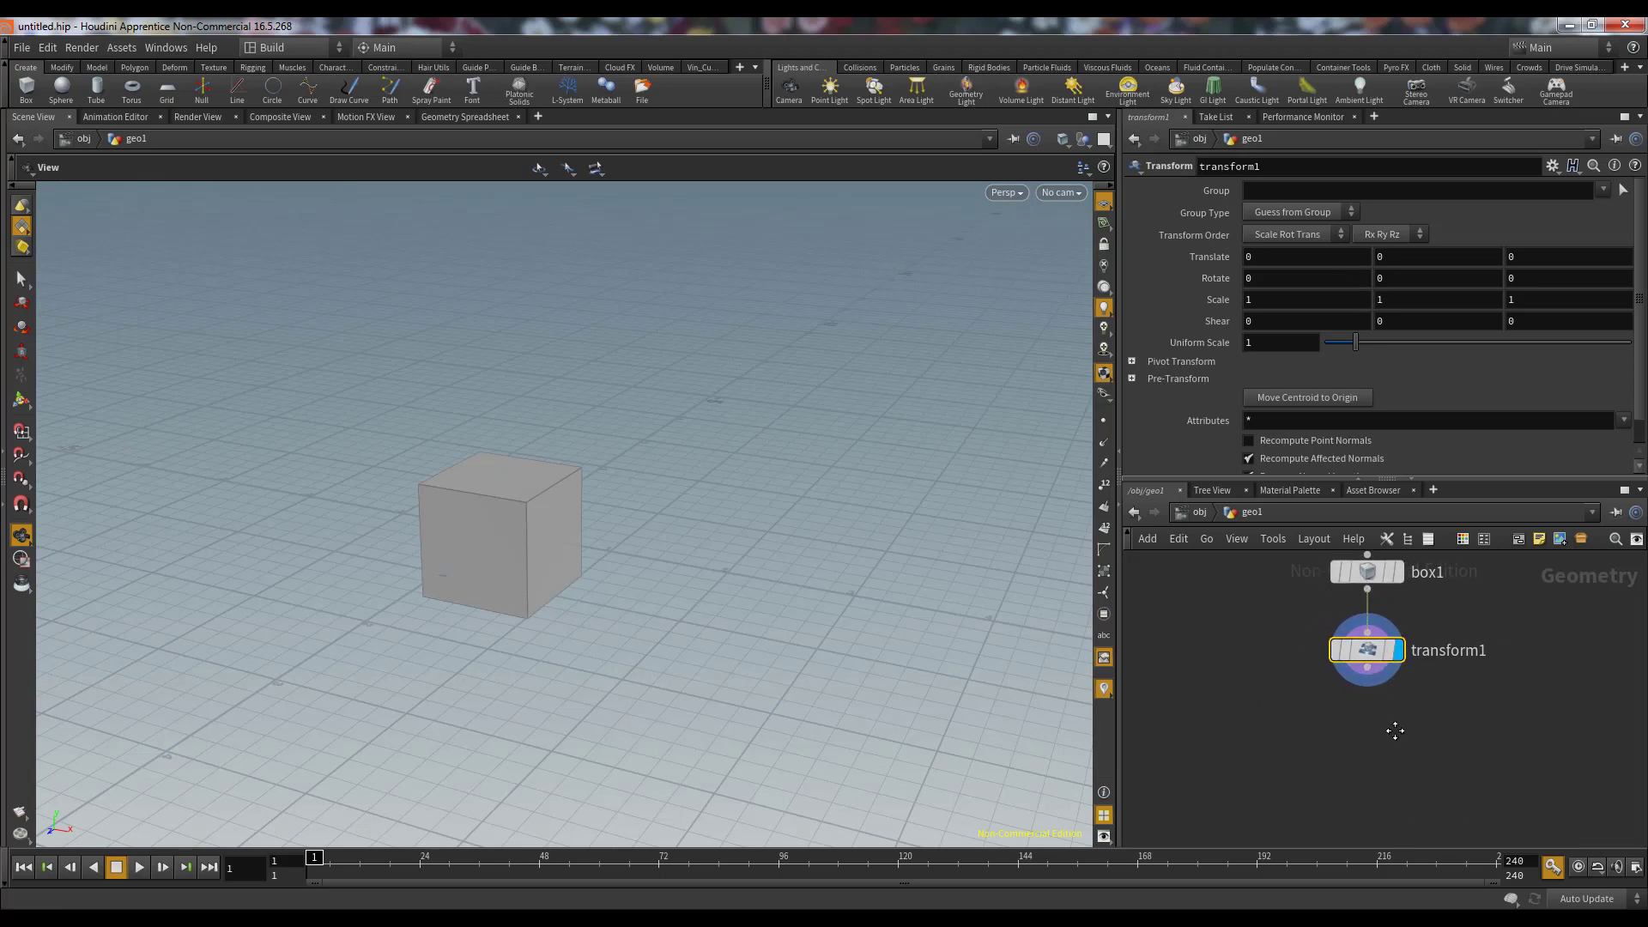
pyautogui.press('Tab')
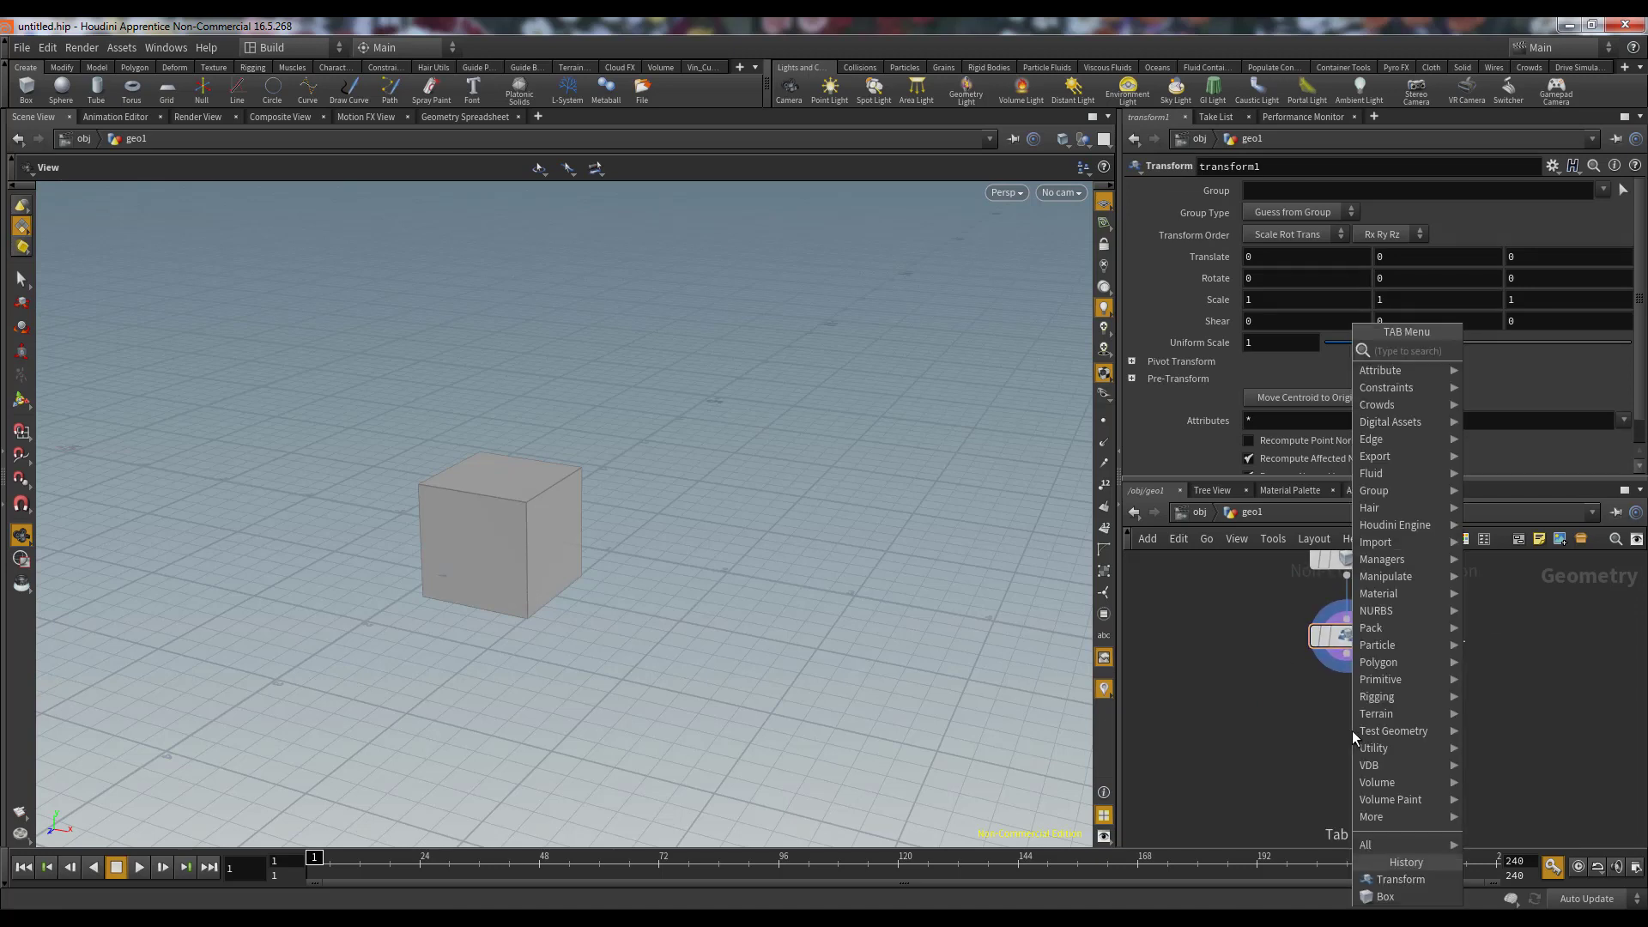
# Rename transform1 to anim_
pyautogui.doubleClick(1442, 641)
pyautogui.write('anim_')
pyautogui.press('Return')
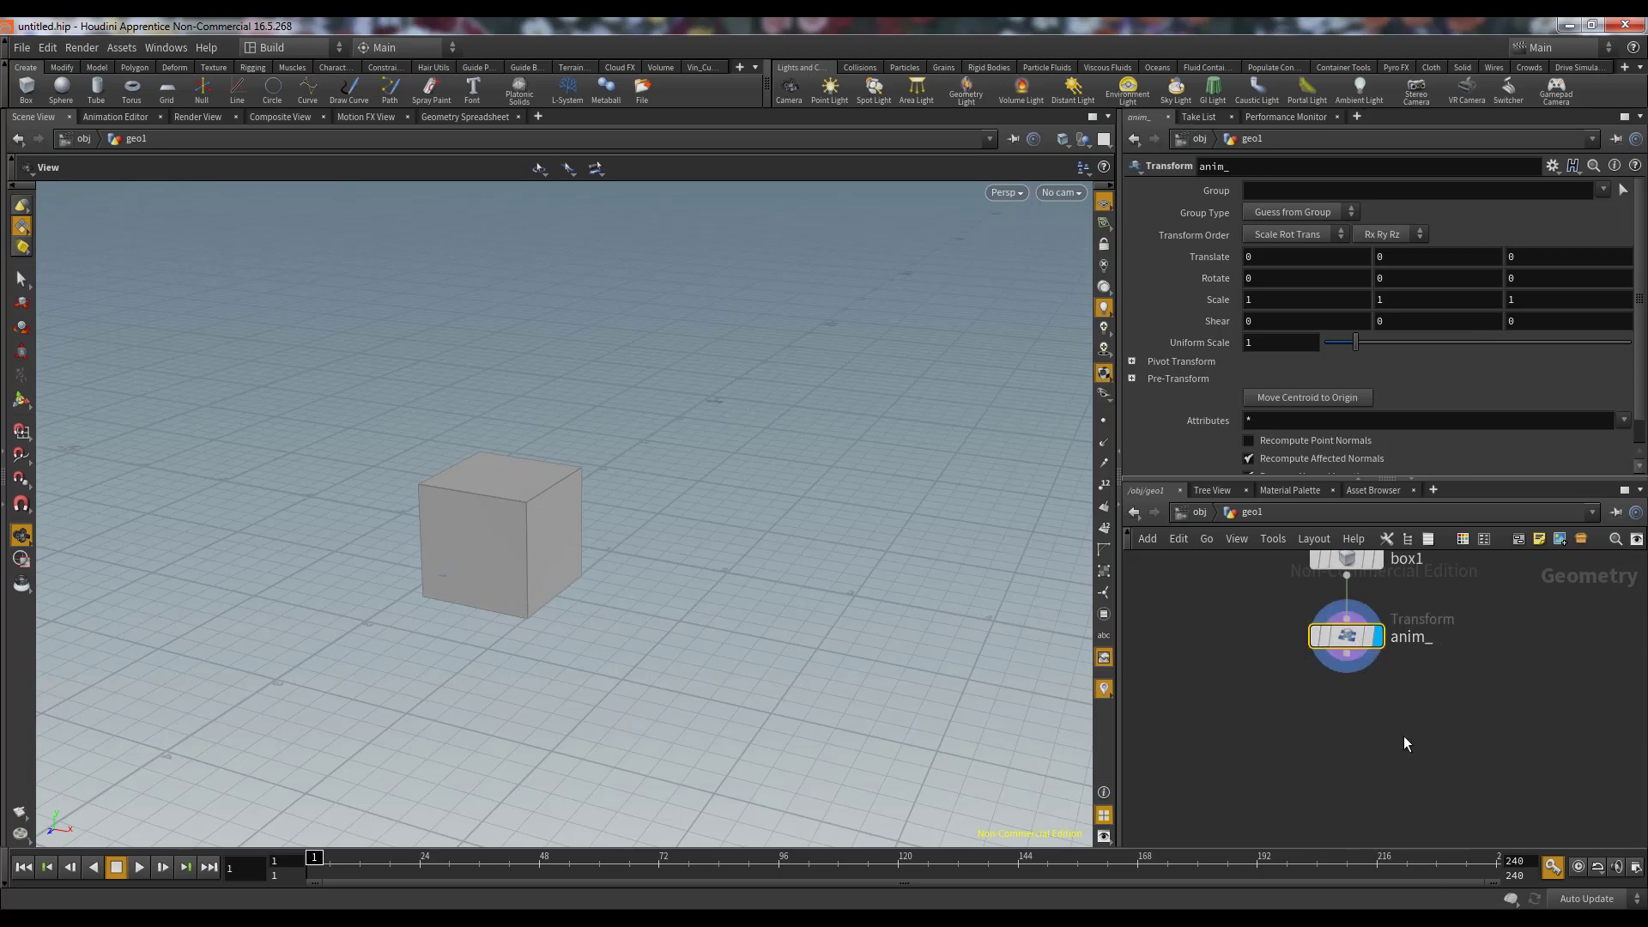
pyautogui.moveTo(1404, 739); pyautogui.dragTo(1198, 796, button='middle')
# Set anim_'s Translate X to $T and play back to test the motion
pyautogui.click(1279, 258)
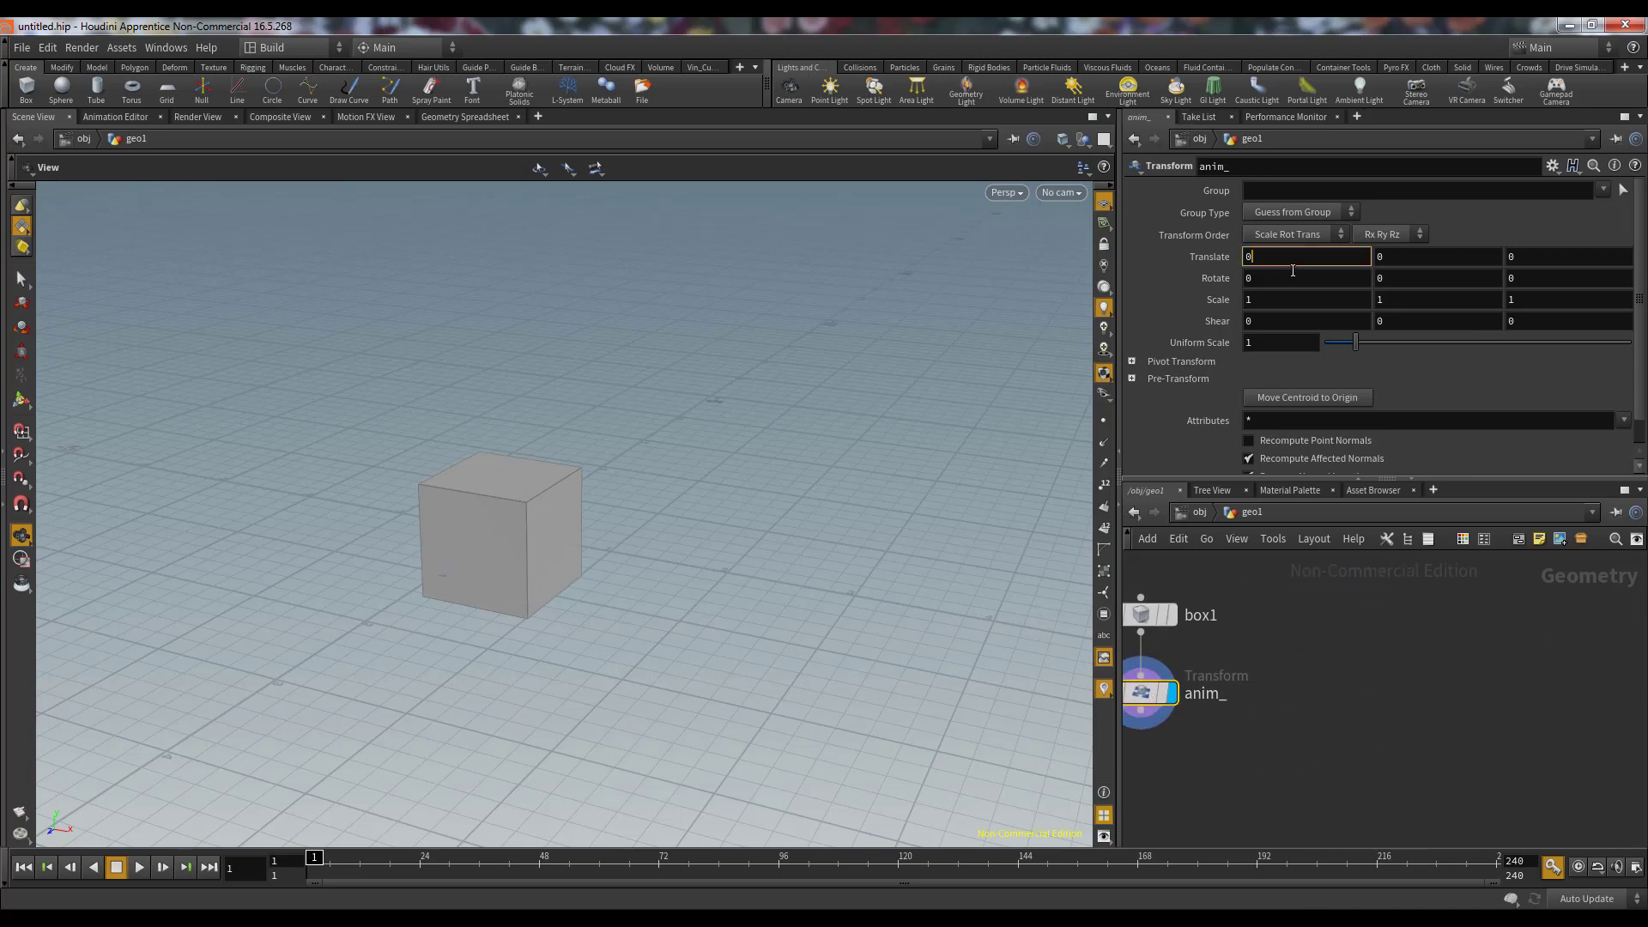
pyautogui.write('$T')
pyautogui.press('Return')
pyautogui.press('Up')
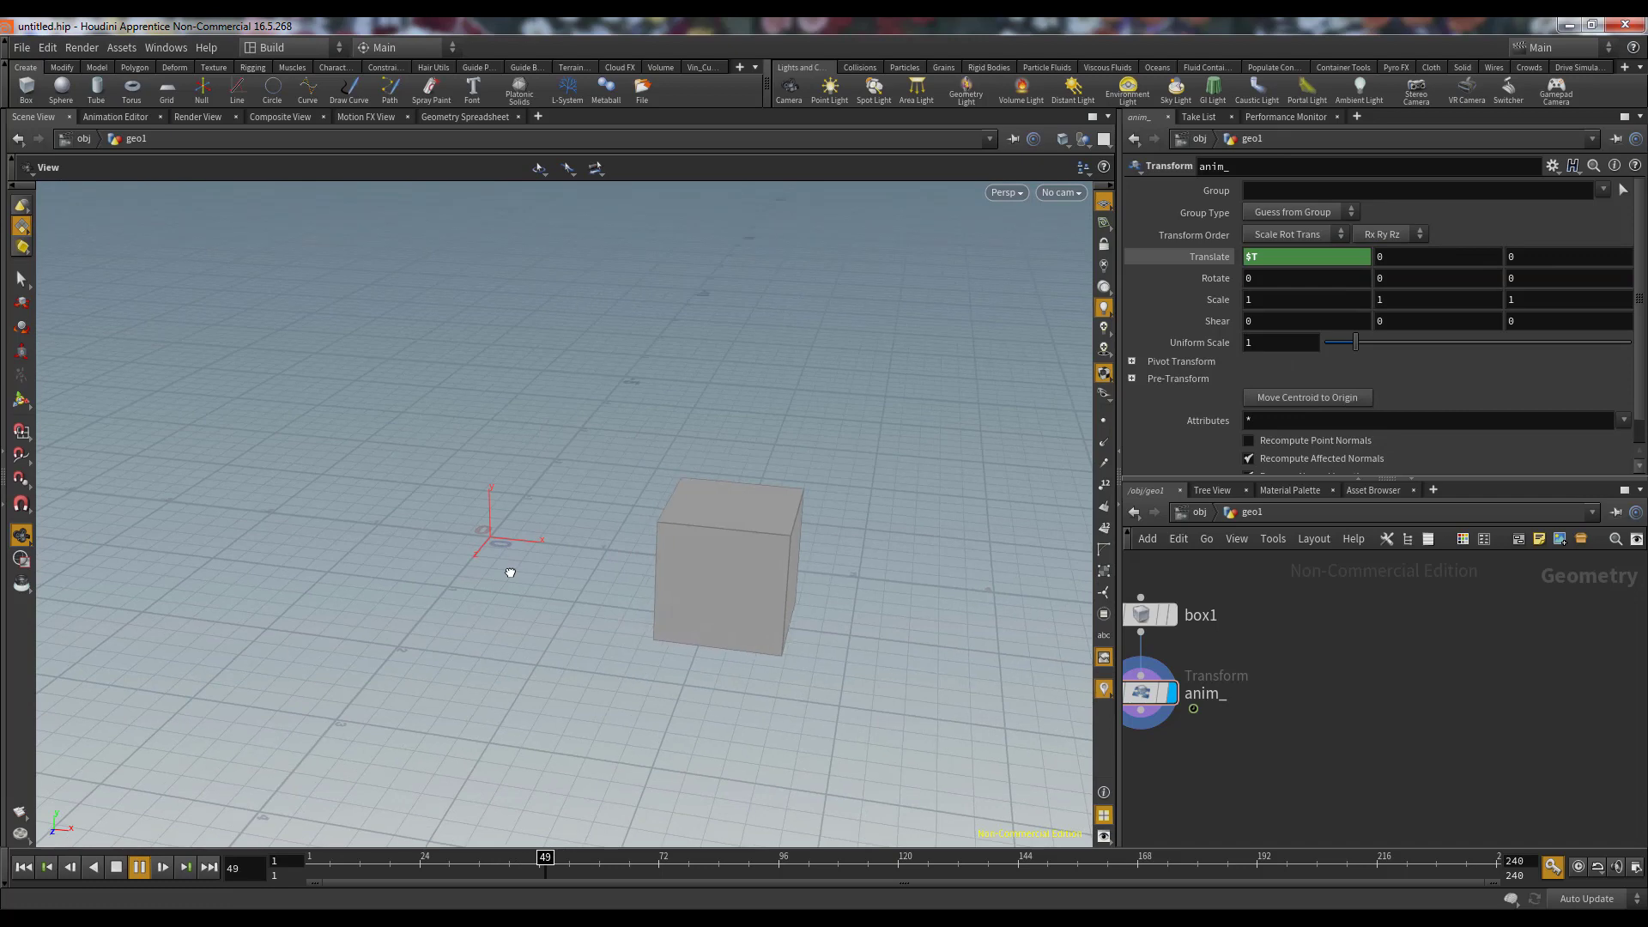
pyautogui.hotkey('ctrl', 'Up')
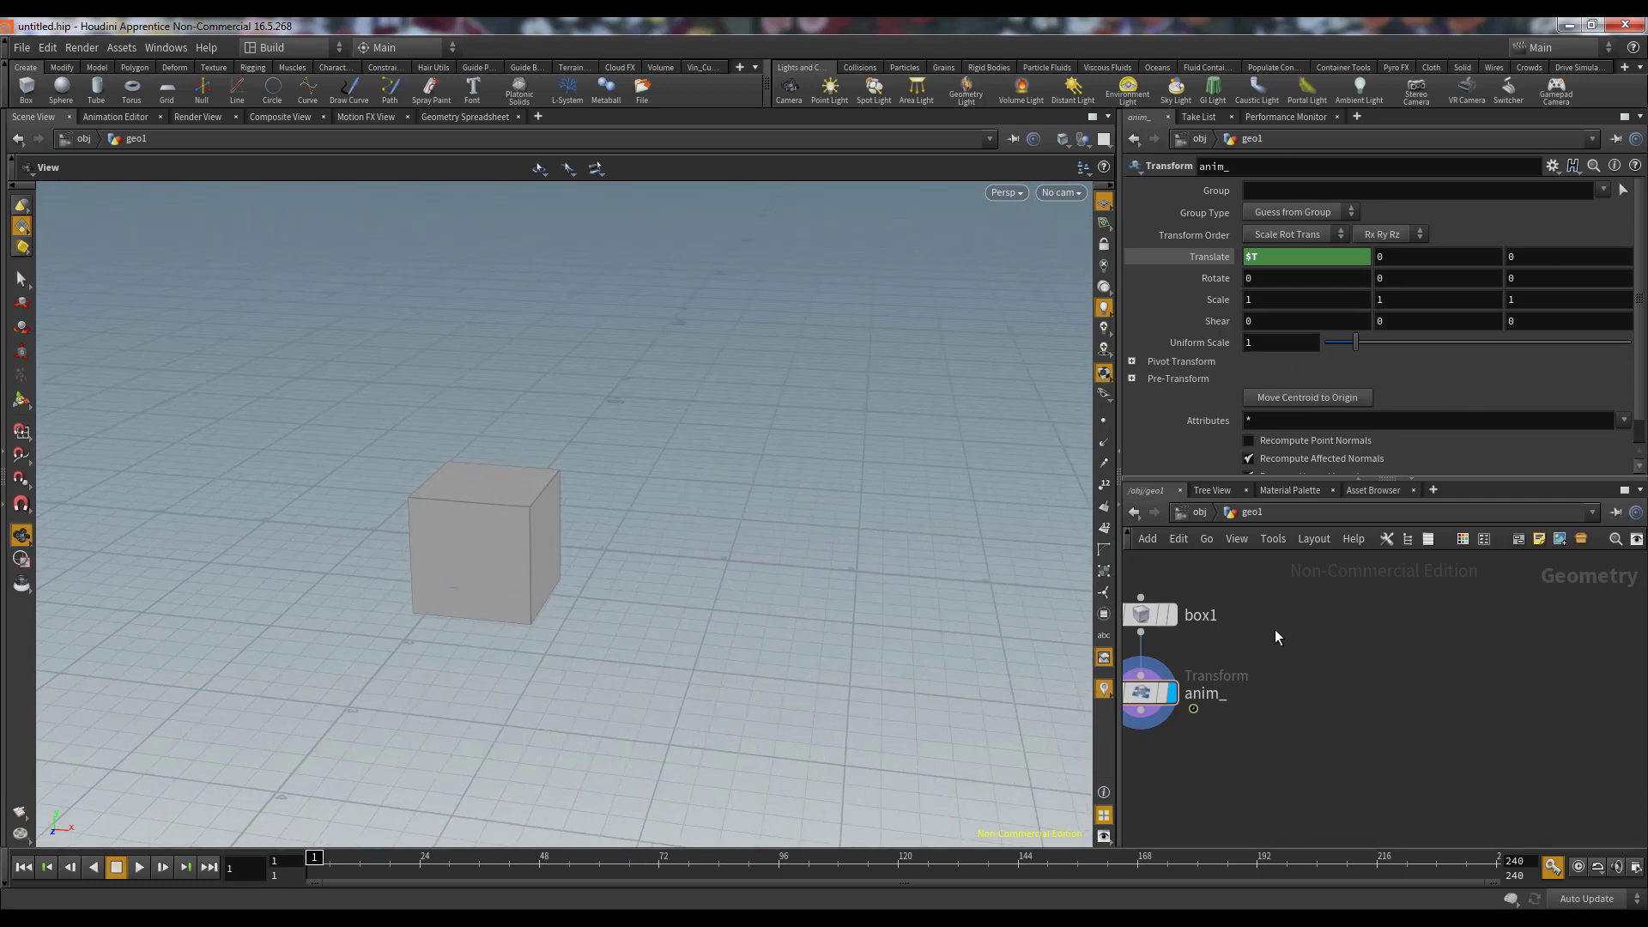
# Set Translate Y to 1 and replay to watch the raised cube slide along X
pyautogui.click(1431, 261)
pyautogui.write('1')
pyautogui.press('Return')
pyautogui.press('Up')
pyautogui.moveTo(545, 482)
pyautogui.keyDown('alt'); pyautogui.mouseDown()
pyautogui.moveTo(556, 438)
pyautogui.moveTo(552, 471)
pyautogui.mouseUp(); pyautogui.keyUp('alt')
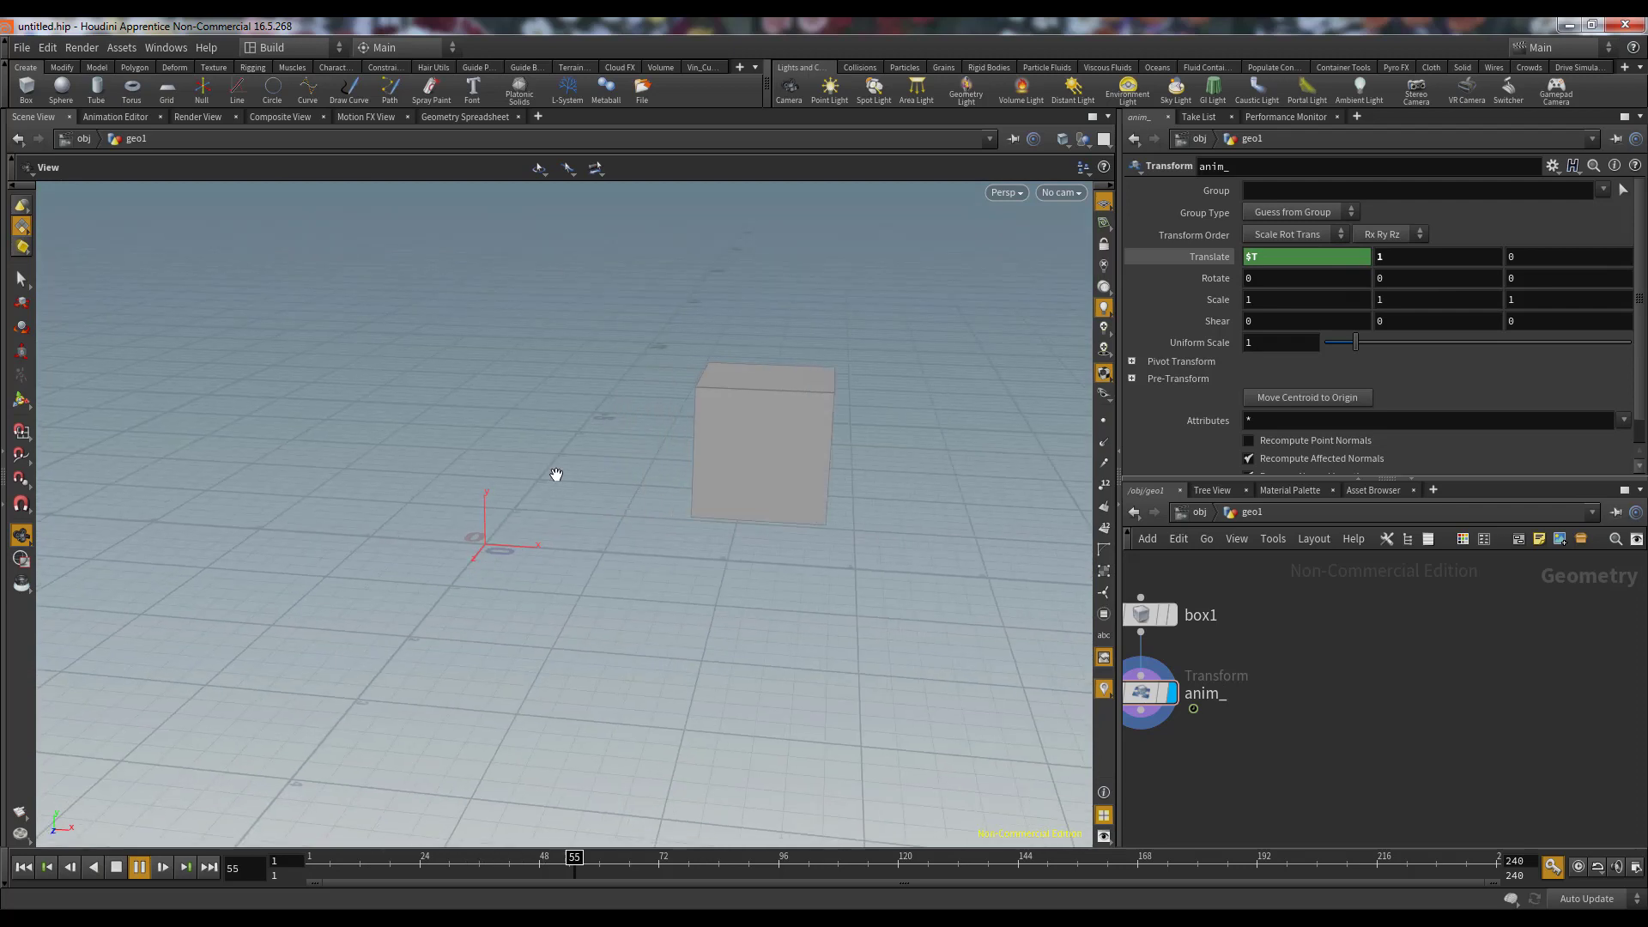
pyautogui.hotkey('ctrl', 'Up')
pyautogui.press('Up')
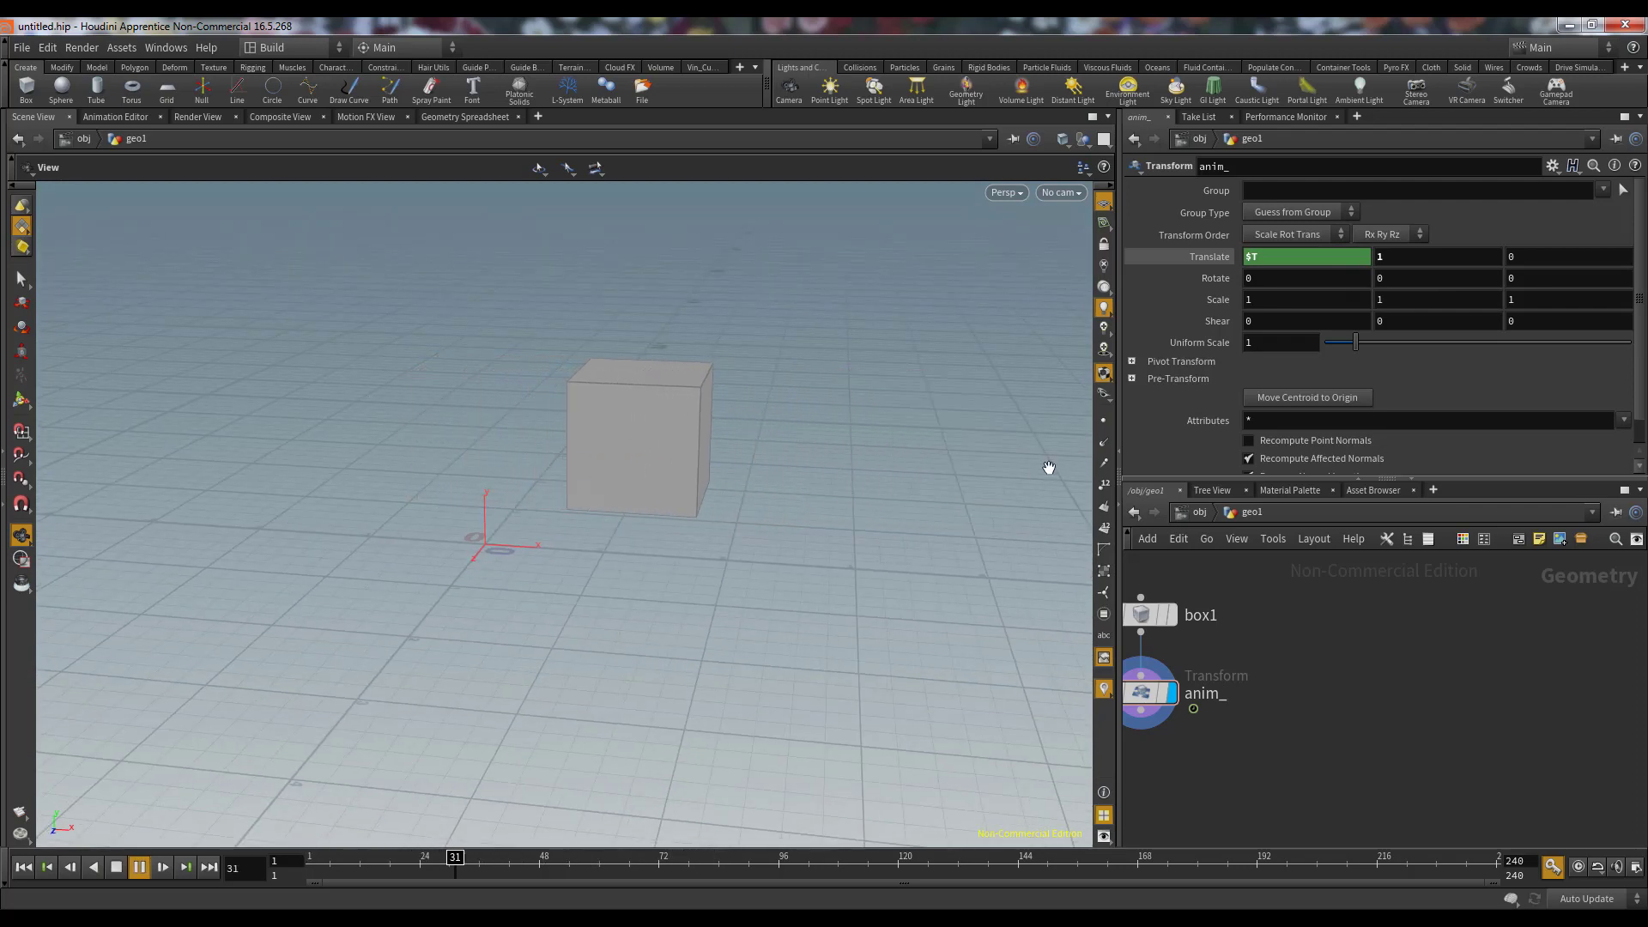
pyautogui.hotkey('ctrl', 'Up')
pyautogui.hotkey('ctrl', 'Up')
# Stop playback and rename the anim_ node to anim
pyautogui.press('h')
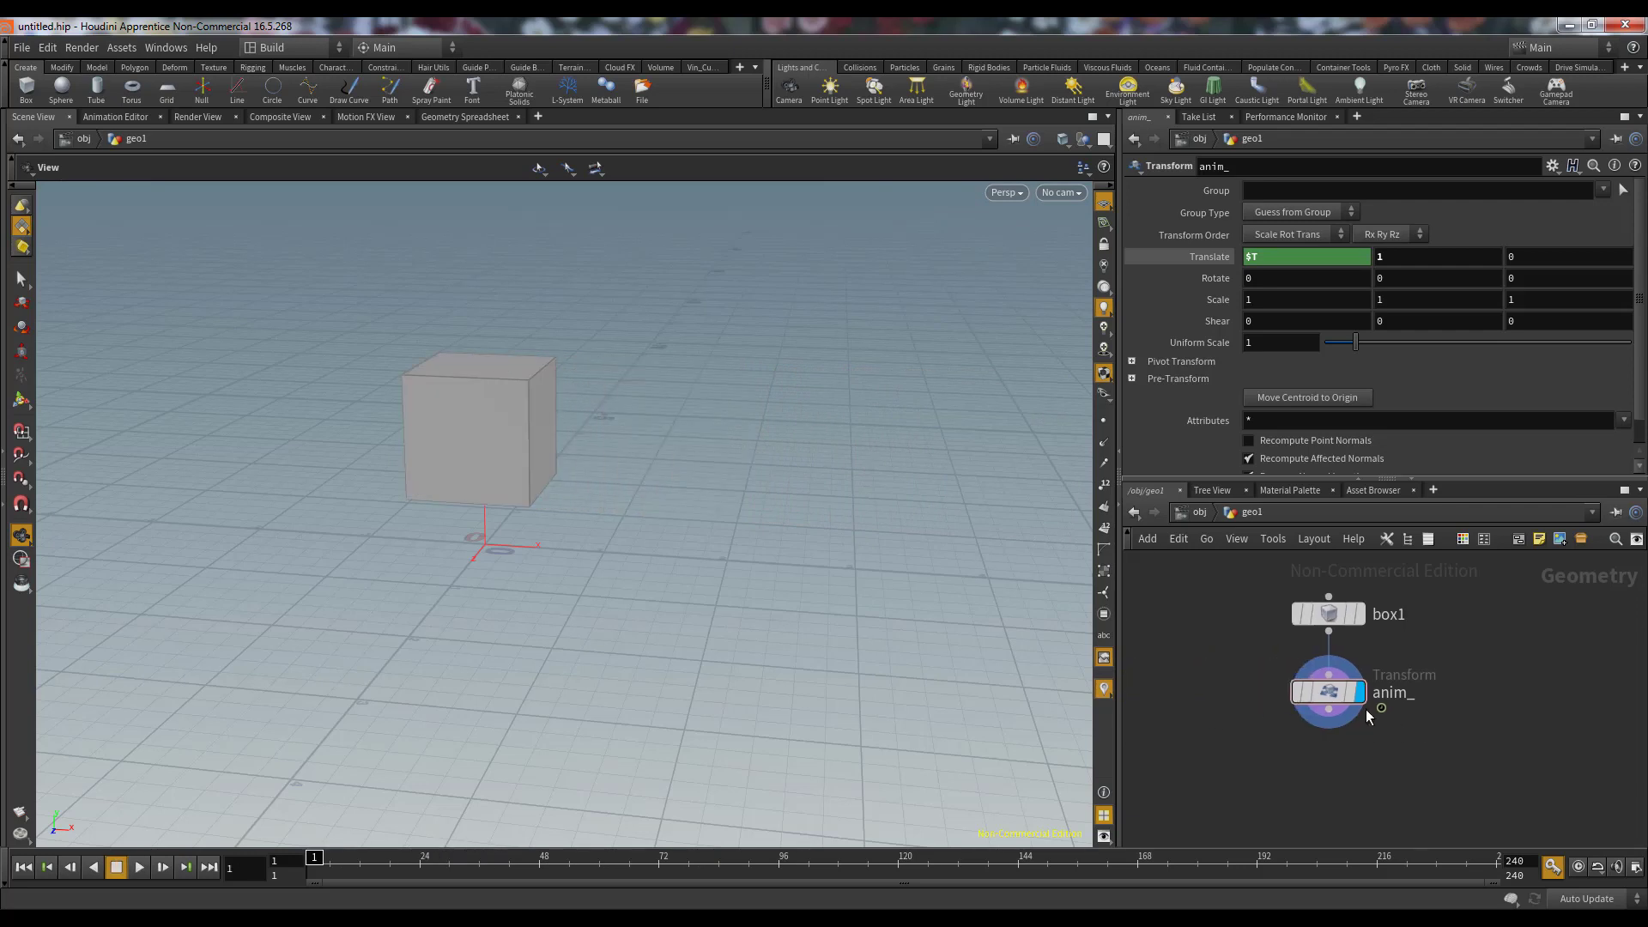
pyautogui.doubleClick(1414, 695)
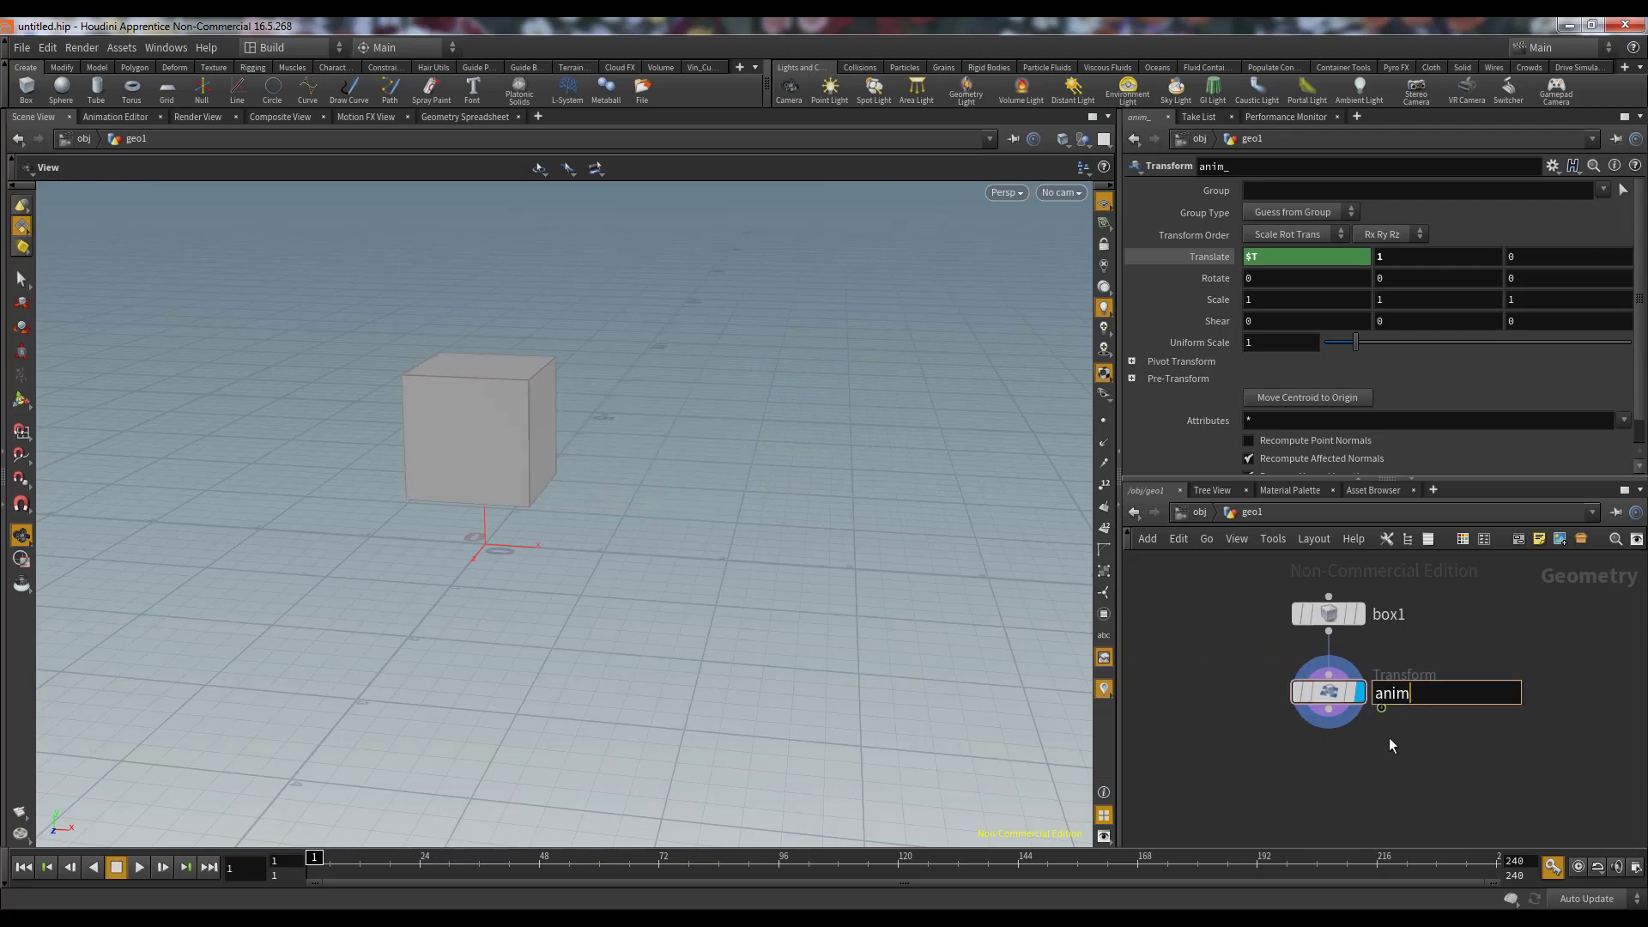
pyautogui.press('Return')
pyautogui.moveTo(508, 455); pyautogui.dragTo(533, 509)
pyautogui.moveTo(1295, 737); pyautogui.dragTo(1312, 772, button='middle')
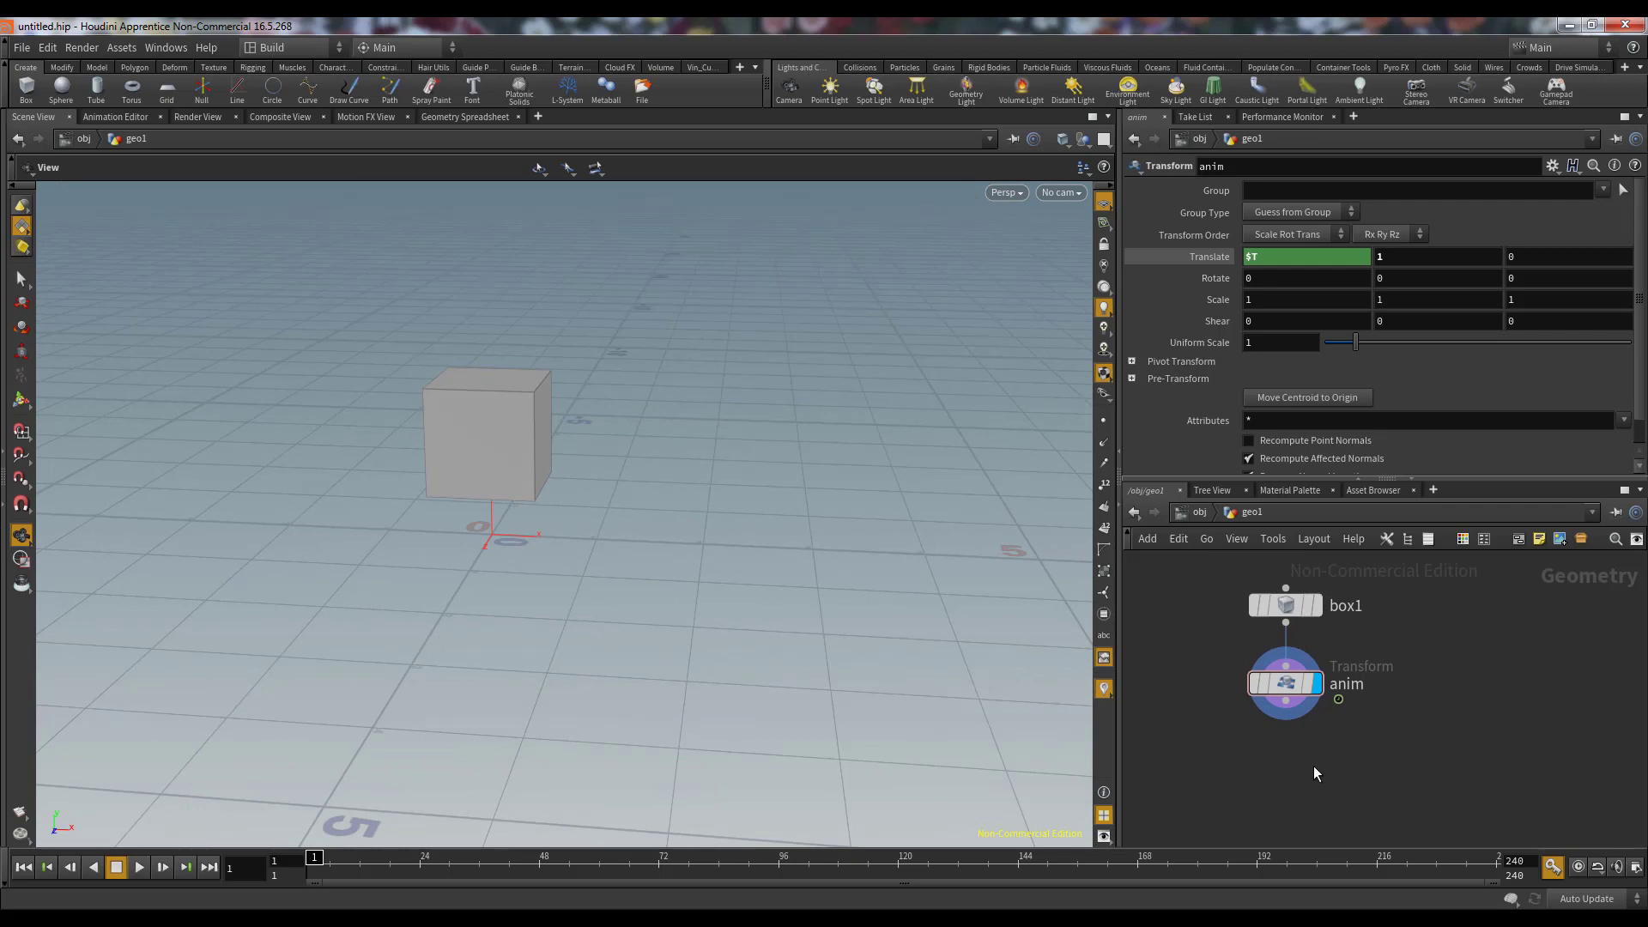
pyautogui.press('Tab')
# Add an Assemble node under anim and wire anim's output into it
pyautogui.write('ass')
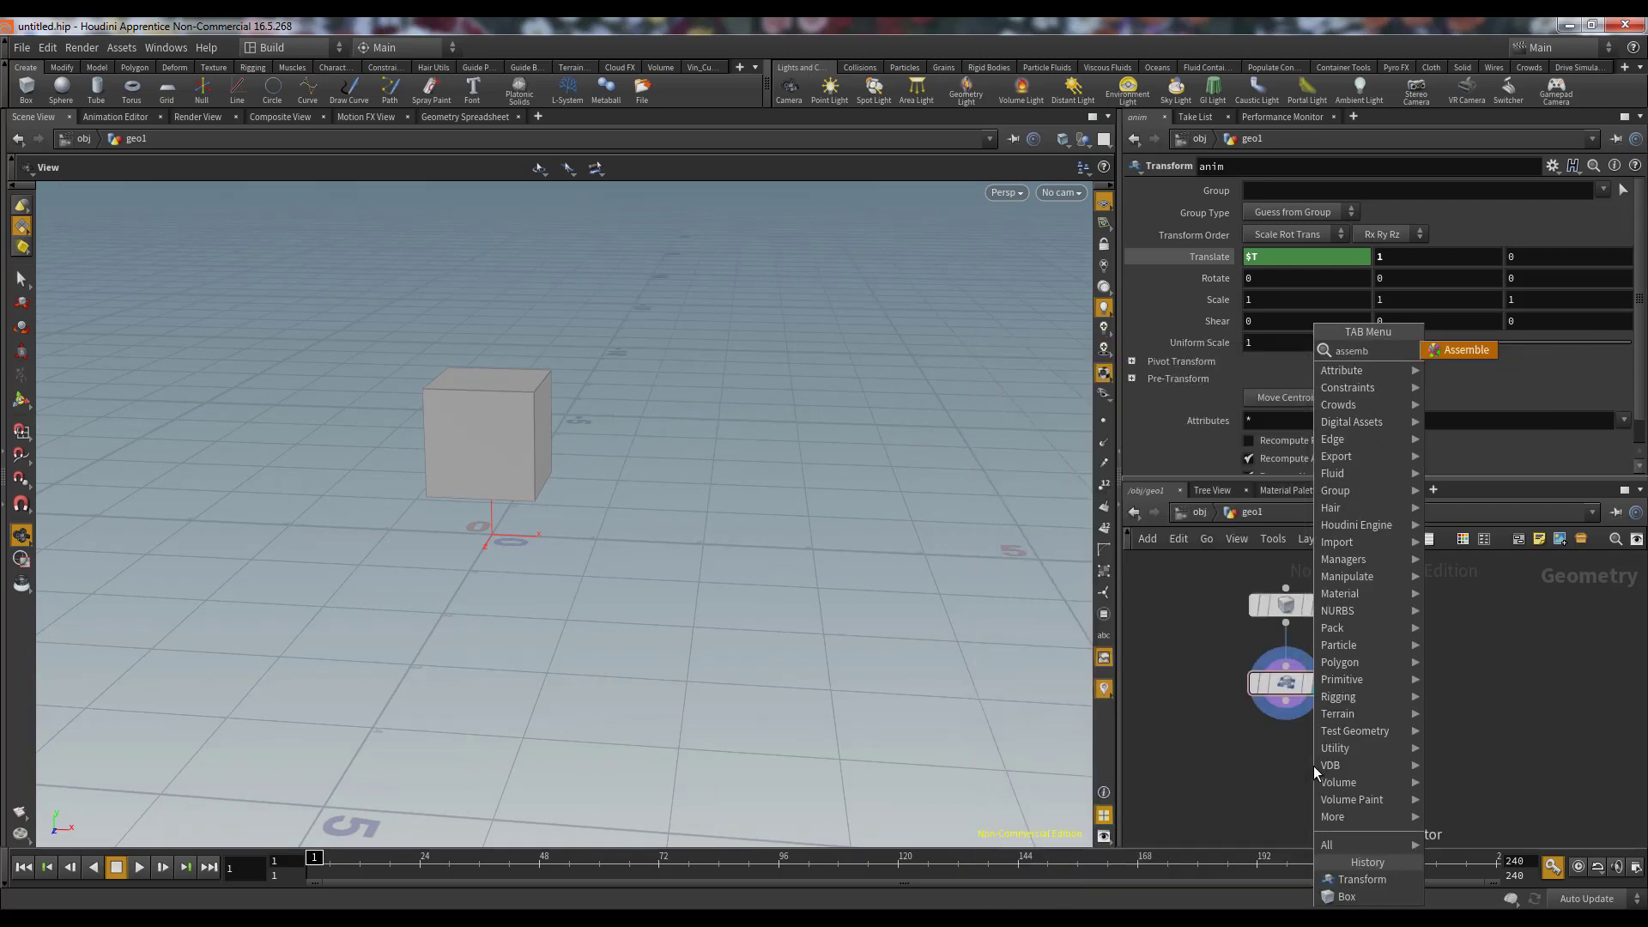
pyautogui.press('Return')
pyautogui.click(1313, 765)
pyautogui.moveTo(1311, 784); pyautogui.dragTo(1286, 805)
pyautogui.moveTo(1286, 805); pyautogui.dragTo(1287, 710, button='middle')
pyautogui.click(1286, 708)
pyautogui.click(1283, 652)
# Enable Create Packed Geometry on assemble1 and view its geometry info summary
pyautogui.moveTo(1322, 731)
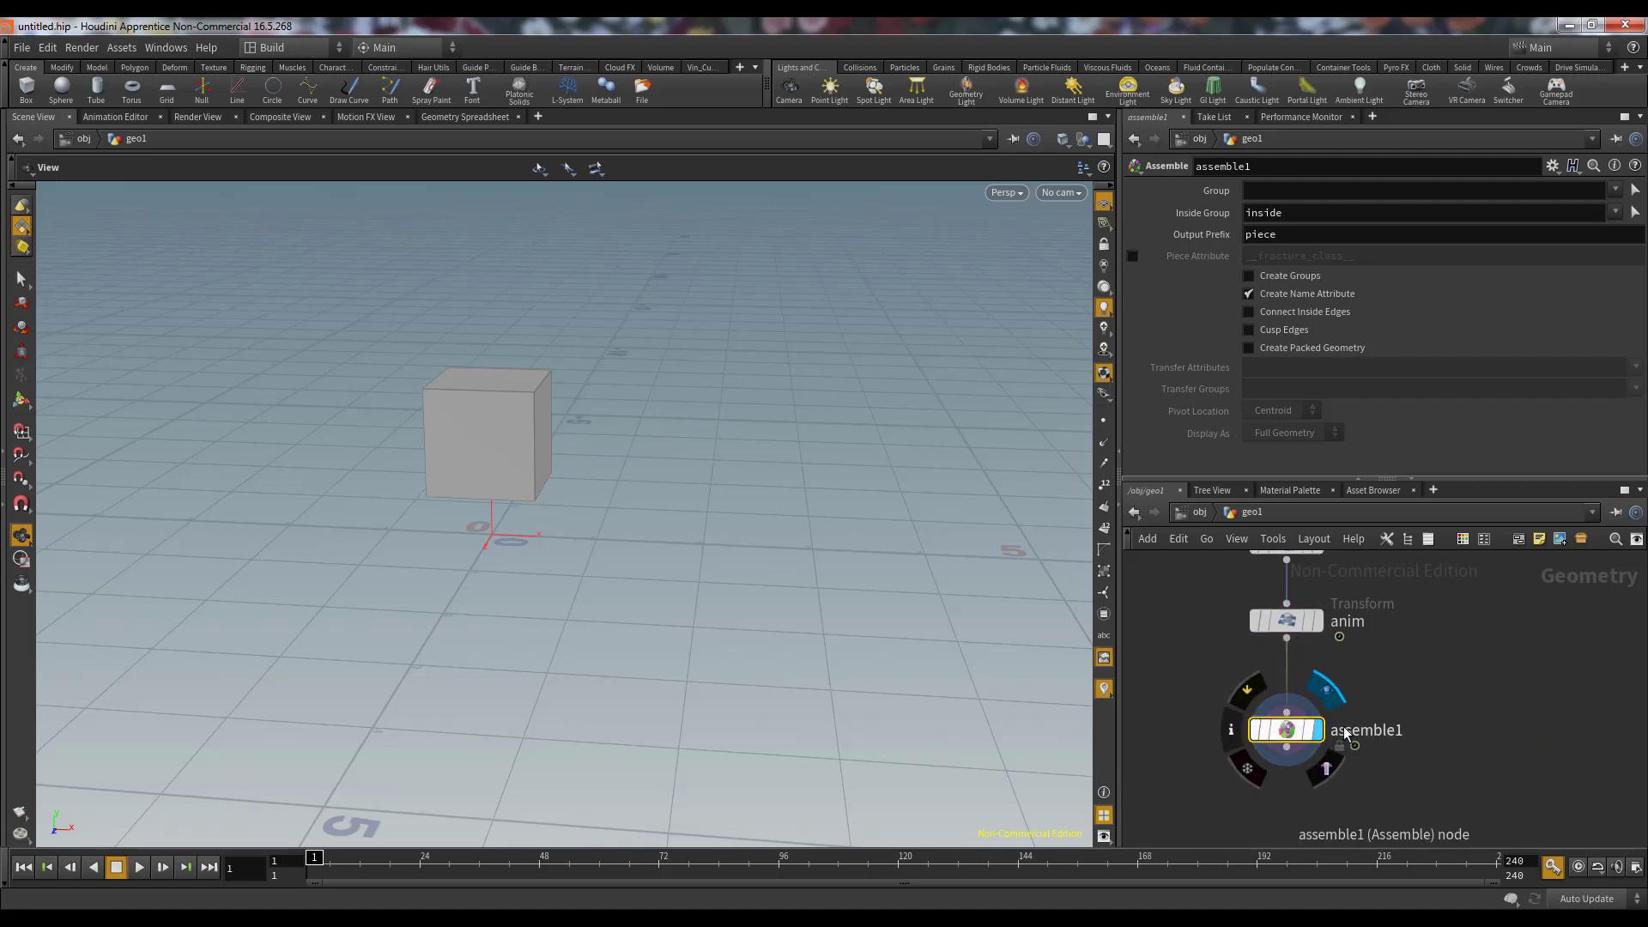
pyautogui.click(1300, 350)
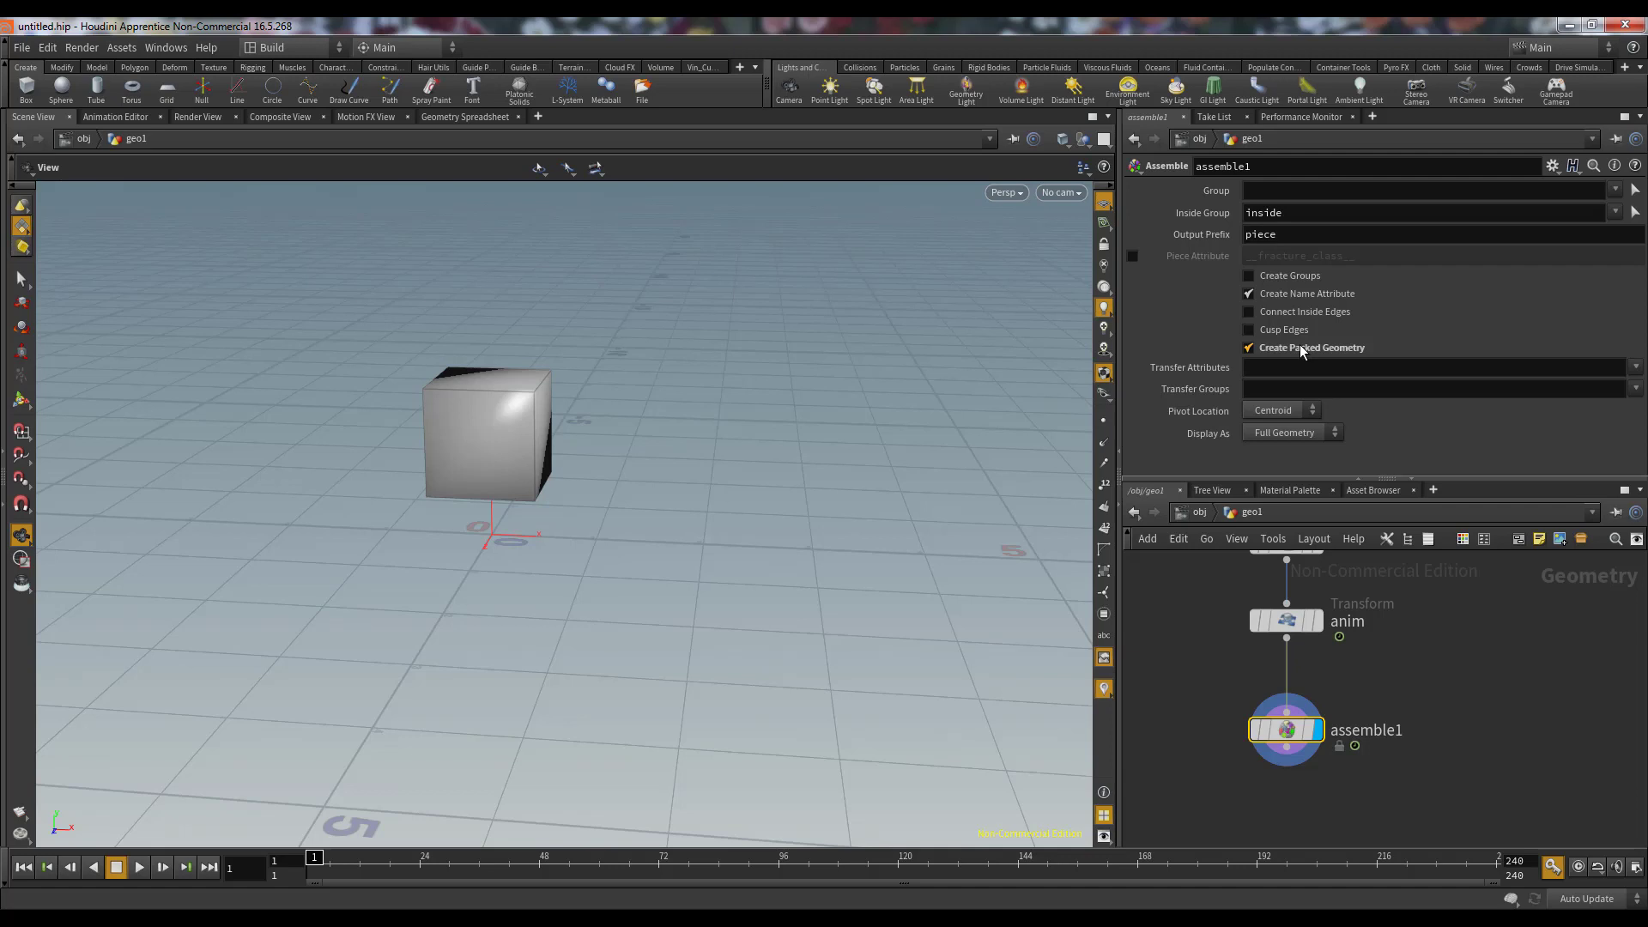
pyautogui.moveTo(629, 580); pyautogui.dragTo(929, 734)
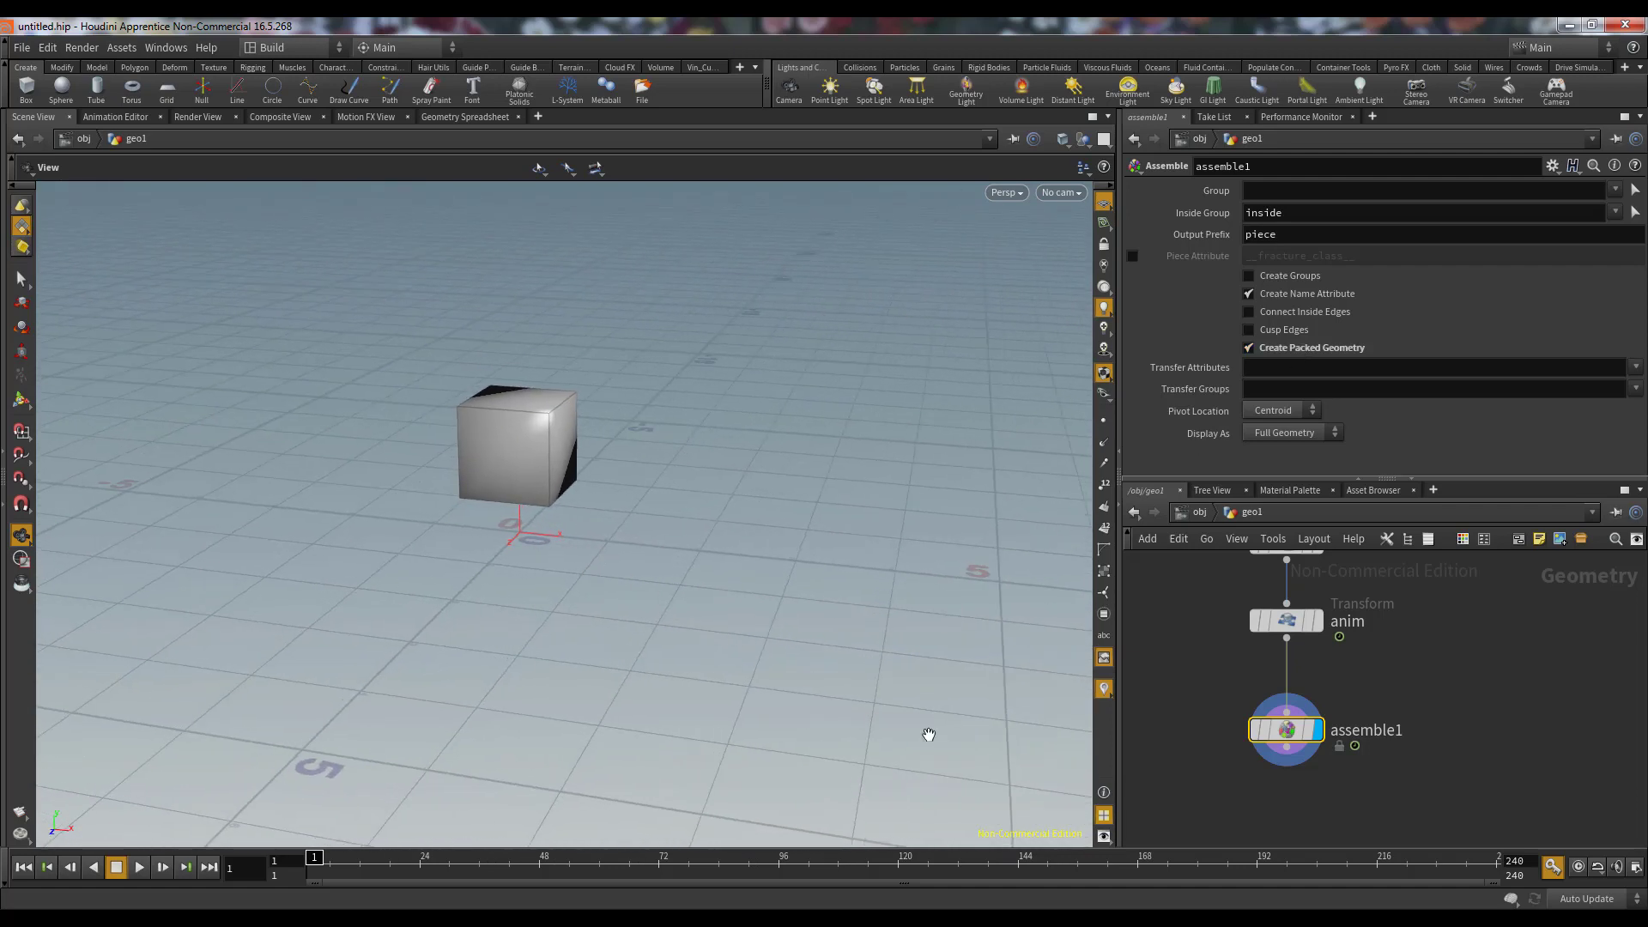
pyautogui.moveTo(1289, 733); pyautogui.dragTo(1292, 743)
pyautogui.middleClick(1292, 743)
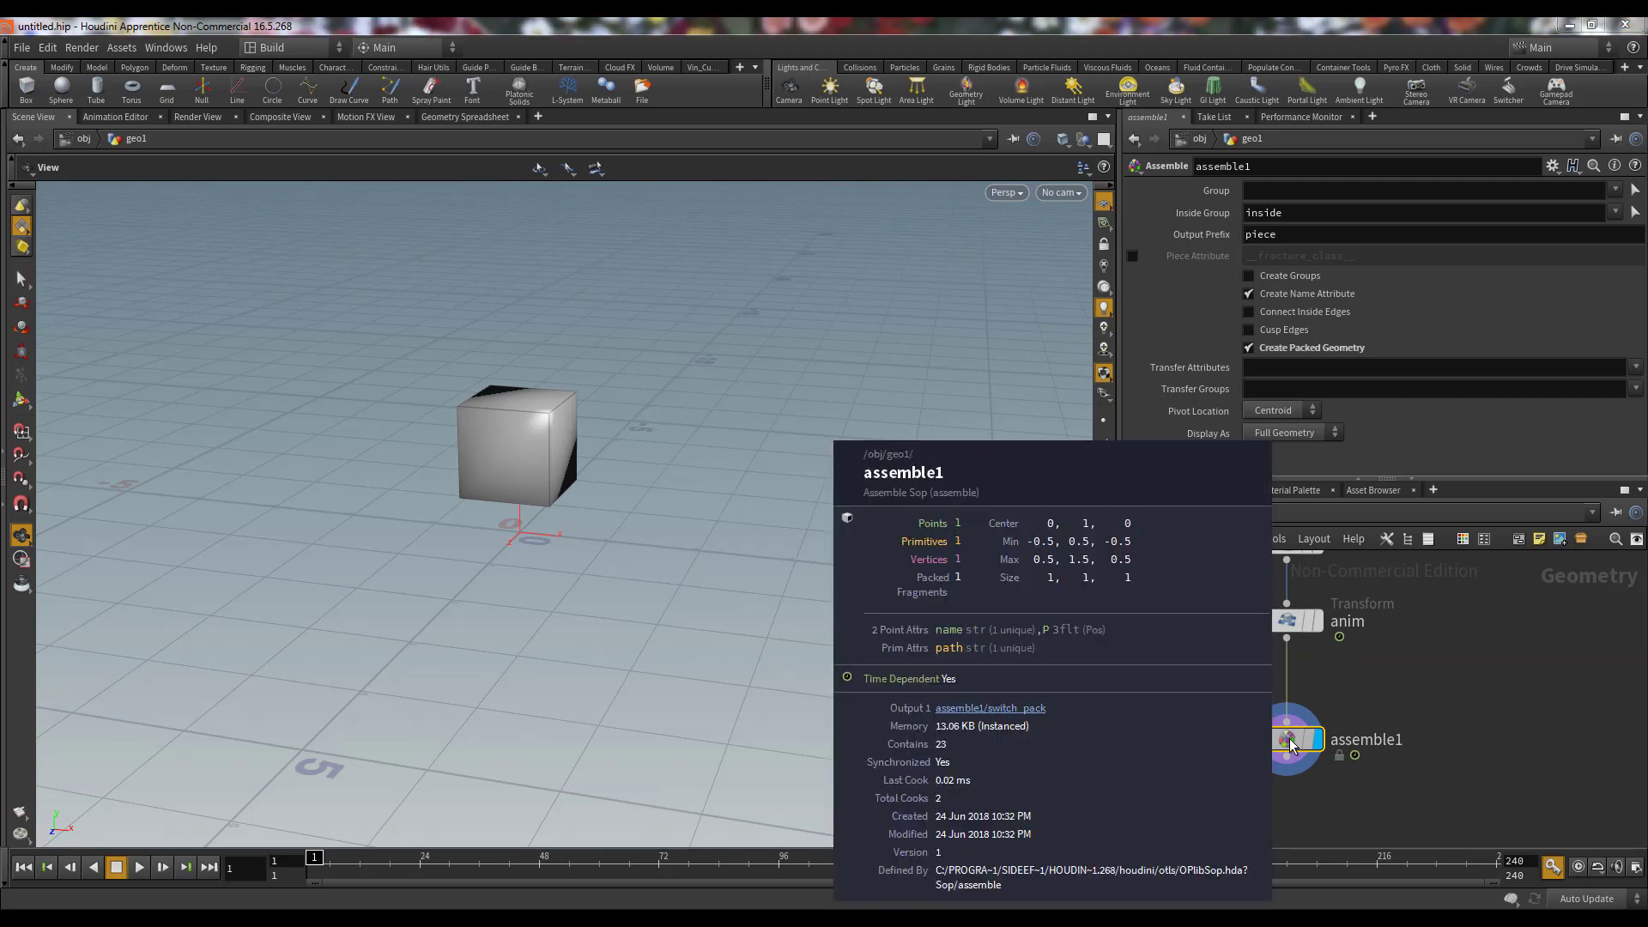
# Close assemble1's floating info window and view the packed cube in the Geometry Spreadsheet
pyautogui.moveTo(1287, 740); pyautogui.dragTo(918, 548, button='middle')
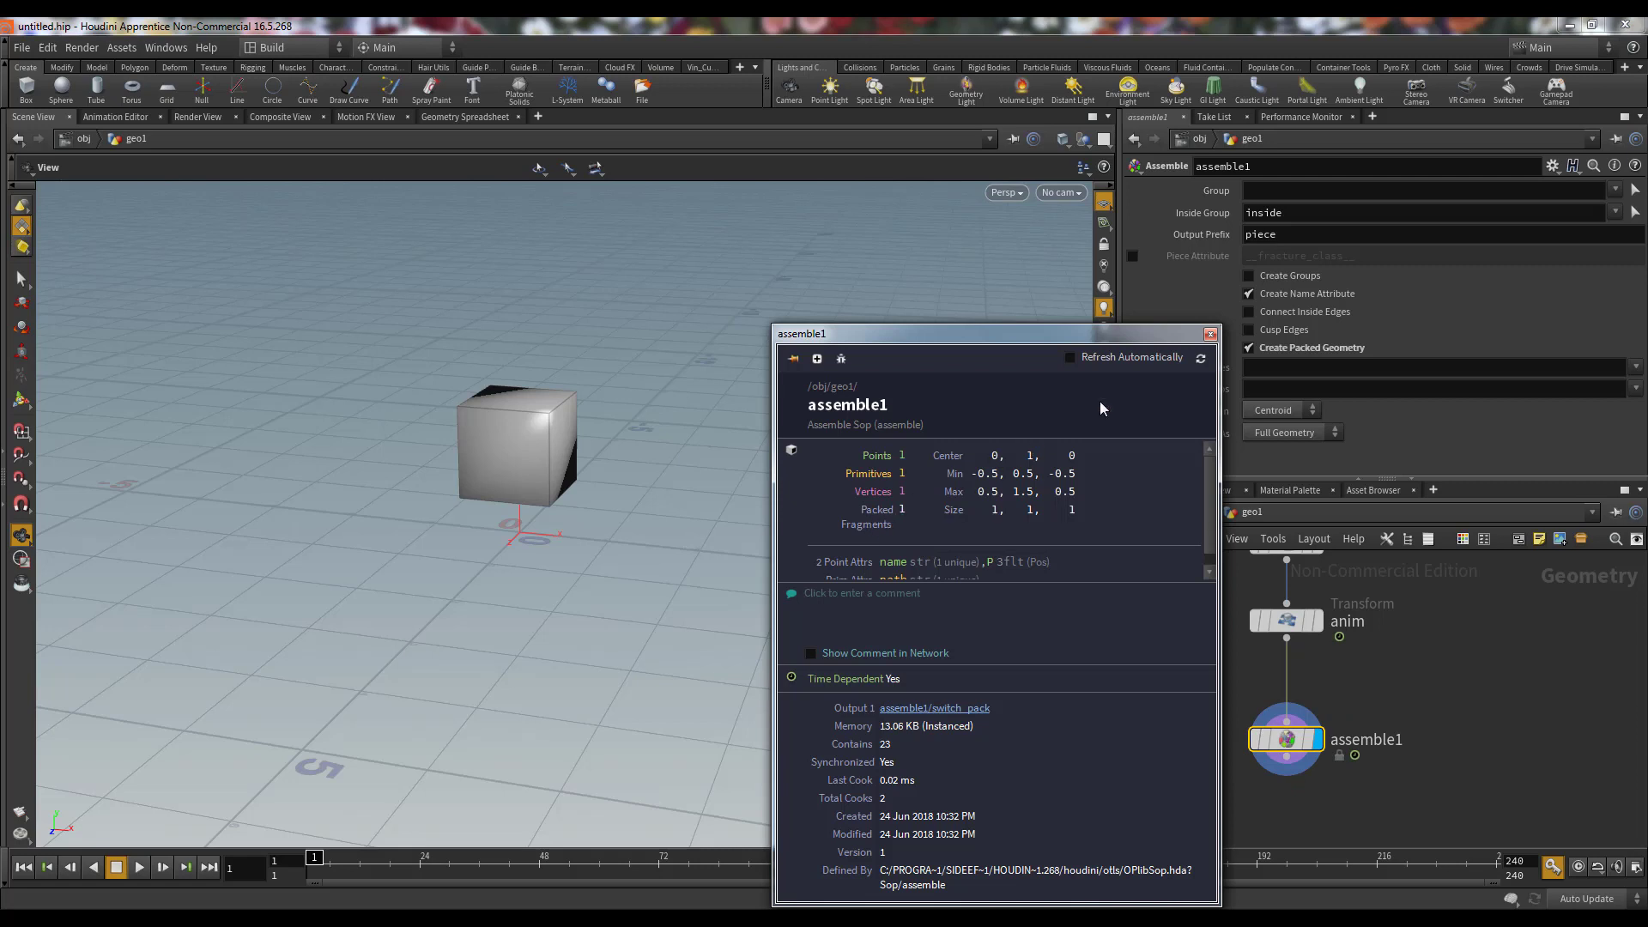
pyautogui.click(1210, 335)
pyautogui.scroll(-2, 1354, 759)
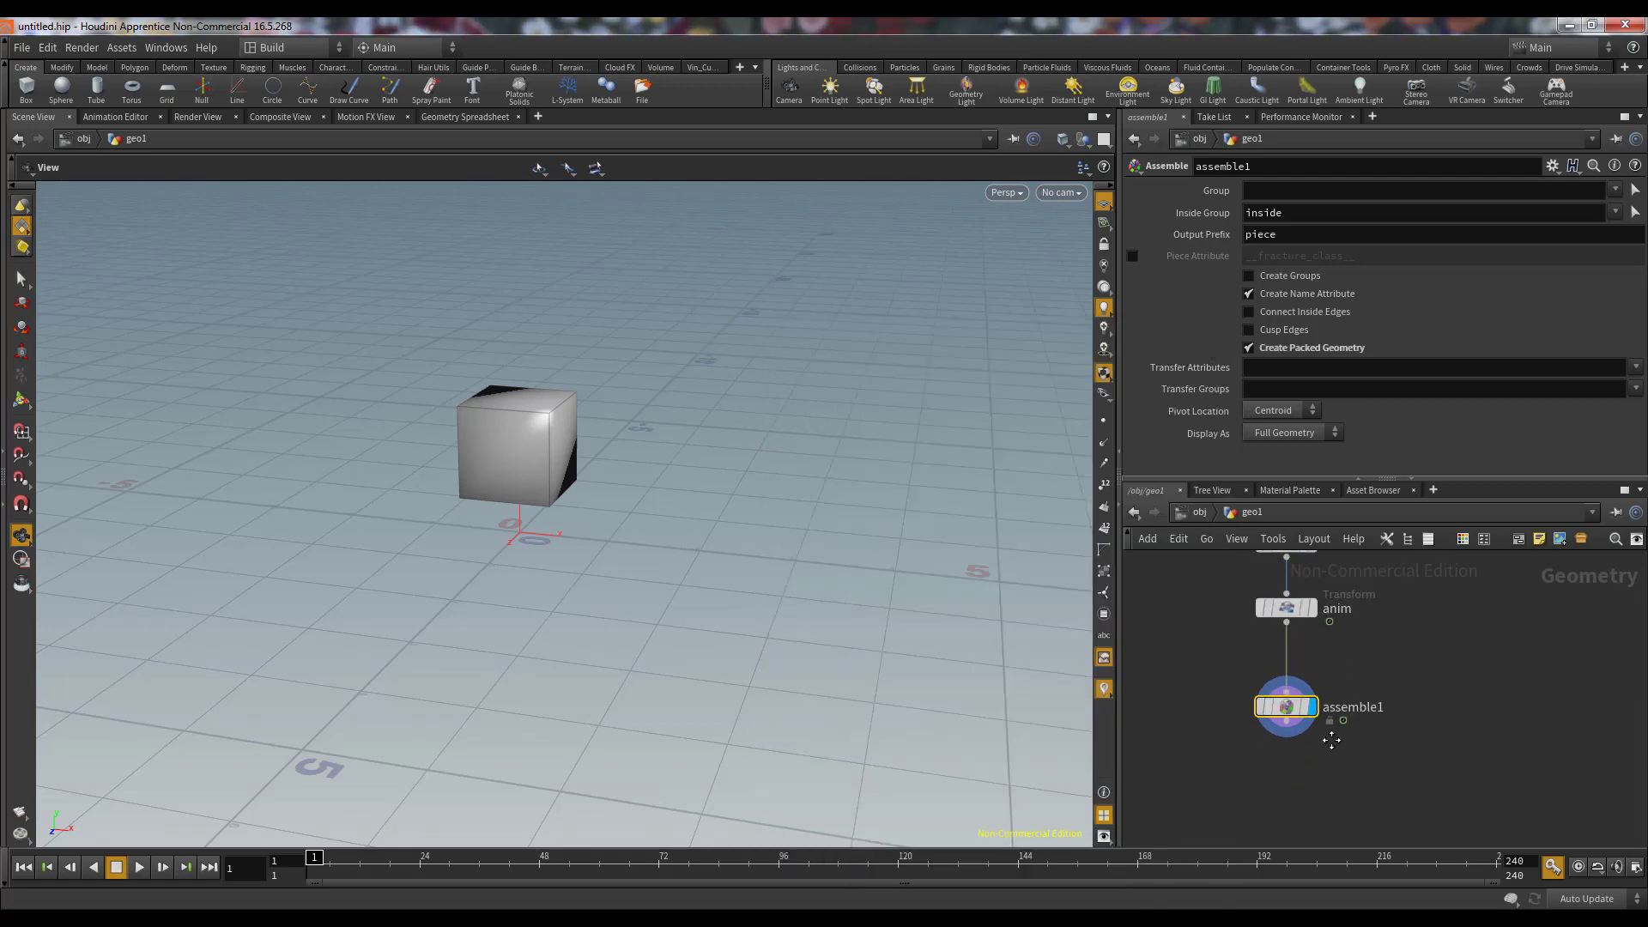
pyautogui.moveTo(536, 463); pyautogui.dragTo(692, 518)
pyautogui.scroll(3, 609, 527)
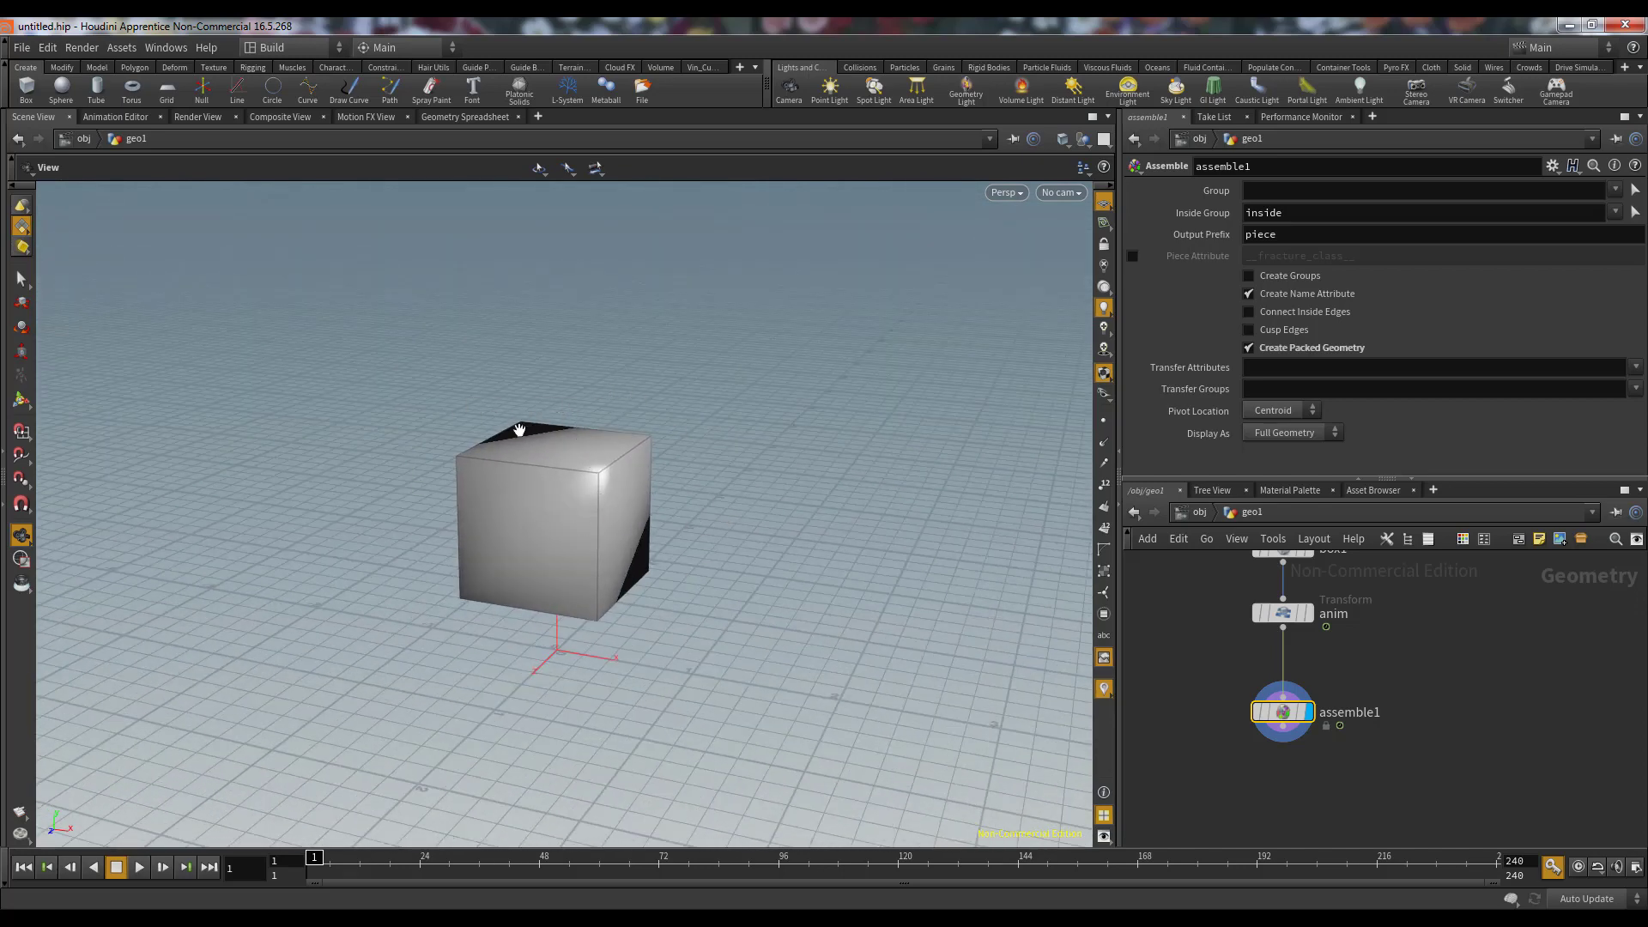
pyautogui.moveTo(596, 508); pyautogui.dragTo(627, 554)
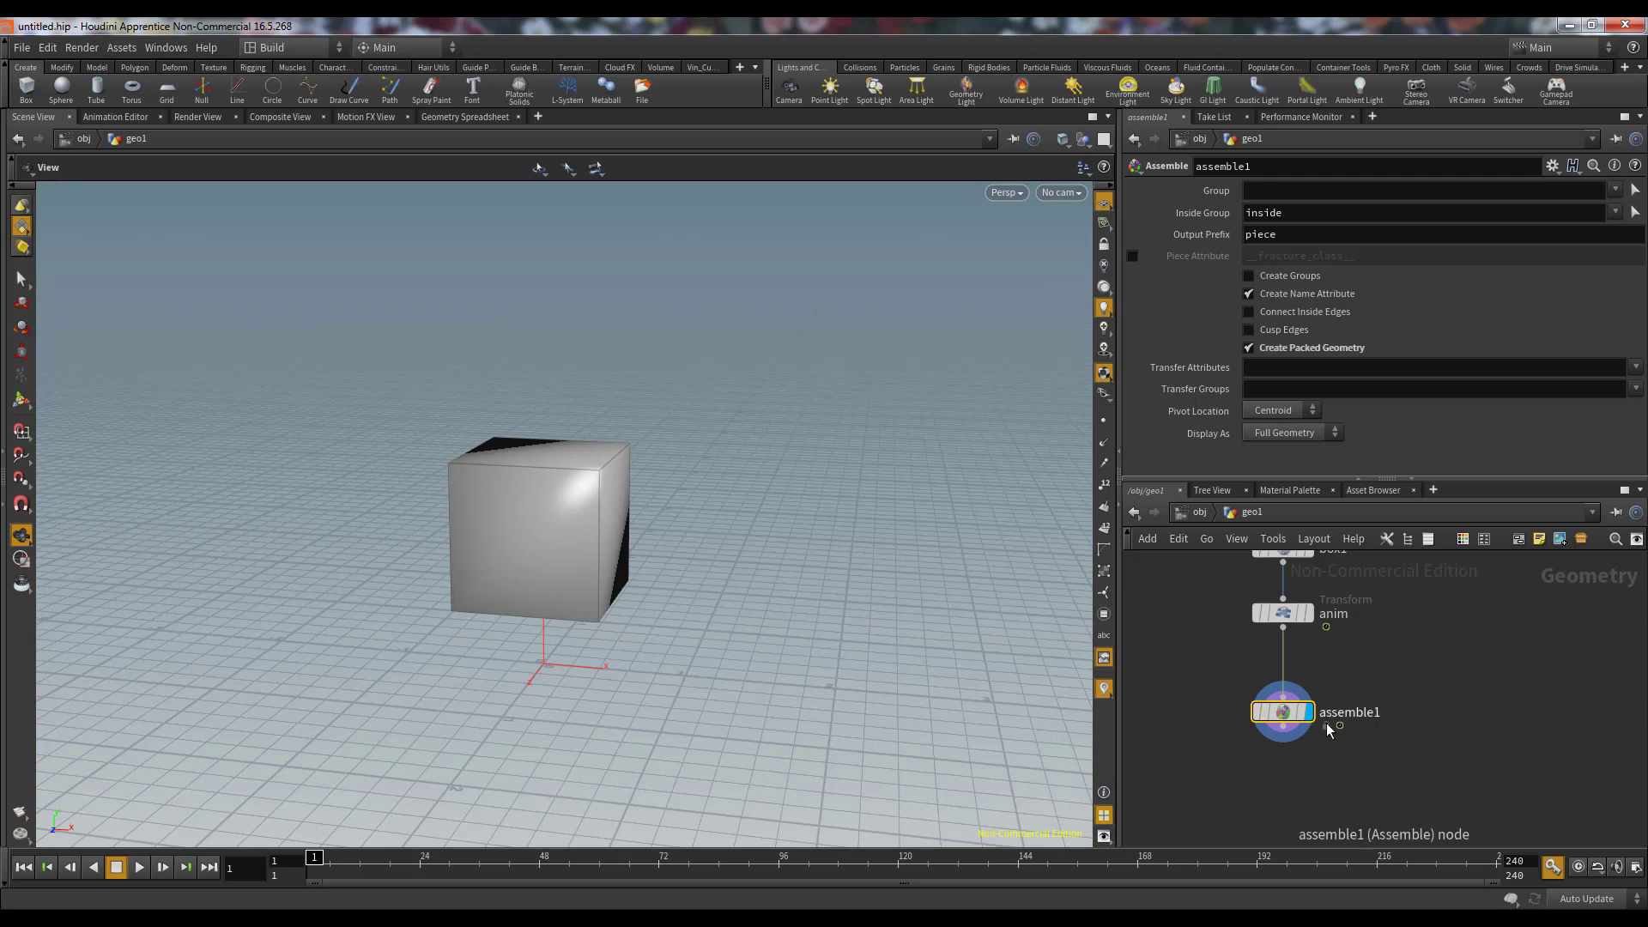
pyautogui.click(468, 118)
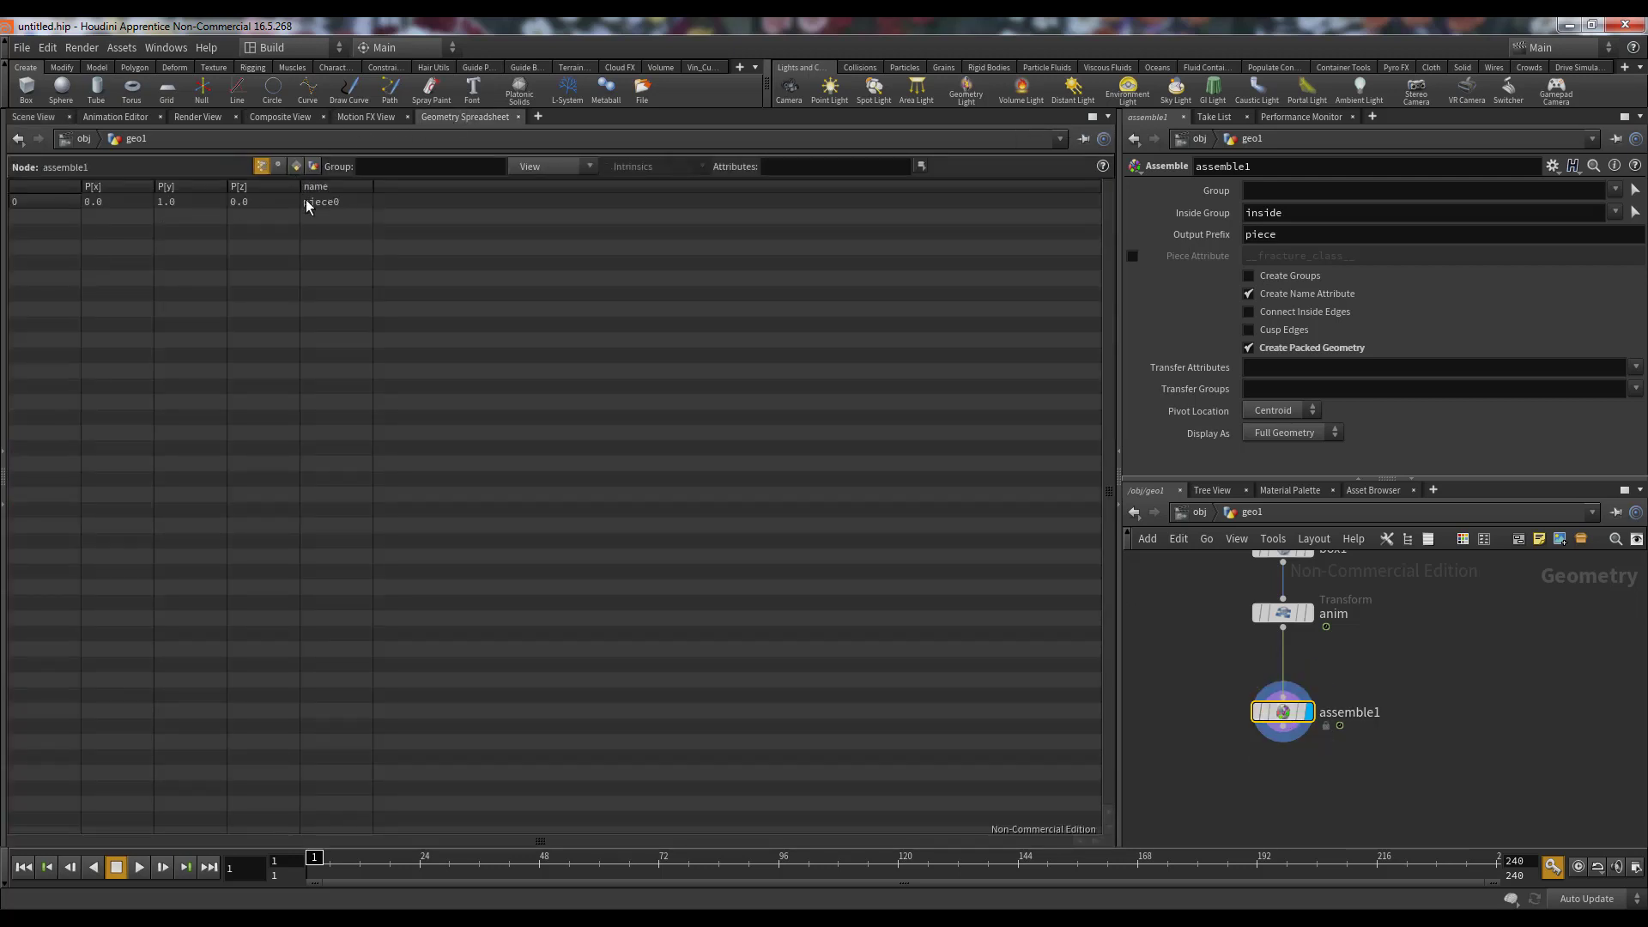
pyautogui.click(1282, 613)
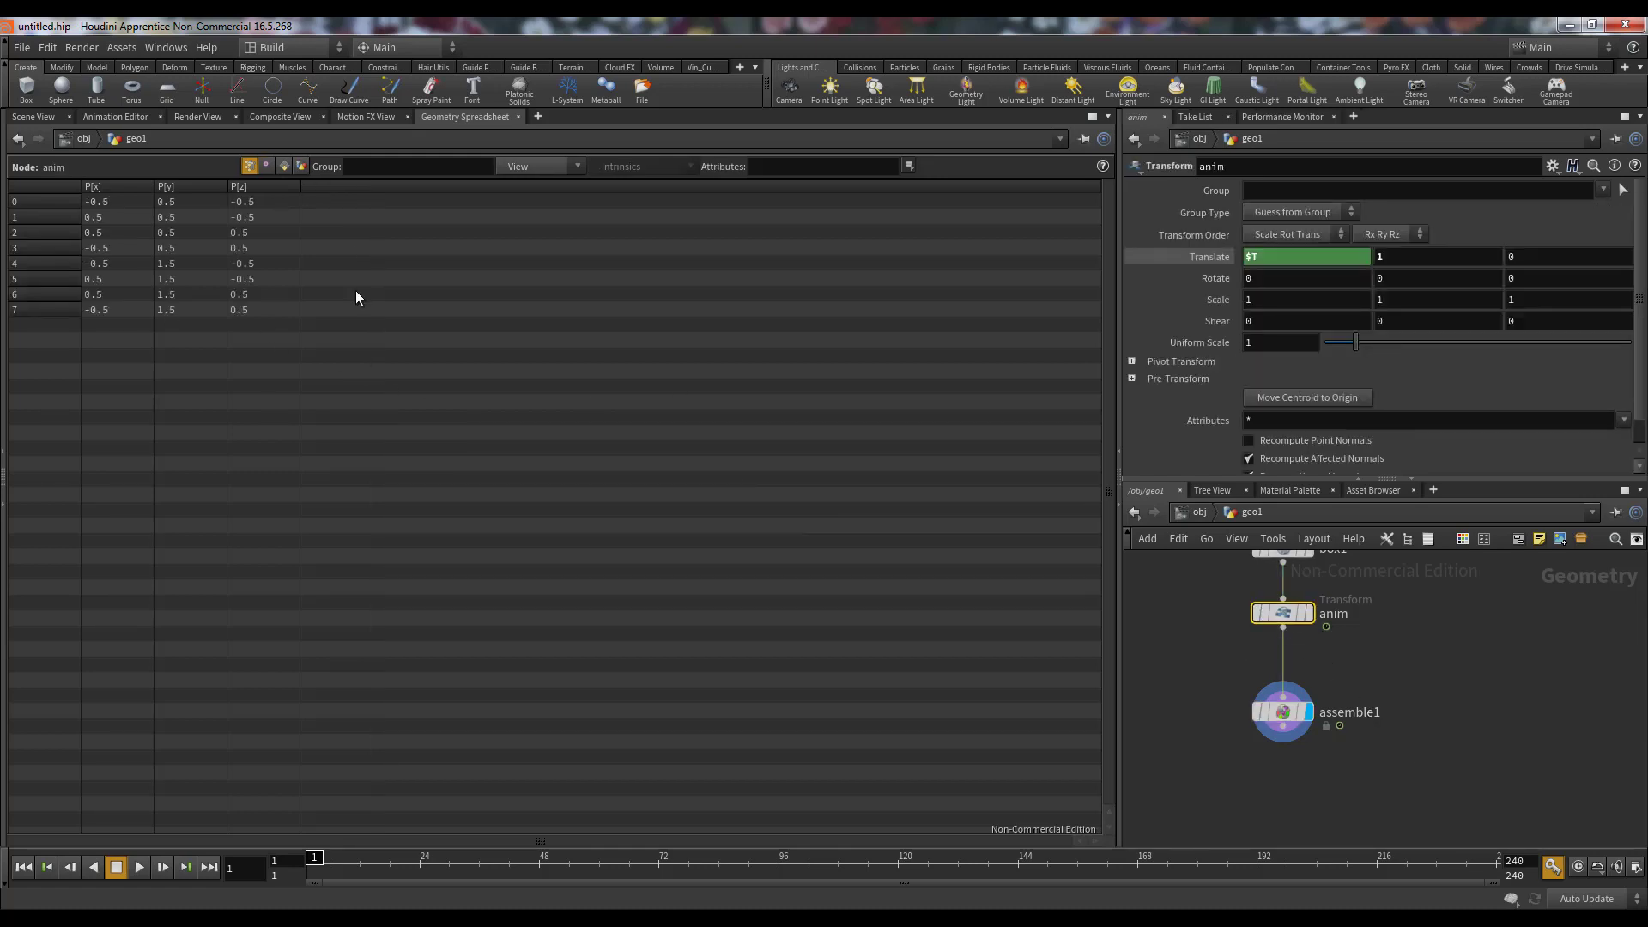
pyautogui.click(1301, 717)
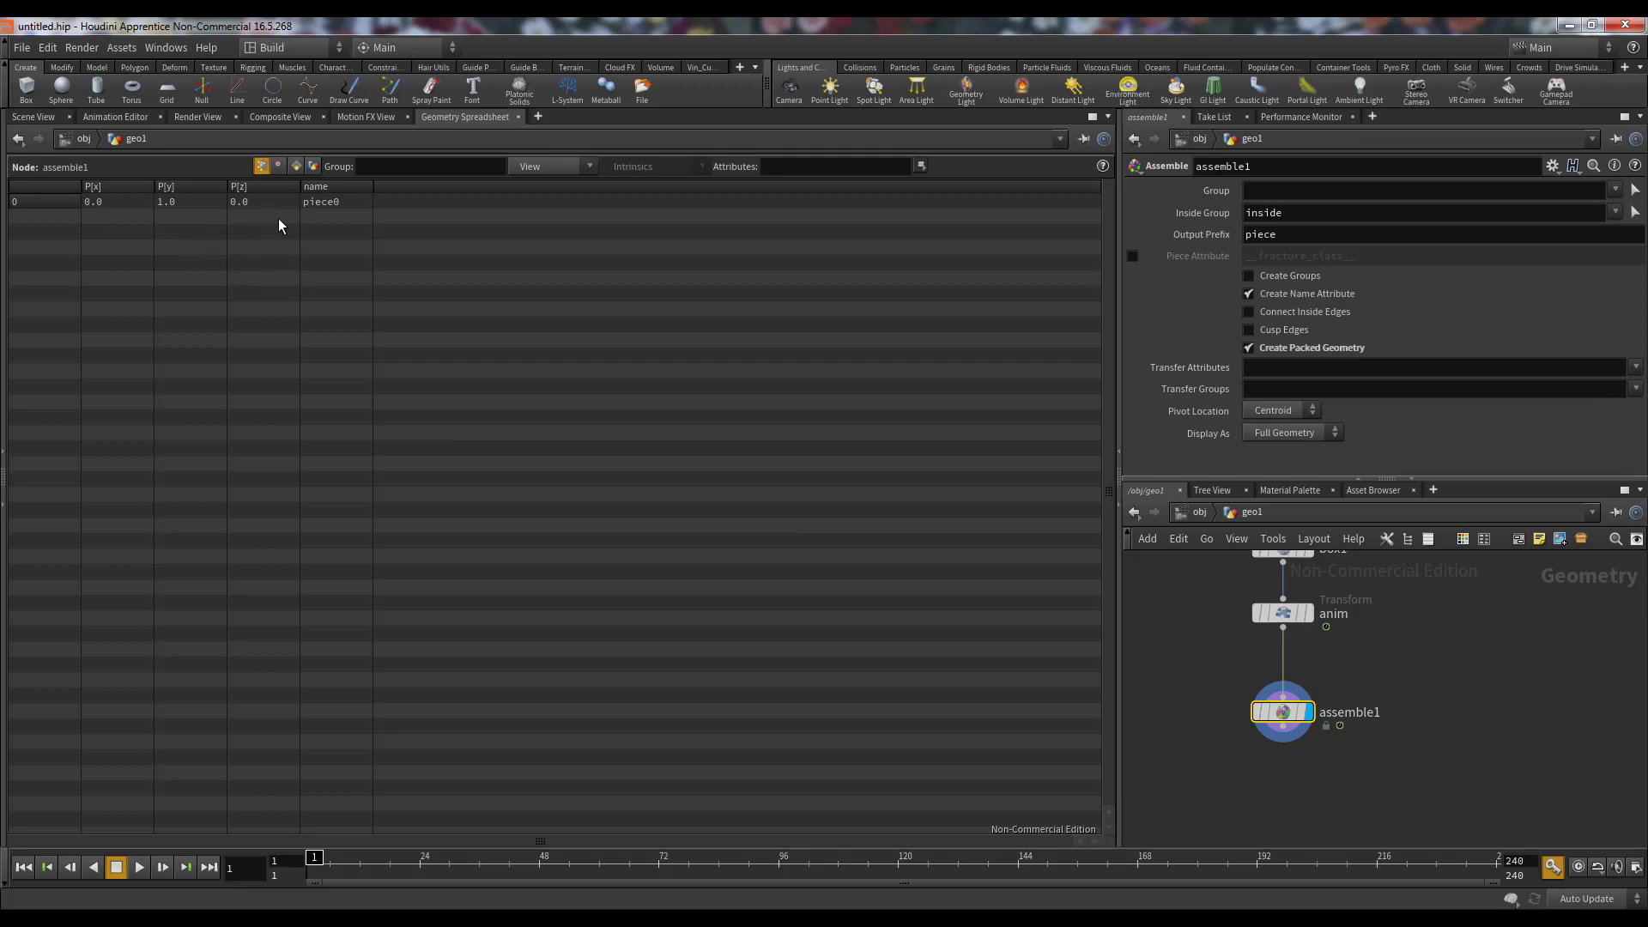
pyautogui.click(1282, 613)
pyautogui.click(35, 117)
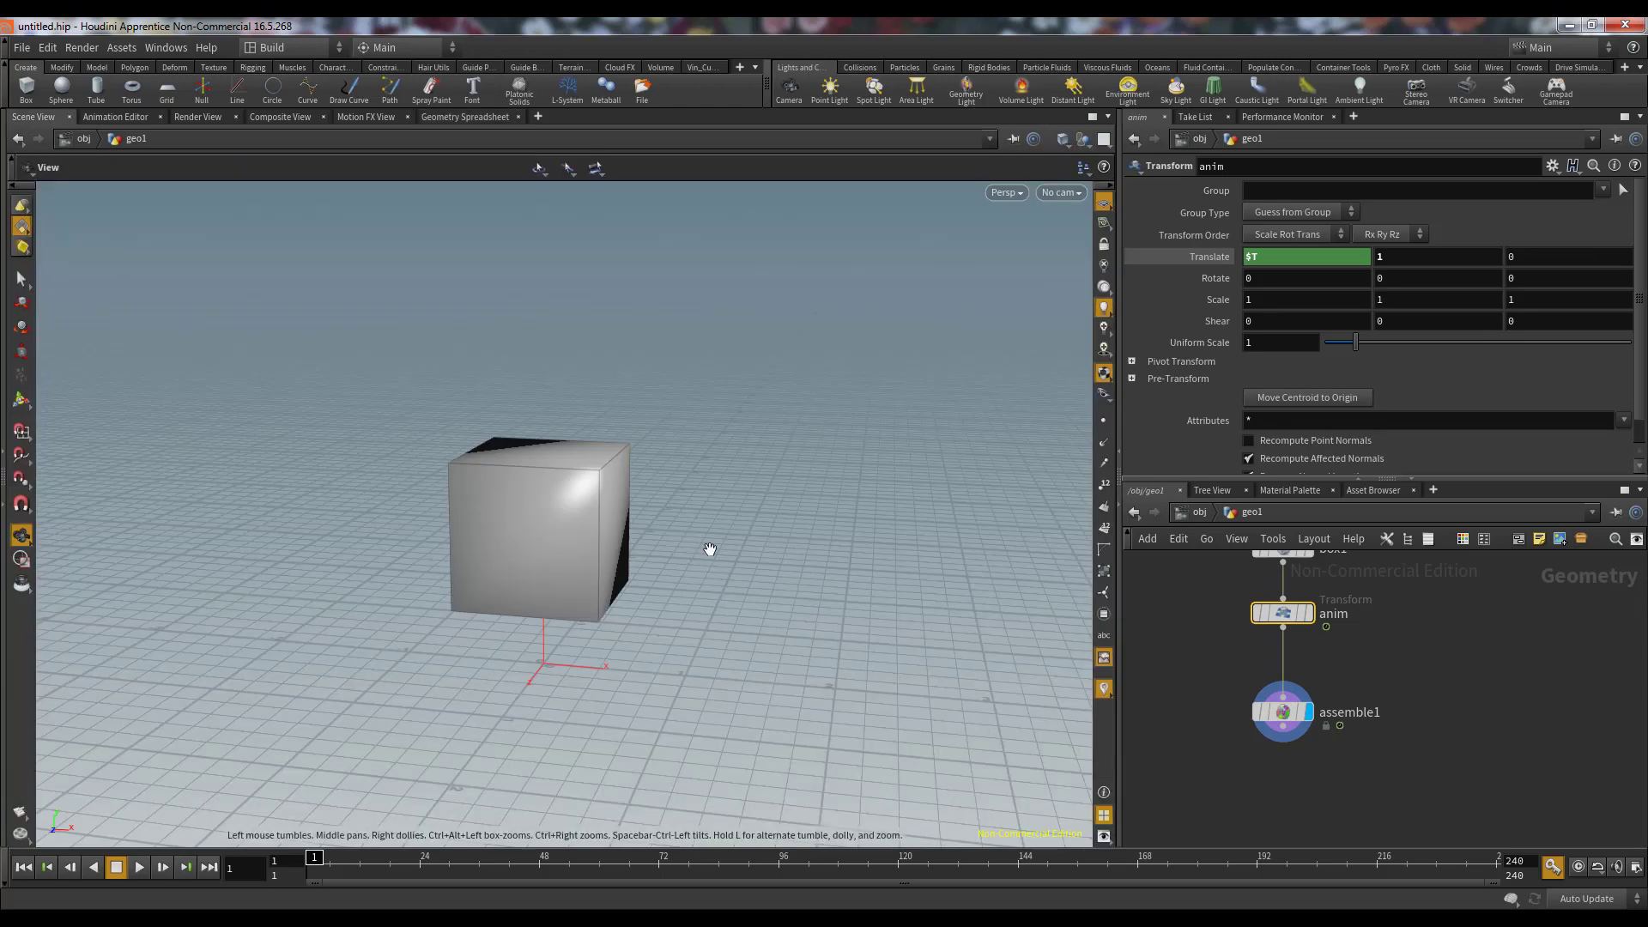
pyautogui.scroll(-2, 1390, 772)
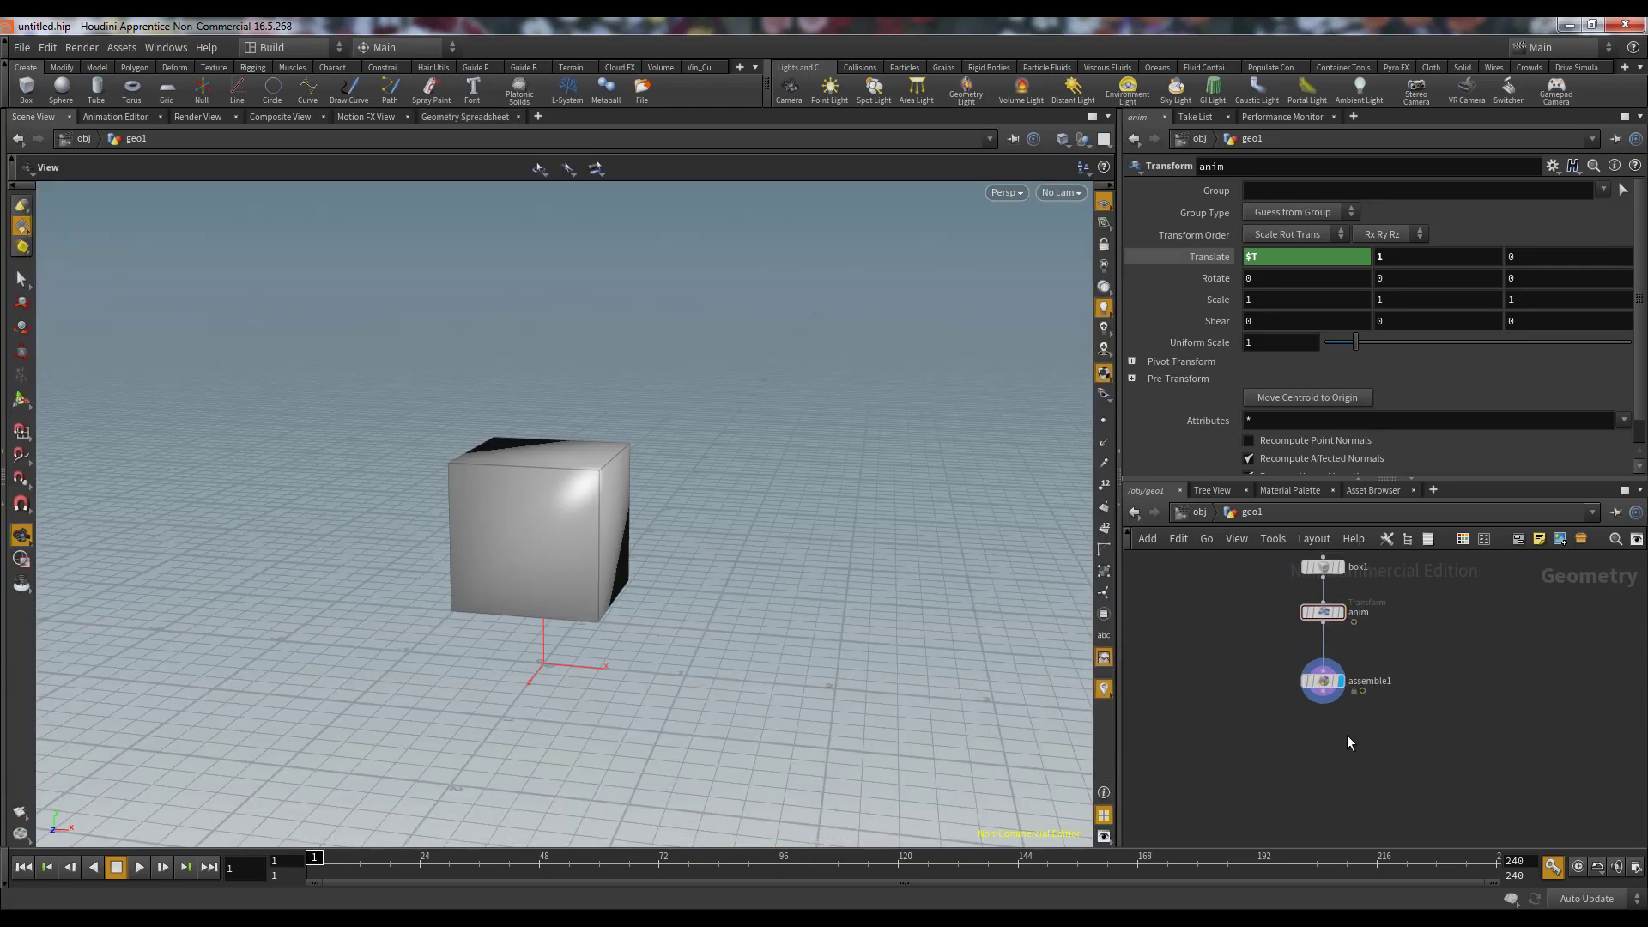
# Add a DOP Network fed by assemble1 and make dopnet1 the displayed node
pyautogui.press('Tab')
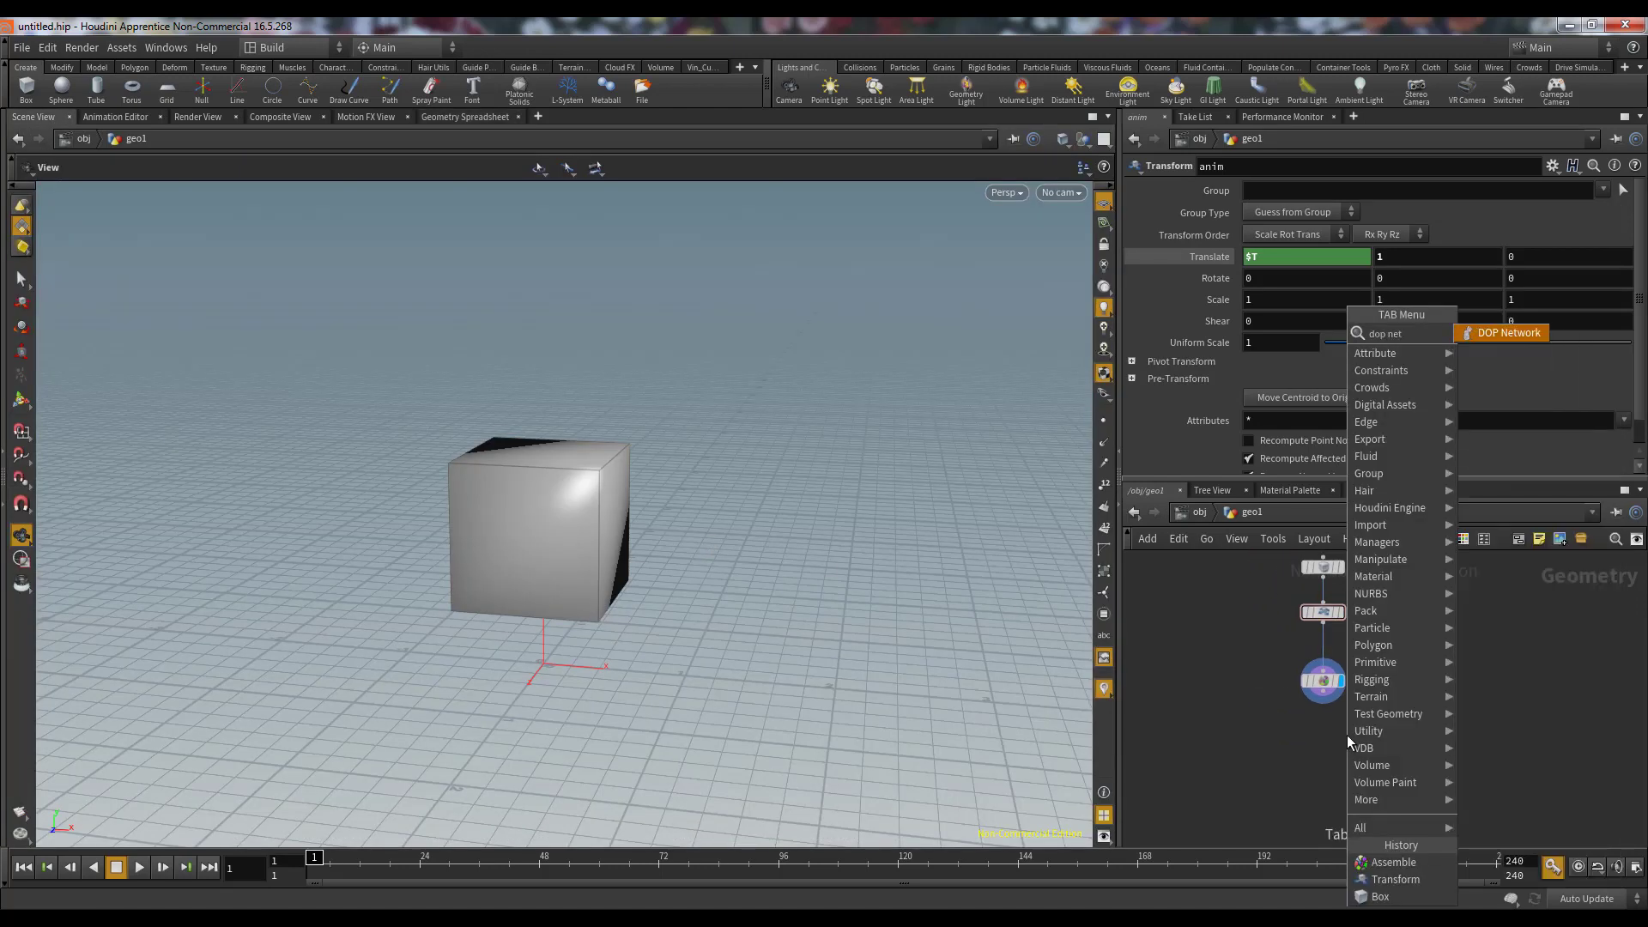
pyautogui.press('Return')
pyautogui.click(1346, 735)
pyautogui.moveTo(1347, 753); pyautogui.dragTo(1349, 775)
pyautogui.click(1318, 730)
pyautogui.click(1289, 629)
pyautogui.click(1399, 761)
# Go inside dopnet1 and arrange its output node in view
pyautogui.moveTo(1349, 775); pyautogui.dragTo(1338, 697, button='middle')
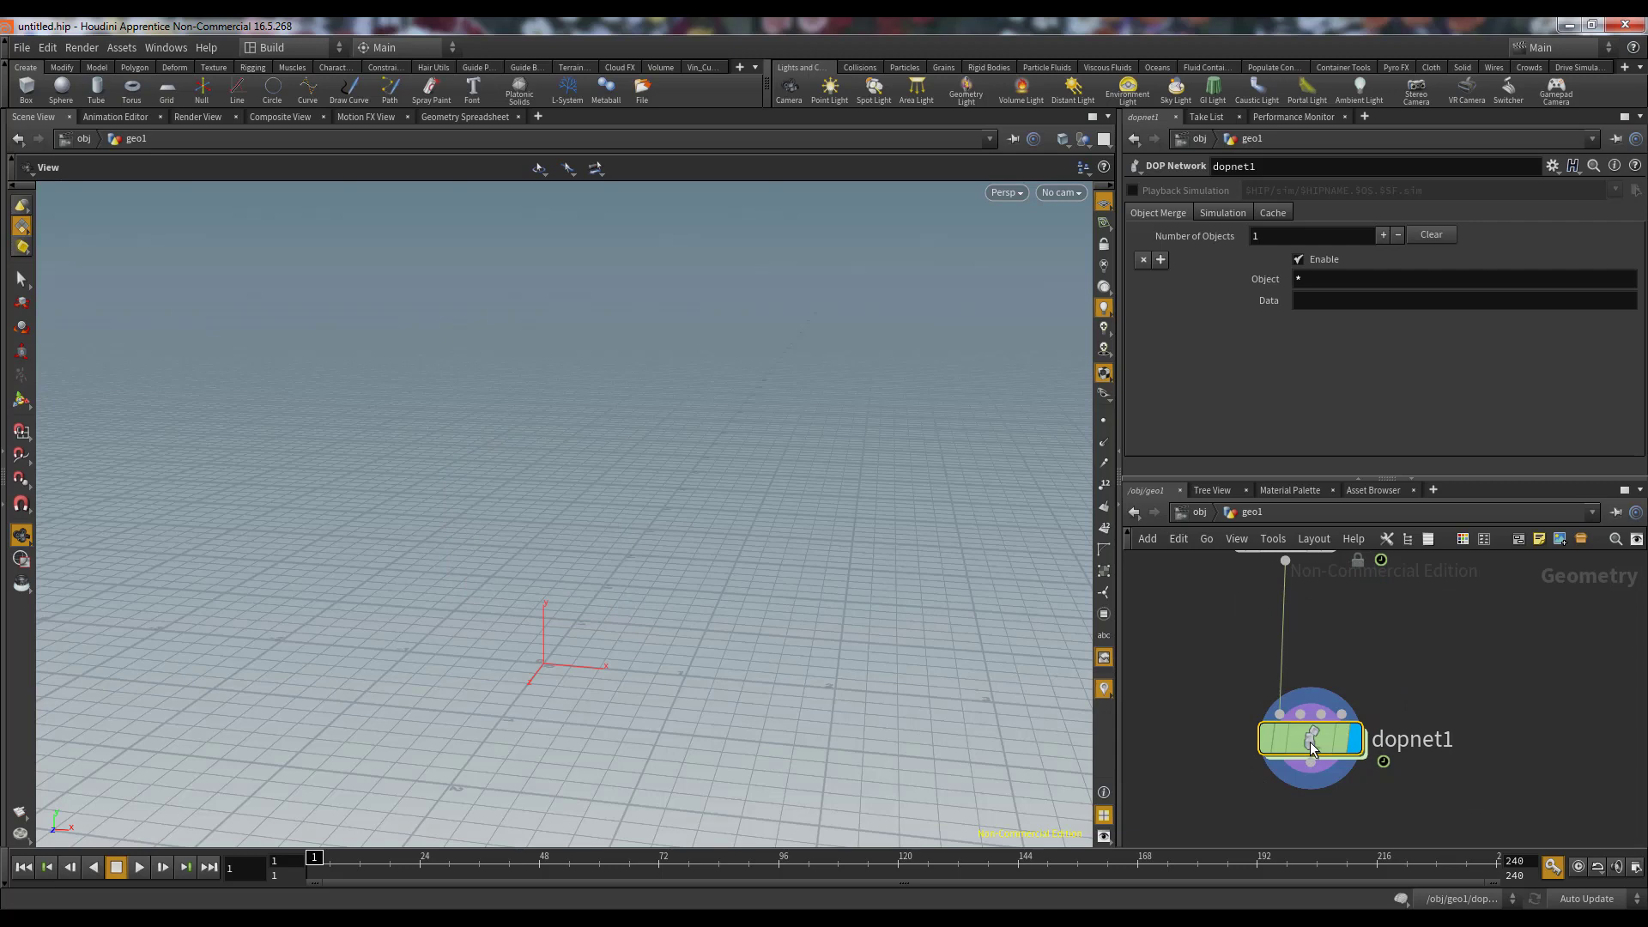
pyautogui.doubleClick(1309, 730)
pyautogui.moveTo(1335, 701); pyautogui.dragTo(1304, 614, button='middle')
pyautogui.moveTo(1352, 738); pyautogui.dragTo(1369, 775)
pyautogui.moveTo(1366, 650); pyautogui.dragTo(1366, 671, button='middle')
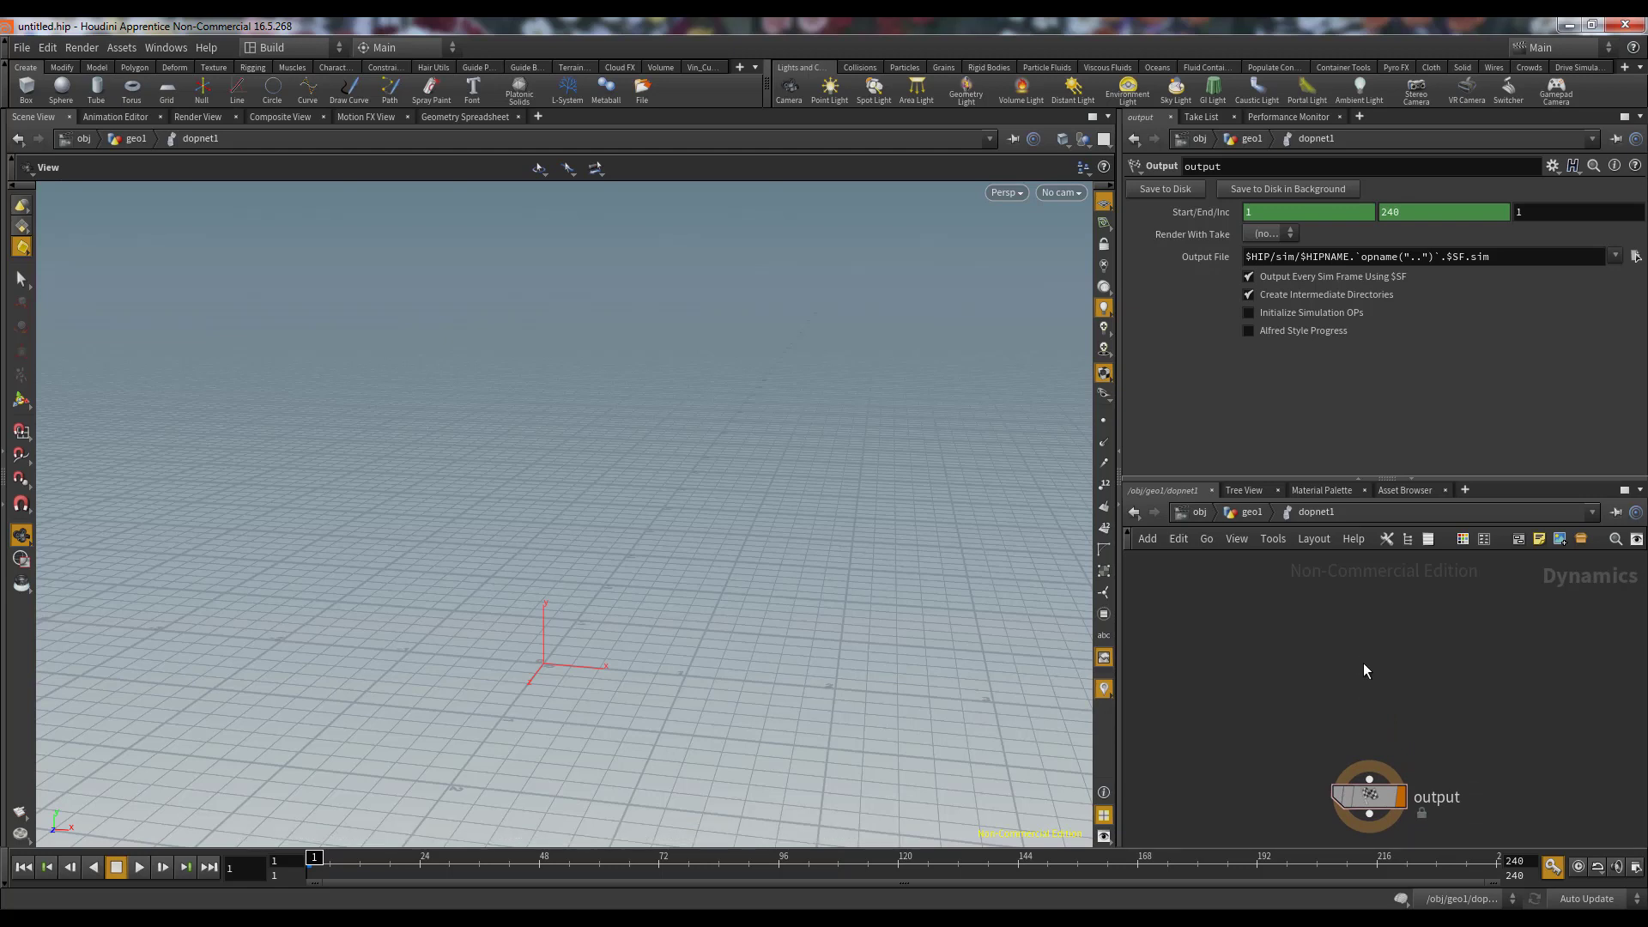
# Add an RBD Packed Object node and a Bullet Solver node below it
pyautogui.press('Tab')
pyautogui.write('rbd p')
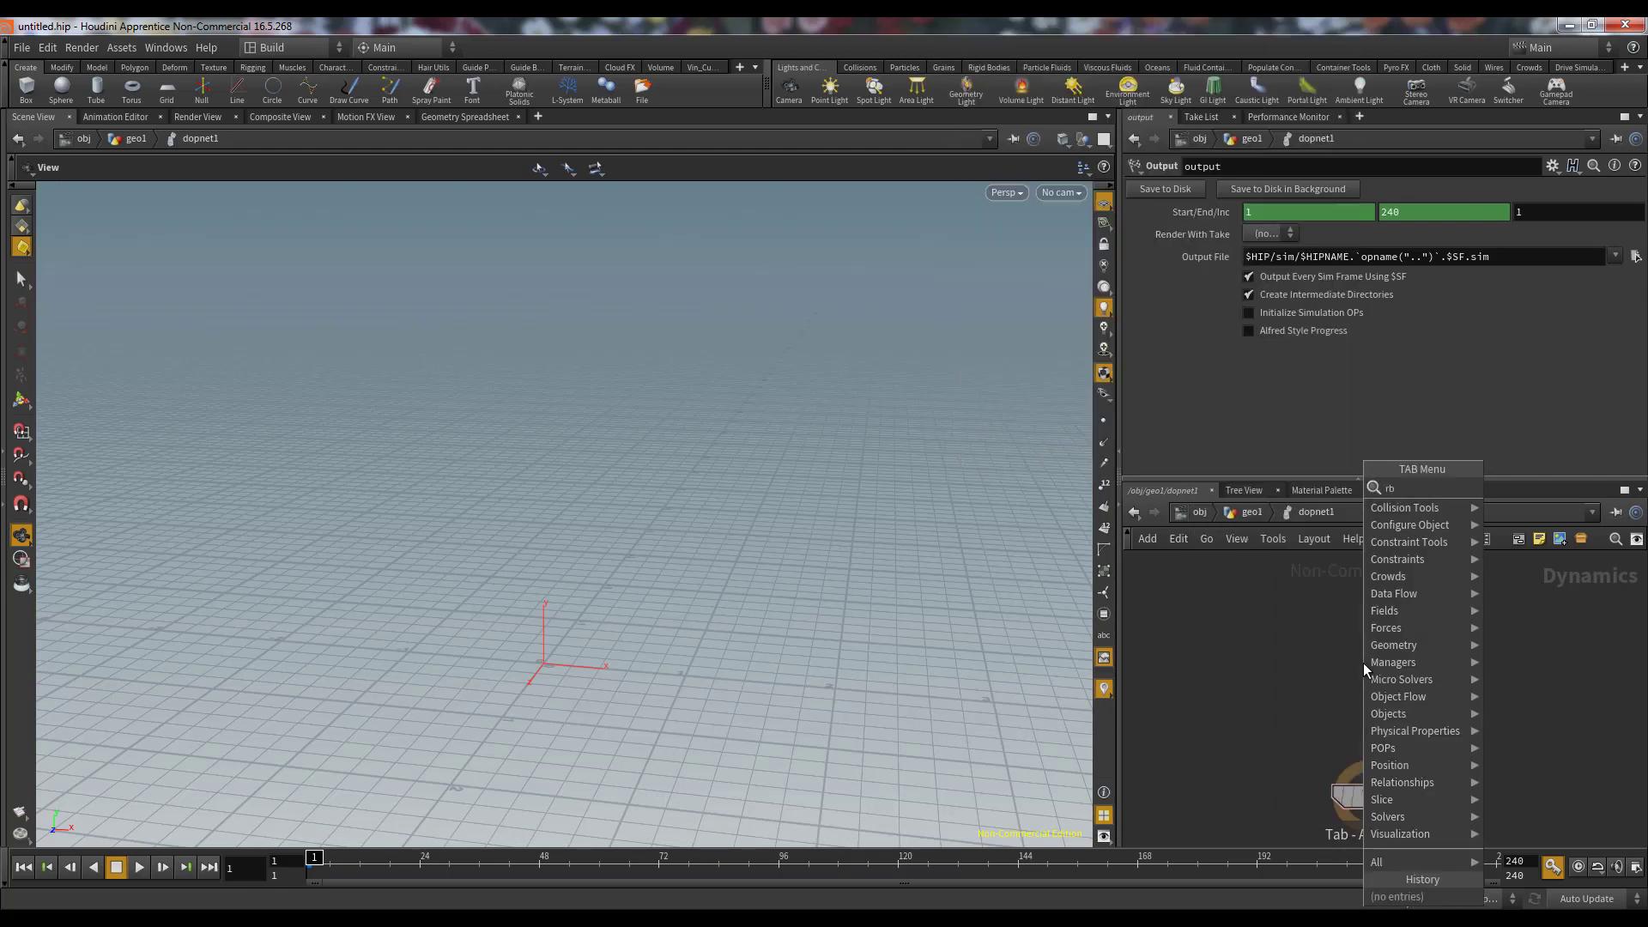
pyautogui.press('Return')
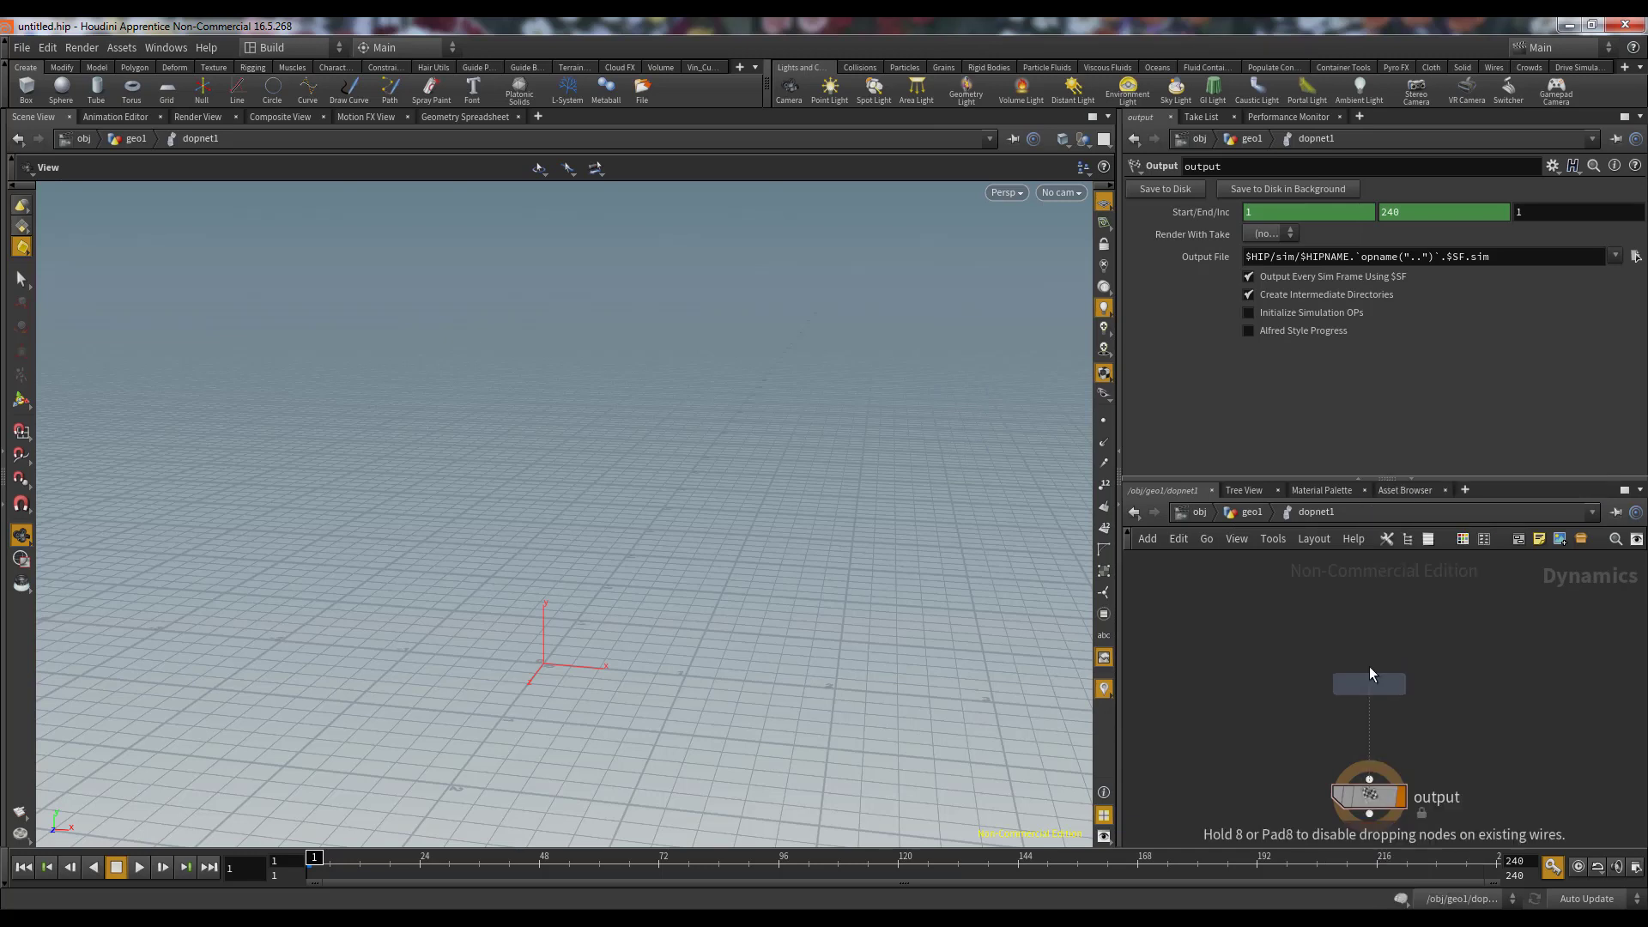
pyautogui.click(1344, 602)
pyautogui.press('Tab')
pyautogui.moveTo(1378, 715)
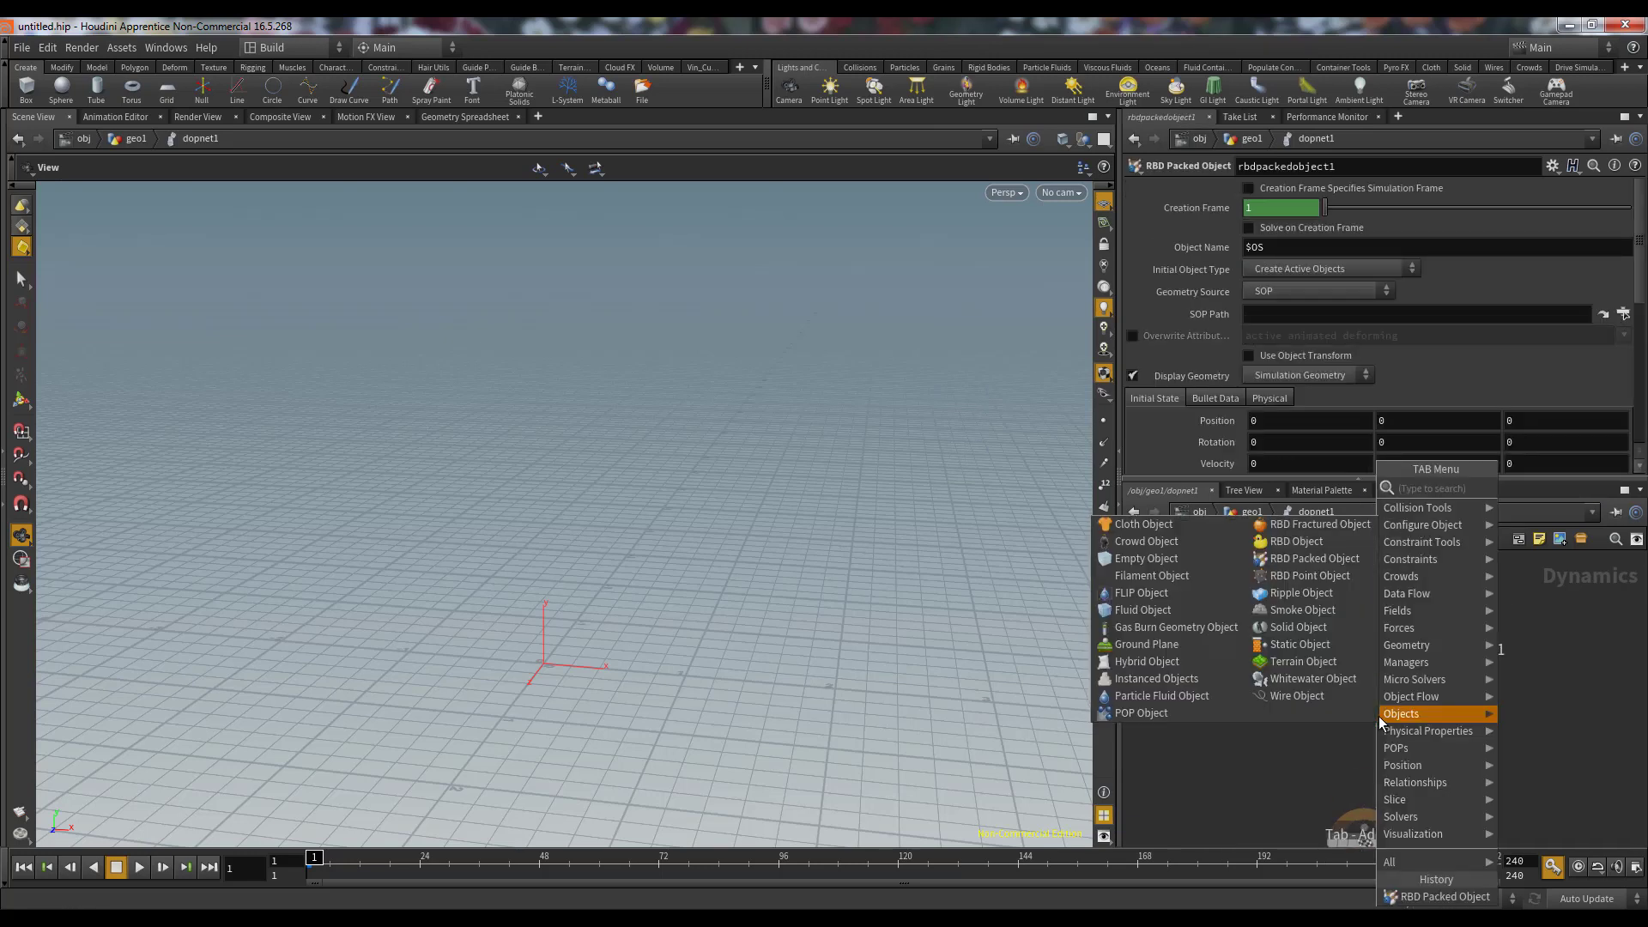
pyautogui.write('bullet solve')
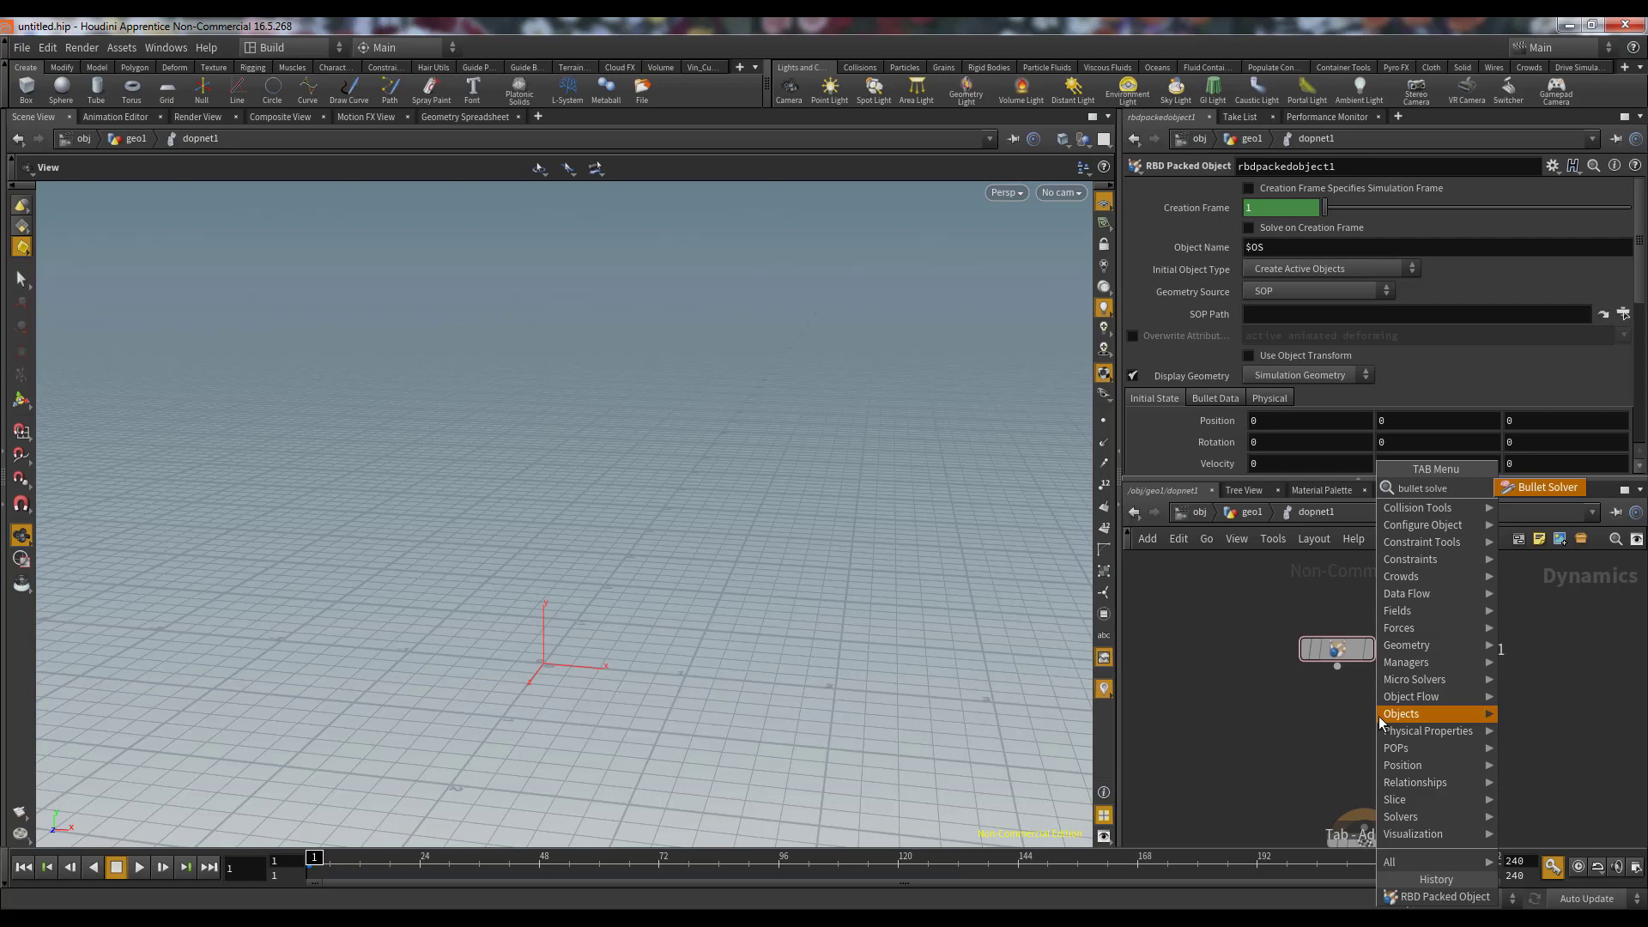
pyautogui.press('Return')
pyautogui.click(1378, 717)
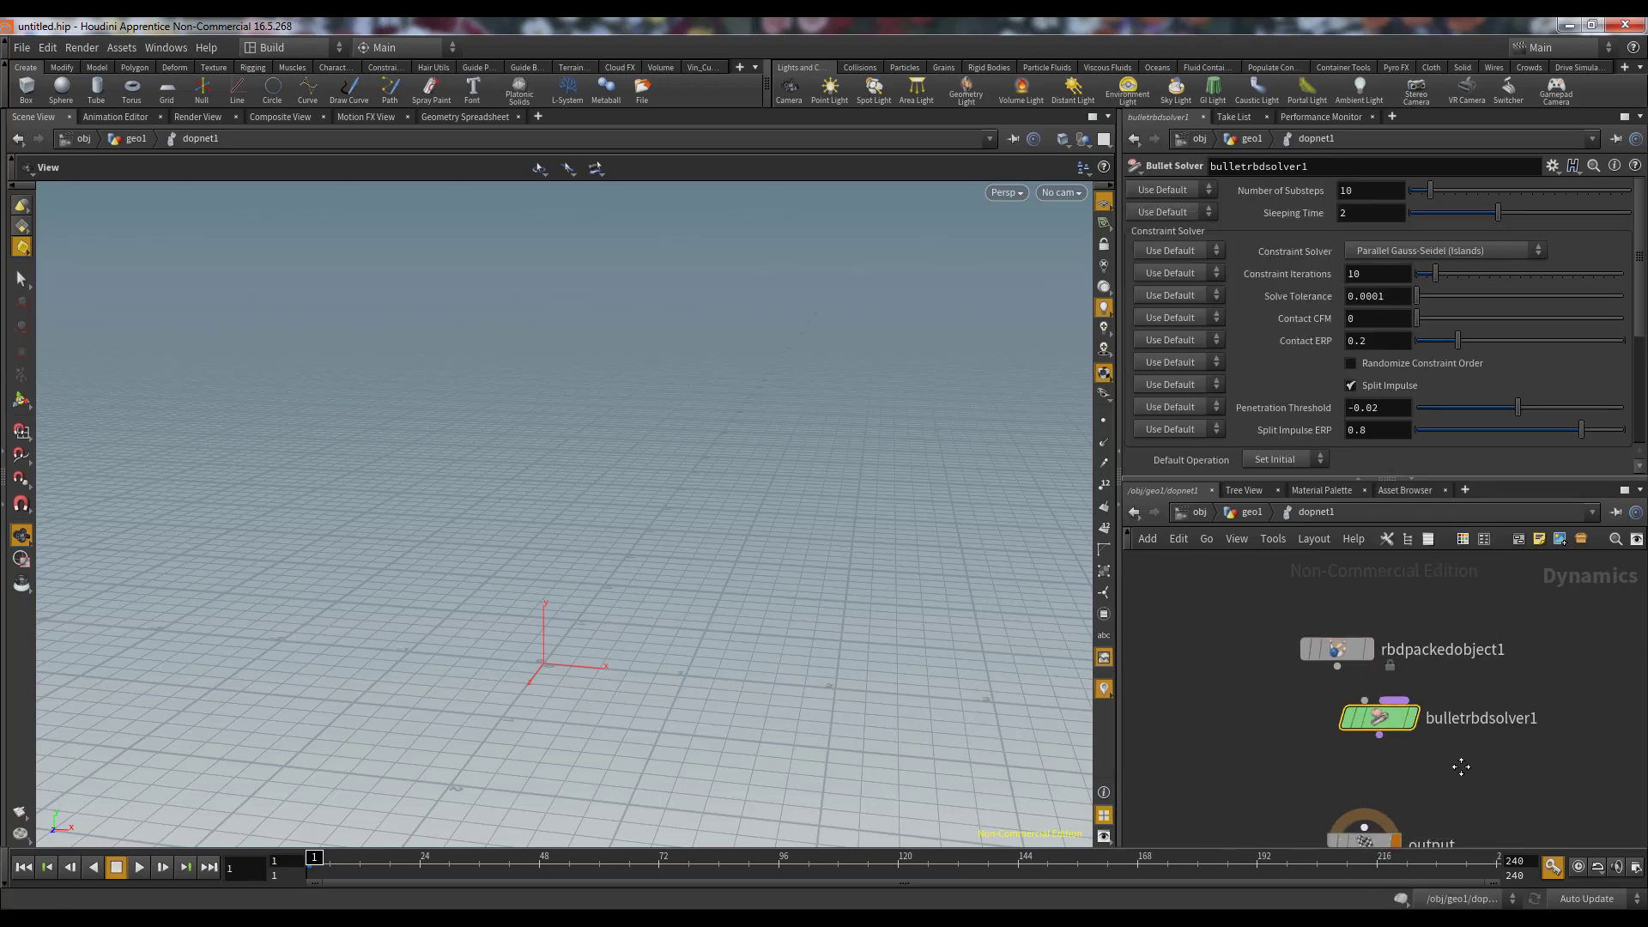
# Add a Gravity Force node between bulletrbdsolver1 and output
pyautogui.press('Tab')
pyautogui.write('gravity')
pyautogui.press('Return')
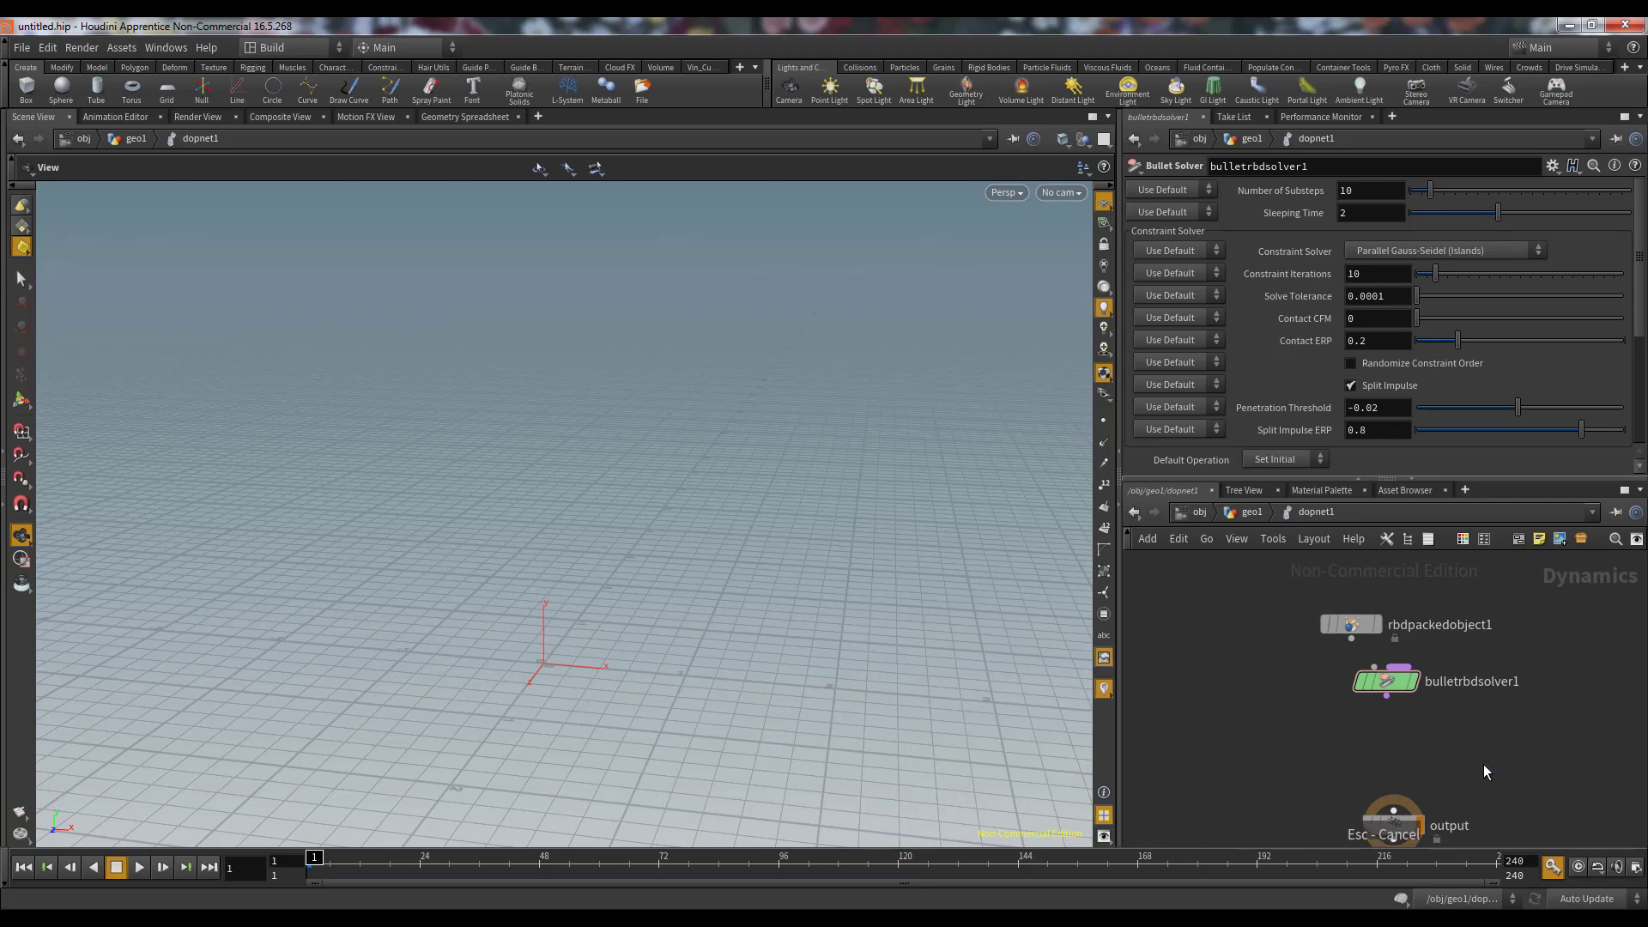
pyautogui.press('Tab')
pyautogui.write('gravity')
pyautogui.press('Return')
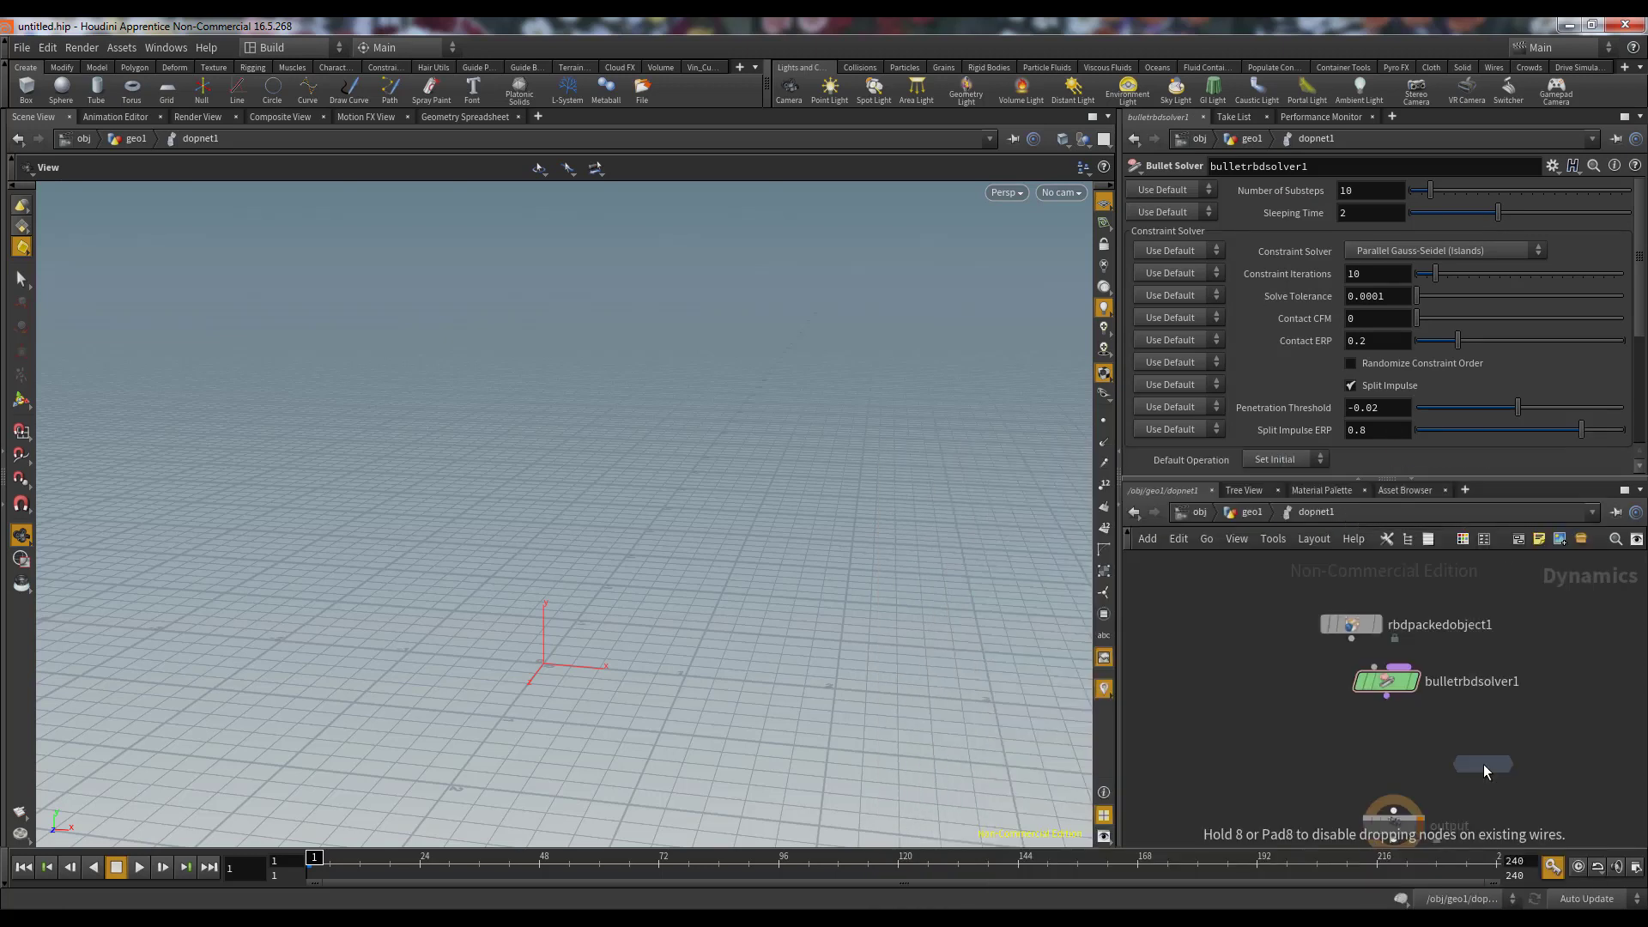
pyautogui.click(1401, 760)
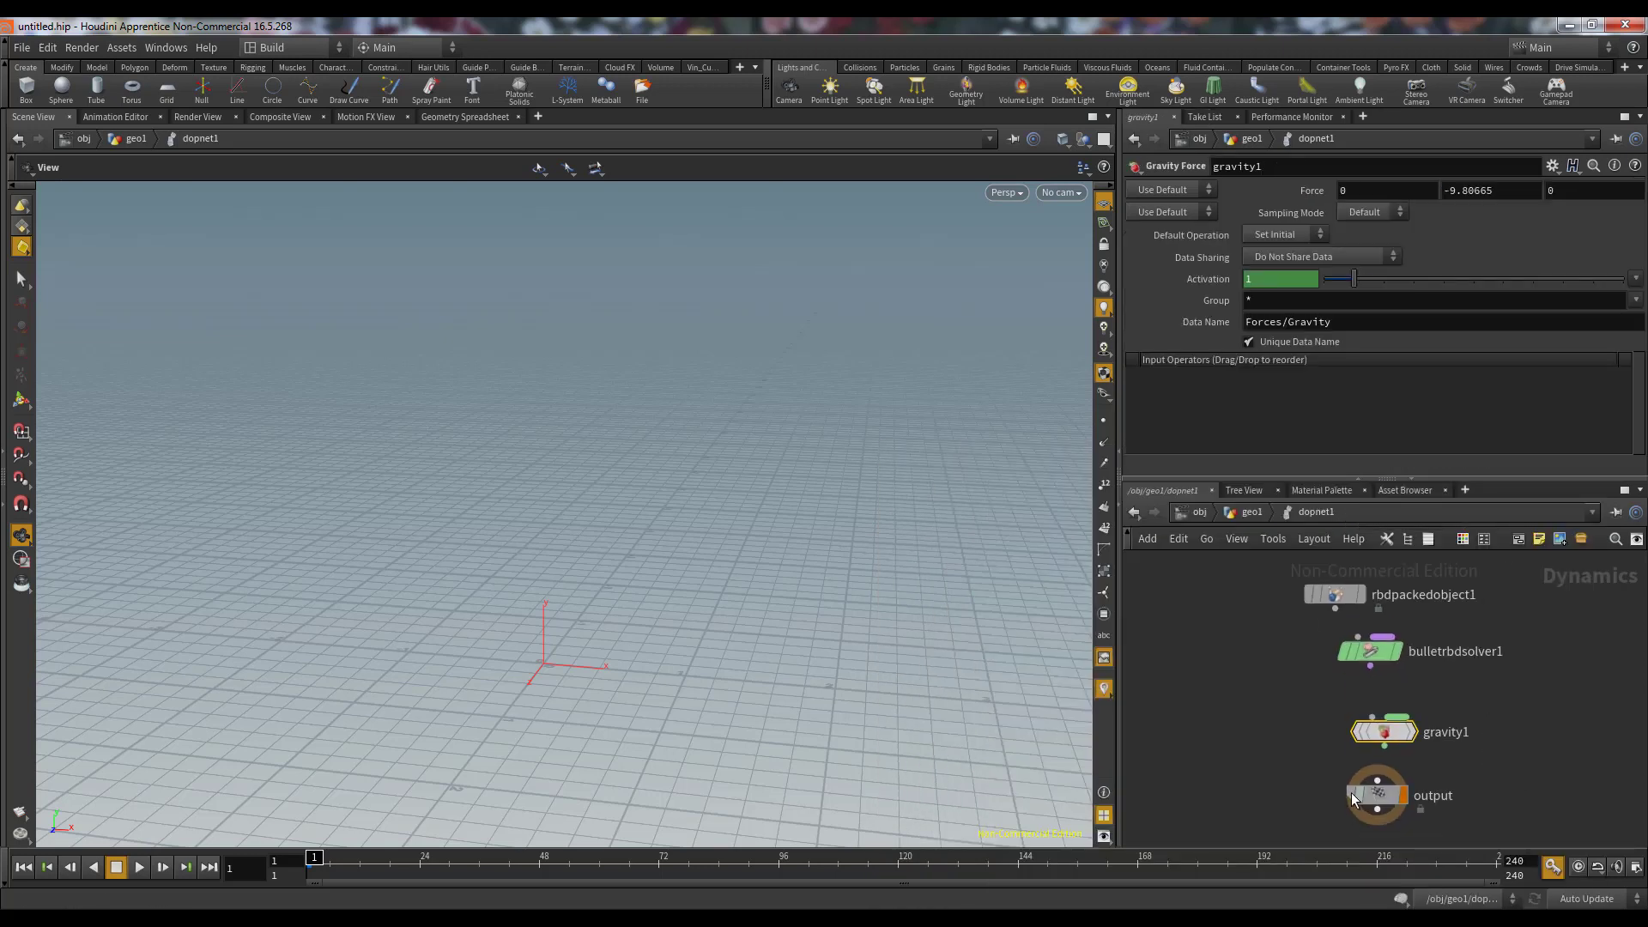
# Wire rbdpackedobject1 → bulletrbdsolver1 → gravity1 → output
pyautogui.click(1378, 783)
pyautogui.click(1383, 743)
pyautogui.click(1372, 717)
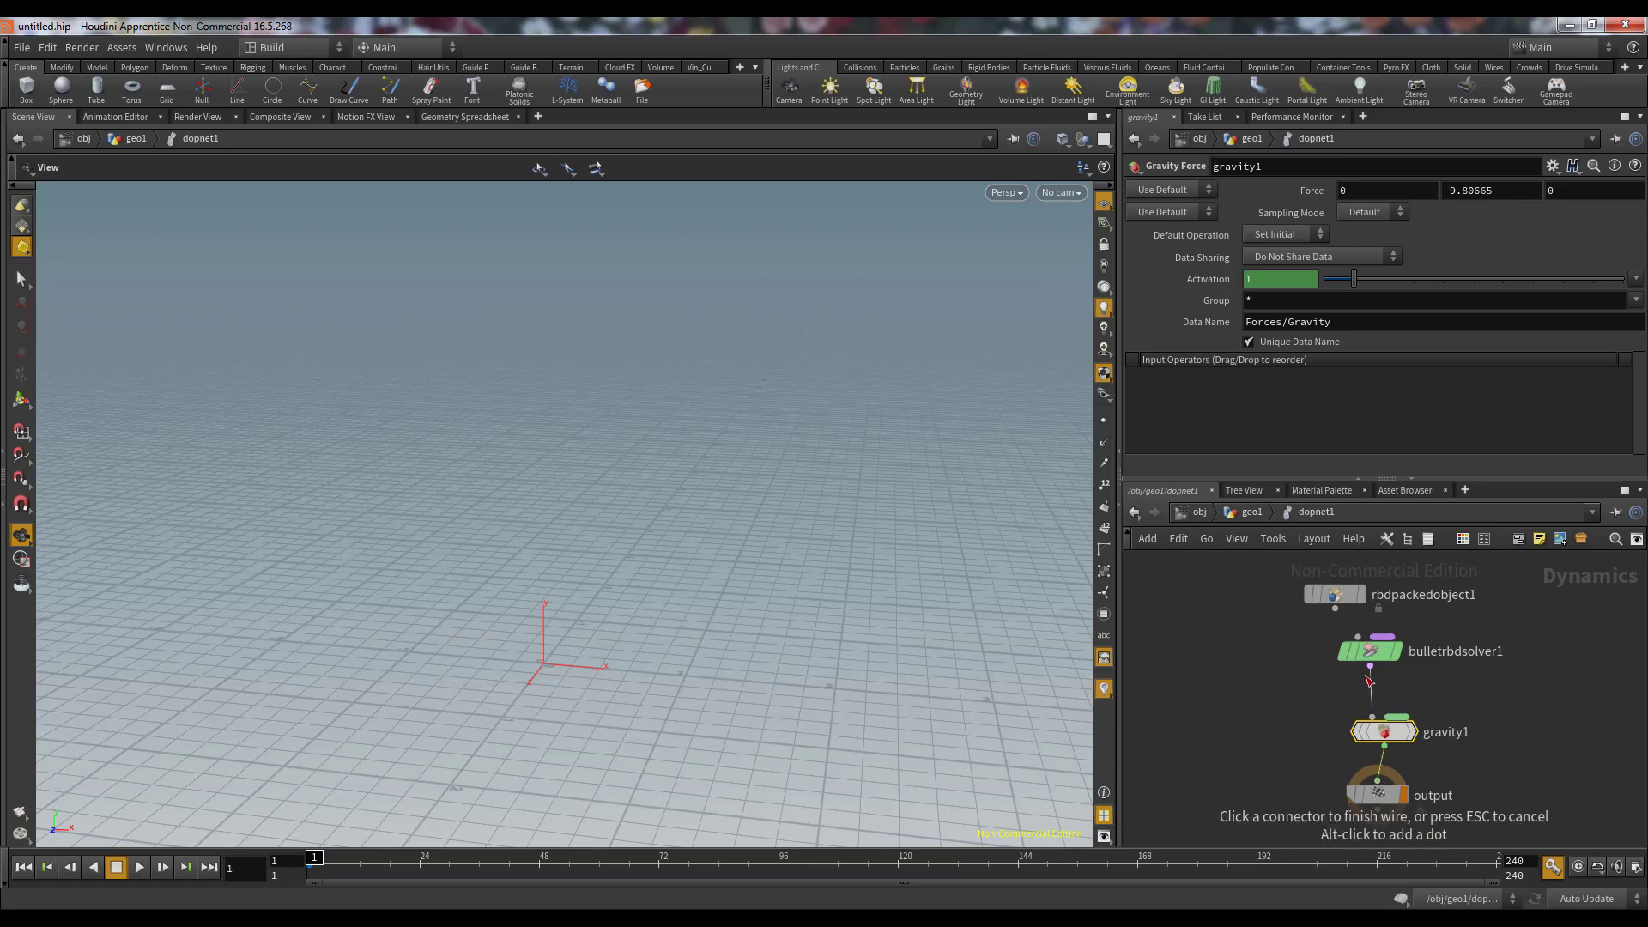
pyautogui.click(1362, 665)
pyautogui.click(1334, 607)
pyautogui.click(1370, 639)
pyautogui.moveTo(1381, 651); pyautogui.dragTo(1396, 659)
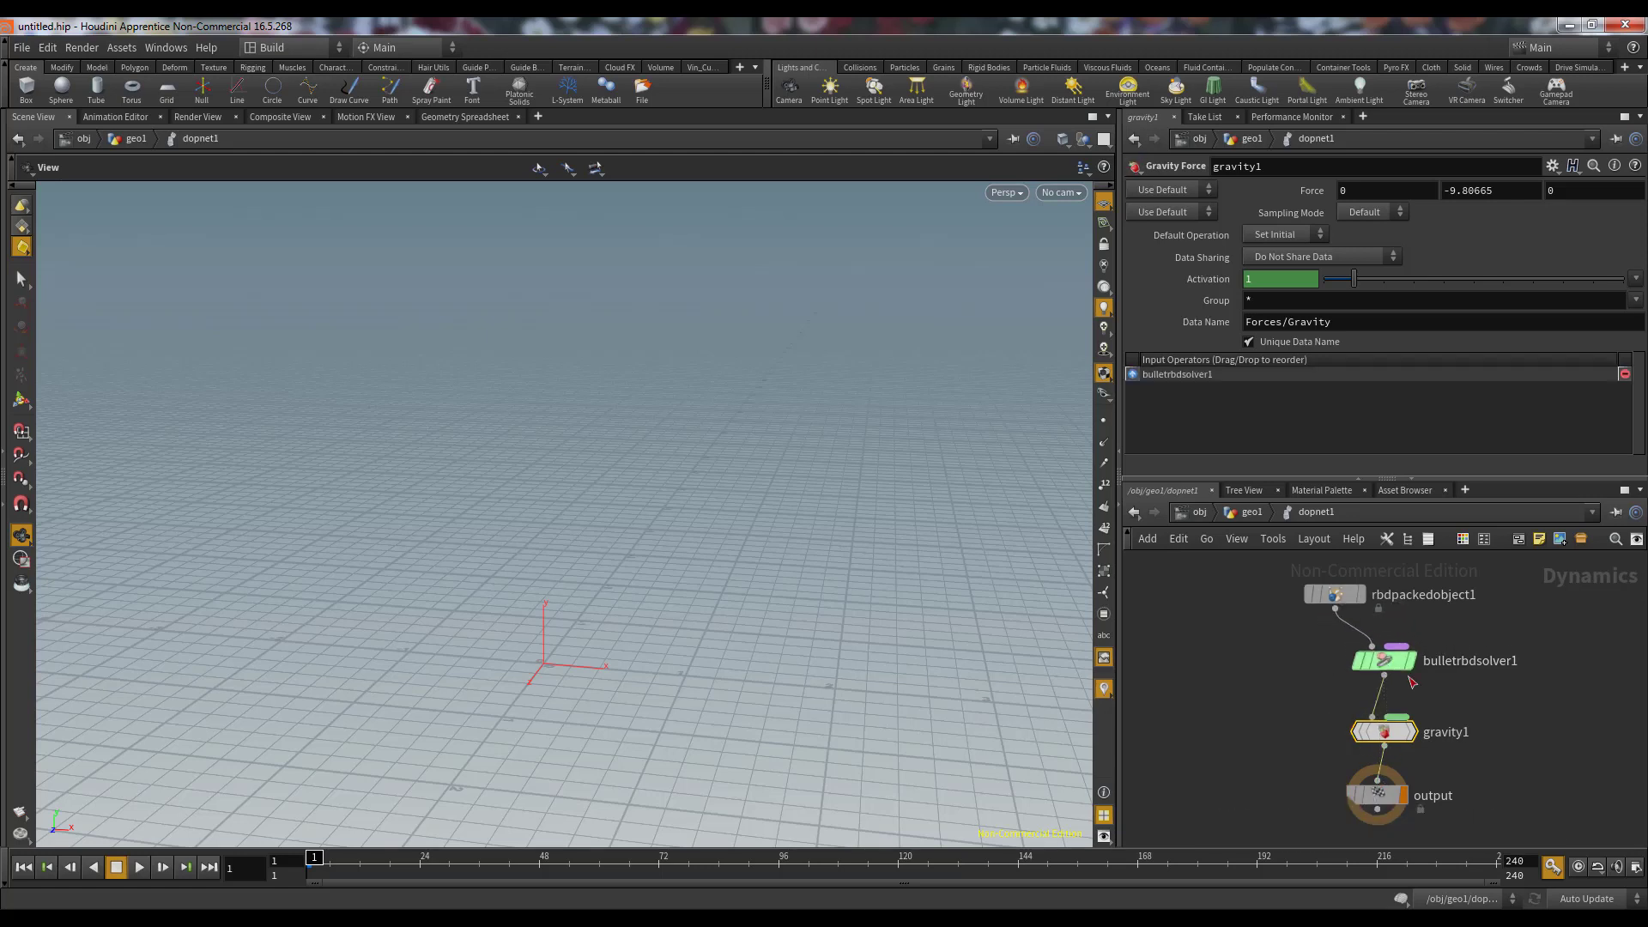
pyautogui.moveTo(1373, 782); pyautogui.dragTo(1365, 785)
# Review the parameters of rbdpackedobject1, bulletrbdsolver1 and gravity1, and tidy the layout
pyautogui.click(1322, 586)
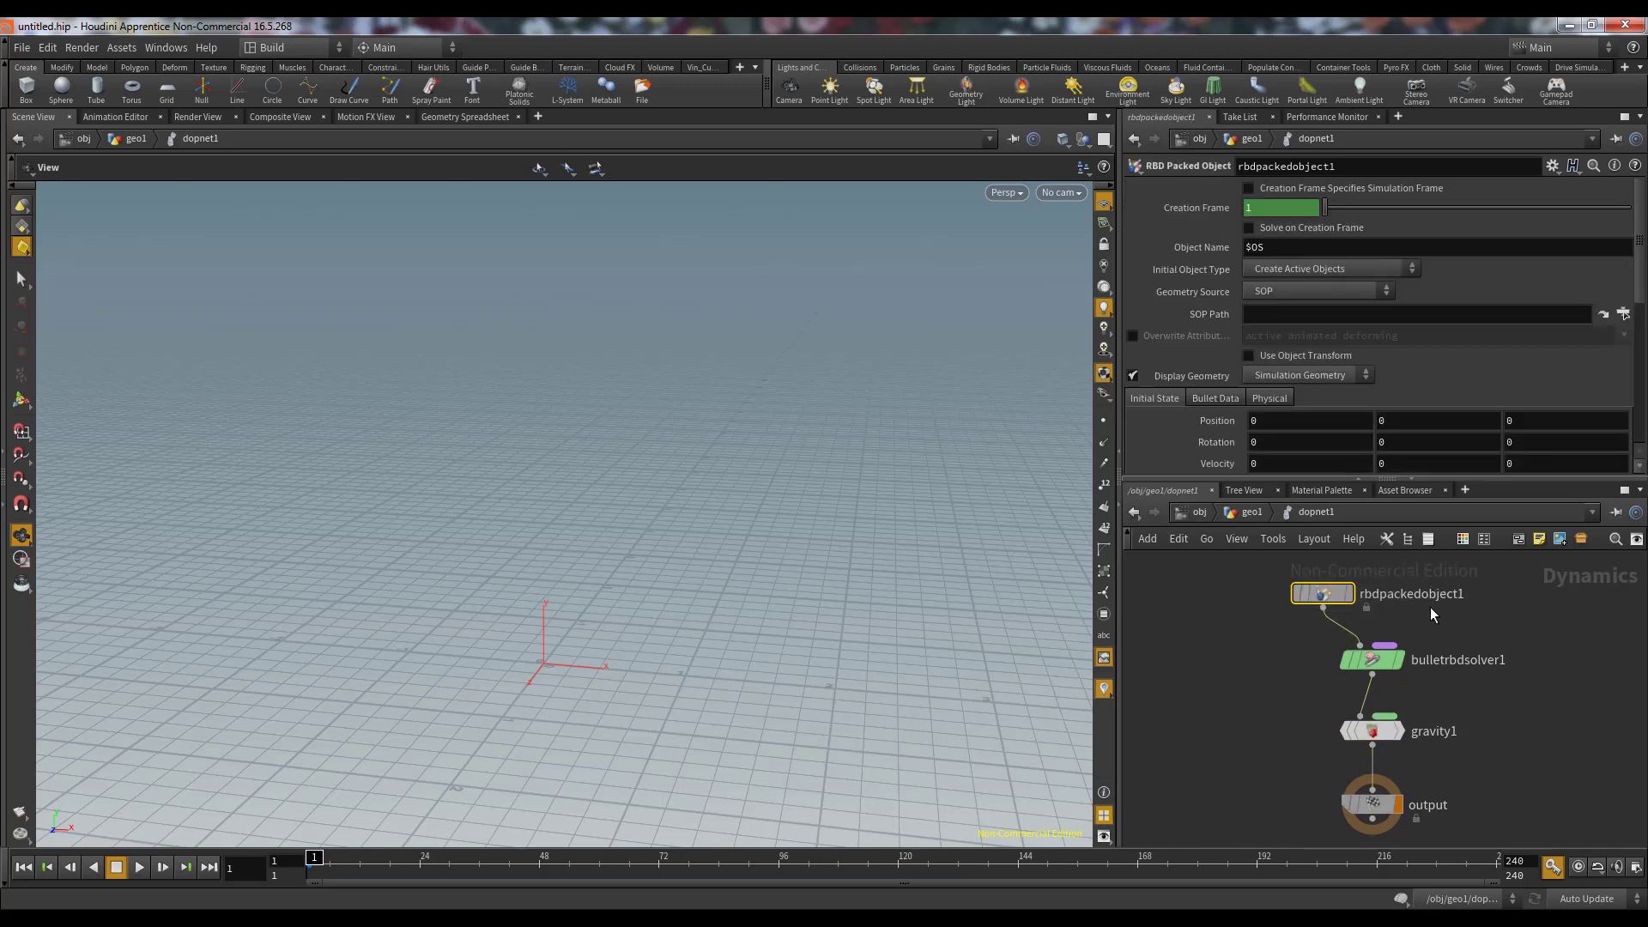
pyautogui.moveTo(1245, 674); pyautogui.dragTo(1243, 702, button='middle')
pyautogui.click(1459, 680)
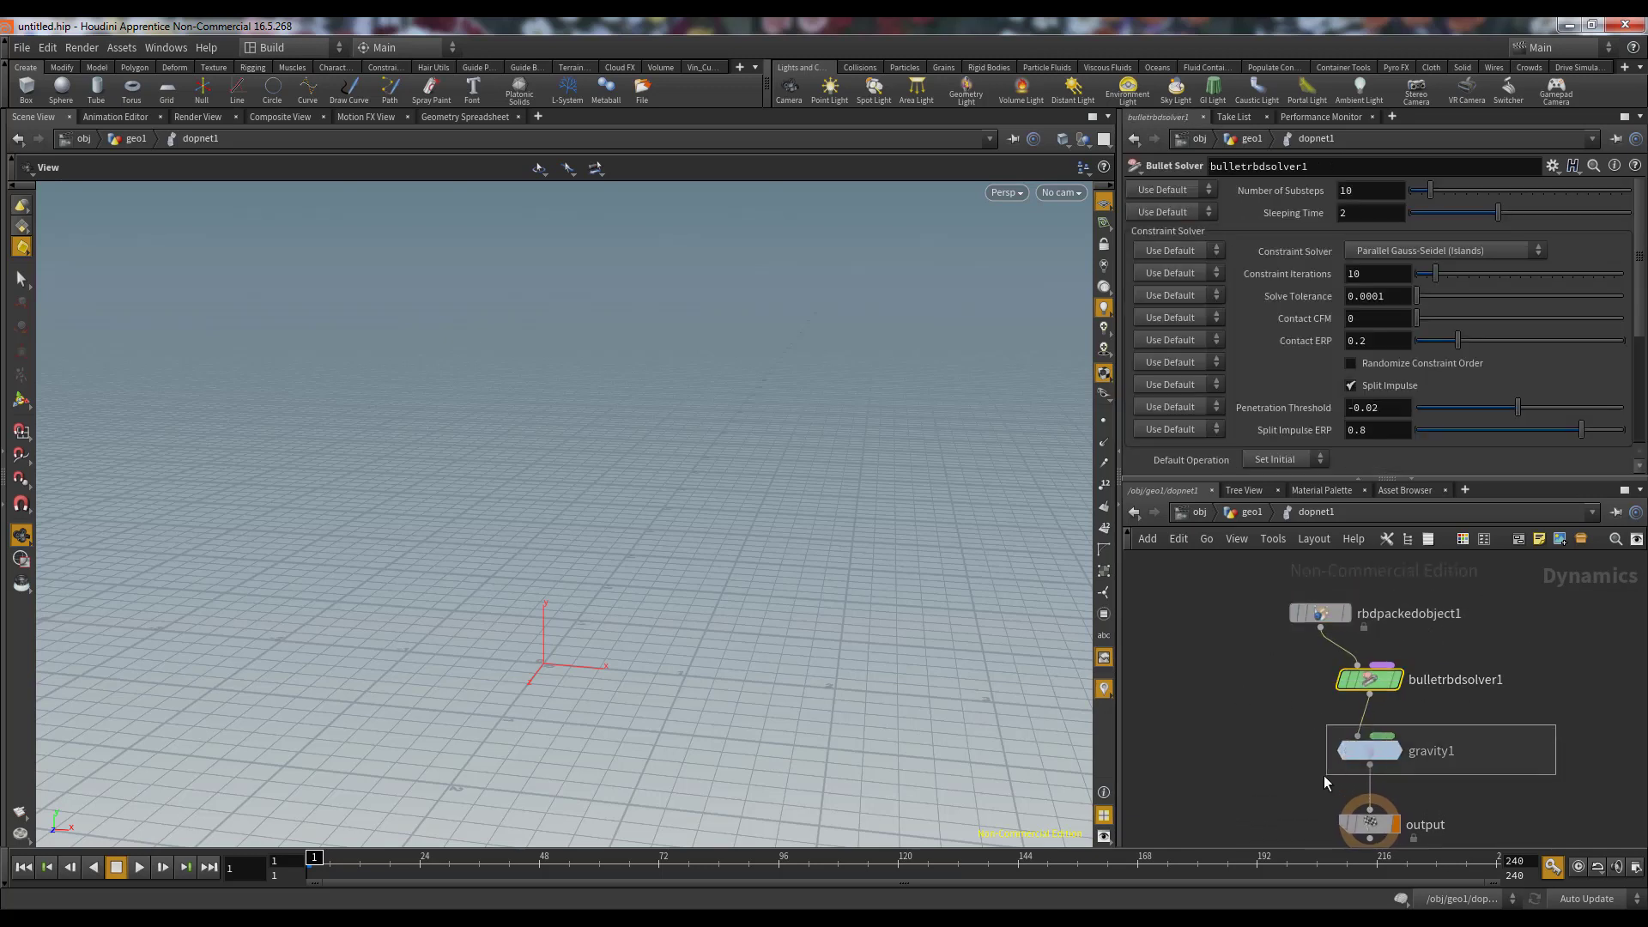
pyautogui.click(1371, 751)
pyautogui.moveTo(1353, 593); pyautogui.dragTo(1337, 666, button='middle')
pyautogui.moveTo(1308, 683); pyautogui.dragTo(1206, 641)
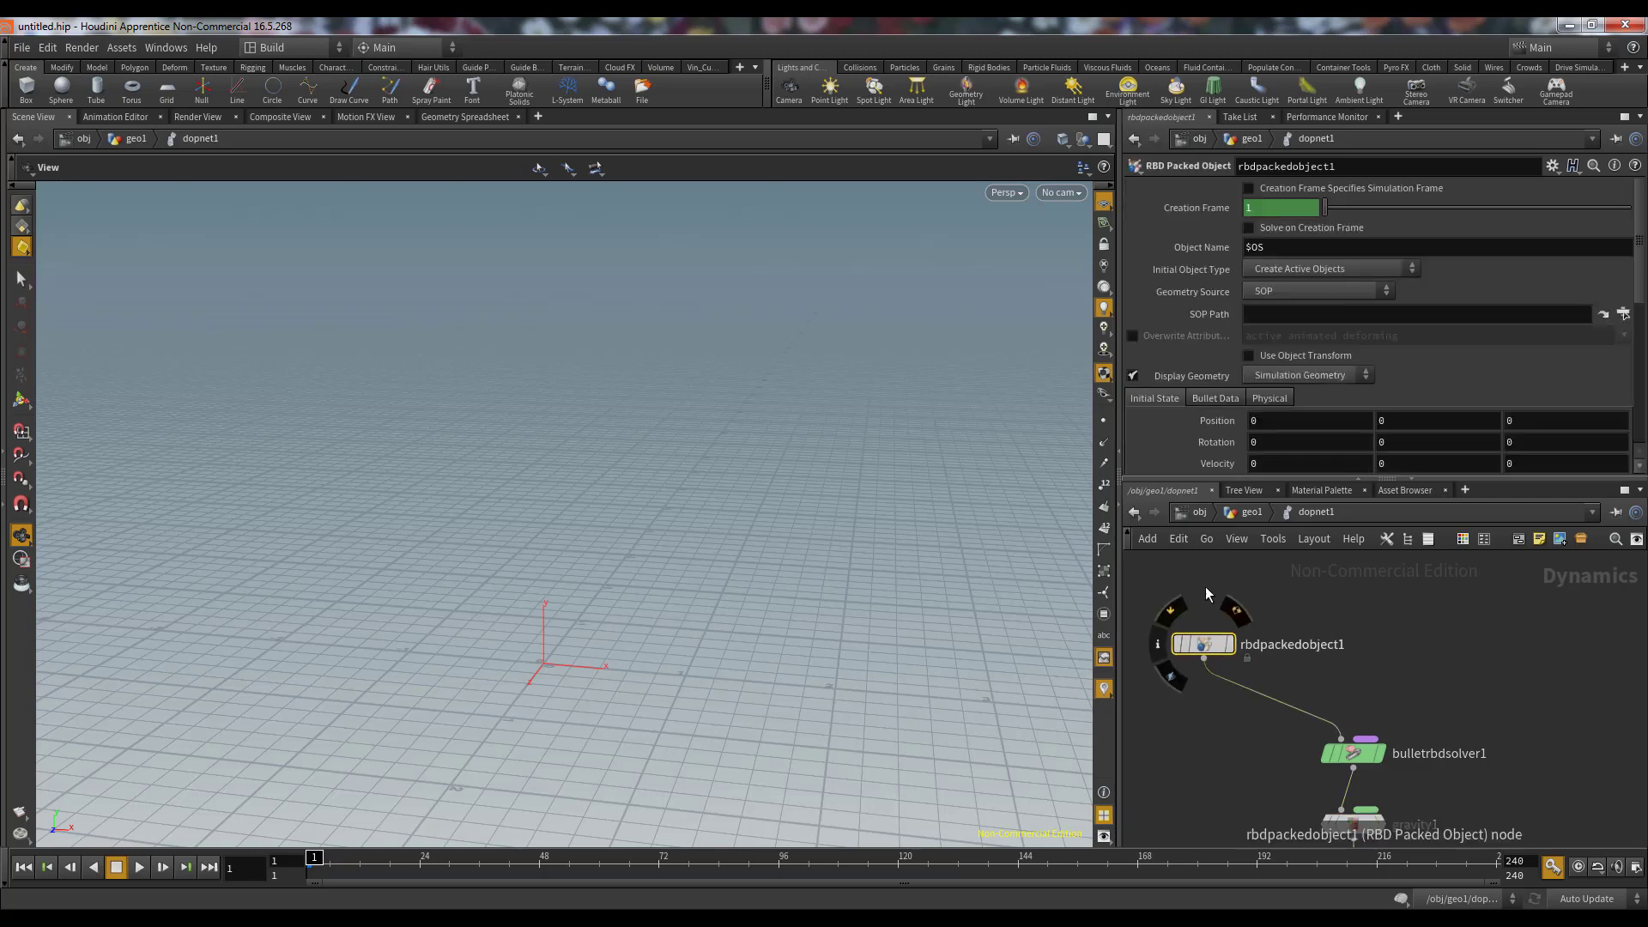
# Set rbdpackedobject1's Geometry Source to First Context Geometry and preview the falling cube
pyautogui.click(1301, 291)
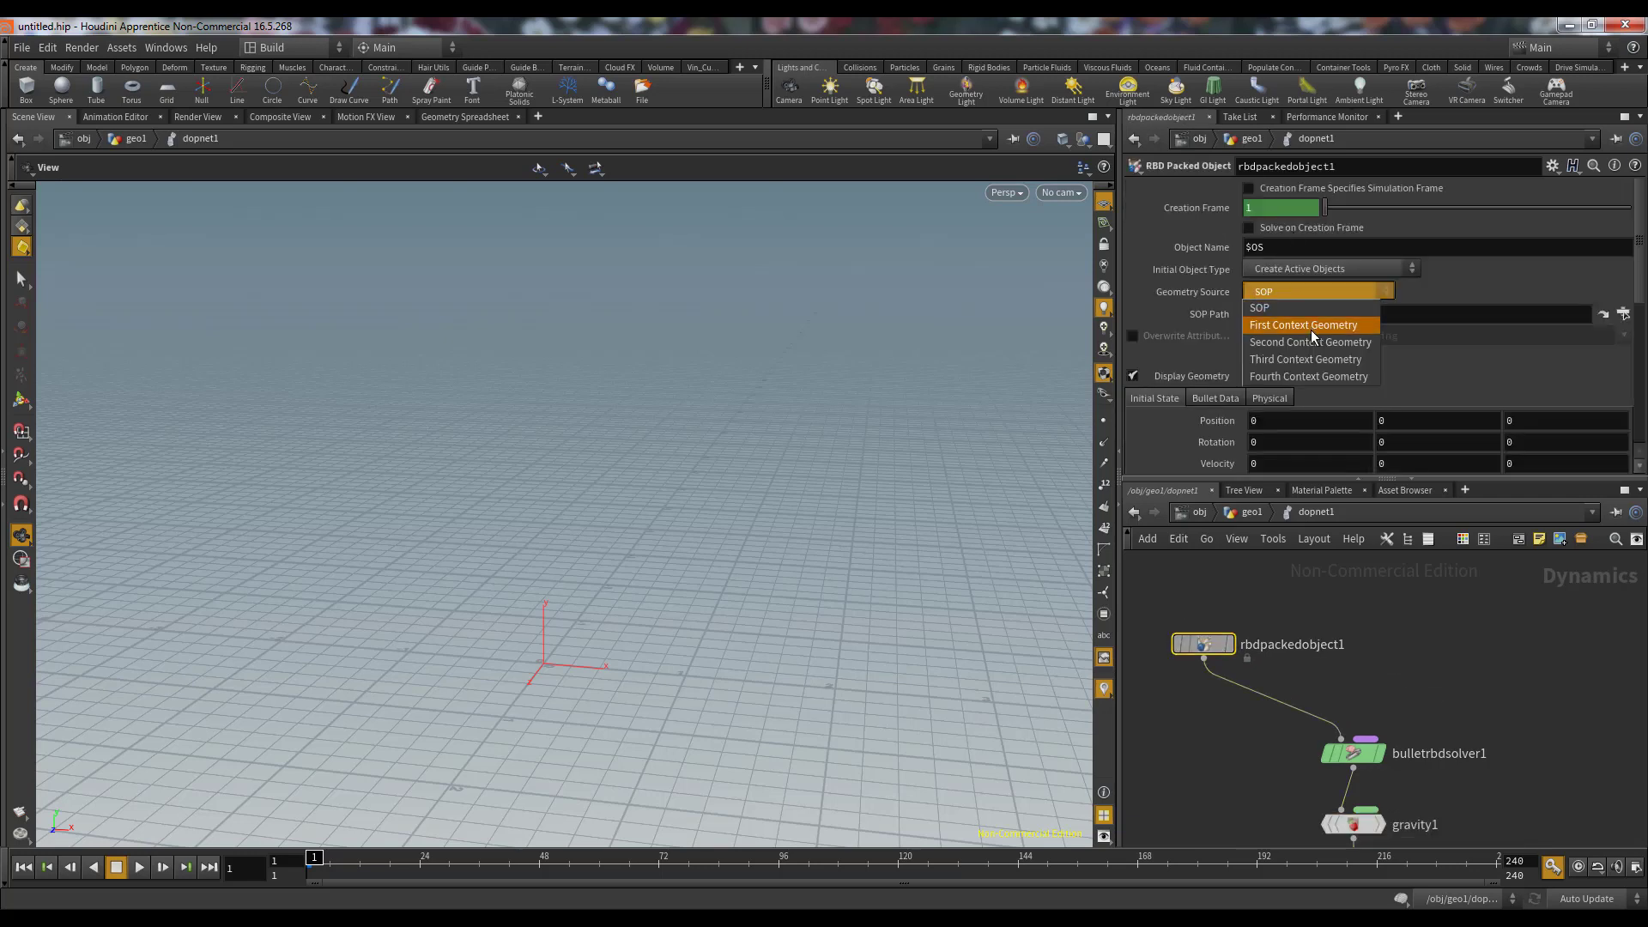
pyautogui.click(1310, 329)
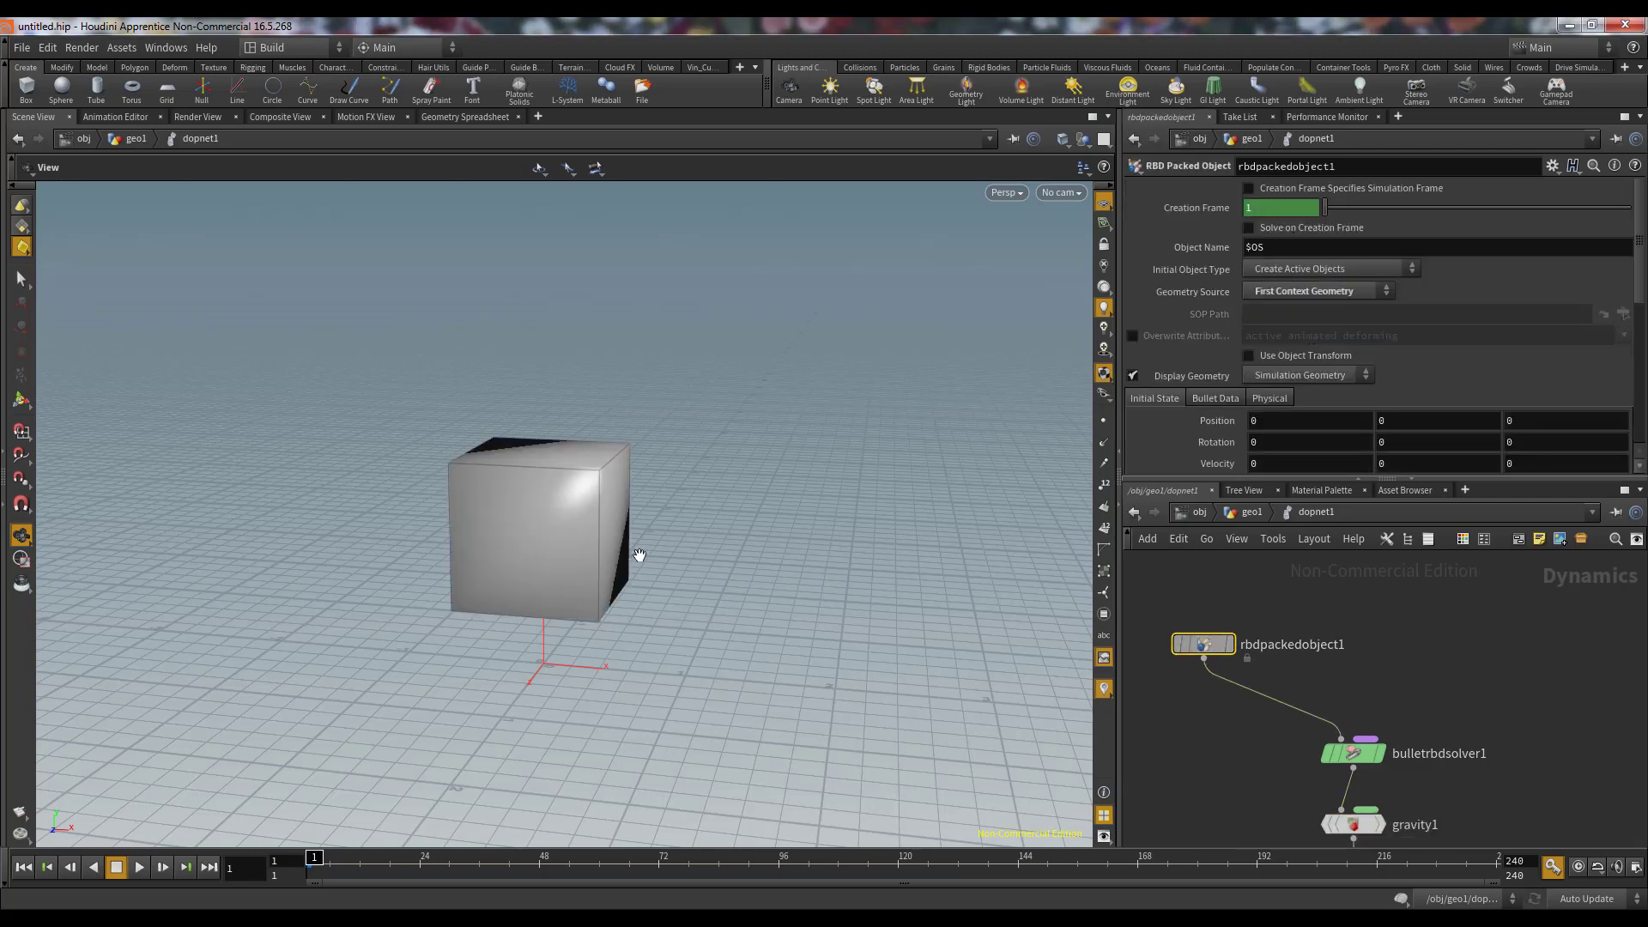
pyautogui.moveTo(624, 540); pyautogui.dragTo(598, 622)
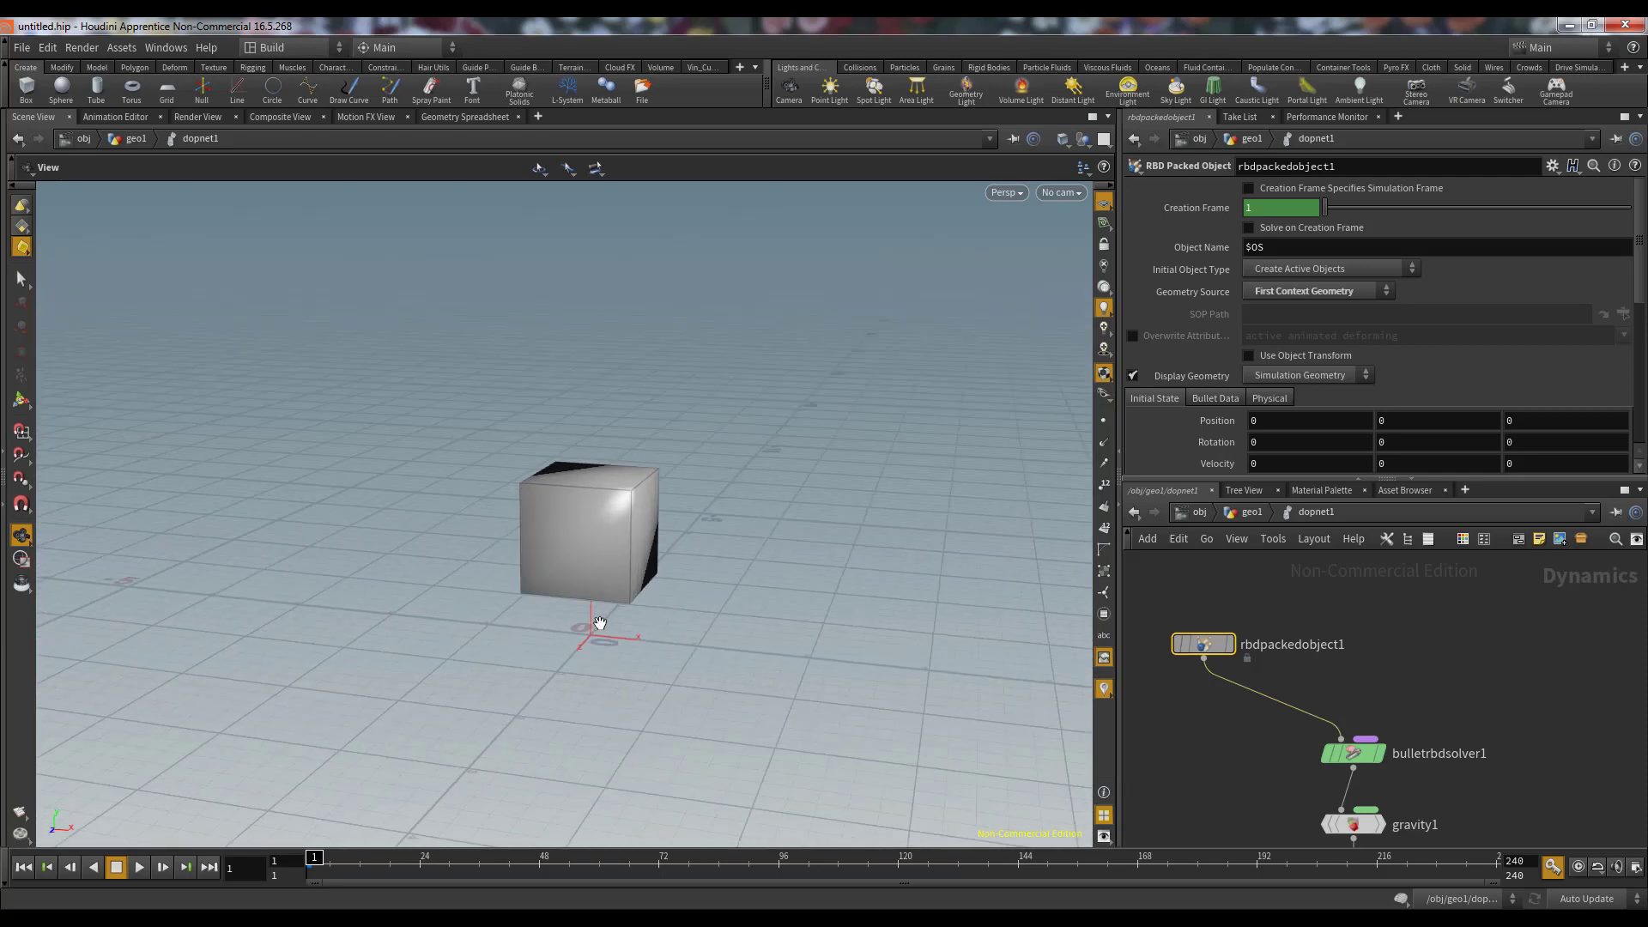
pyautogui.scroll(-3, 1186, 722)
pyautogui.press('Up')
pyautogui.hotkey('ctrl', 'Up')
pyautogui.scroll(-3, 1300, 693)
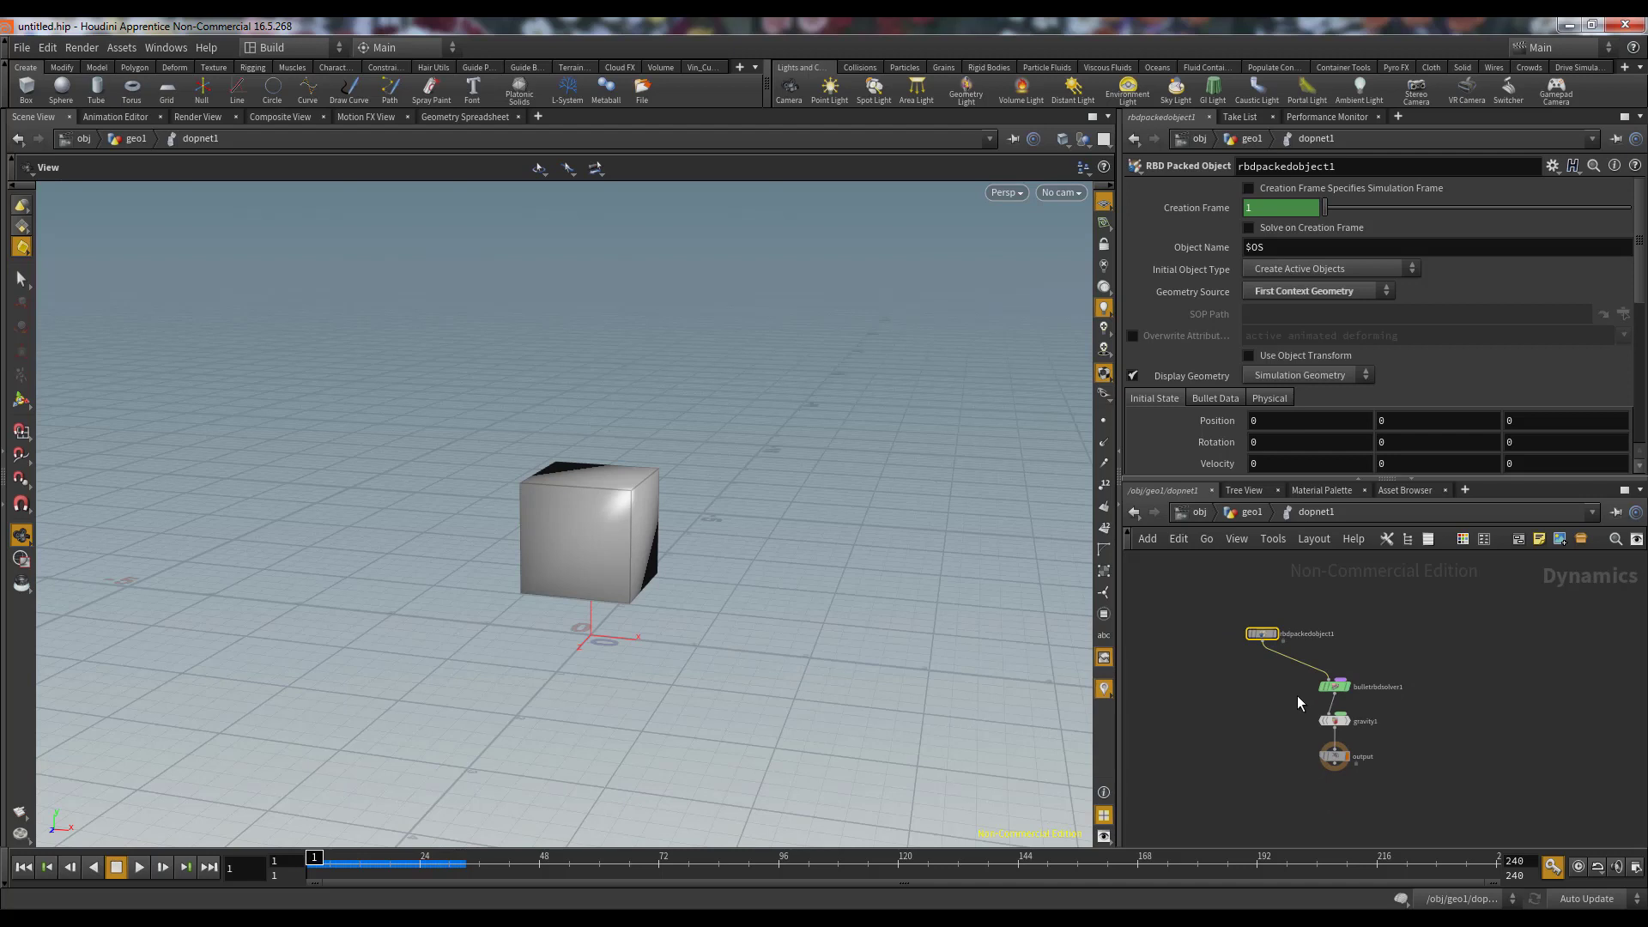
# Search for 'ground' and choose the Ground Plane node
pyautogui.press('Tab')
pyautogui.write('ground')
pyautogui.press('Return')
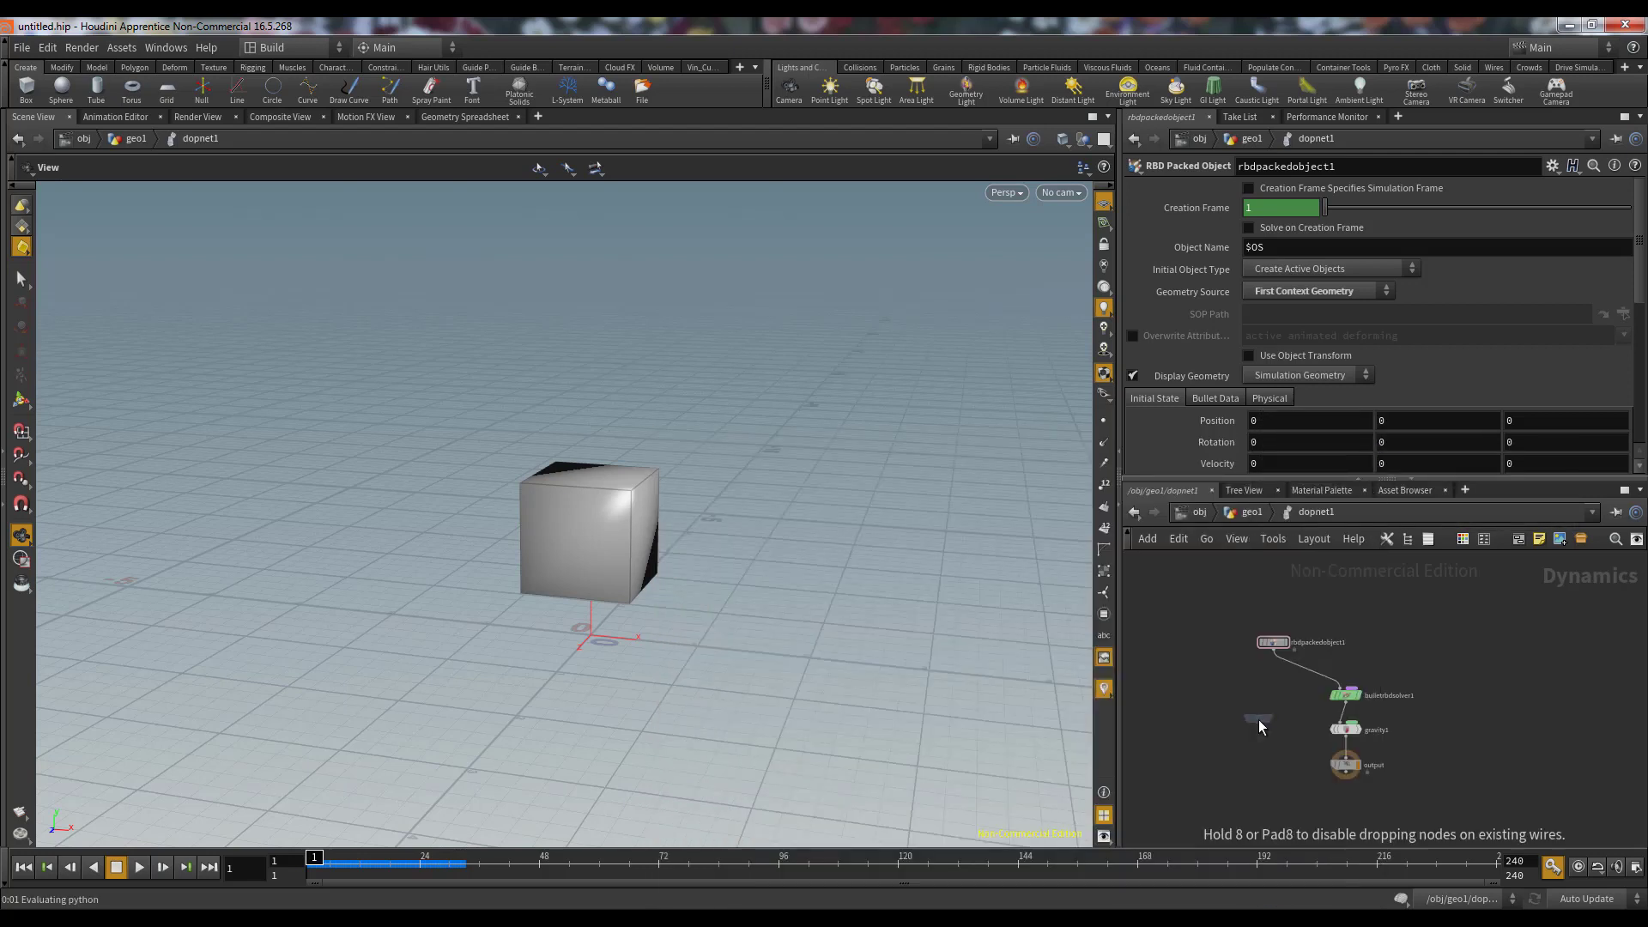
# Place groundplane1 left of the chain and move gravity1 and output down
pyautogui.click(1258, 718)
pyautogui.scroll(3, 1291, 739)
pyautogui.moveTo(1402, 795)
pyautogui.mouseDown()
pyautogui.moveTo(1347, 646)
pyautogui.moveTo(1417, 771)
pyautogui.mouseUp()
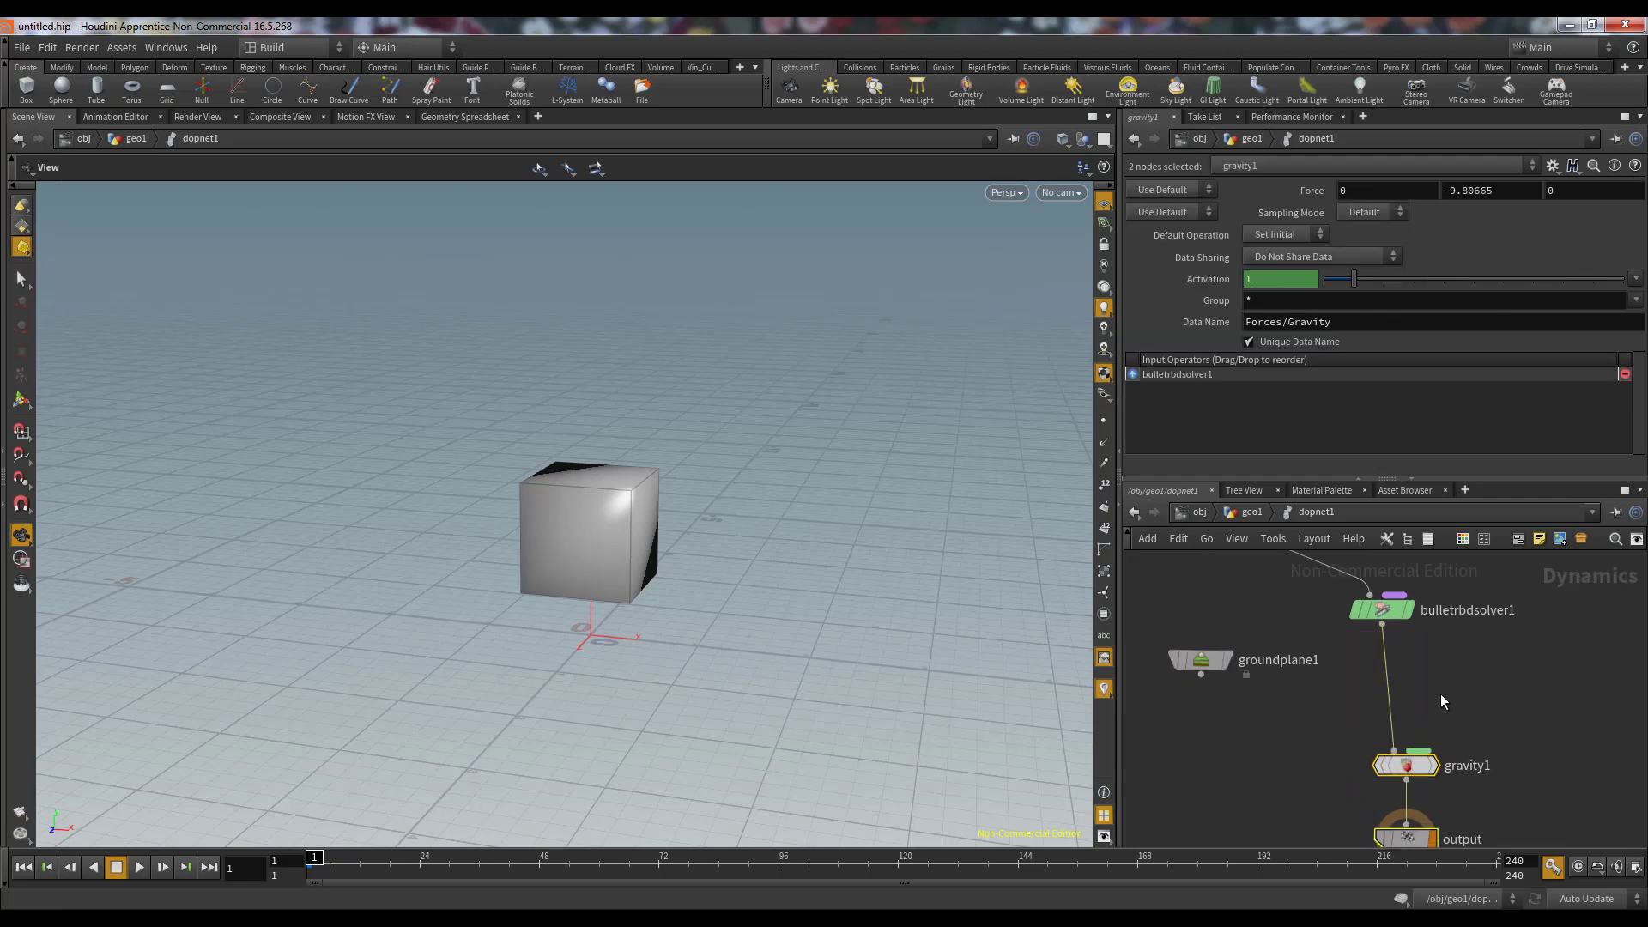
# Add merge1, wire groundplane1 and bulletrbdsolver1 into it, and feed merge1 into gravity1
pyautogui.press('Tab')
pyautogui.write('merge')
pyautogui.press('Return')
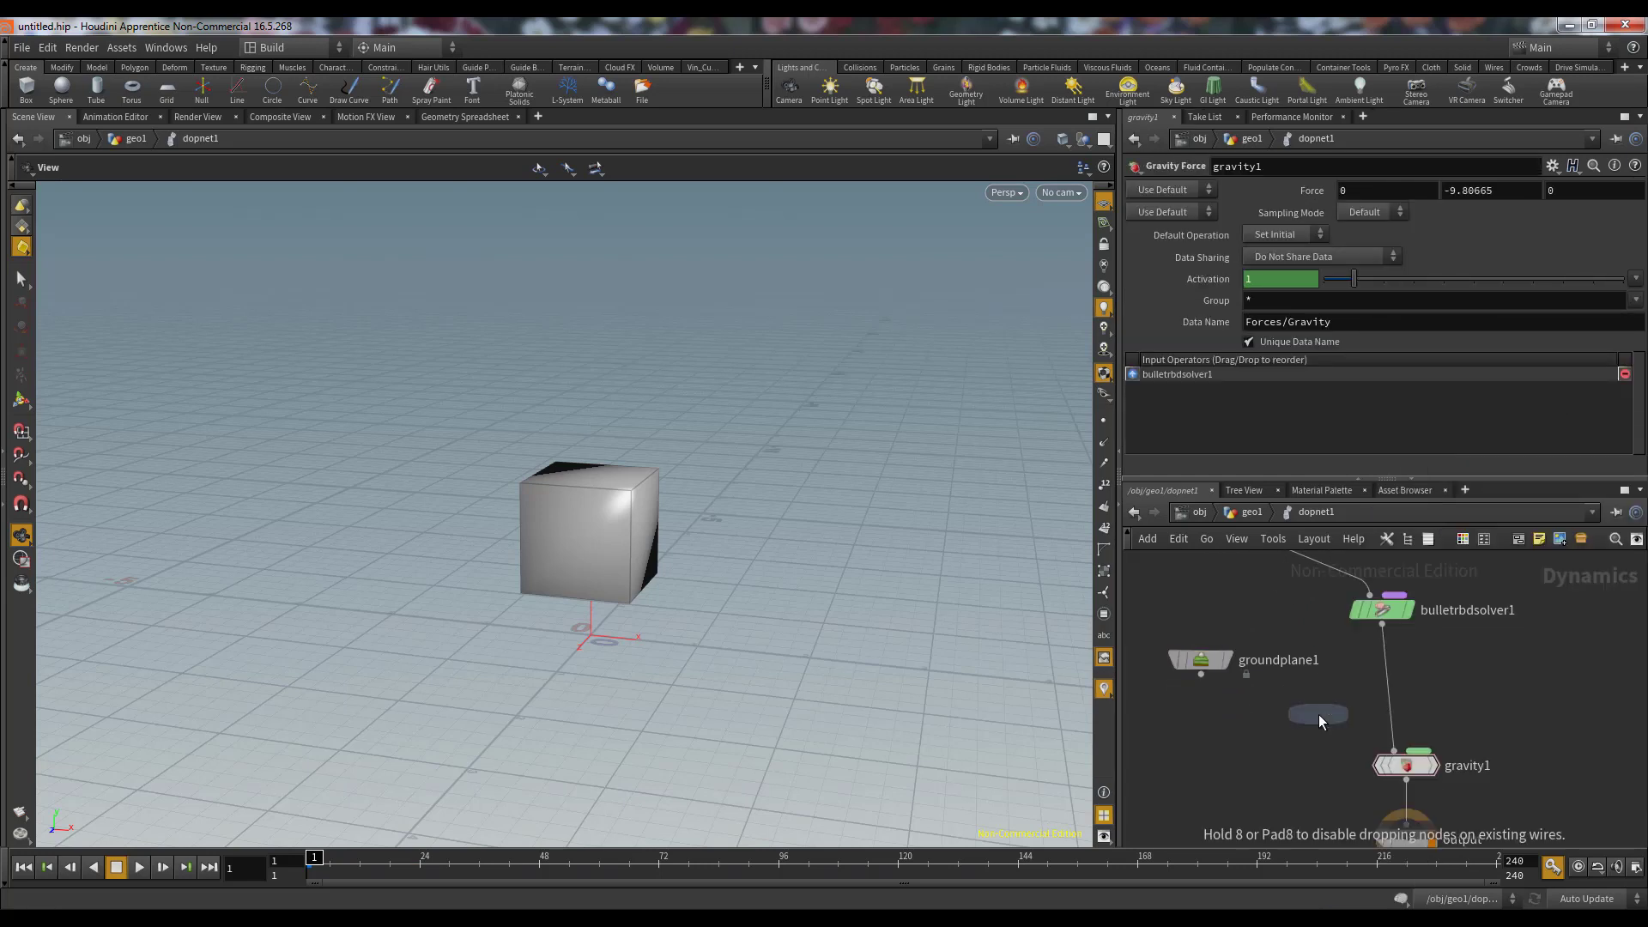
pyautogui.click(1318, 714)
pyautogui.moveTo(1200, 676); pyautogui.dragTo(1395, 750)
pyautogui.click(1381, 625)
pyautogui.click(1331, 696)
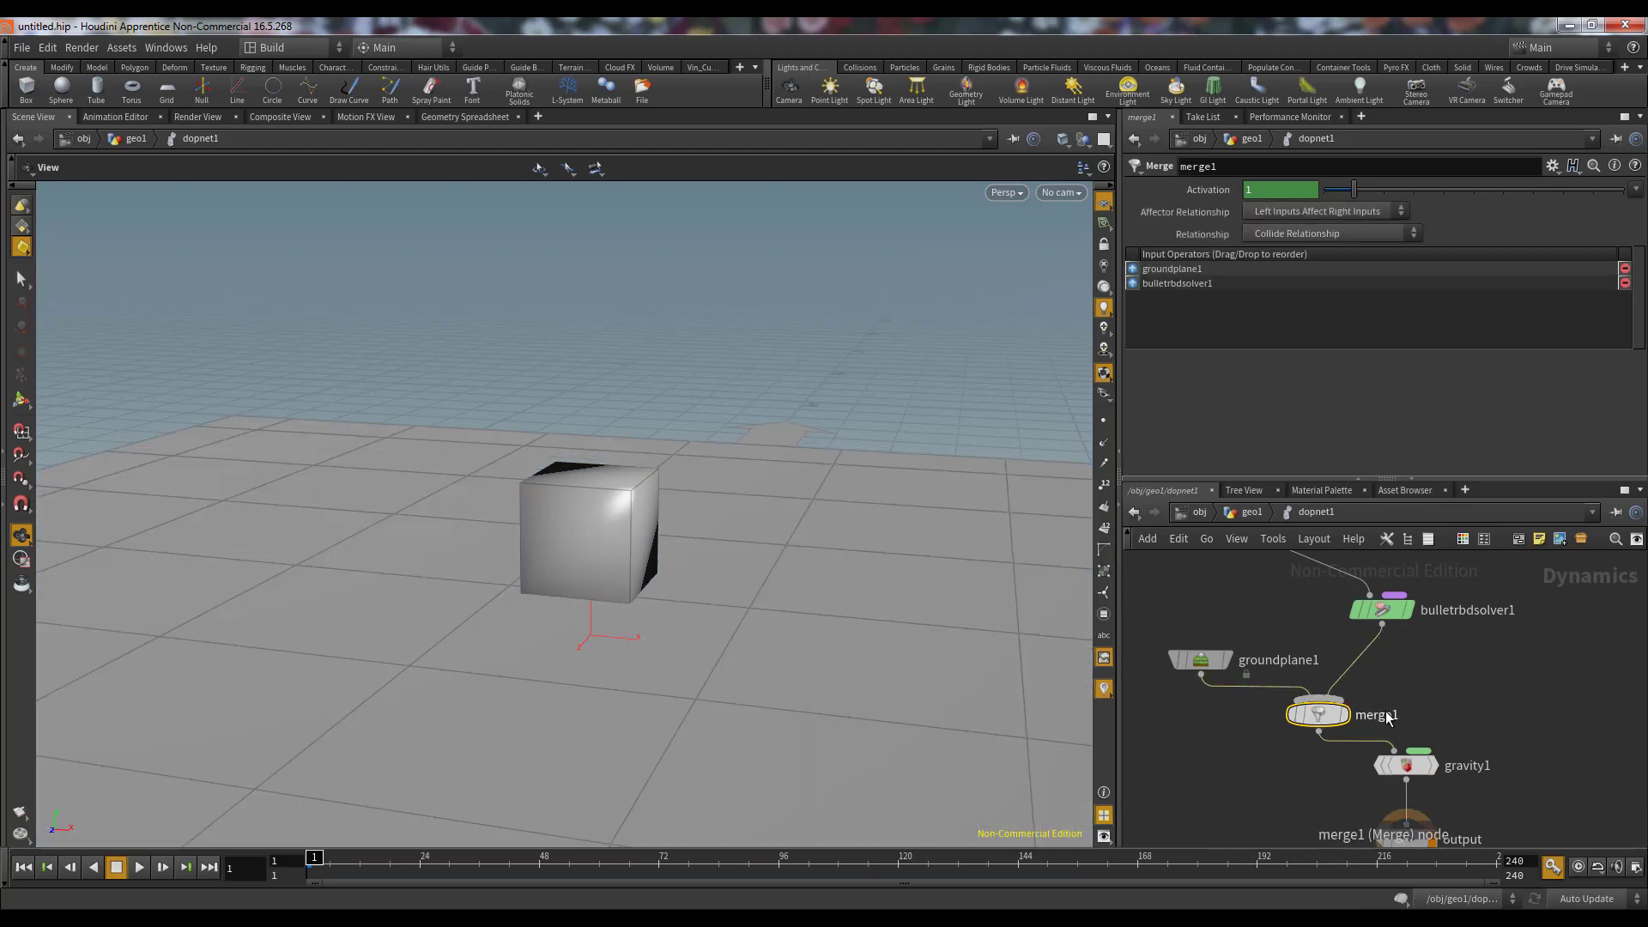
pyautogui.moveTo(1390, 746); pyautogui.dragTo(1394, 713, button='middle')
# Tidy the positions of merge1 and groundplane1, then play the simulation
pyautogui.moveTo(1334, 692); pyautogui.dragTo(1367, 676)
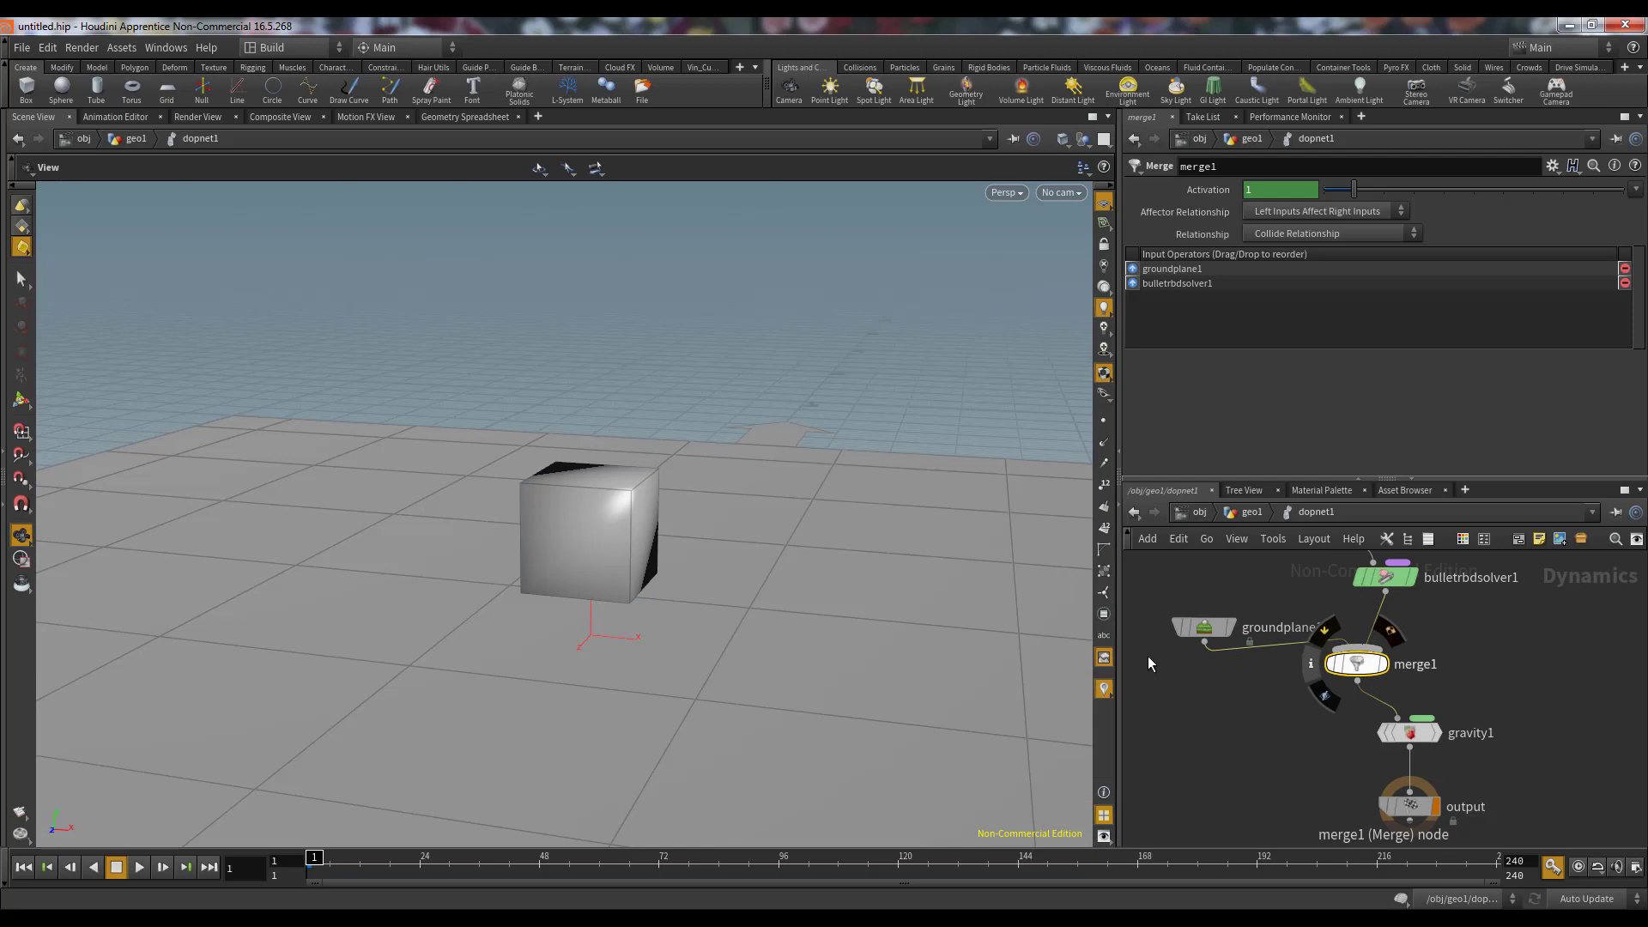
pyautogui.moveTo(1380, 677)
pyautogui.moveTo(1203, 627); pyautogui.dragTo(1180, 601)
pyautogui.moveTo(1182, 639); pyautogui.dragTo(1200, 675, button='middle')
pyautogui.moveTo(1200, 636); pyautogui.dragTo(1190, 635)
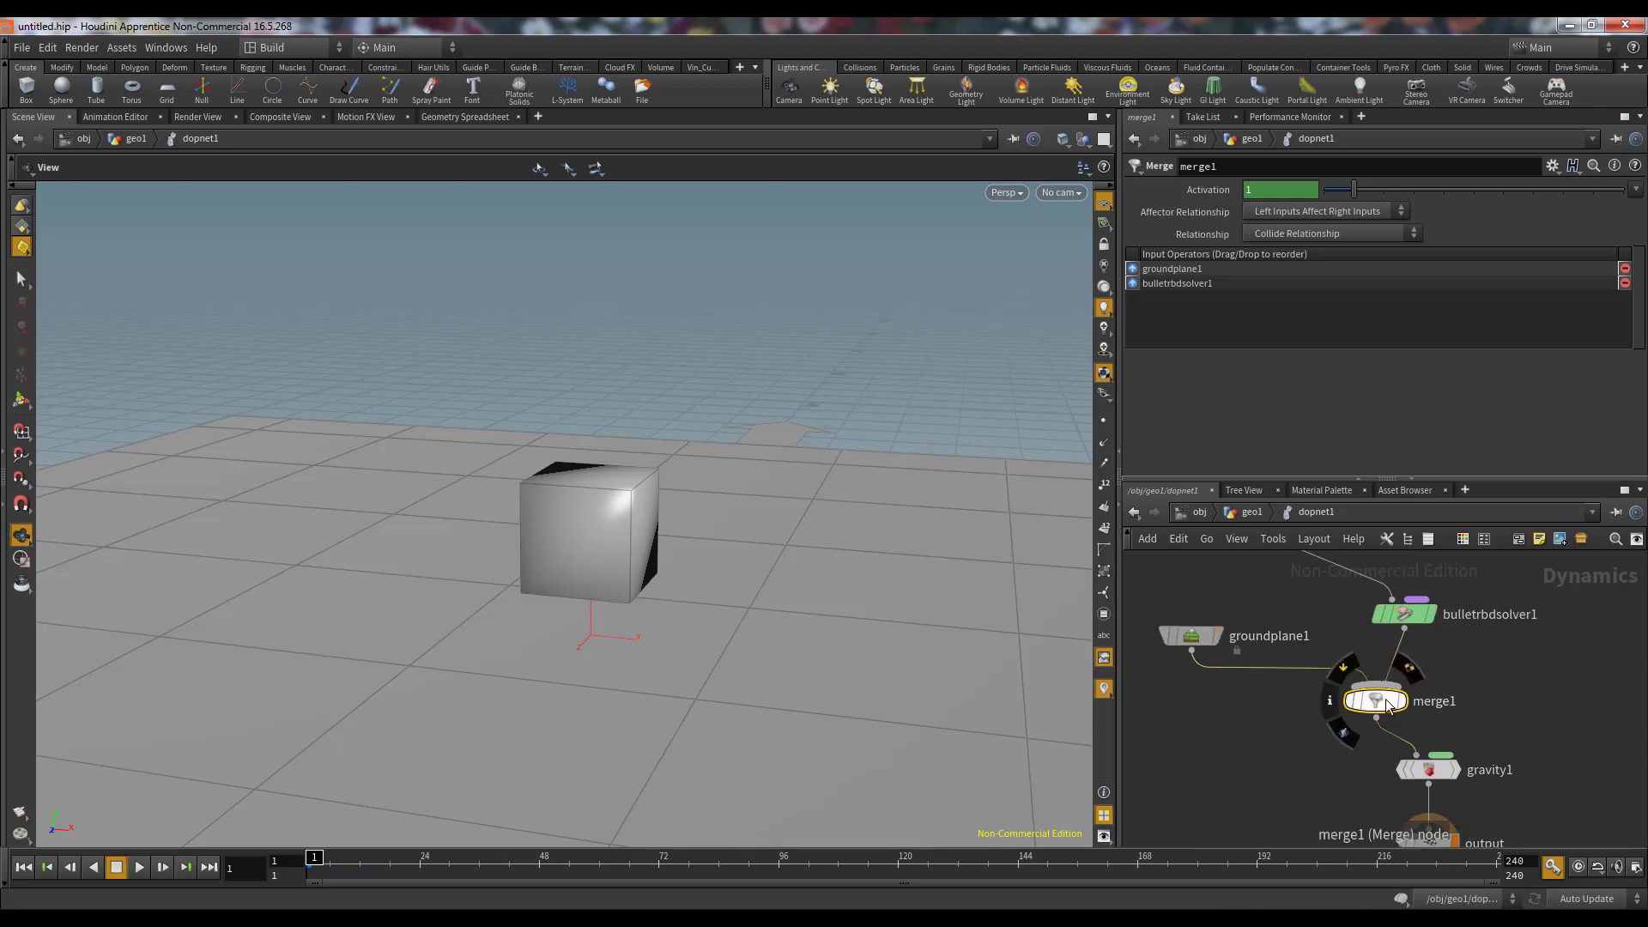
pyautogui.press('Up')
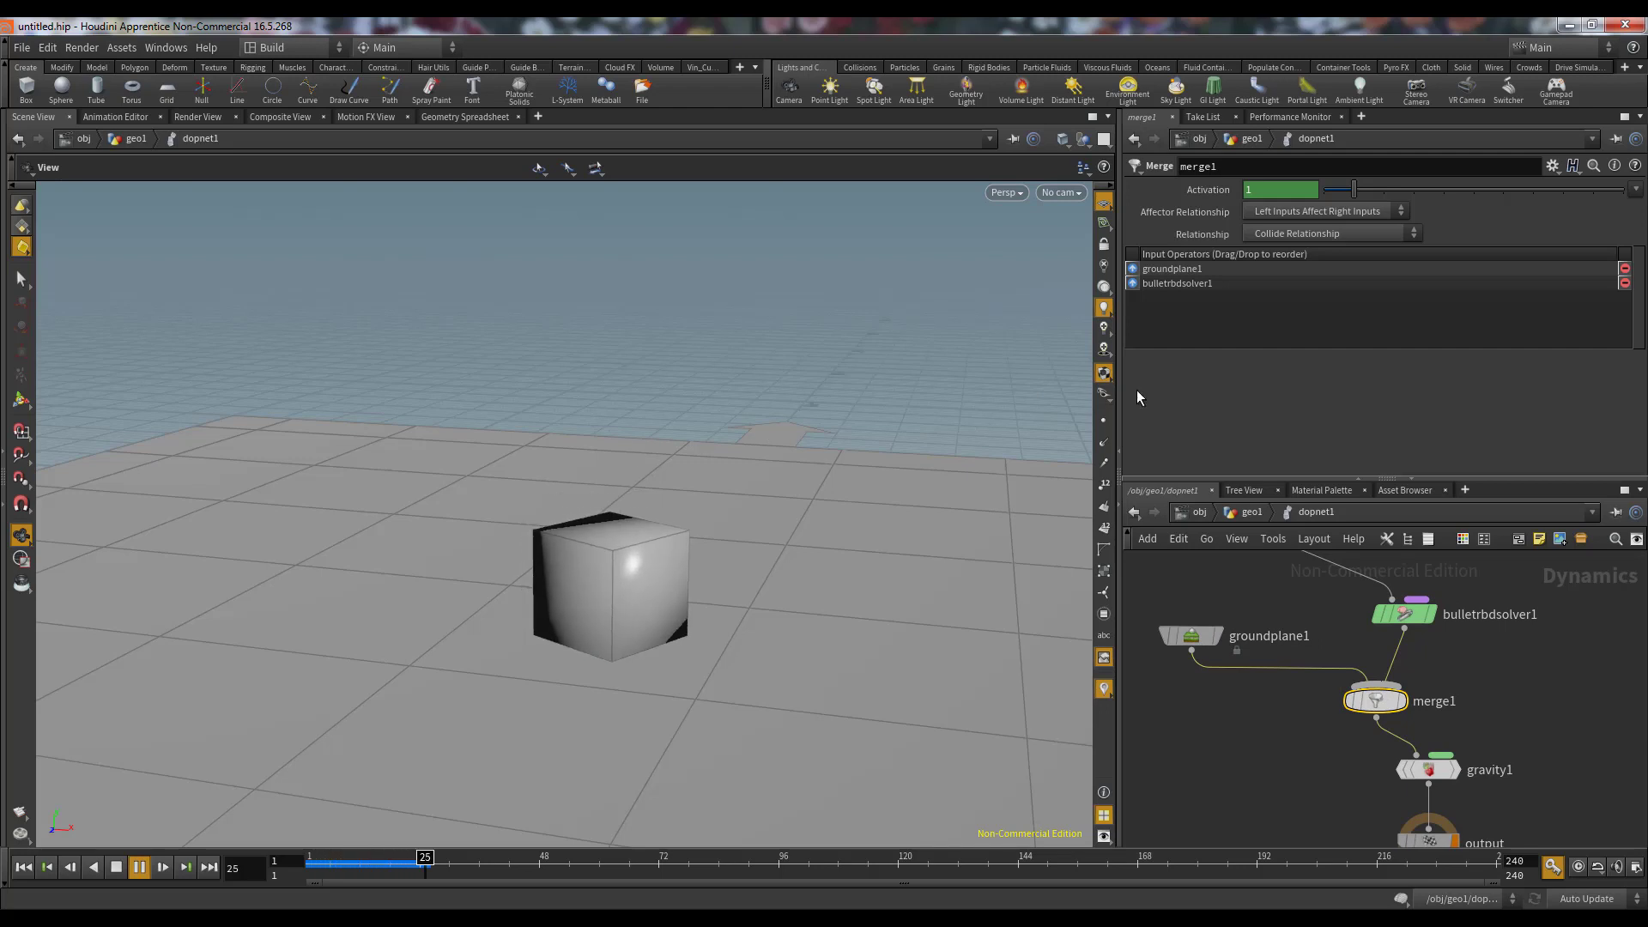
# Try bulletrbdsolver1 as merge1's first input and replay the simulation from frame 1
pyautogui.hotkey('ctrl', 'Up')
pyautogui.moveTo(1156, 284); pyautogui.dragTo(1159, 268)
pyautogui.moveTo(1381, 700); pyautogui.dragTo(1410, 708)
pyautogui.press('Up')
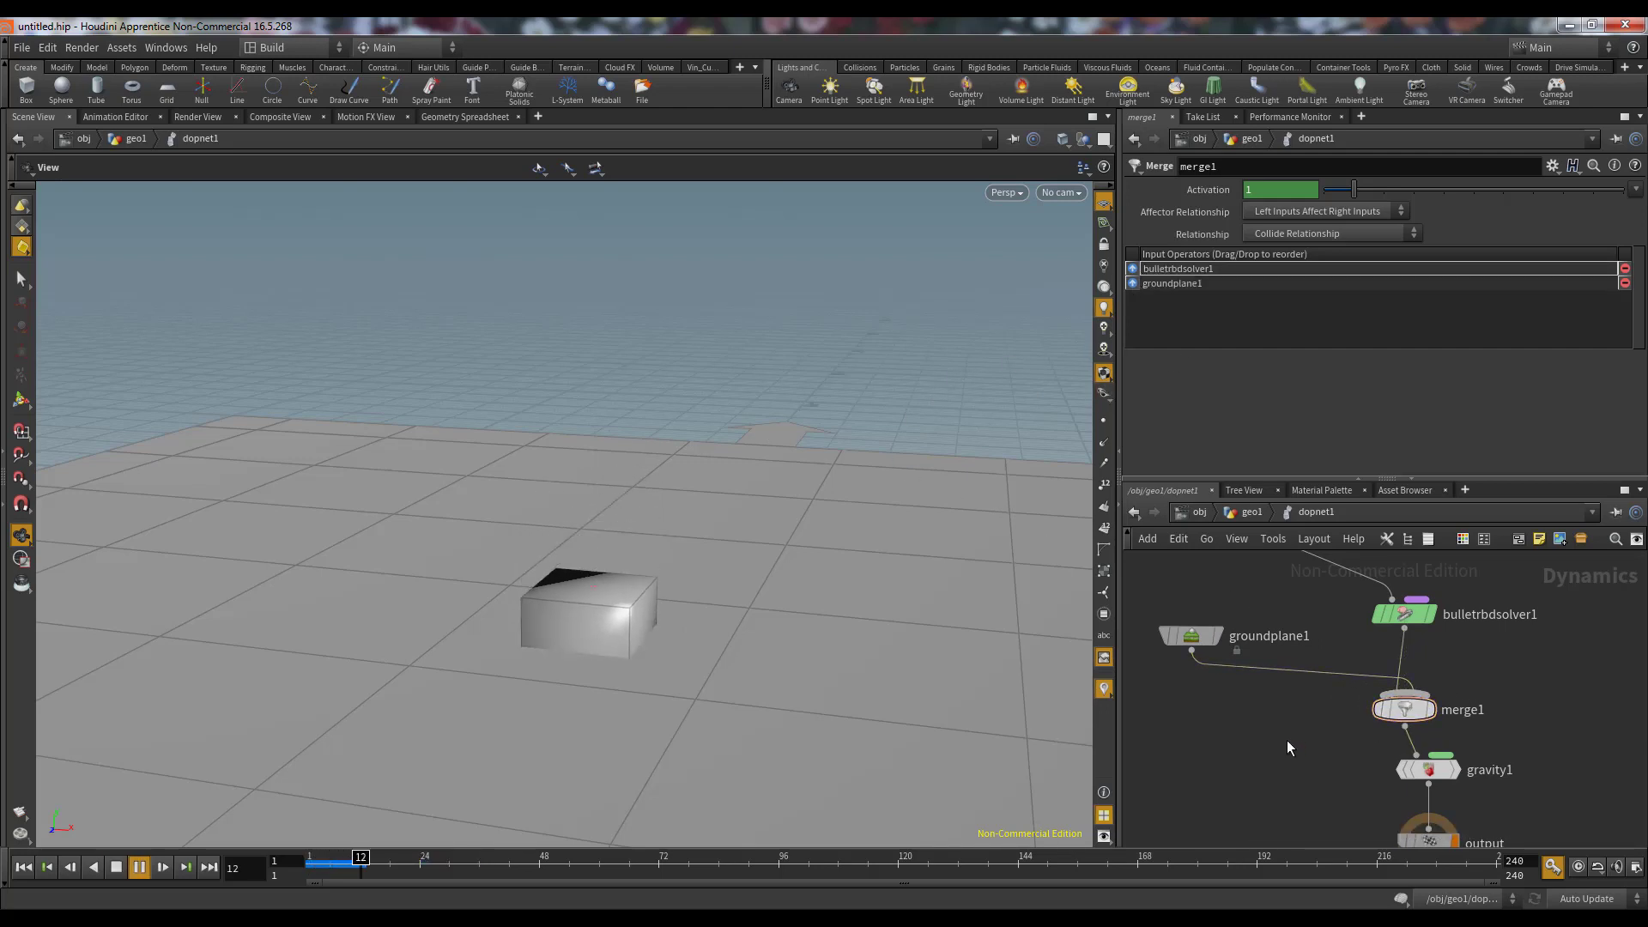
pyautogui.hotkey('ctrl', 'Up')
pyautogui.press('Up')
pyautogui.hotkey('ctrl', 'Up')
# Make groundplane1 merge1's first input and replay to watch the cube settle on the ground
pyautogui.moveTo(1404, 723)
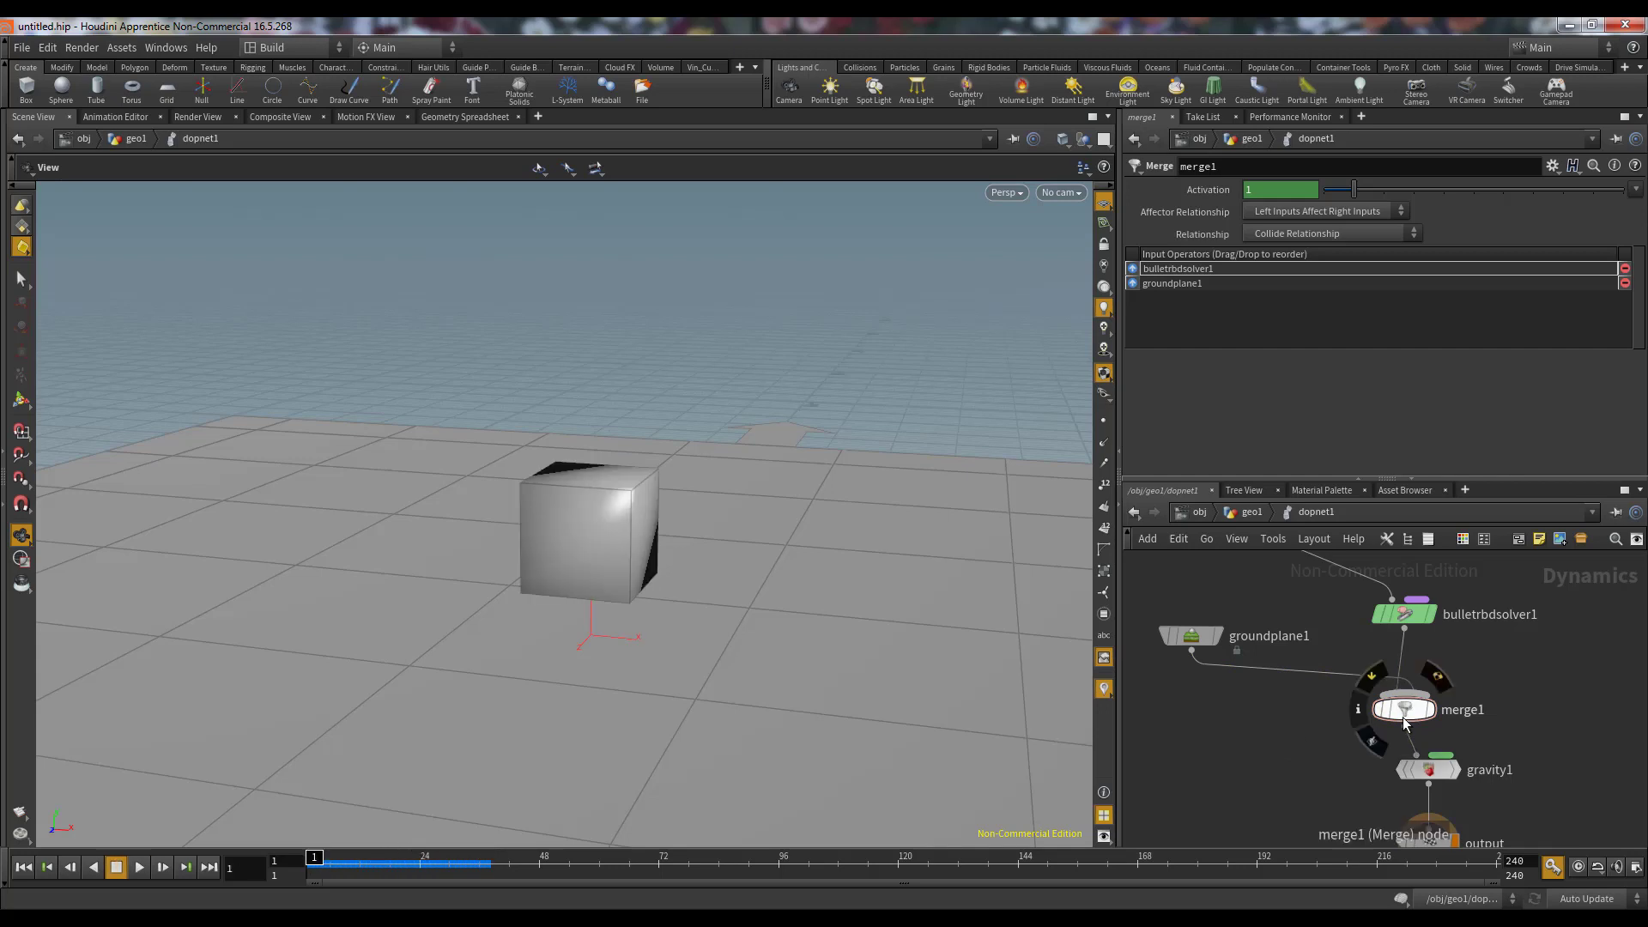
pyautogui.moveTo(1164, 285); pyautogui.dragTo(1167, 266)
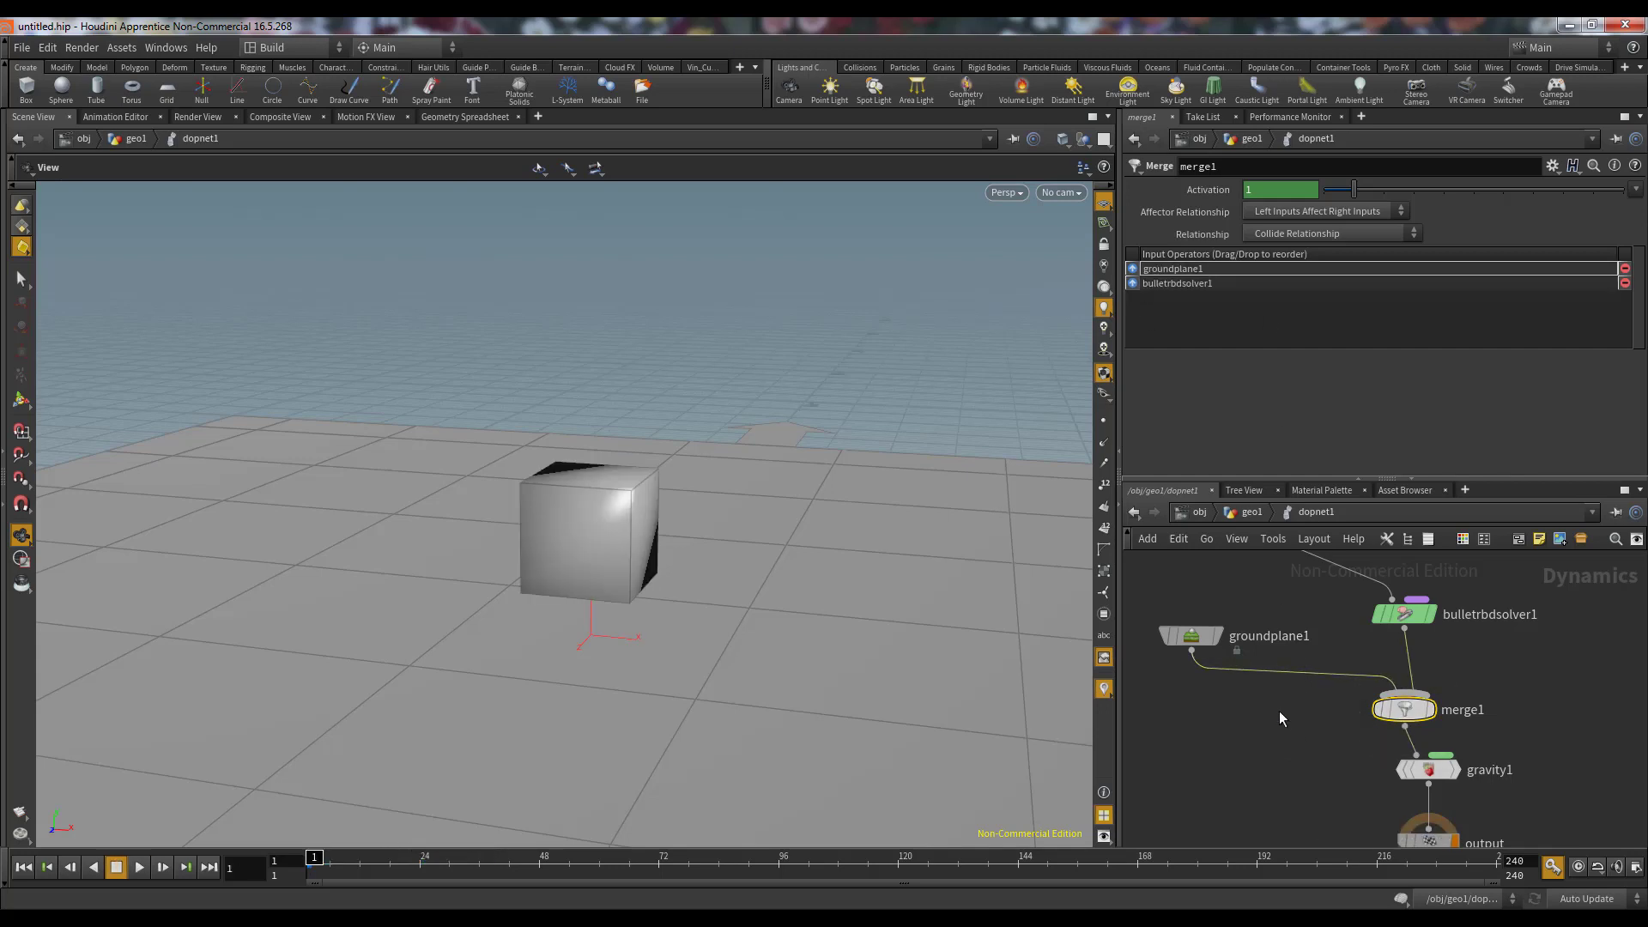
pyautogui.press('Up')
pyautogui.hotkey('ctrl', 'Up')
pyautogui.moveTo(673, 548); pyautogui.dragTo(639, 575)
pyautogui.press('Up')
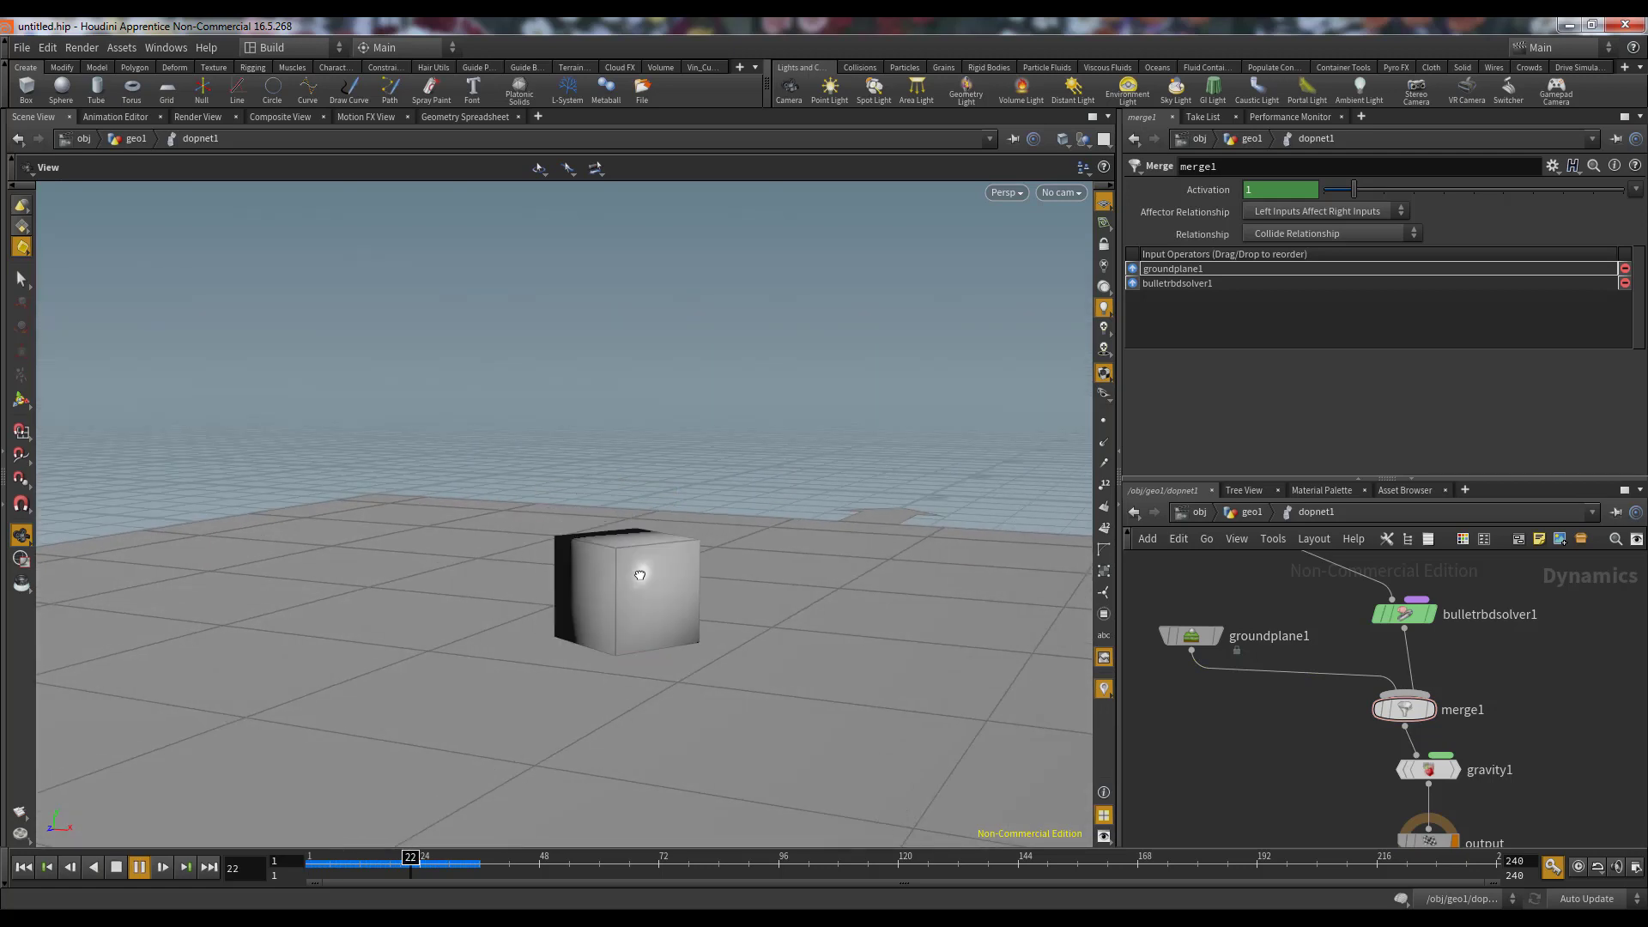
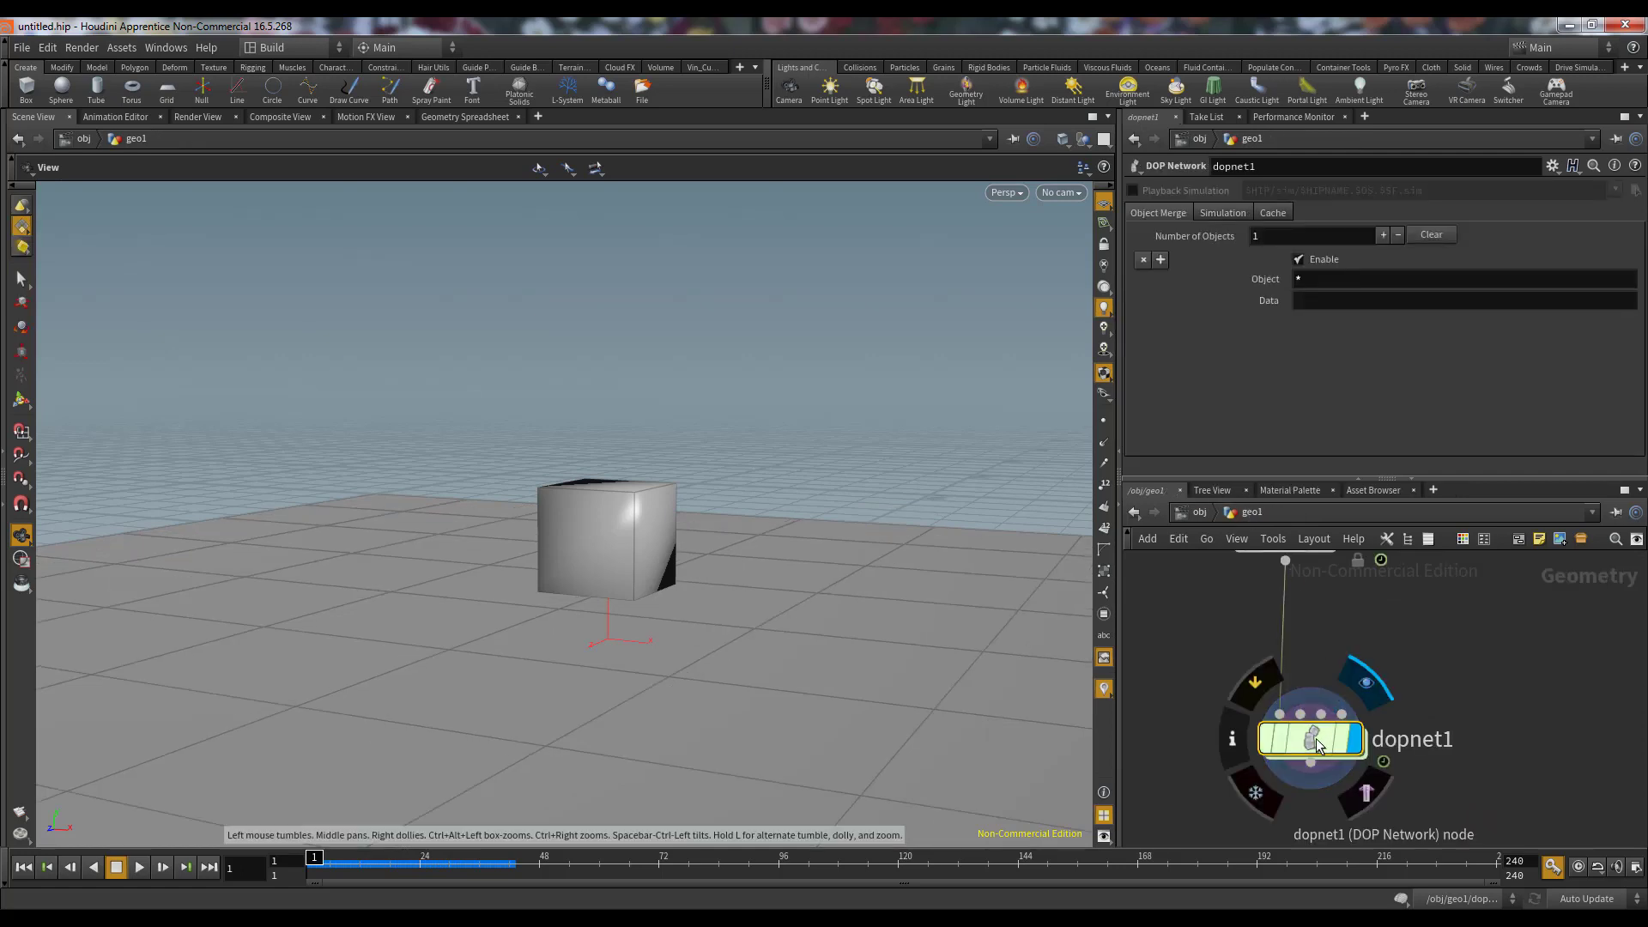
# Insert an Attribute Wrangle on the wire between assemble1 and dopnet1
pyautogui.moveTo(1318, 745); pyautogui.dragTo(1339, 760)
pyautogui.press('h')
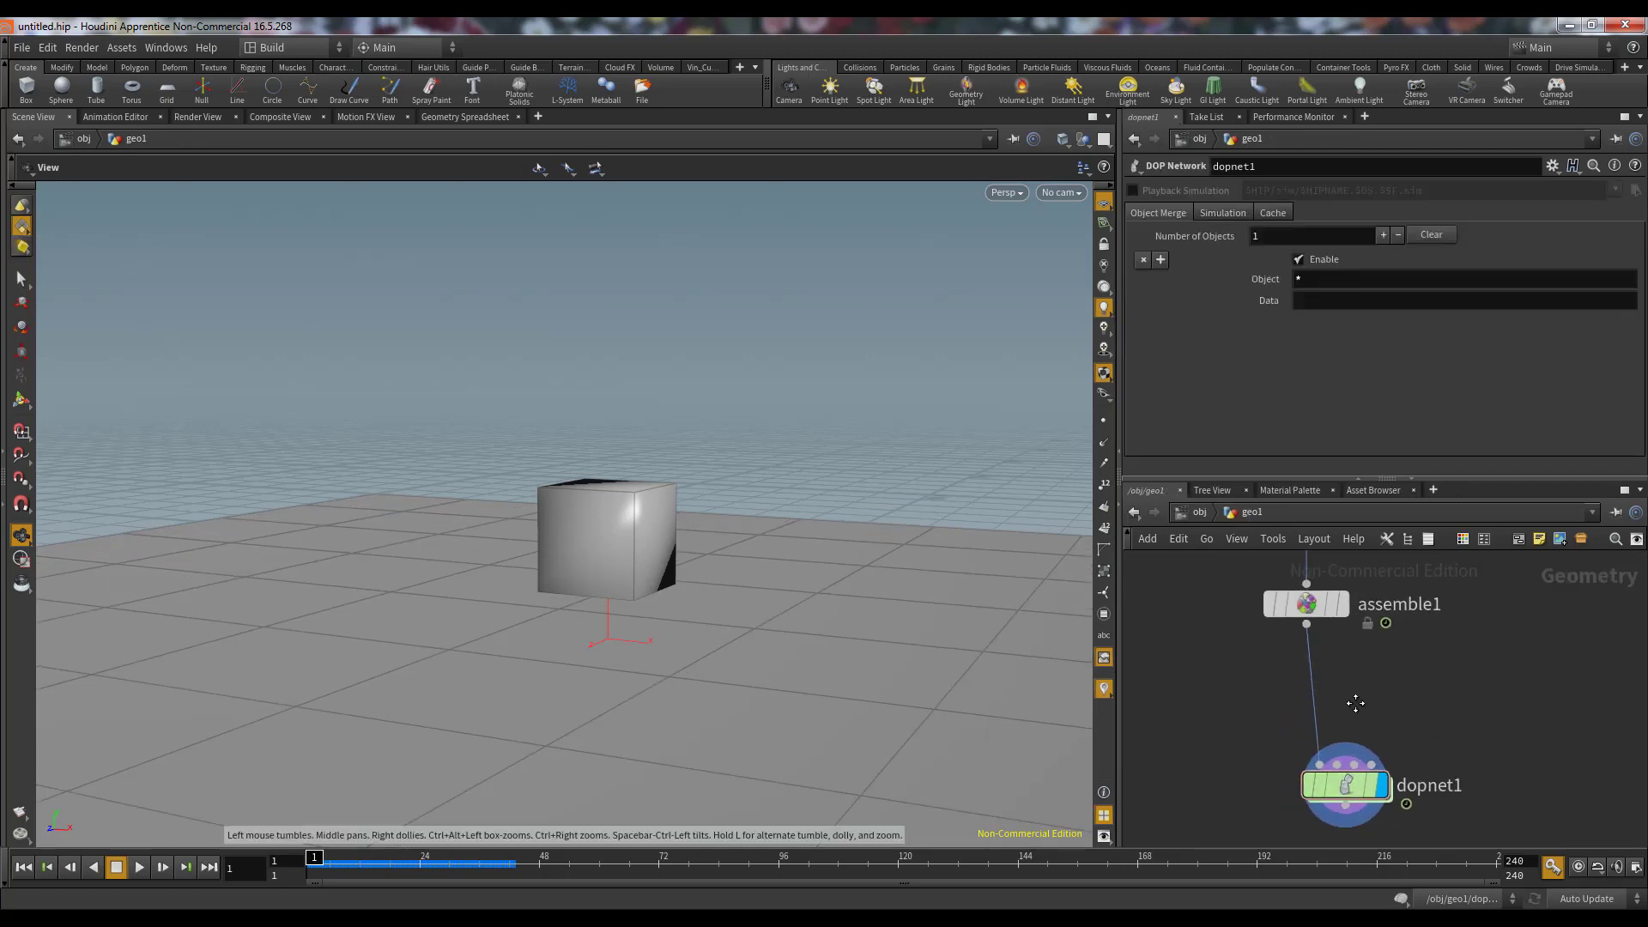
pyautogui.press('Tab')
pyautogui.write('wr')
pyautogui.press('Return')
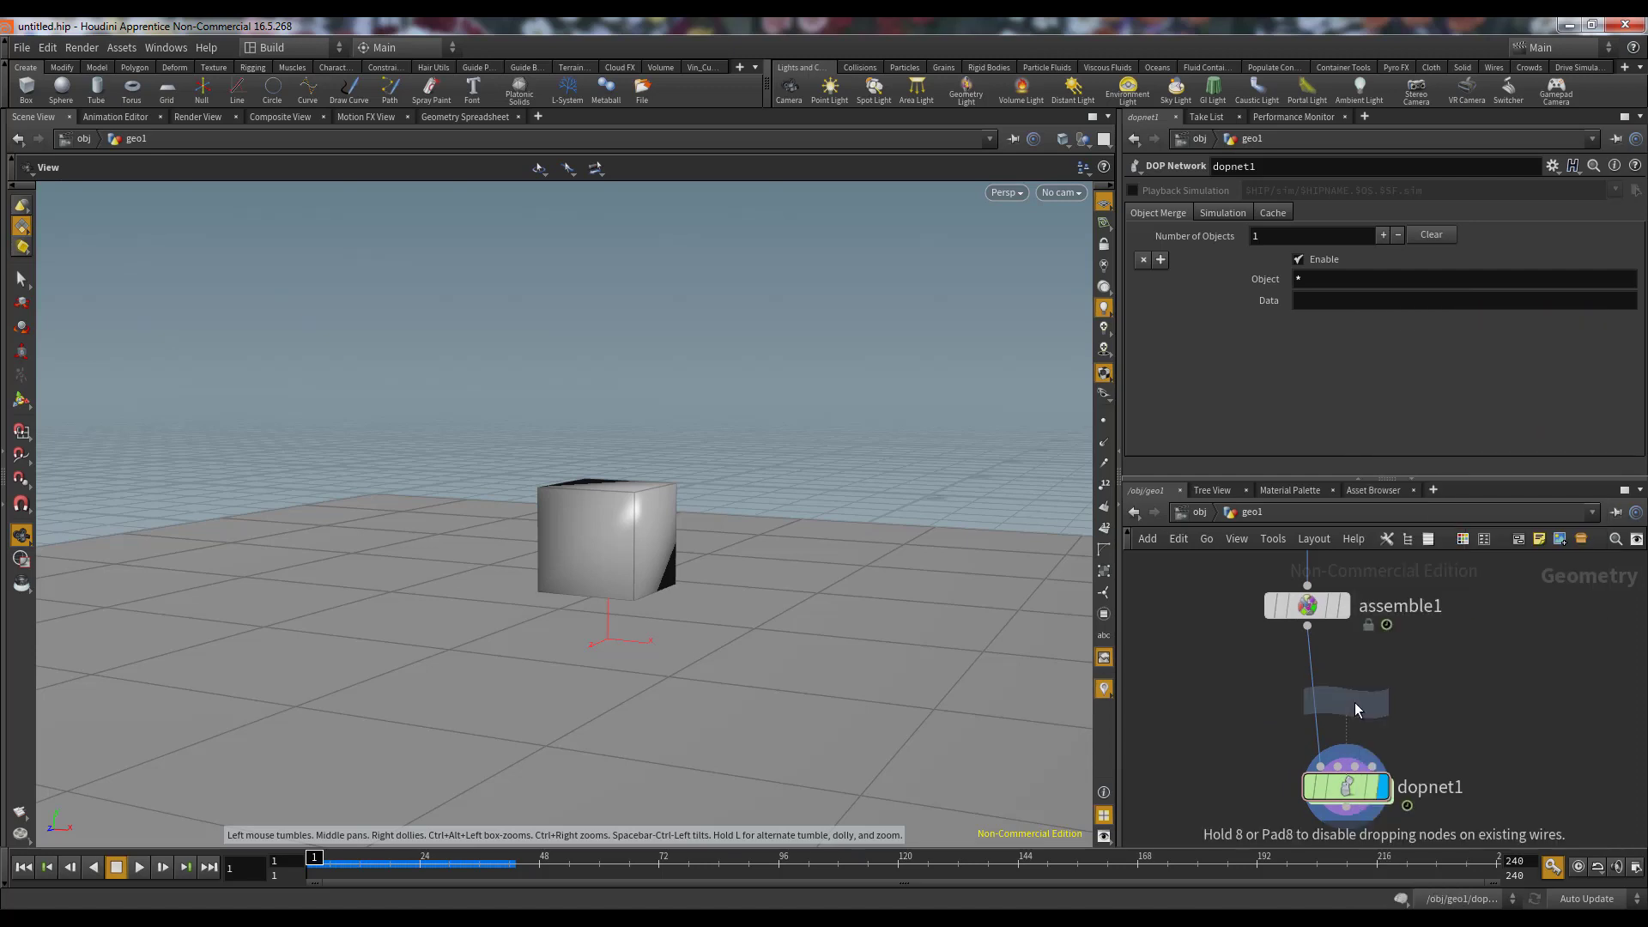
pyautogui.click(1312, 687)
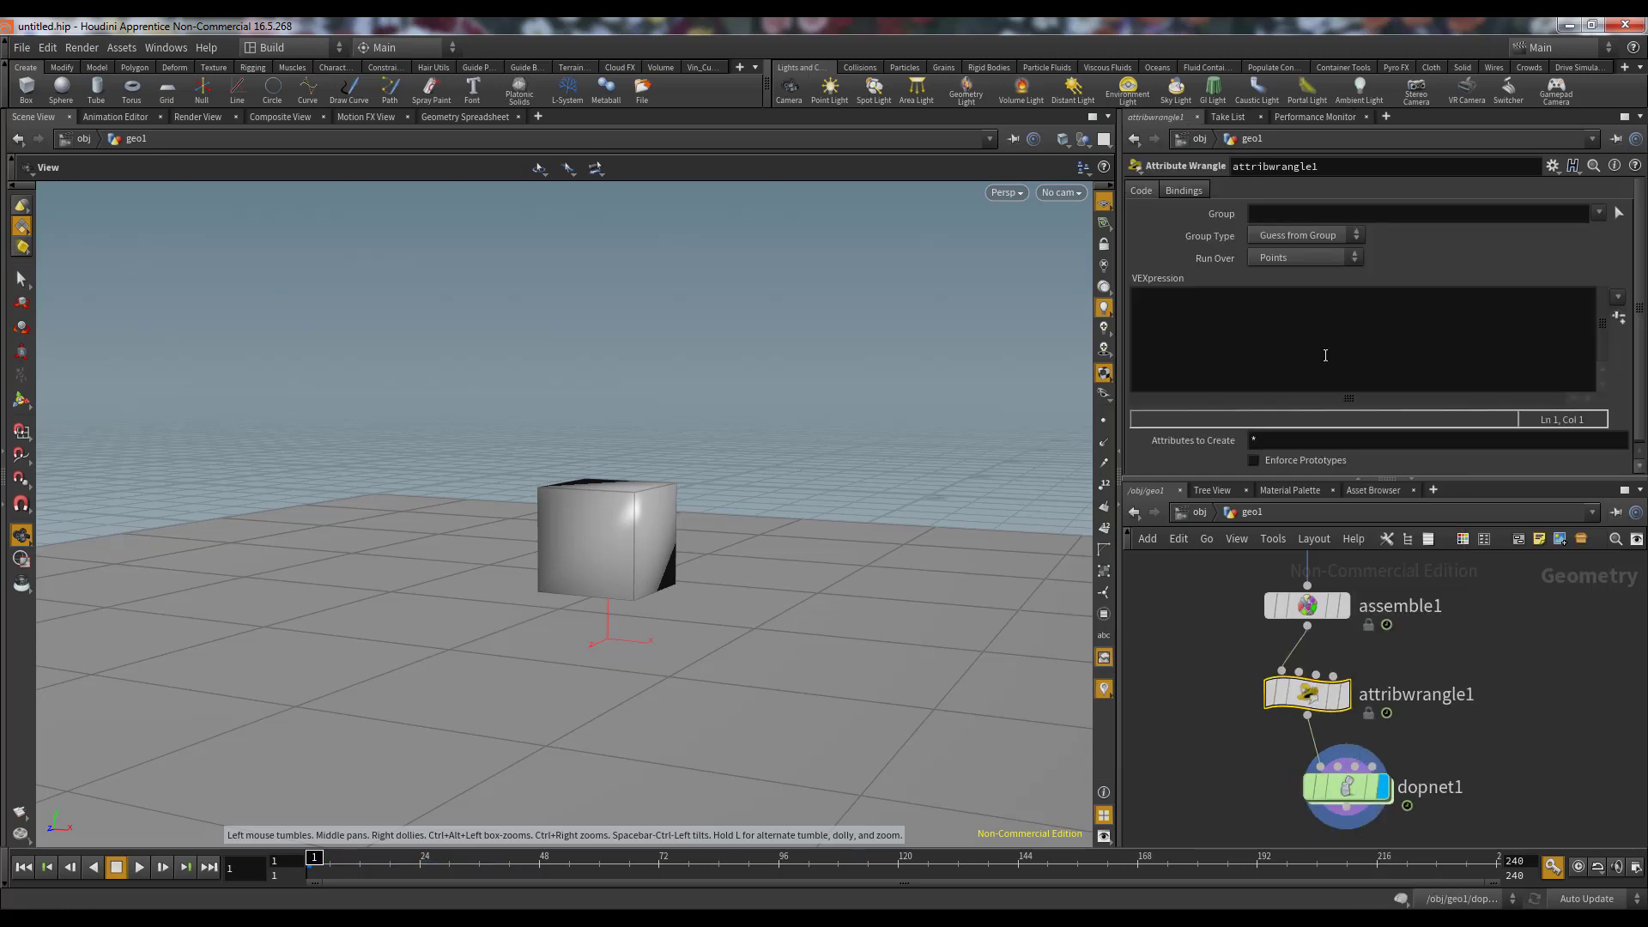
# Enter i@animated = 1; as the wrangle's VEXpression, then select dopnet1
pyautogui.click(1325, 355)
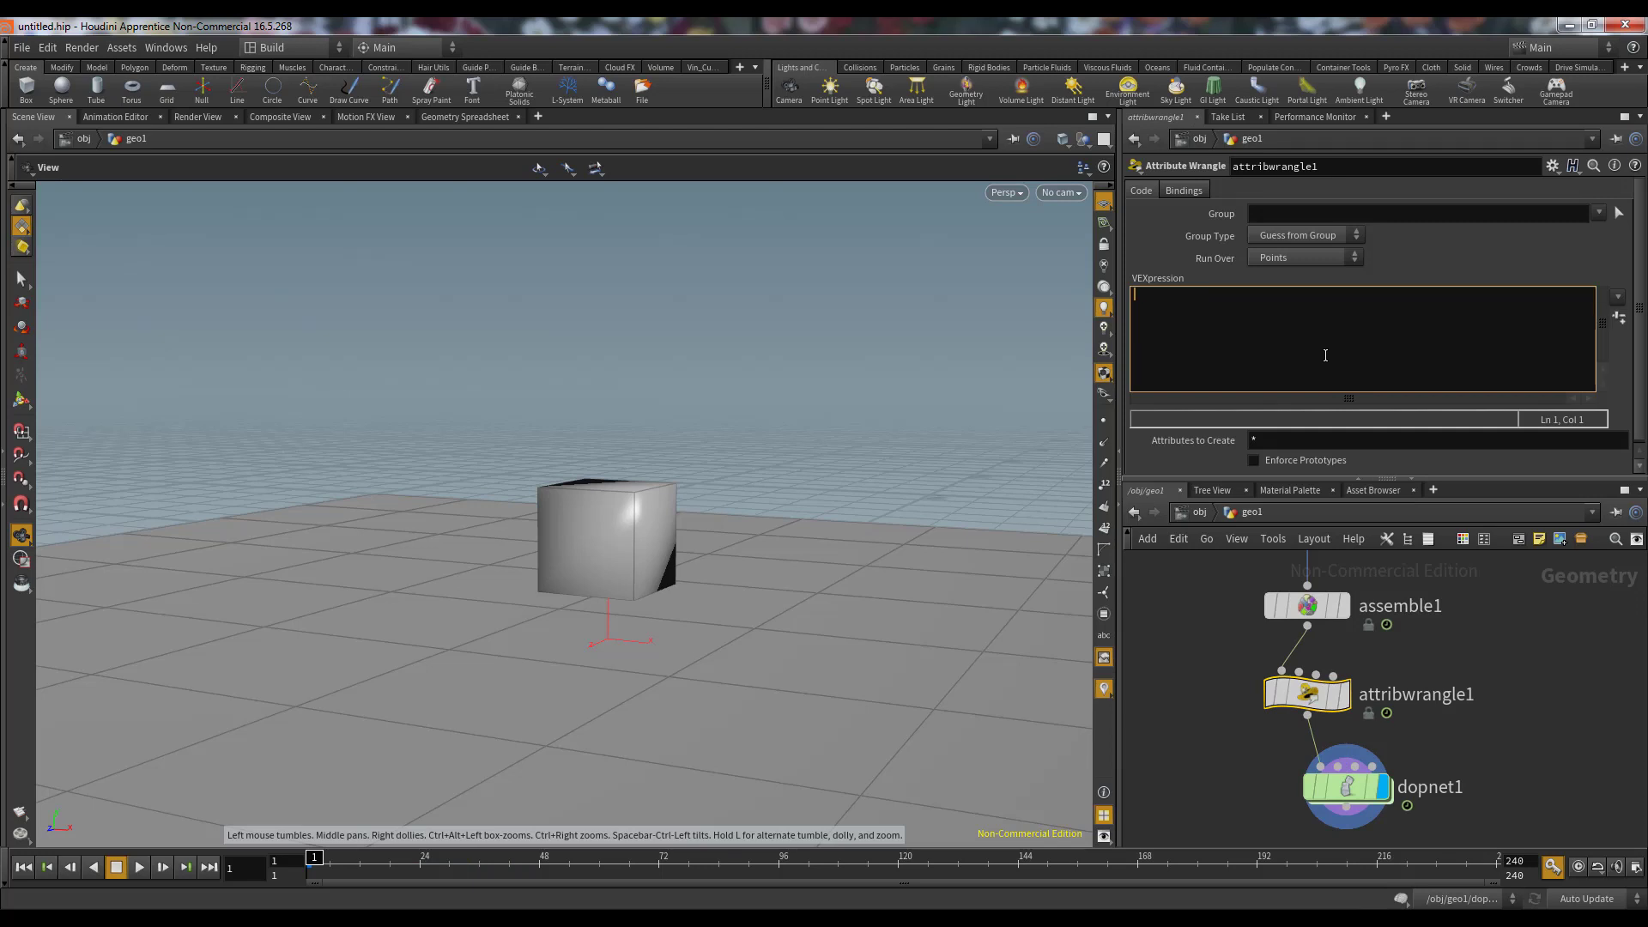
pyautogui.write('i@')
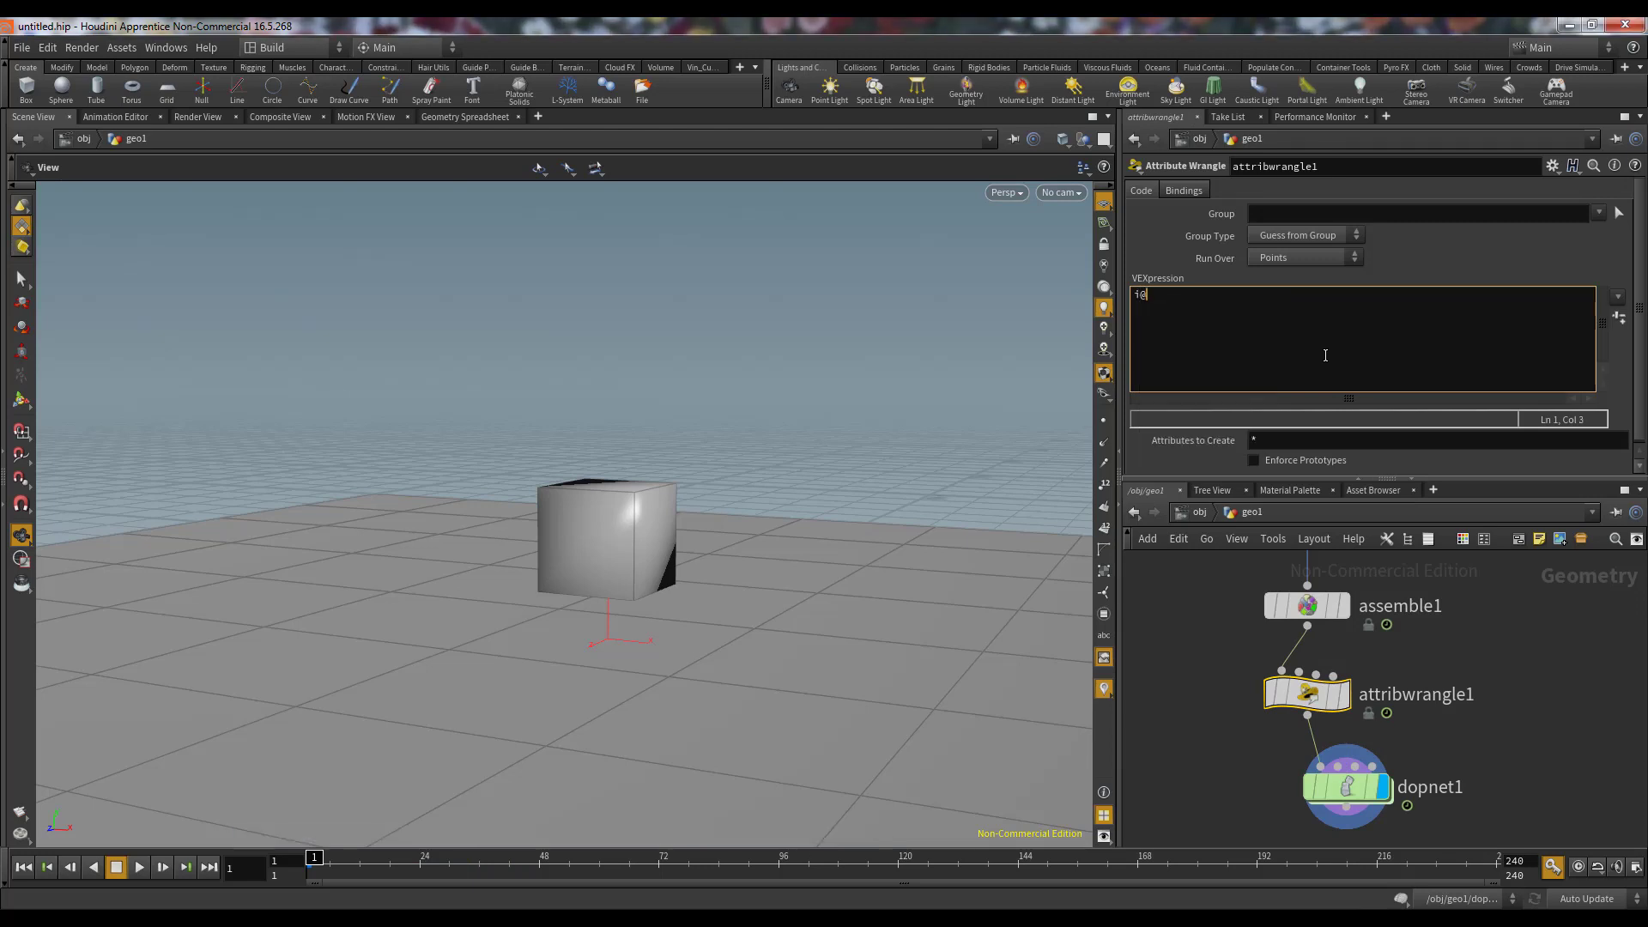
pyautogui.write('ac')
pyautogui.press('BackSpace')
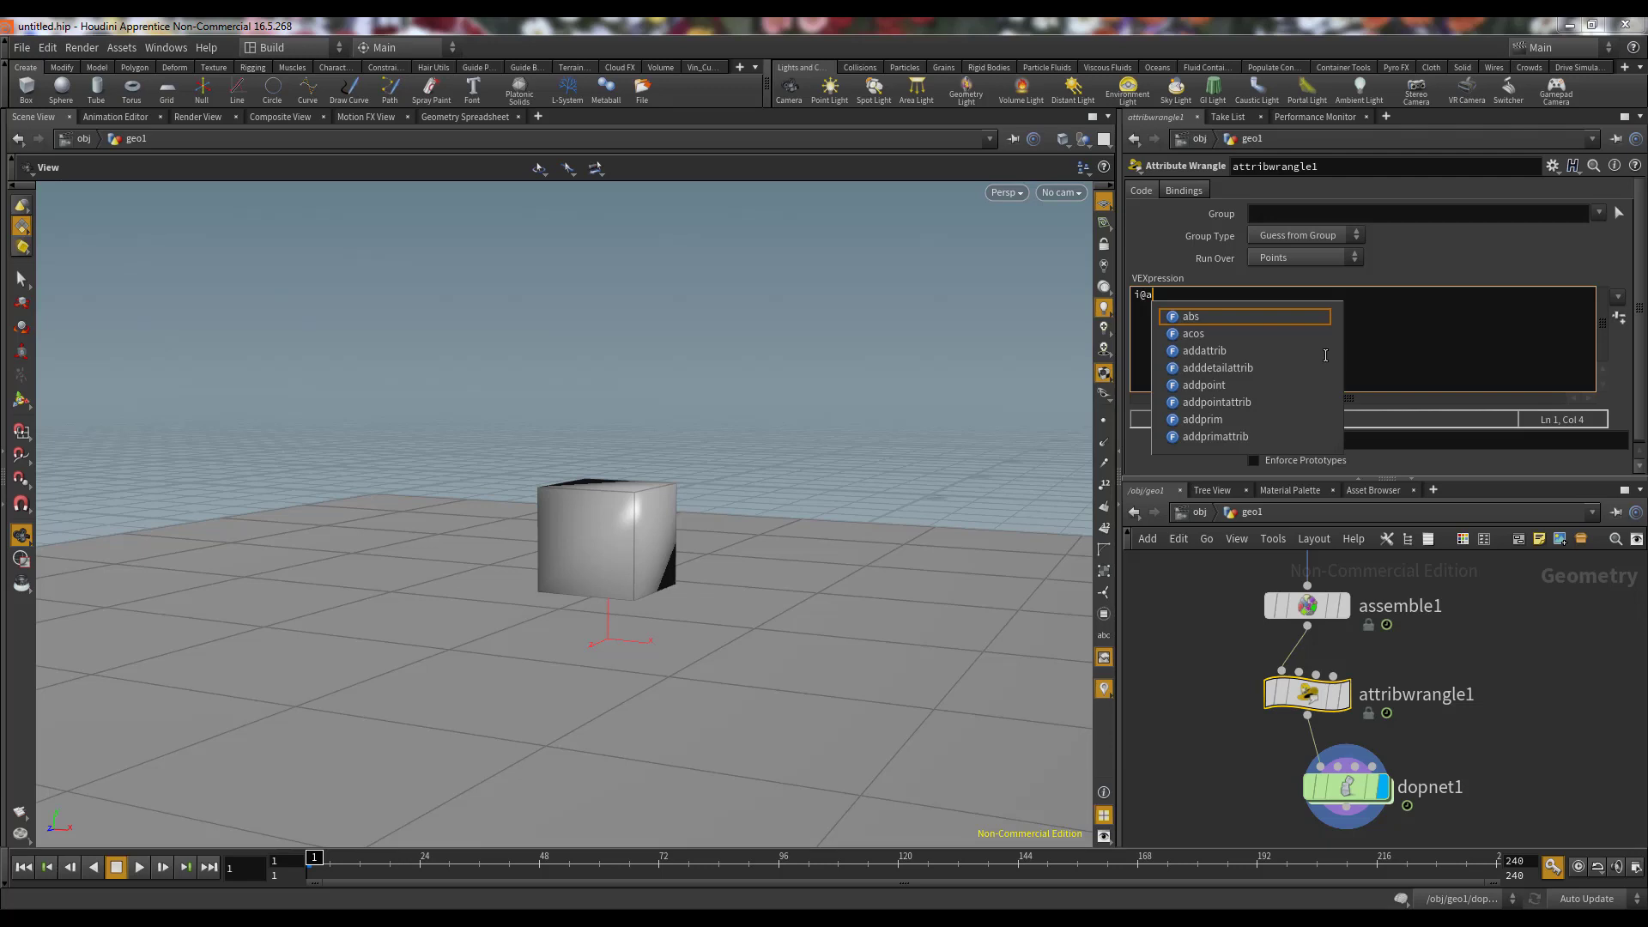
pyautogui.write('nimated = 1;')
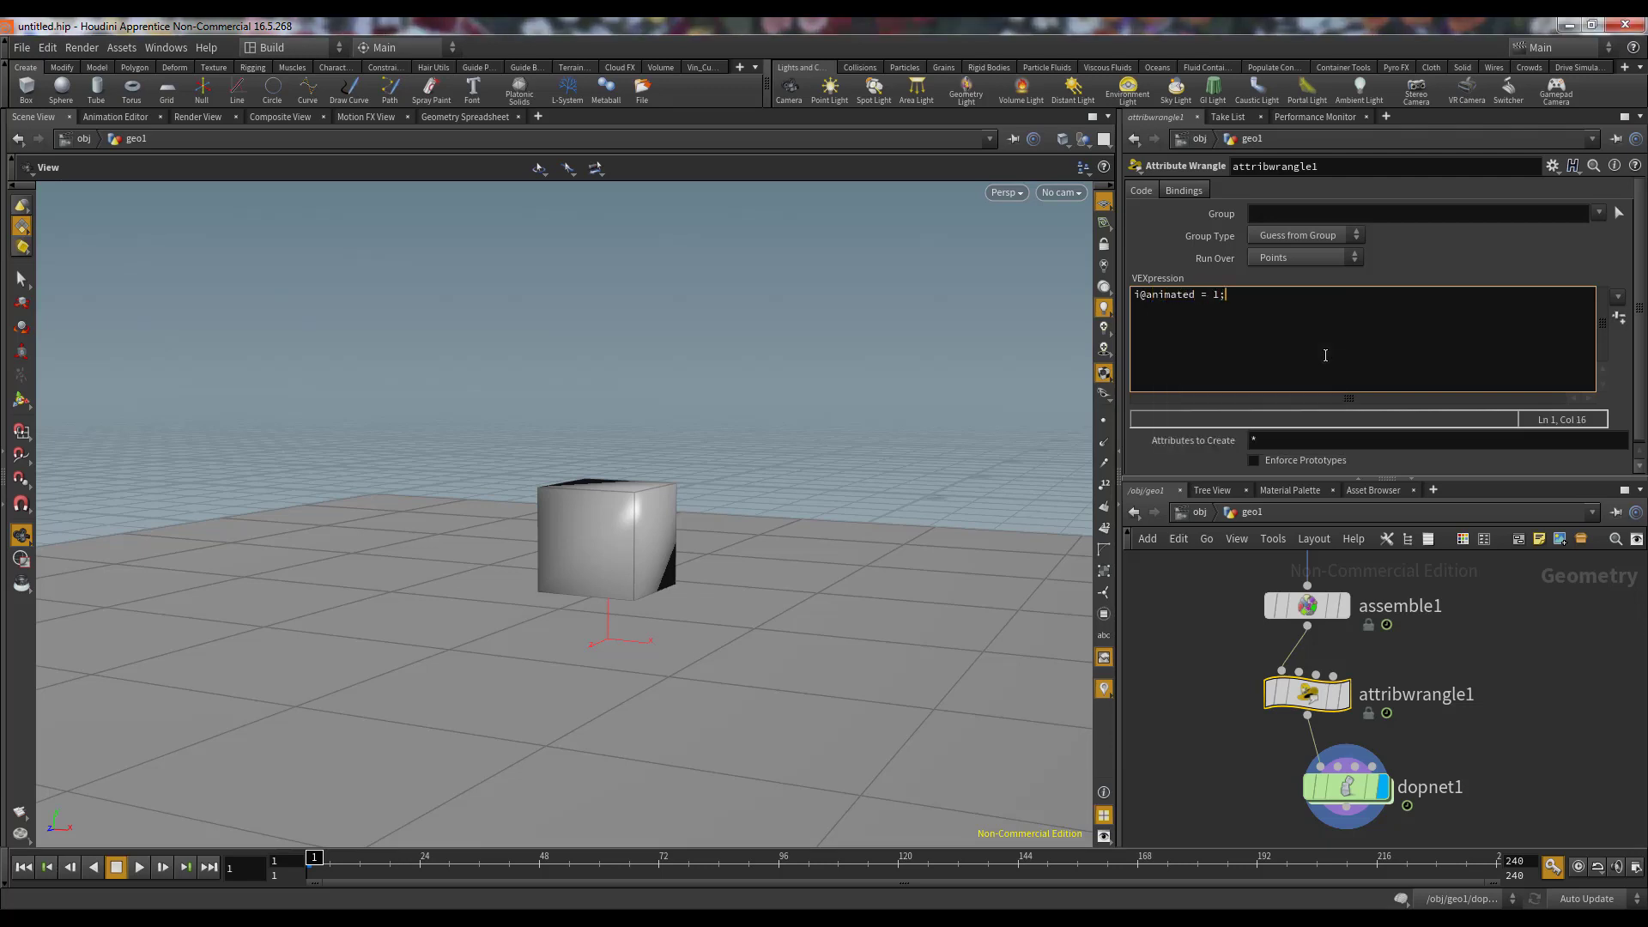
pyautogui.click(1345, 786)
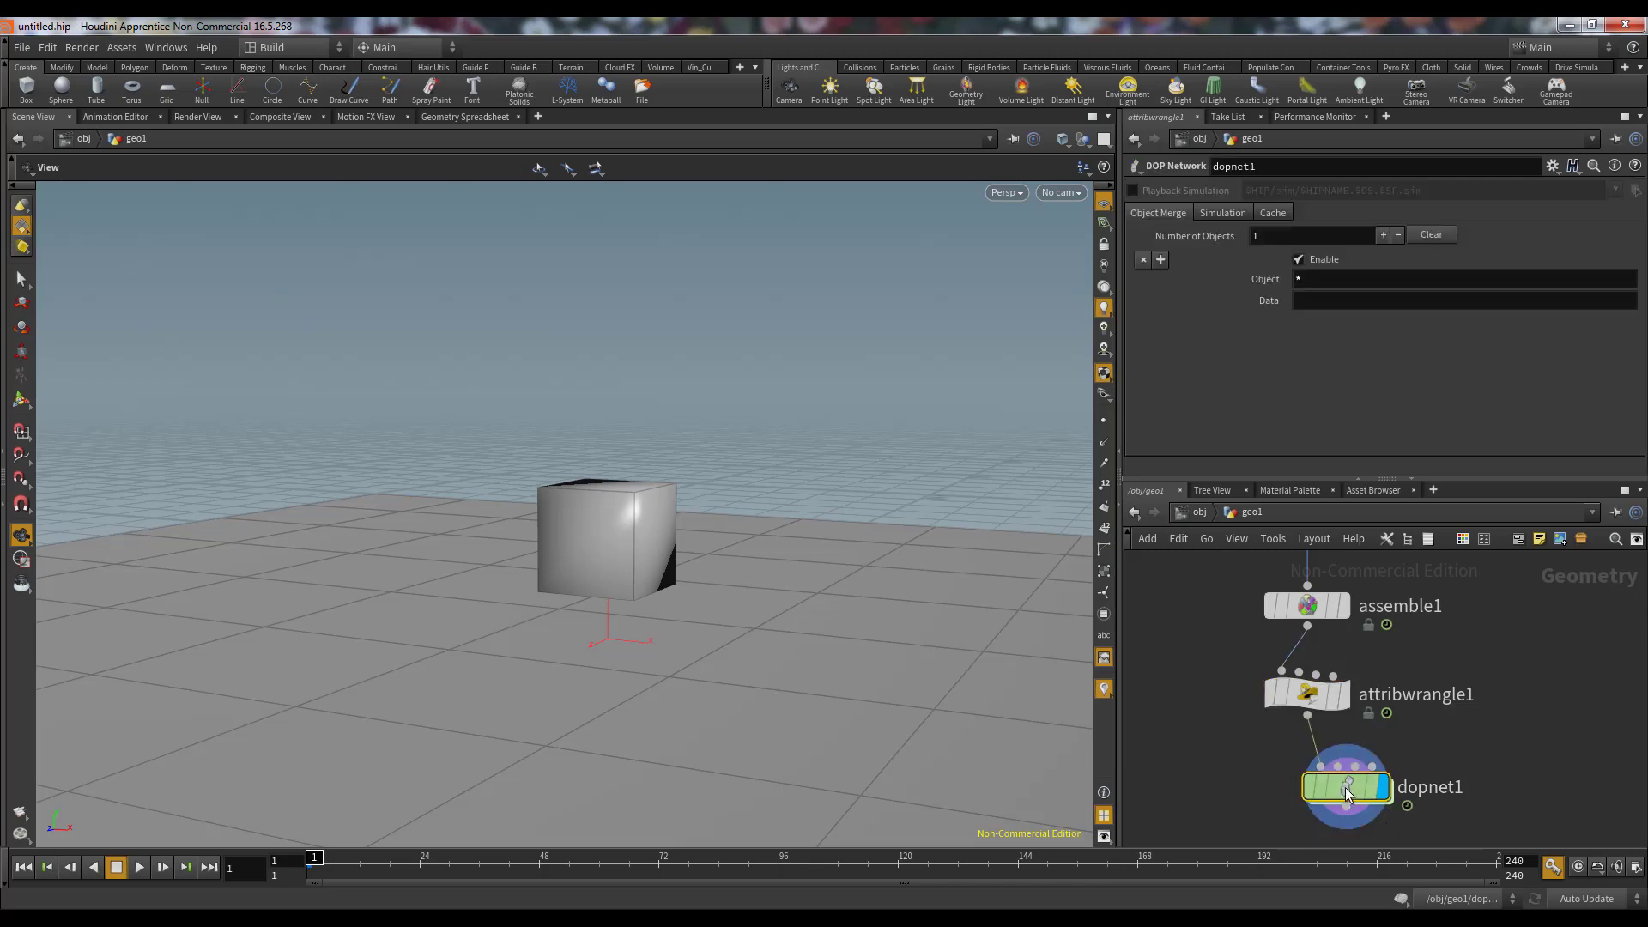
# Enter dopnet1 and play the simulation once, rewinding to frame 1
pyautogui.doubleClick(1346, 786)
pyautogui.press('Up')
pyautogui.hotkey('ctrl', 'Up')
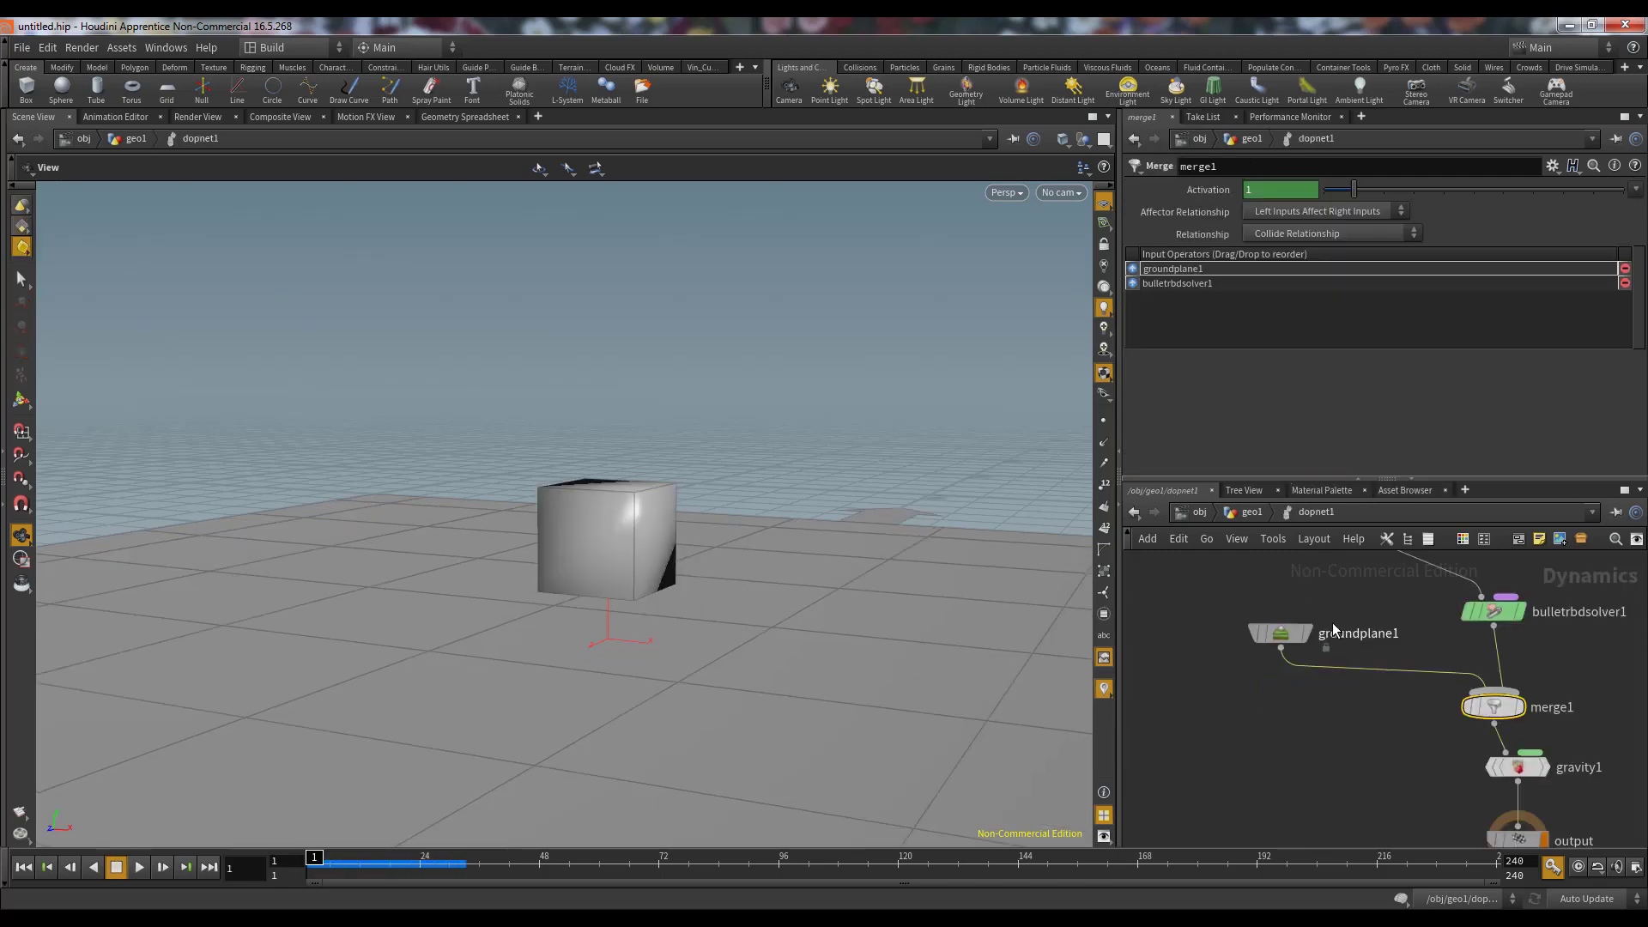
pyautogui.moveTo(1362, 575); pyautogui.dragTo(1347, 667, button='middle')
# Enable Overwrite Attributes on rbdpackedobject1, test the sim, and reopen geo1's wrangle code
pyautogui.click(1325, 595)
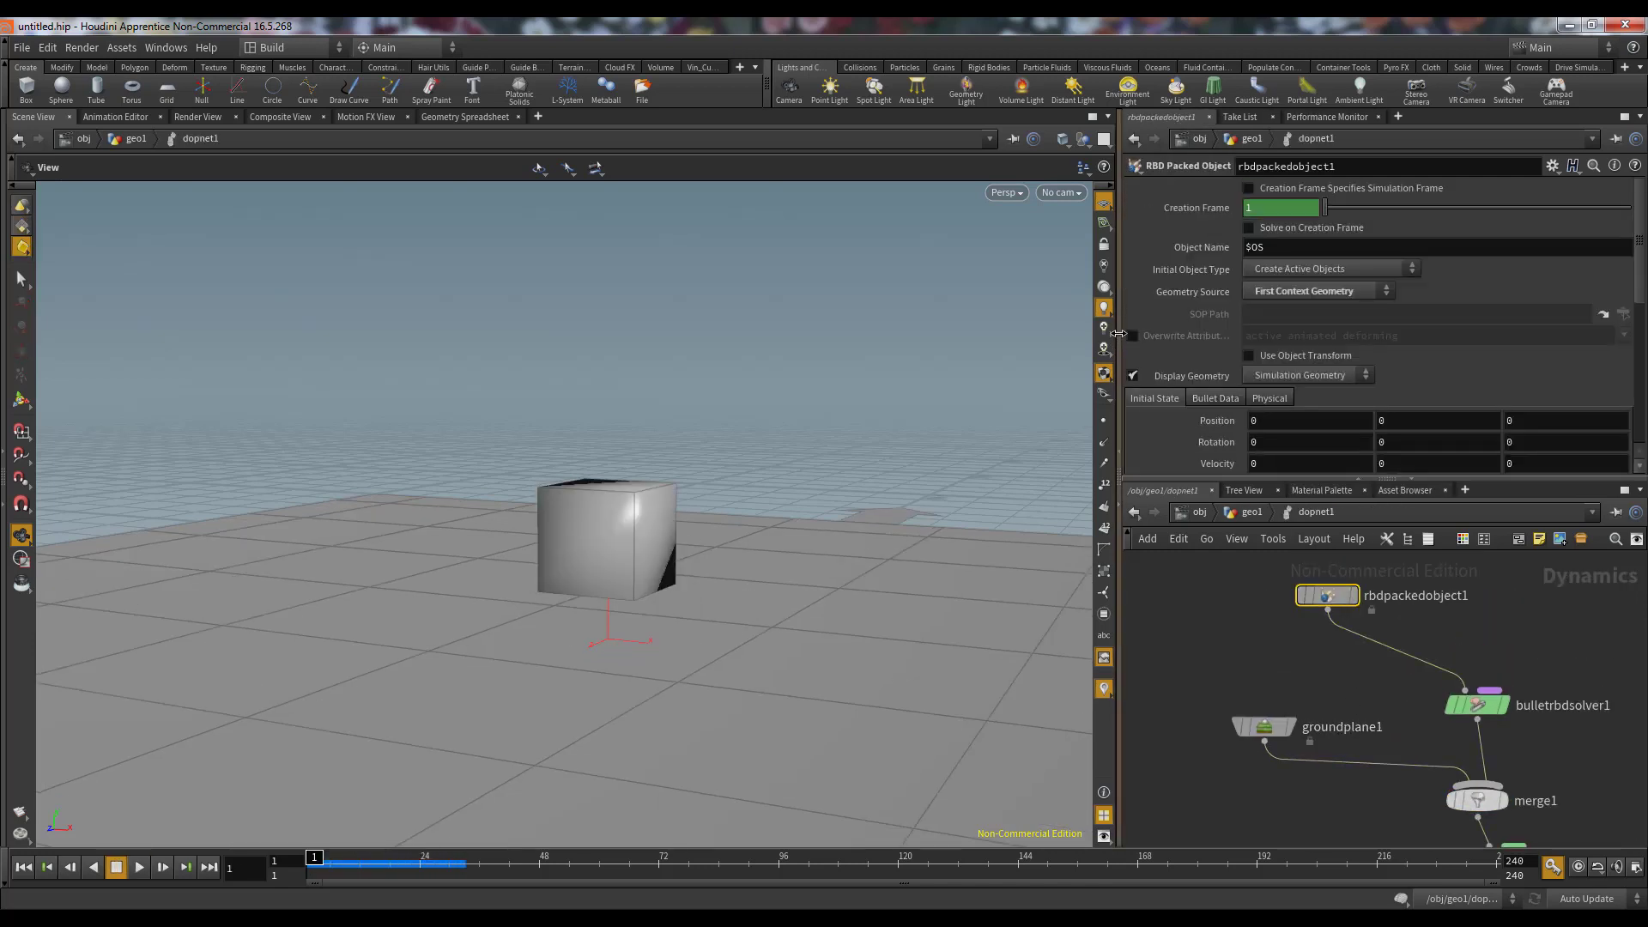
pyautogui.click(1132, 336)
pyautogui.press('Up')
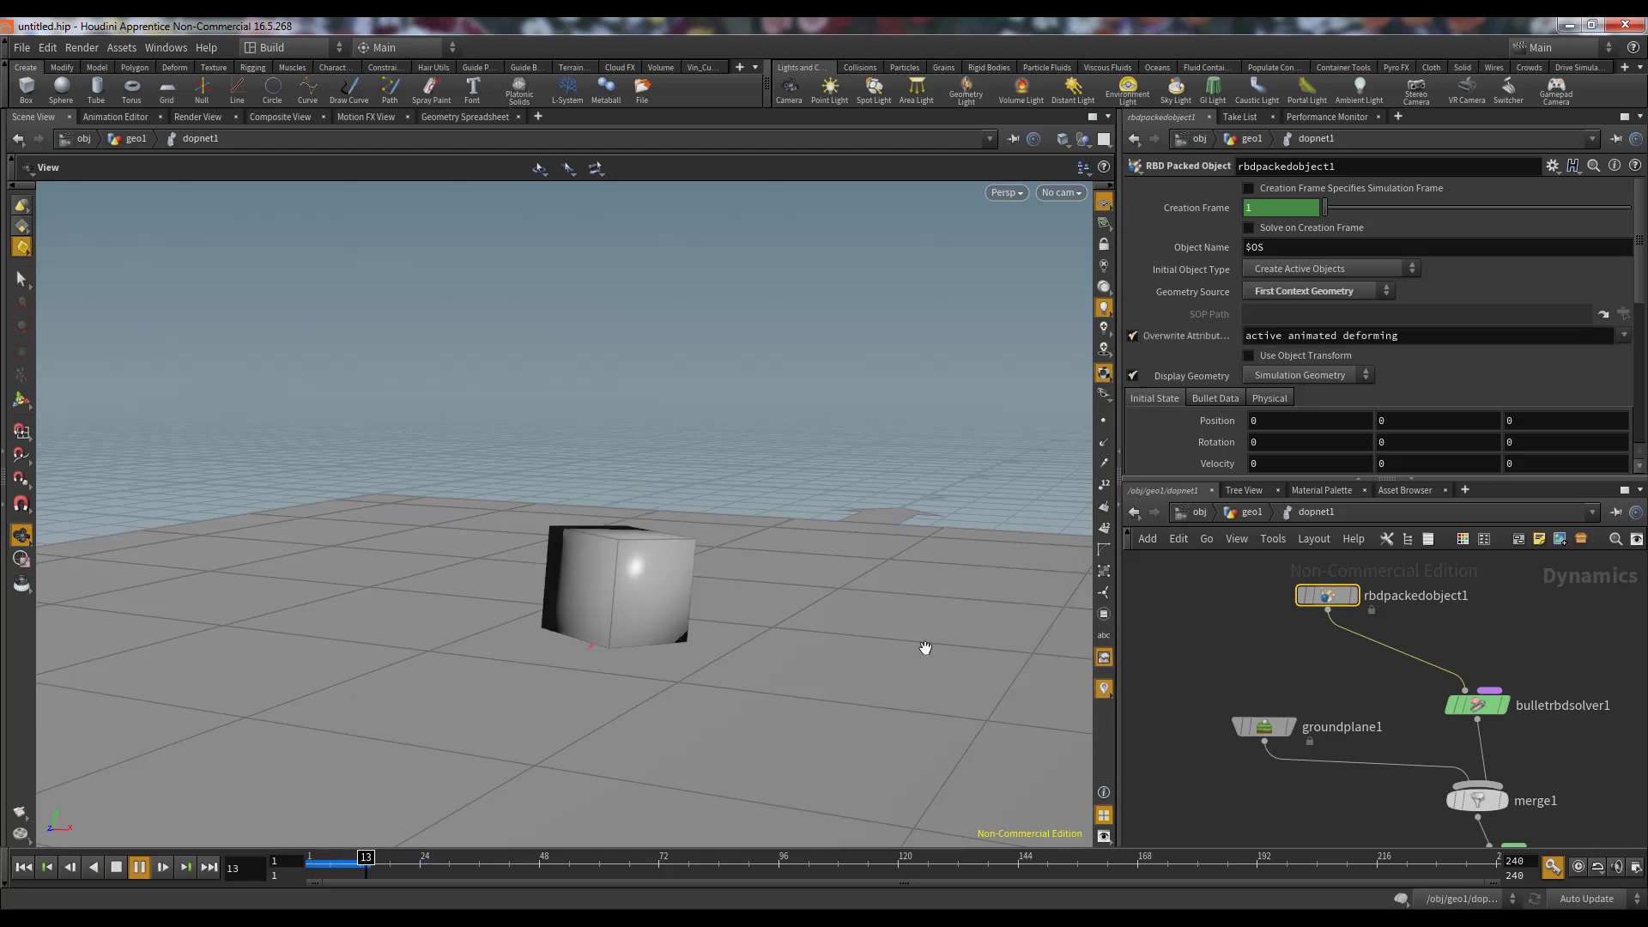
pyautogui.hotkey('ctrl', 'Up')
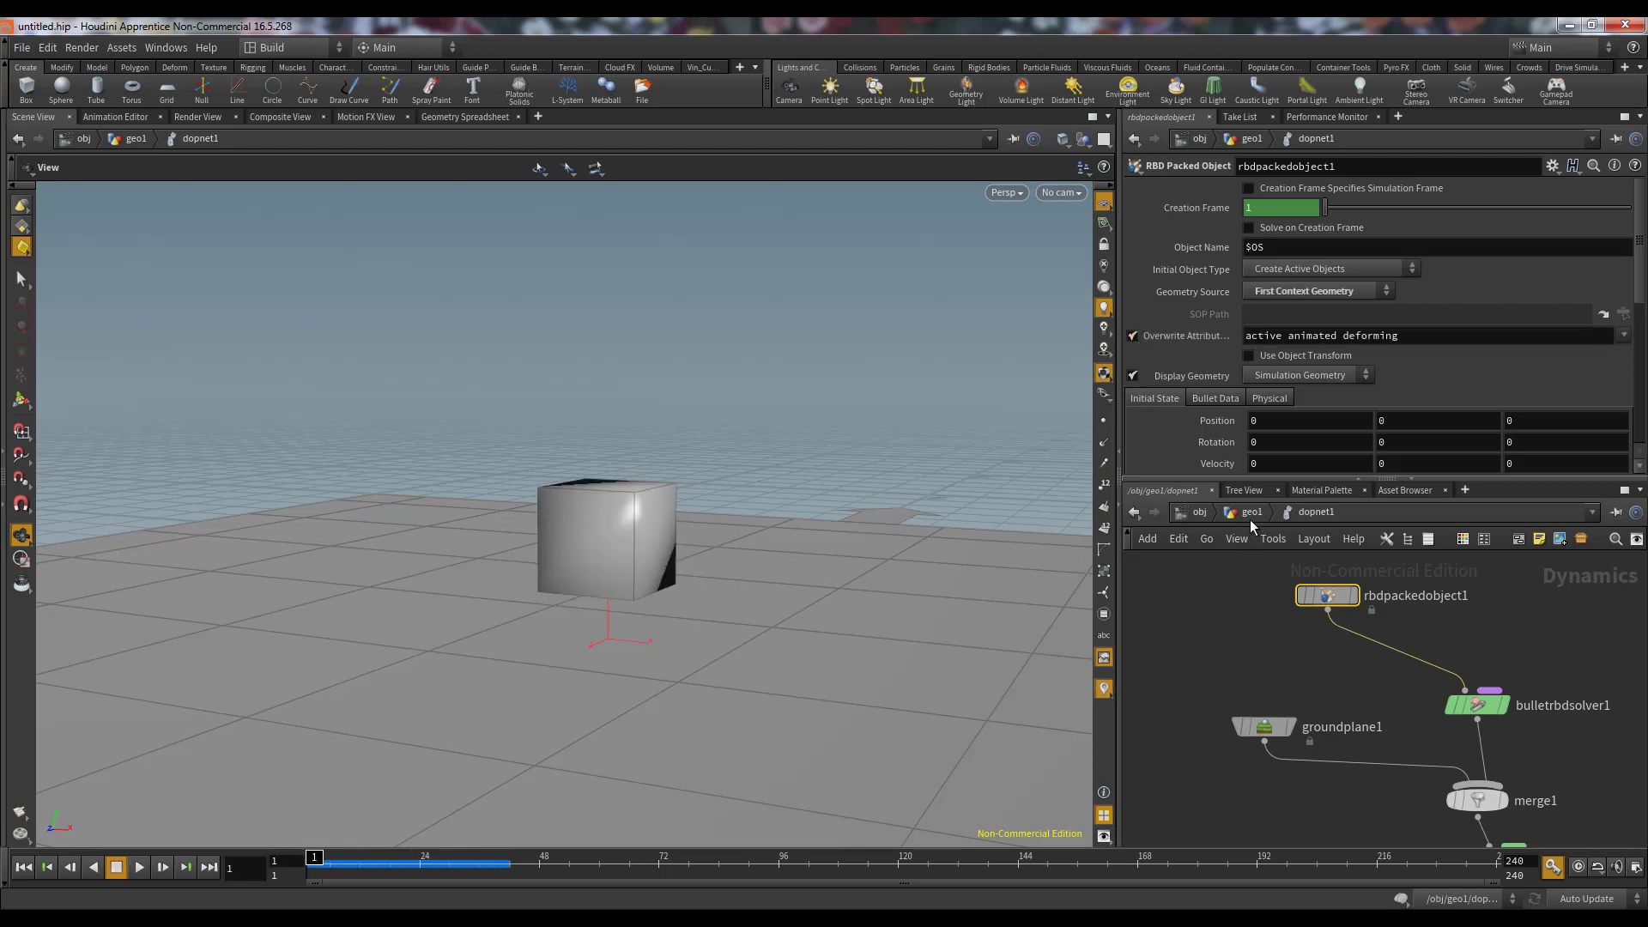
pyautogui.click(1249, 513)
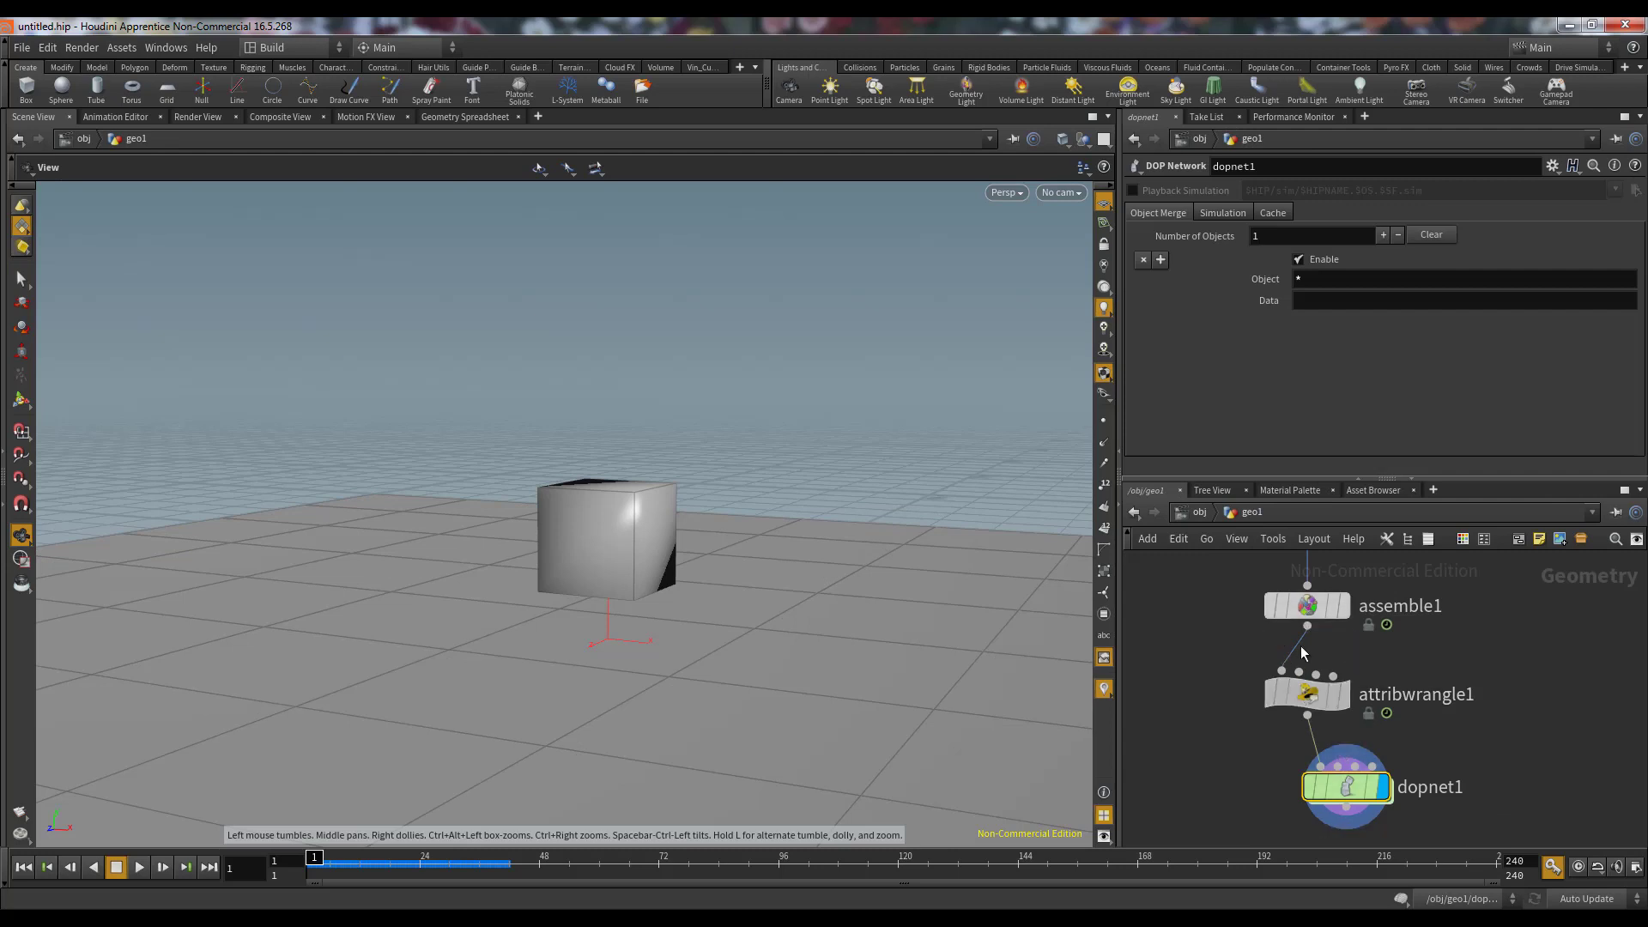
pyautogui.click(1268, 310)
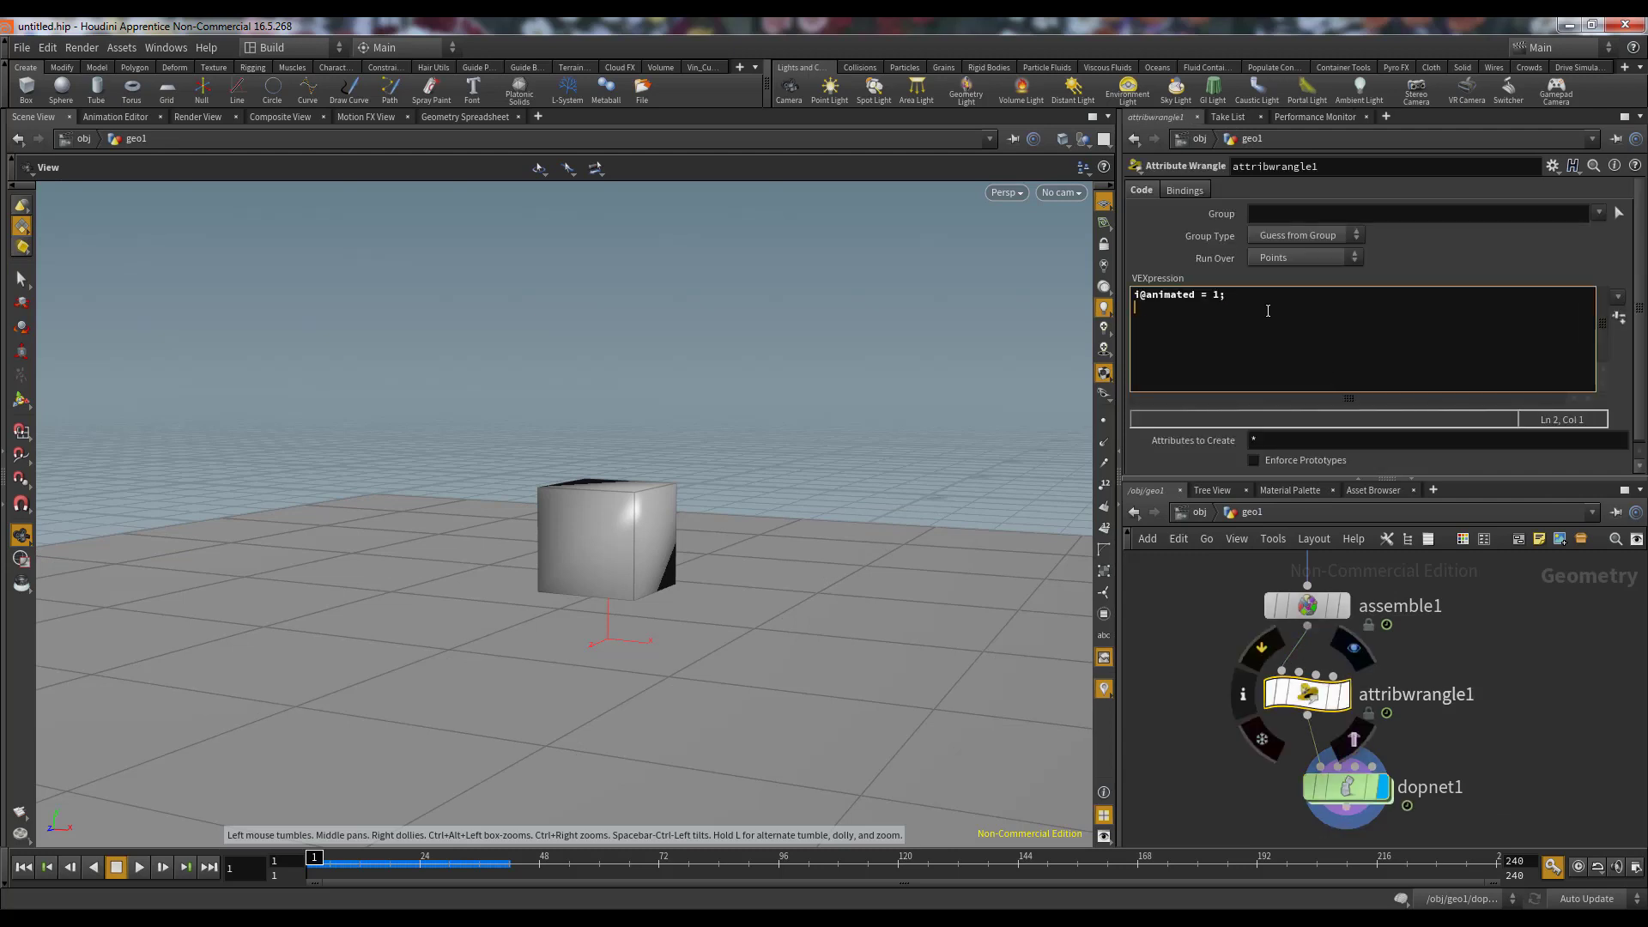
# Add i@active = 0; and a deforming line to the wrangle, then test the sim in dopnet1
pyautogui.write('i@active = .')
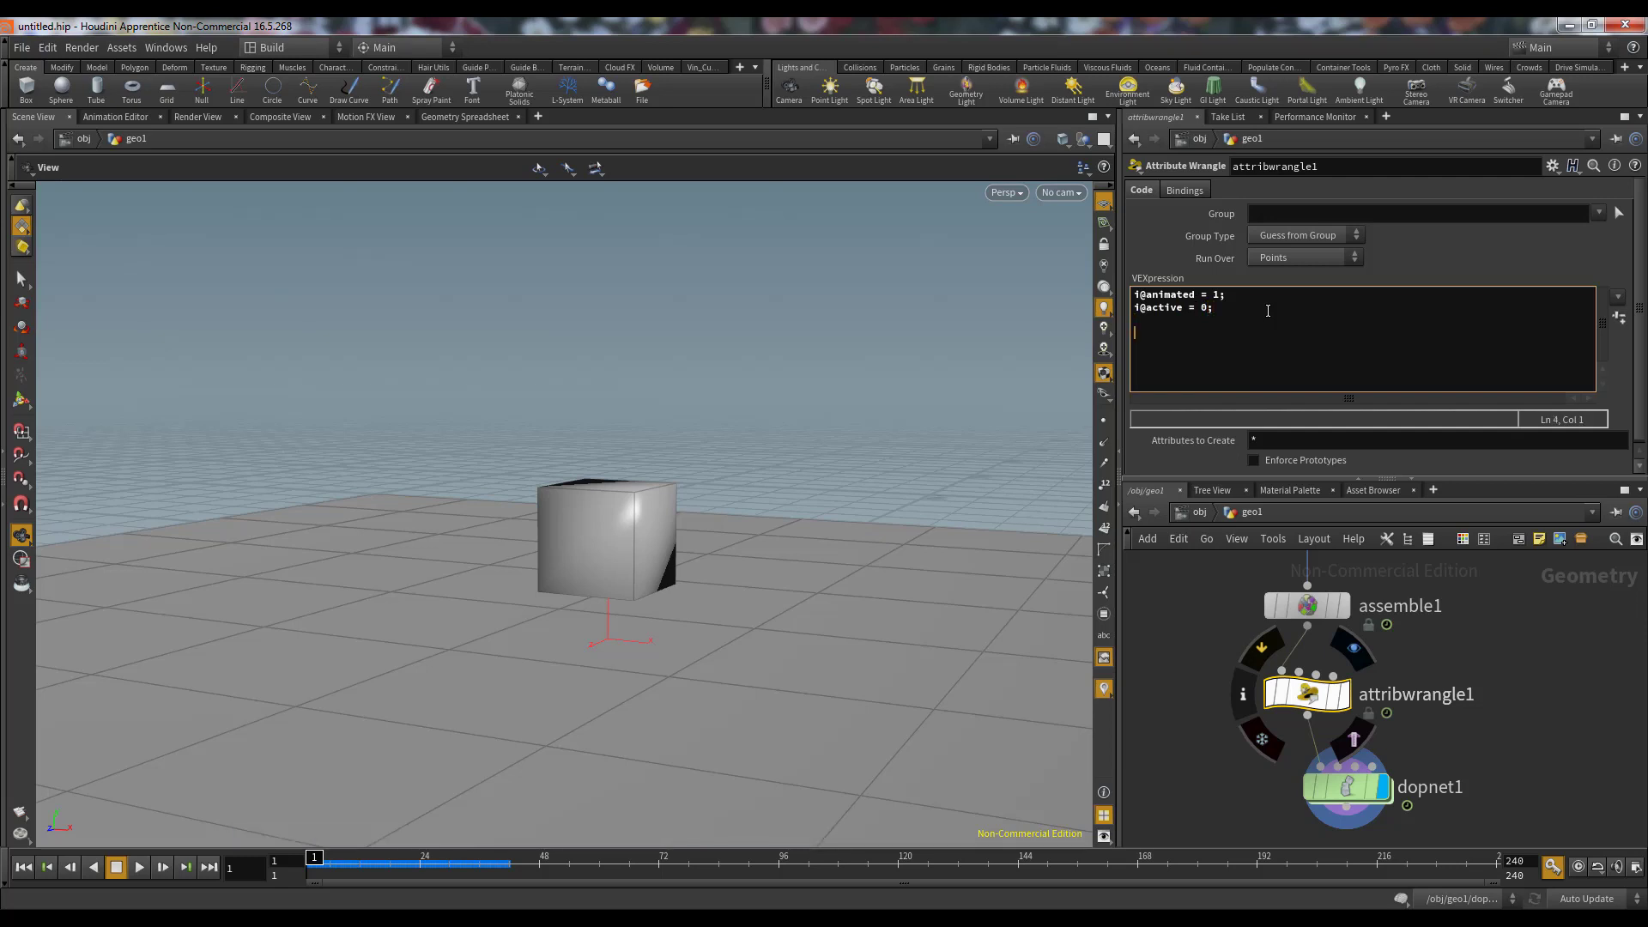
pyautogui.write('i@')
pyautogui.write('a')
pyautogui.write('eformed = 1;')
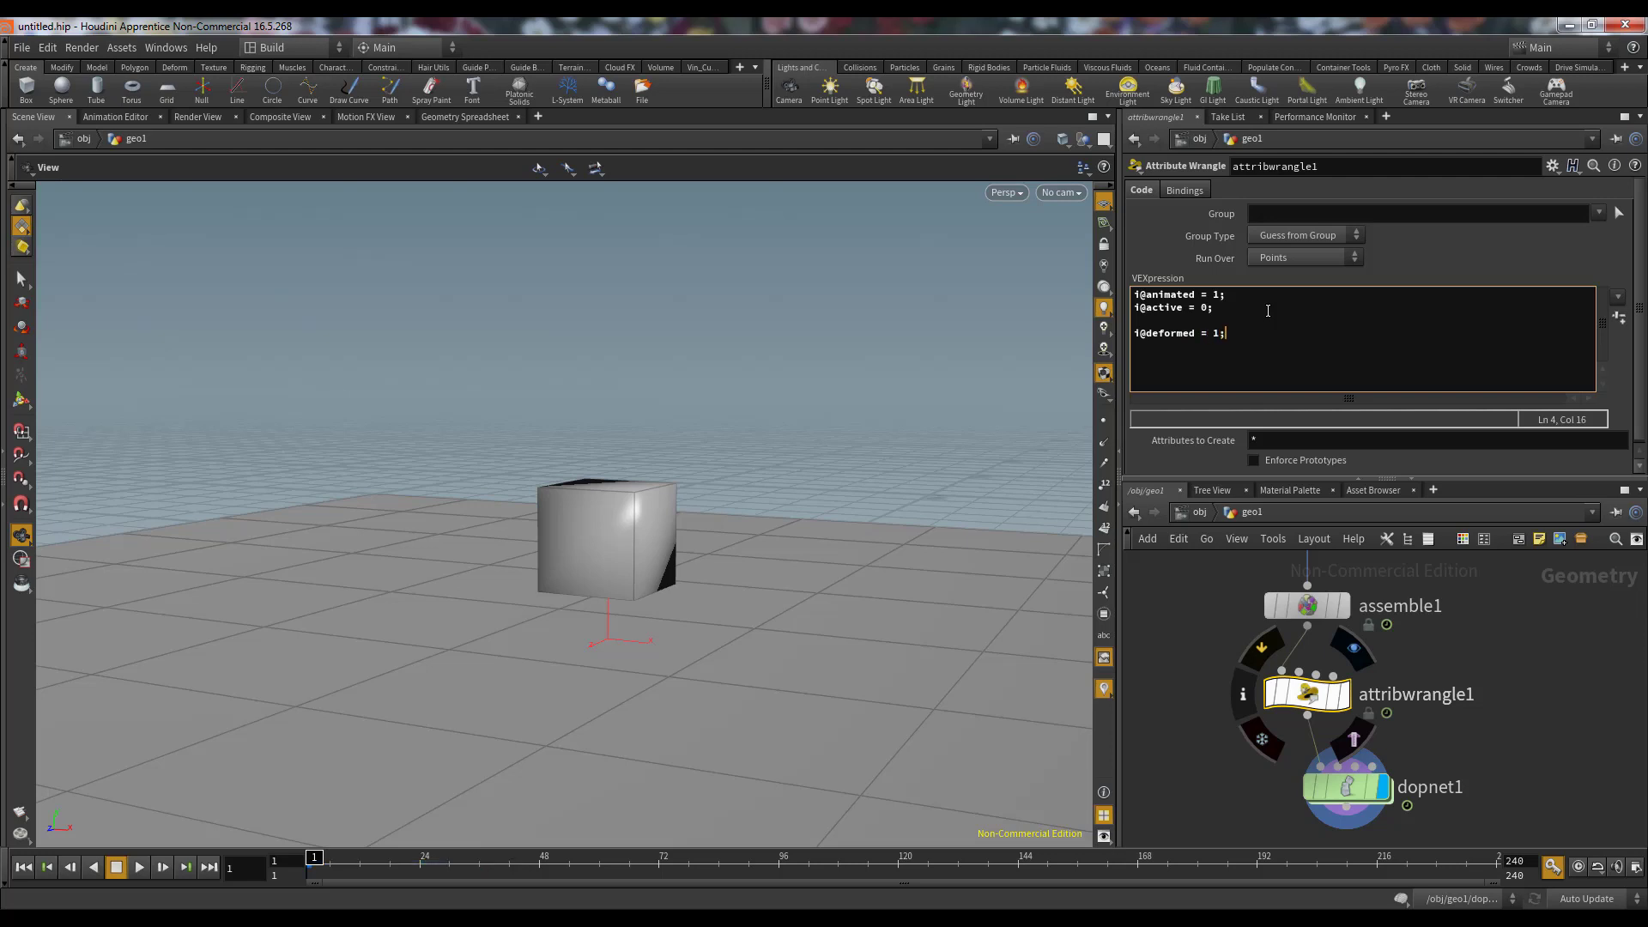
pyautogui.doubleClick(1346, 787)
pyautogui.press('Up')
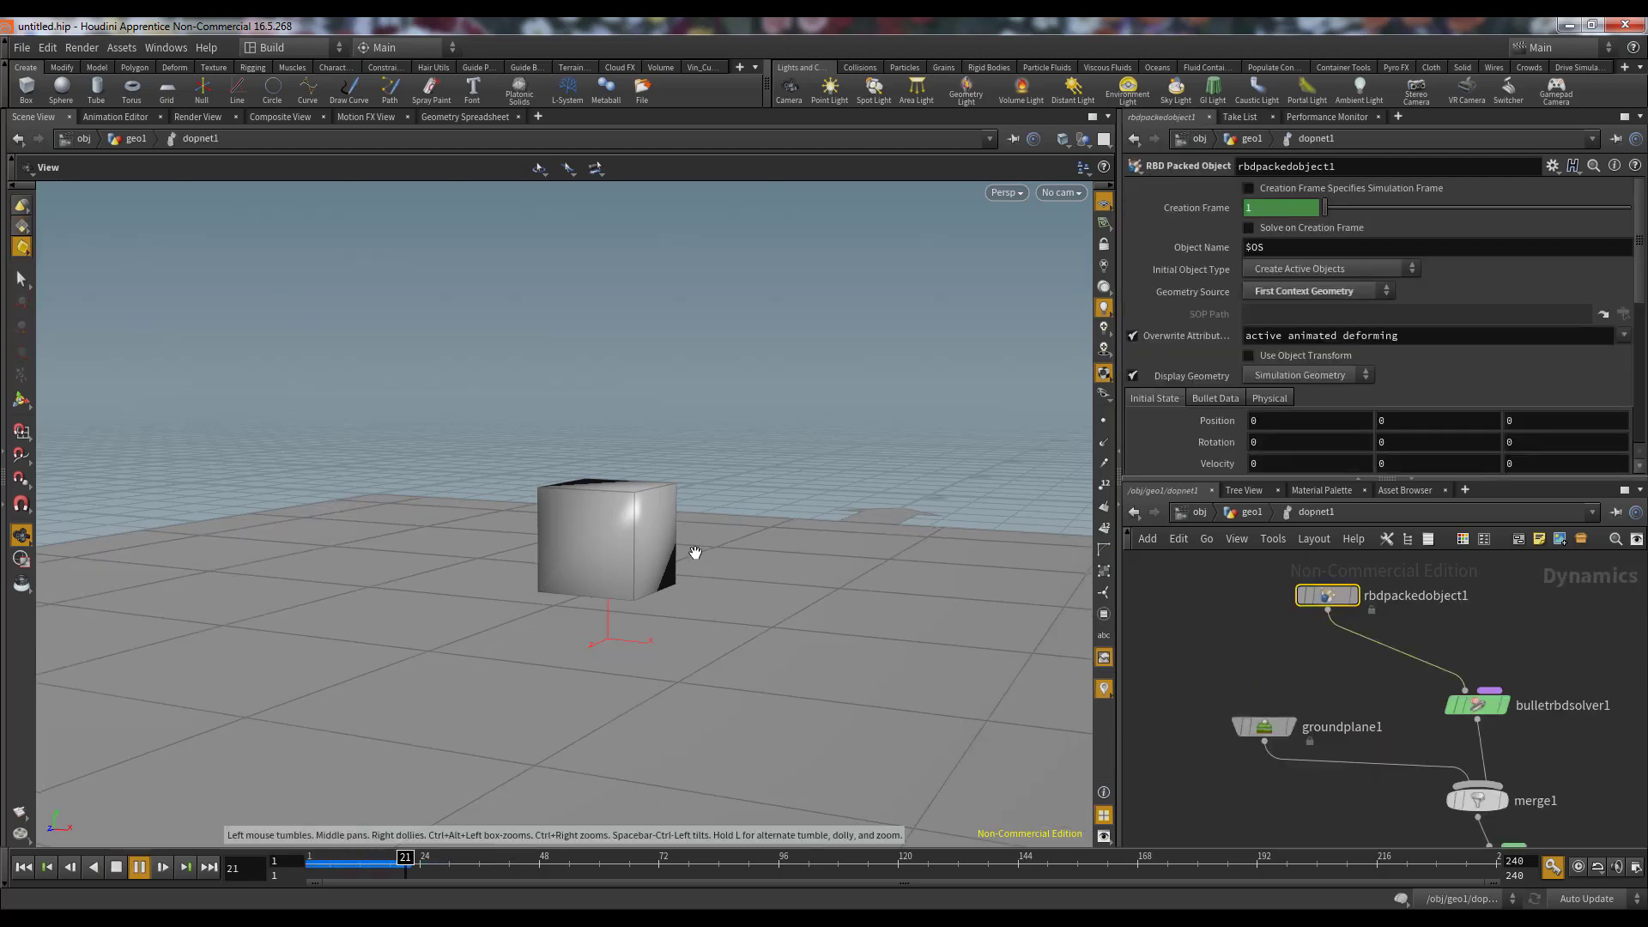
pyautogui.press('Up')
pyautogui.moveTo(1316, 657); pyautogui.dragTo(1282, 693, button='middle')
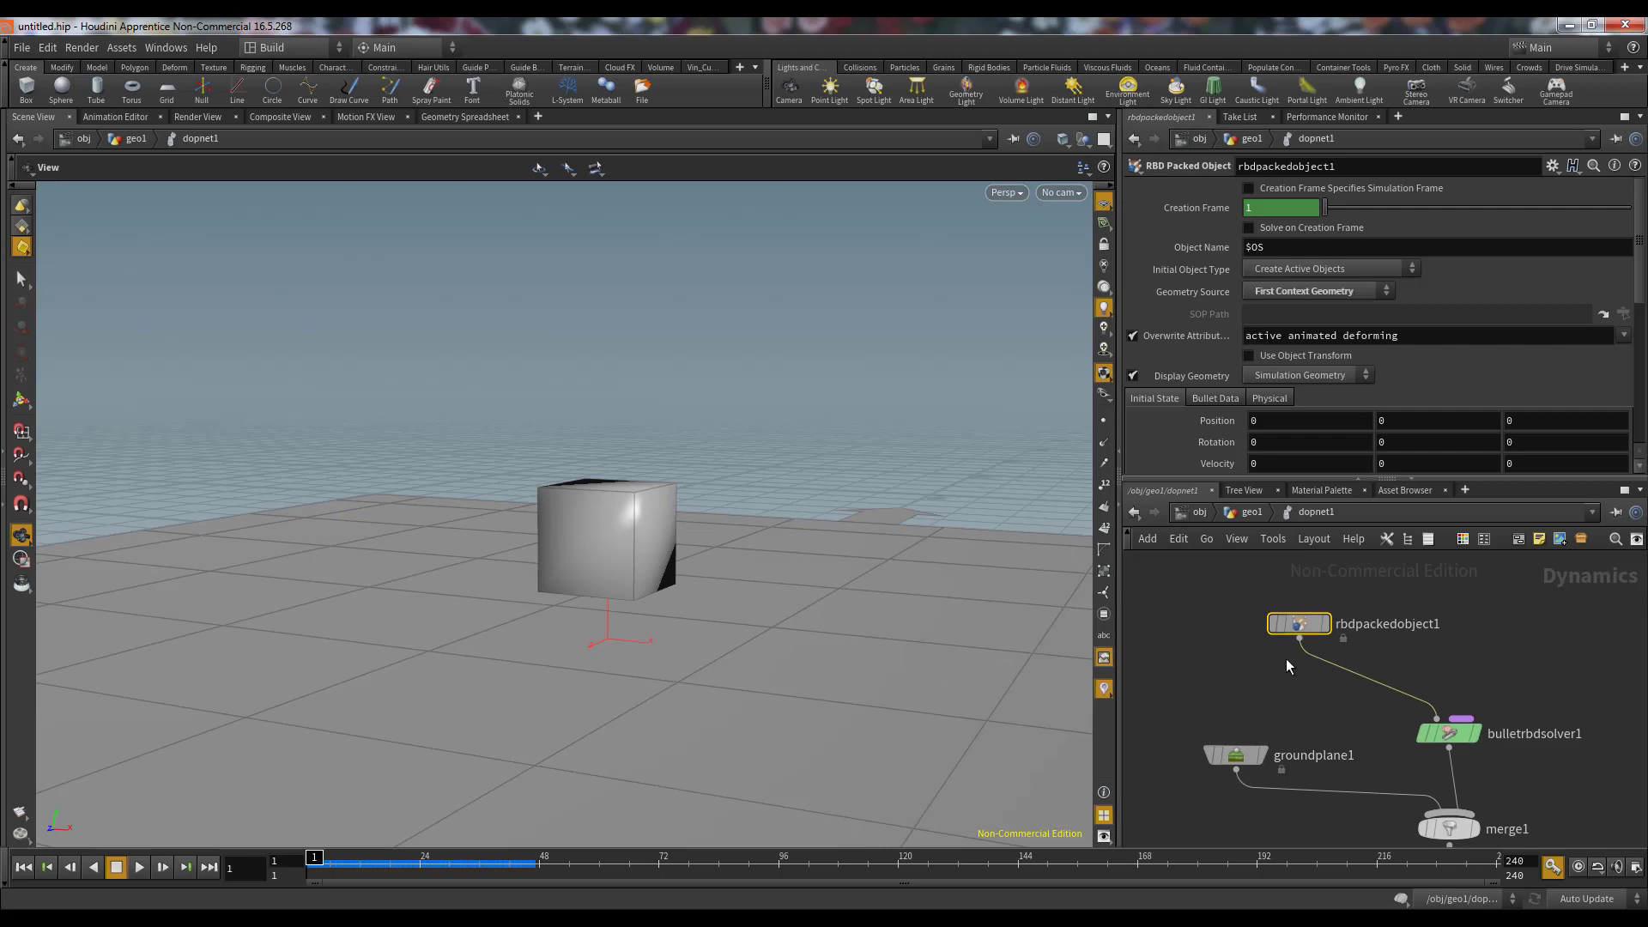
# Back in geo1, correct 'deformed' to 'deforming' in attribwrangle1's code
pyautogui.click(1246, 511)
pyautogui.click(1306, 693)
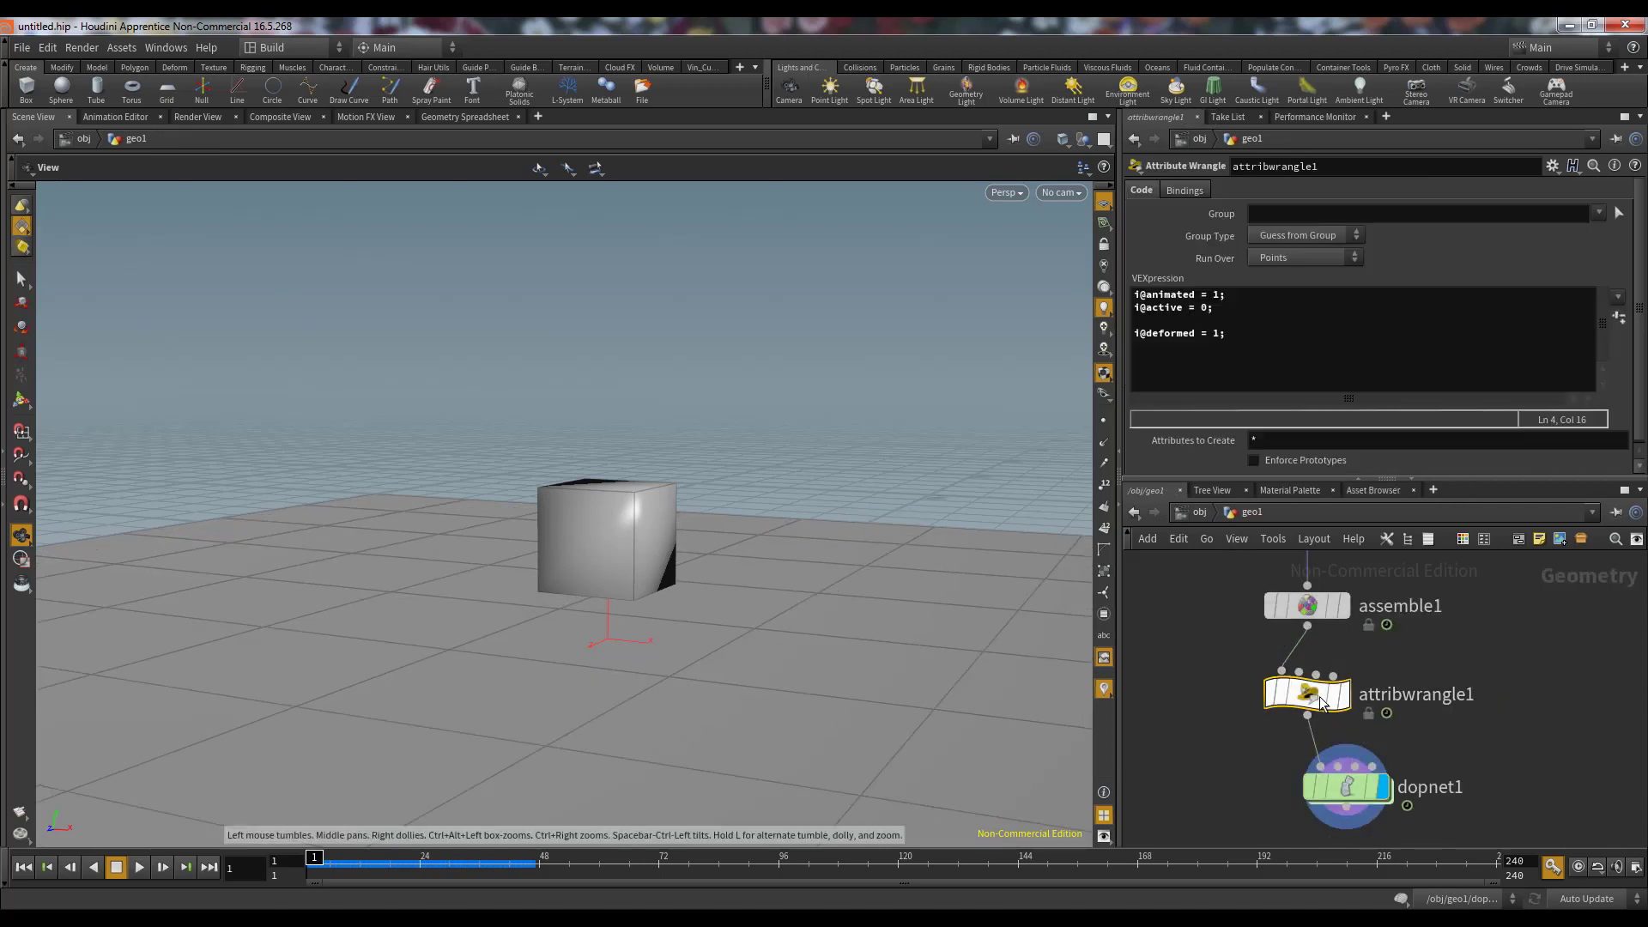
pyautogui.moveTo(1194, 333); pyautogui.dragTo(1182, 333)
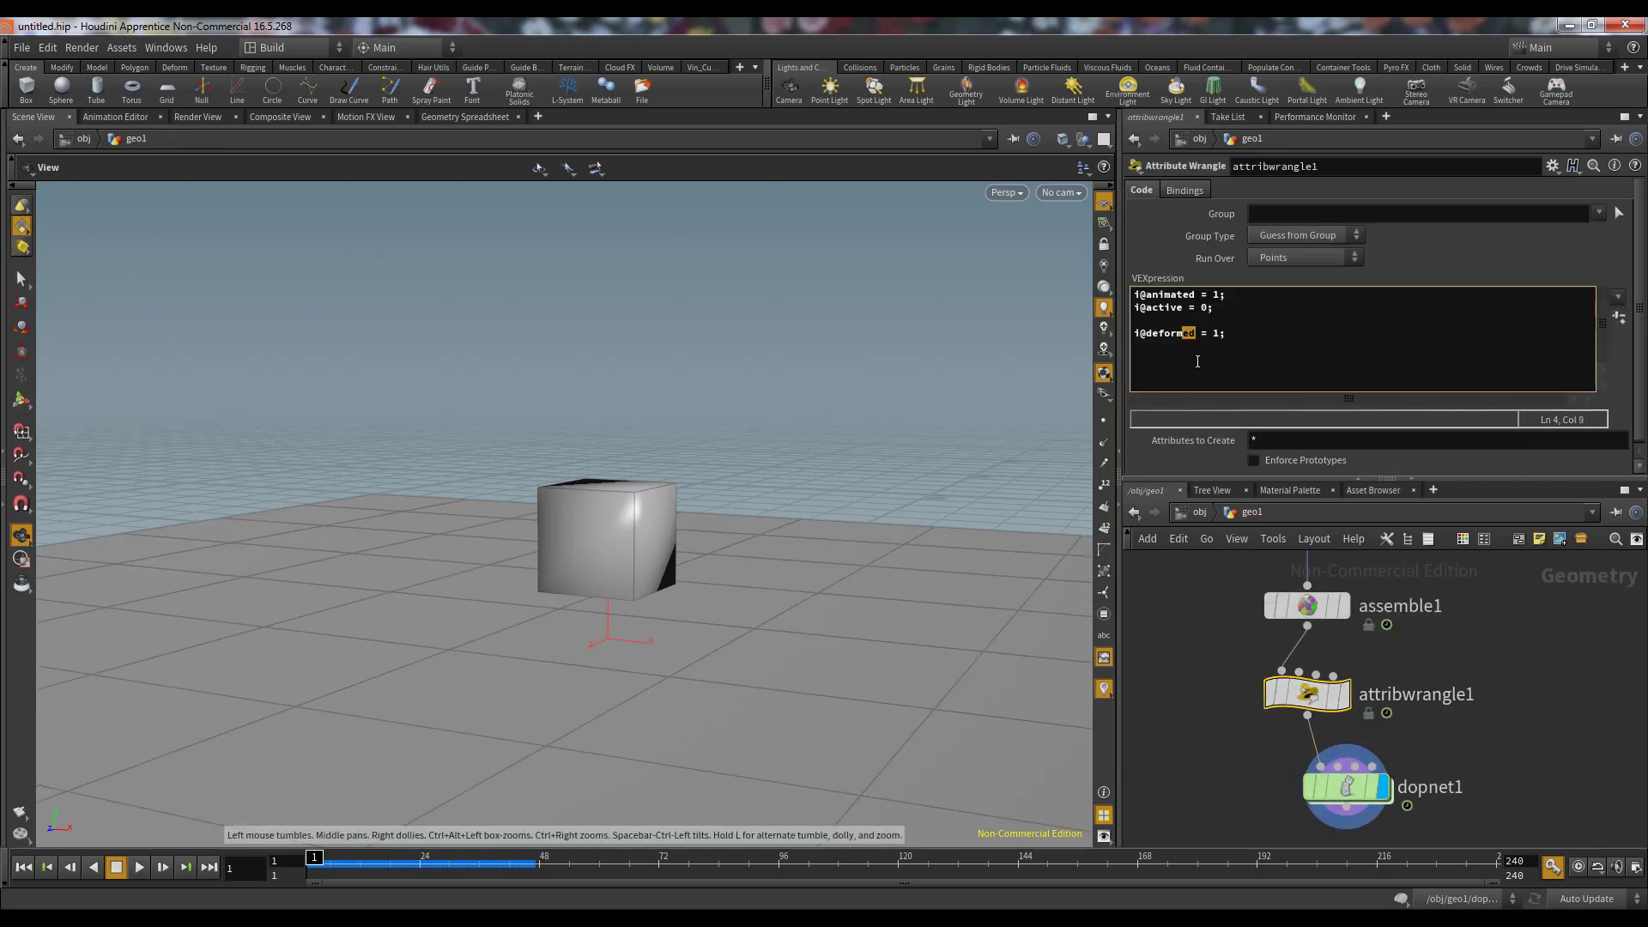
pyautogui.write('ing')
pyautogui.press('Delete')
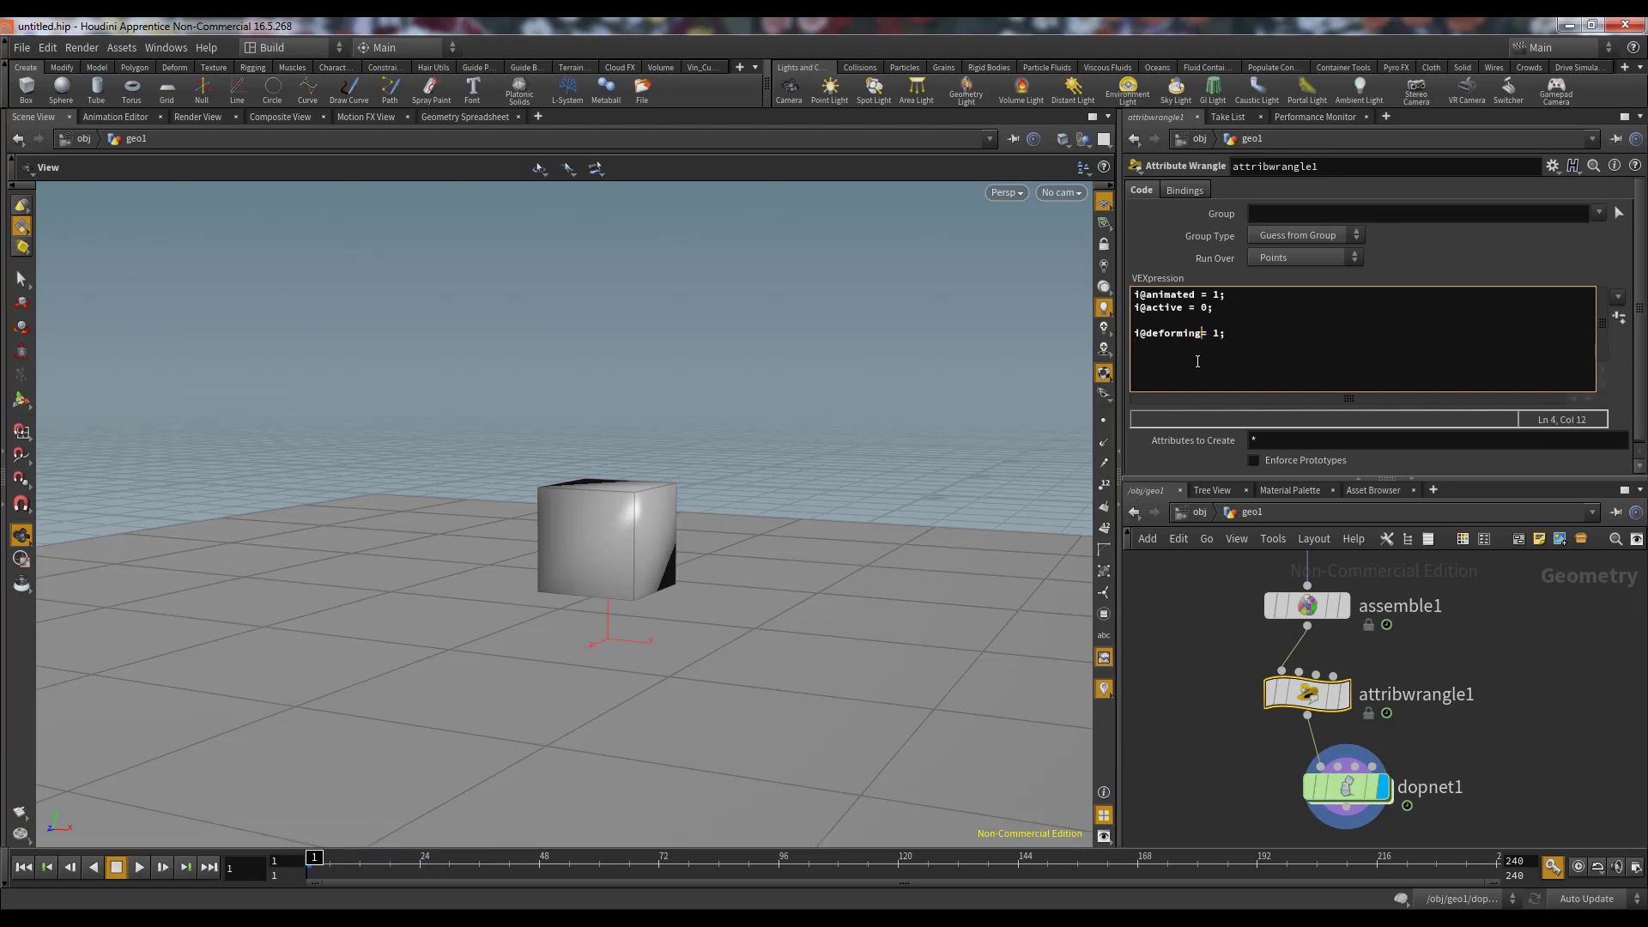
pyautogui.moveTo(1605, 796); pyautogui.dragTo(1433, 752, button='middle')
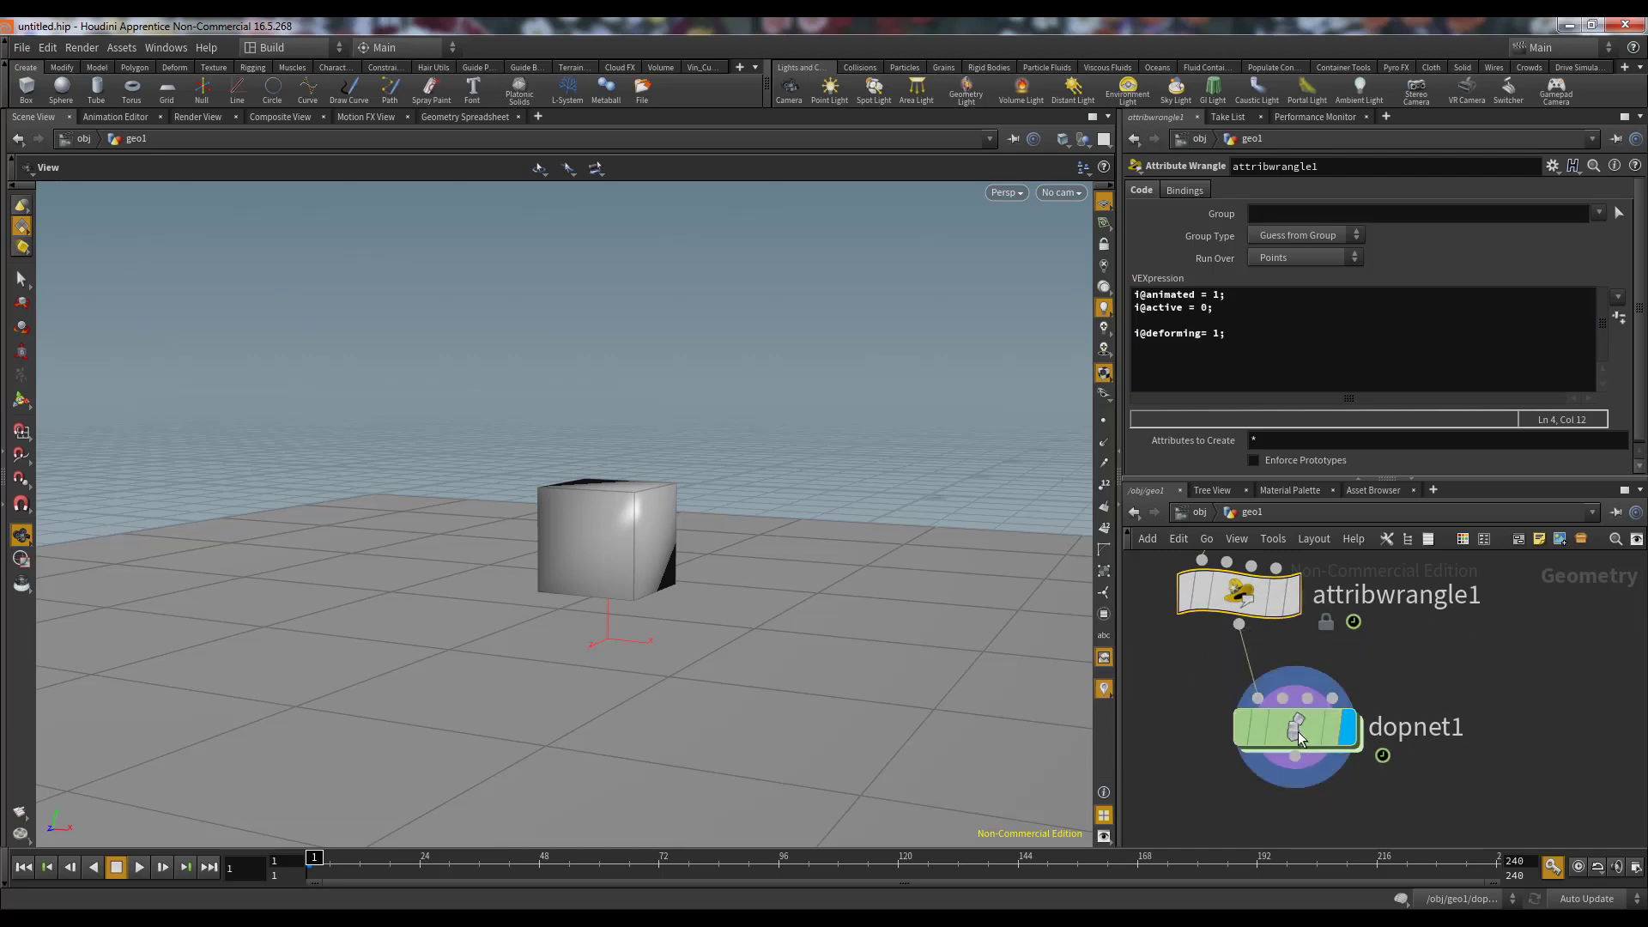
# Turn off attribute overwriting on rbdpackedobject1 inside dopnet1
pyautogui.doubleClick(1313, 630)
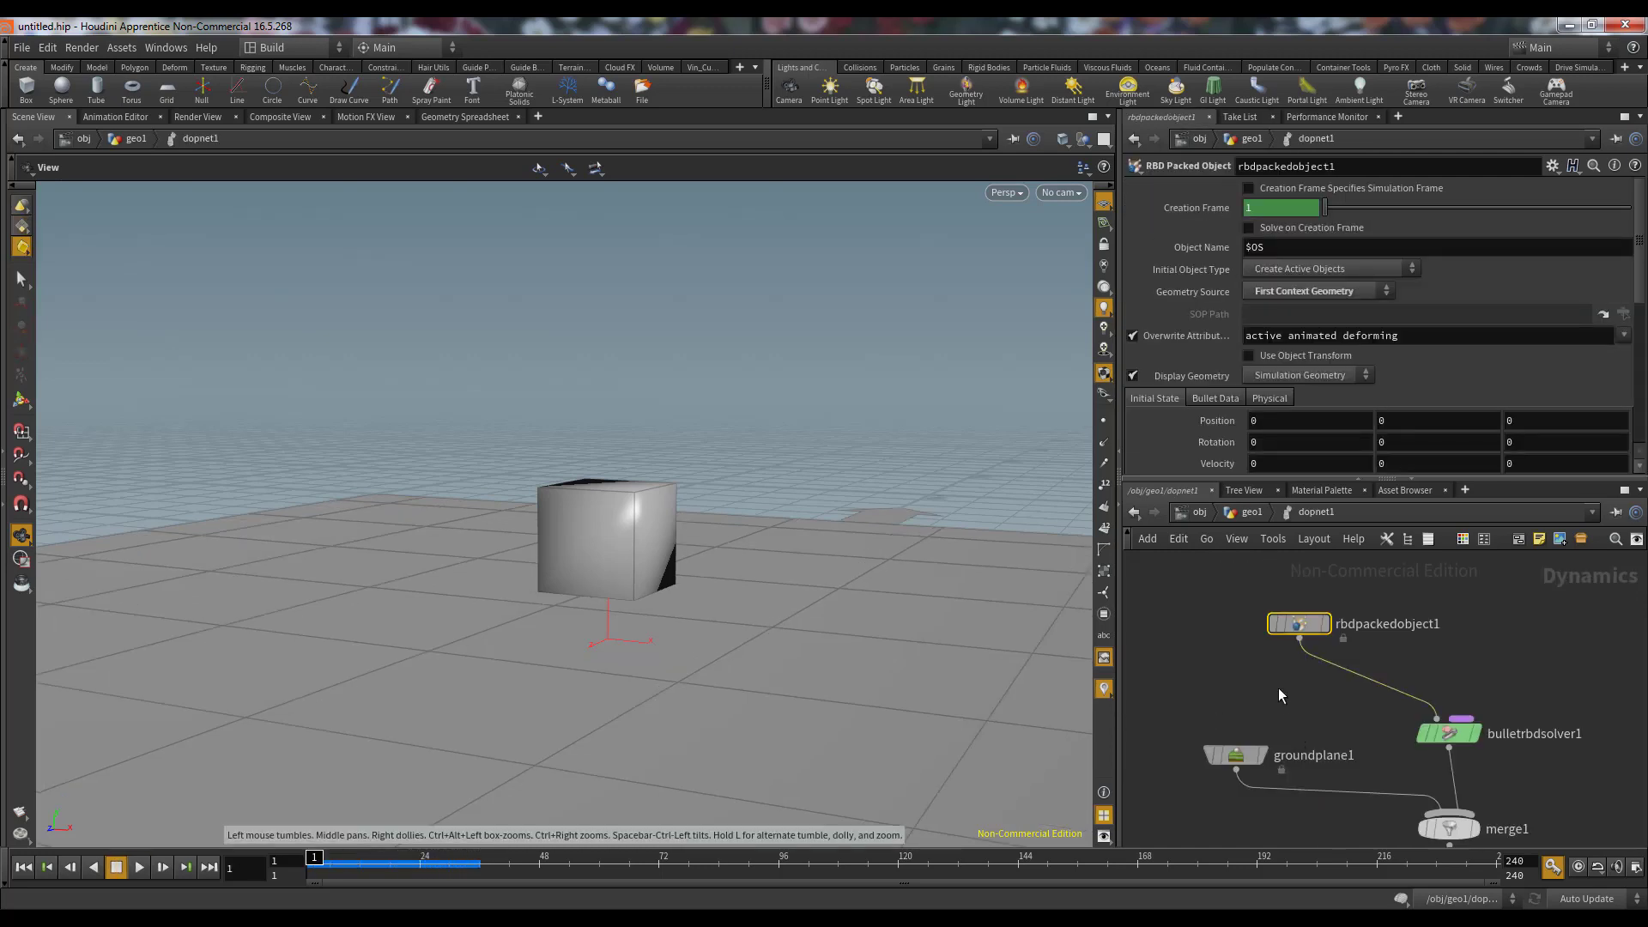
pyautogui.press('u')
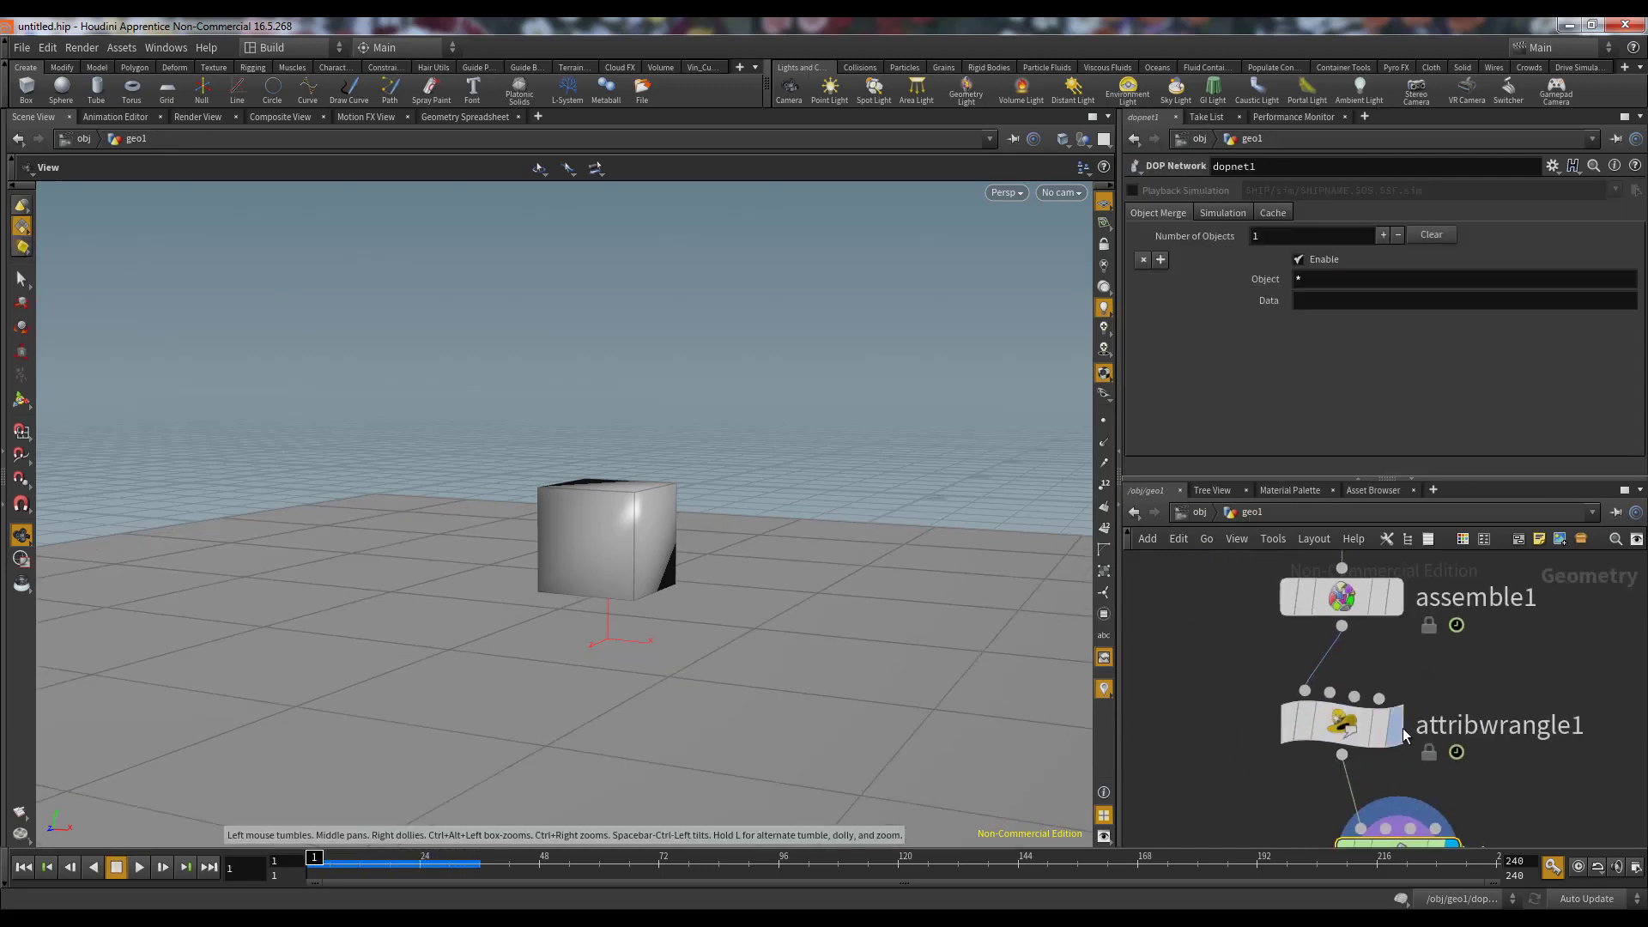
pyautogui.moveTo(1321, 729)
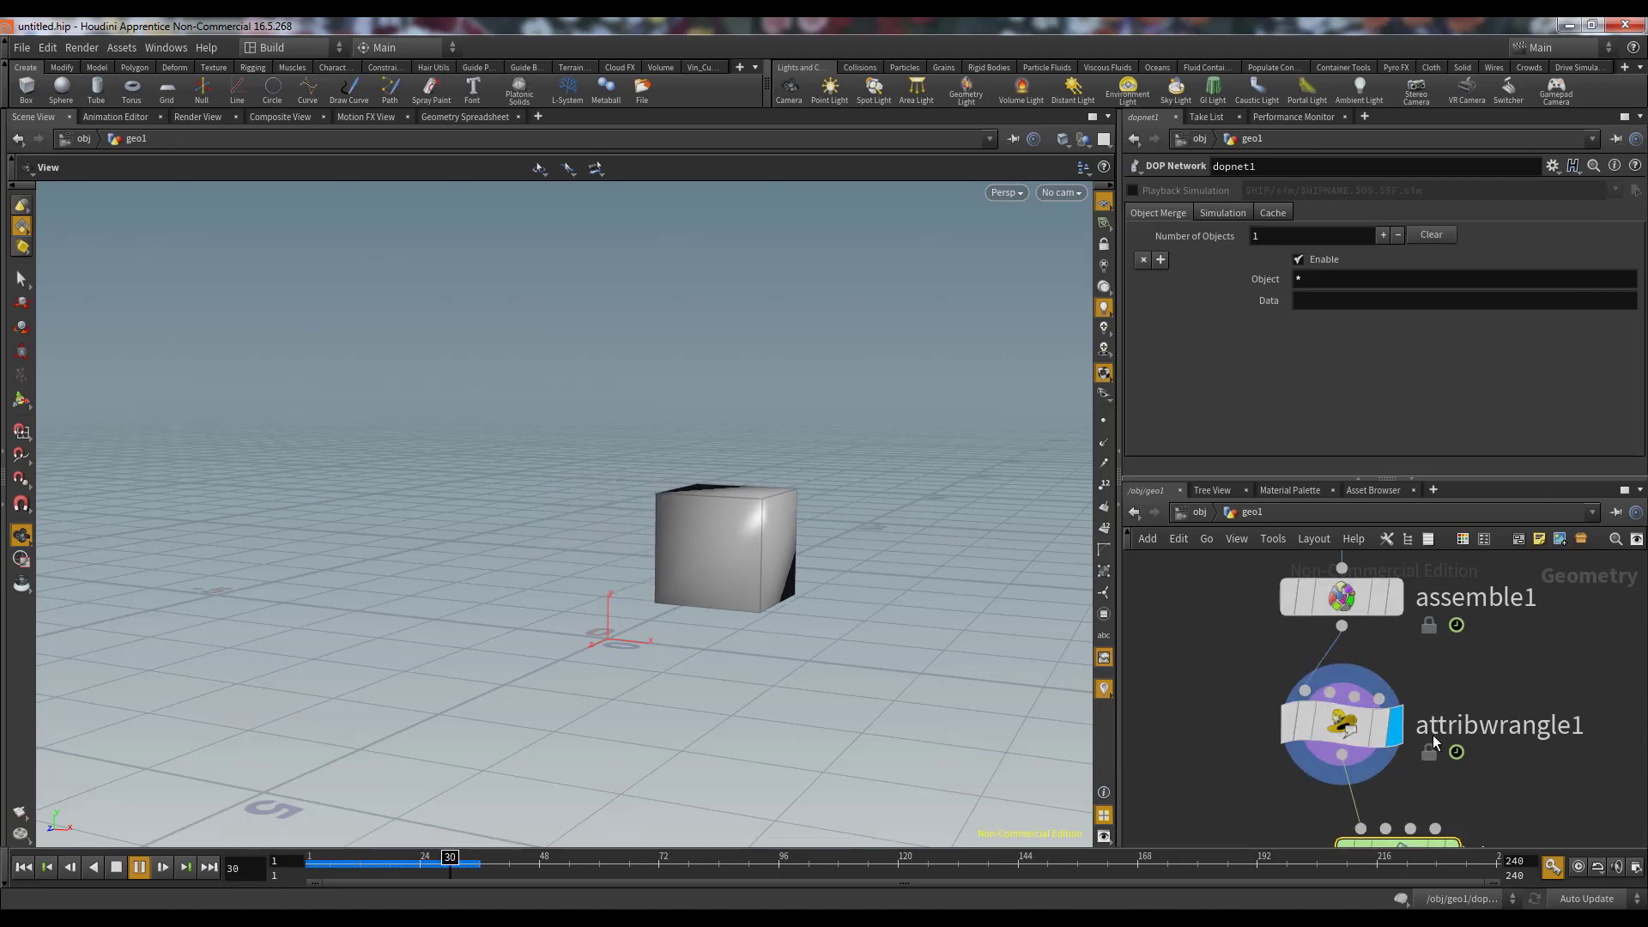
pyautogui.moveTo(1532, 755); pyautogui.dragTo(1536, 719, button='middle')
pyautogui.doubleClick(1385, 785)
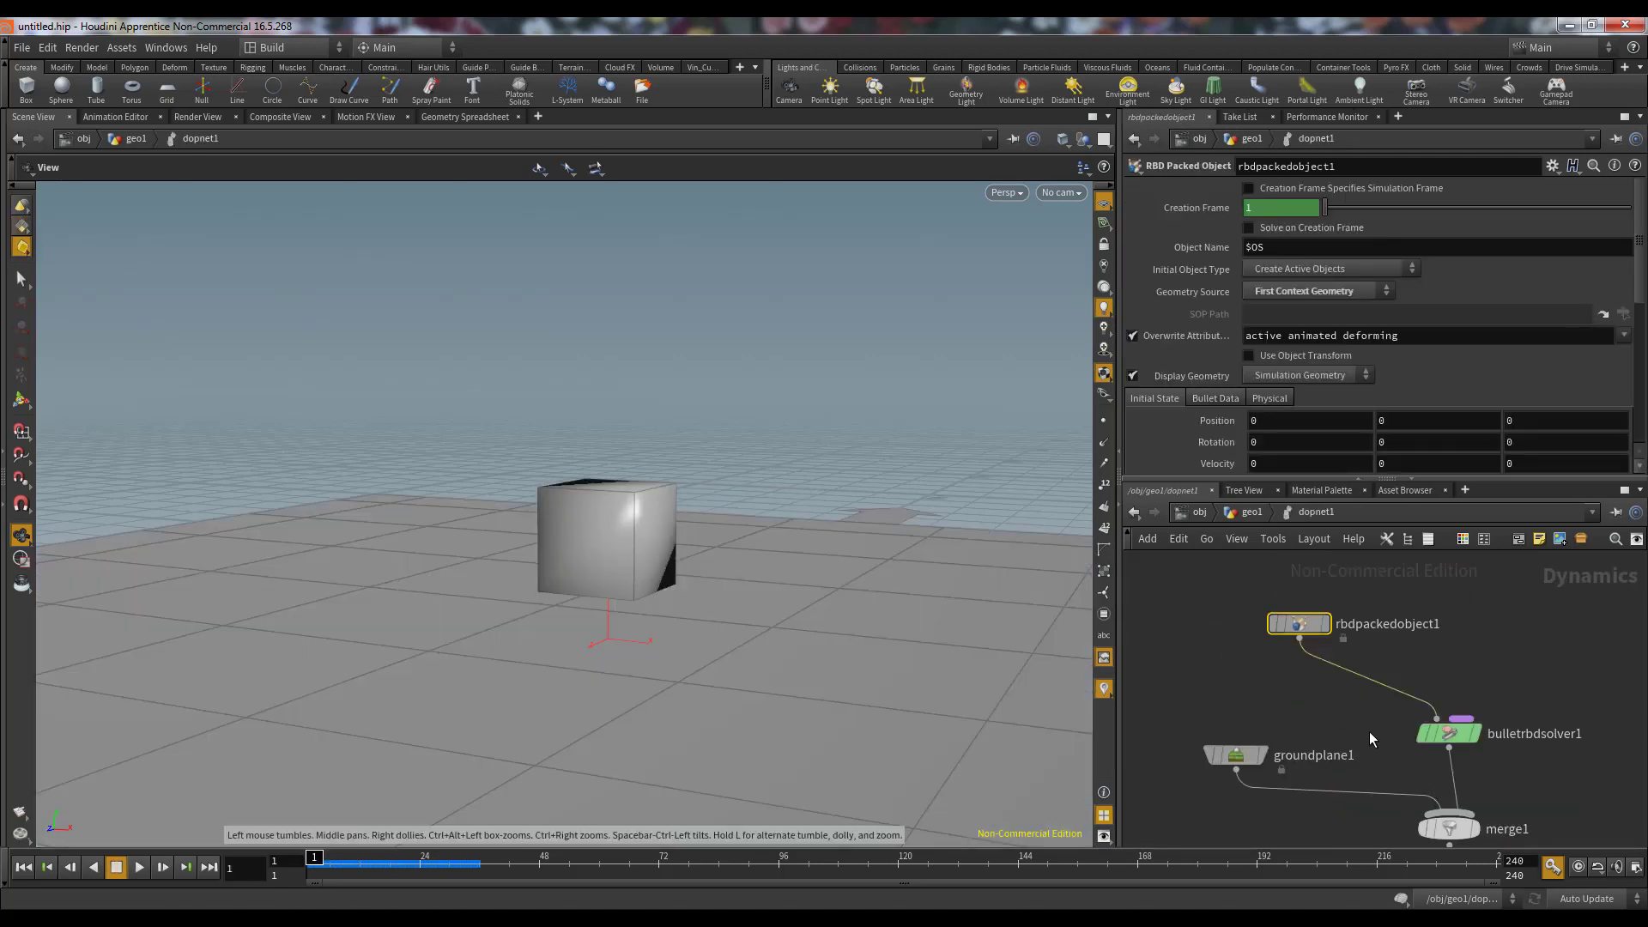
pyautogui.click(1132, 335)
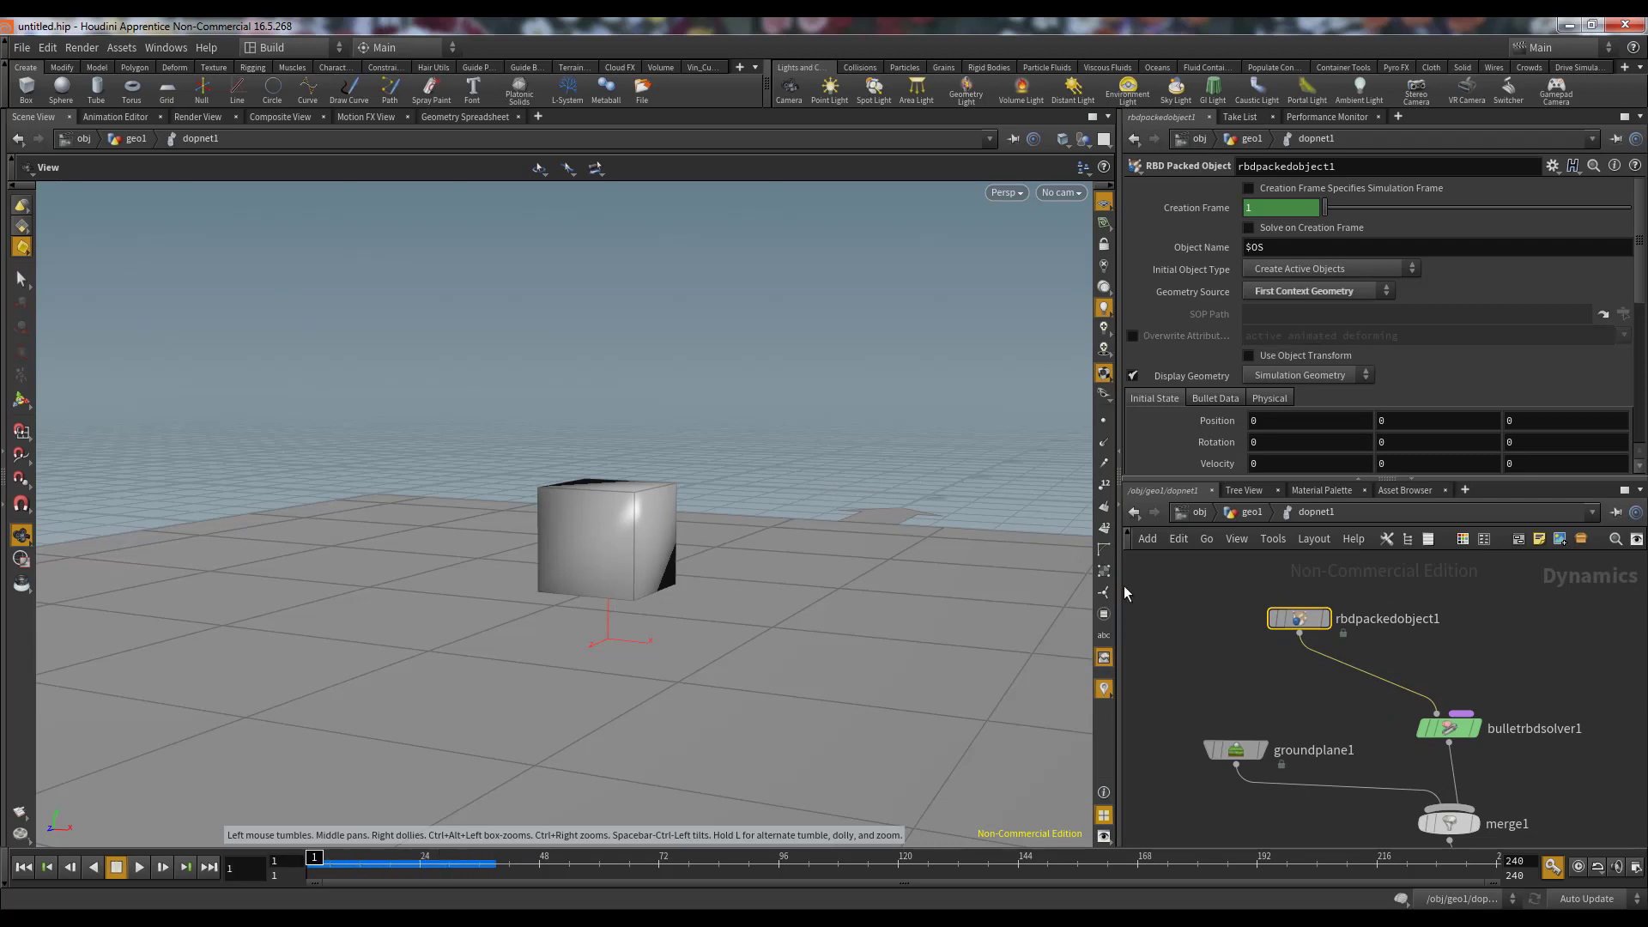
# Change animated to 0 in attribwrangle1's code and play the sim in dopnet1
pyautogui.click(1239, 520)
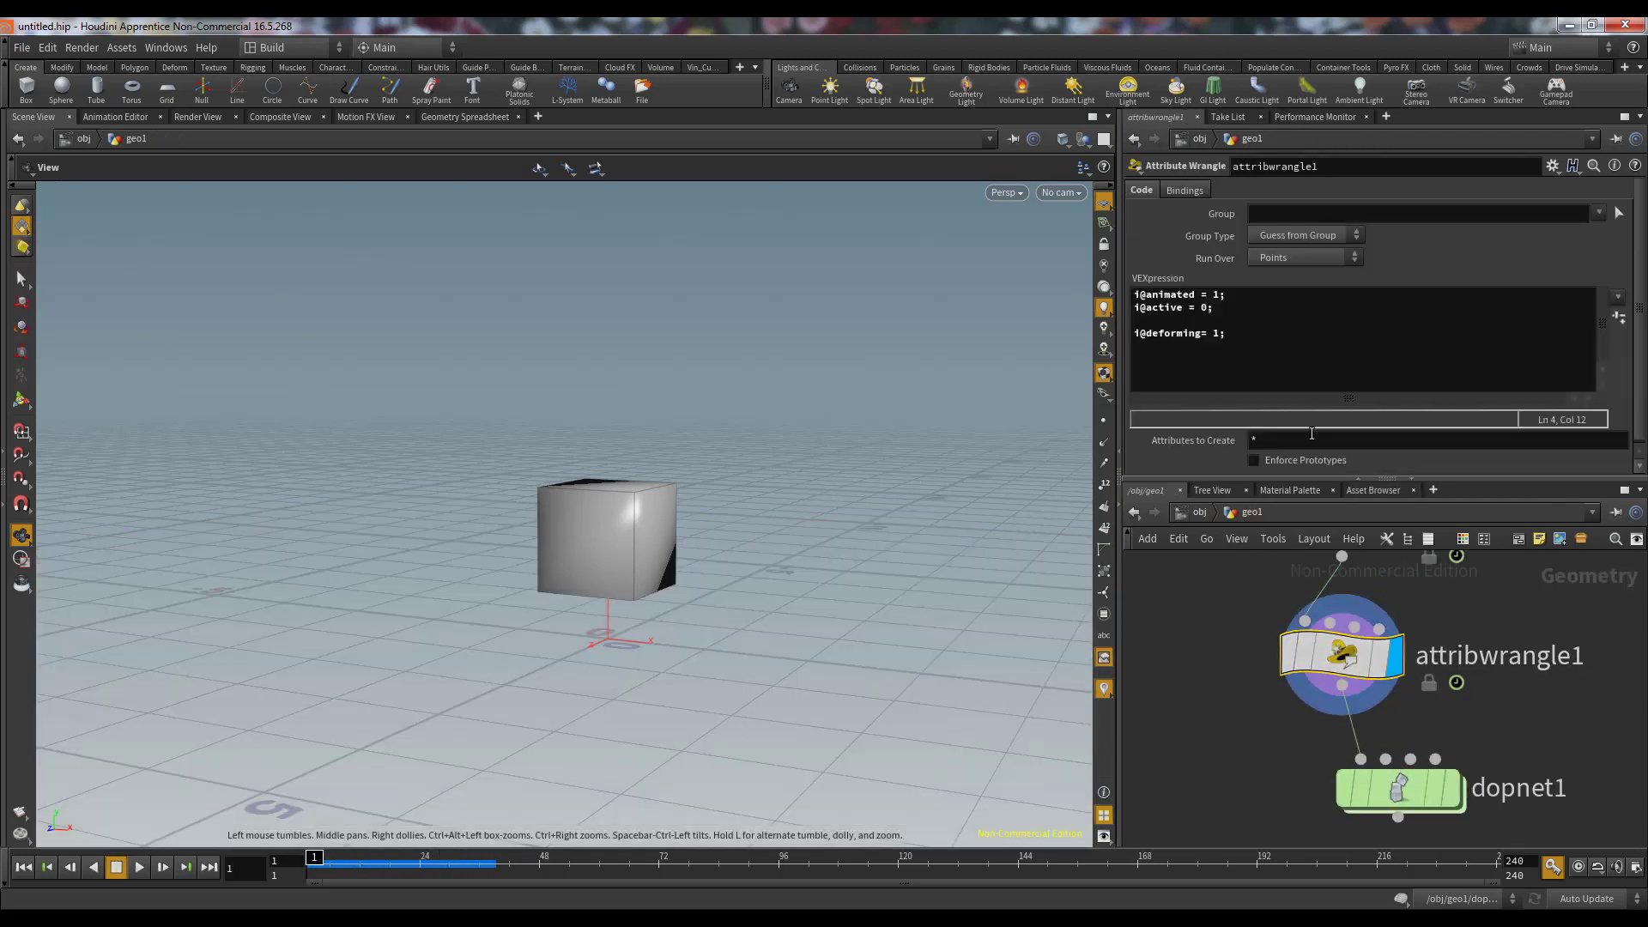
pyautogui.click(1216, 295)
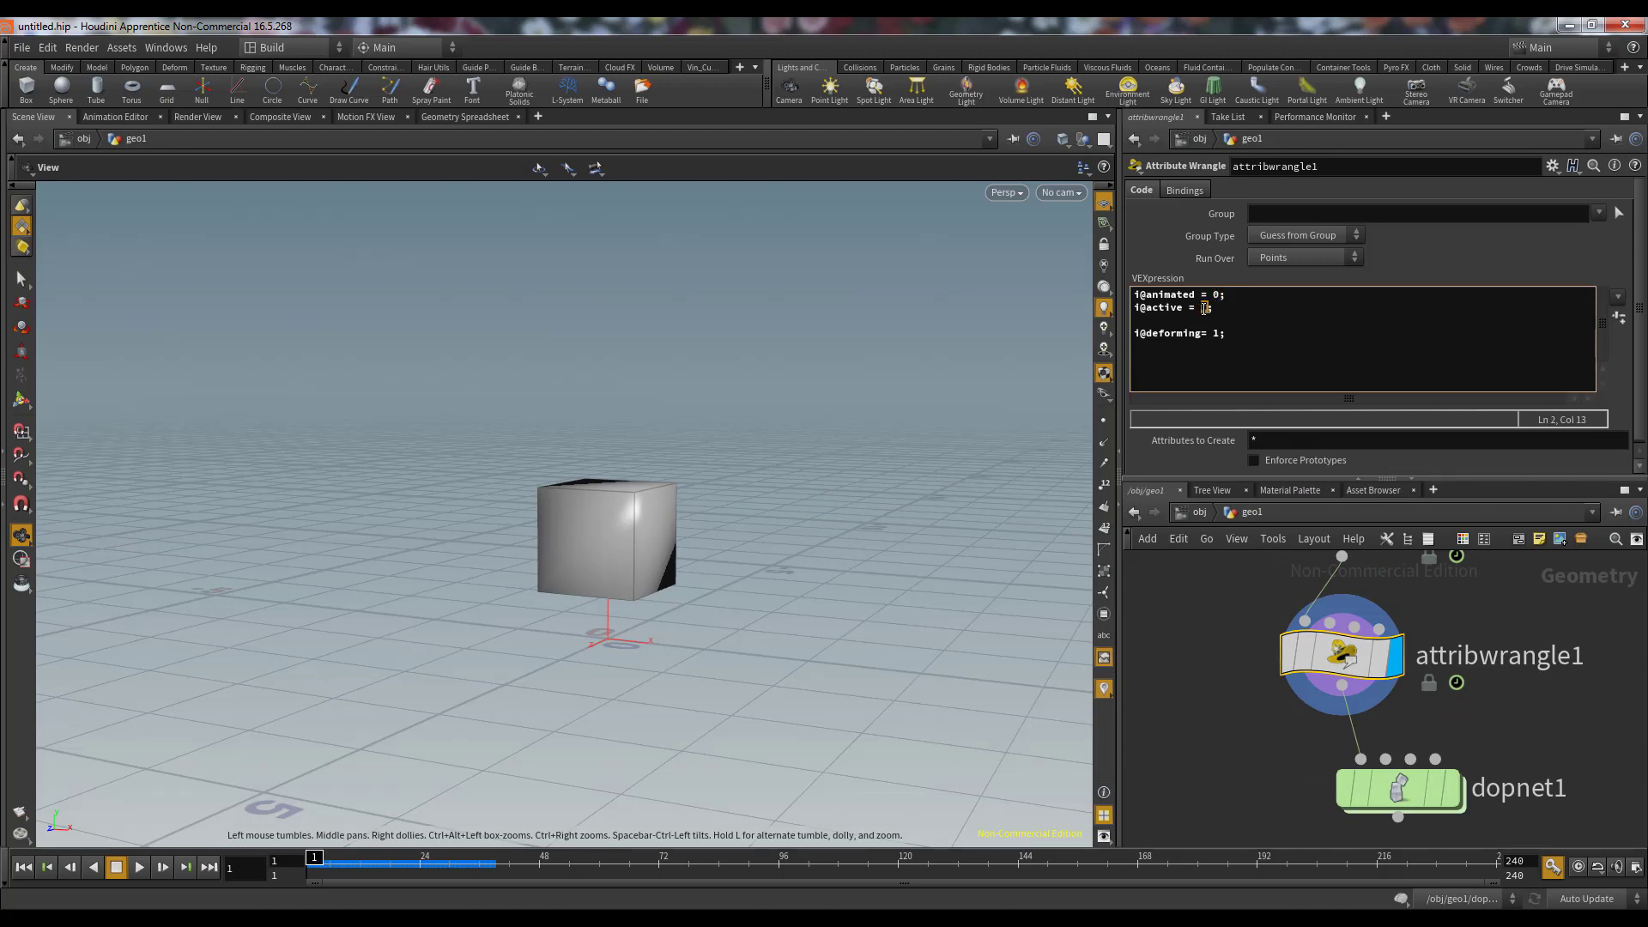
pyautogui.doubleClick(1373, 735)
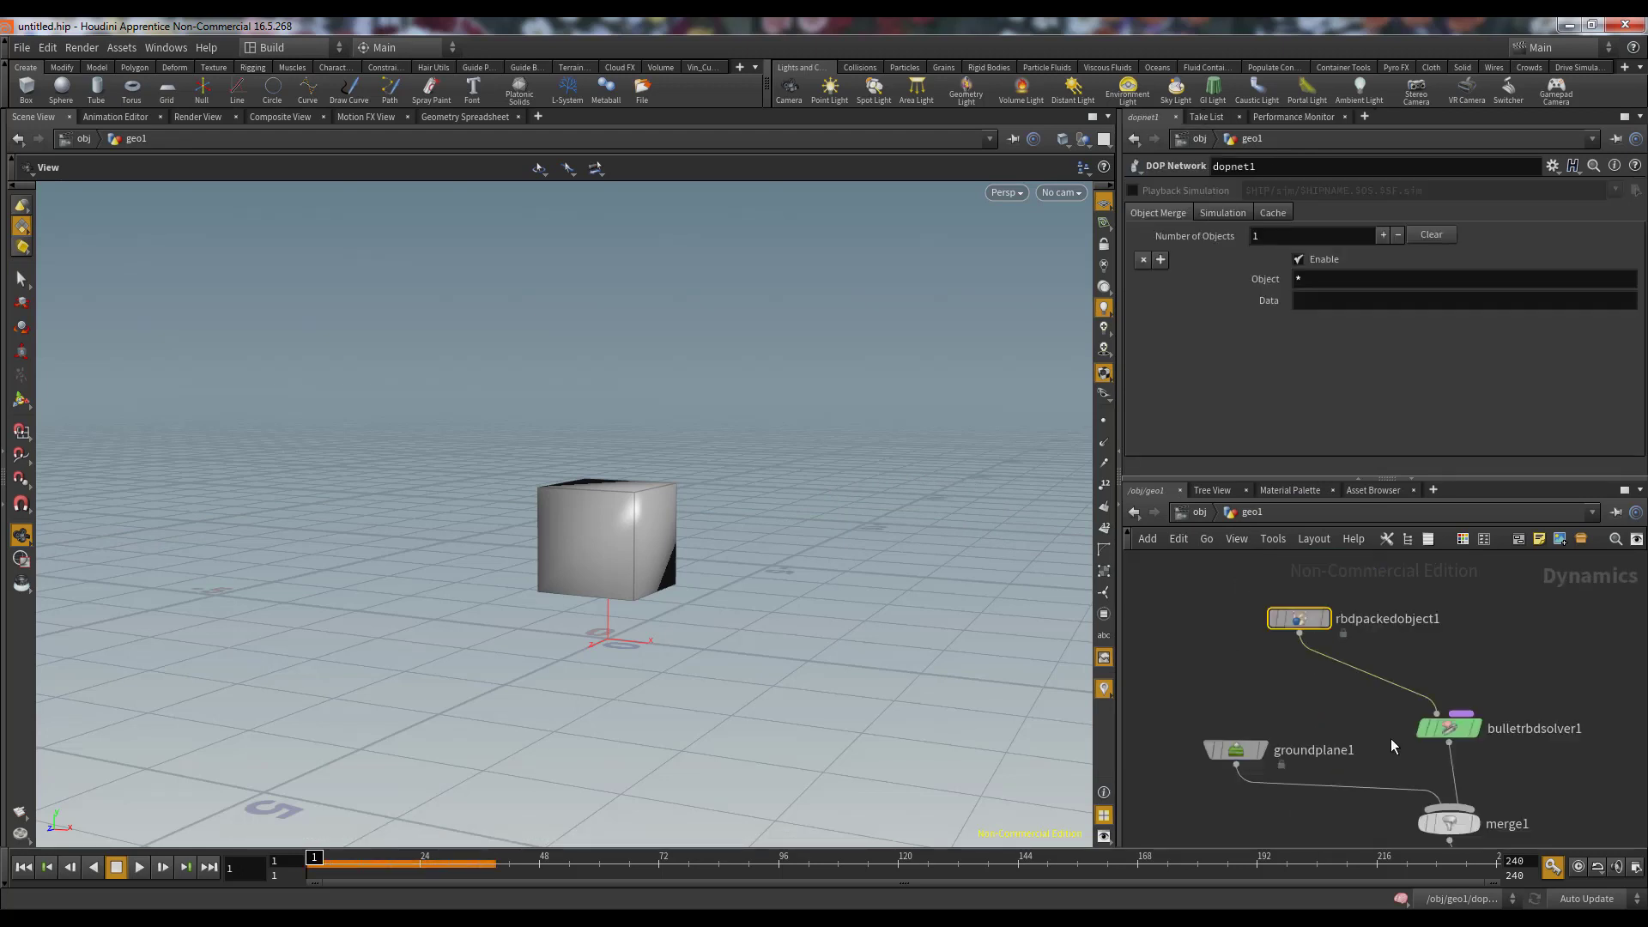
pyautogui.press('Up')
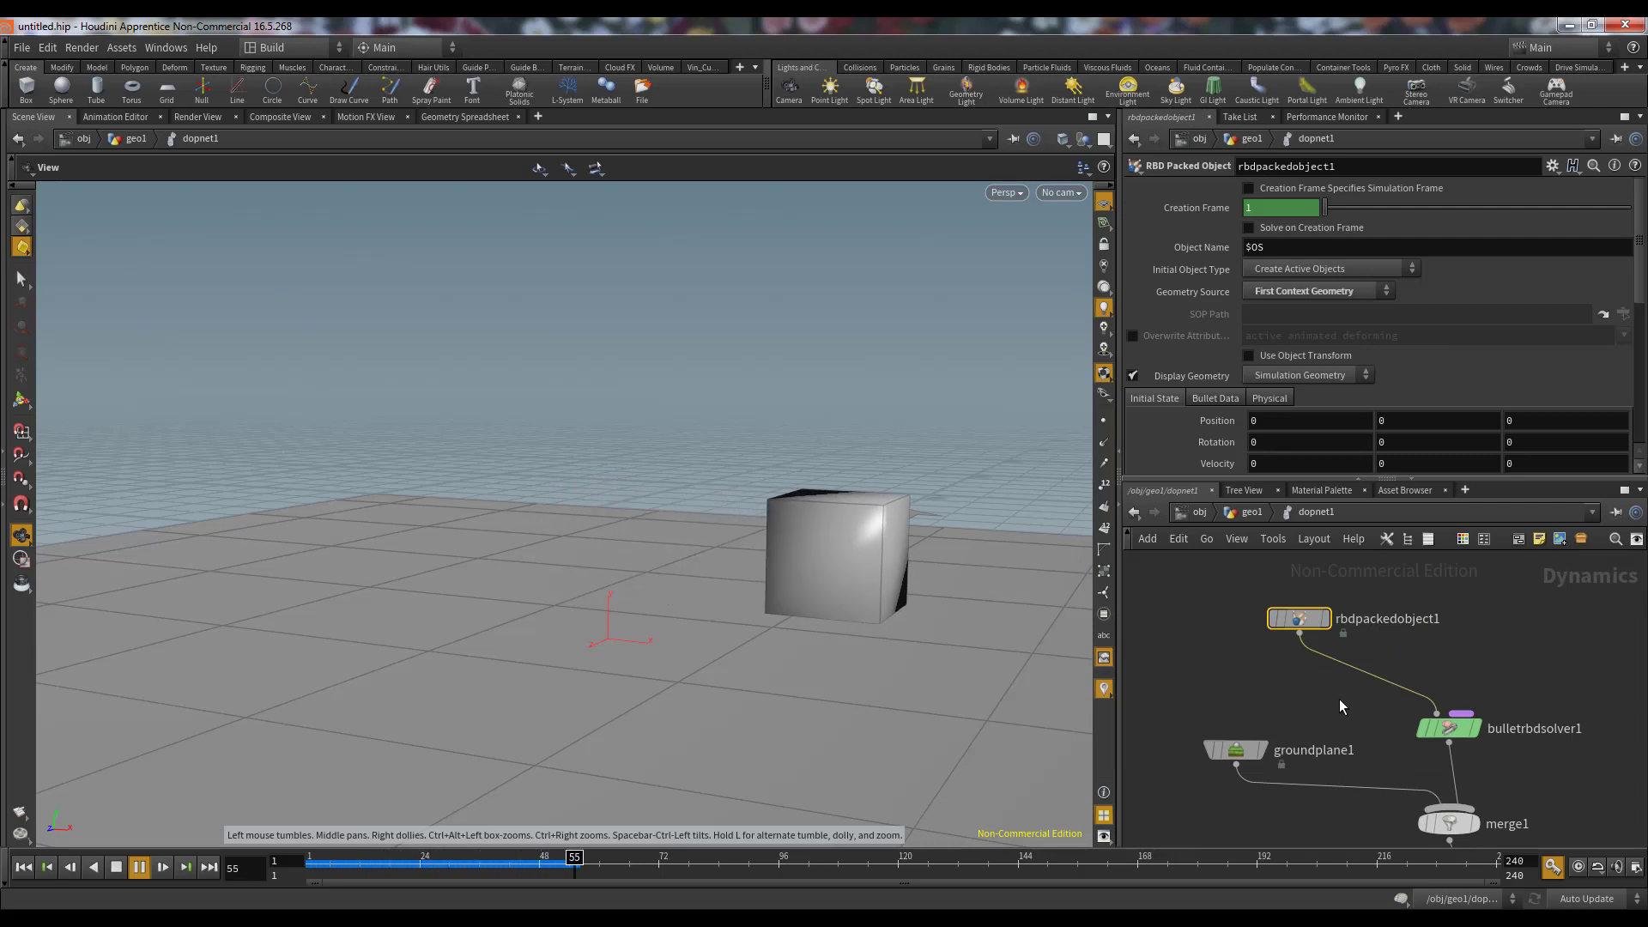
pyautogui.press('u')
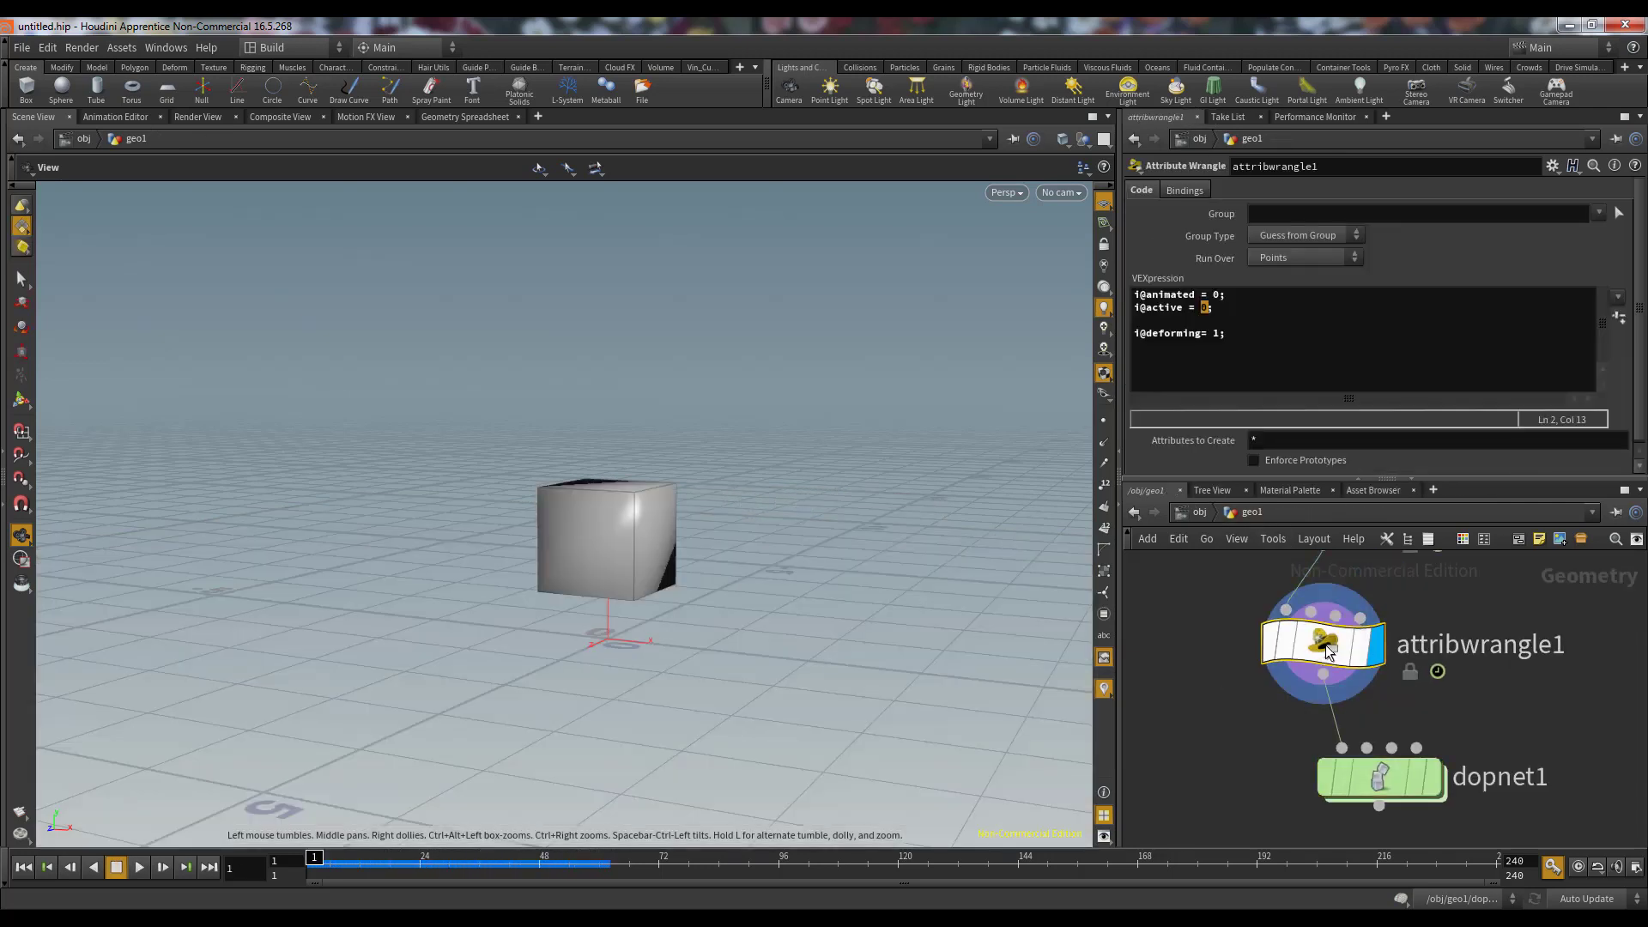
# Insert attribwrangle1 onto the wire between assemble1 and dopnet1
pyautogui.click(1216, 294)
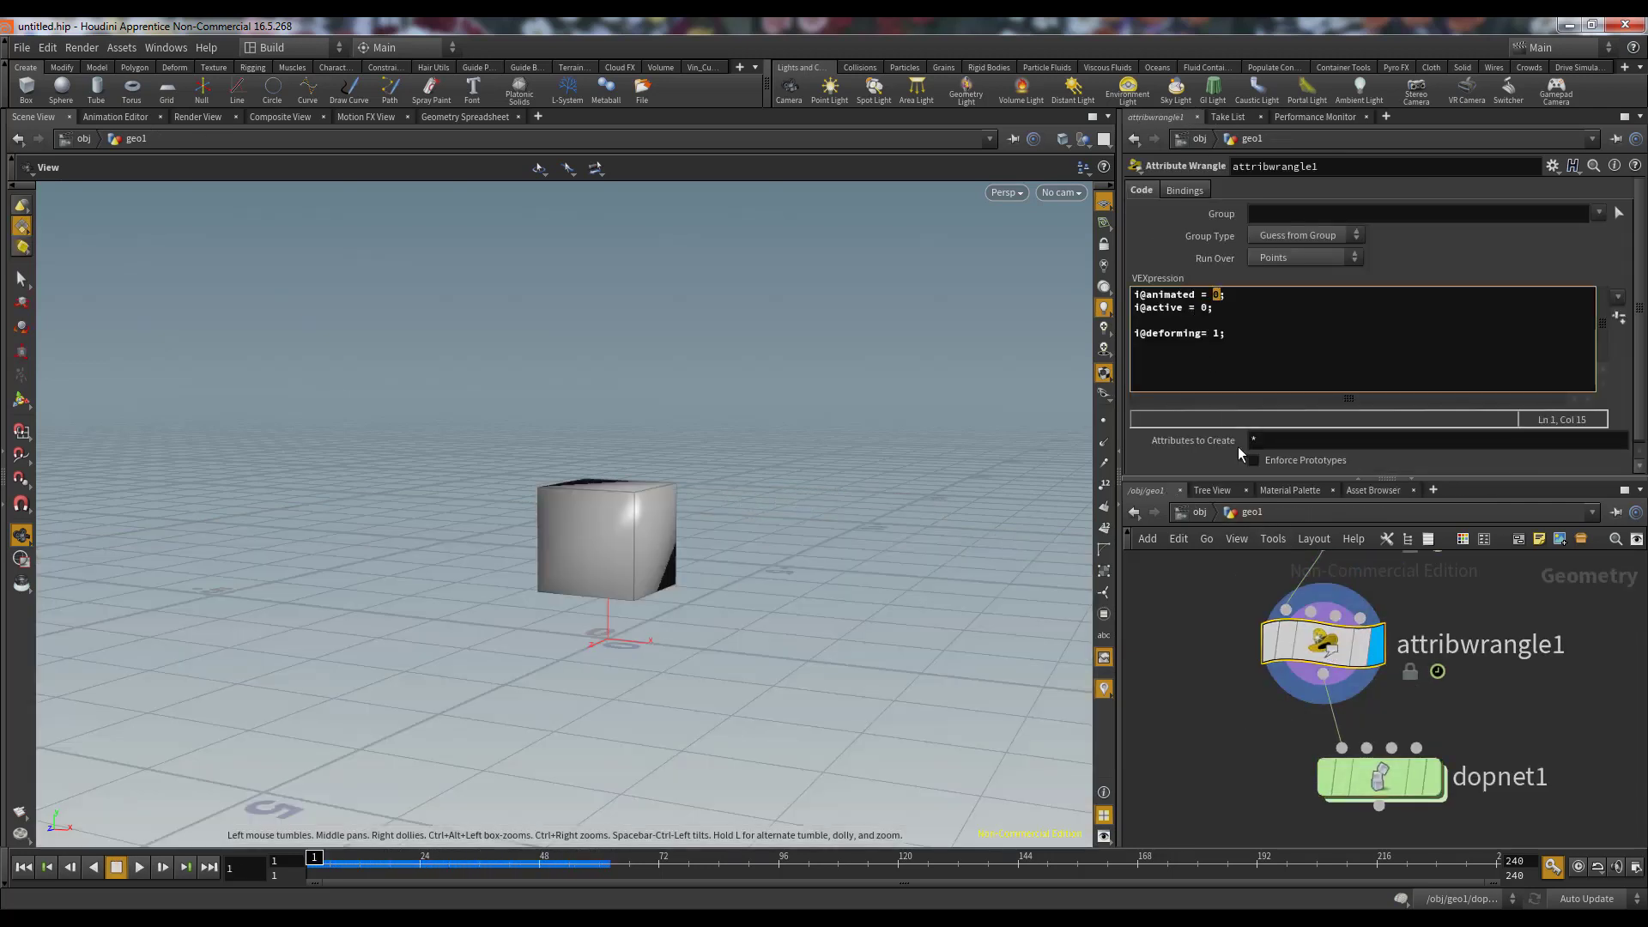
pyautogui.moveTo(1238, 698); pyautogui.dragTo(1231, 651, button='middle')
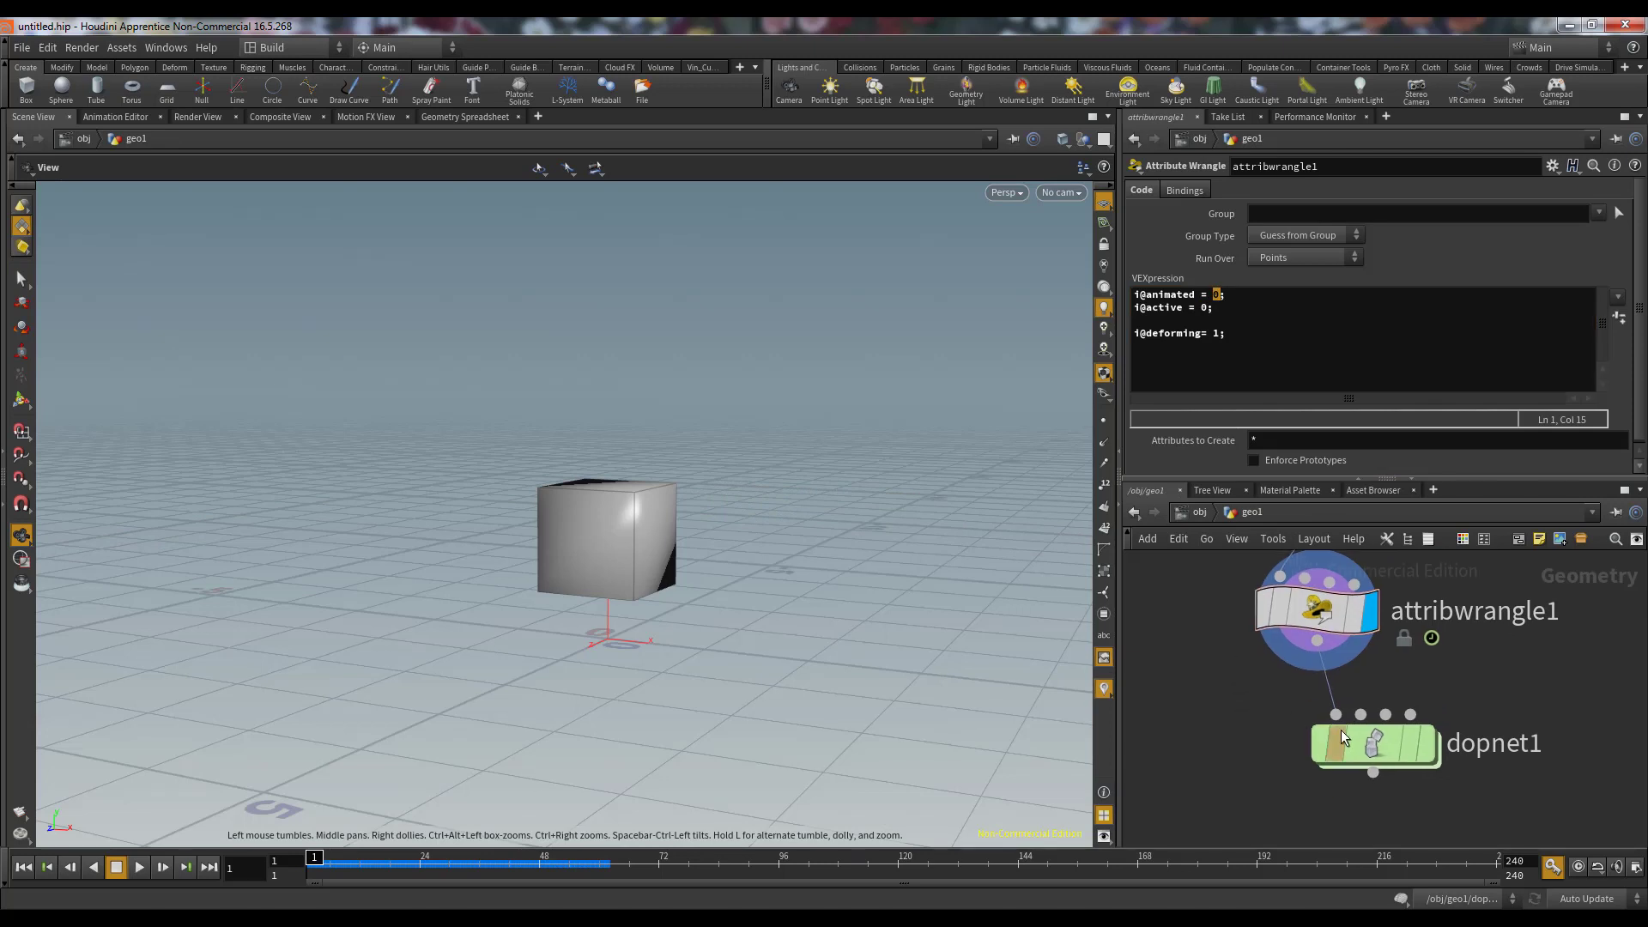
pyautogui.moveTo(1373, 743); pyautogui.dragTo(1394, 789)
pyautogui.scroll(-3, 1461, 672)
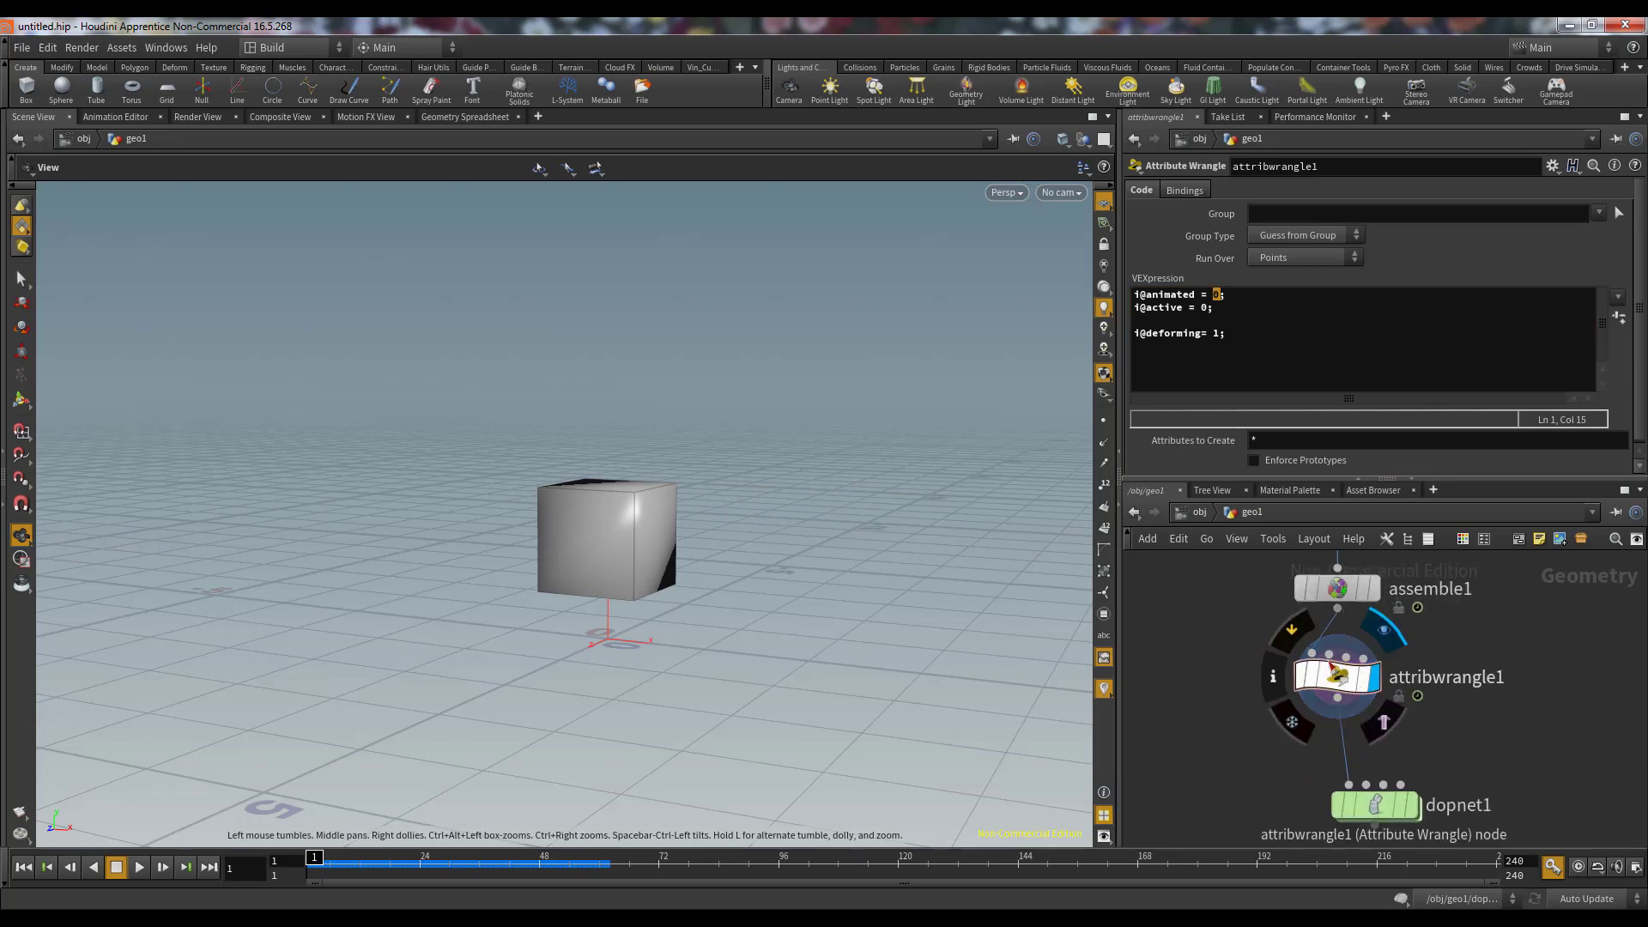
pyautogui.moveTo(1343, 717); pyautogui.dragTo(1375, 721)
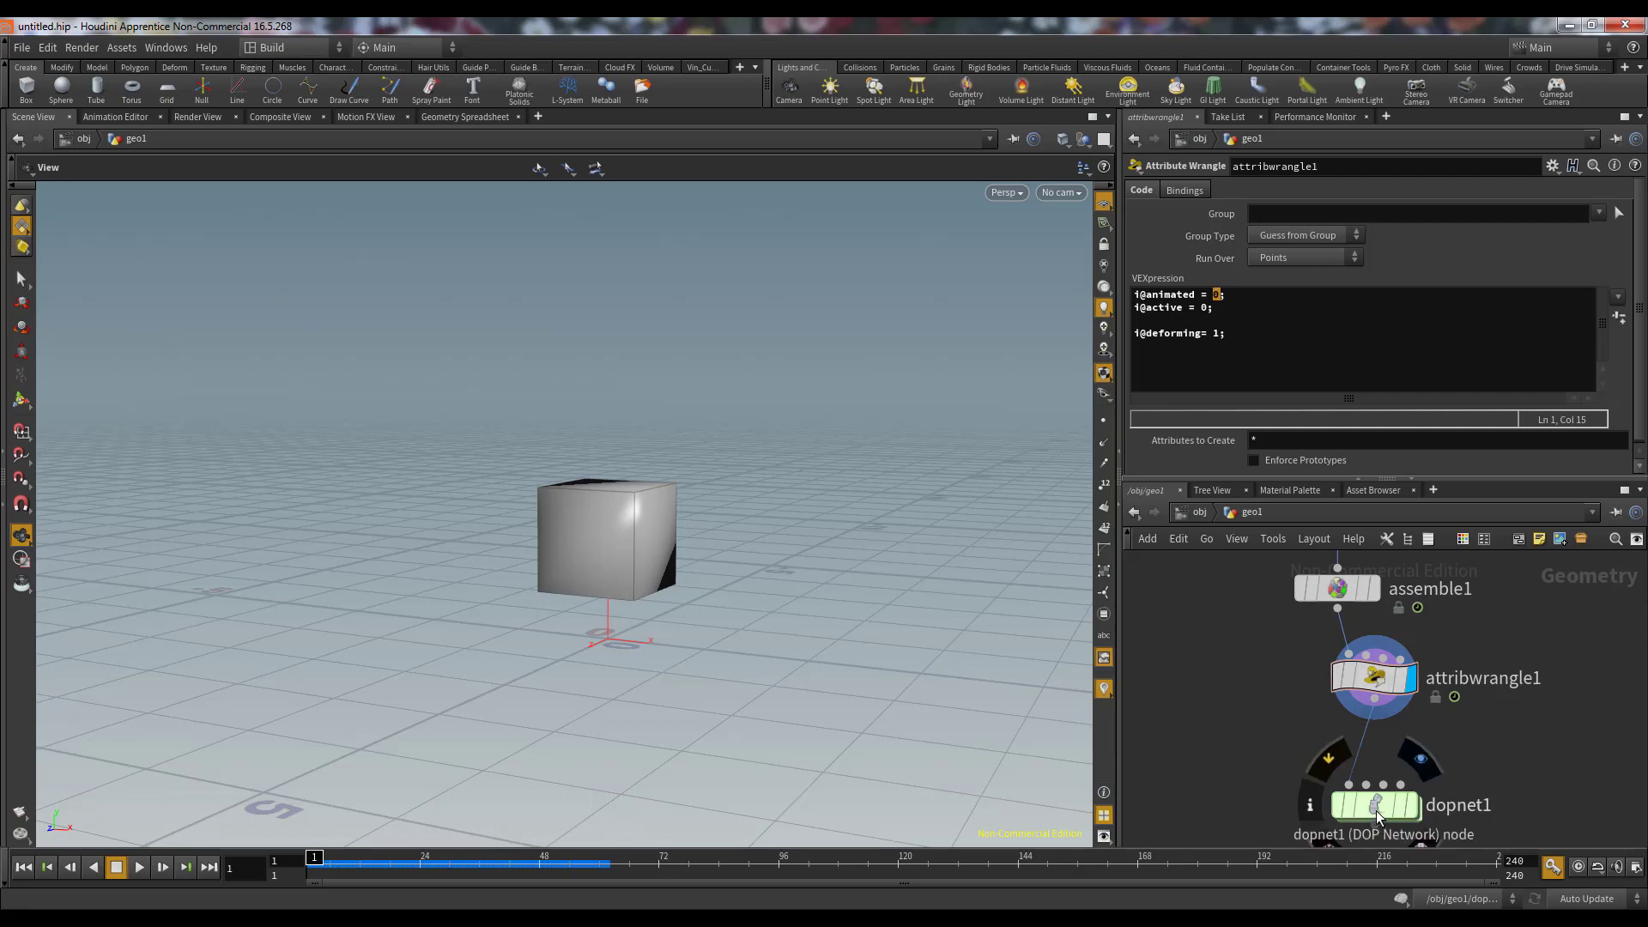
pyautogui.moveTo(1377, 802)
pyautogui.mouseDown()
pyautogui.moveTo(1417, 810)
pyautogui.moveTo(1395, 820)
pyautogui.mouseUp()
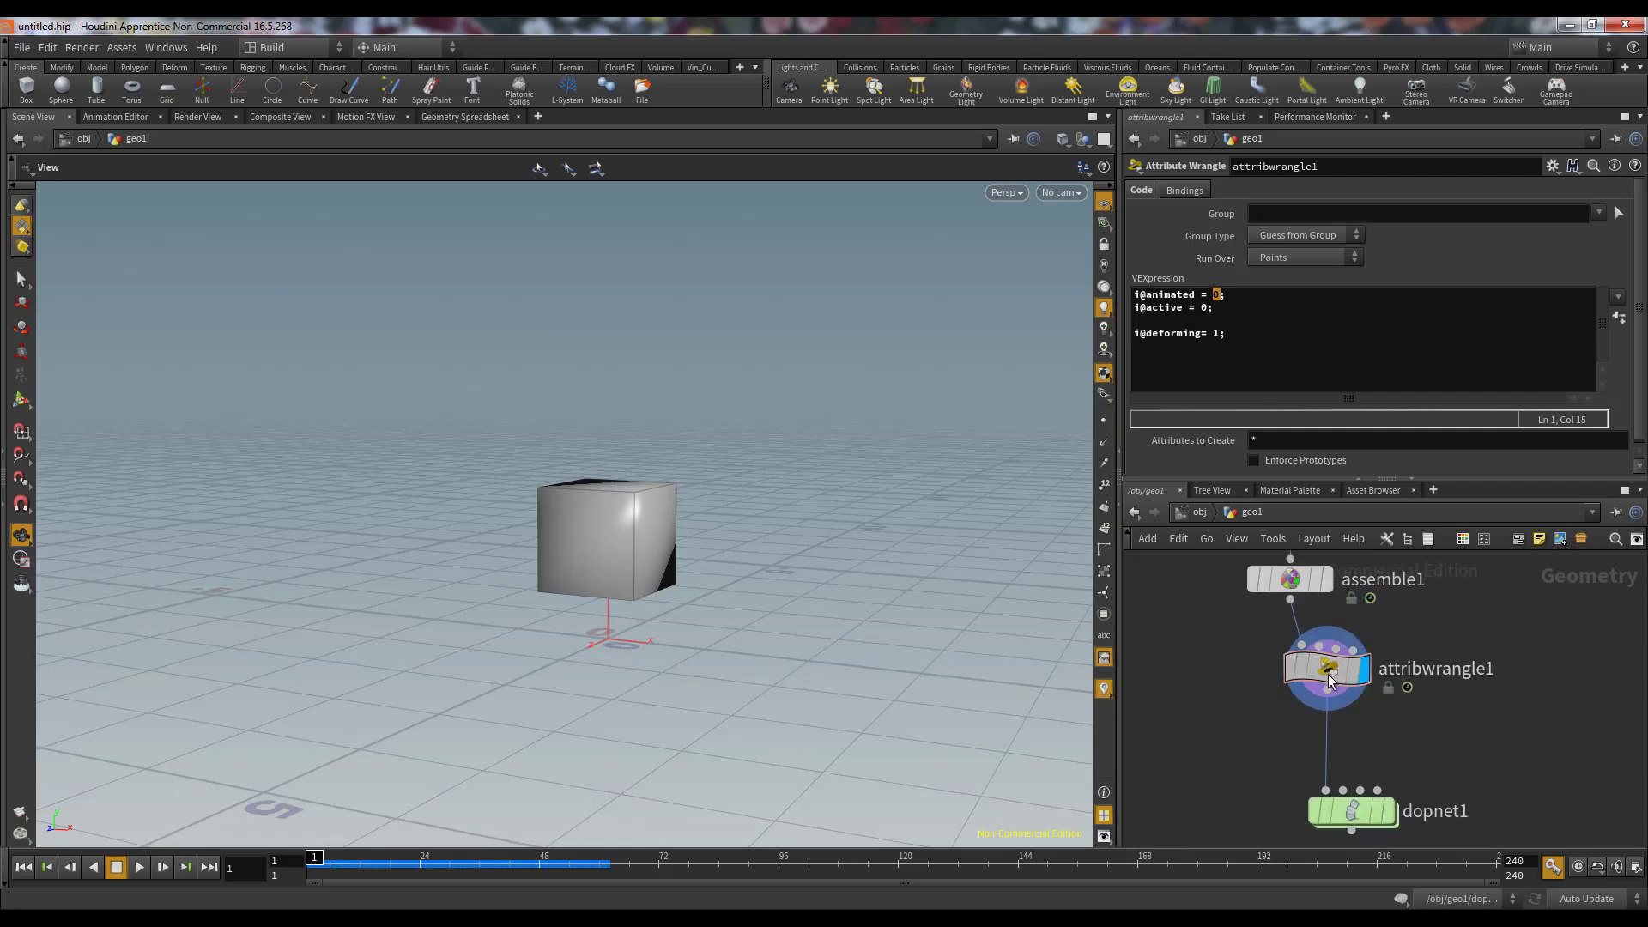
# Set dopnet1 as the displayed node and play the simulation to frame 60
pyautogui.moveTo(1421, 704); pyautogui.dragTo(1432, 678, button='middle')
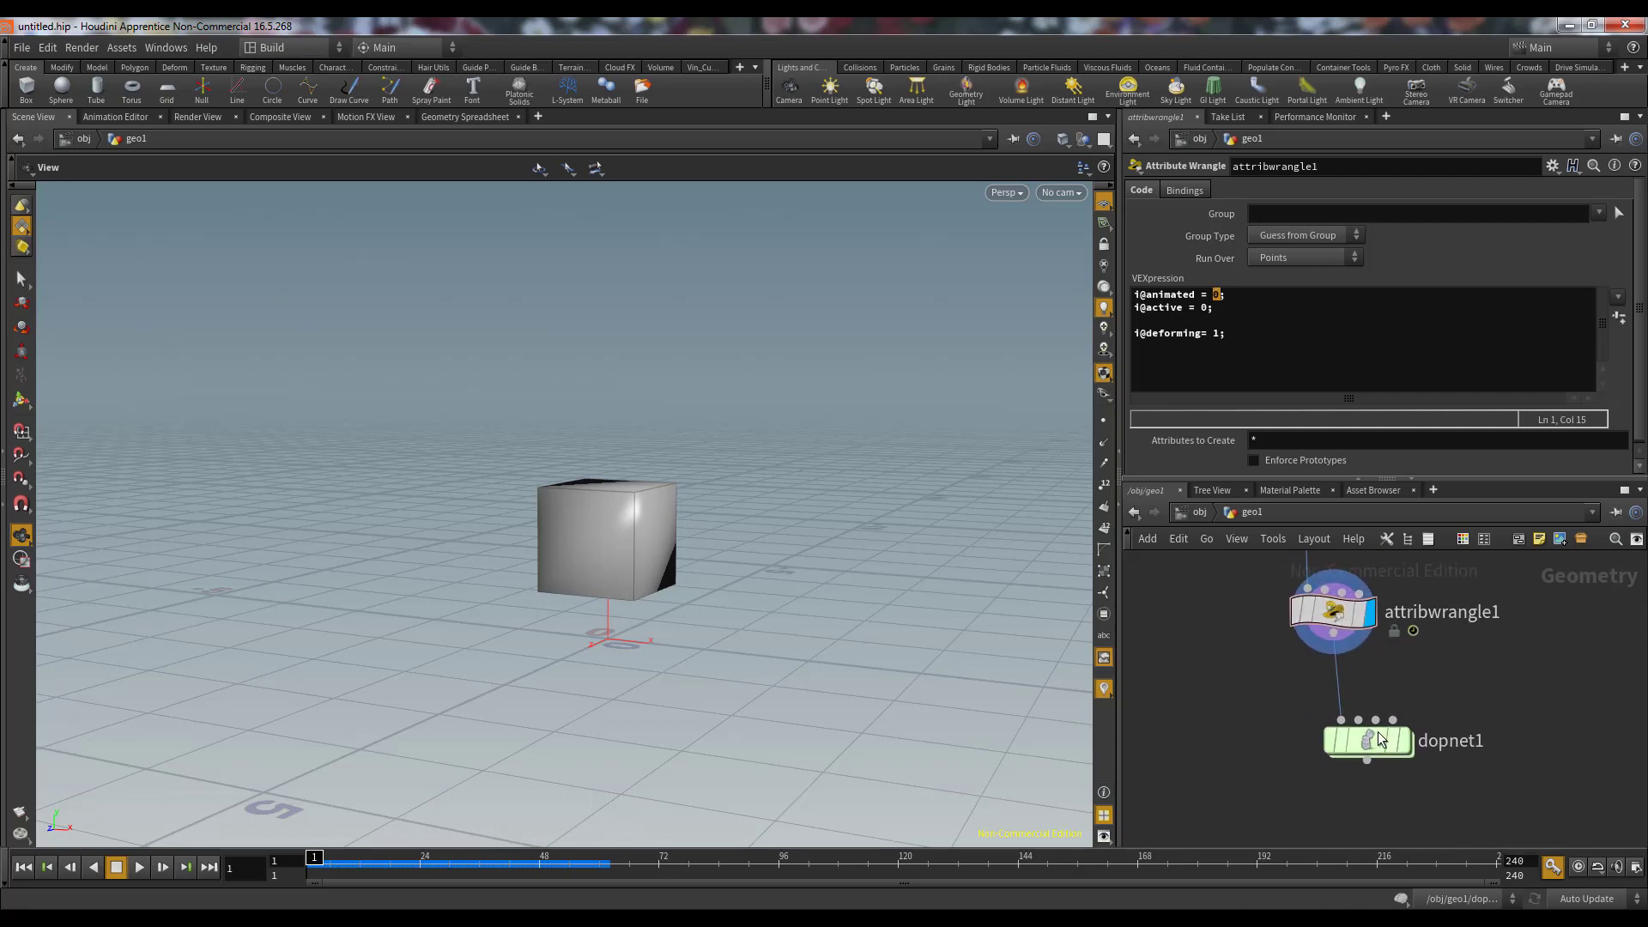
pyautogui.moveTo(1377, 739)
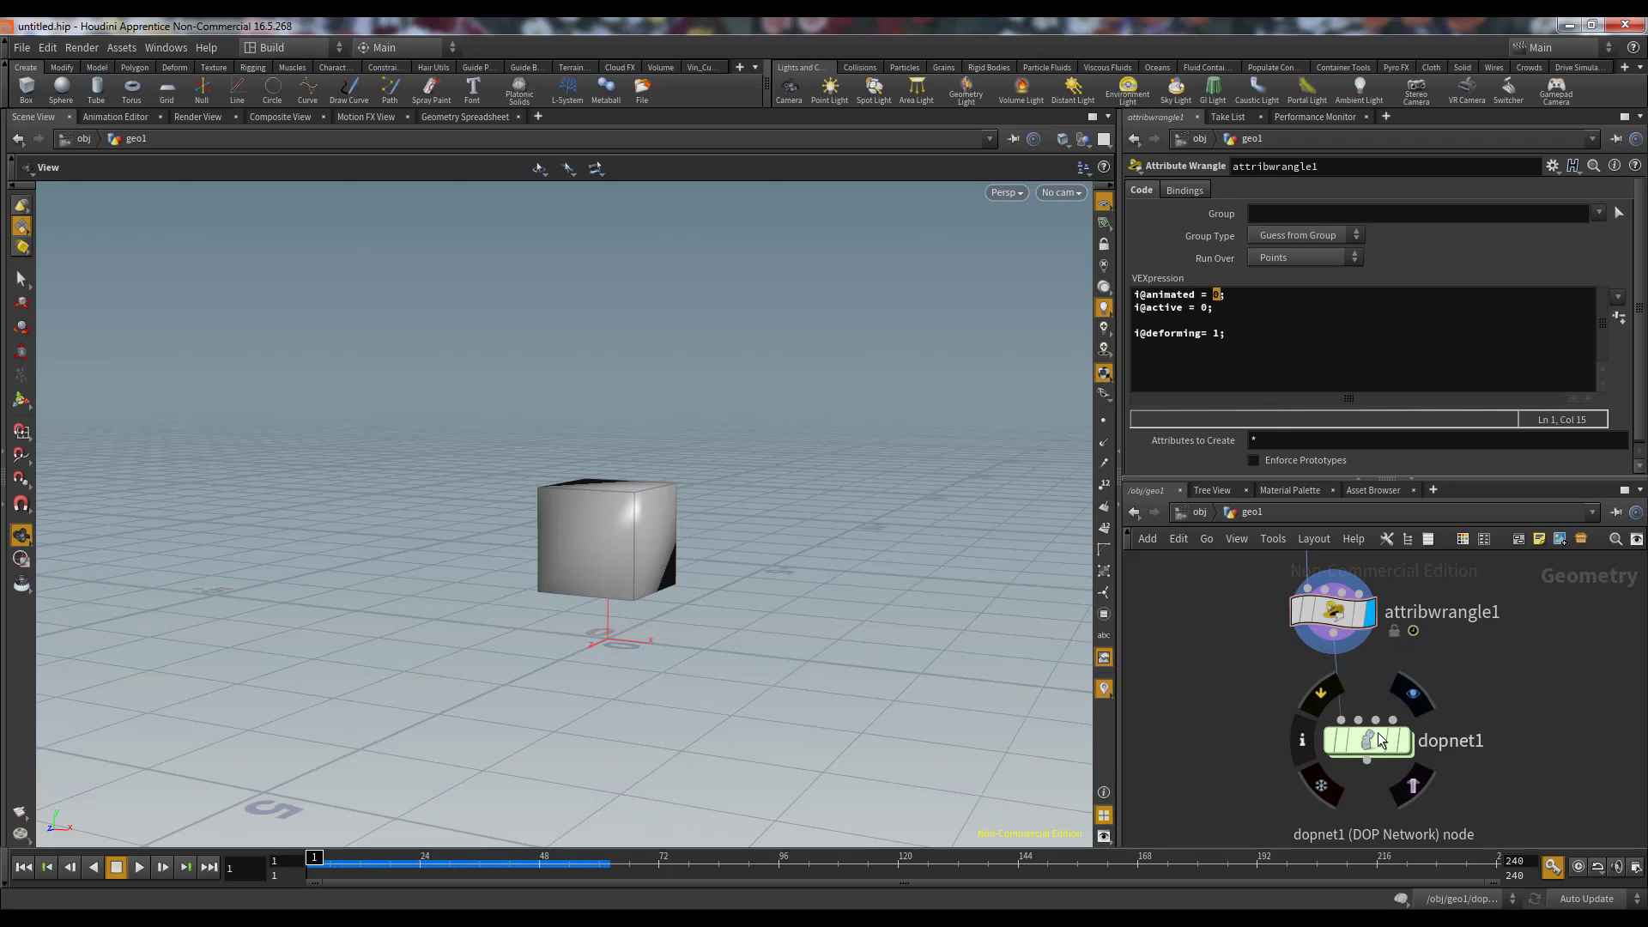
pyautogui.moveTo(1377, 740); pyautogui.dragTo(1433, 786, button='middle')
pyautogui.scroll(-2, 1471, 671)
pyautogui.scroll(2, 1433, 785)
pyautogui.click(1341, 790)
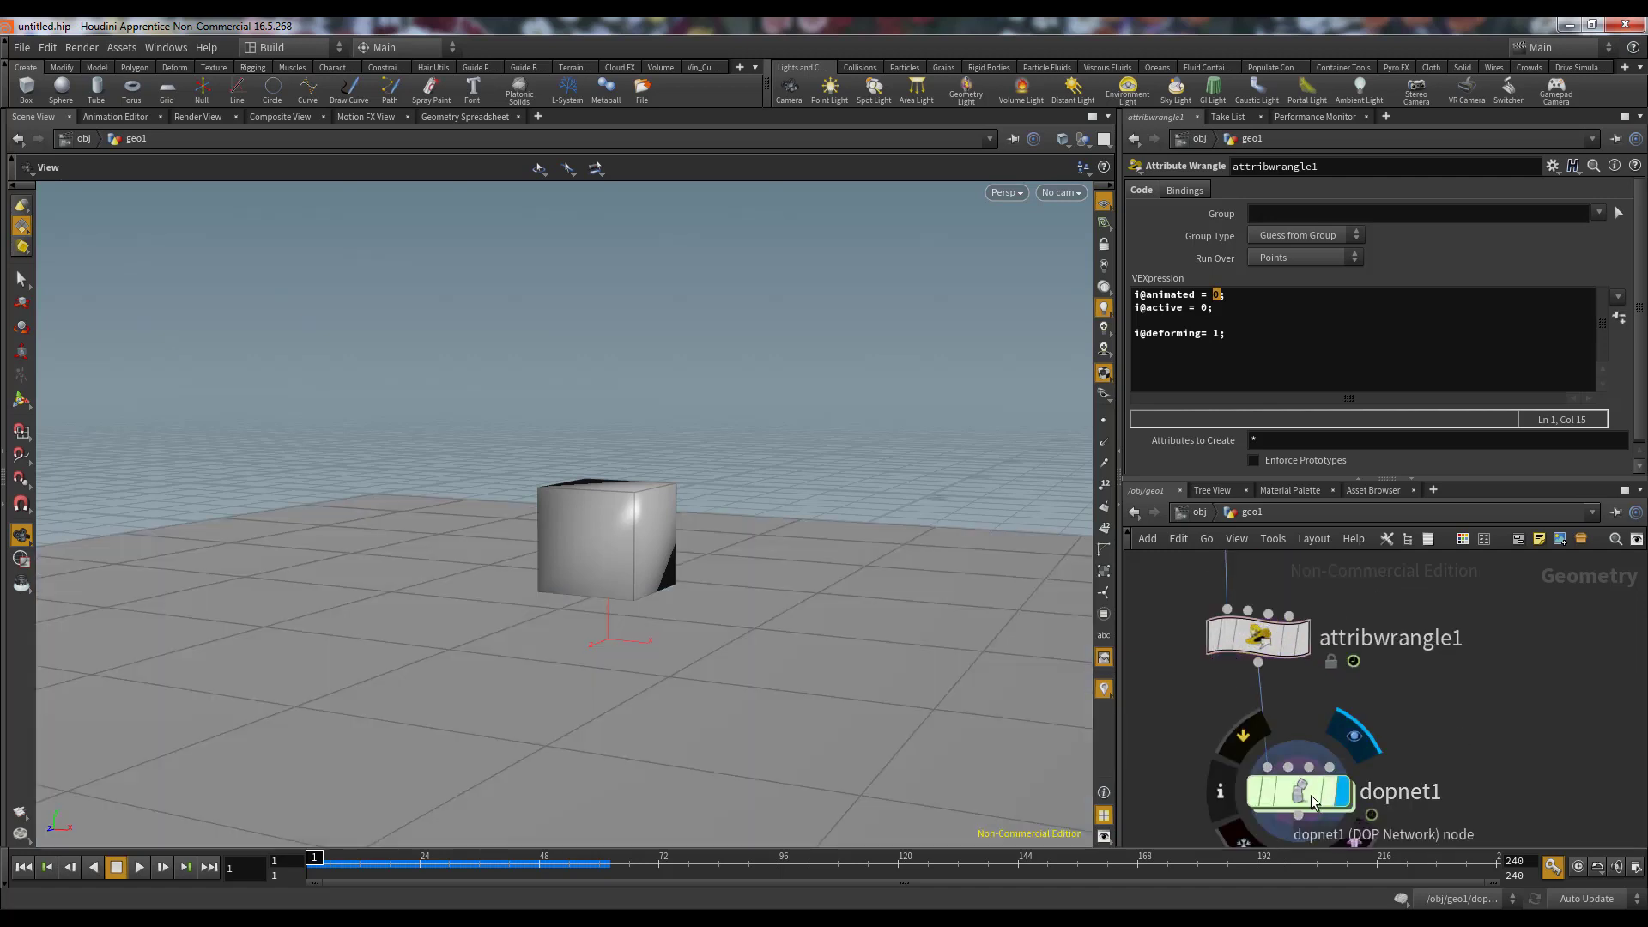
pyautogui.press('Up')
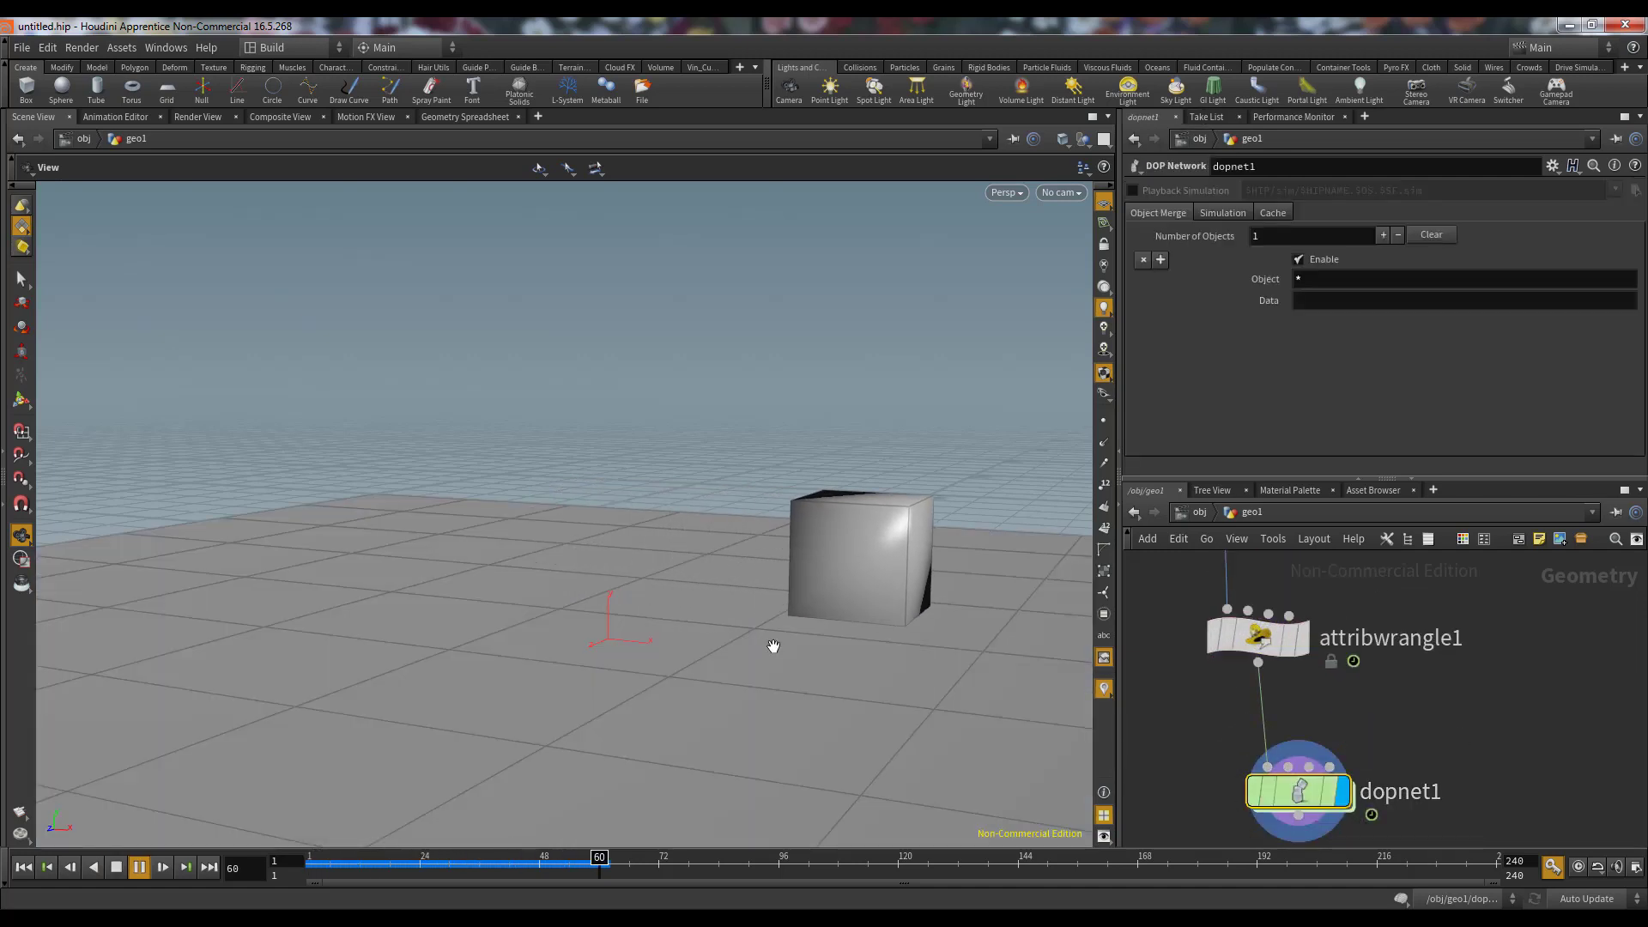
# Stop playback and rewind to frame 1, returning to the geo1 network
pyautogui.hotkey('ctrl', 'Up')
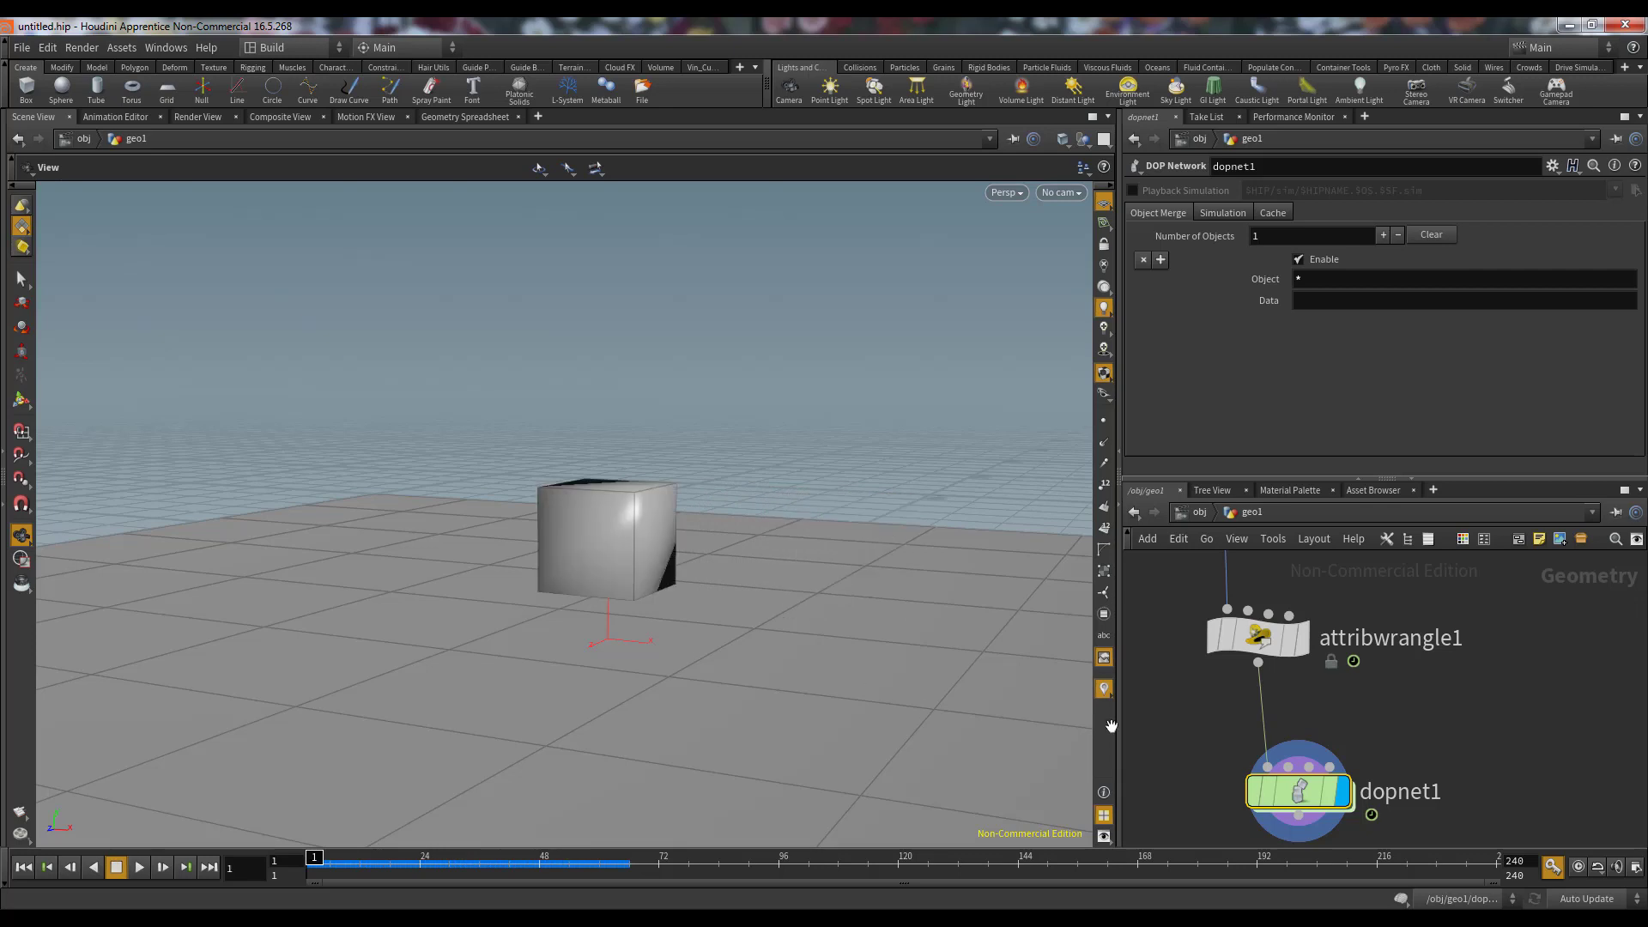
pyautogui.moveTo(1202, 704); pyautogui.dragTo(1243, 714, button='middle')
pyautogui.press('u')
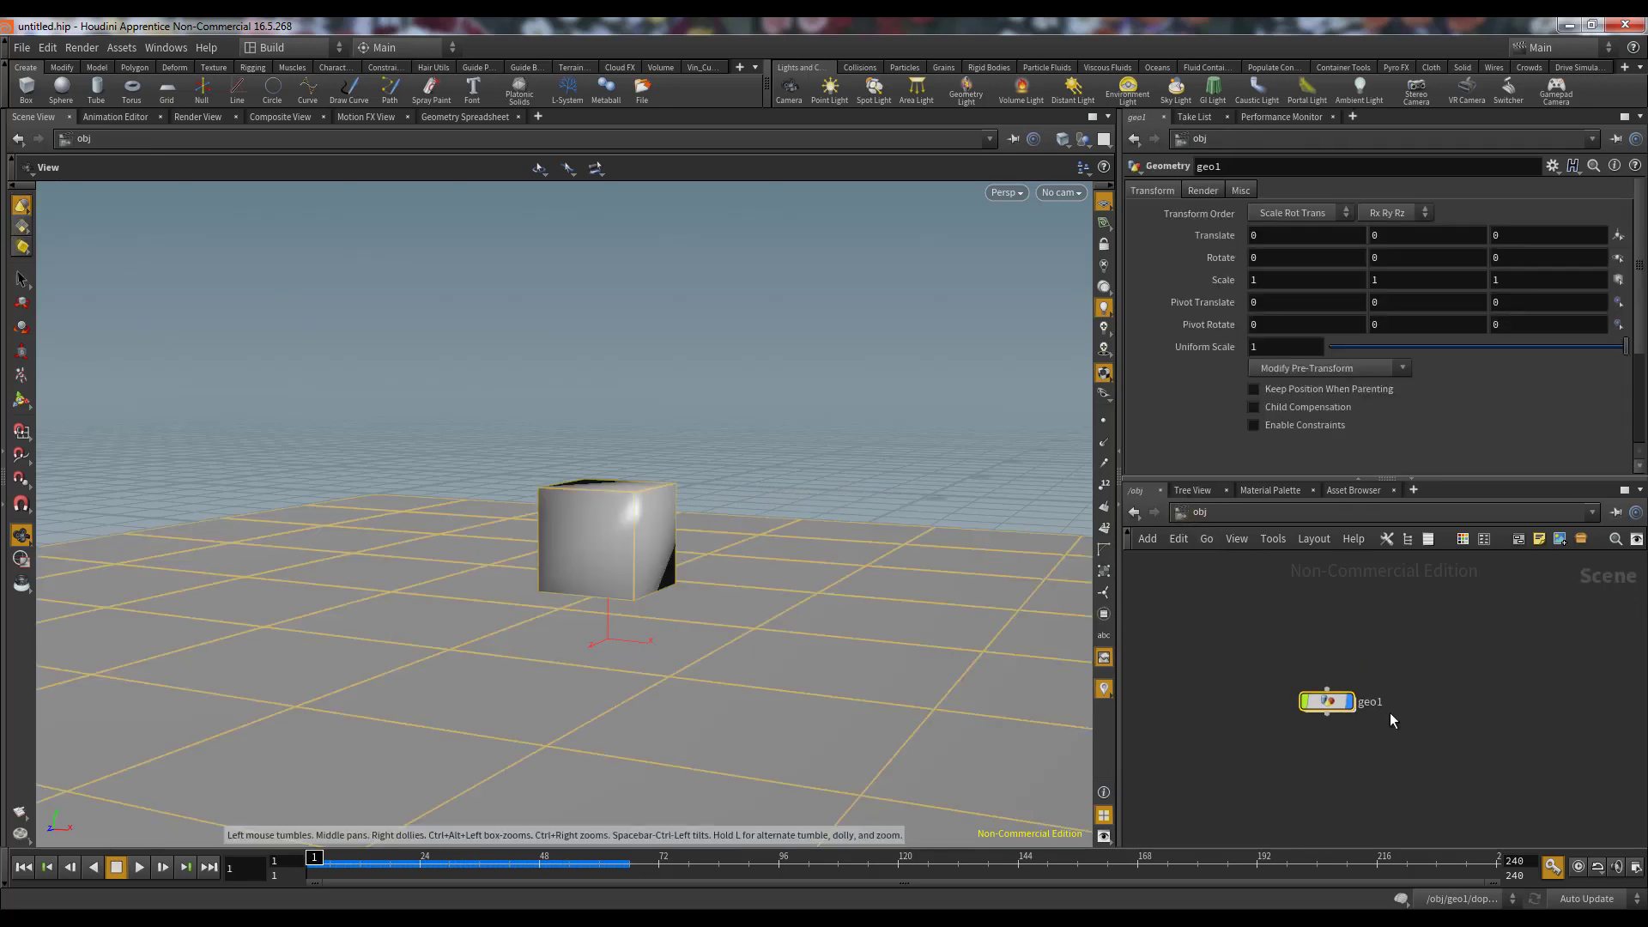
pyautogui.press('i')
pyautogui.scroll(-4, 1425, 728)
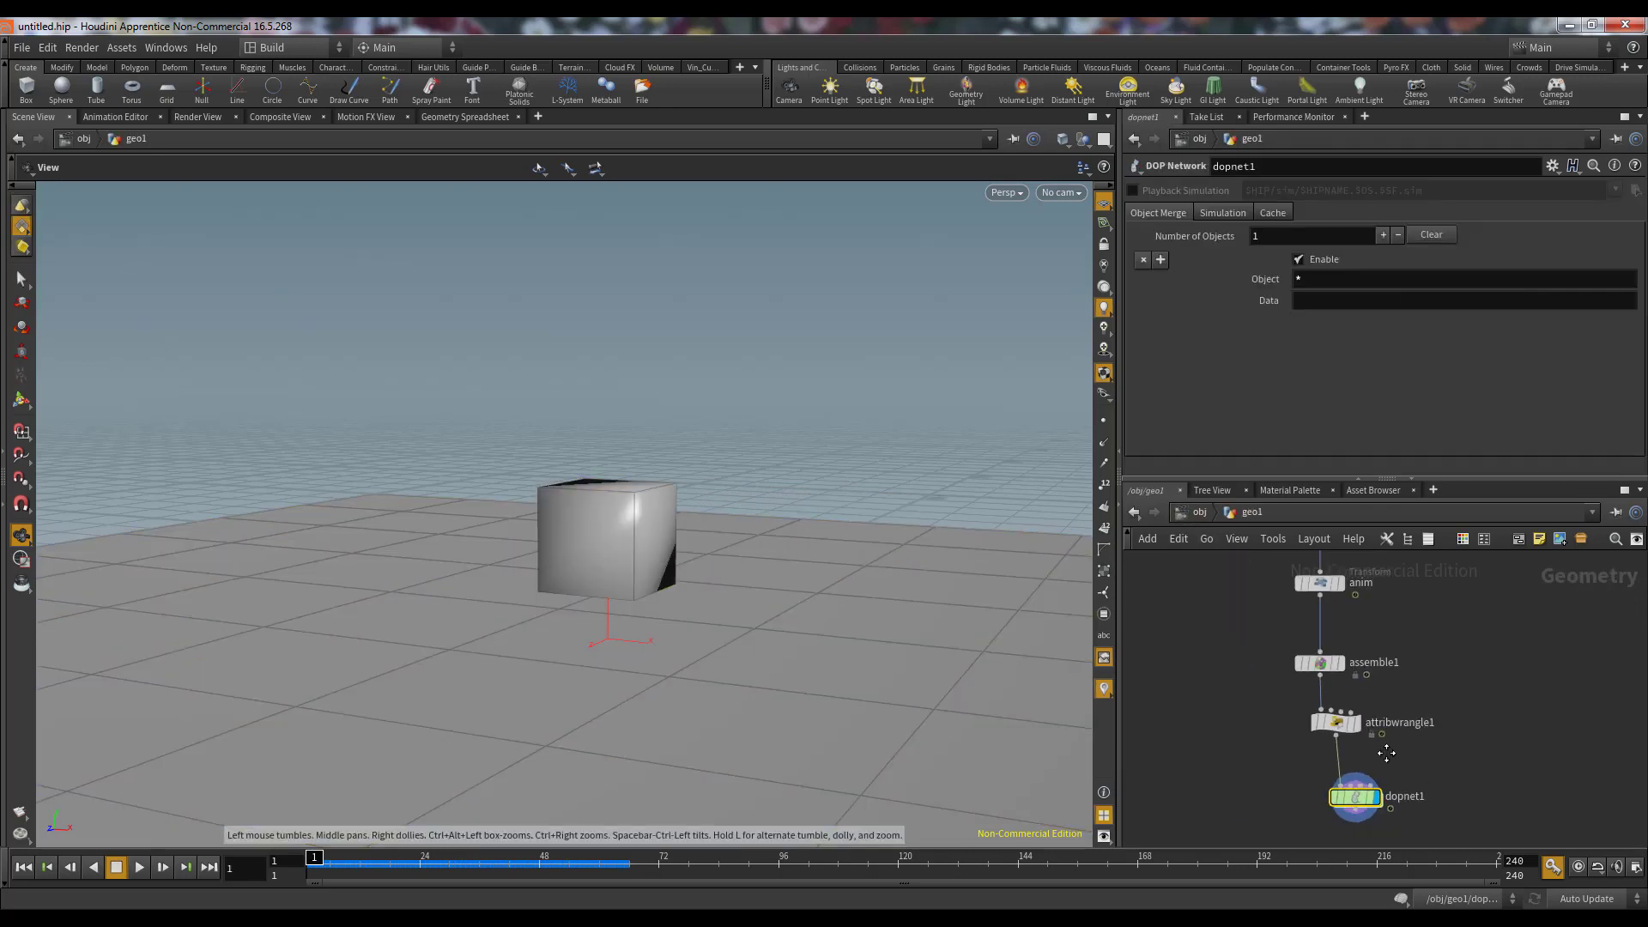
# Add a Transform node through the node search ('tra')
pyautogui.press('Tab')
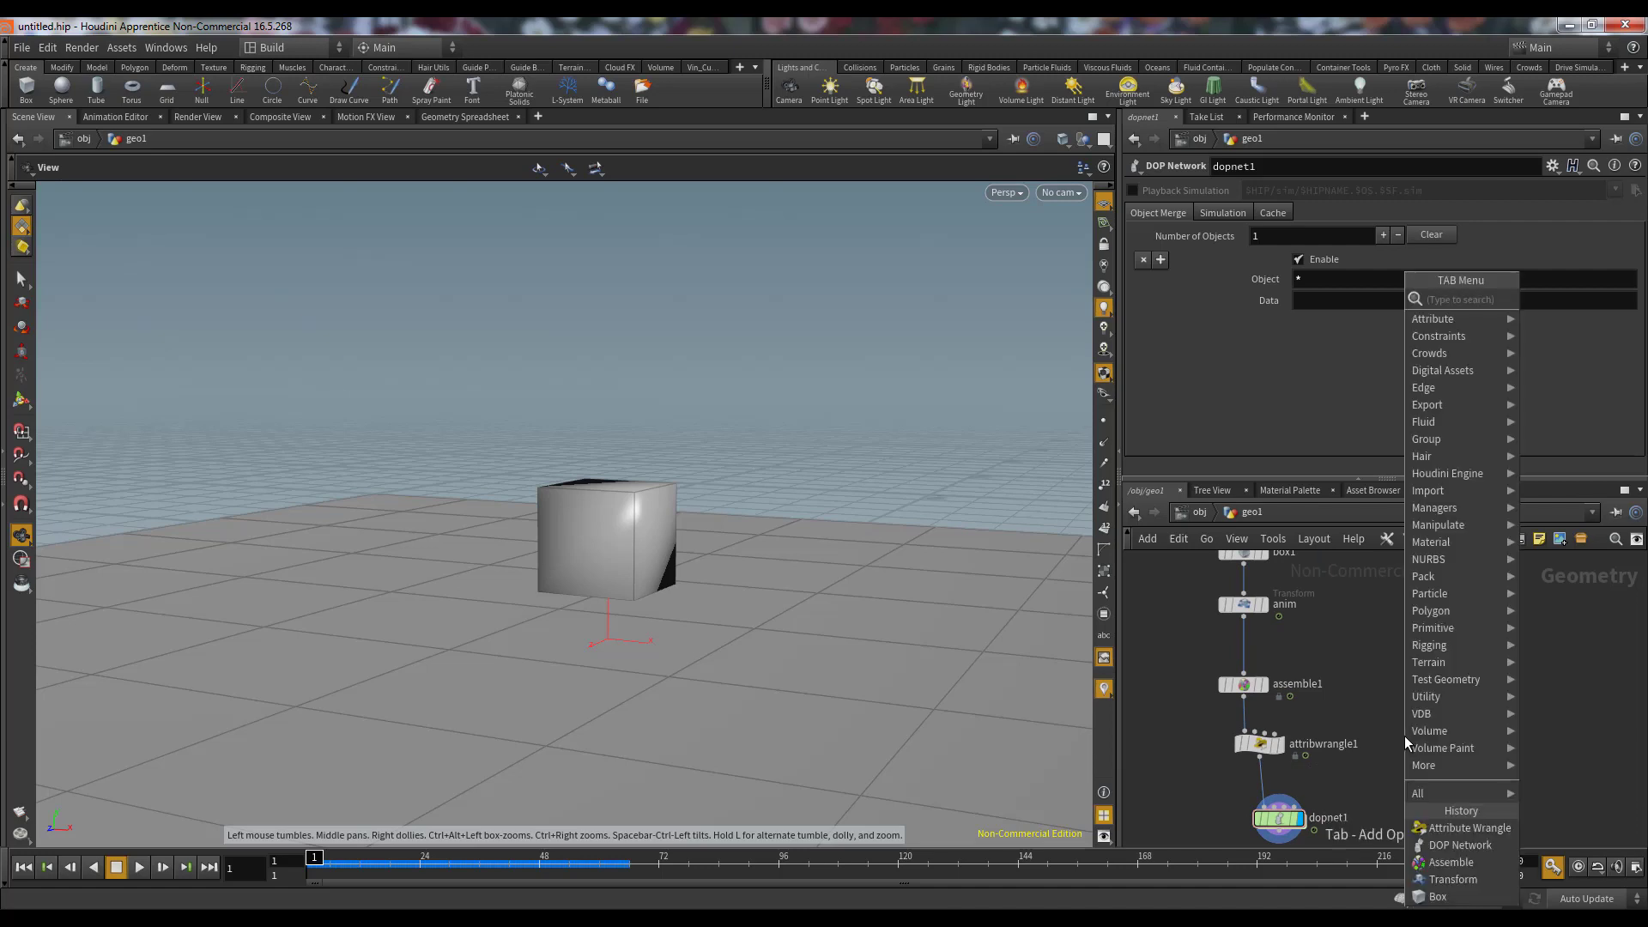
pyautogui.write('tra')
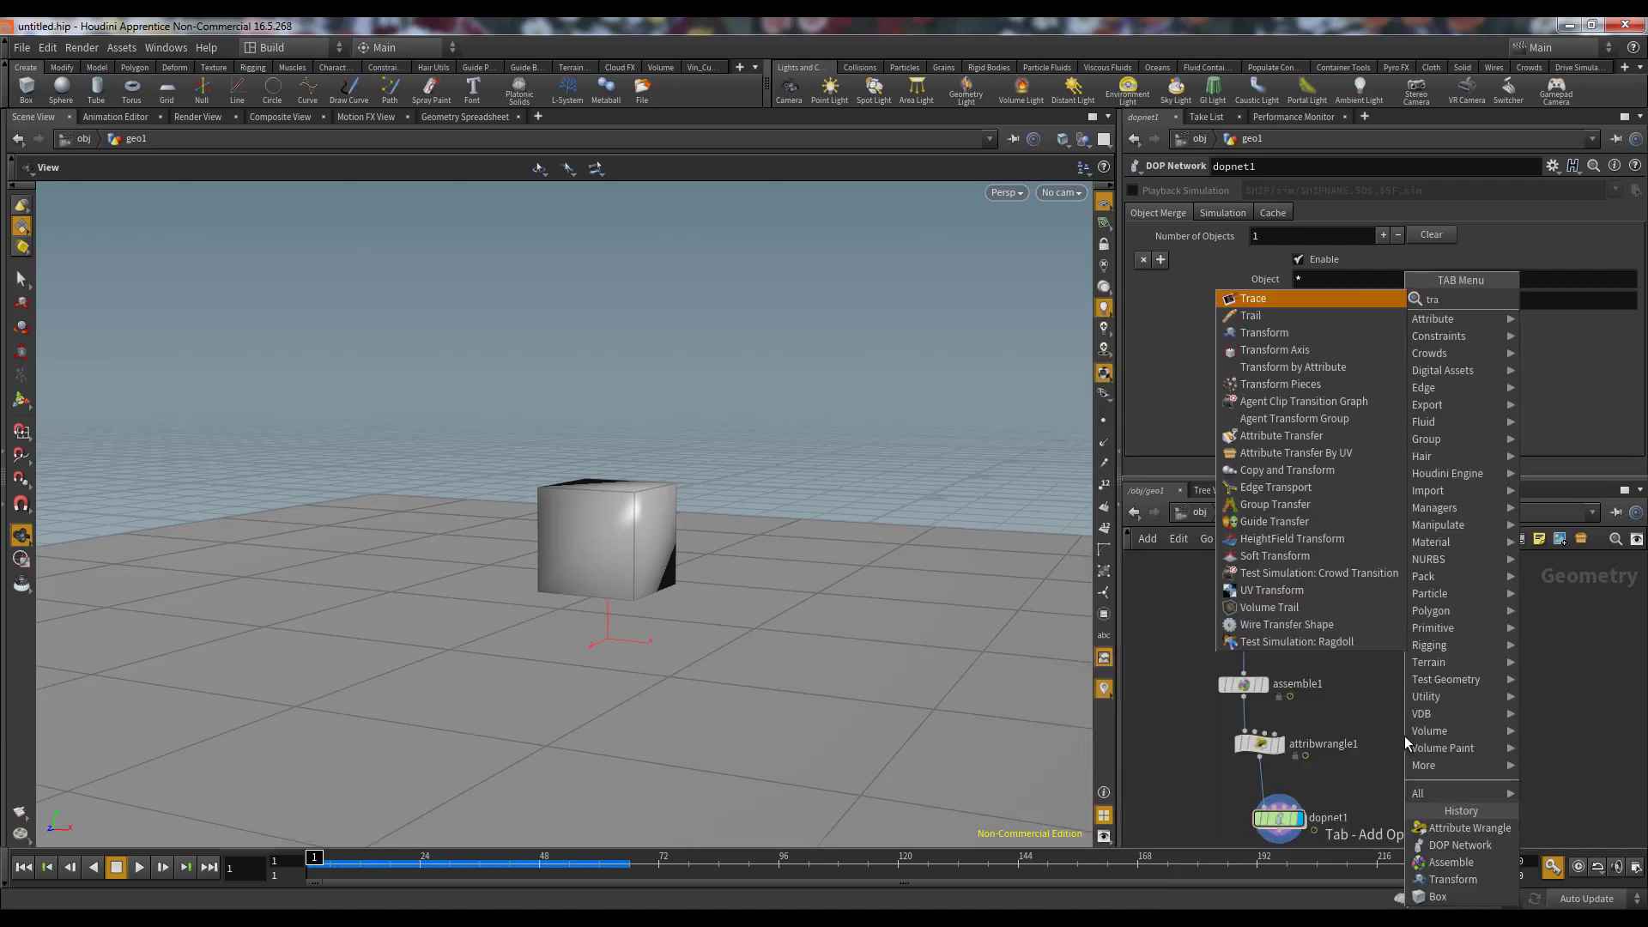
pyautogui.press('Down')
pyautogui.press('Down')
pyautogui.press('Return')
# Place transform1 fed by box1 and template the anim node
pyautogui.click(1417, 692)
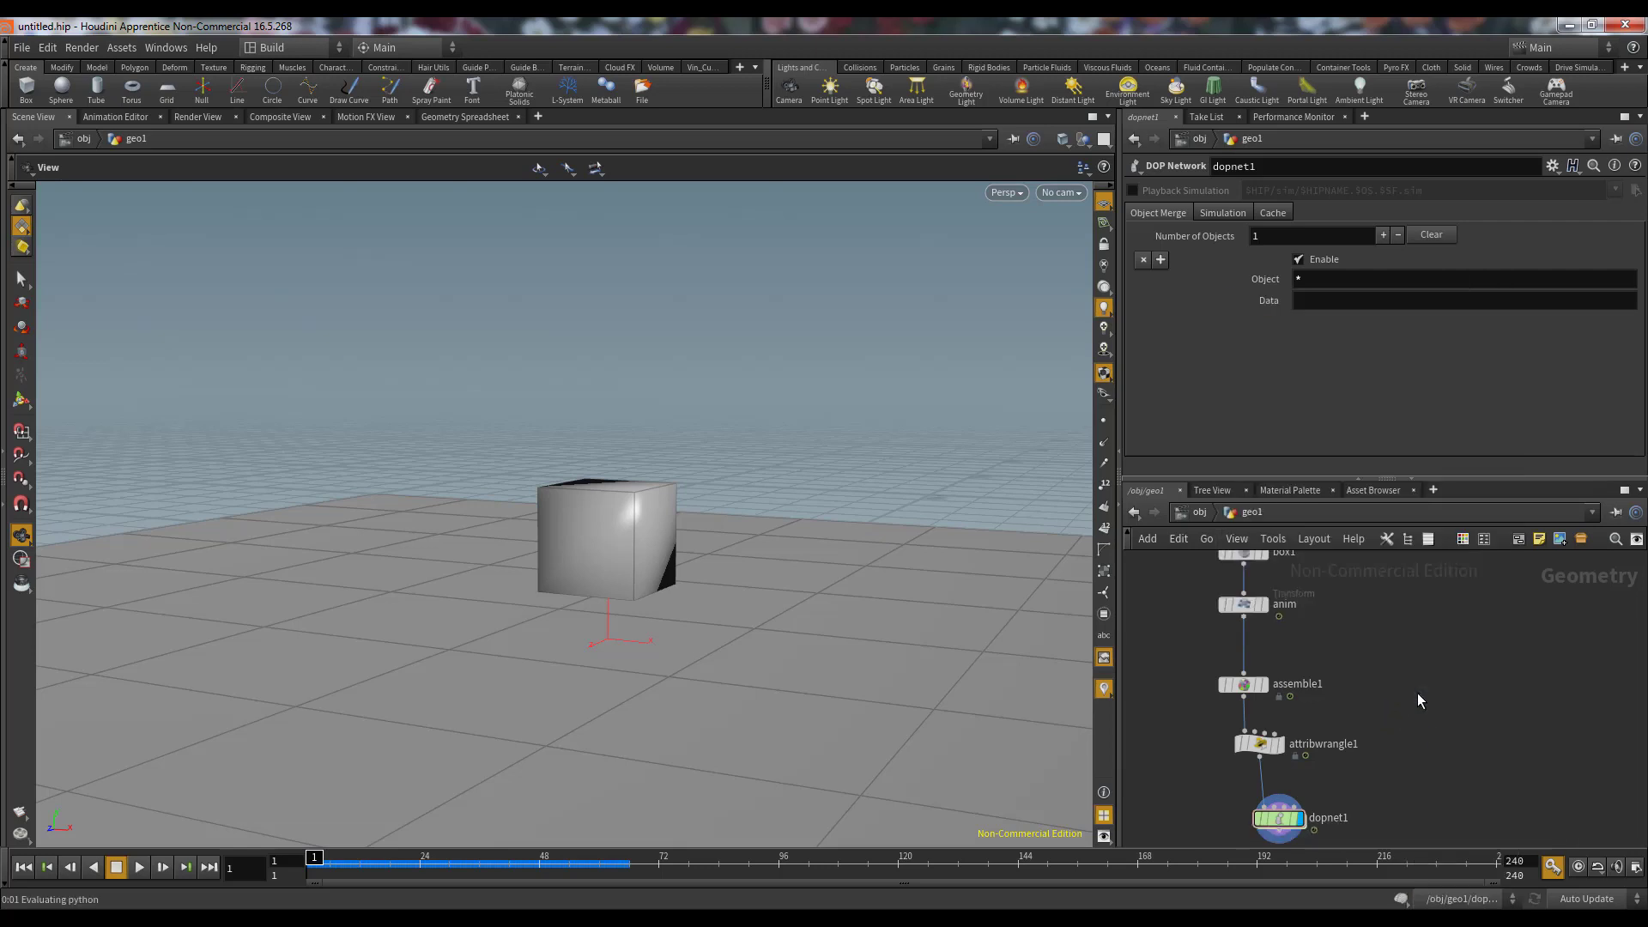
pyautogui.click(1164, 572)
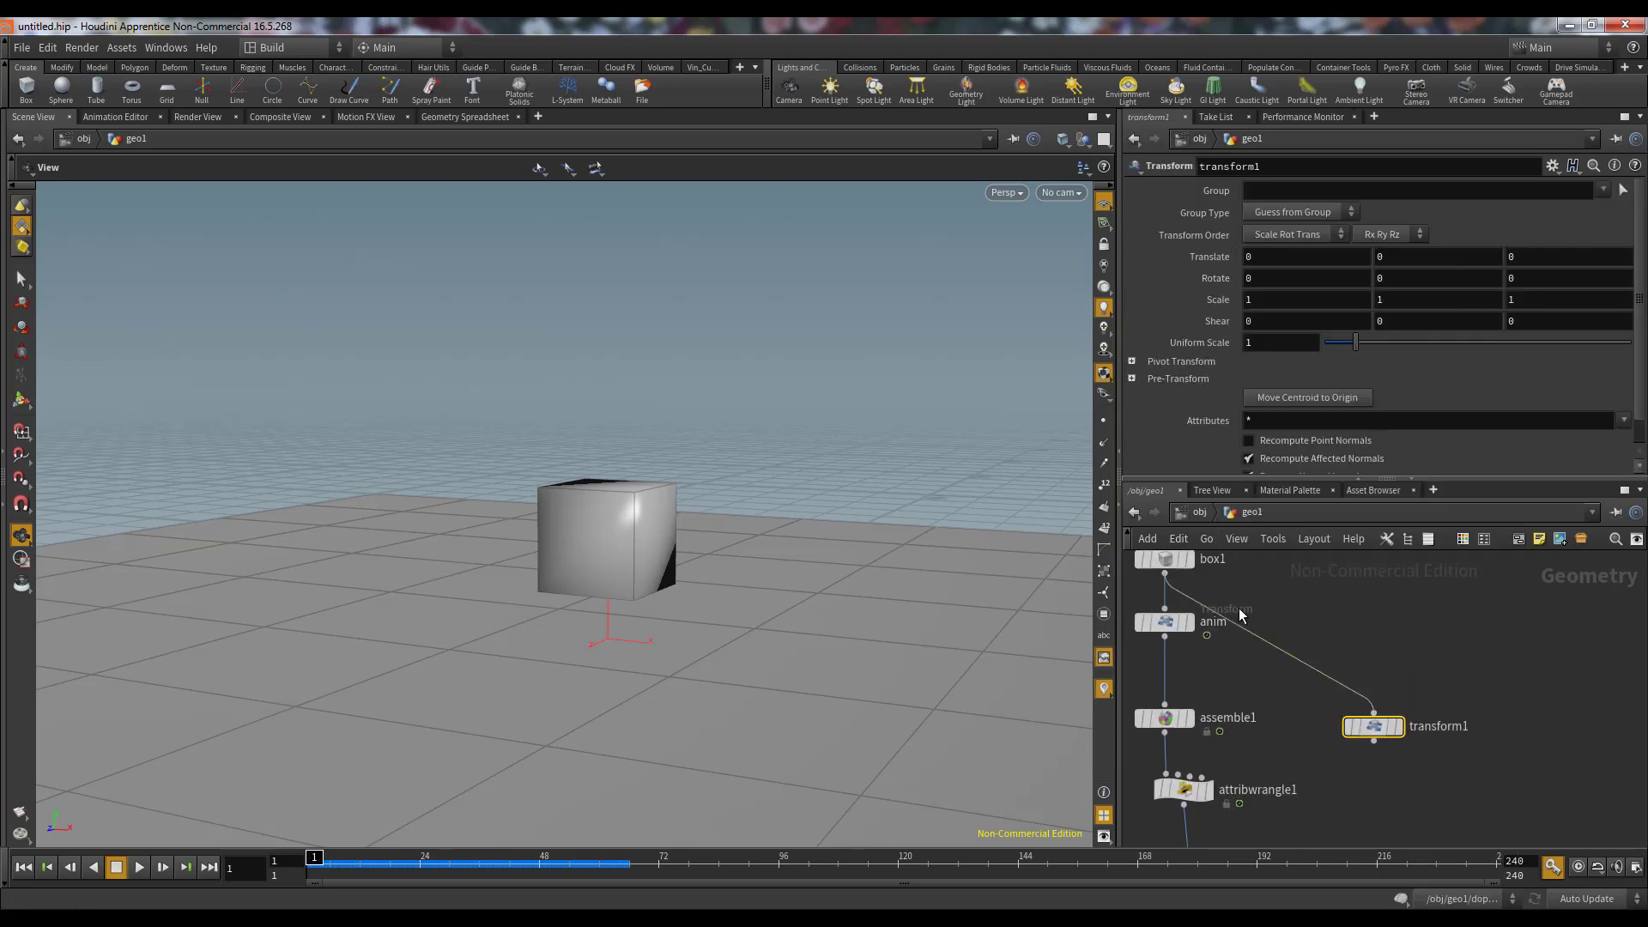
pyautogui.moveTo(1364, 724); pyautogui.dragTo(1368, 709)
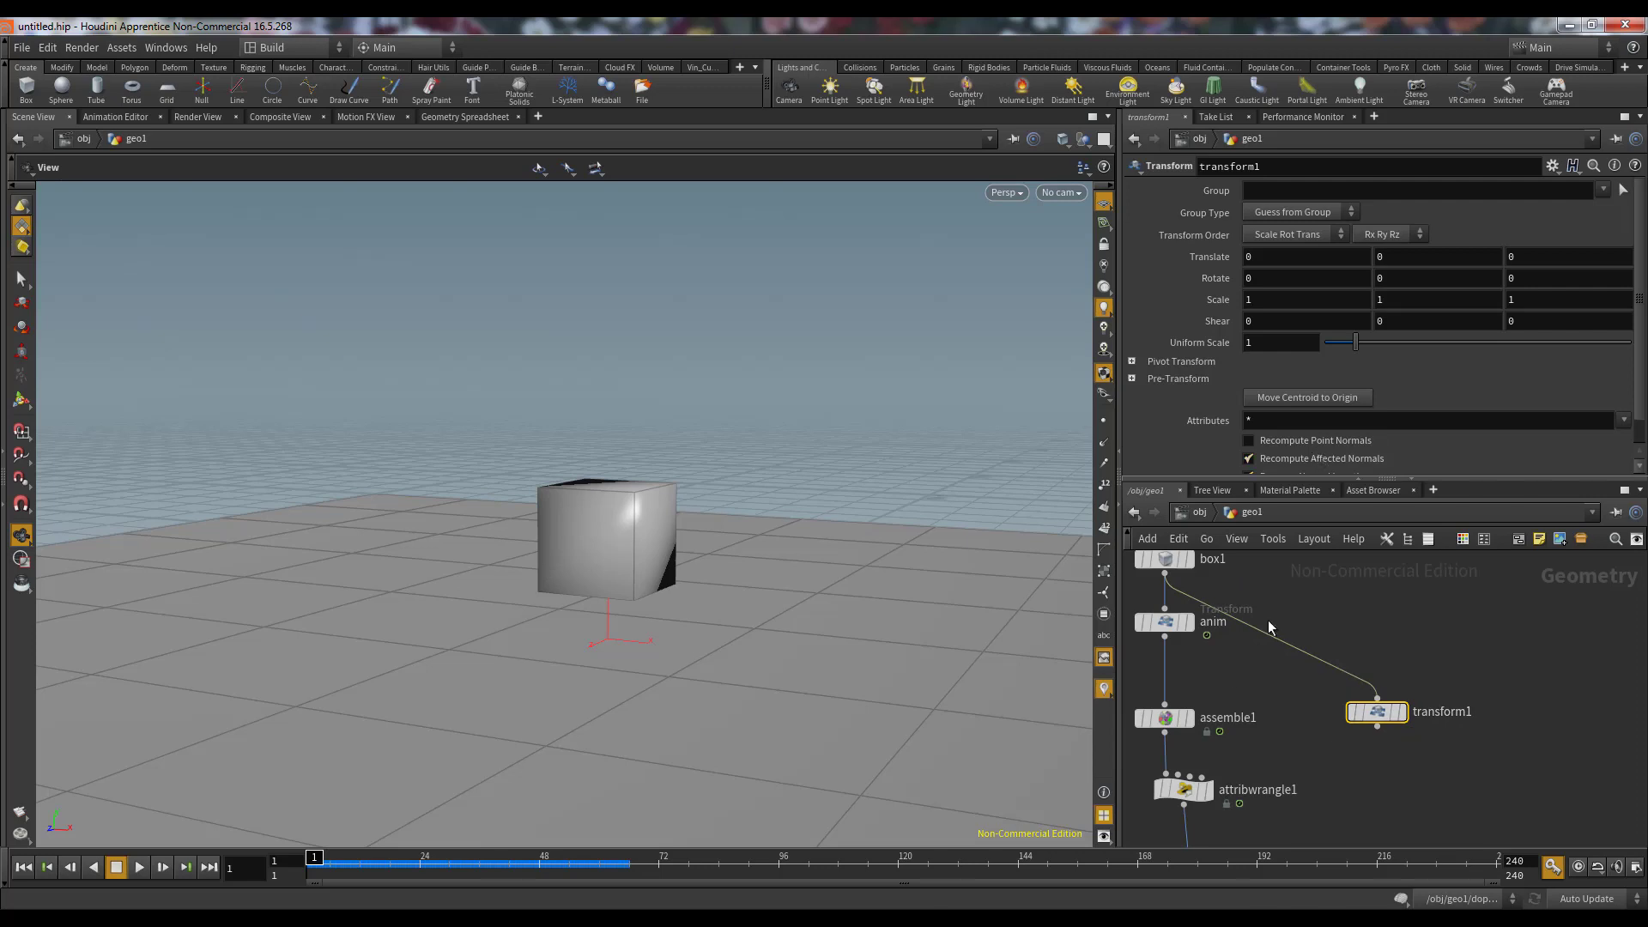
pyautogui.click(1186, 623)
# At frame 24, set transform1's Translate to 1.1, 2.8, 0 and display it
pyautogui.click(451, 858)
pyautogui.moveTo(450, 858); pyautogui.dragTo(420, 858)
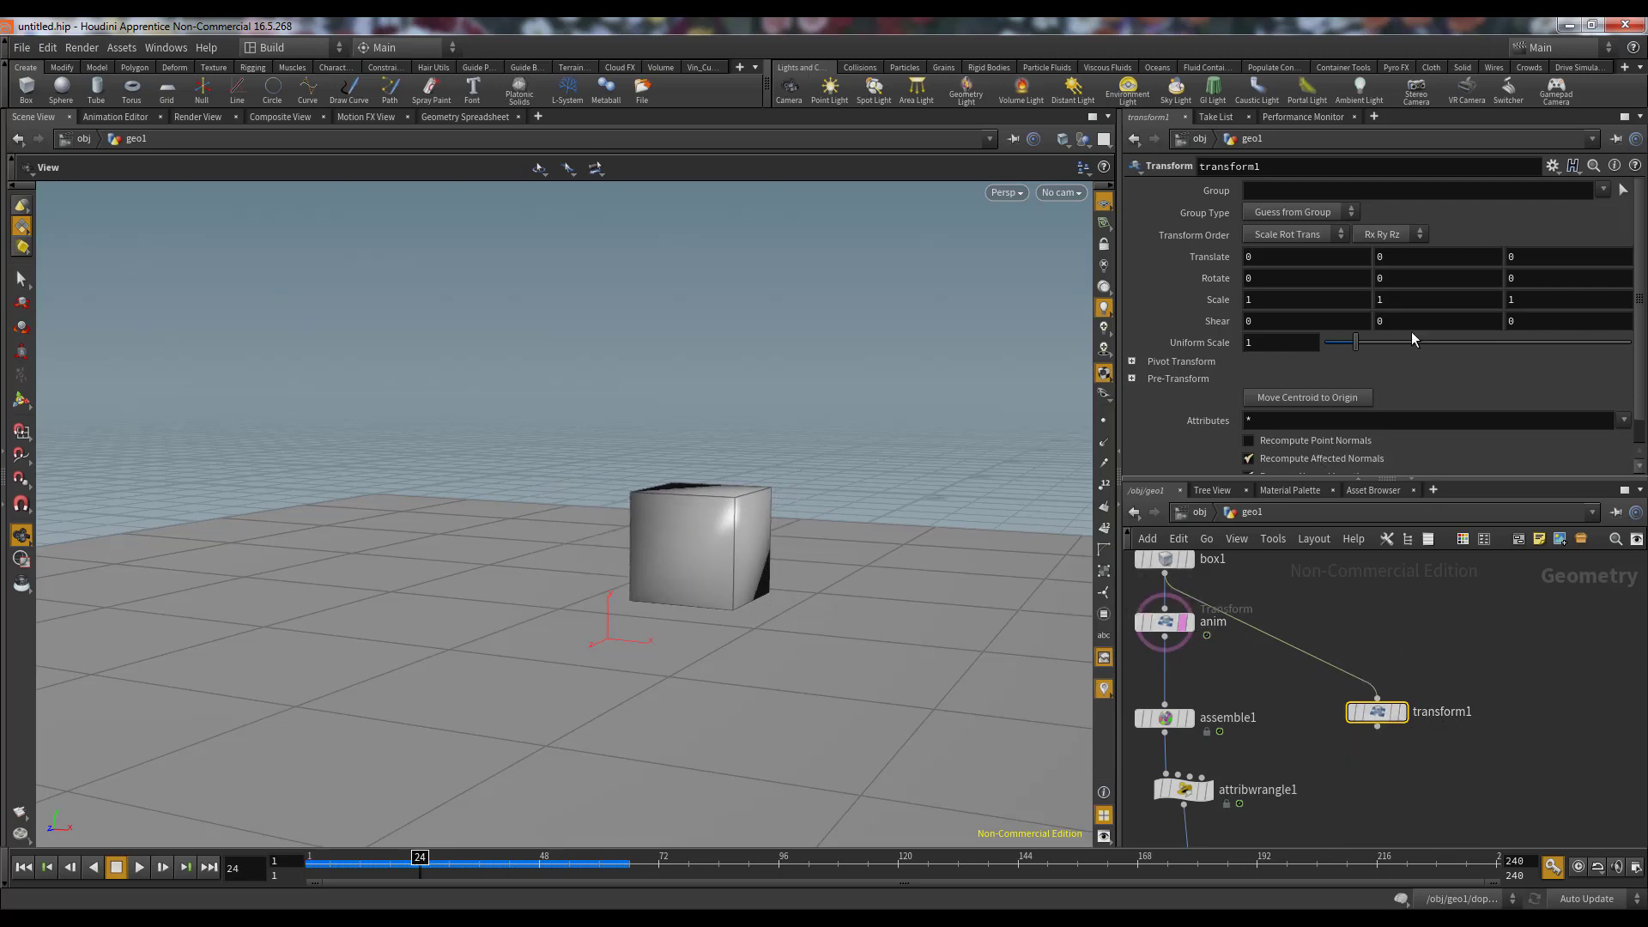
pyautogui.moveTo(1394, 262); pyautogui.dragTo(1579, 256, button='middle')
pyautogui.click(1397, 719)
pyautogui.moveTo(1288, 256); pyautogui.dragTo(1424, 257, button='middle')
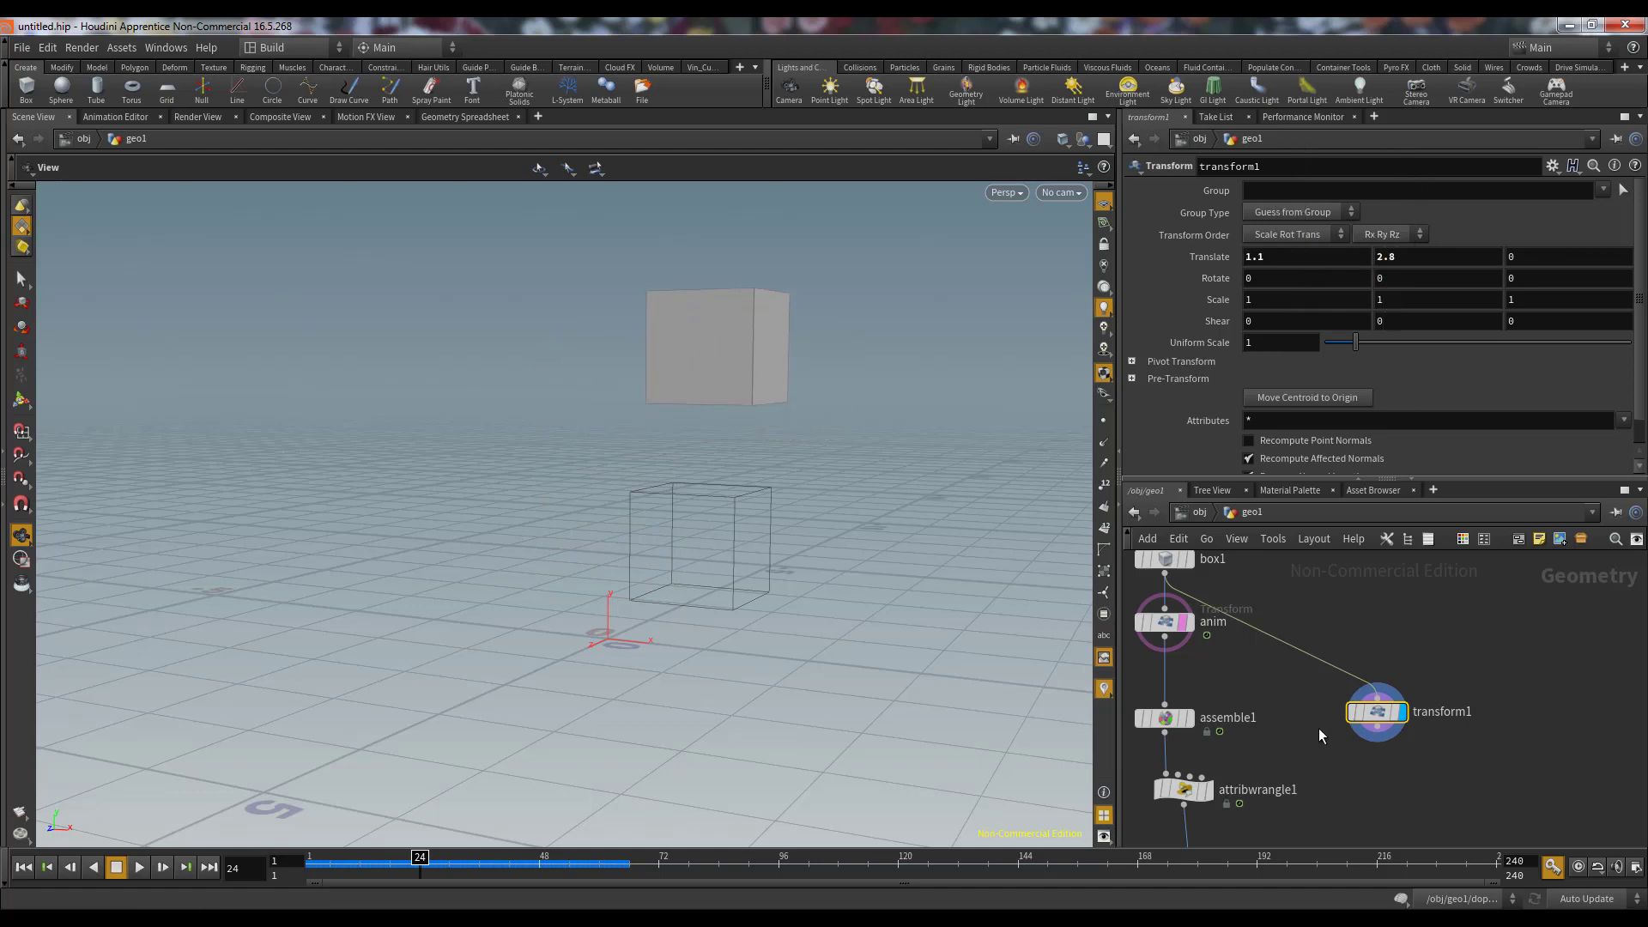
# Duplicate assemble1 as a new assemble2 node
pyautogui.scroll(-2, 1346, 744)
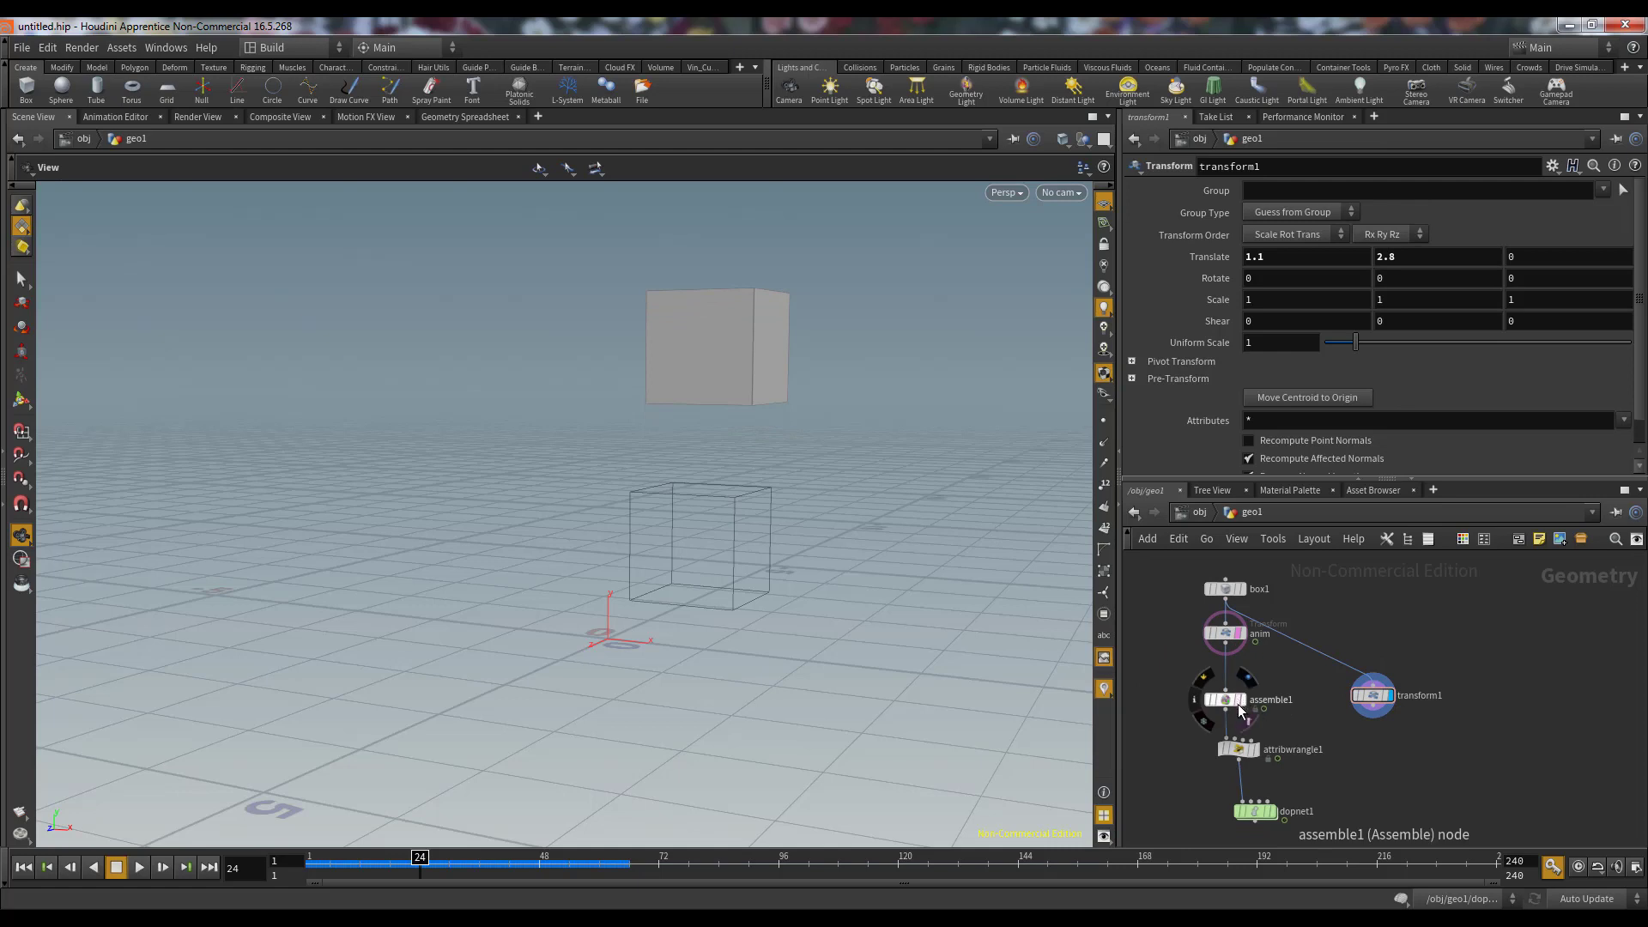
pyautogui.doubleClick(1272, 699)
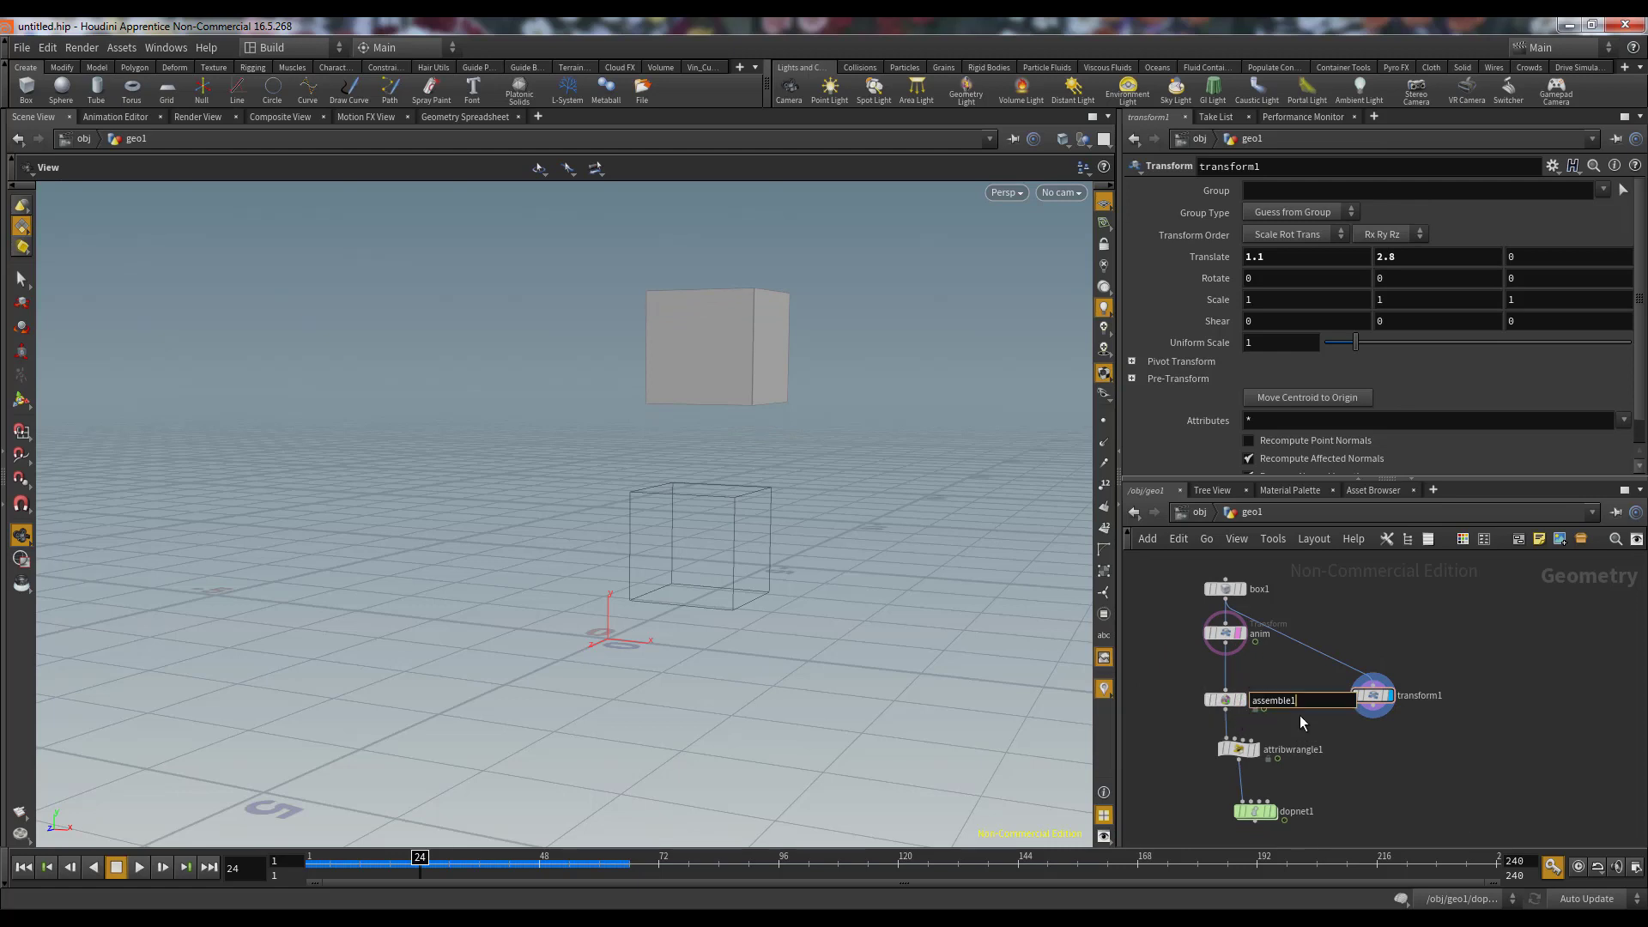
pyautogui.keyDown('alt'); pyautogui.moveTo(1225, 700); pyautogui.dragTo(1399, 756); pyautogui.keyUp('alt')
# Wire transform1 into assemble2 and place it directly under transform1
pyautogui.scroll(2, 1468, 739)
pyautogui.click(1364, 745)
pyautogui.click(1327, 702)
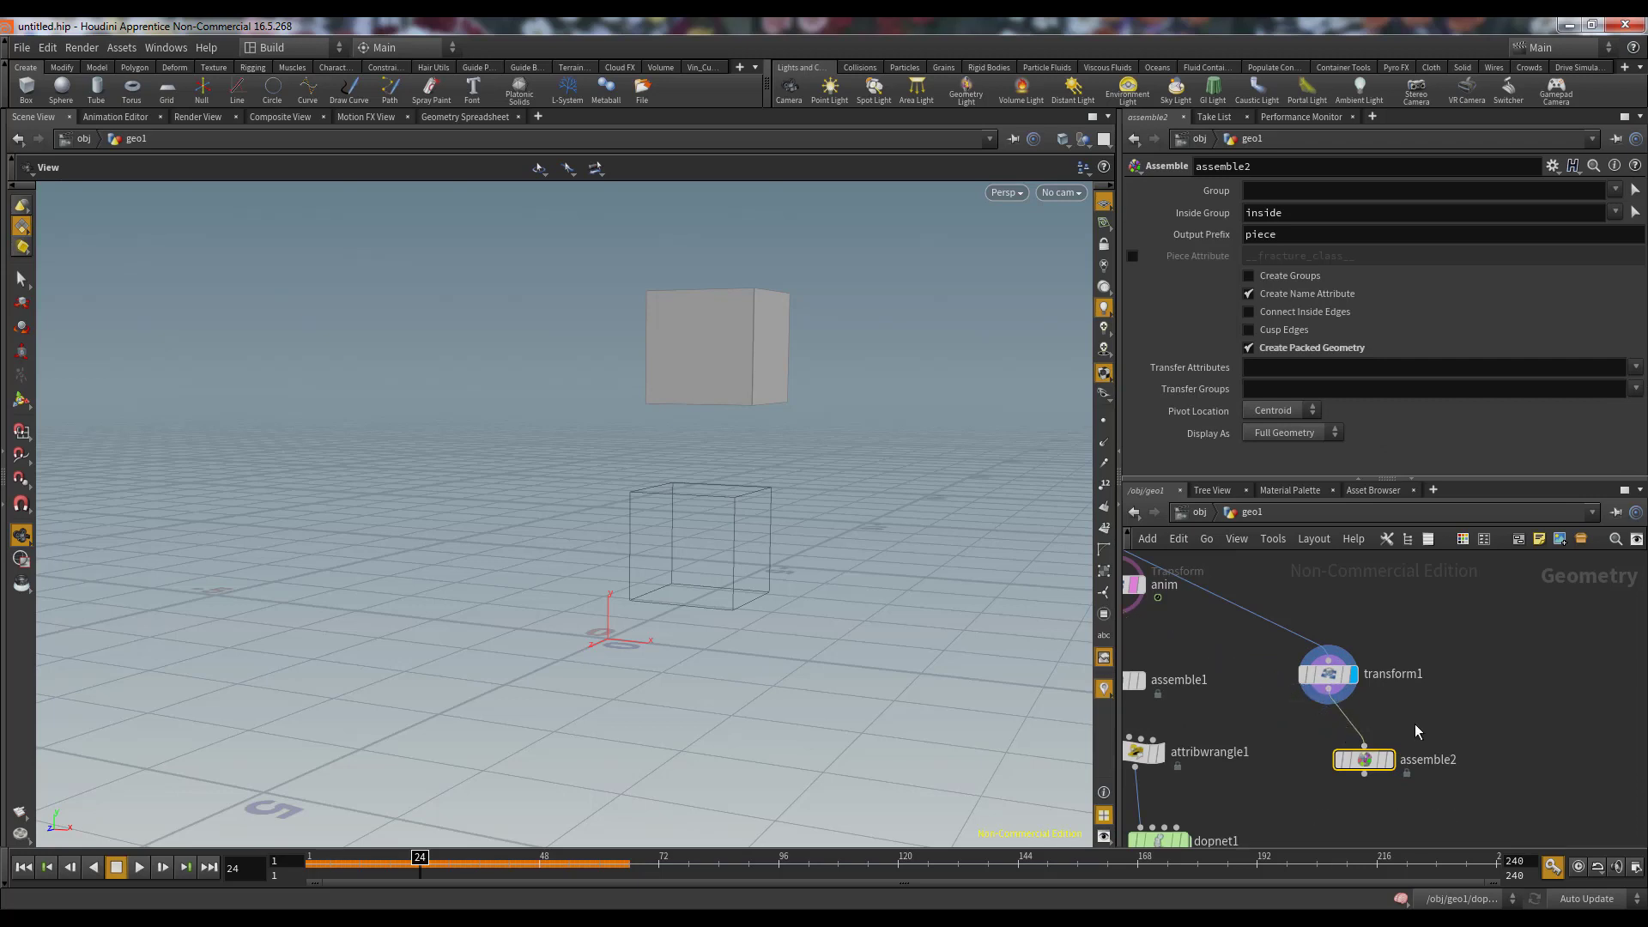
pyautogui.moveTo(1367, 762); pyautogui.dragTo(1375, 730, button='middle')
pyautogui.moveTo(1376, 731); pyautogui.dragTo(1346, 713)
# Set assemble2's Output Prefix to 'box'
pyautogui.click(1287, 237)
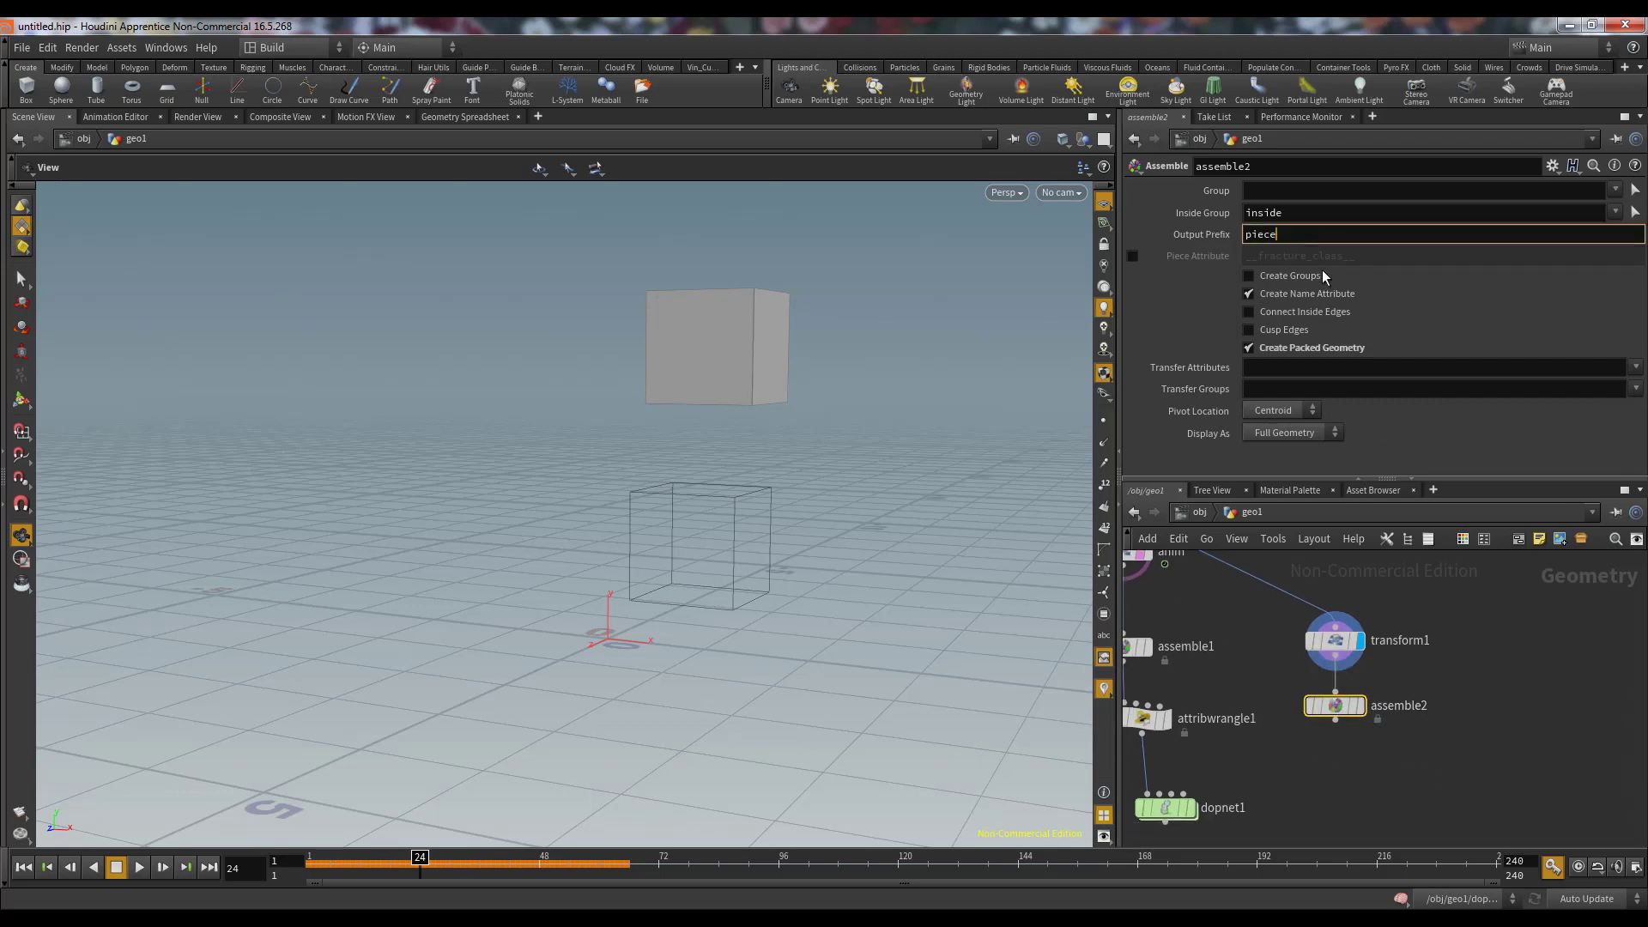
pyautogui.press('BackSpace')
pyautogui.press('BackSpace')
pyautogui.press('BackSpace')
pyautogui.press('BackSpace')
pyautogui.press('BackSpace')
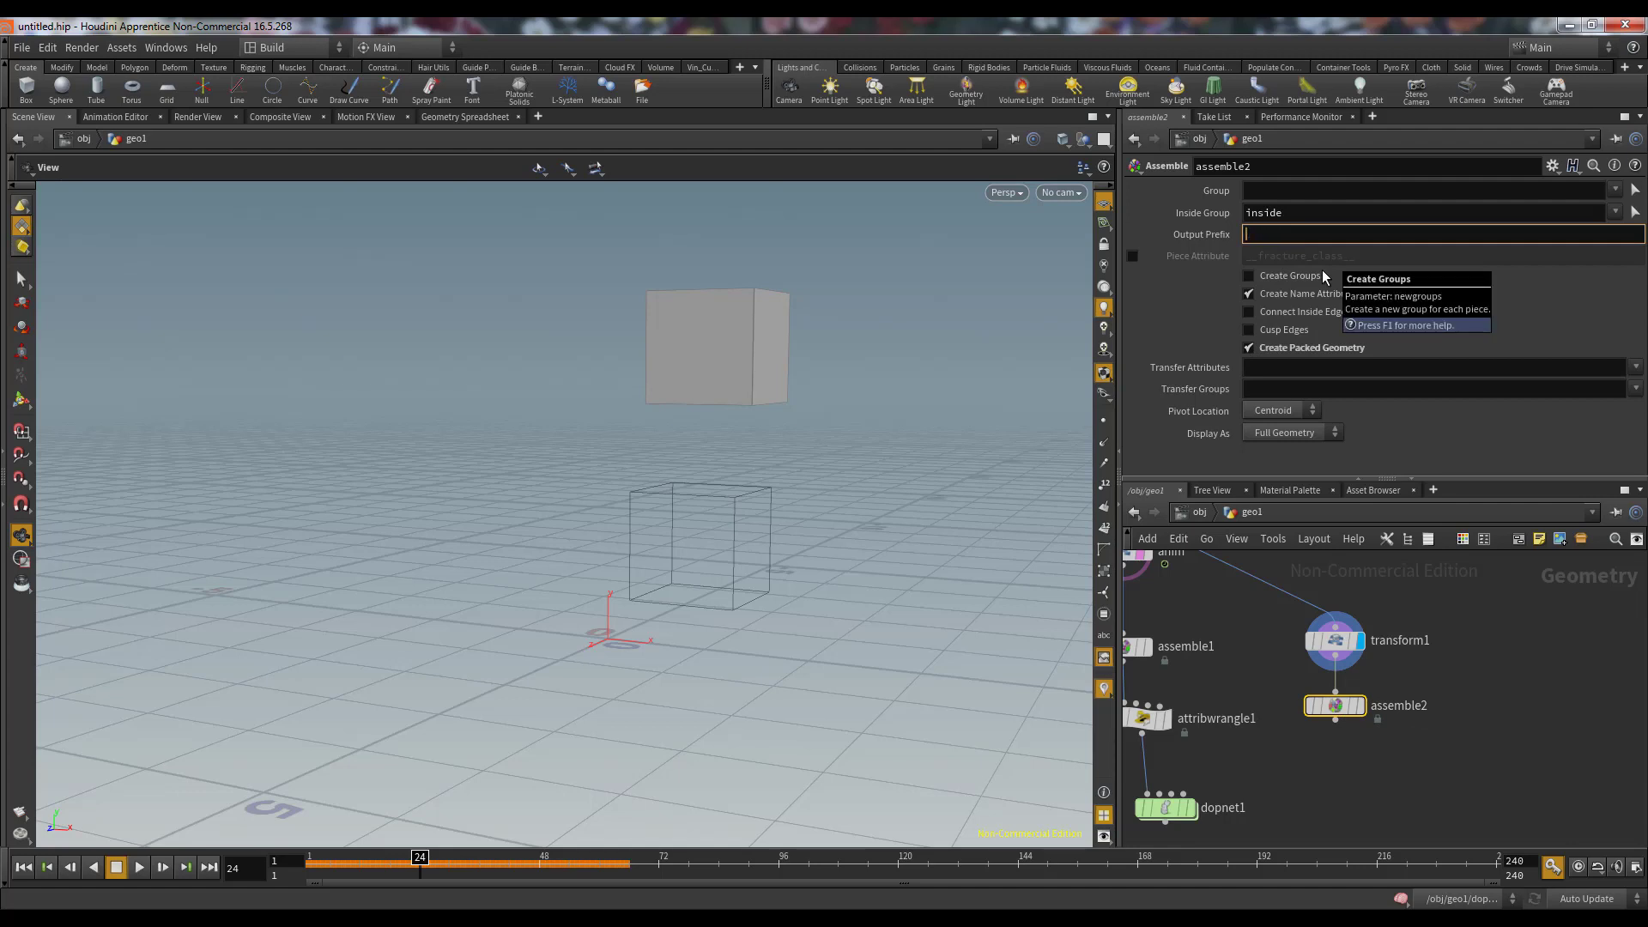
pyautogui.write('box')
pyautogui.press('Return')
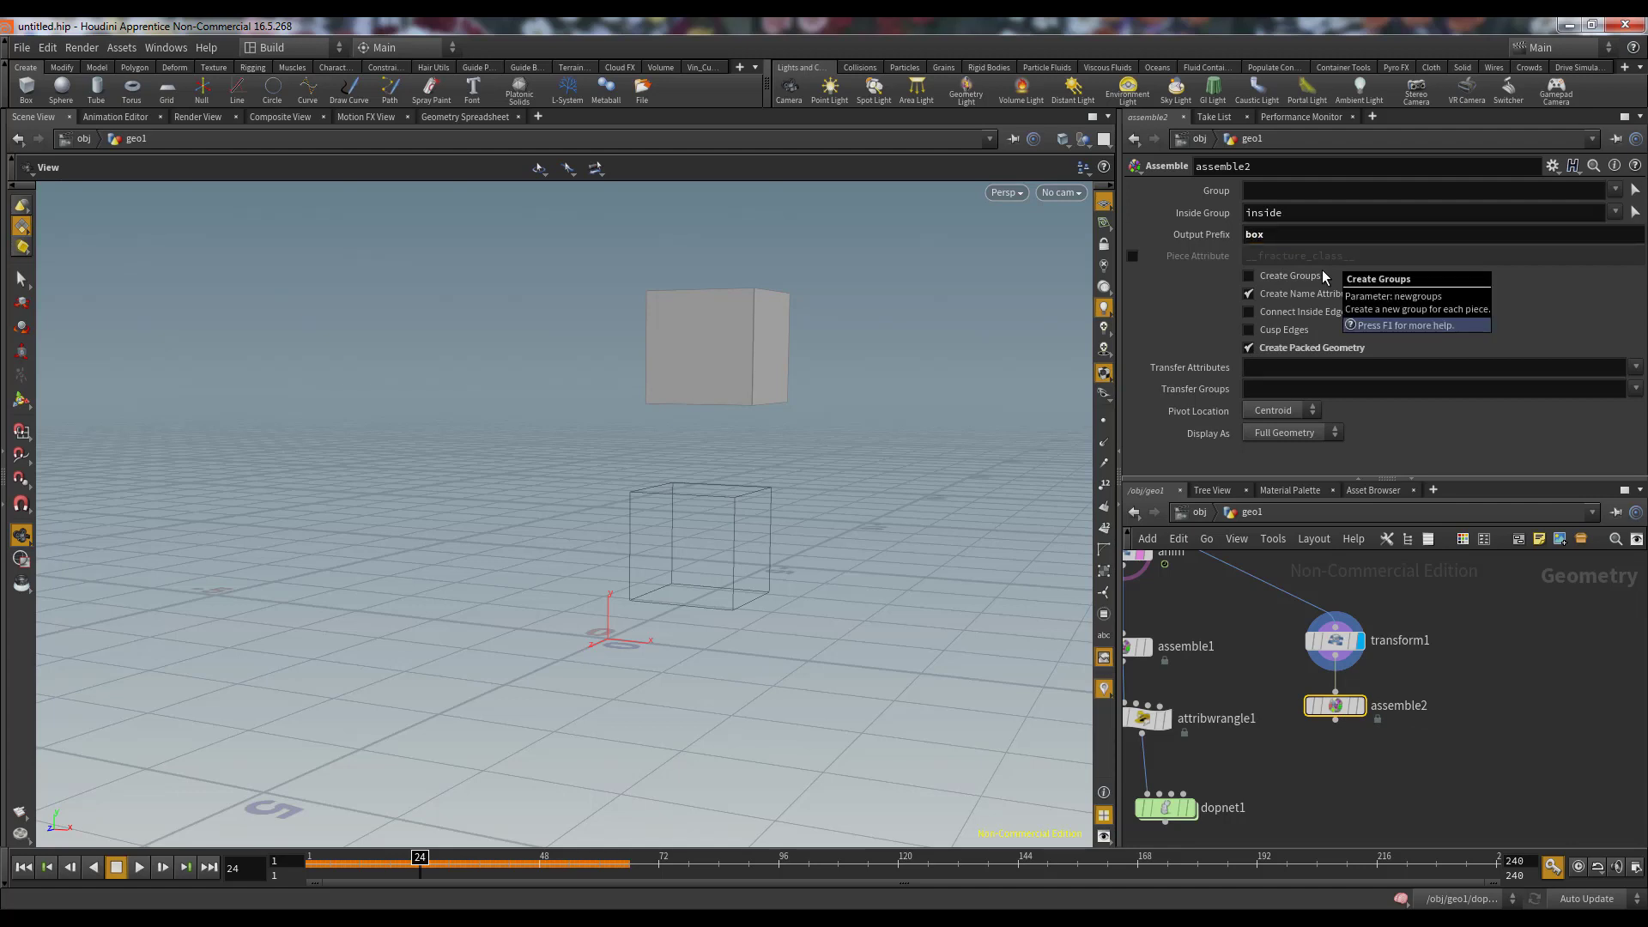
# Add merge1 on the wire above dopnet1 and connect assemble2 as its second input
pyautogui.moveTo(1164, 808); pyautogui.dragTo(1200, 766, button='middle')
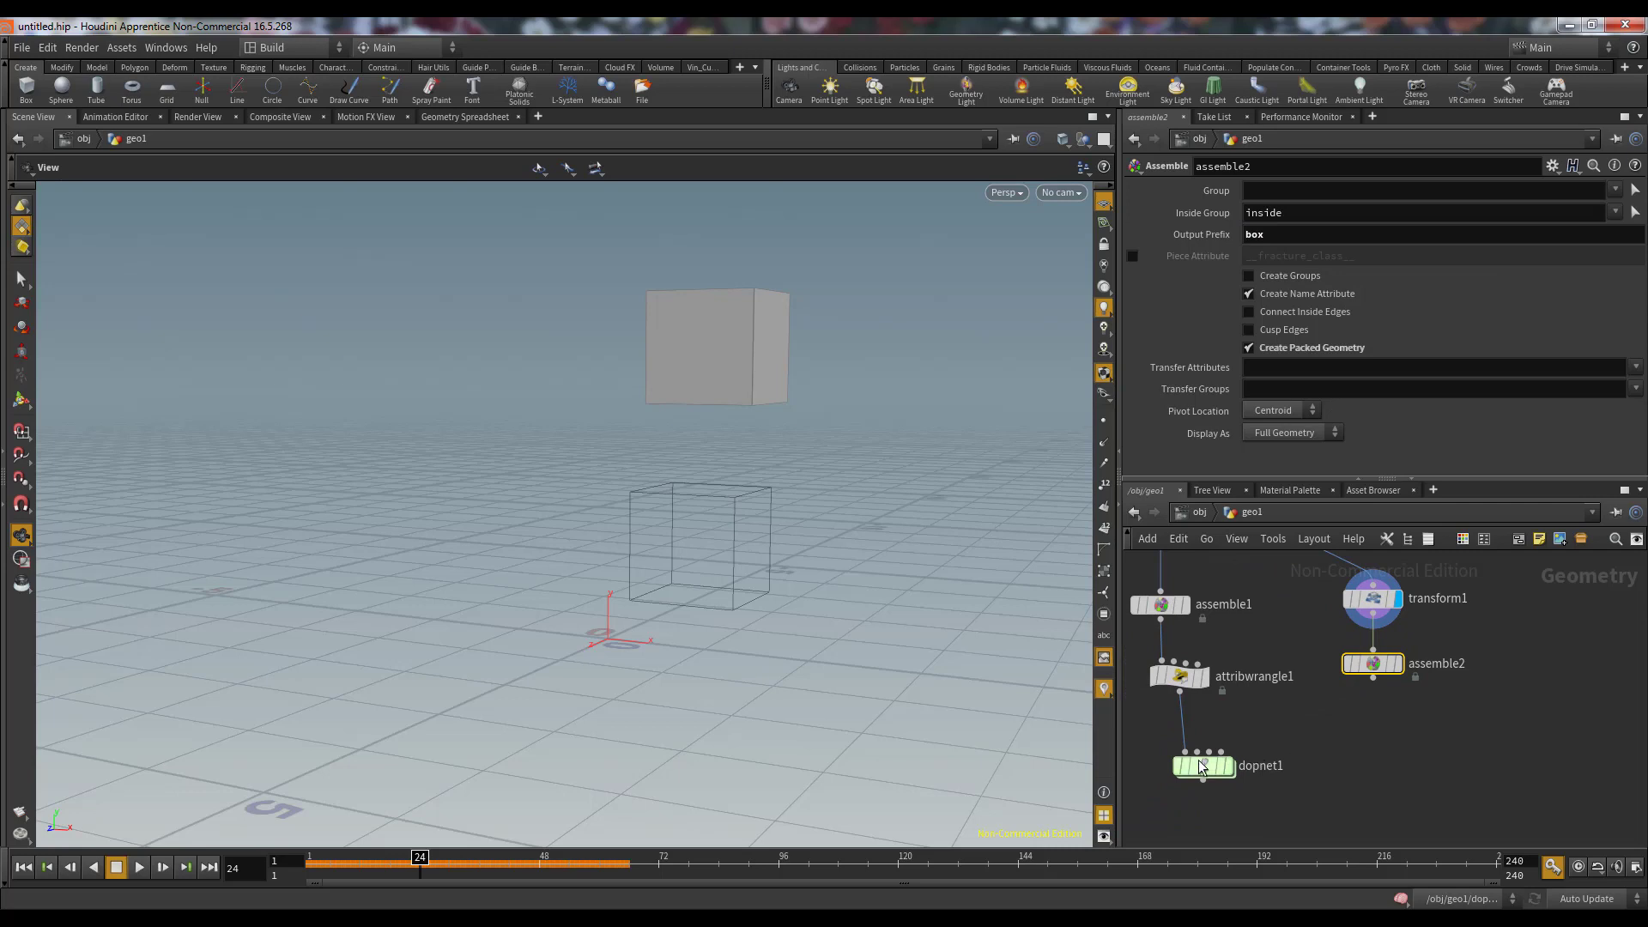
pyautogui.moveTo(1200, 766); pyautogui.dragTo(1203, 782)
pyautogui.press('Tab')
pyautogui.write('m')
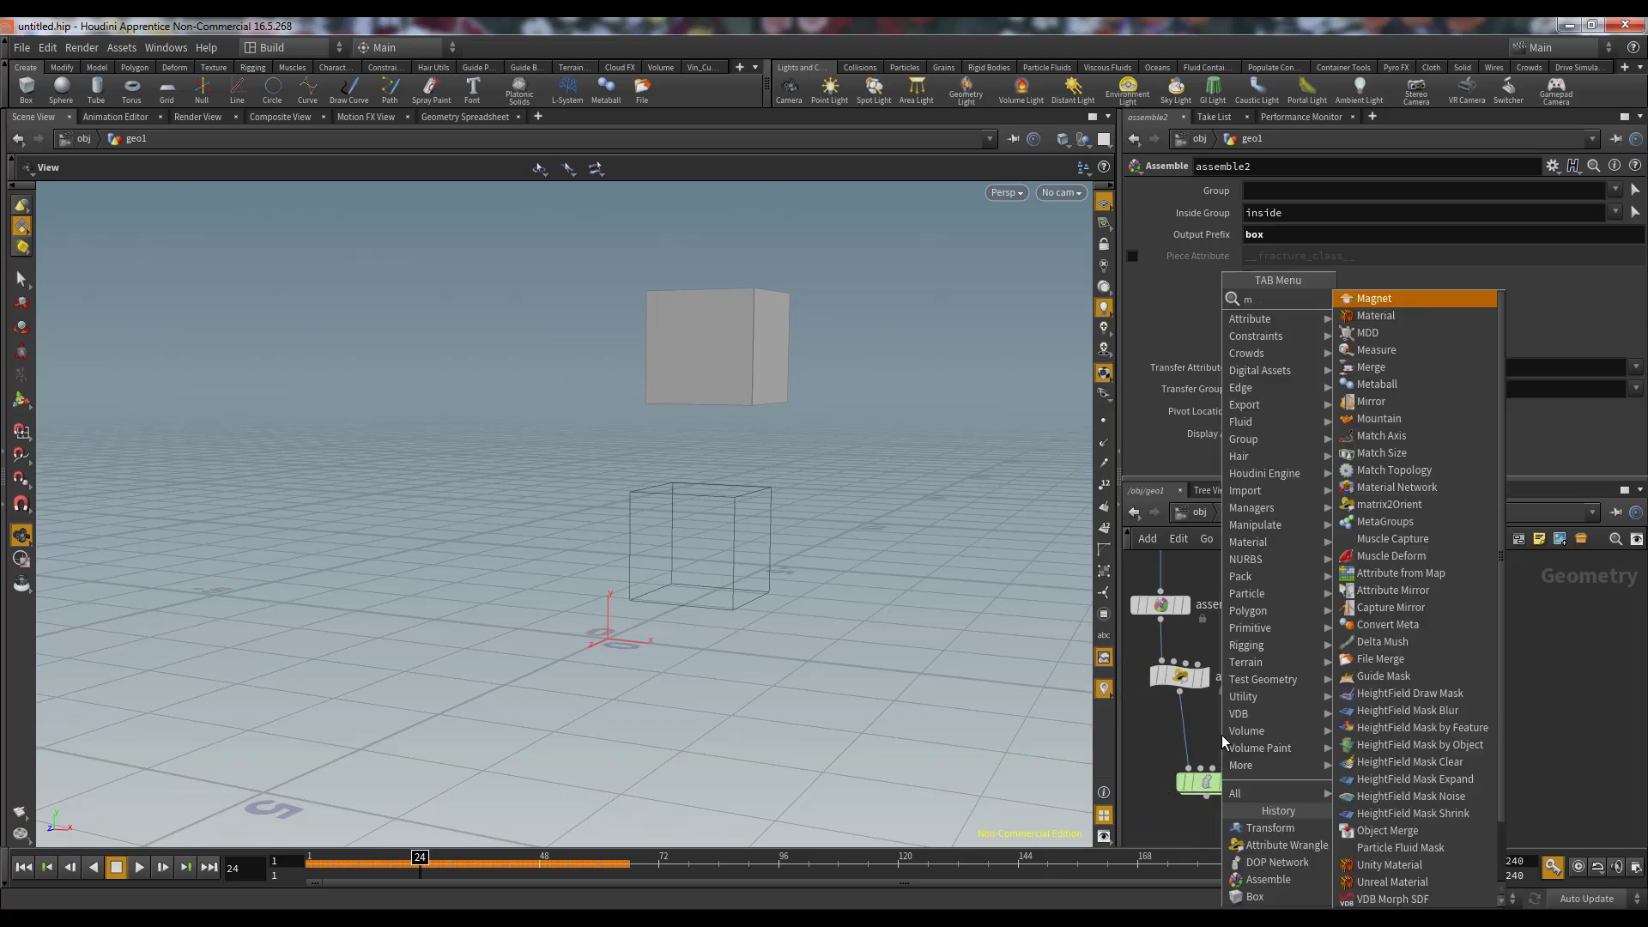
pyautogui.write('erge')
pyautogui.press('Return')
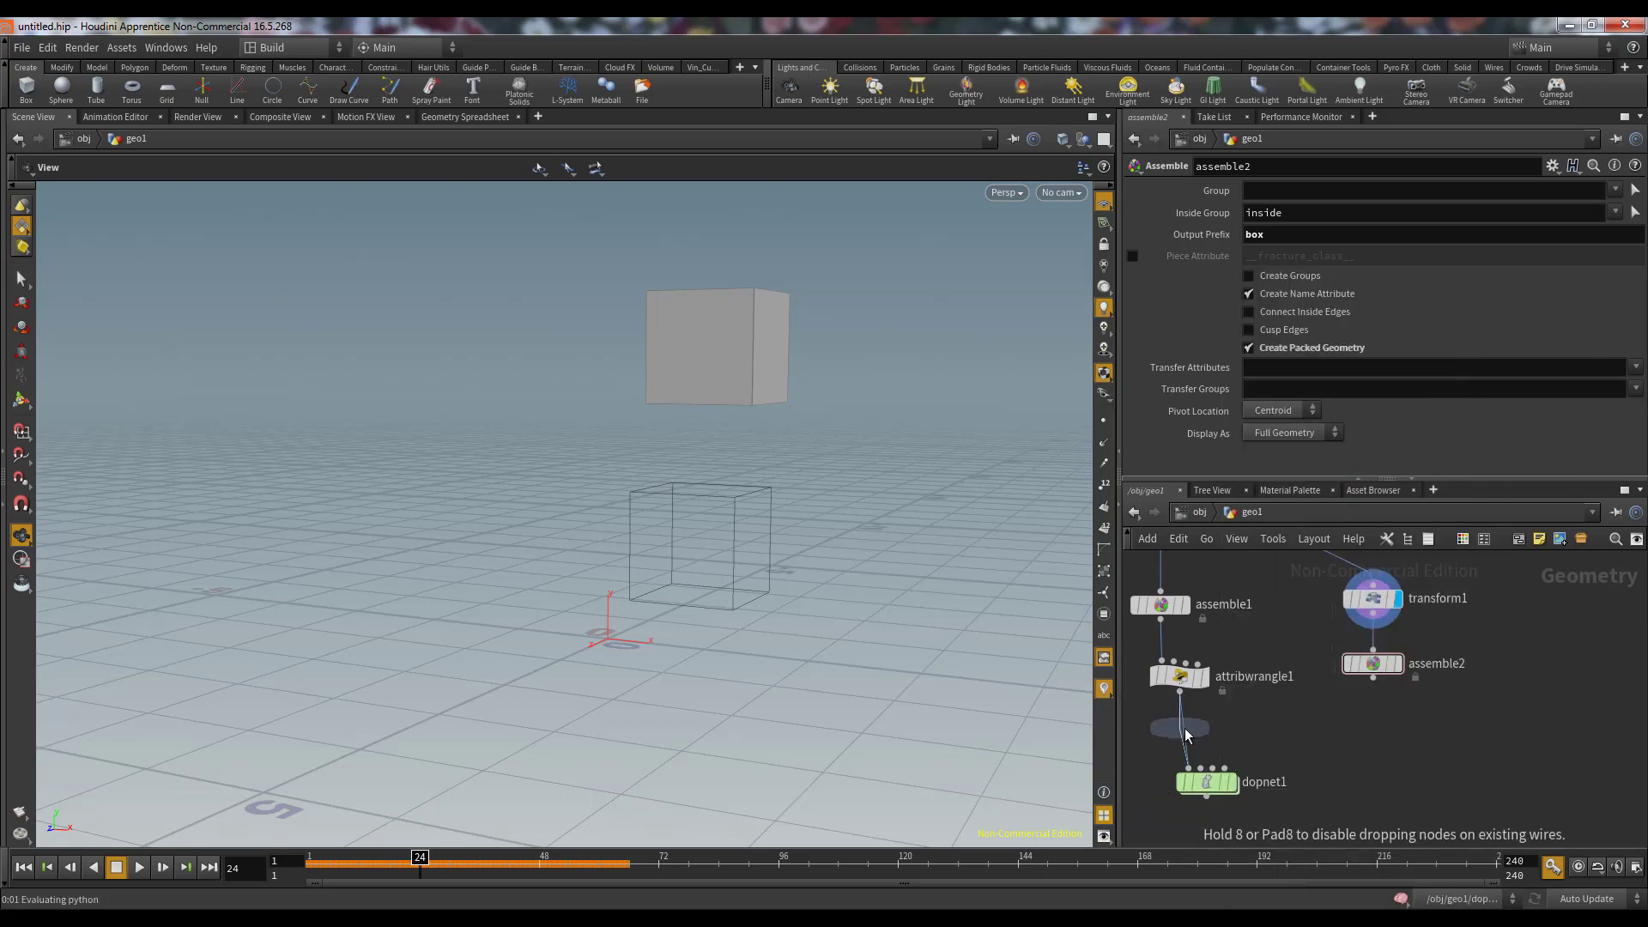
pyautogui.click(1187, 735)
pyautogui.click(1189, 725)
pyautogui.click(1381, 705)
# Finish wiring assemble2 into merge1 and add a new Attribute Wrangle node
pyautogui.moveTo(1374, 719); pyautogui.dragTo(1374, 742, button='middle')
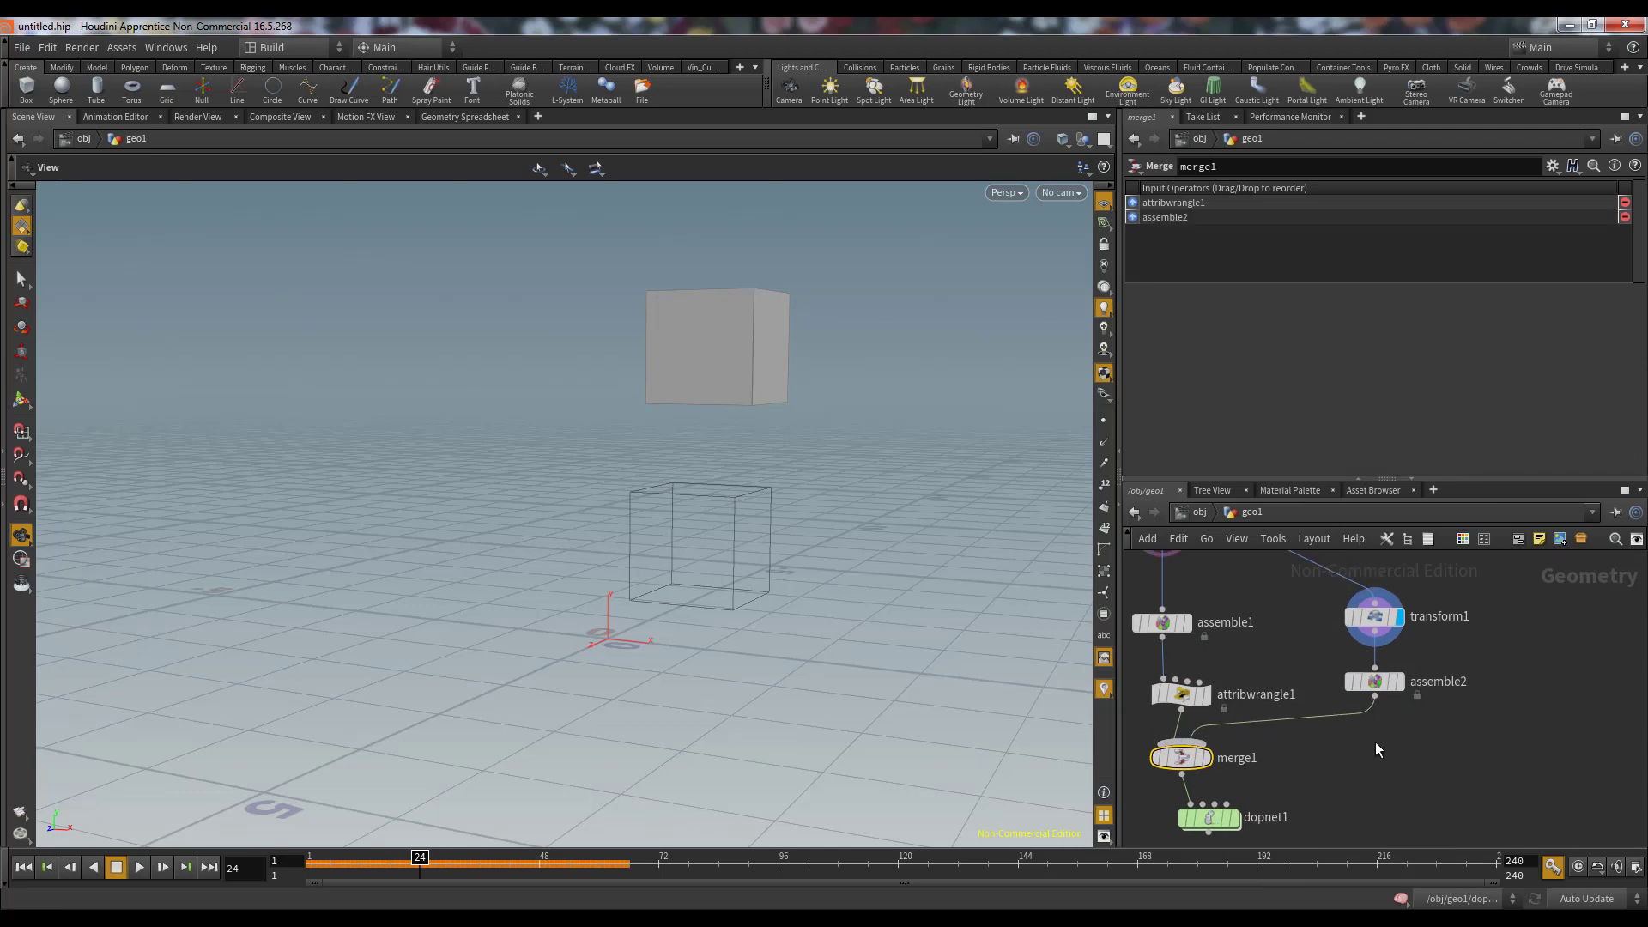
pyautogui.press('Tab')
pyautogui.write('attribwrangle')
pyautogui.press('Return')
pyautogui.click(1366, 740)
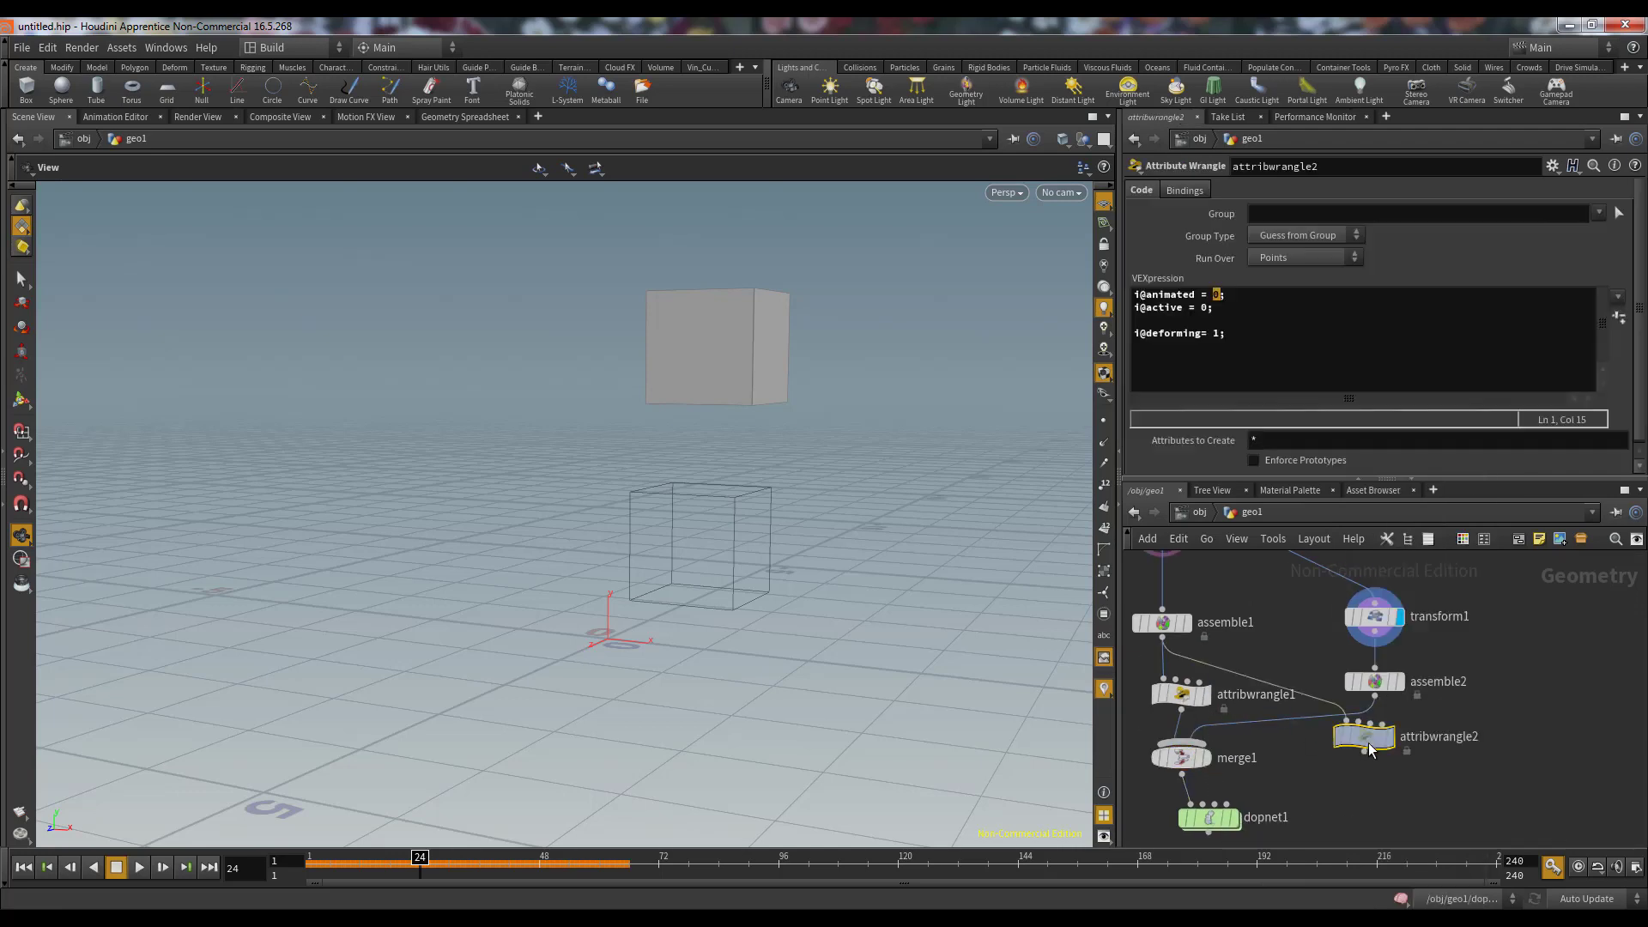
# Put attribwrangle2 between assemble2 and merge1 with i@animated=0, i@active=1, i@deforming=0
pyautogui.moveTo(1370, 749)
pyautogui.mouseDown()
pyautogui.moveTo(1333, 728)
pyautogui.moveTo(1378, 764)
pyautogui.mouseUp()
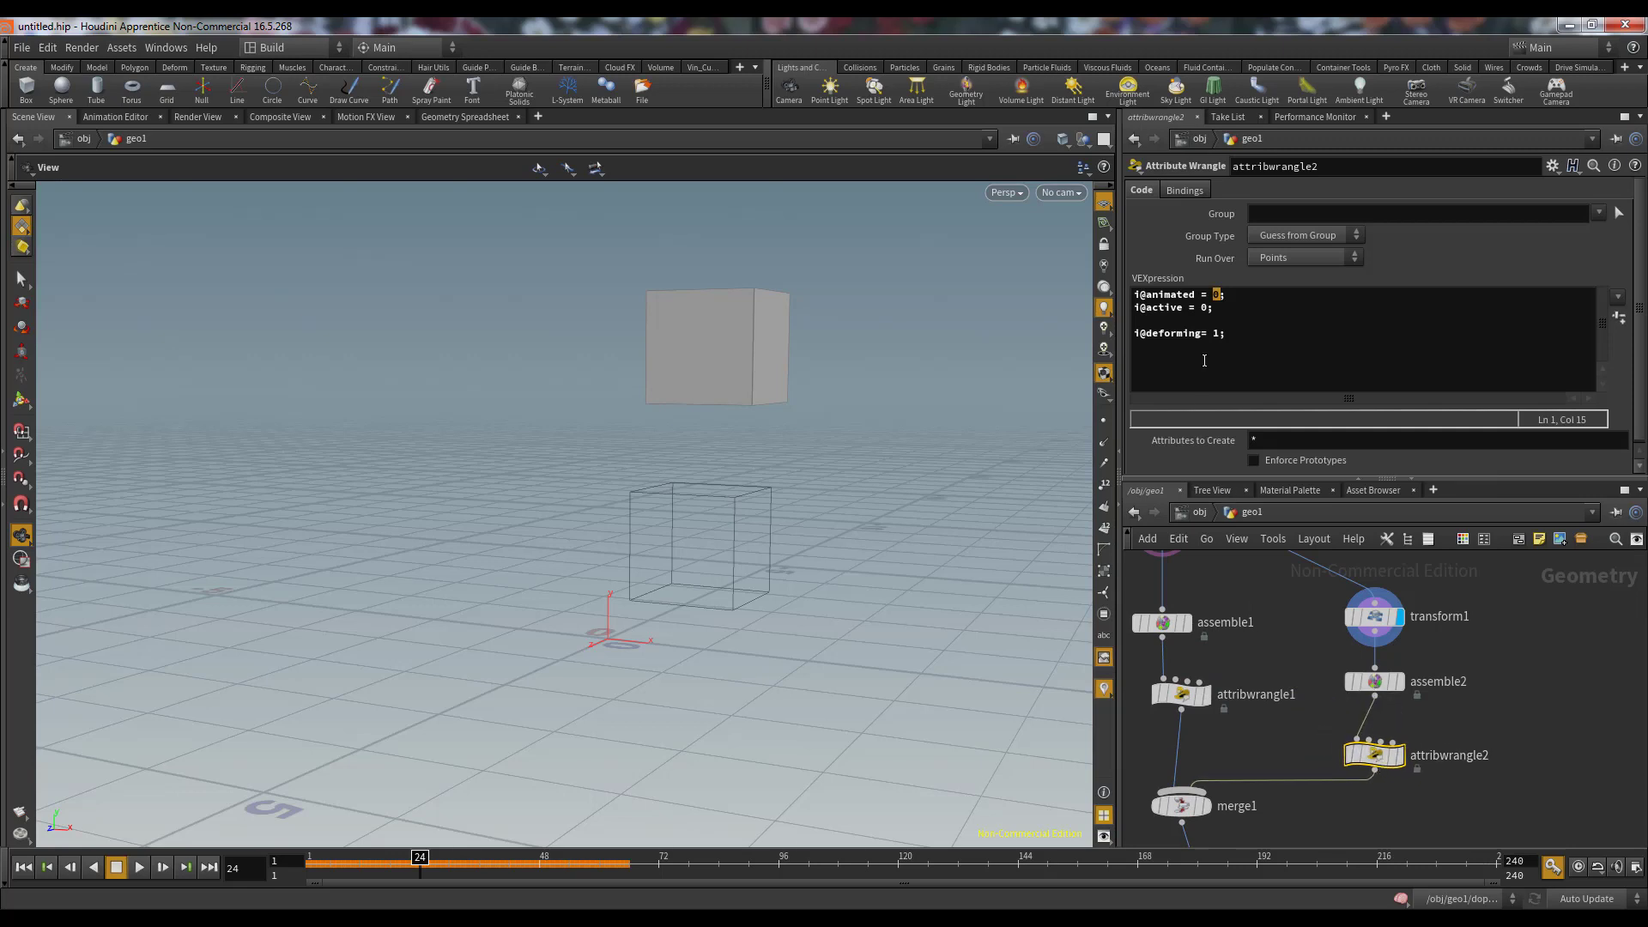
pyautogui.click(1206, 307)
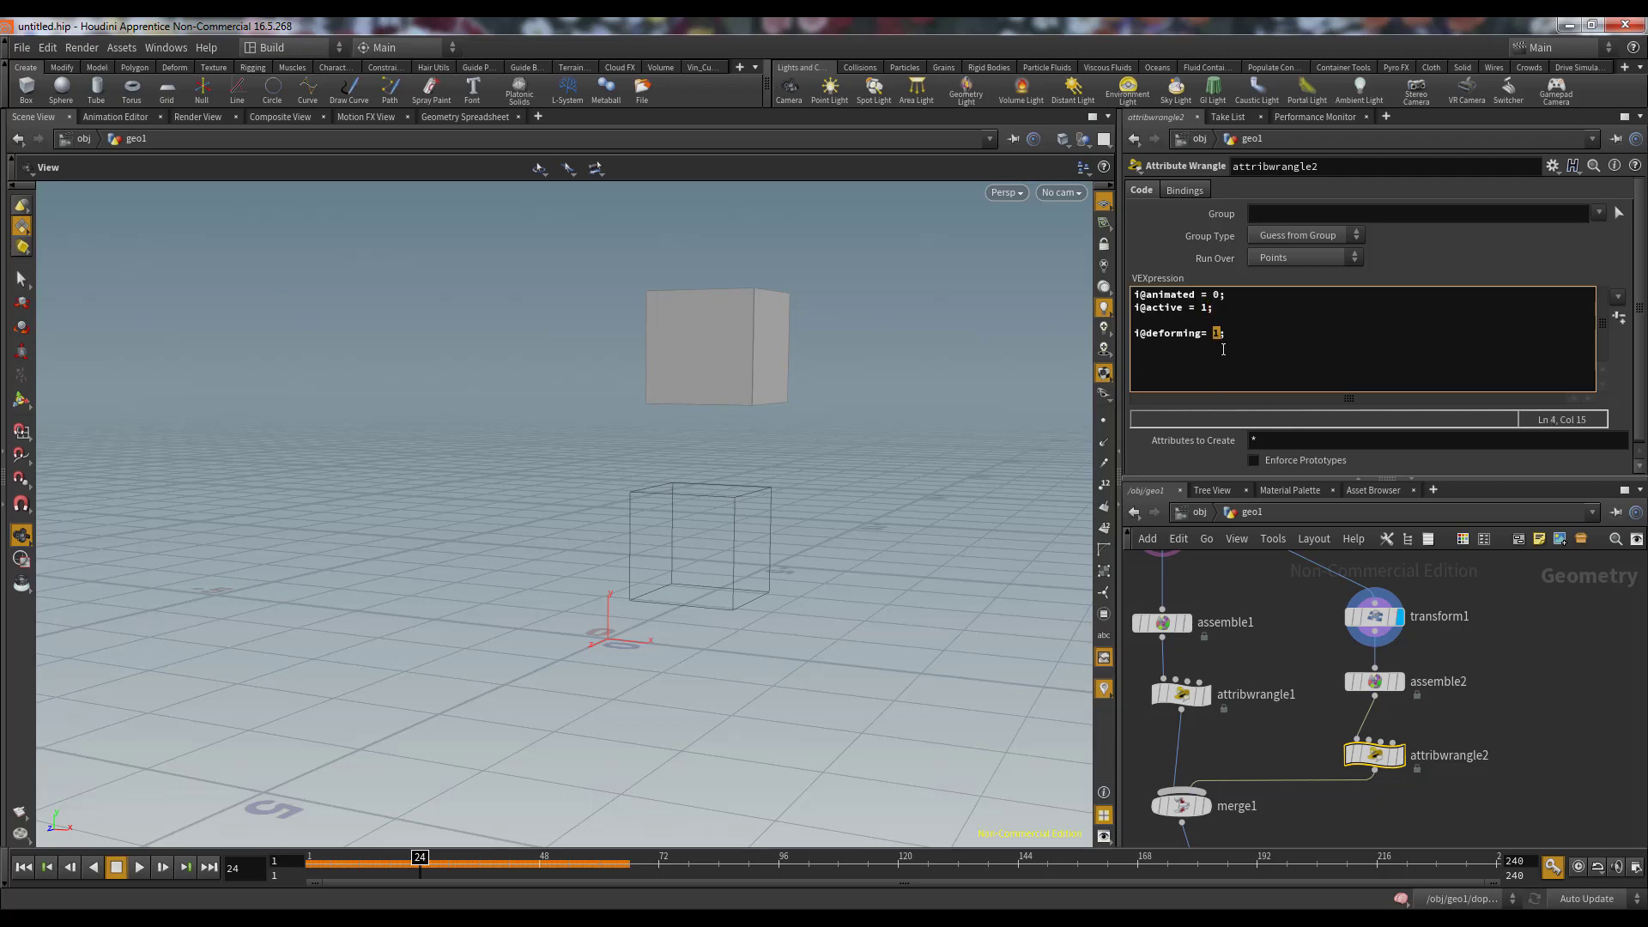
pyautogui.click(1315, 729)
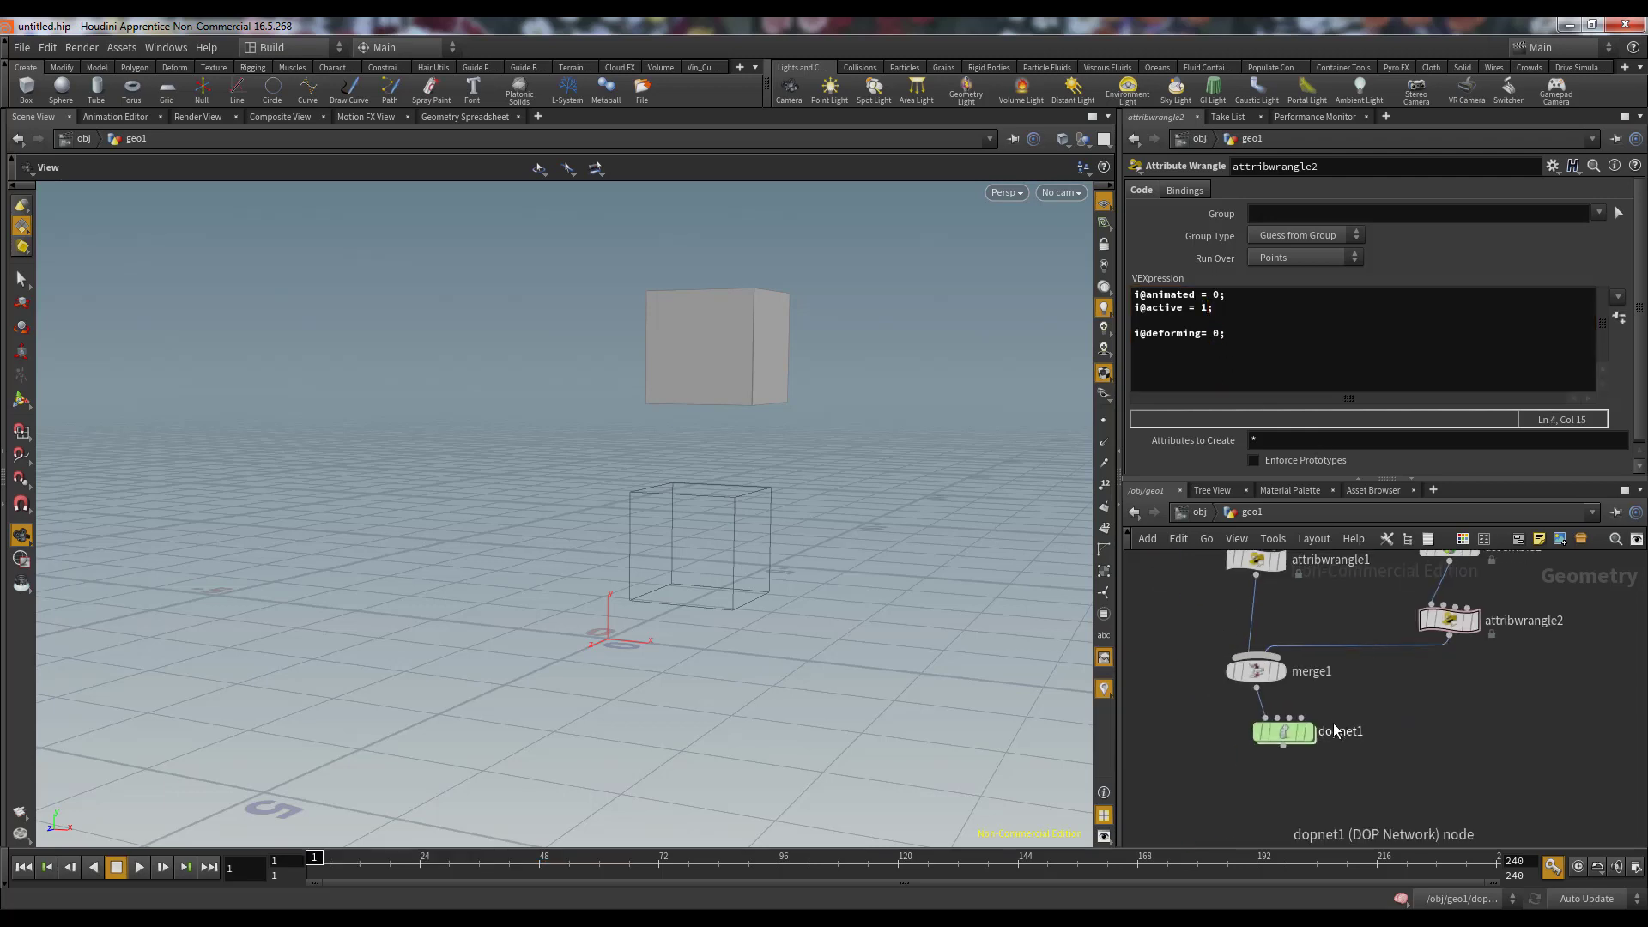
pyautogui.doubleClick(1288, 732)
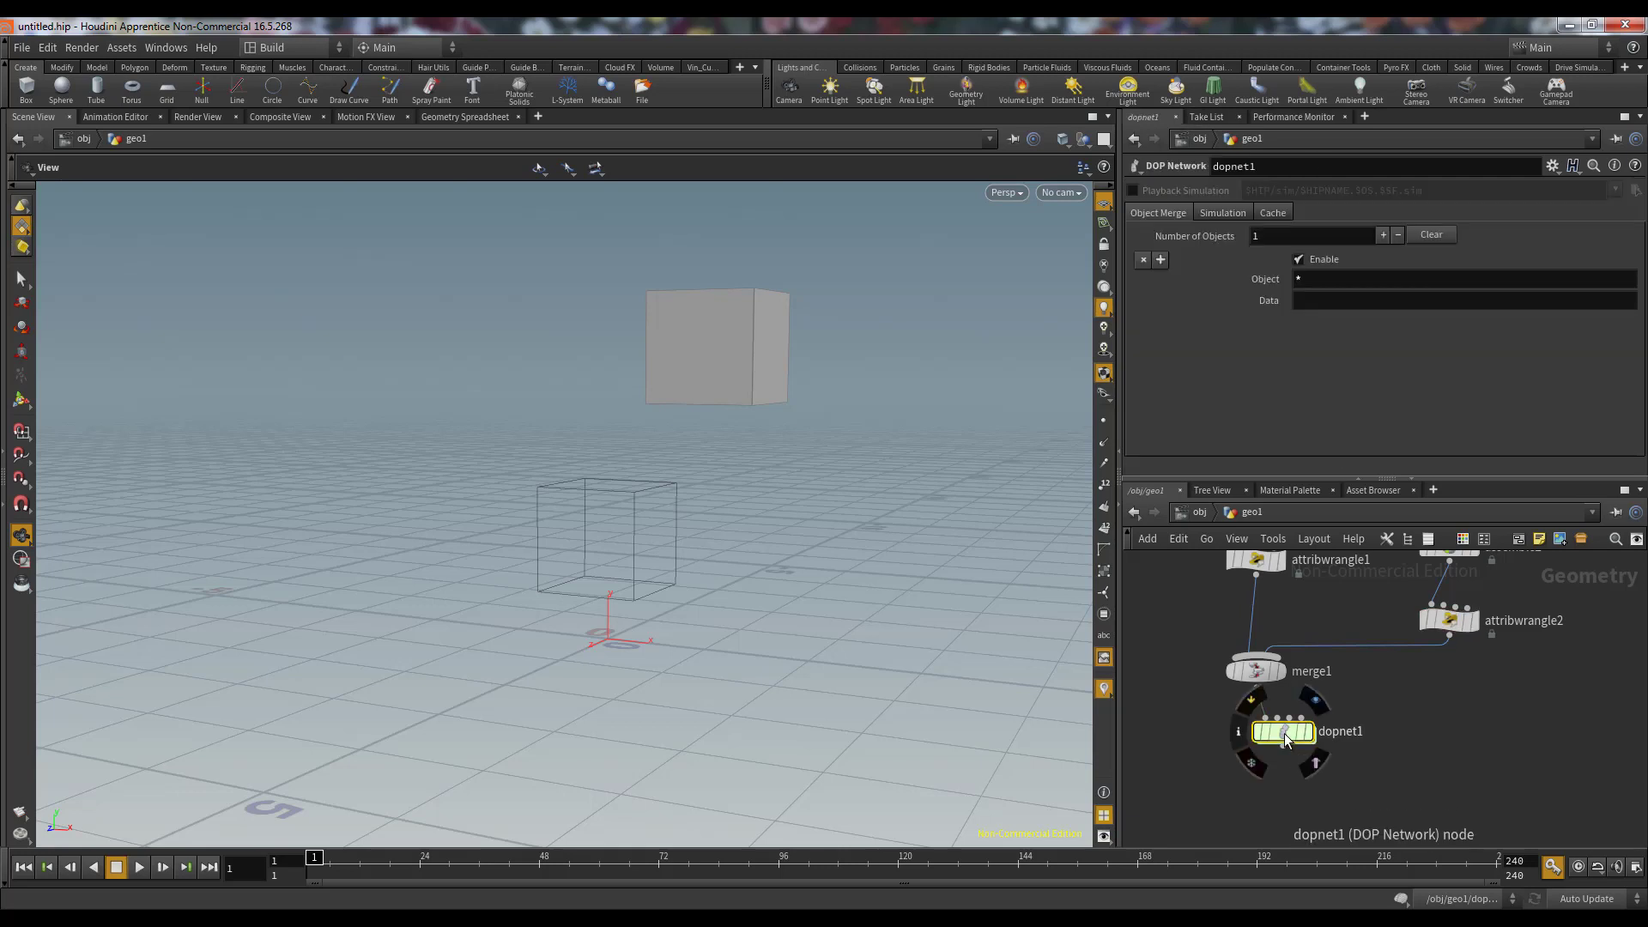
pyautogui.press('Up')
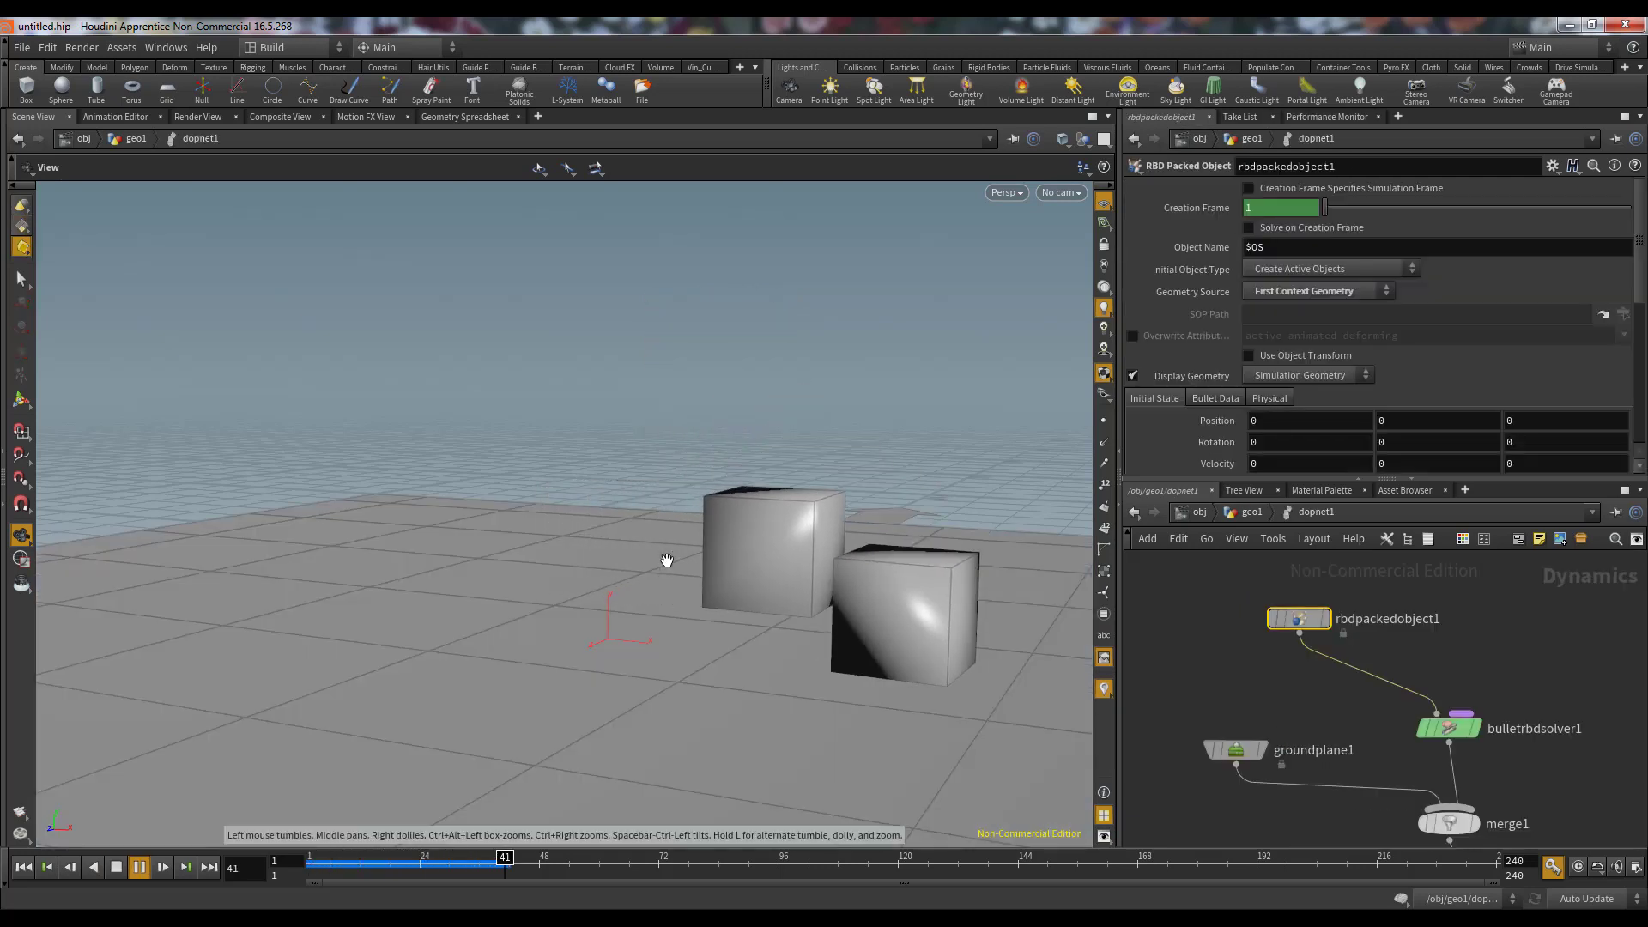
pyautogui.hotkey('ctrl', 'Up')
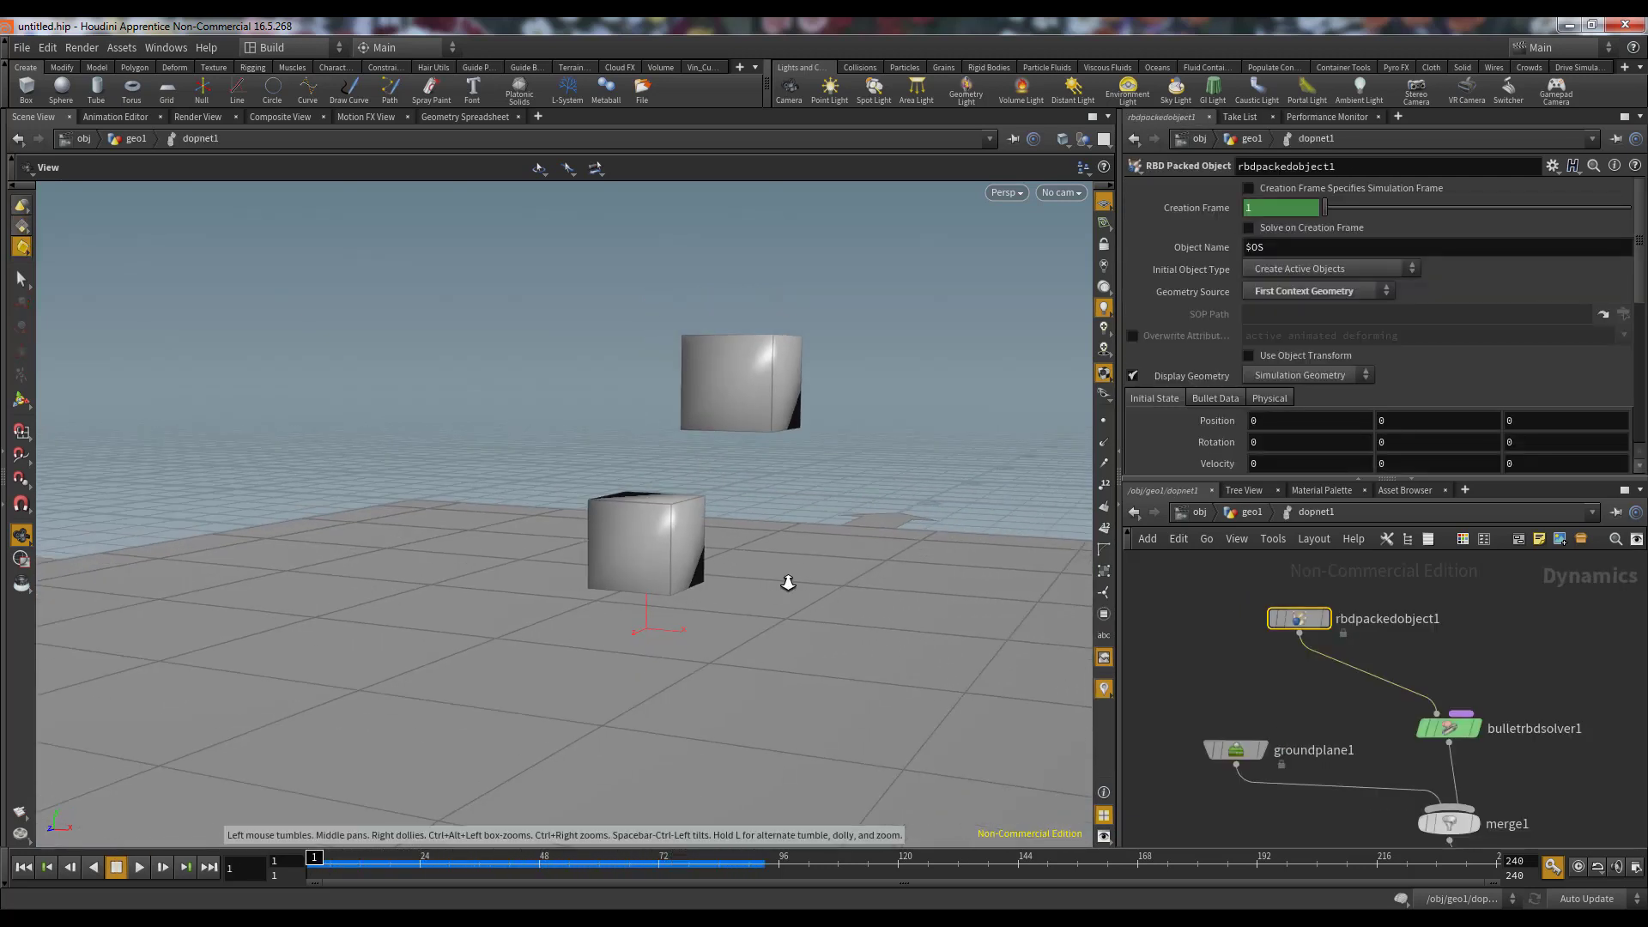
pyautogui.press('Up')
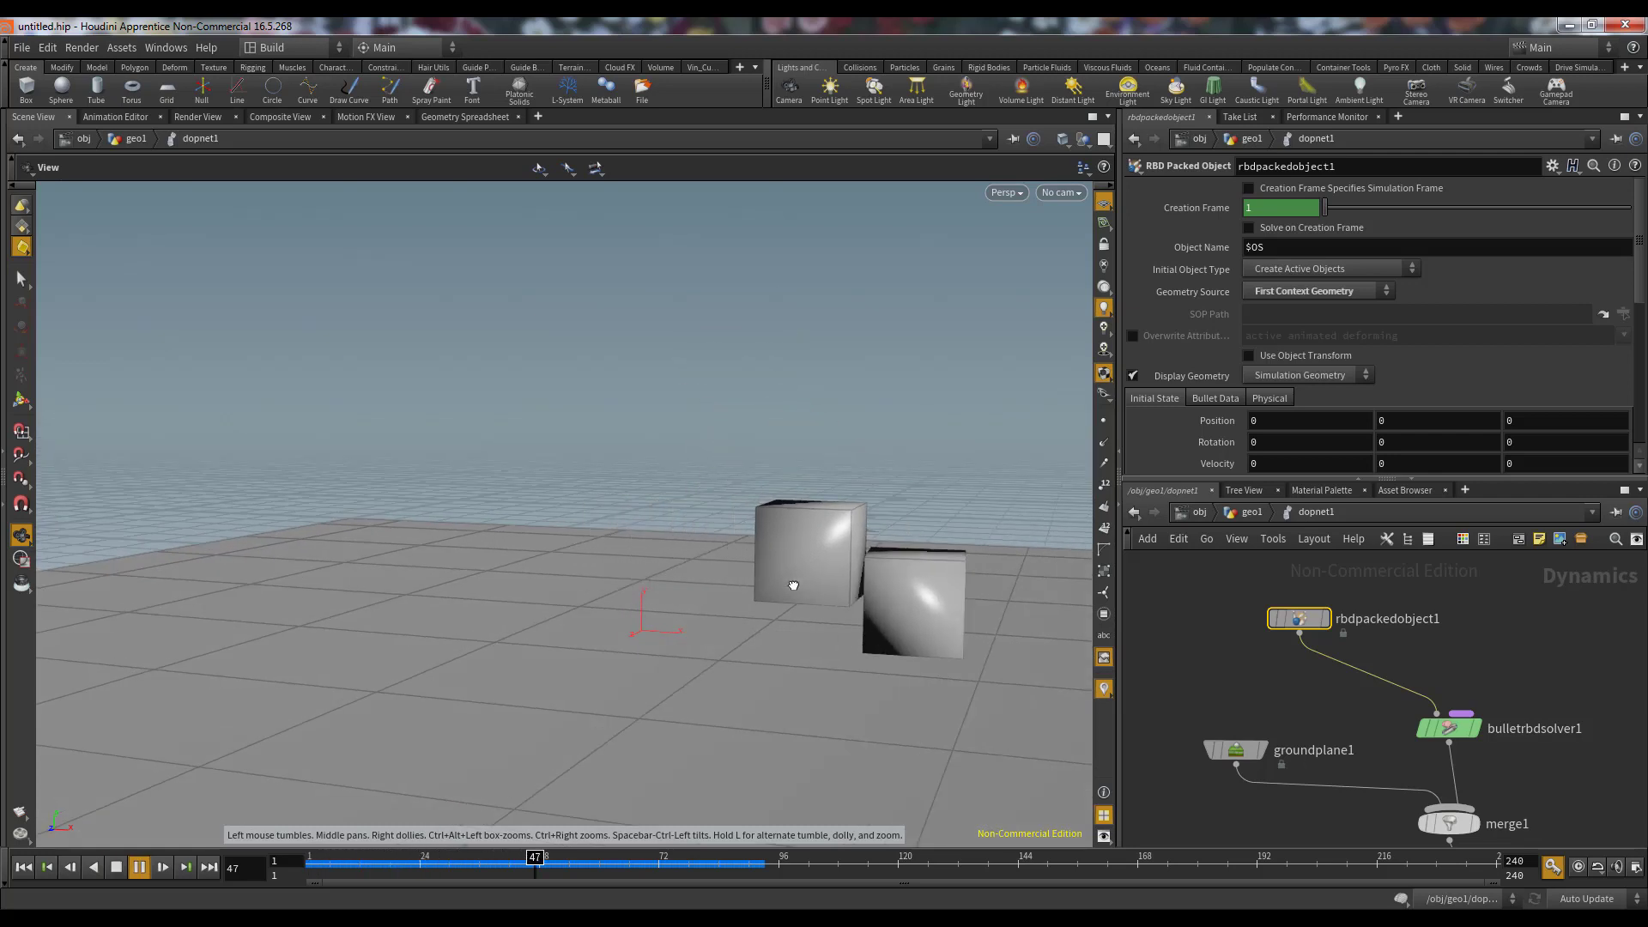
pyautogui.hotkey('ctrl', 'Up')
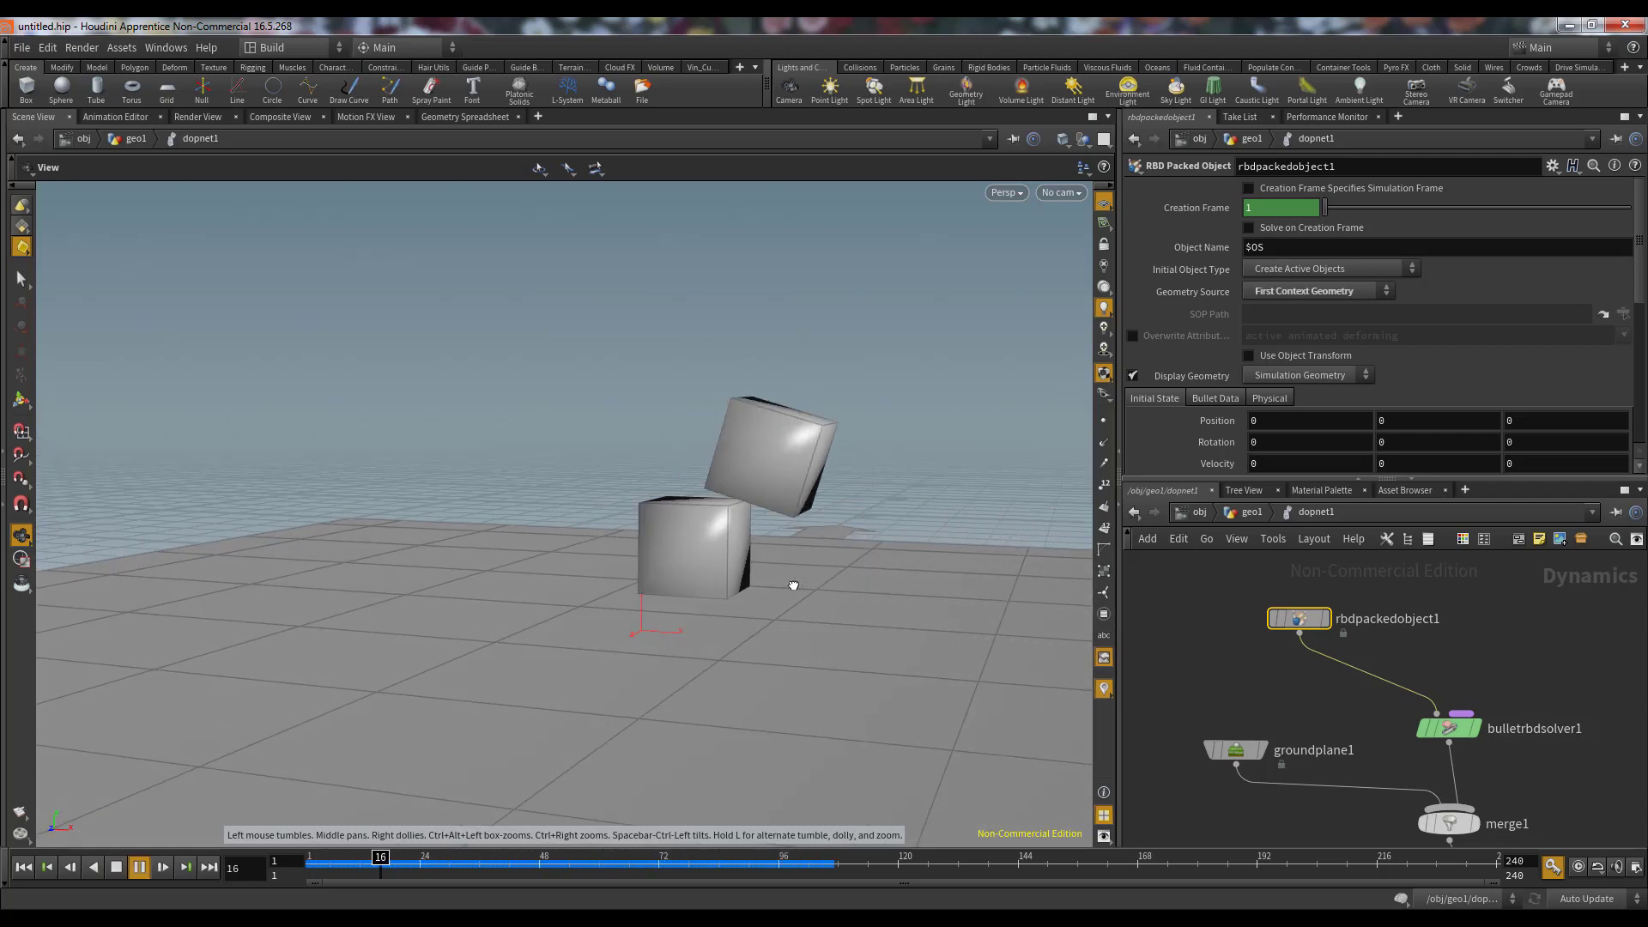
pyautogui.hotkey('ctrl', 'Up')
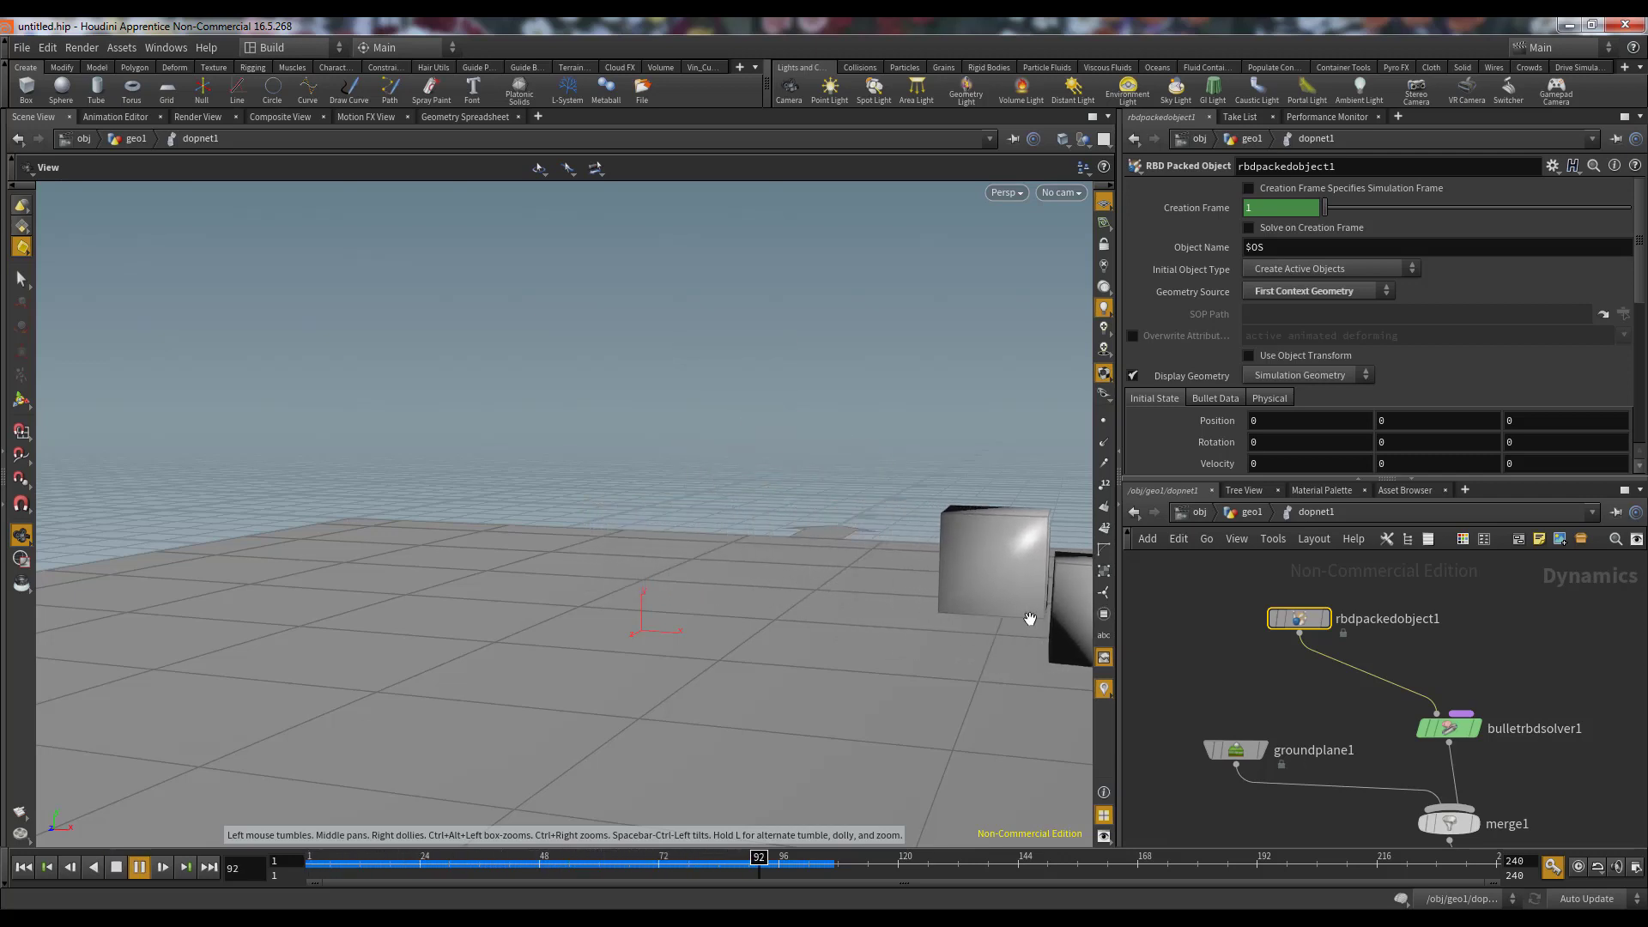
pyautogui.hotkey('ctrl', 'Down')
pyautogui.press('Up')
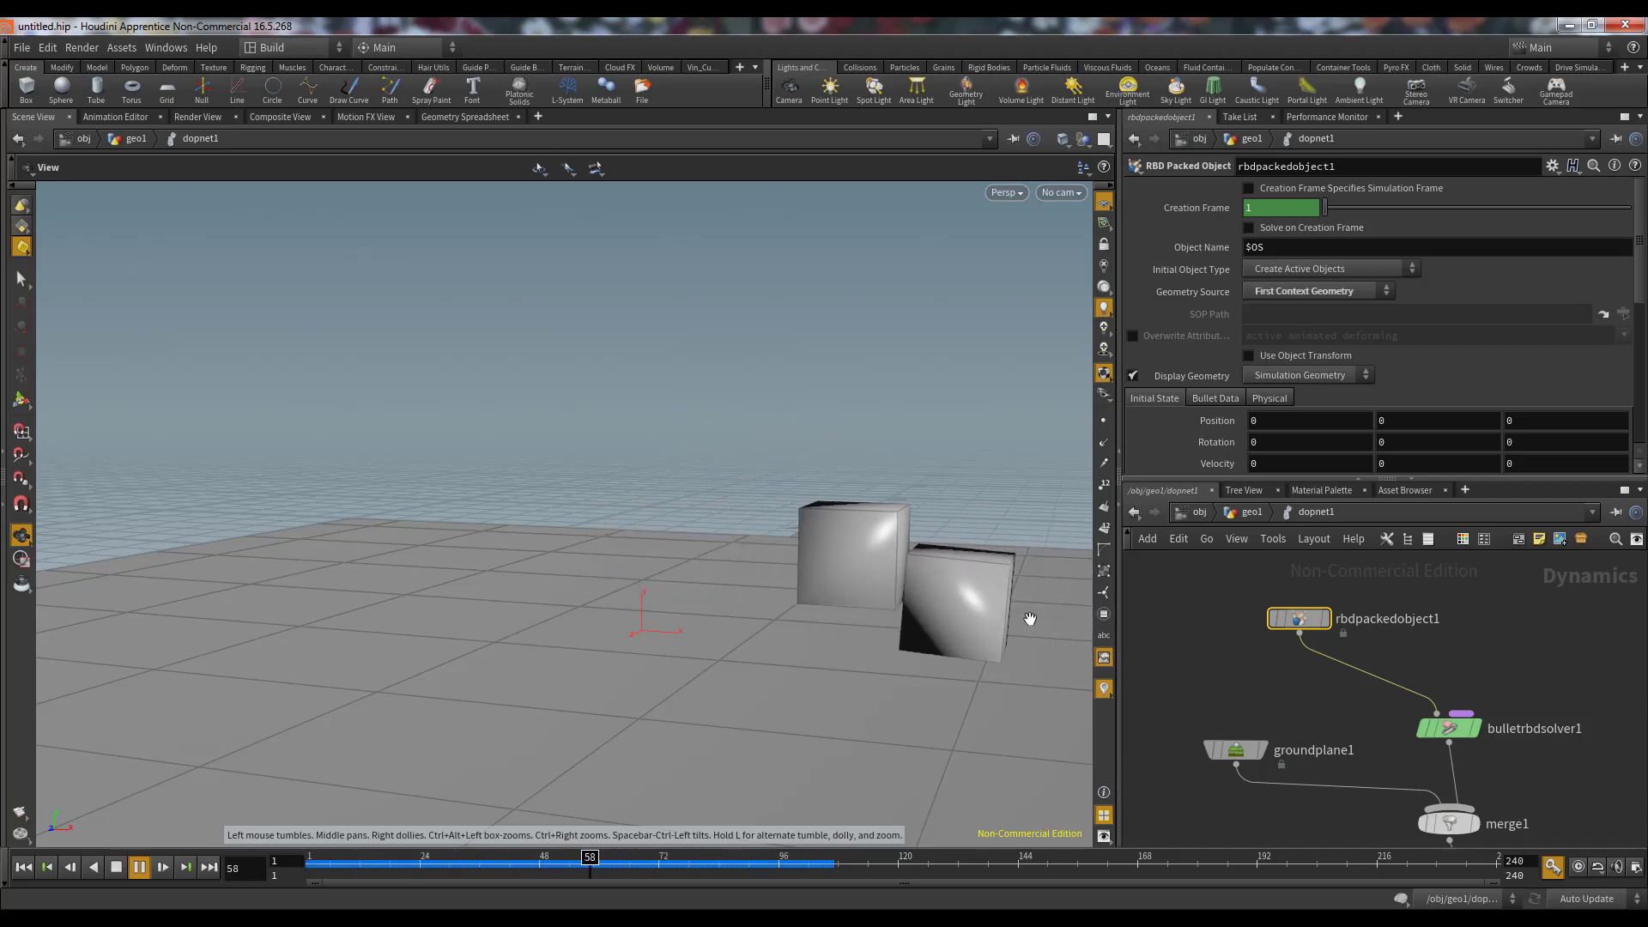
pyautogui.hotkey('ctrl', 'Up')
pyautogui.hotkey('ctrl', 'Down')
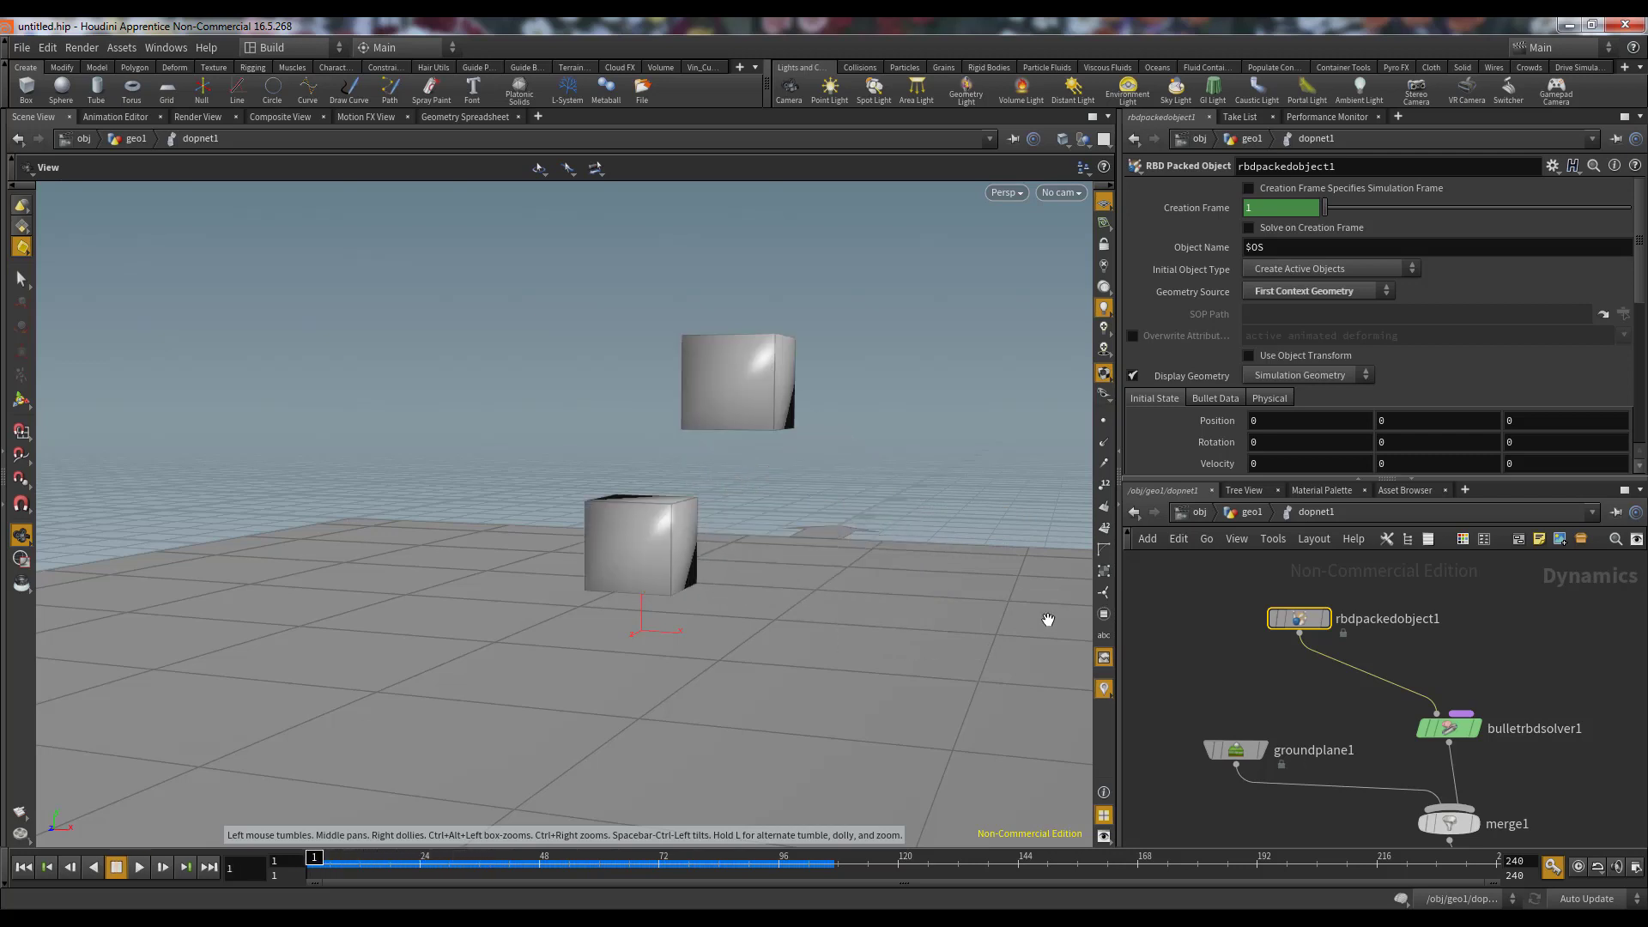
pyautogui.click(1239, 512)
# Rearrange the network with dopnet1 below merge1, then select transform1
pyautogui.moveTo(1407, 728); pyautogui.dragTo(1407, 755, button='middle')
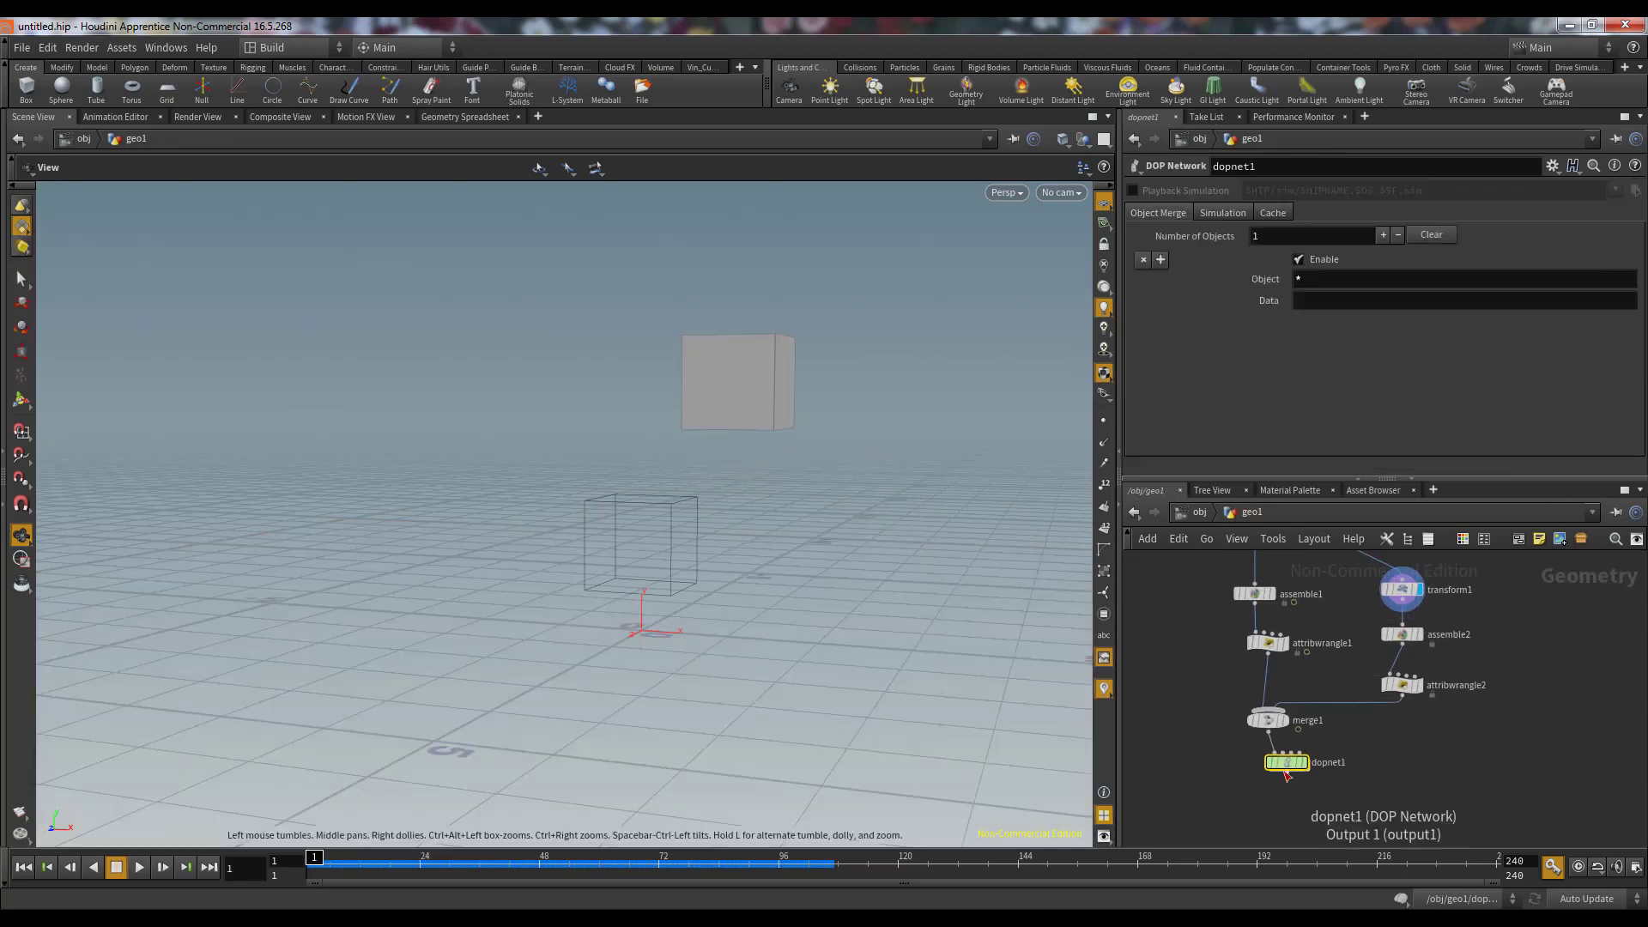
pyautogui.moveTo(1280, 768); pyautogui.dragTo(1280, 805)
pyautogui.moveTo(1281, 805); pyautogui.dragTo(1397, 720, button='middle')
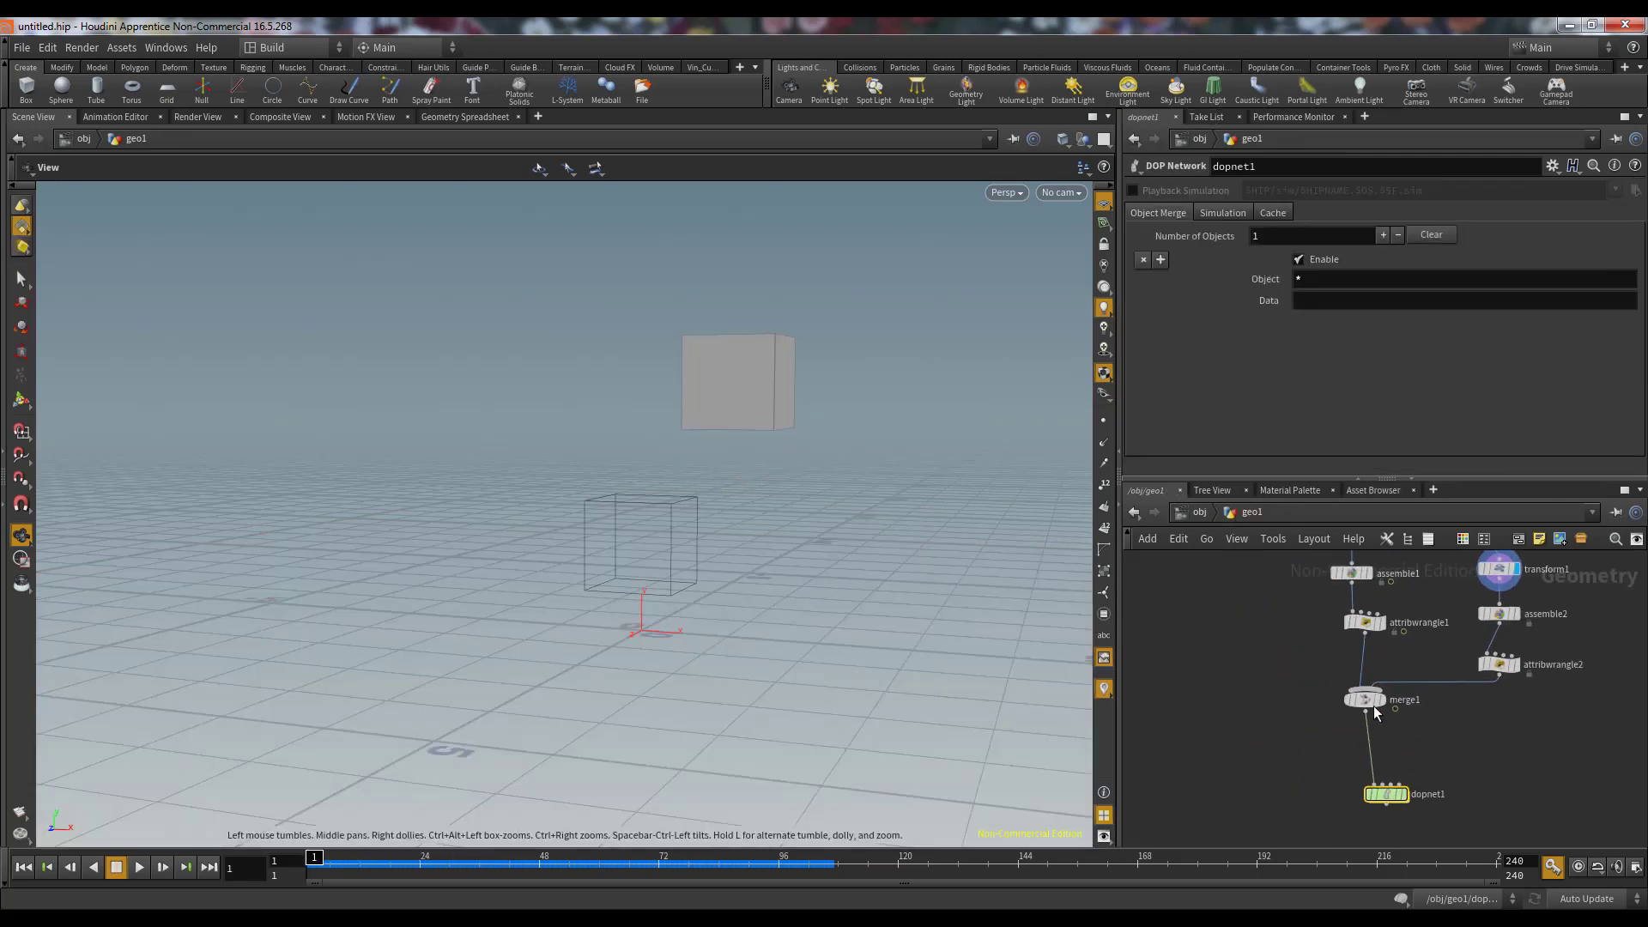
pyautogui.moveTo(1373, 705); pyautogui.dragTo(1377, 705)
pyautogui.moveTo(1386, 664); pyautogui.dragTo(1372, 709, button='middle')
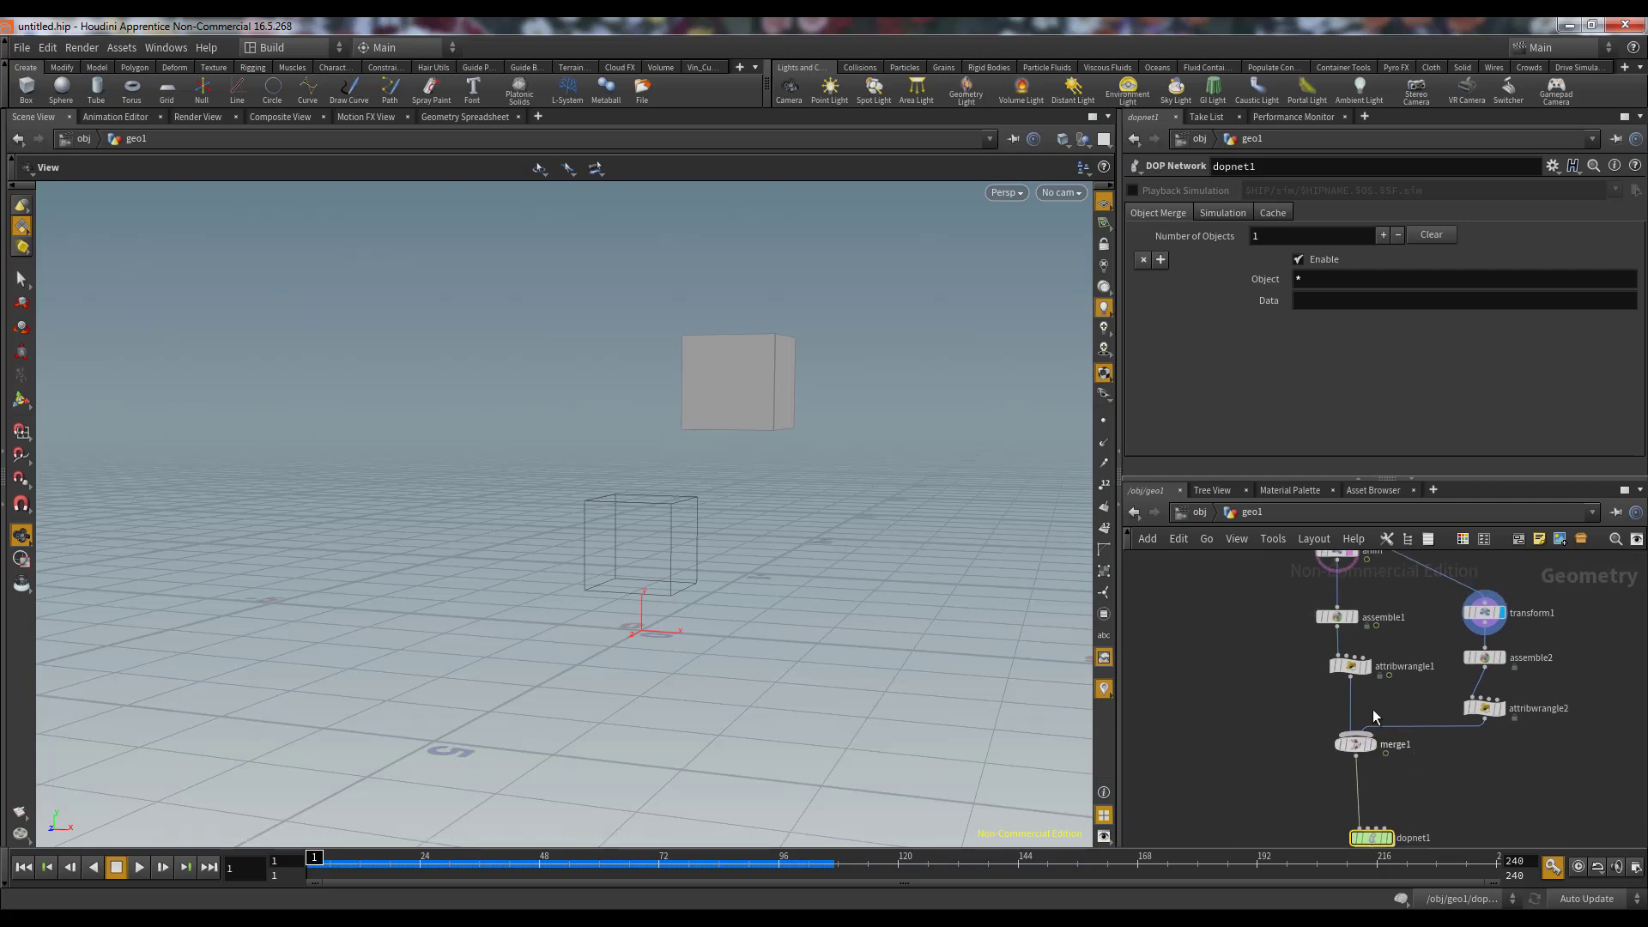
pyautogui.scroll(-2, 1373, 697)
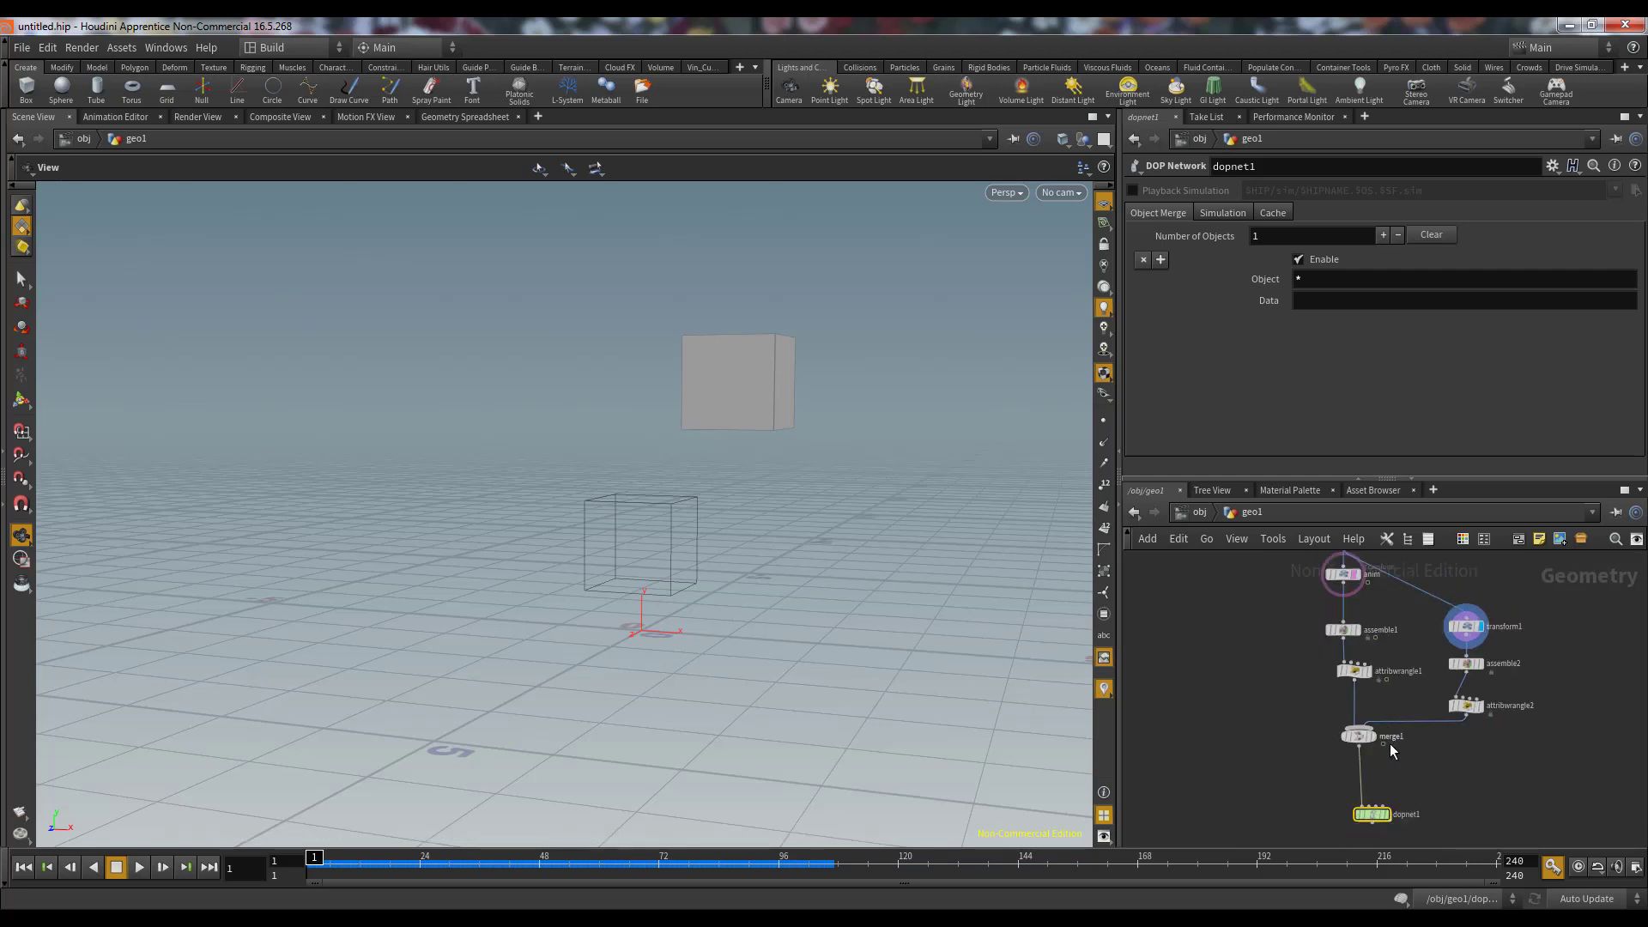
pyautogui.moveTo(1494, 719); pyautogui.dragTo(1435, 619)
pyautogui.moveTo(1560, 655); pyautogui.dragTo(1514, 709, button='middle')
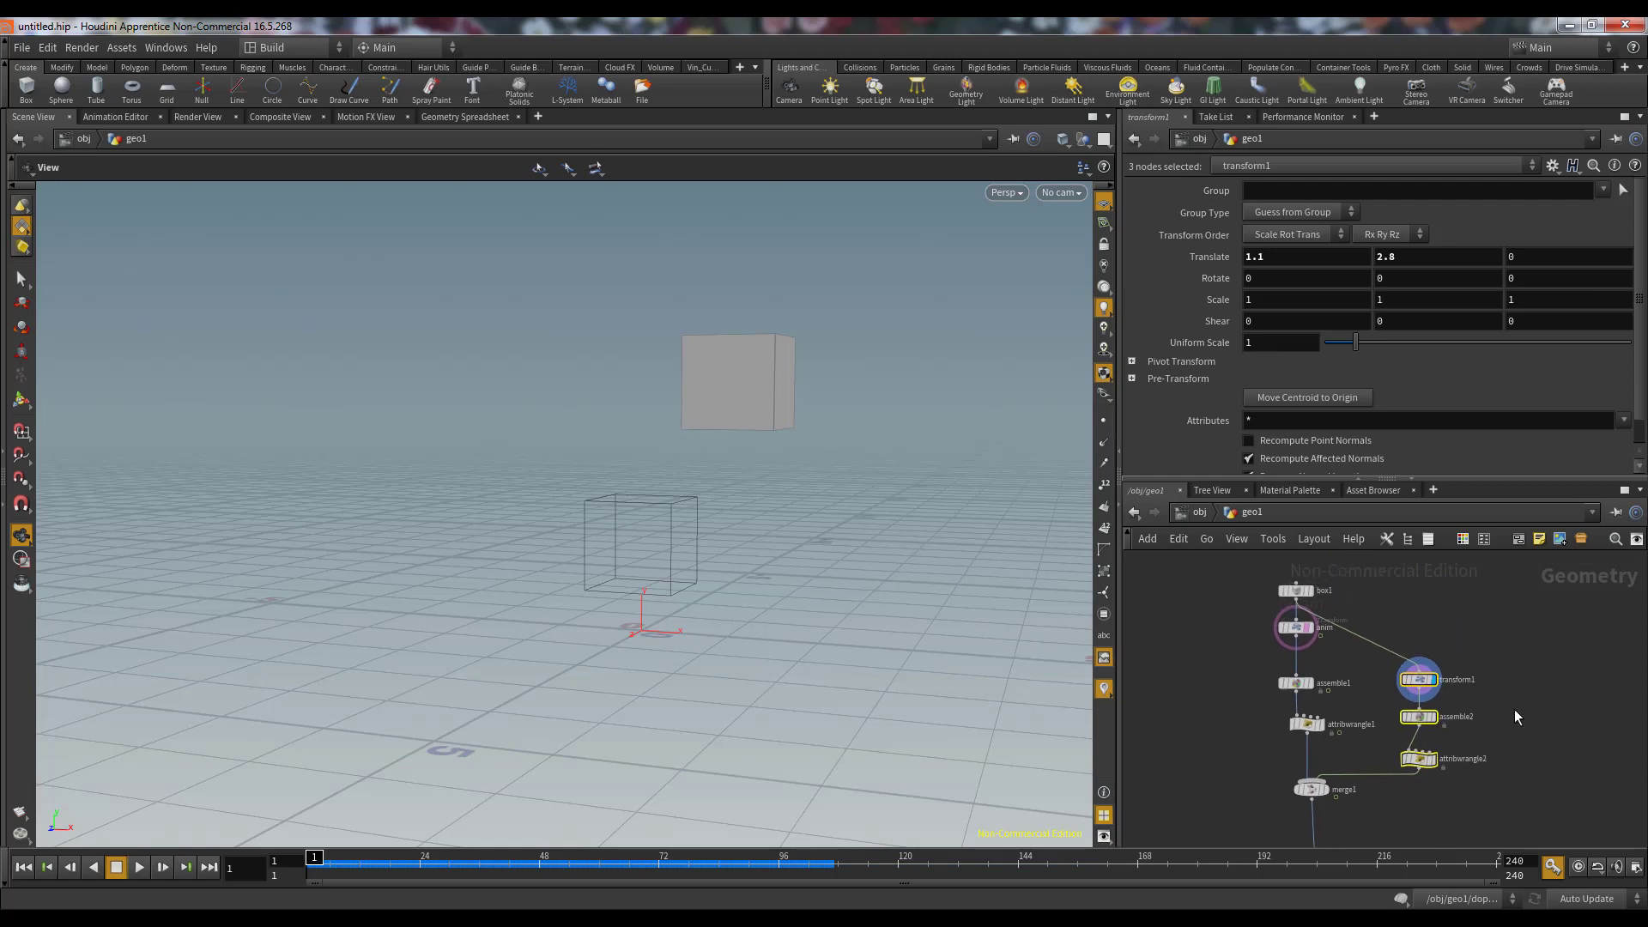
pyautogui.moveTo(1501, 795); pyautogui.dragTo(1480, 695)
pyautogui.moveTo(1480, 693); pyautogui.dragTo(1381, 691, button='middle')
pyautogui.click(1501, 676)
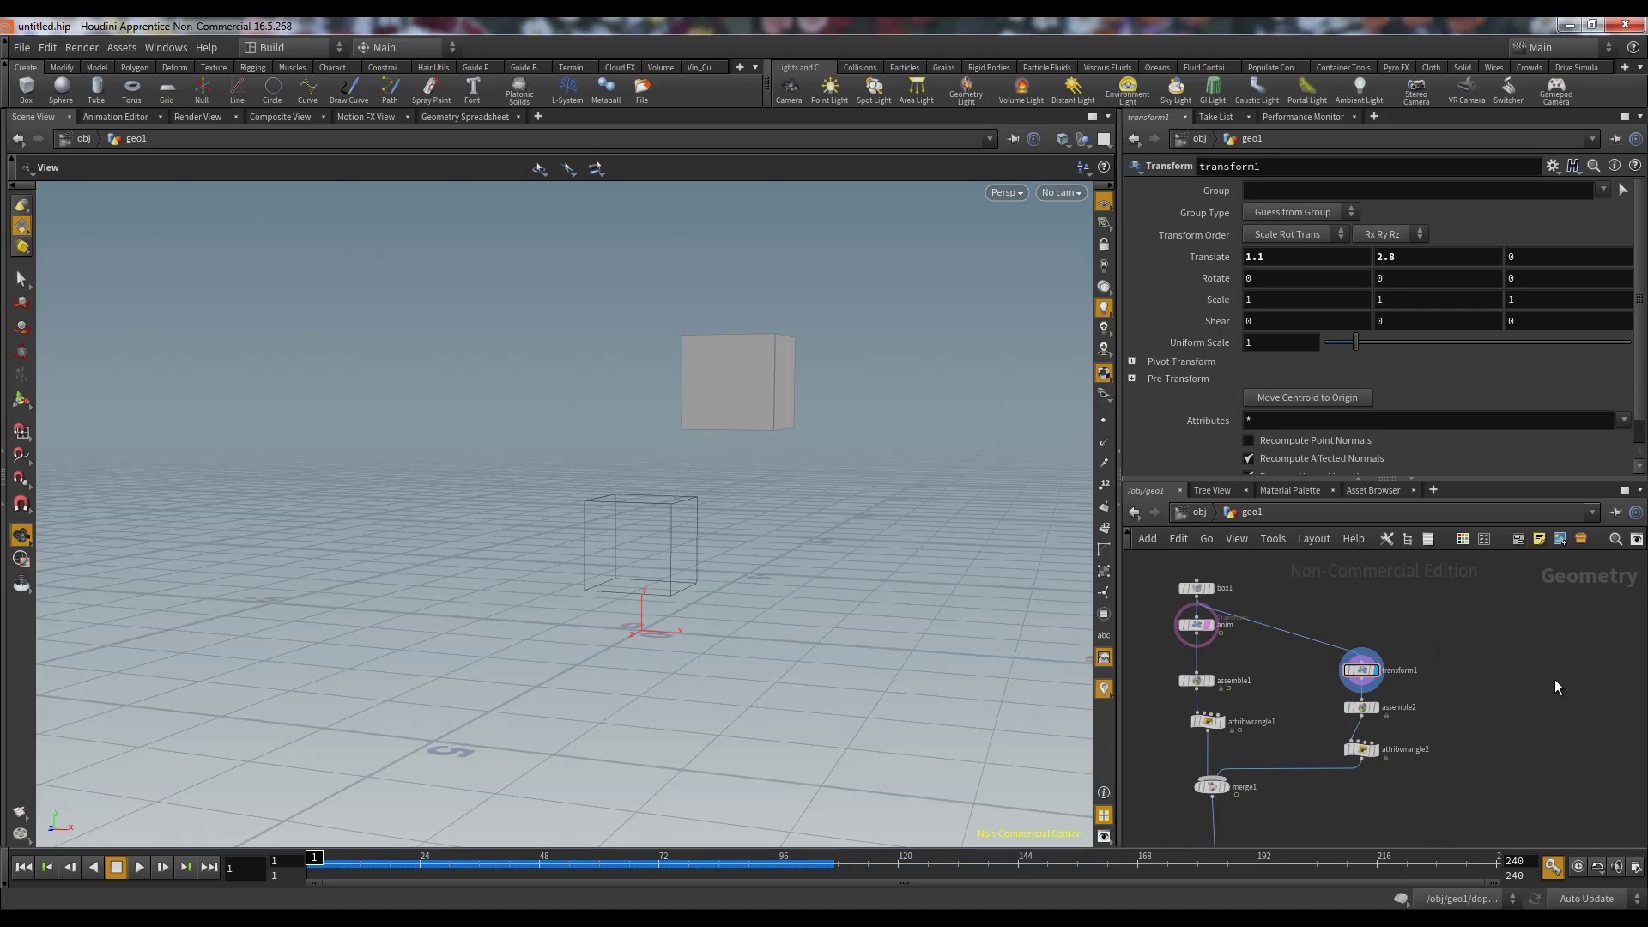
# Add assemble3 fed by box1, display it, and enable Create Packed Geometry
pyautogui.press('Tab')
pyautogui.write('ass')
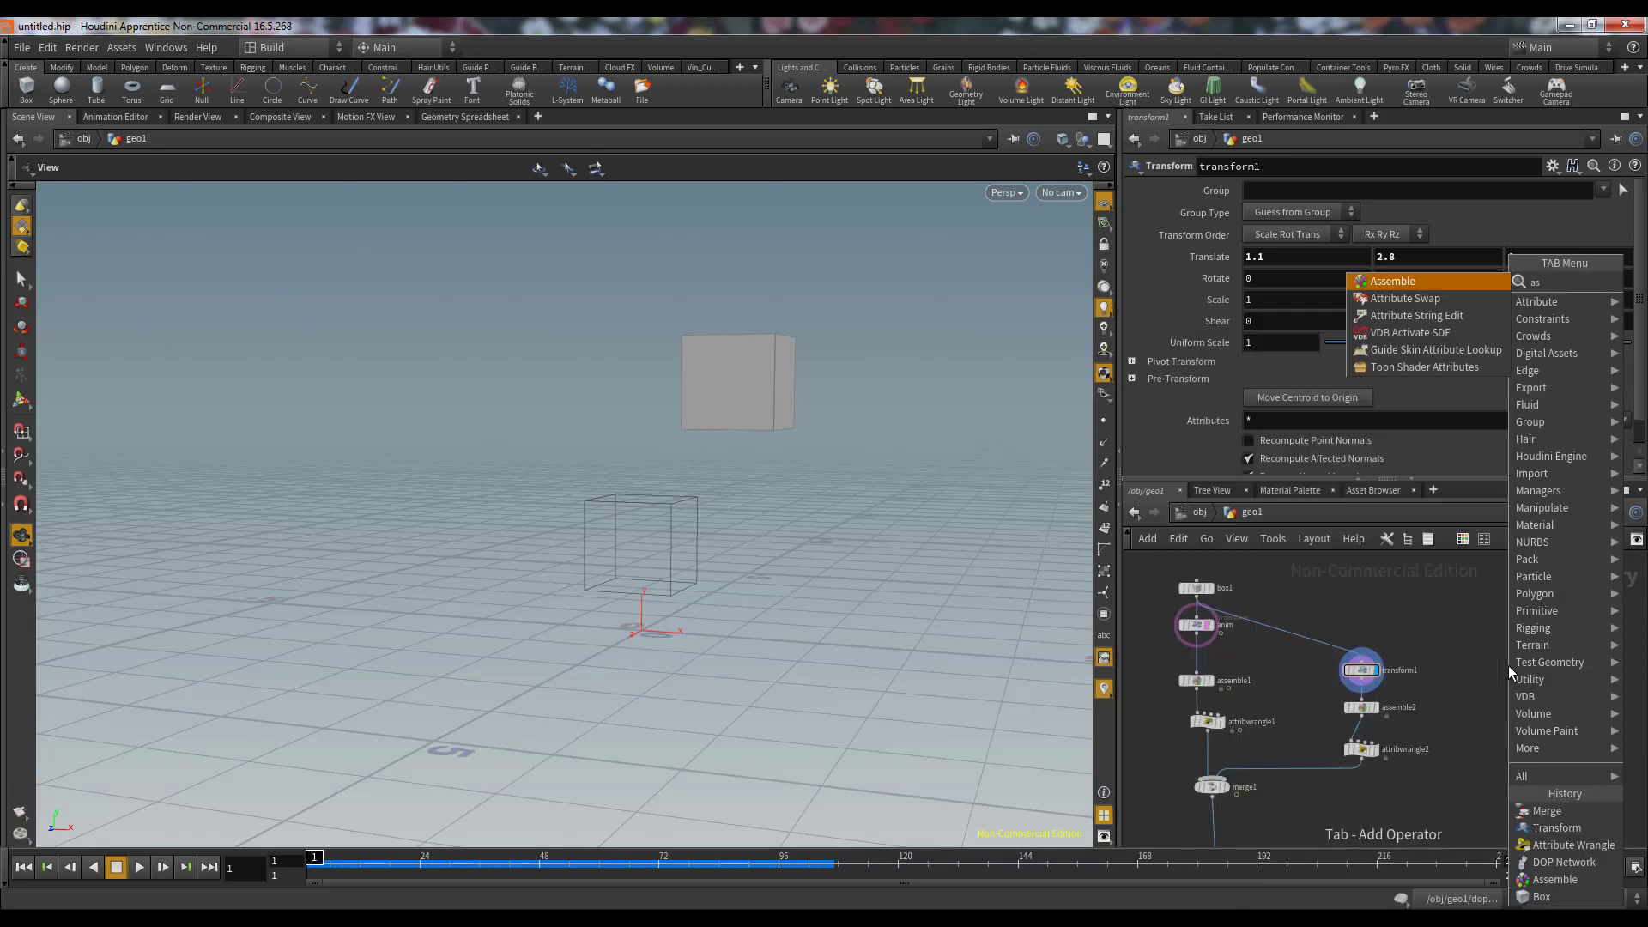
pyautogui.press('Return')
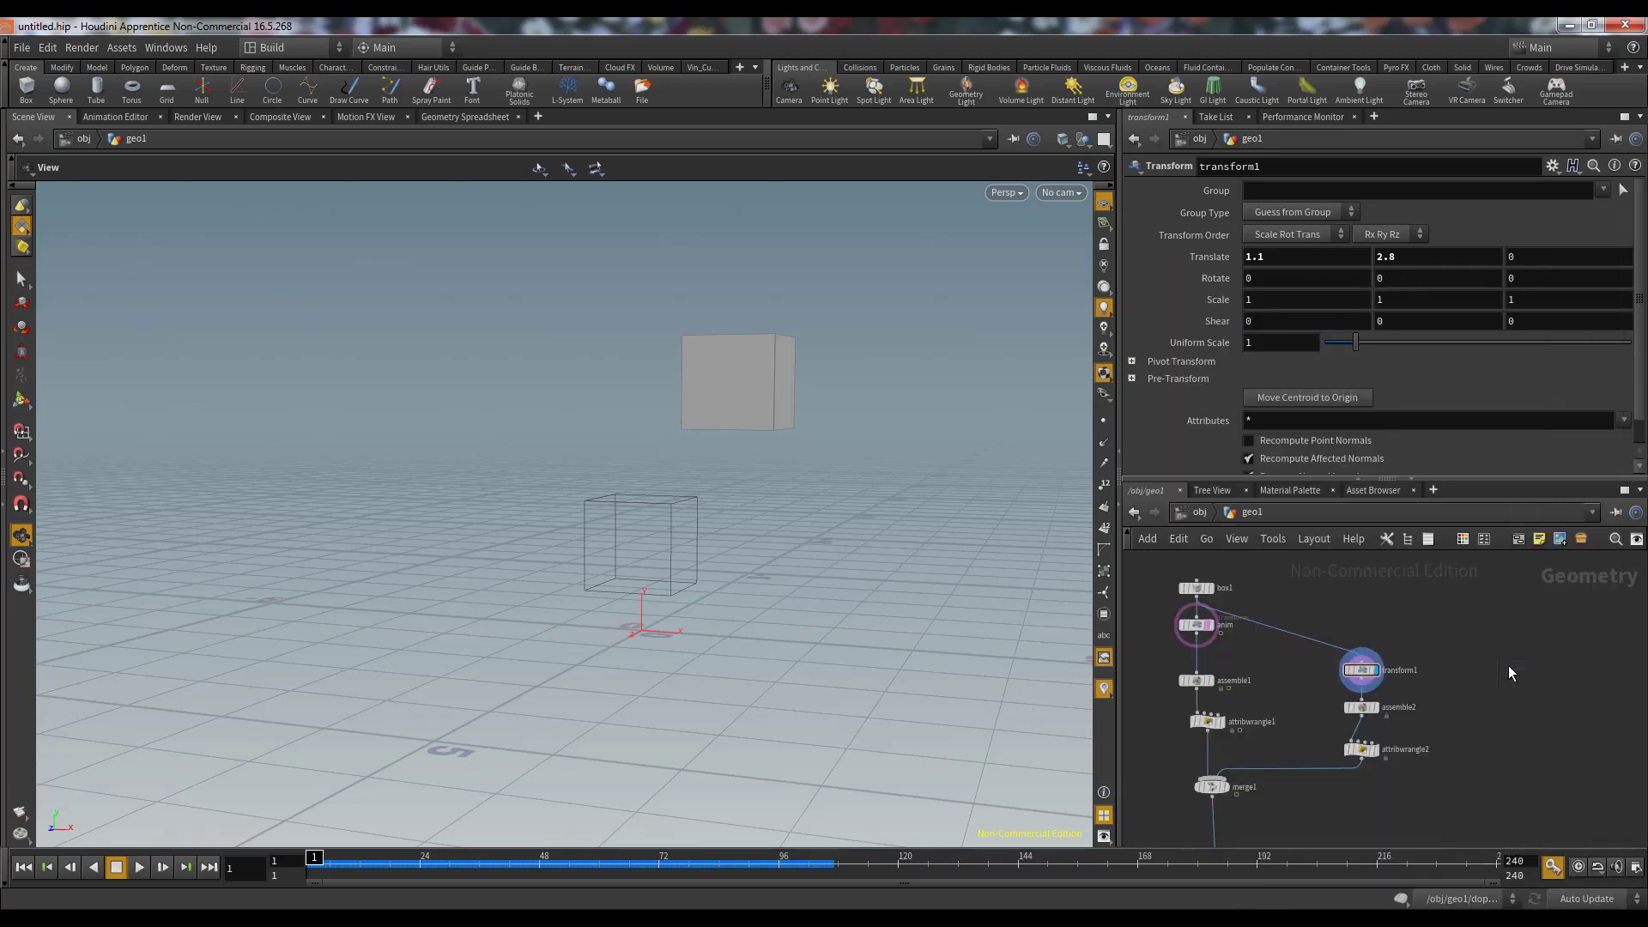
pyautogui.click(1507, 666)
pyautogui.scroll(1, 1506, 665)
pyautogui.click(1508, 654)
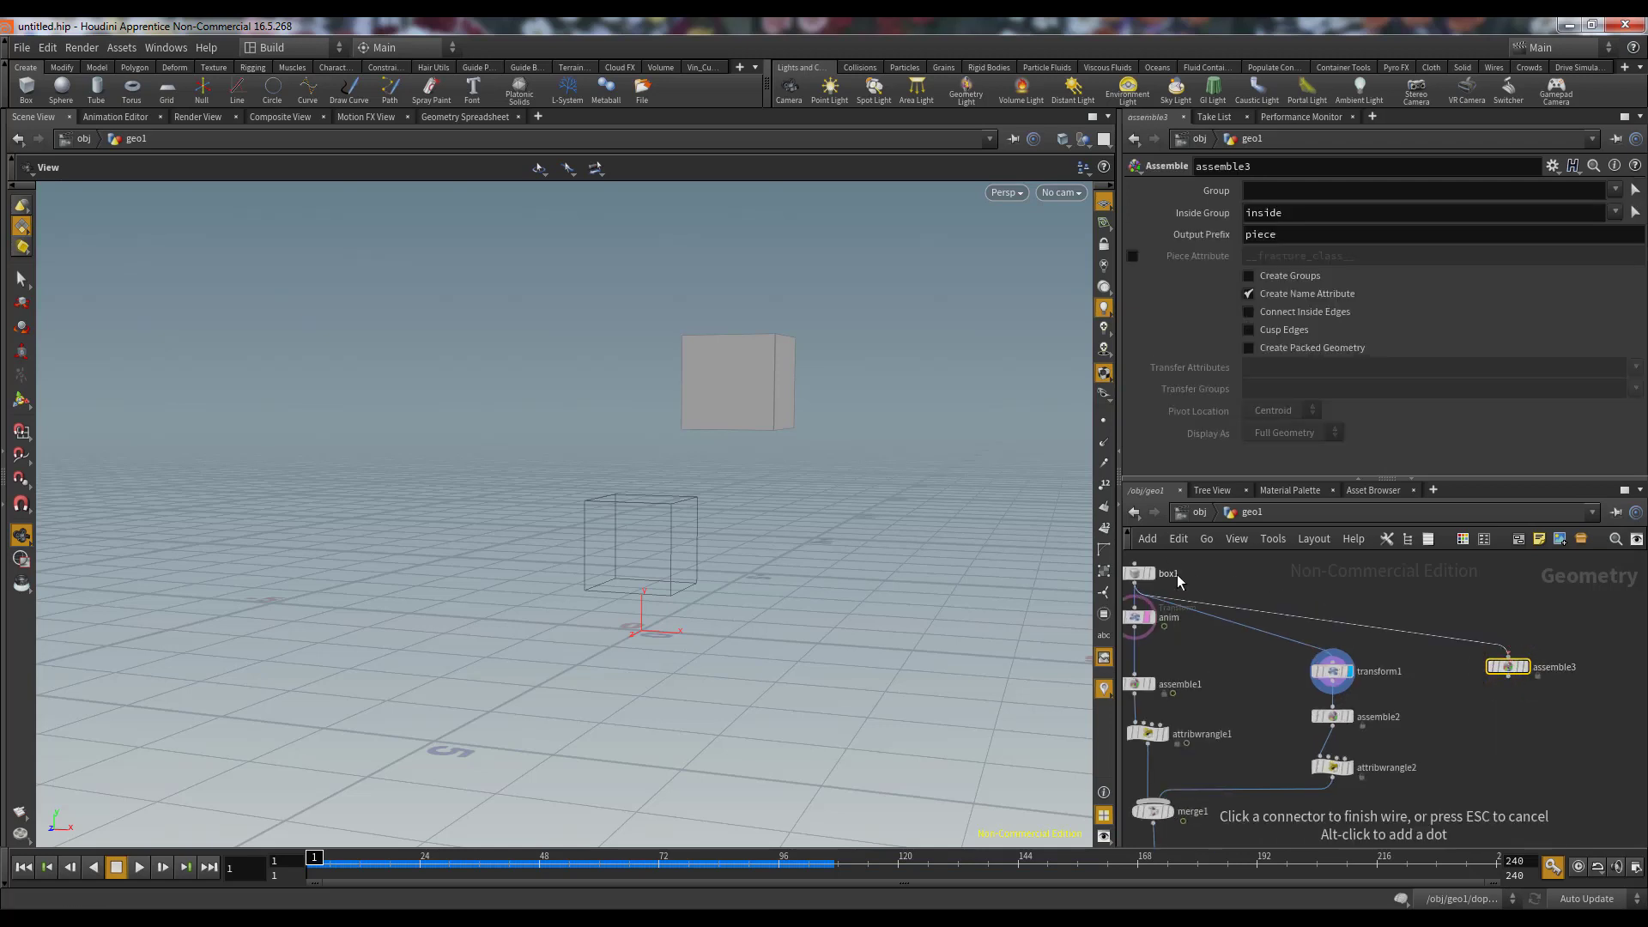
pyautogui.click(1176, 575)
pyautogui.click(1522, 667)
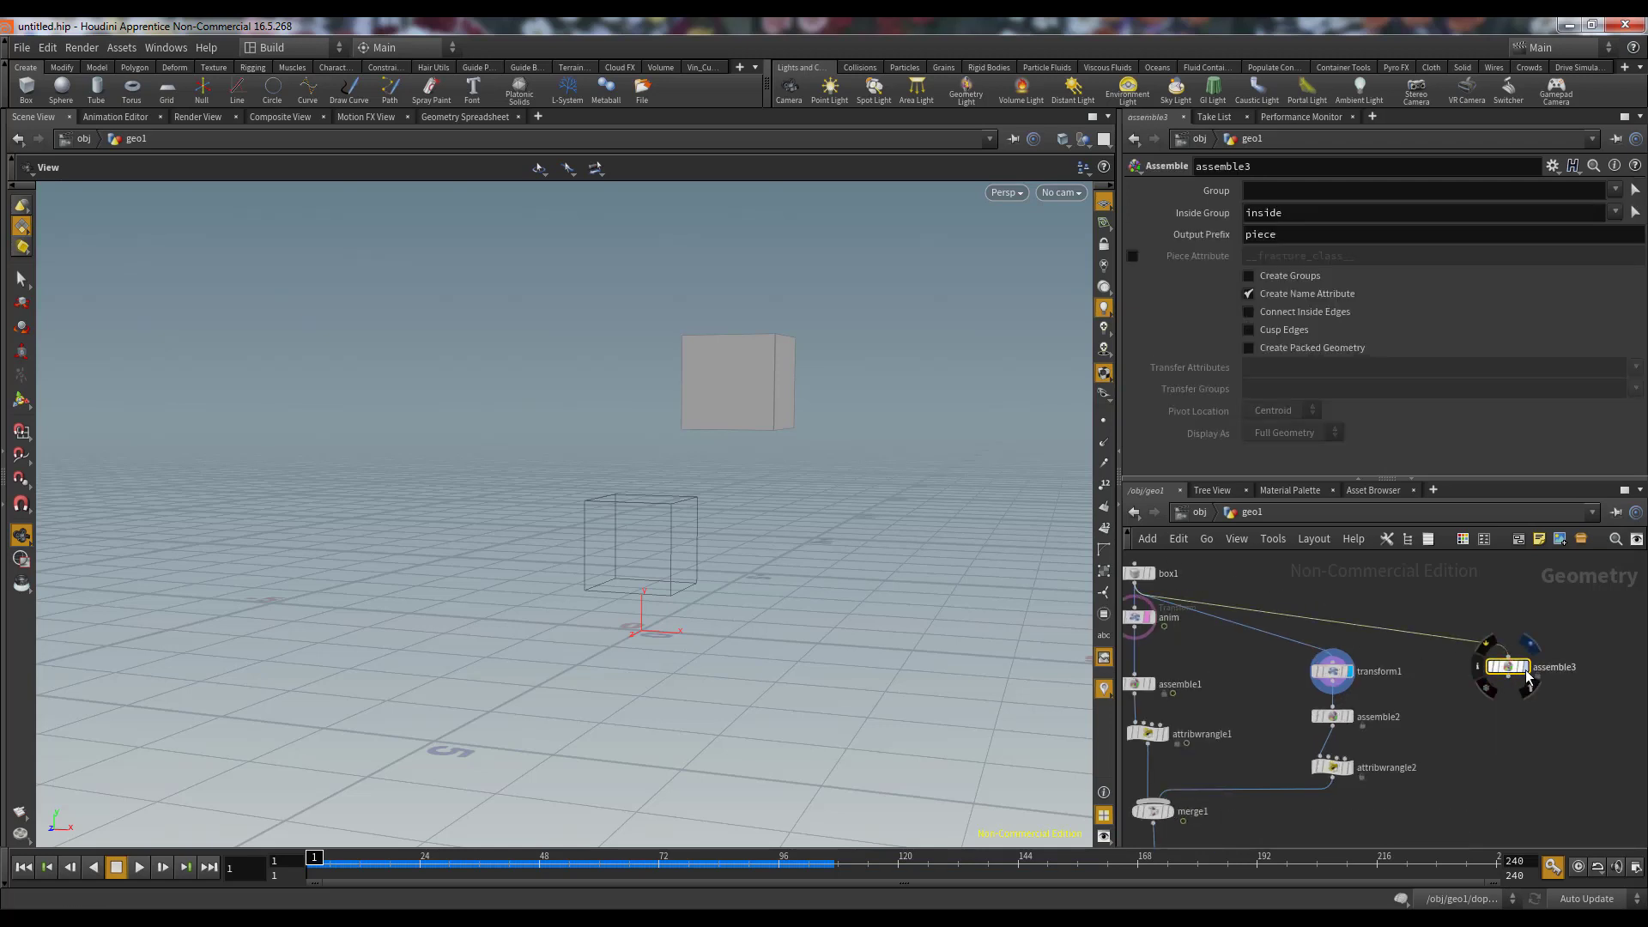
pyautogui.click(1249, 347)
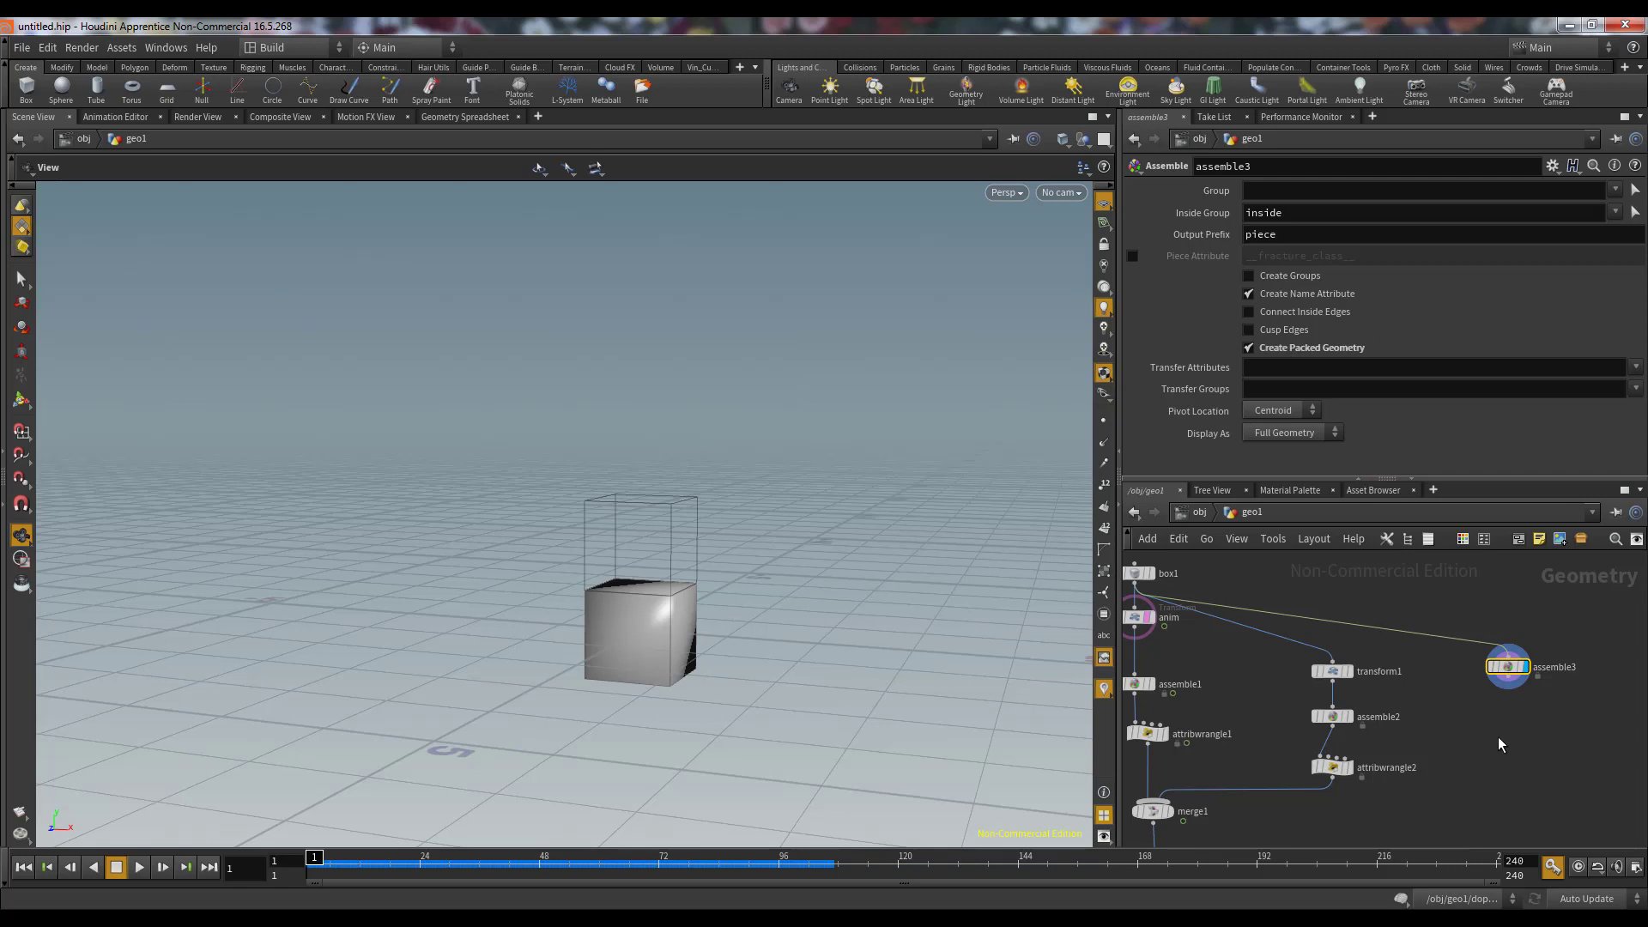
# Search for a Transform node, cancel, and pan toward the anim node
pyautogui.press('Tab')
pyautogui.write('tra')
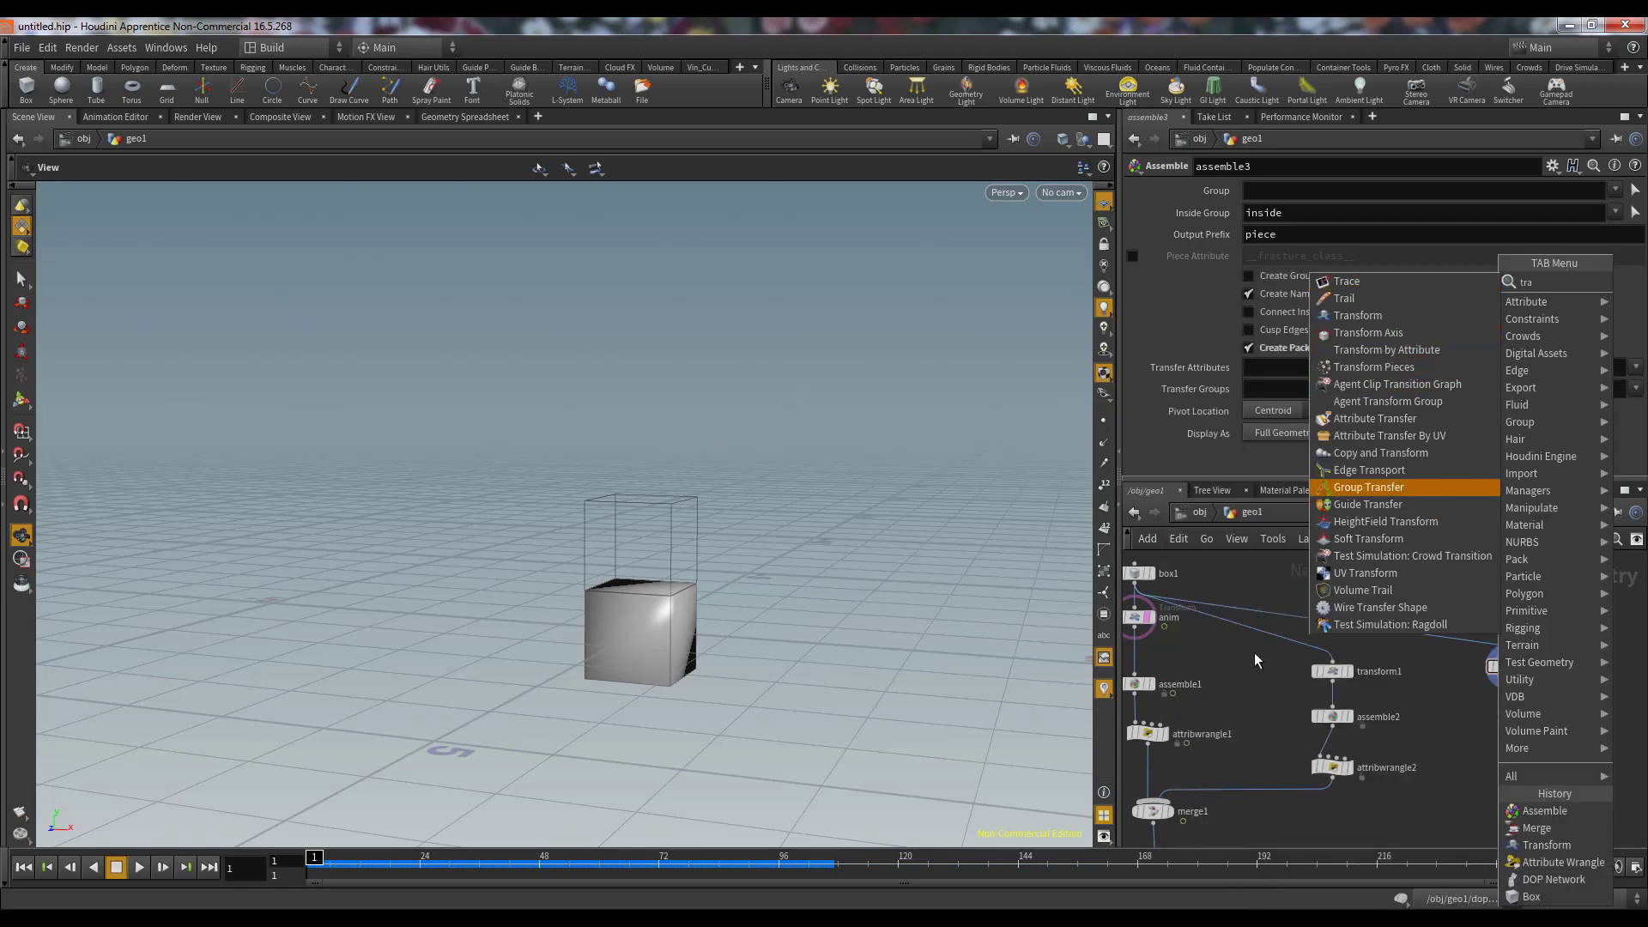
pyautogui.press('Escape')
pyautogui.moveTo(1138, 649); pyautogui.dragTo(1204, 662, button='middle')
# Copy the anim node as anim1 fed by assemble3, then preview its motion in the viewport
pyautogui.click(1204, 631)
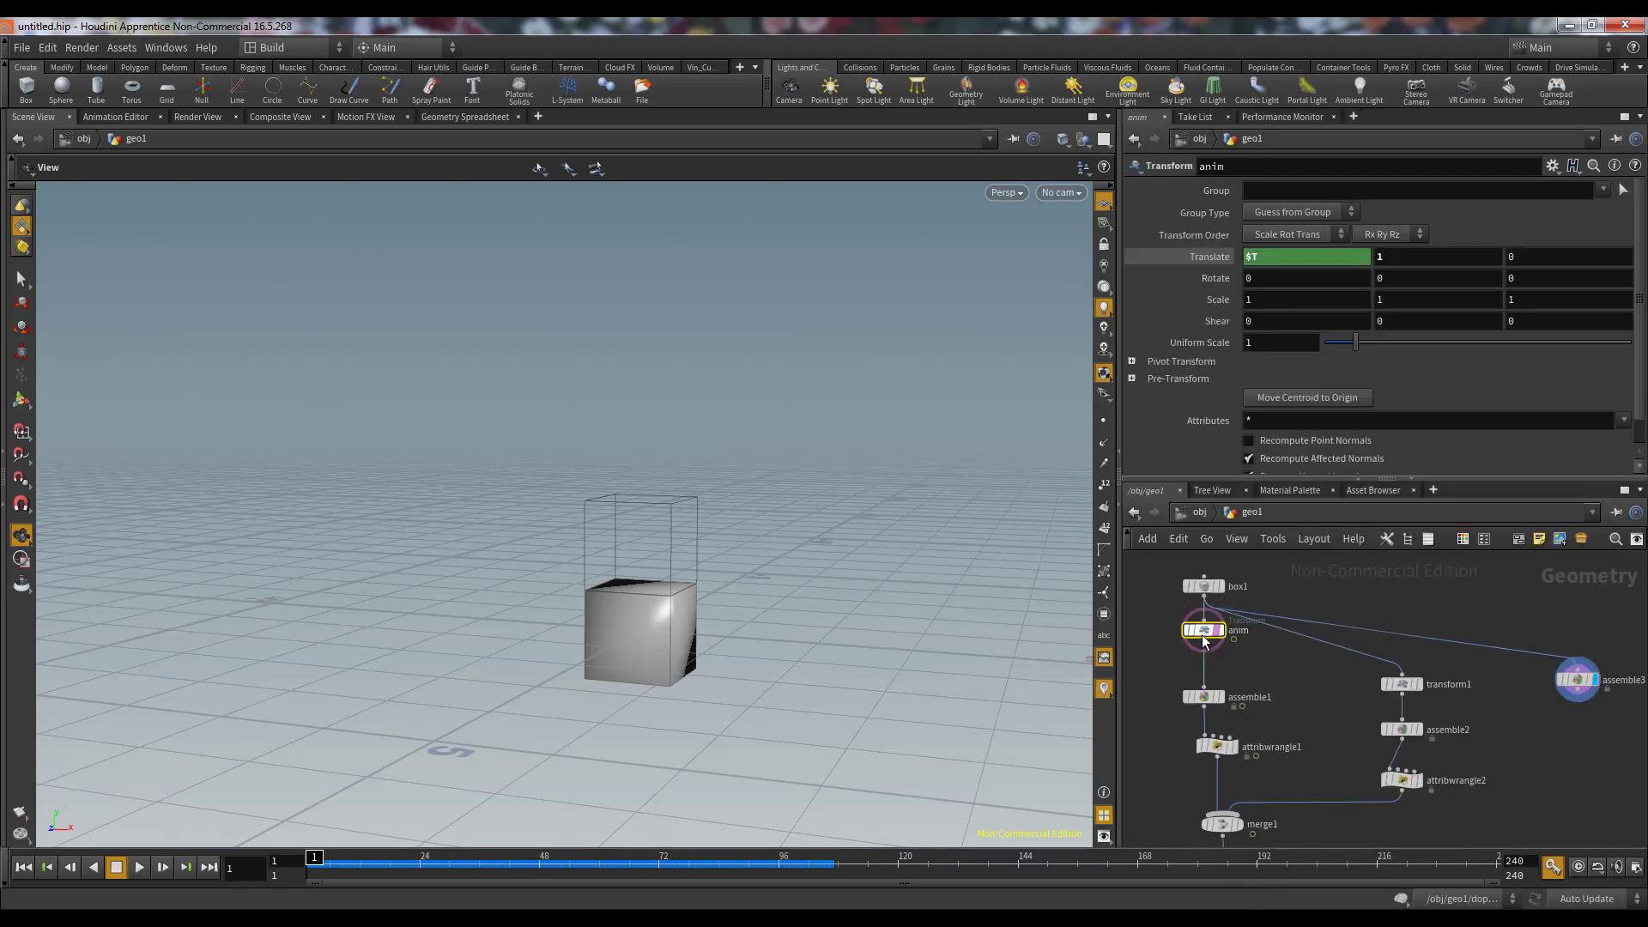
pyautogui.hotkey('ctrl', 'c')
pyautogui.moveTo(1593, 790); pyautogui.dragTo(1471, 759, button='middle')
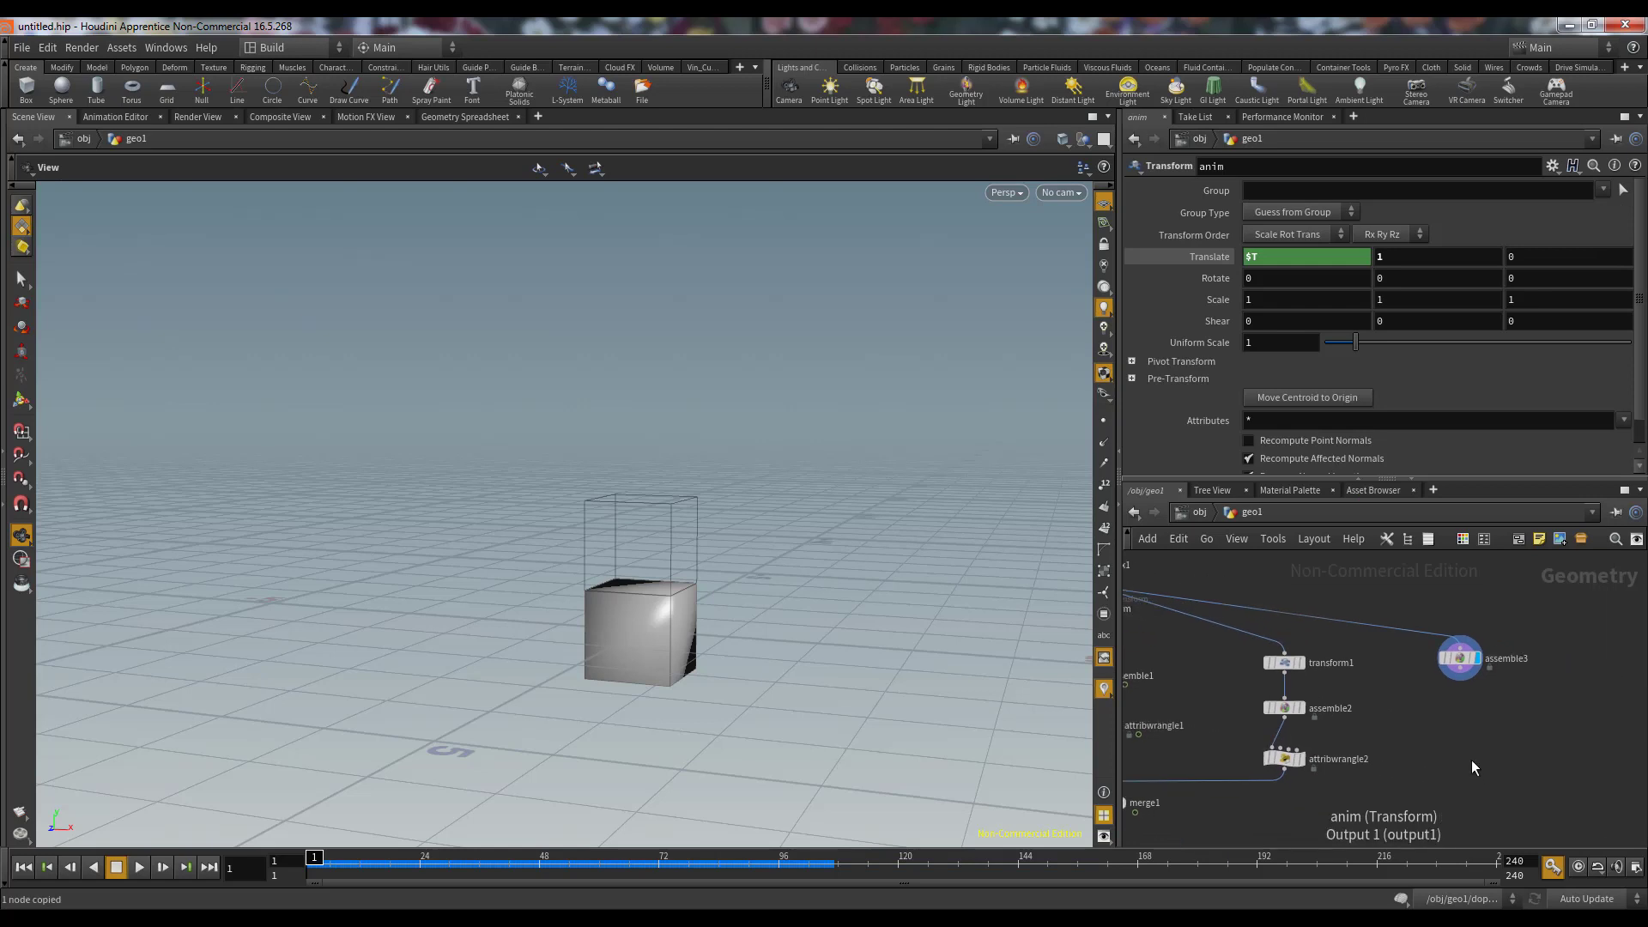
pyautogui.hotkey('ctrl', 'v')
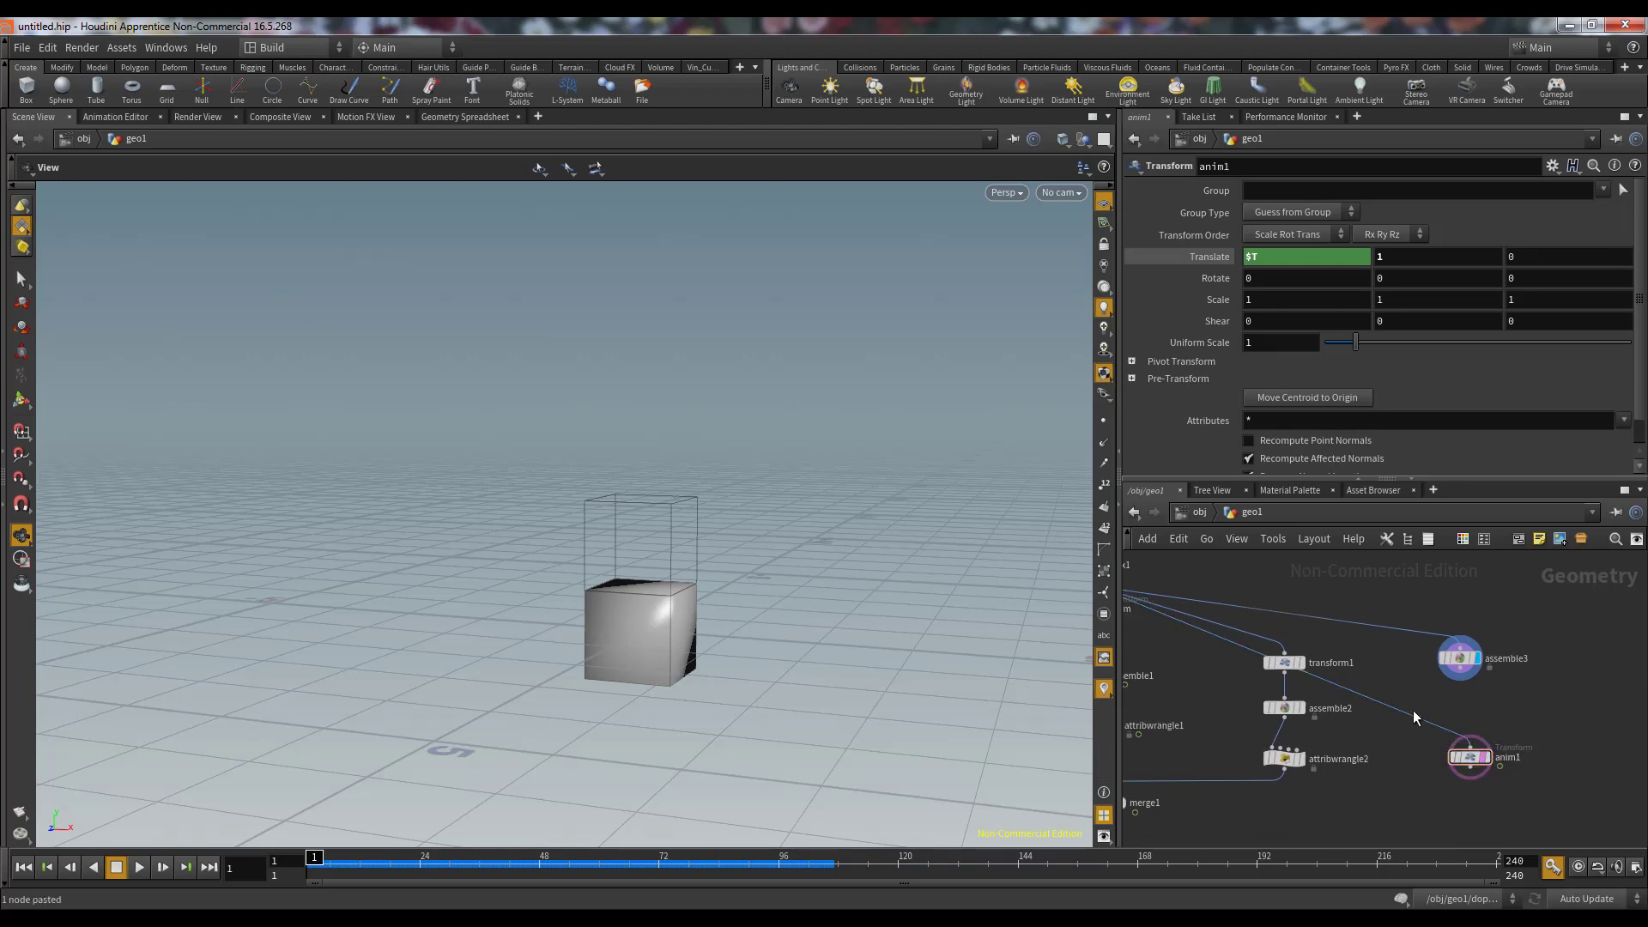
pyautogui.moveTo(1413, 709); pyautogui.dragTo(1459, 679)
pyautogui.moveTo(1476, 763); pyautogui.dragTo(1471, 736)
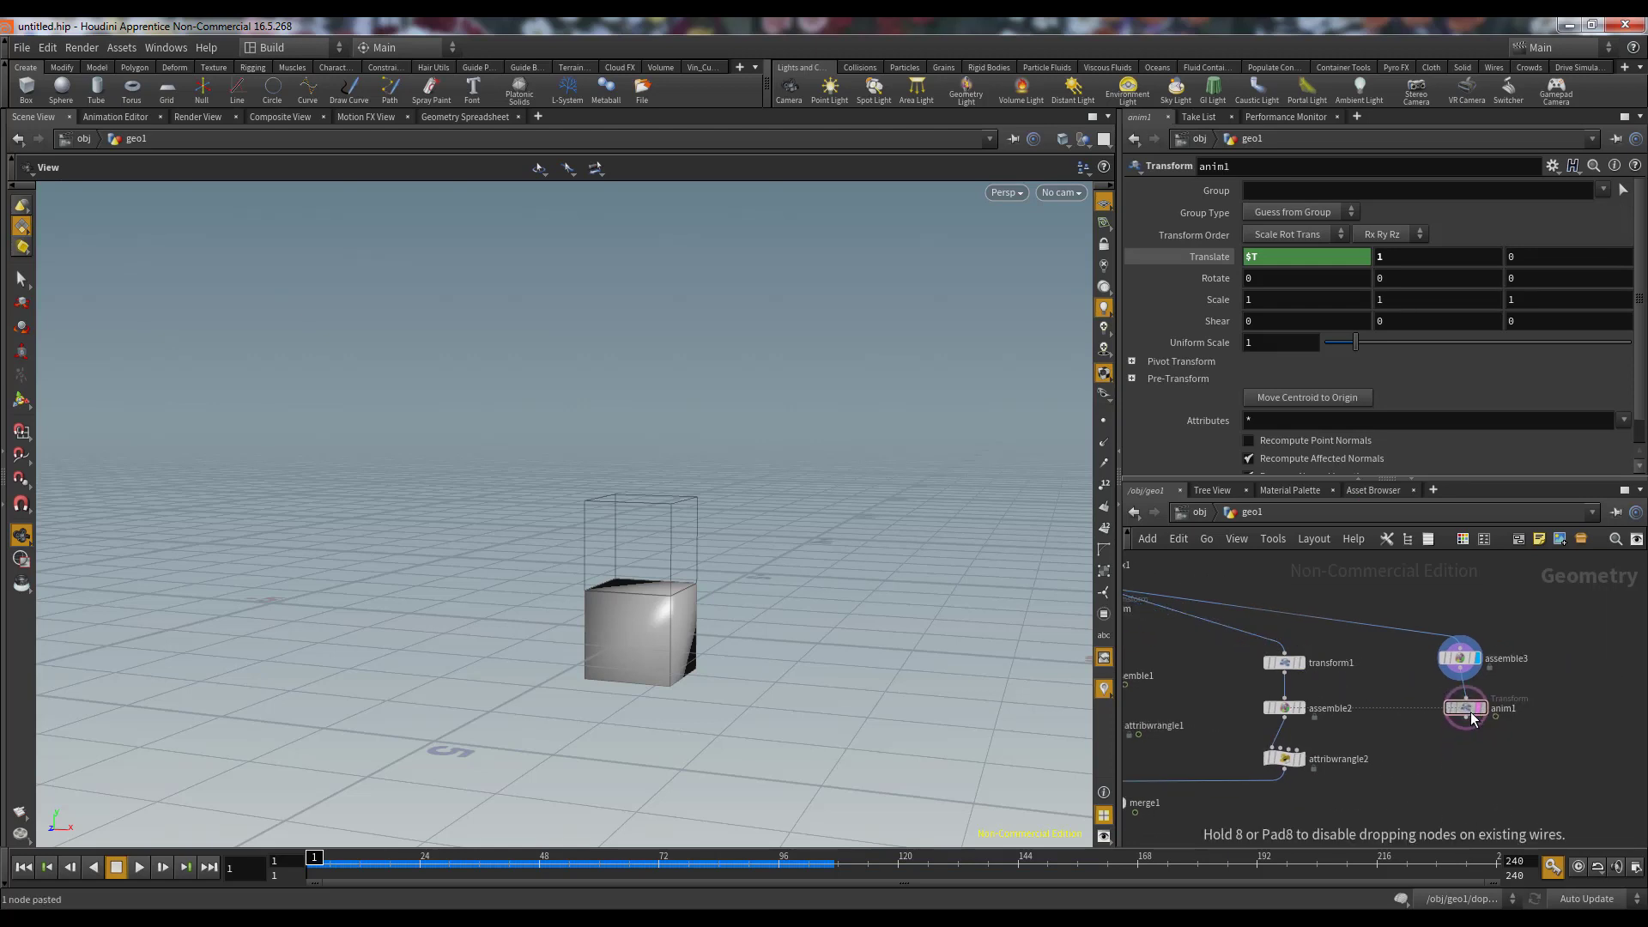
pyautogui.scroll(2, 1477, 731)
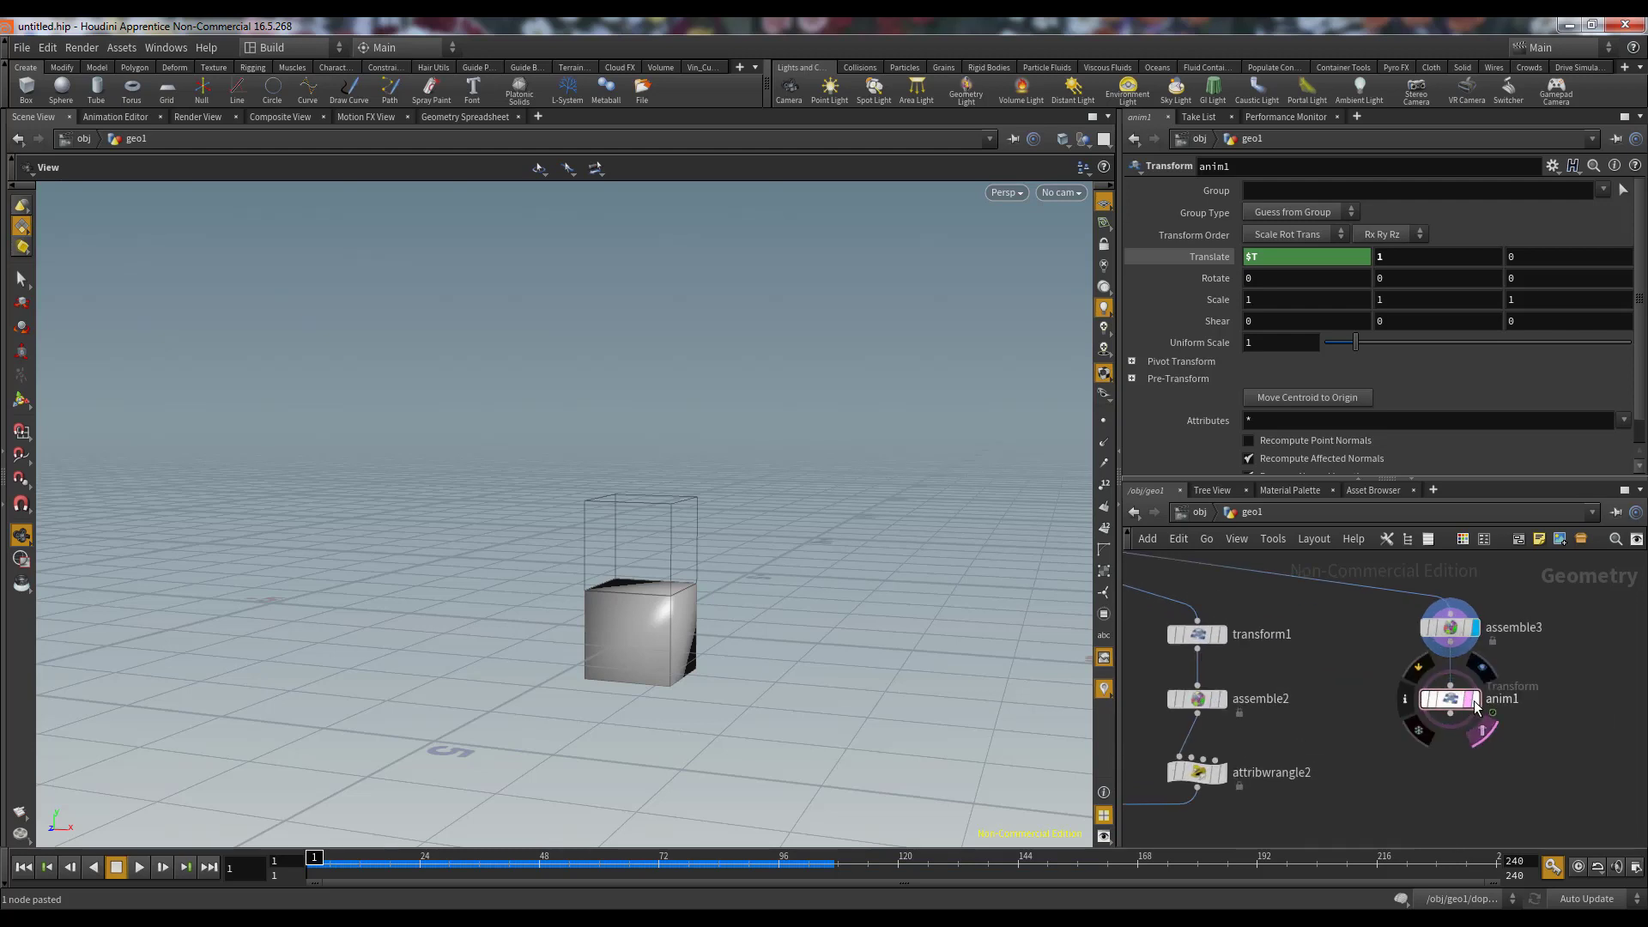
pyautogui.click(1466, 700)
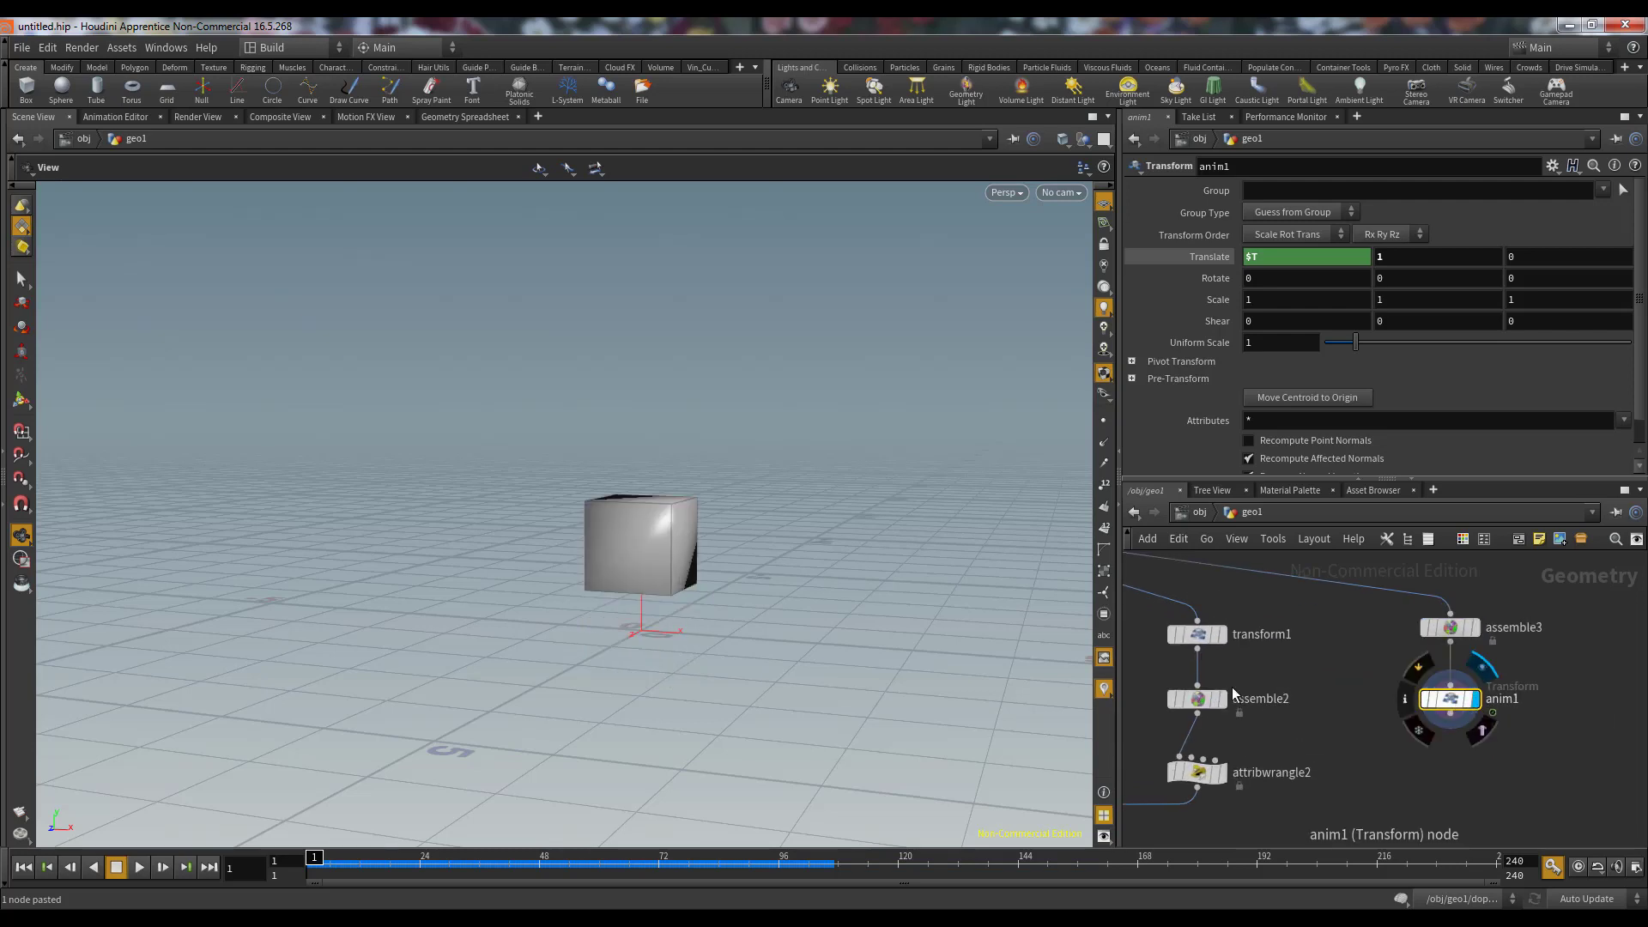
pyautogui.press('Up')
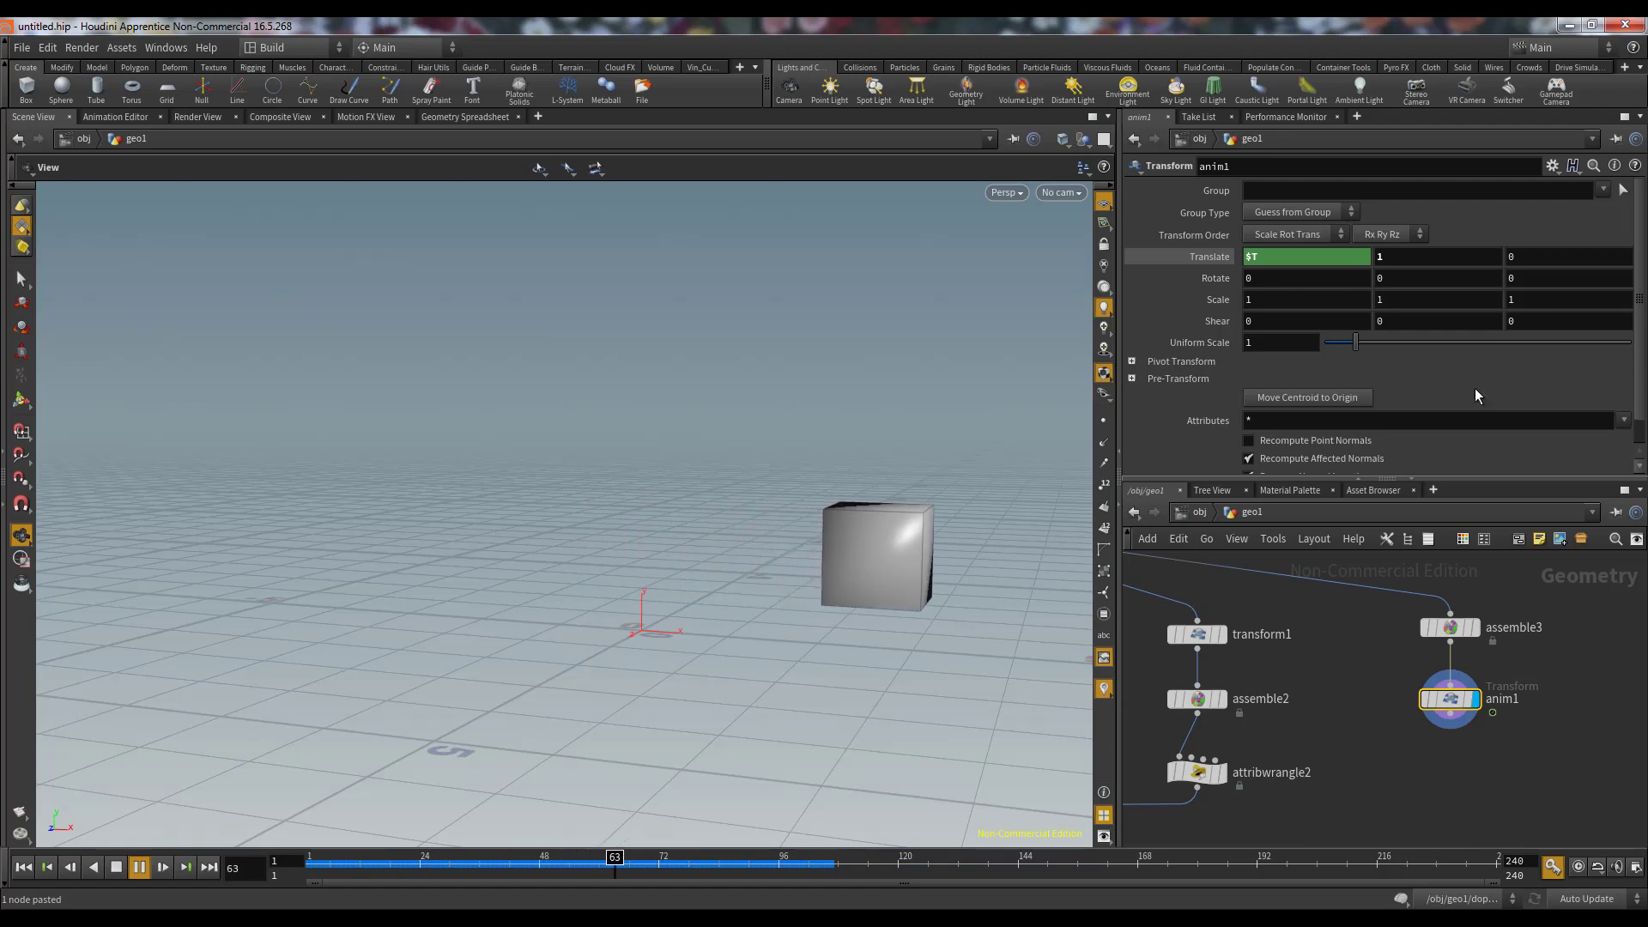
pyautogui.hotkey('ctrl', 'Up')
# Set anim1's Translate X to the $T expression and play to check the cube moves
pyautogui.click(1249, 256)
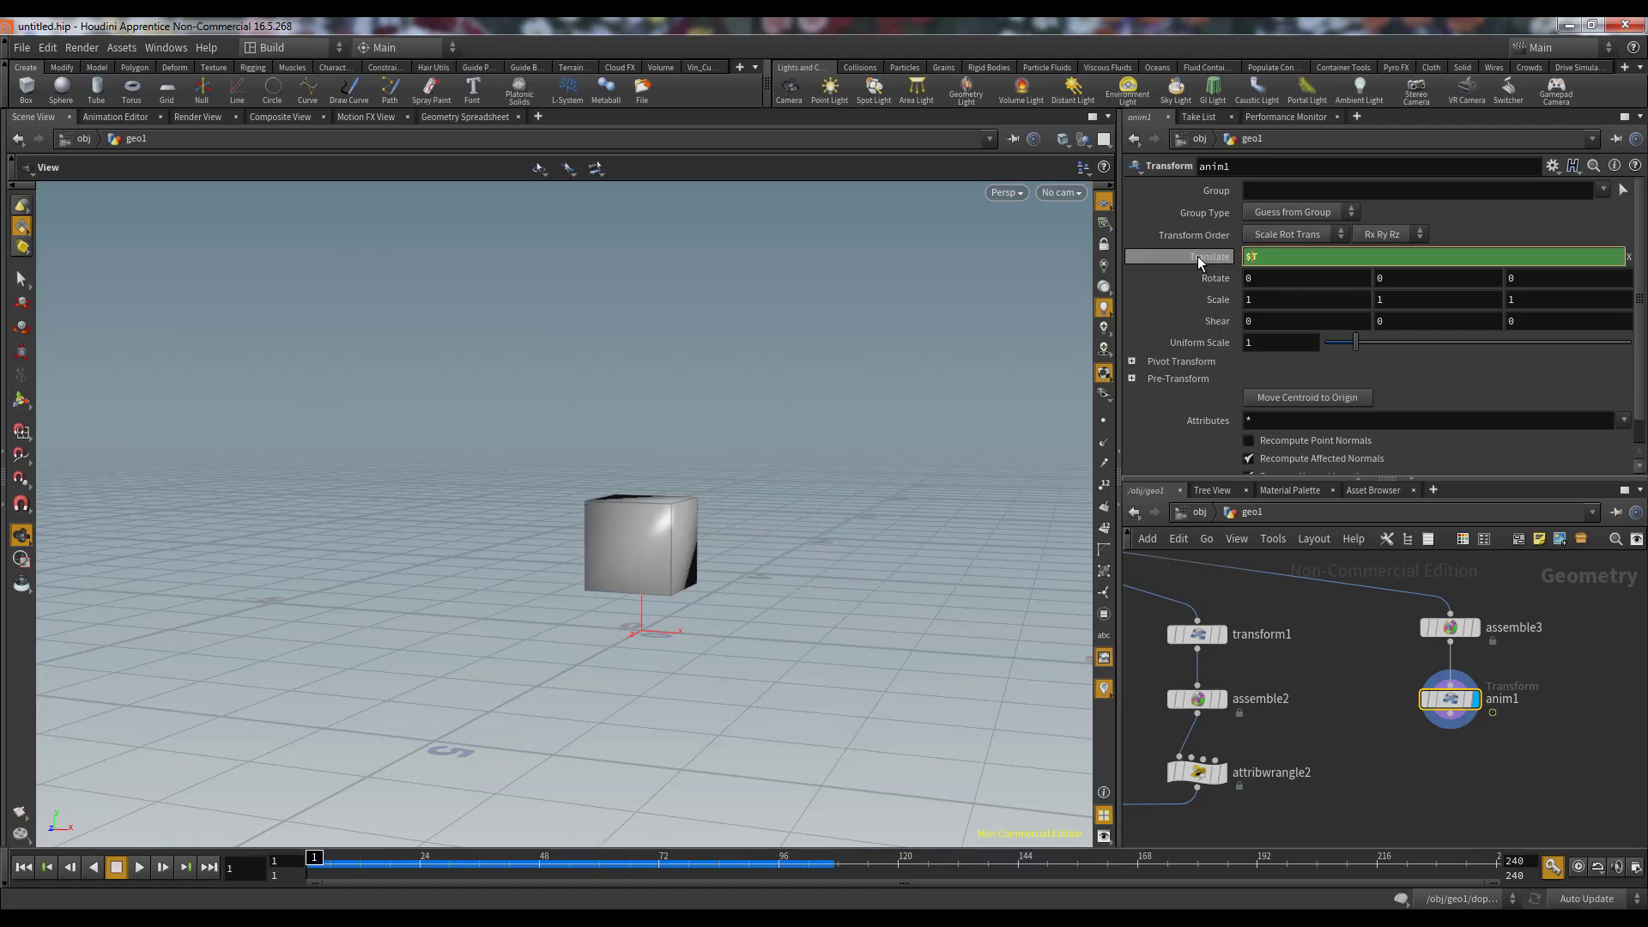
pyautogui.press('Return')
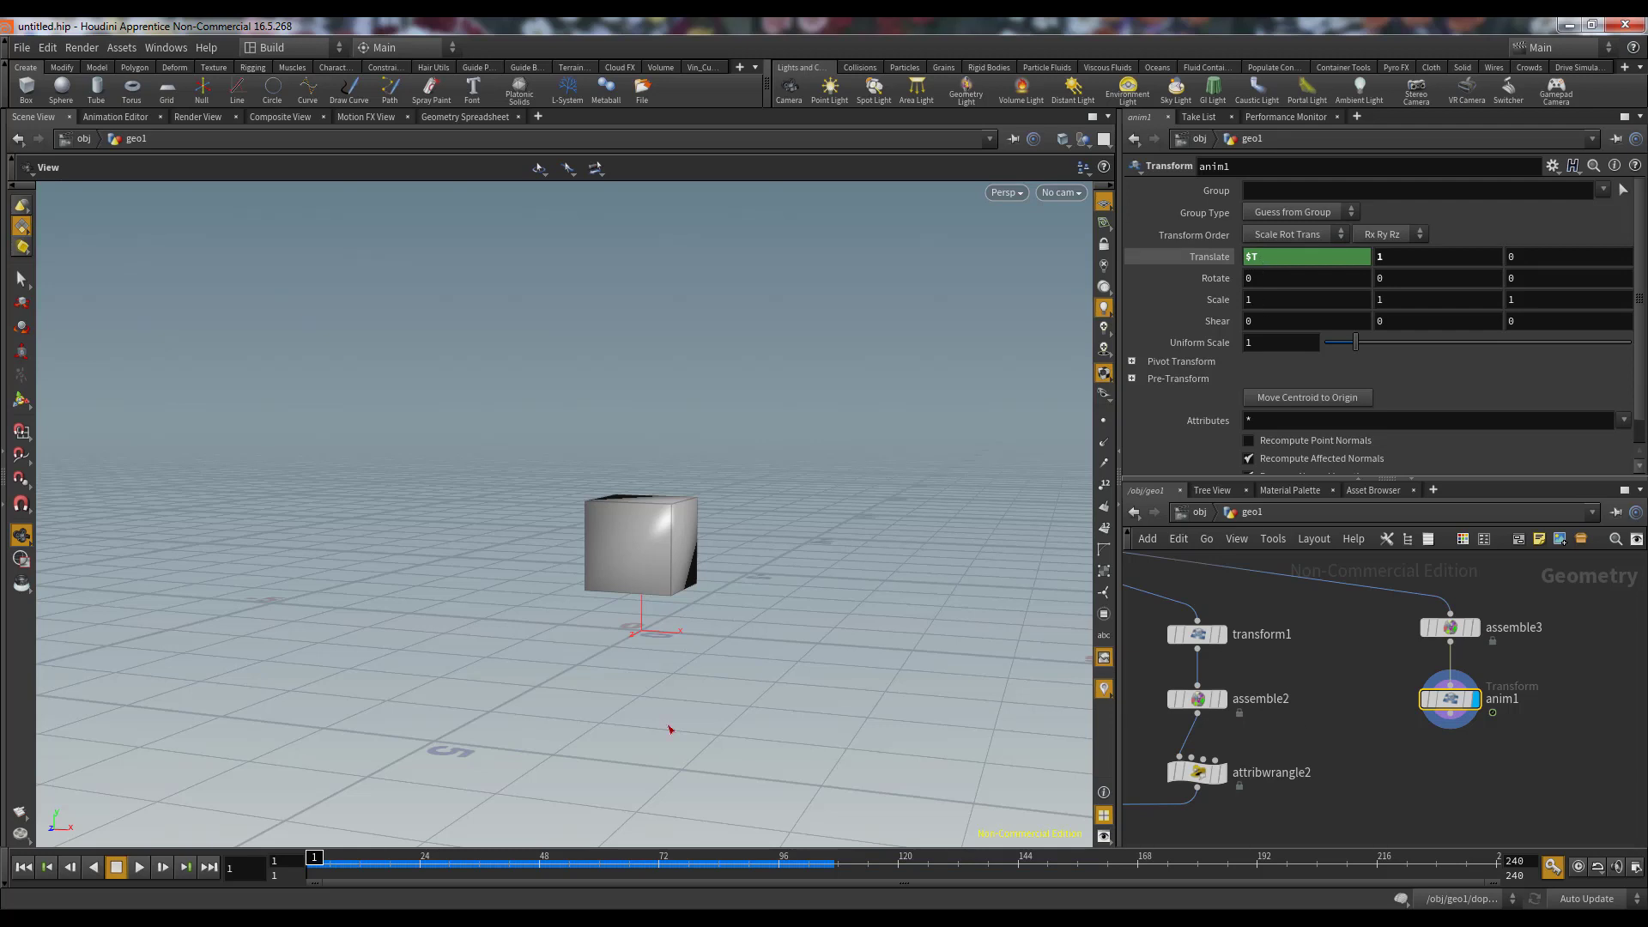
pyautogui.press('Up')
pyautogui.hotkey('ctrl', 'Up')
# Insert a Transform node between assemble3 and anim1 with Translate X 4.5
pyautogui.moveTo(1475, 781); pyautogui.dragTo(1397, 749, button='middle')
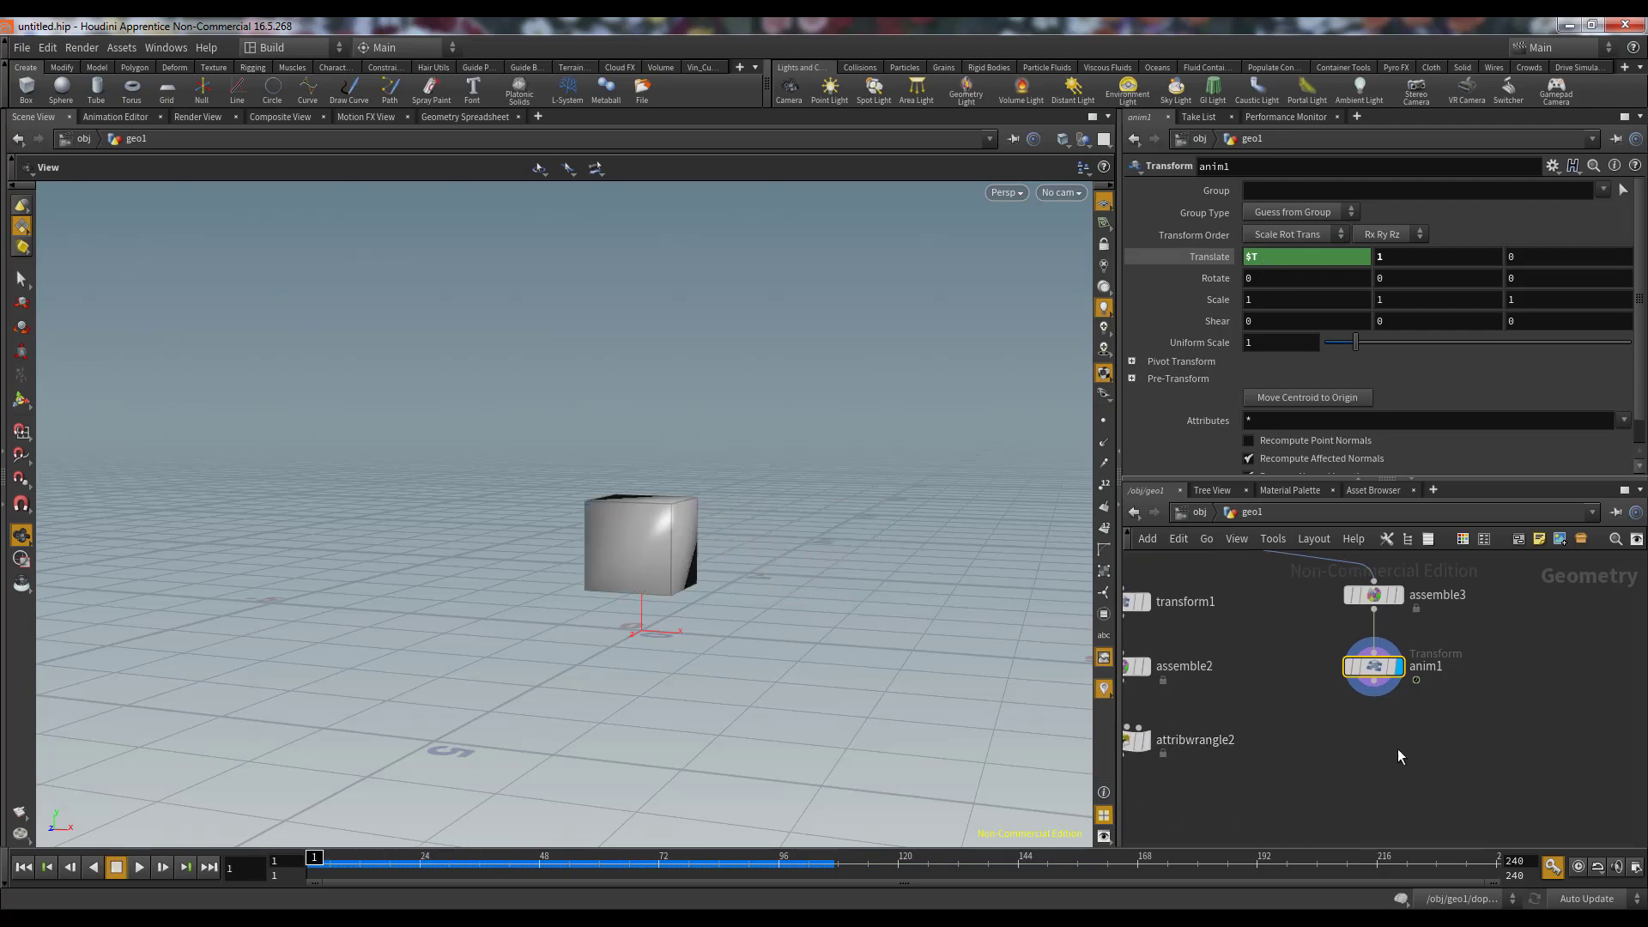
pyautogui.scroll(-1, 1397, 748)
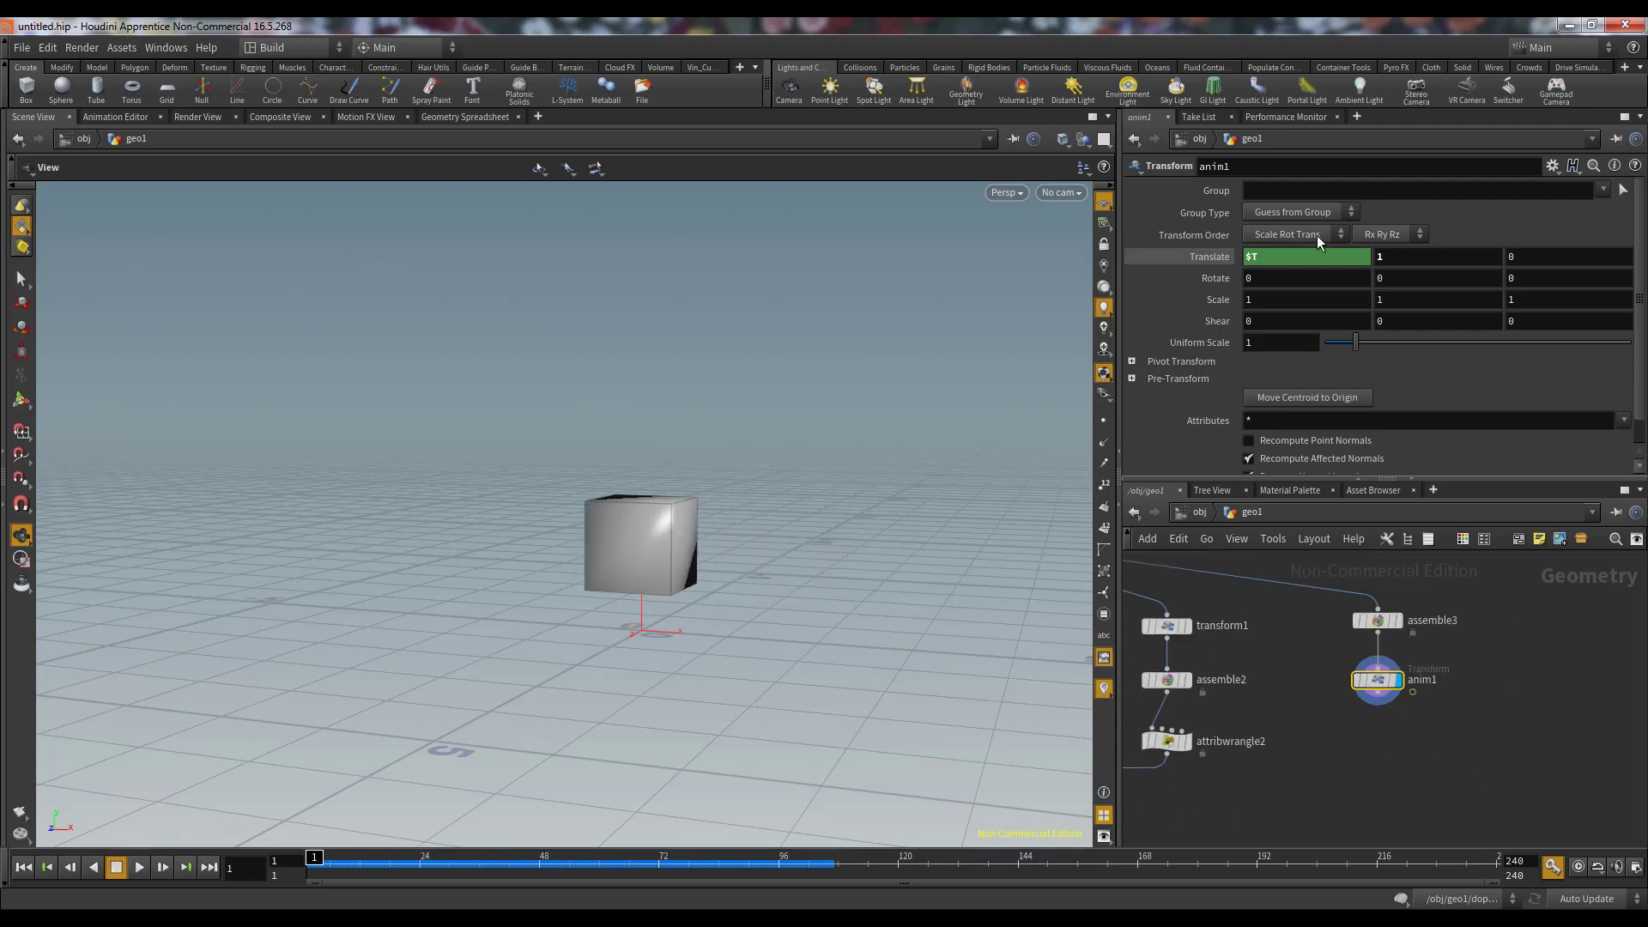
pyautogui.moveTo(1377, 678); pyautogui.dragTo(1377, 742)
pyautogui.press('Tab')
pyautogui.write('transform')
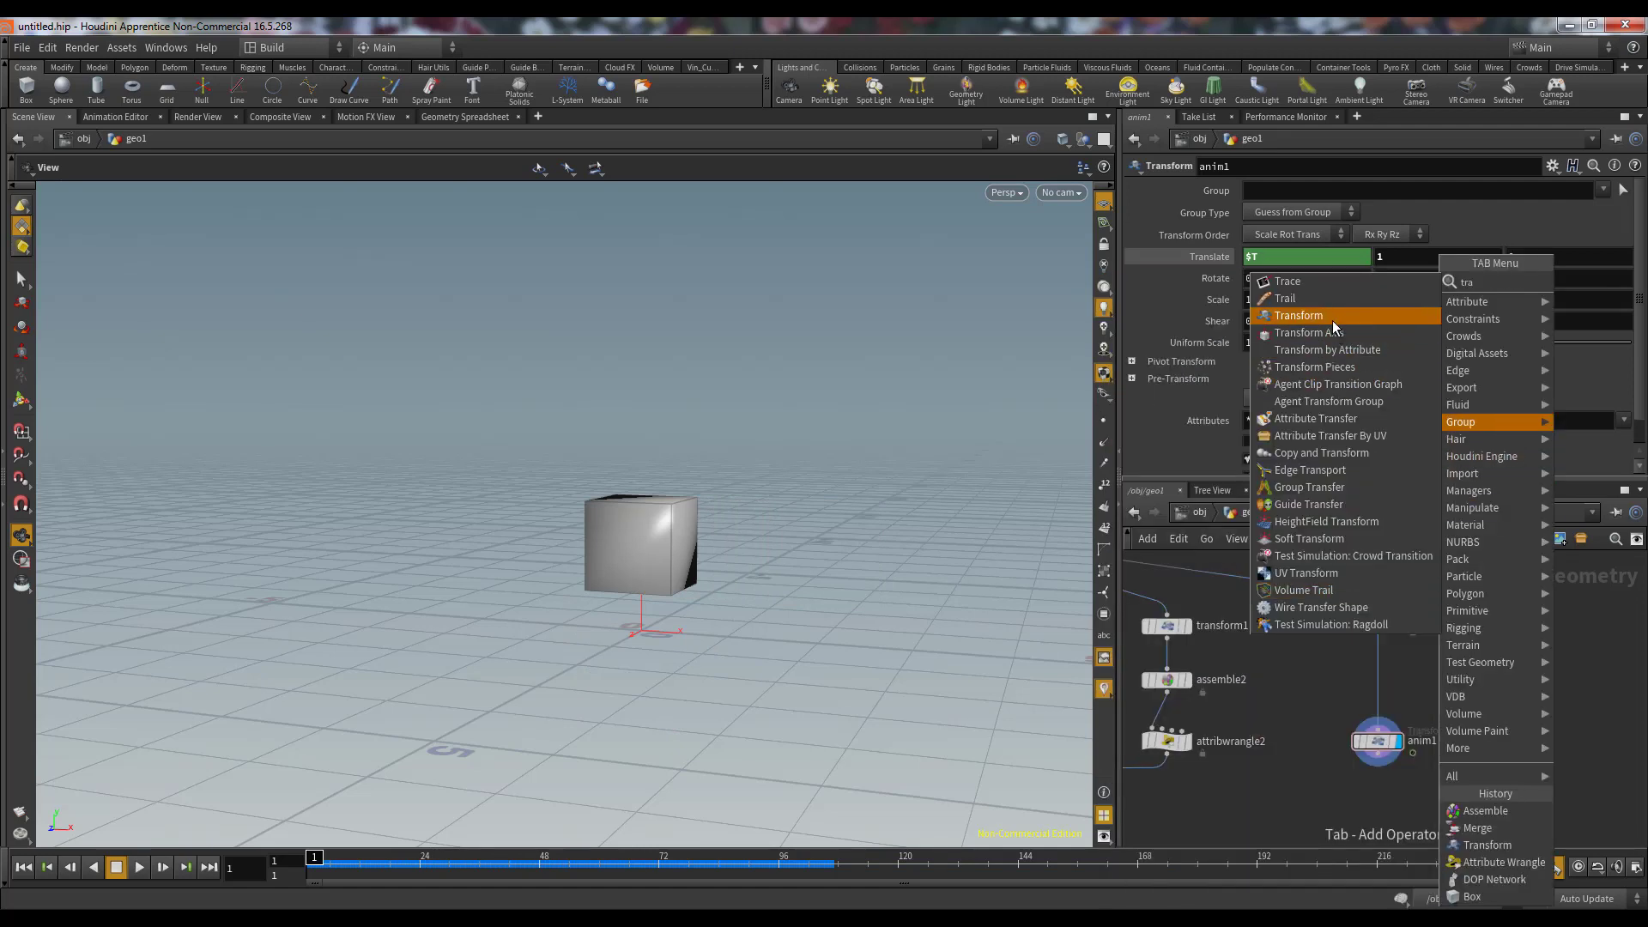
pyautogui.press('Return')
pyautogui.click(1383, 682)
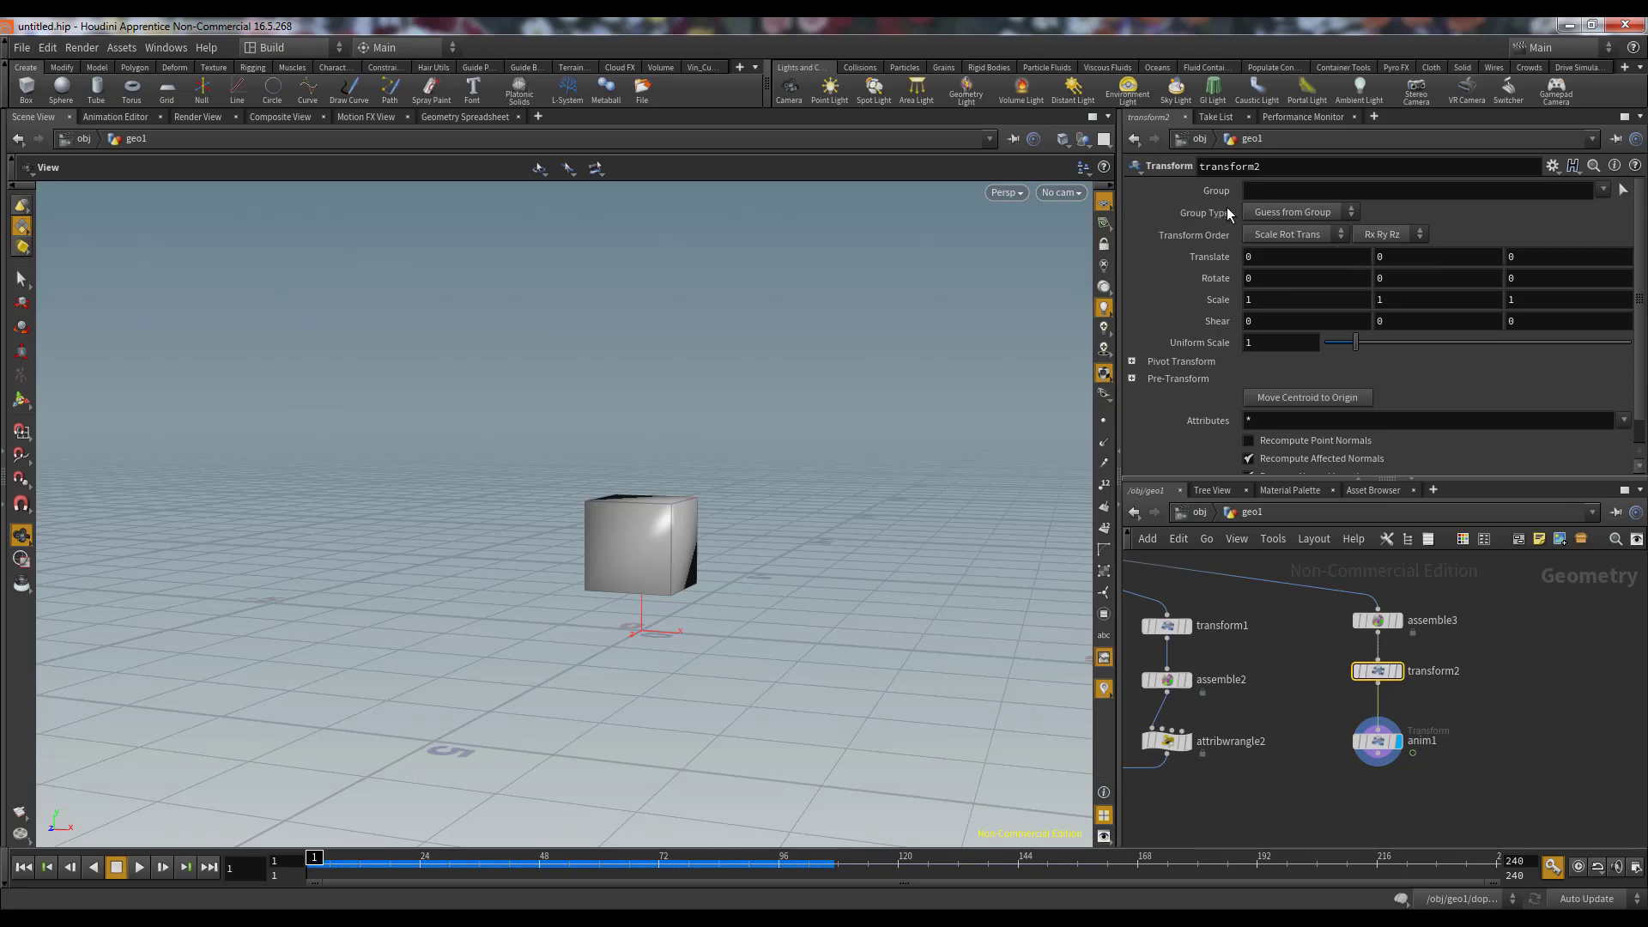
pyautogui.moveTo(1261, 260); pyautogui.dragTo(1570, 252, button='middle')
# Change anim1's Translate X to -$T and play to watch the cube slide left
pyautogui.click(1377, 740)
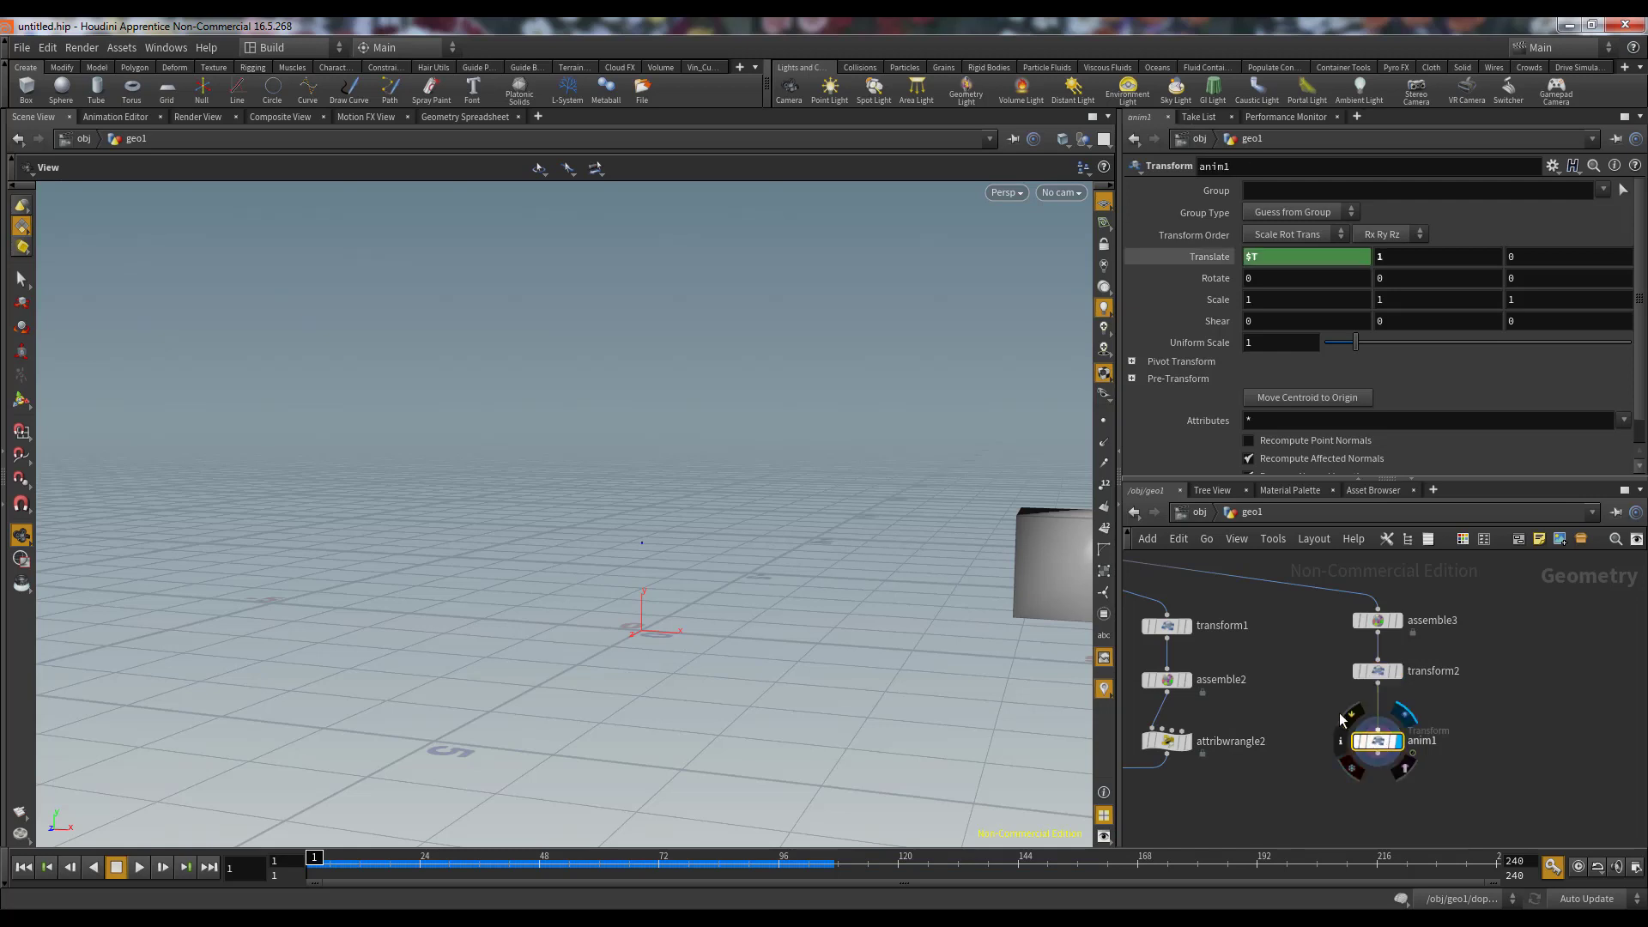
pyautogui.click(1244, 255)
pyautogui.write('-')
pyautogui.press('Return')
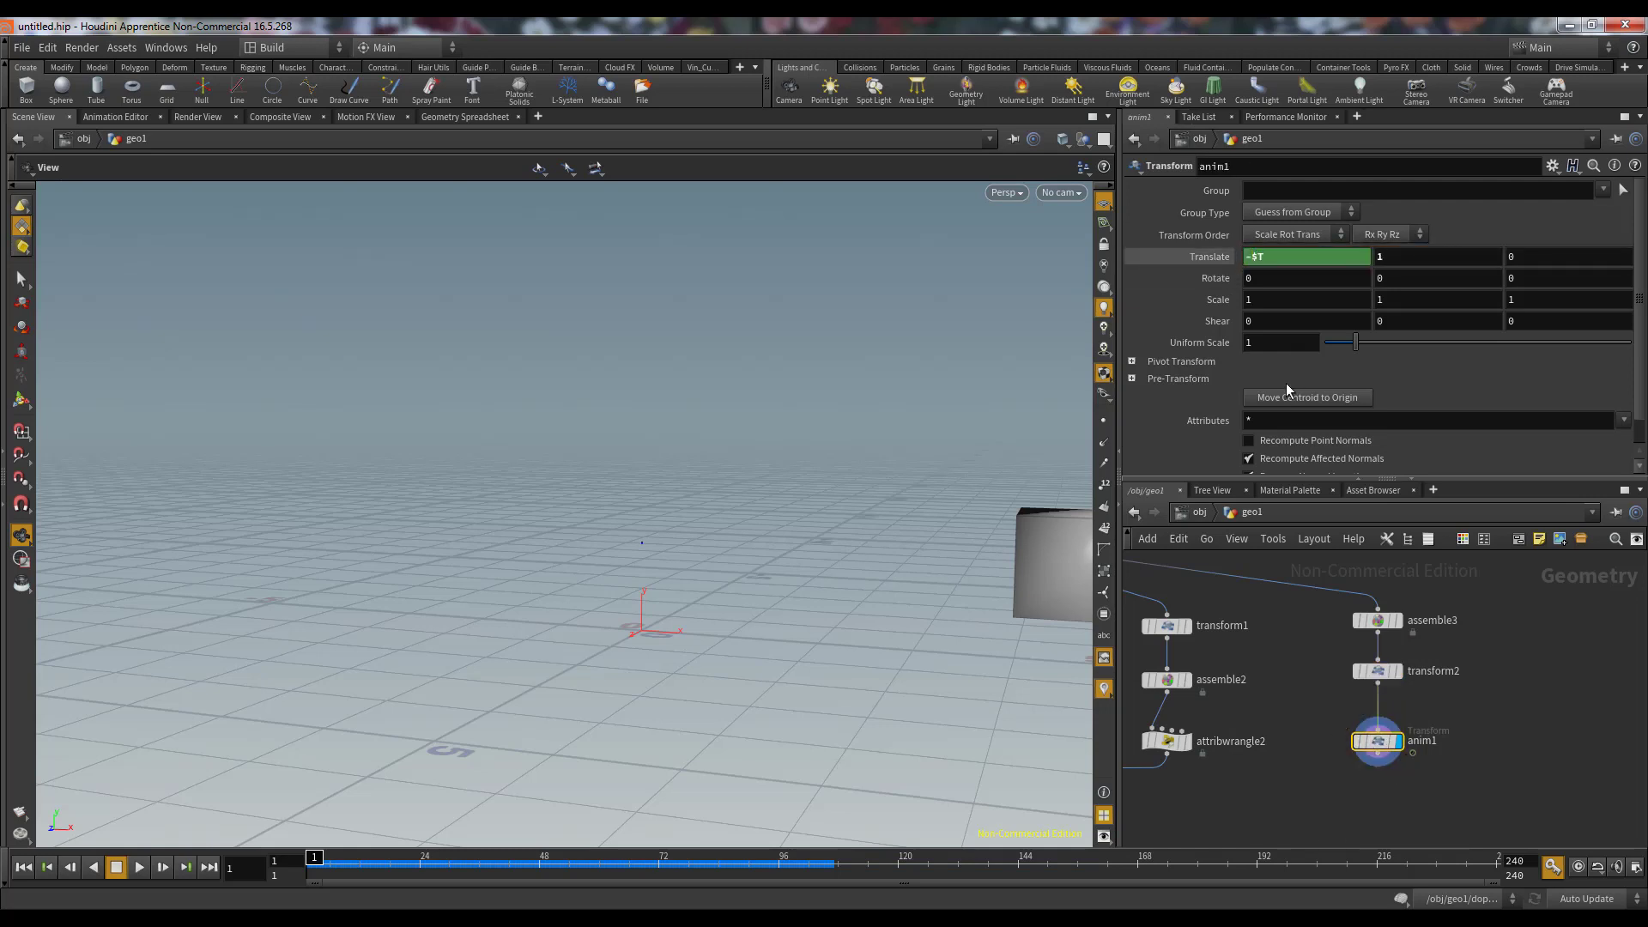
pyautogui.press('Up')
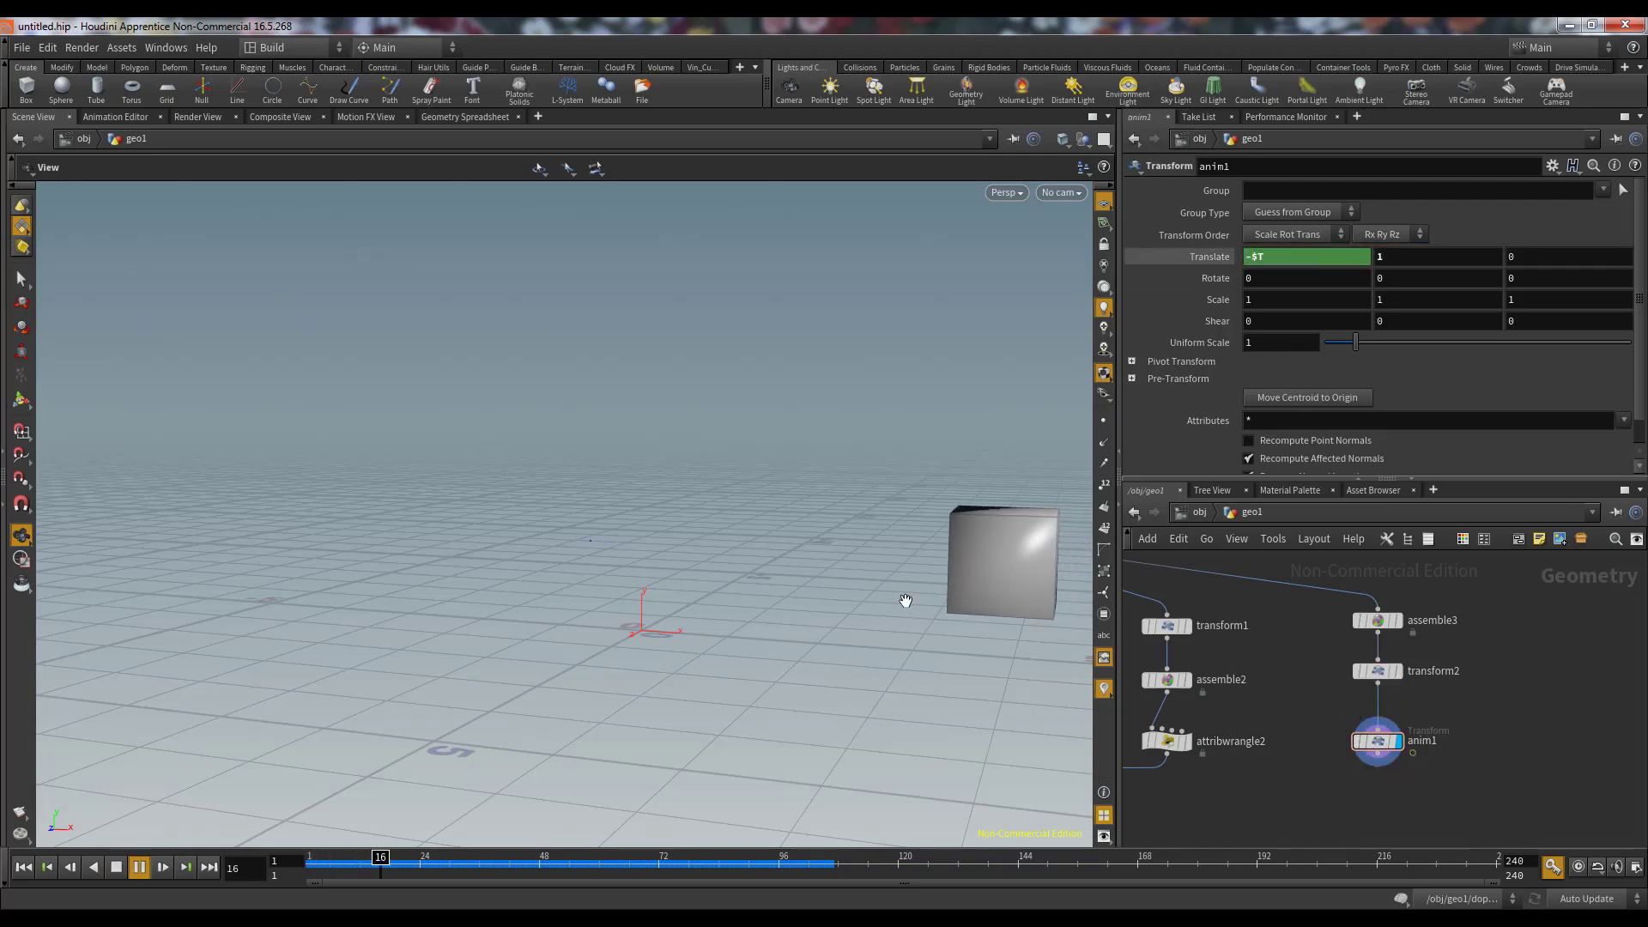
pyautogui.hotkey('ctrl', 'Up')
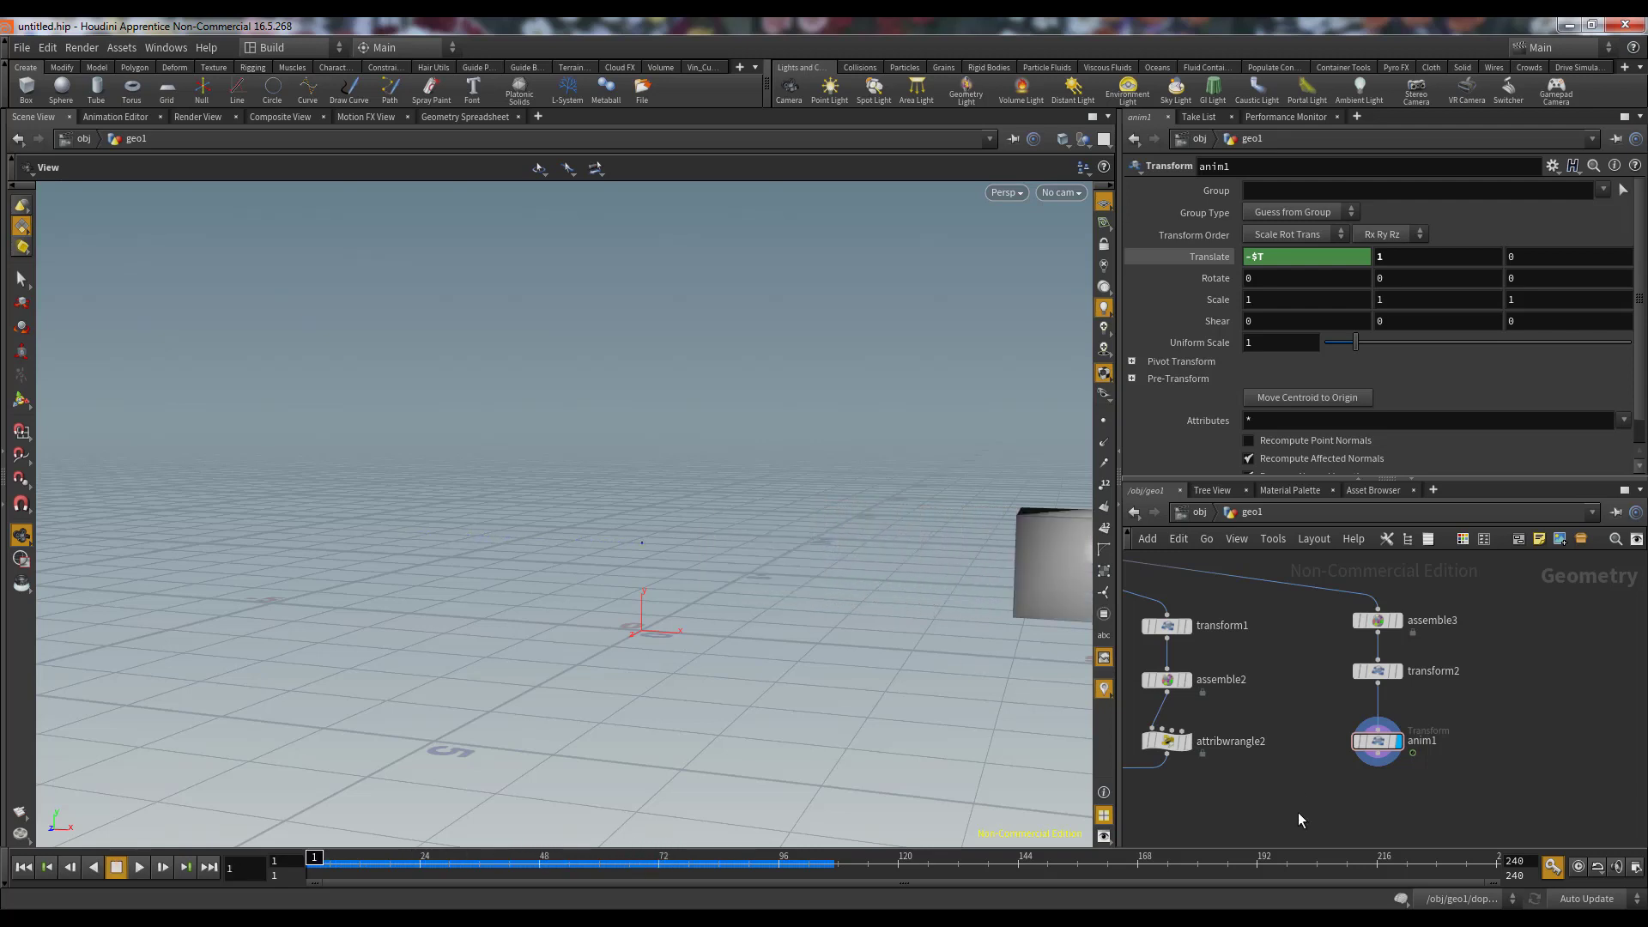
pyautogui.moveTo(1298, 812); pyautogui.dragTo(1532, 731, button='middle')
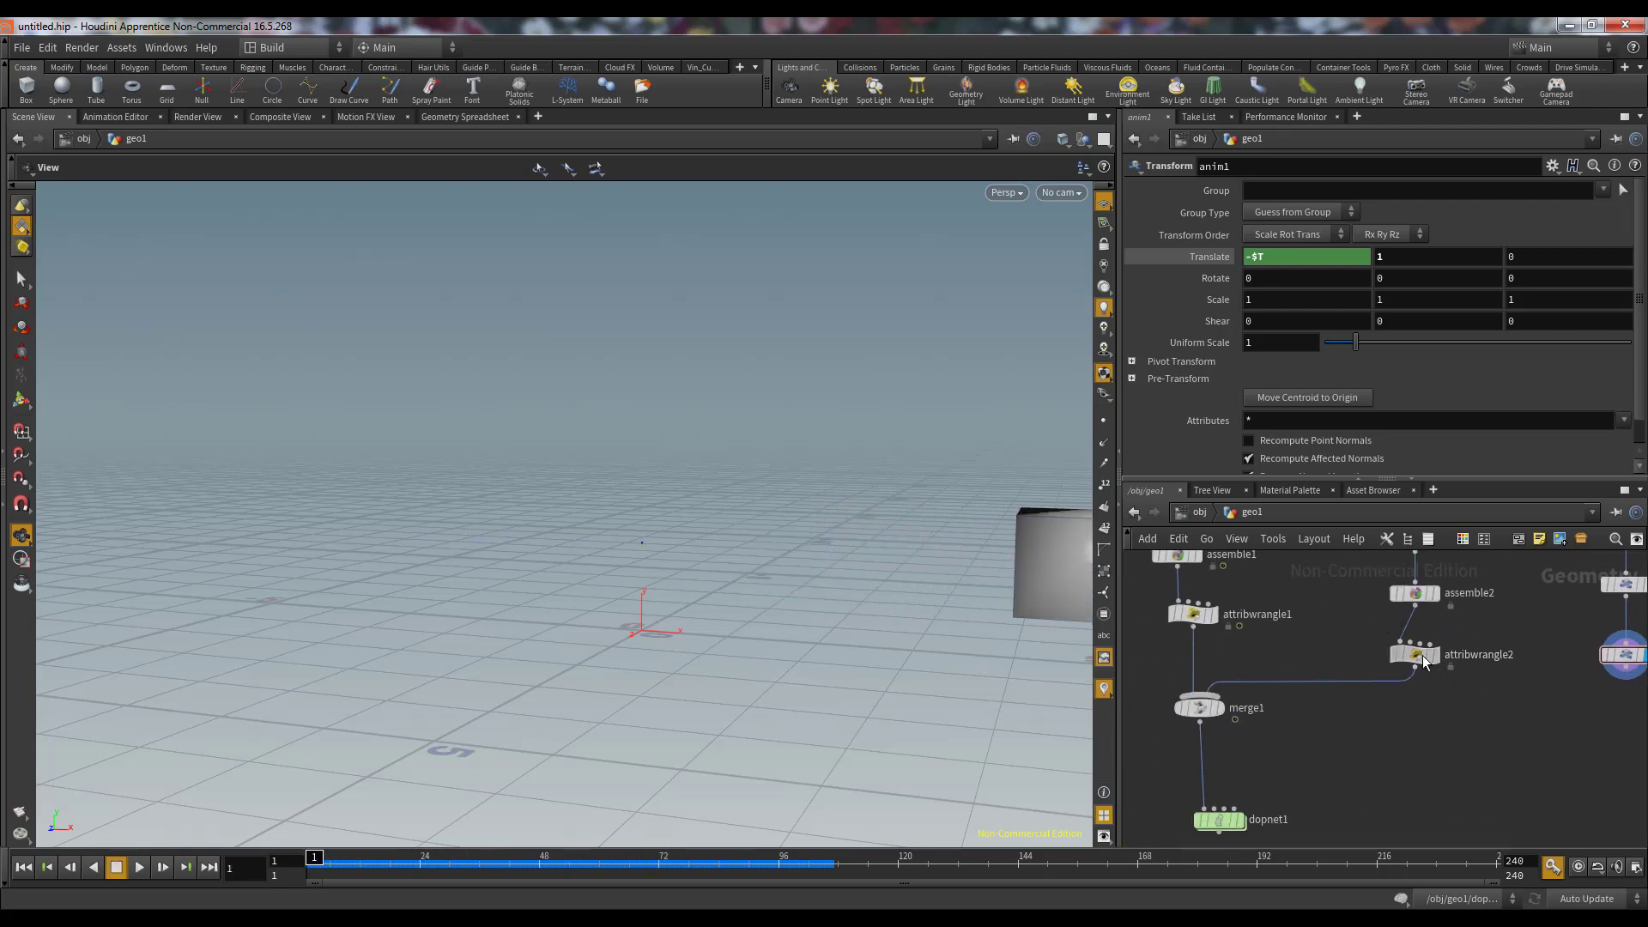
pyautogui.click(1423, 657)
pyautogui.keyDown('alt'); pyautogui.moveTo(1422, 656); pyautogui.dragTo(1503, 736); pyautogui.keyUp('alt')
pyautogui.click(1527, 750)
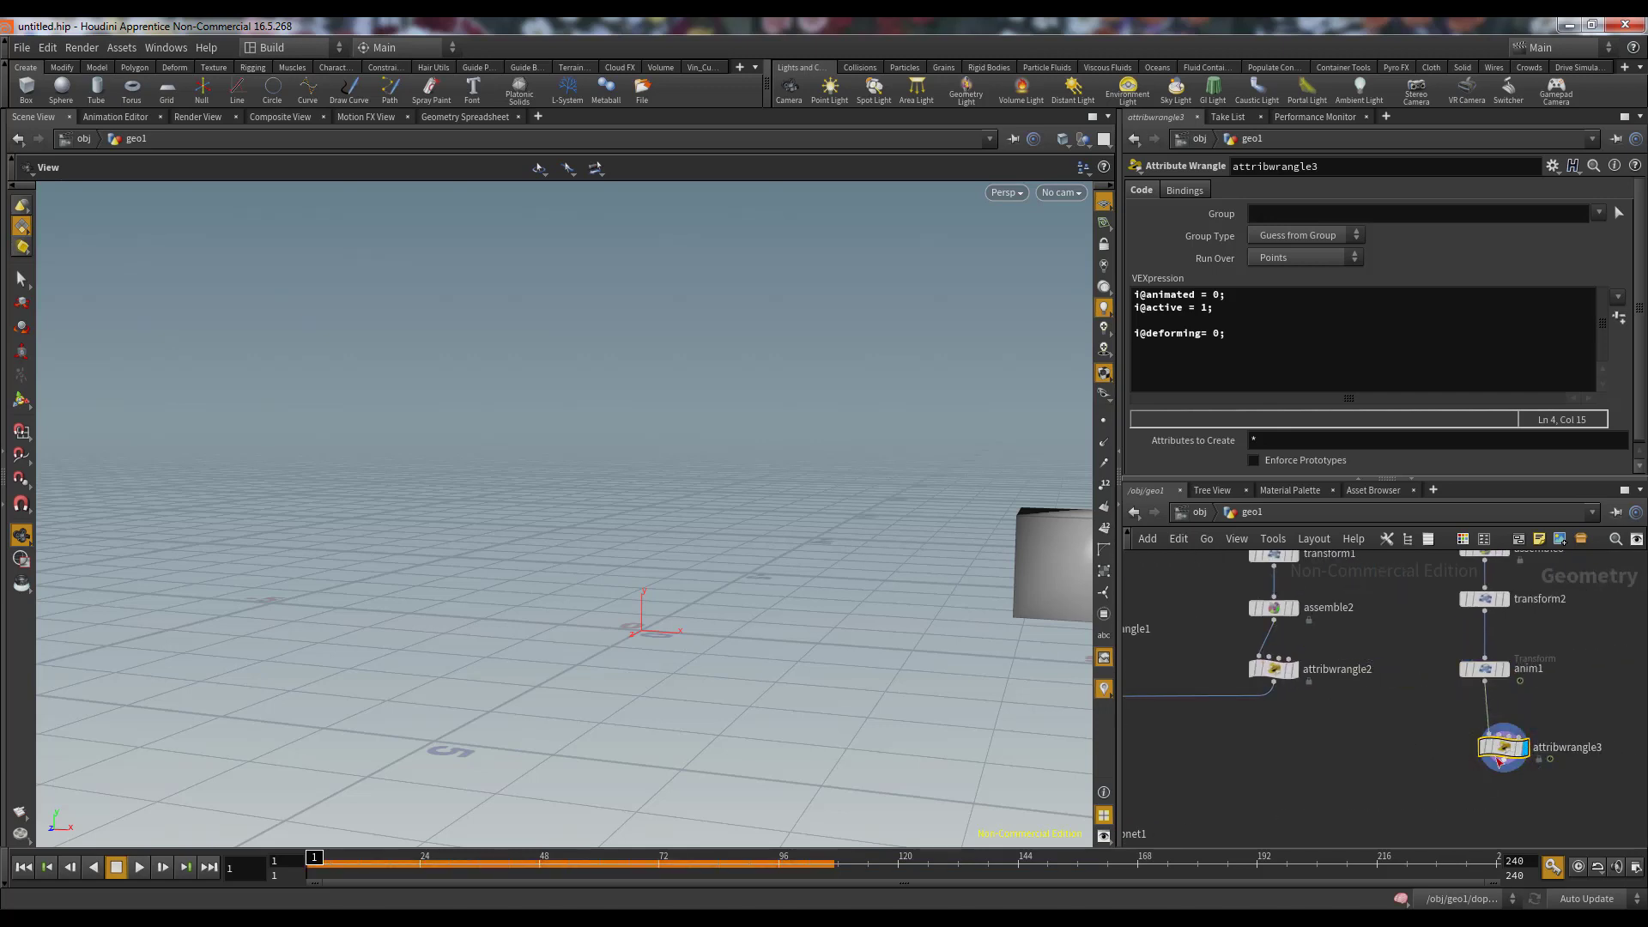
pyautogui.click(1204, 307)
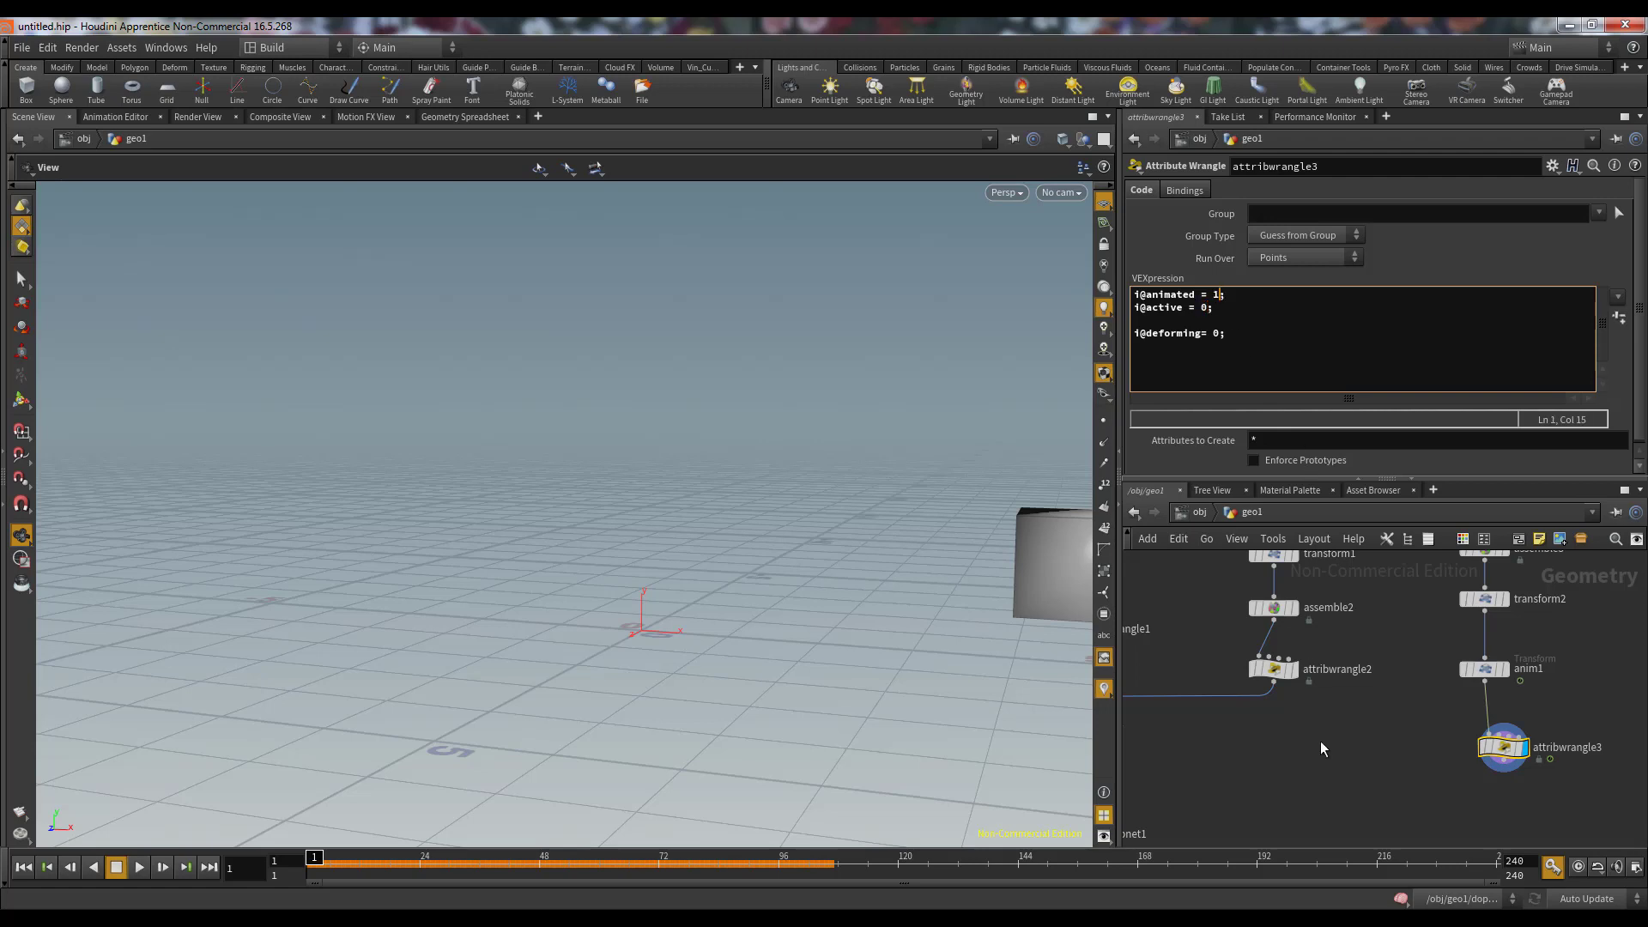
# Wire attribwrangle3 into merge1's third input and play the dopnet1 simulation
pyautogui.moveTo(1319, 744); pyautogui.dragTo(1429, 696, button='middle')
pyautogui.scroll(-2, 1357, 702)
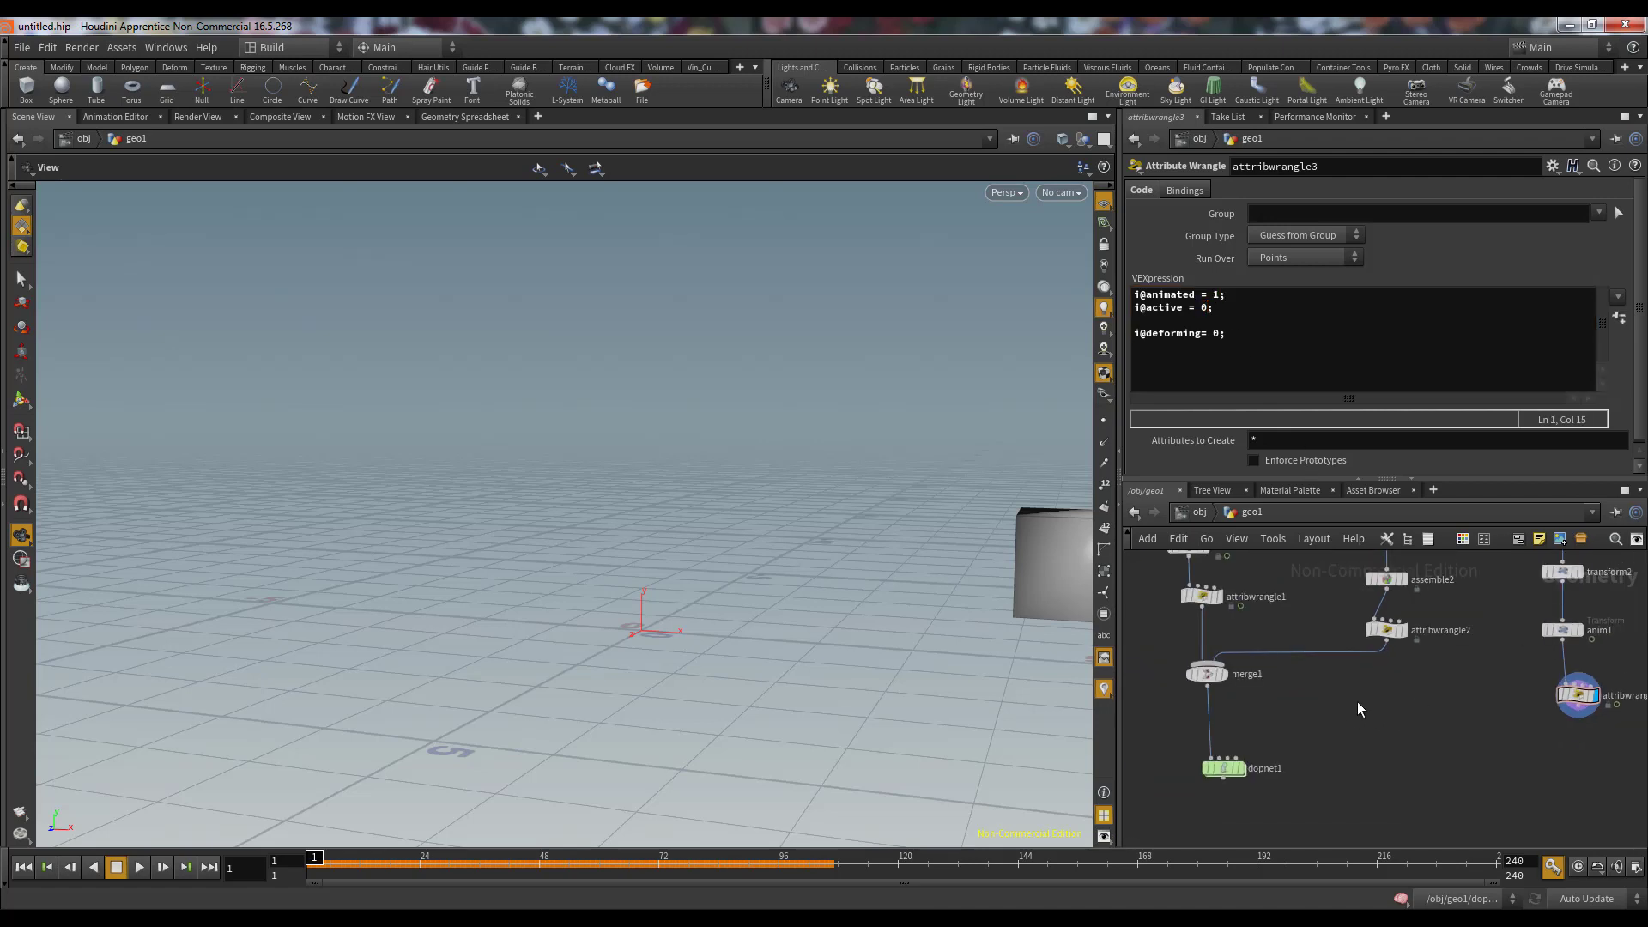
pyautogui.click(1226, 663)
pyautogui.click(1579, 693)
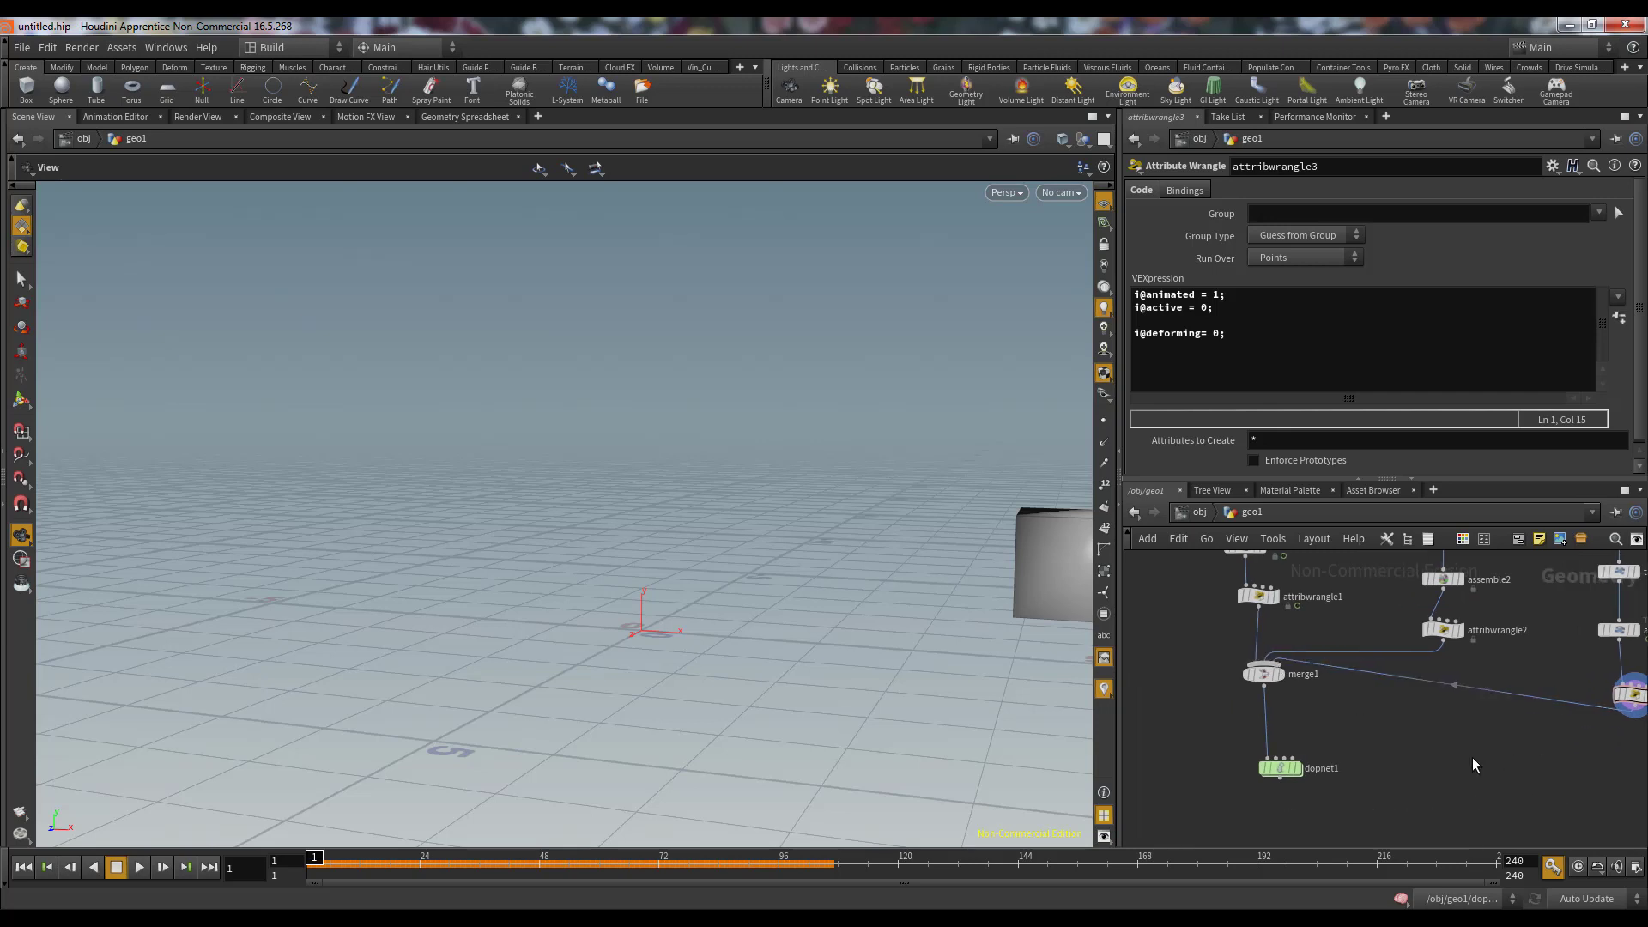
pyautogui.click(1303, 765)
pyautogui.press('Up')
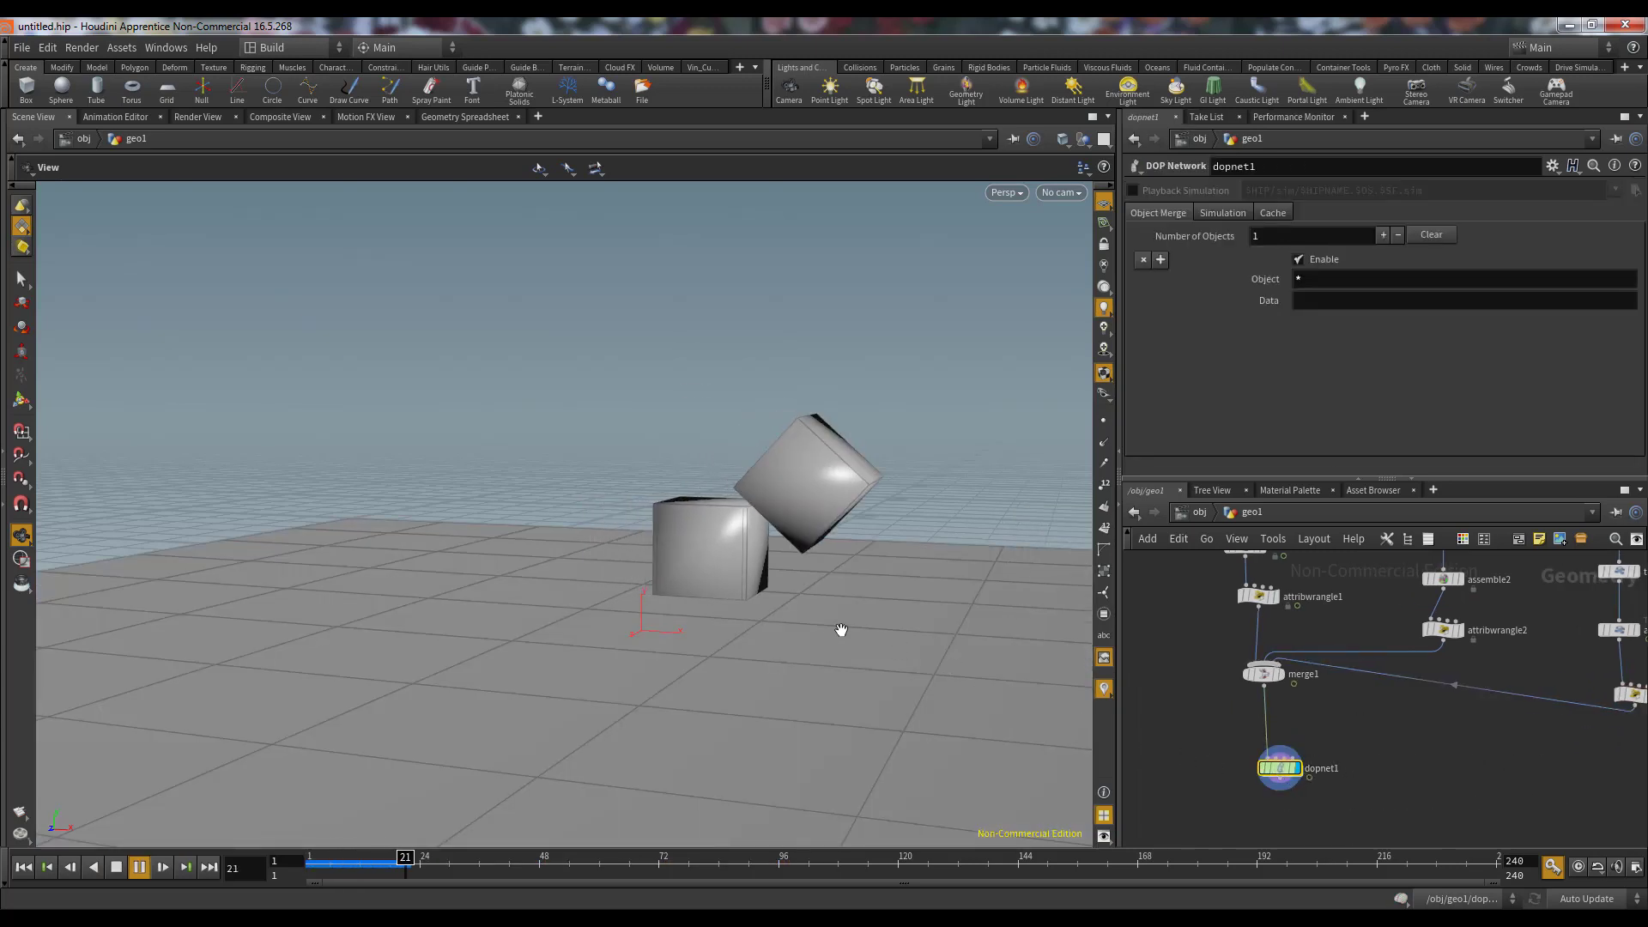
# Reset, step and replay the simulation from a new angle to watch the cubes collide
pyautogui.hotkey('ctrl', 'Up')
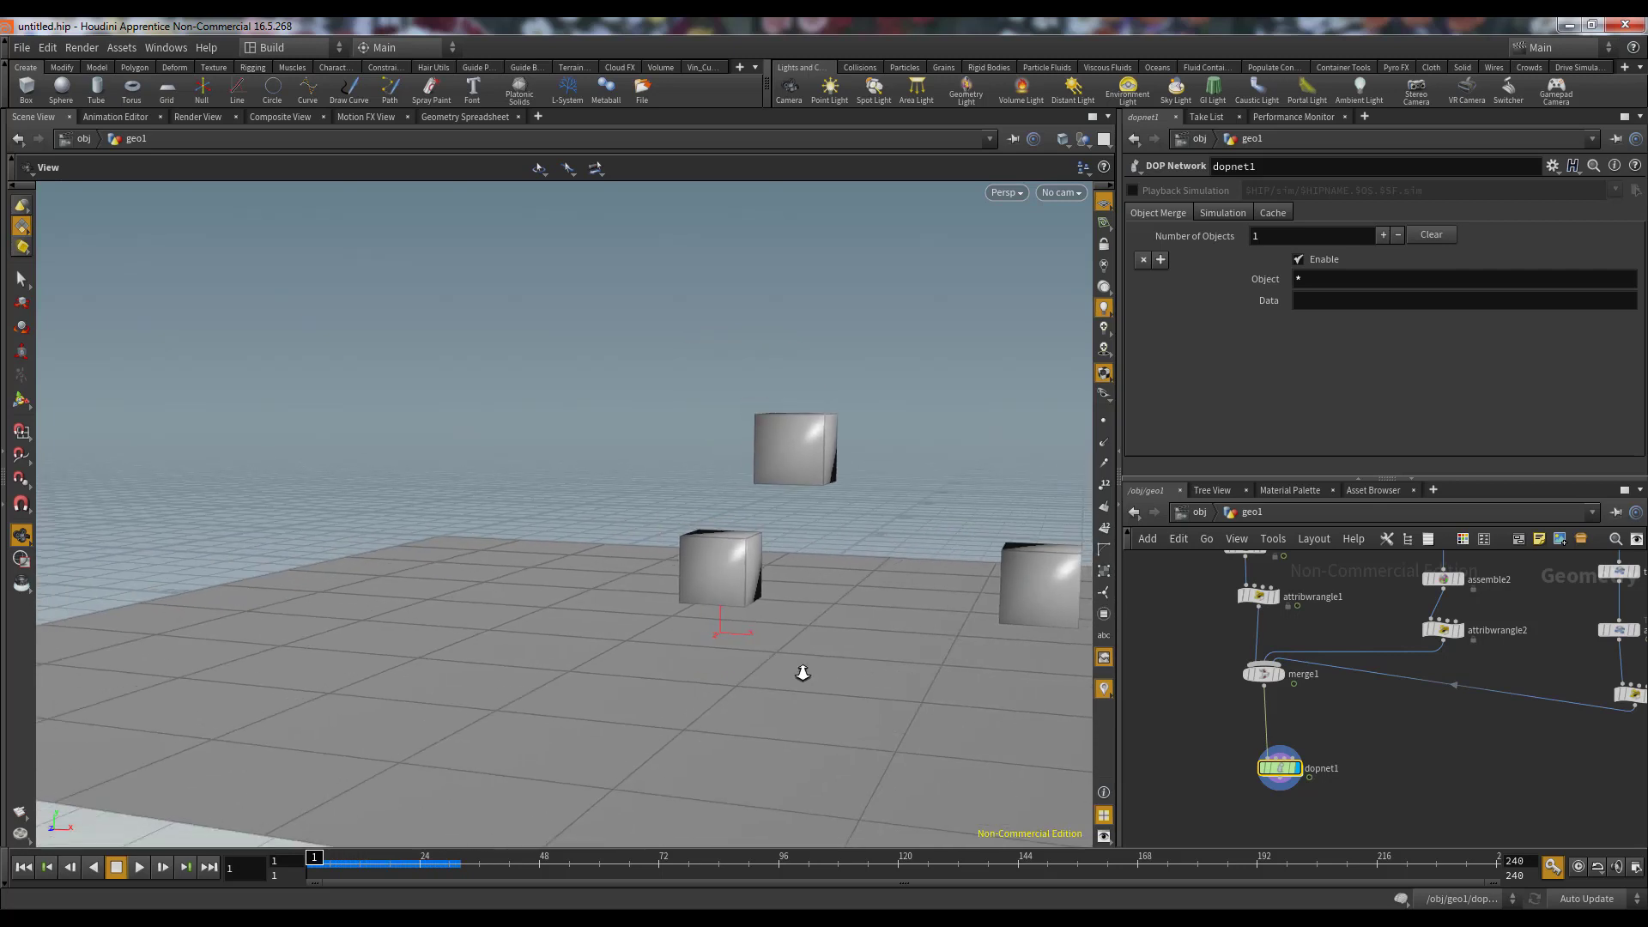
pyautogui.moveTo(802, 673); pyautogui.dragTo(691, 670)
pyautogui.press('Right')
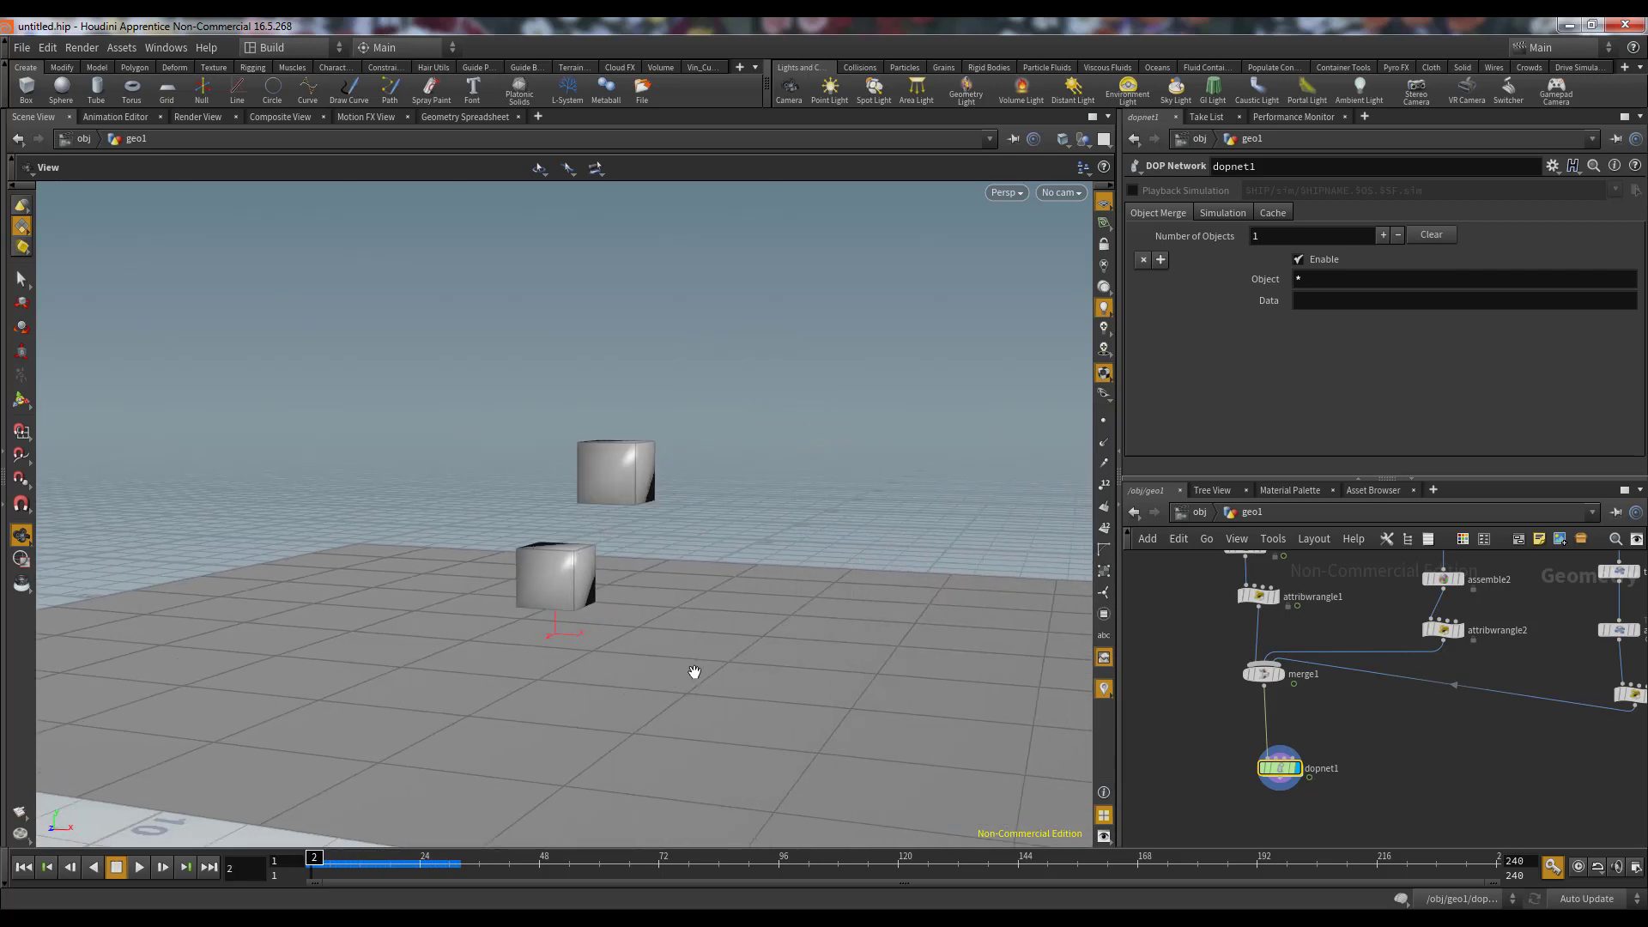
pyautogui.press('Up')
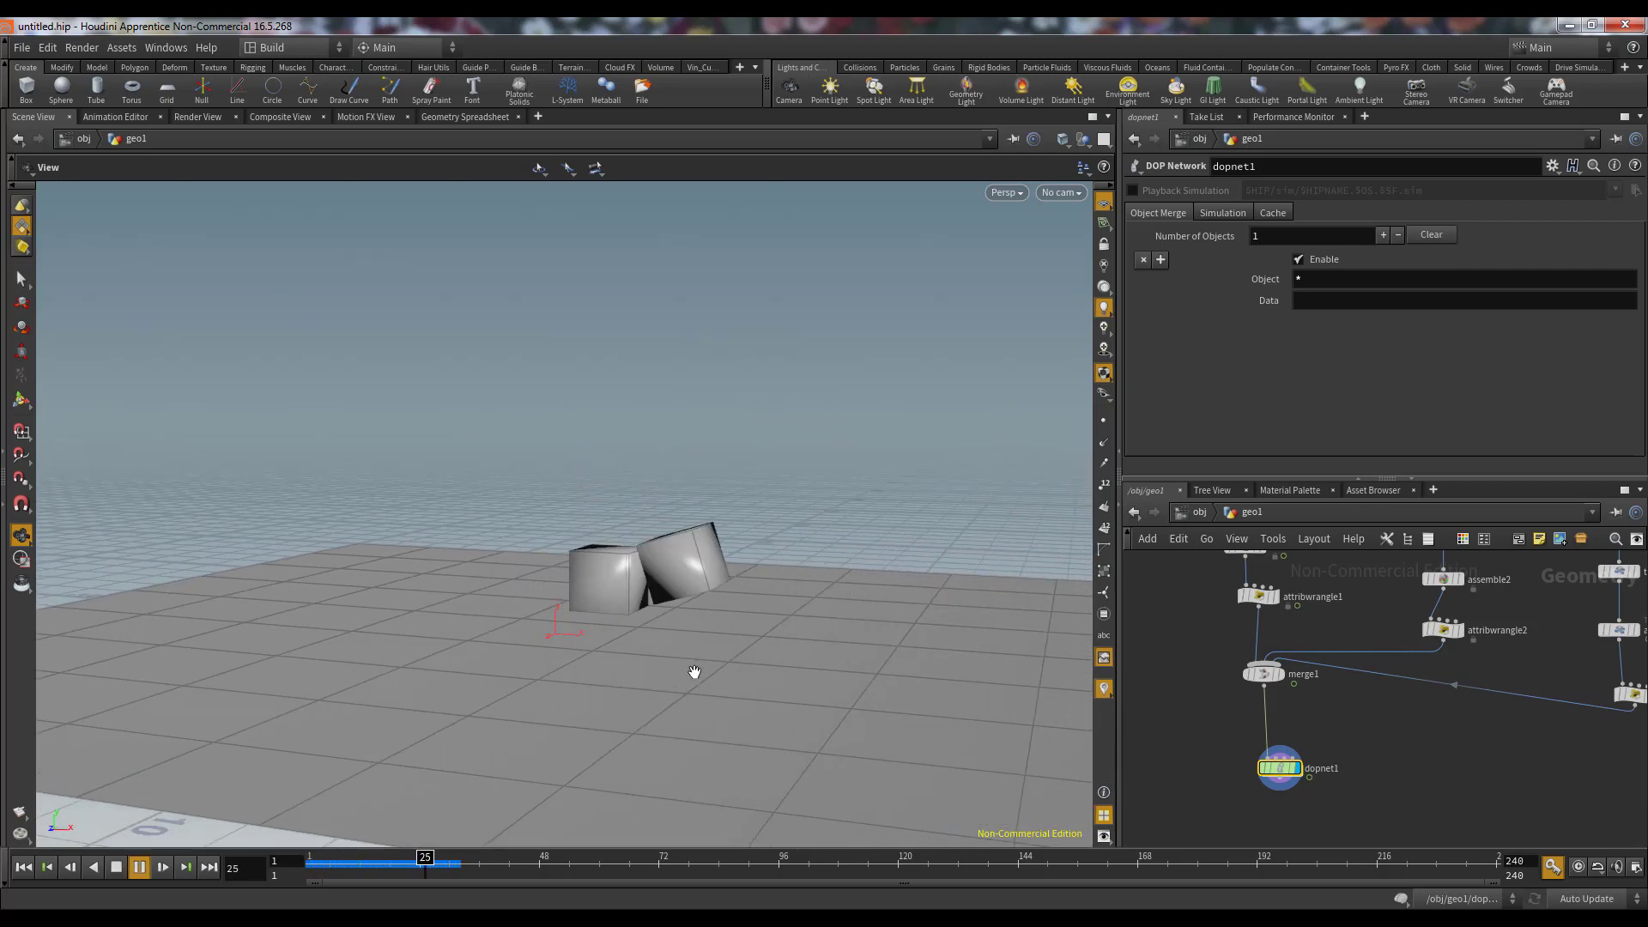
pyautogui.hotkey('ctrl', 'Up')
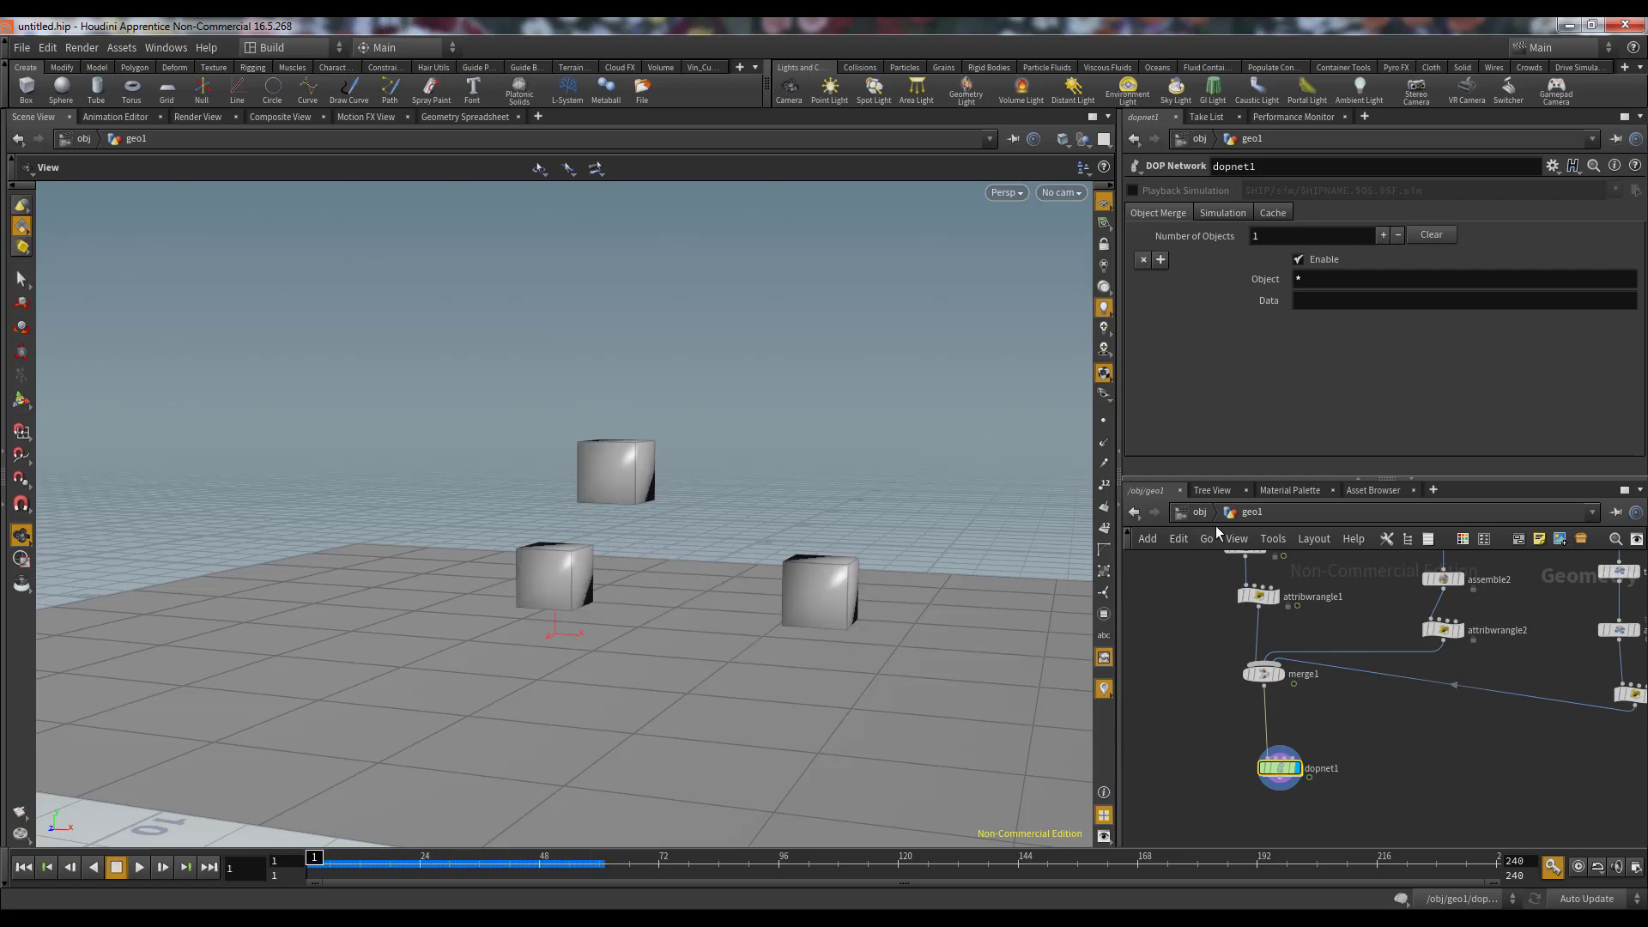
# Return inside geo1 and preview the transform2 and anim1 outputs while the animation plays
pyautogui.click(1199, 512)
pyautogui.doubleClick(1326, 691)
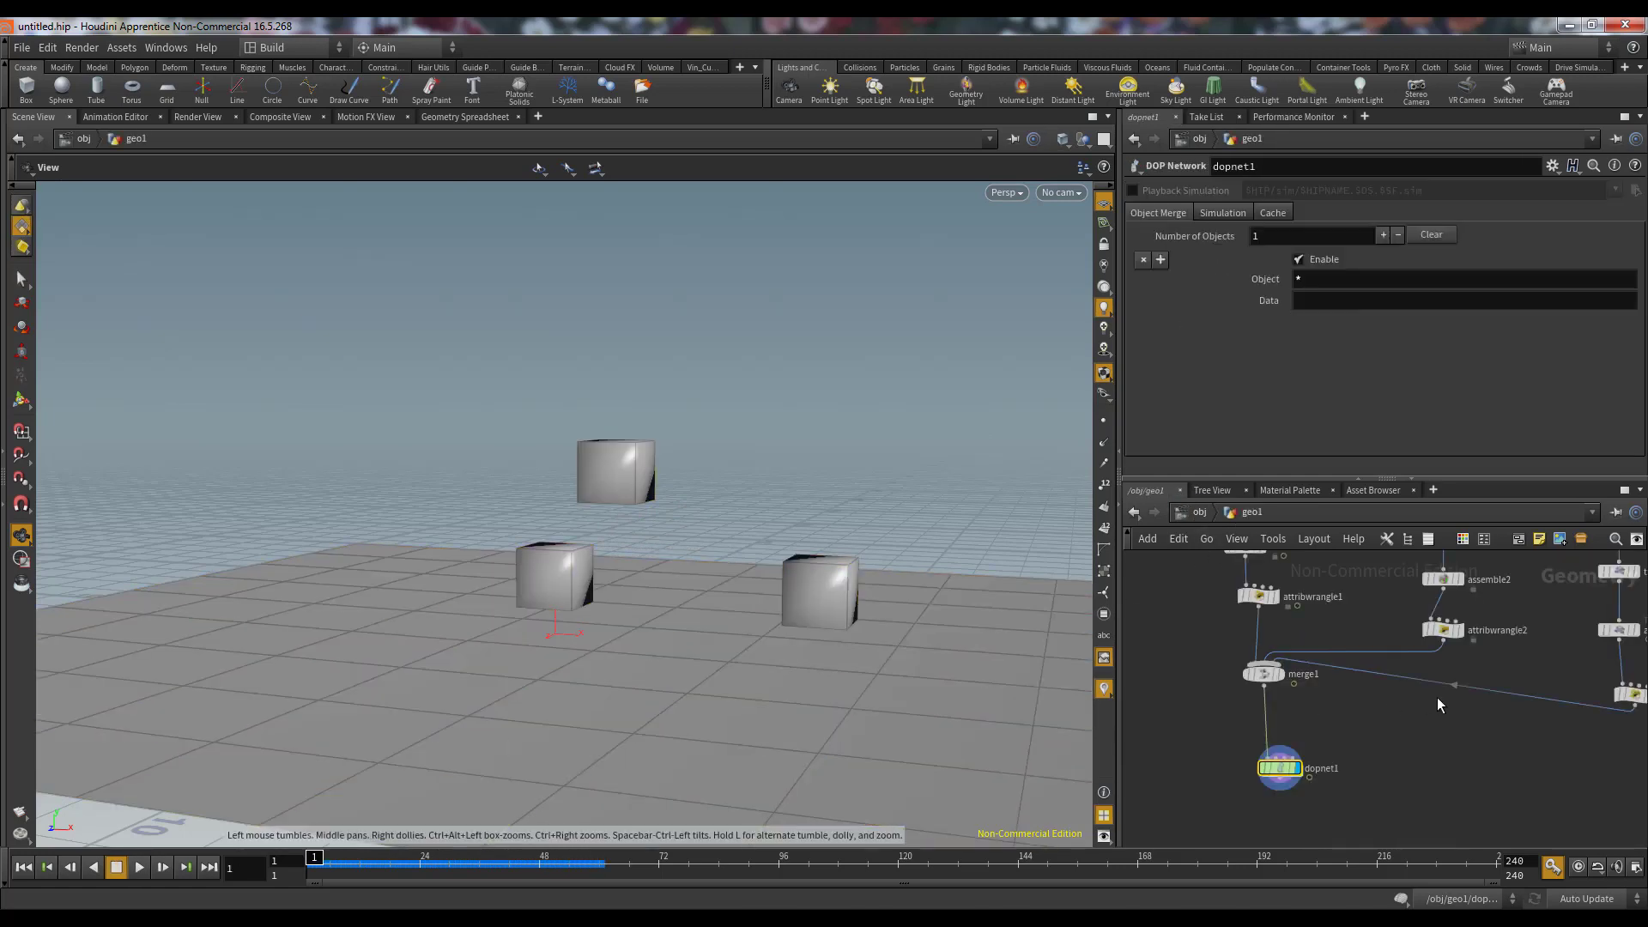
pyautogui.moveTo(1588, 644); pyautogui.dragTo(1548, 698, button='middle')
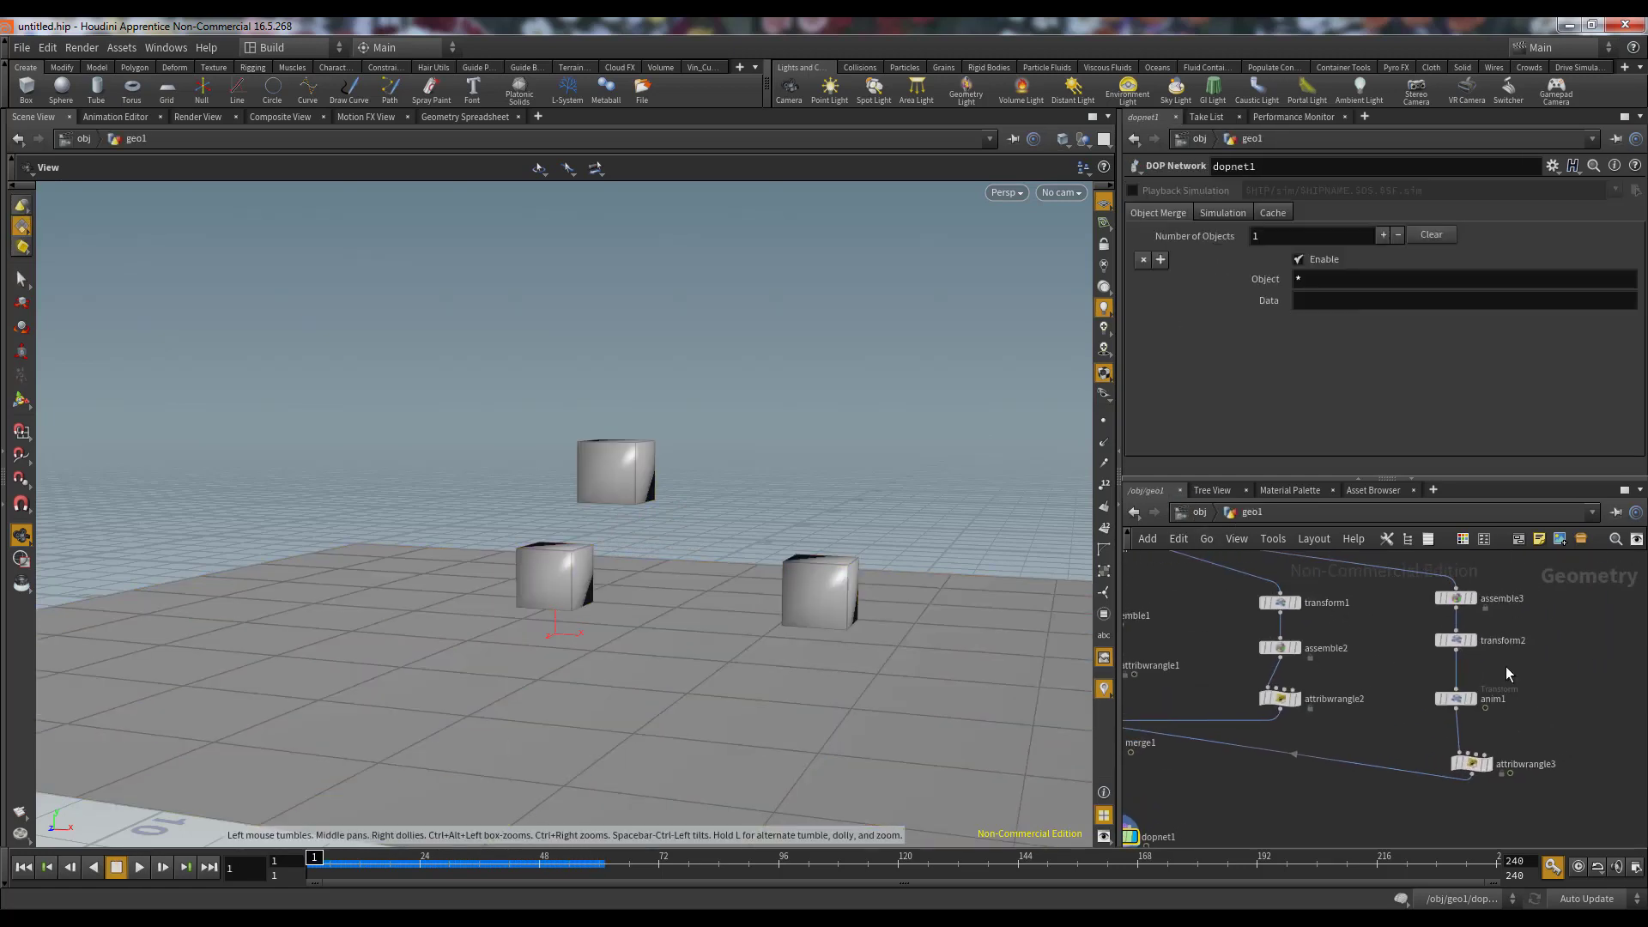
pyautogui.click(1473, 640)
pyautogui.click(1460, 641)
pyautogui.press('Up')
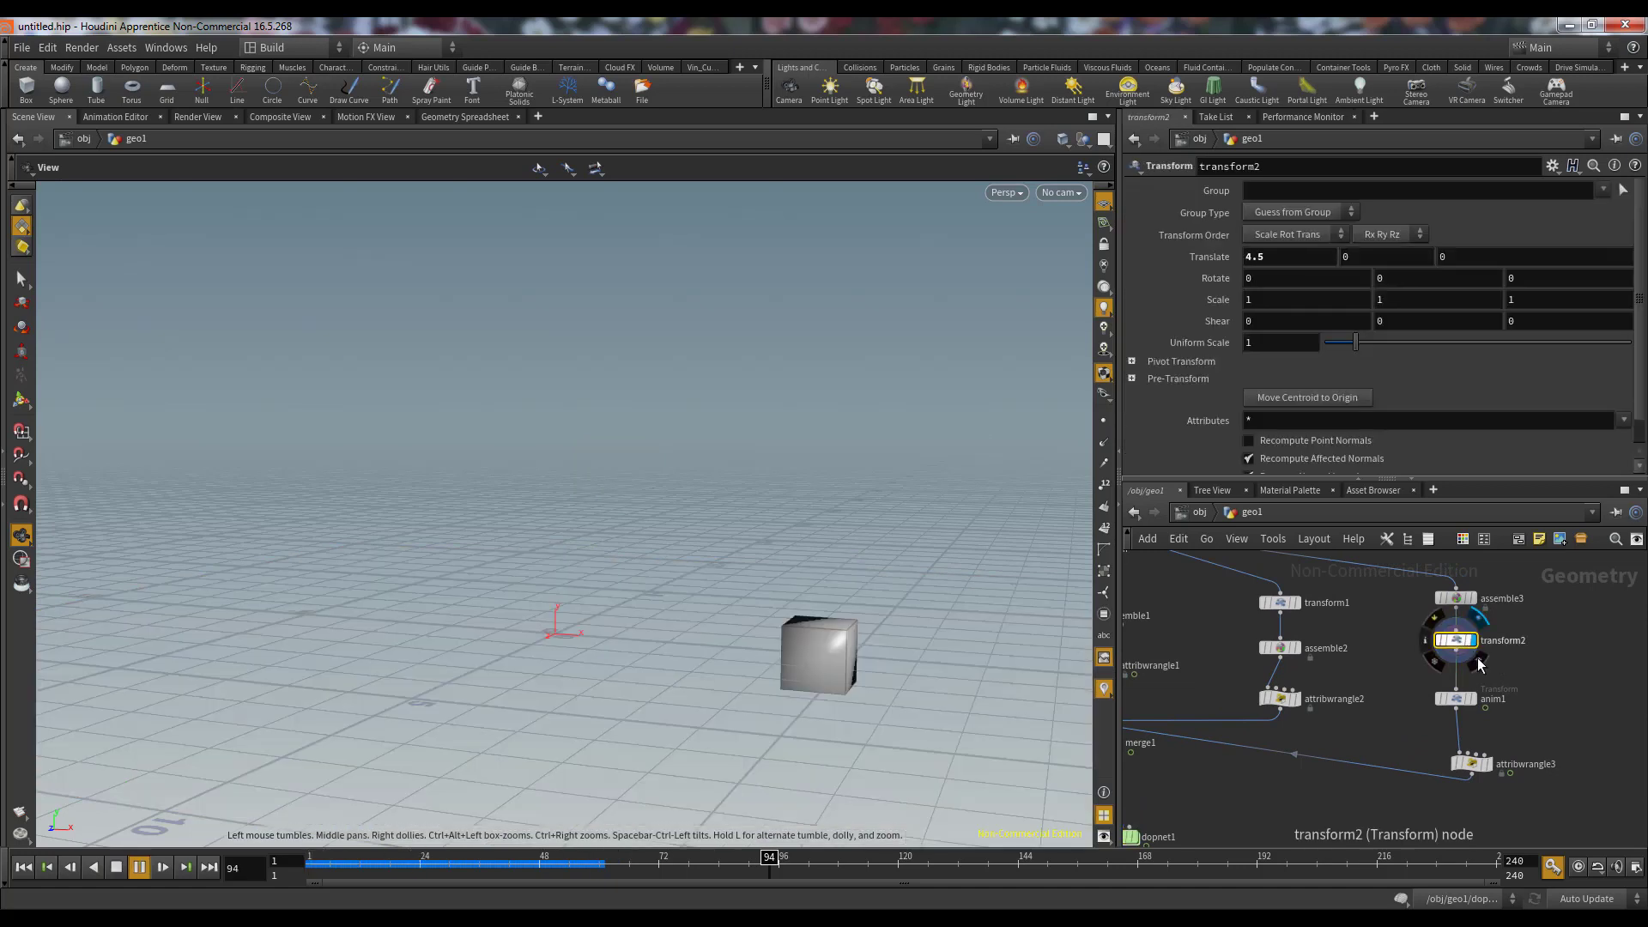
pyautogui.click(1479, 707)
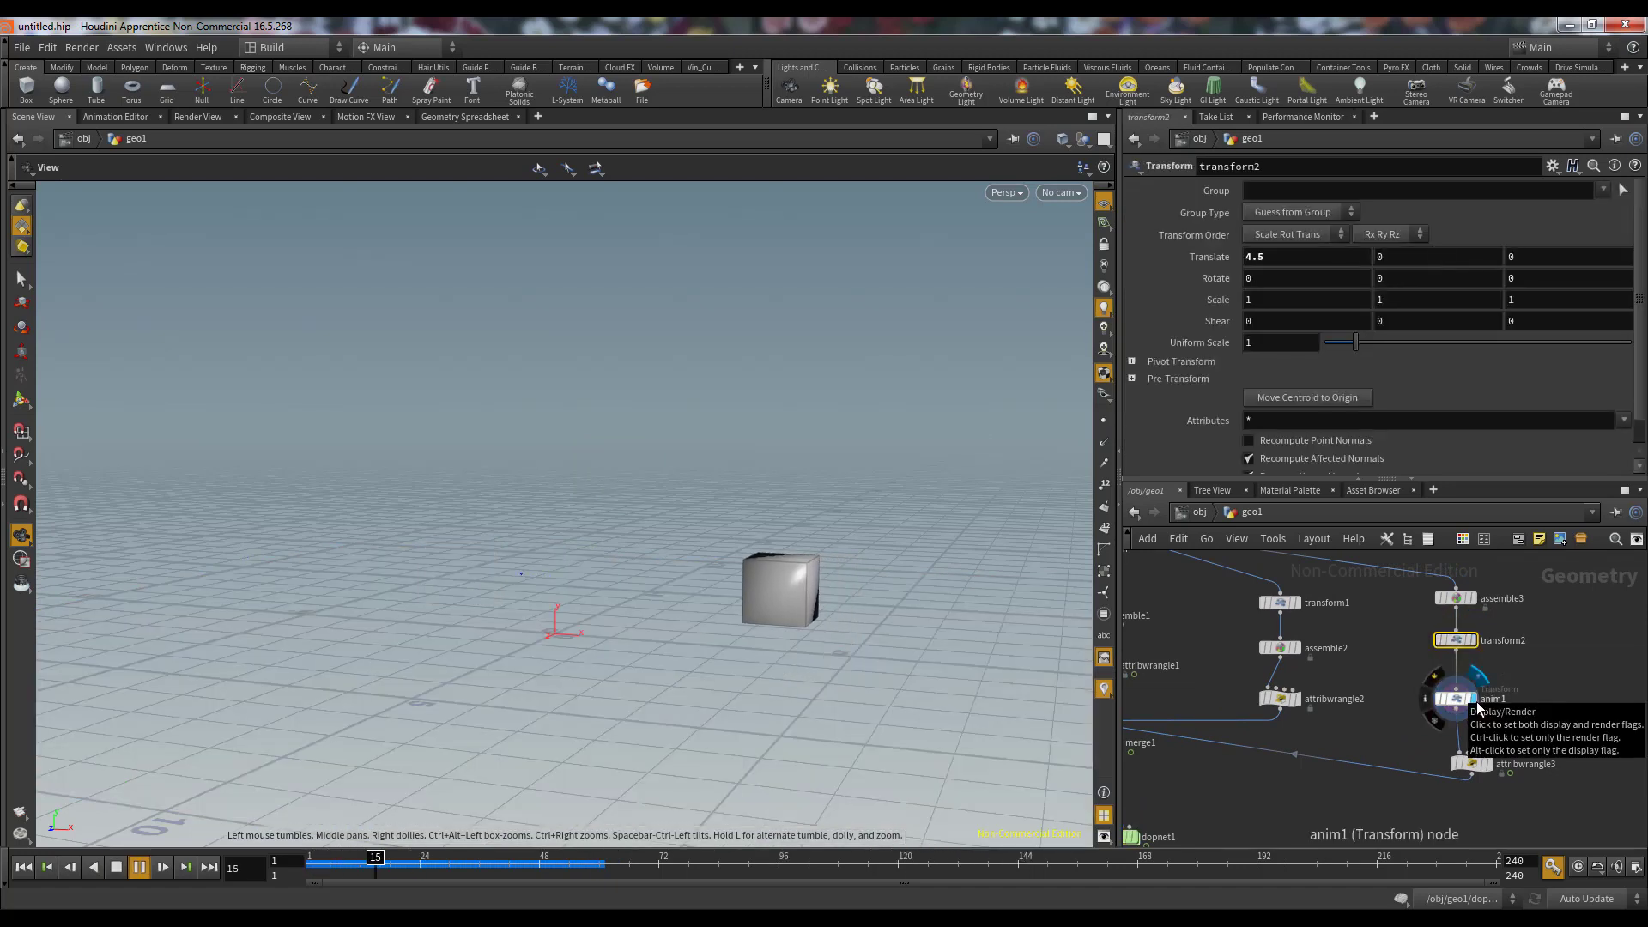
pyautogui.hotkey('ctrl', 'Up')
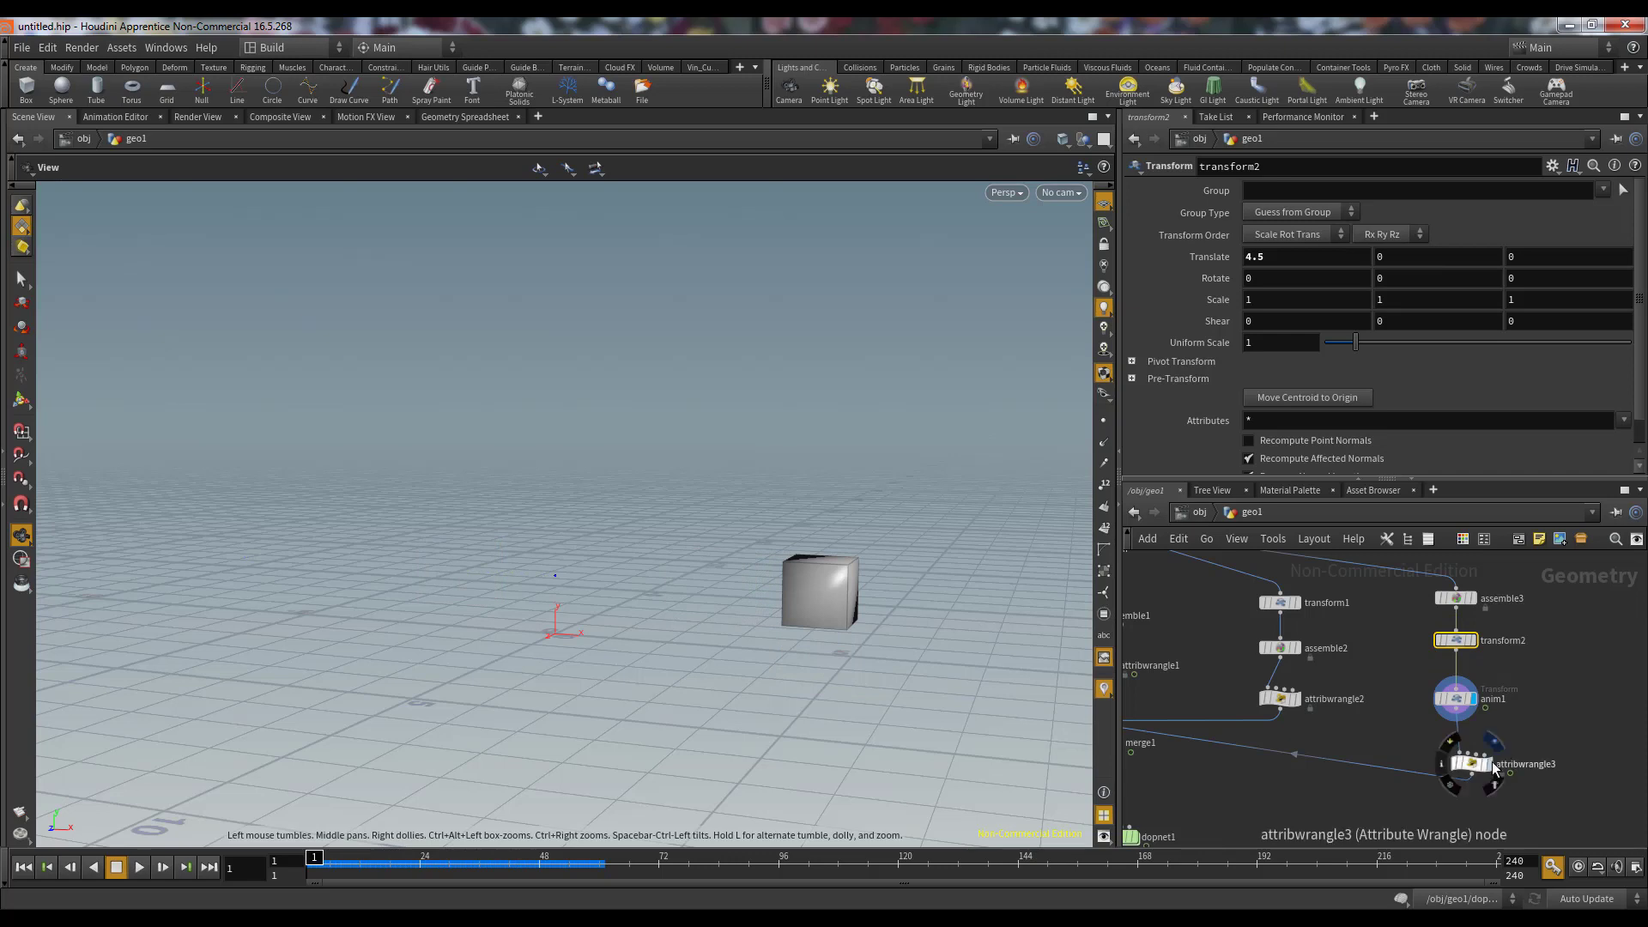
# Check attribwrangle3's code, then display dopnet1 and step the simulation forward
pyautogui.click(1481, 764)
pyautogui.click(1476, 766)
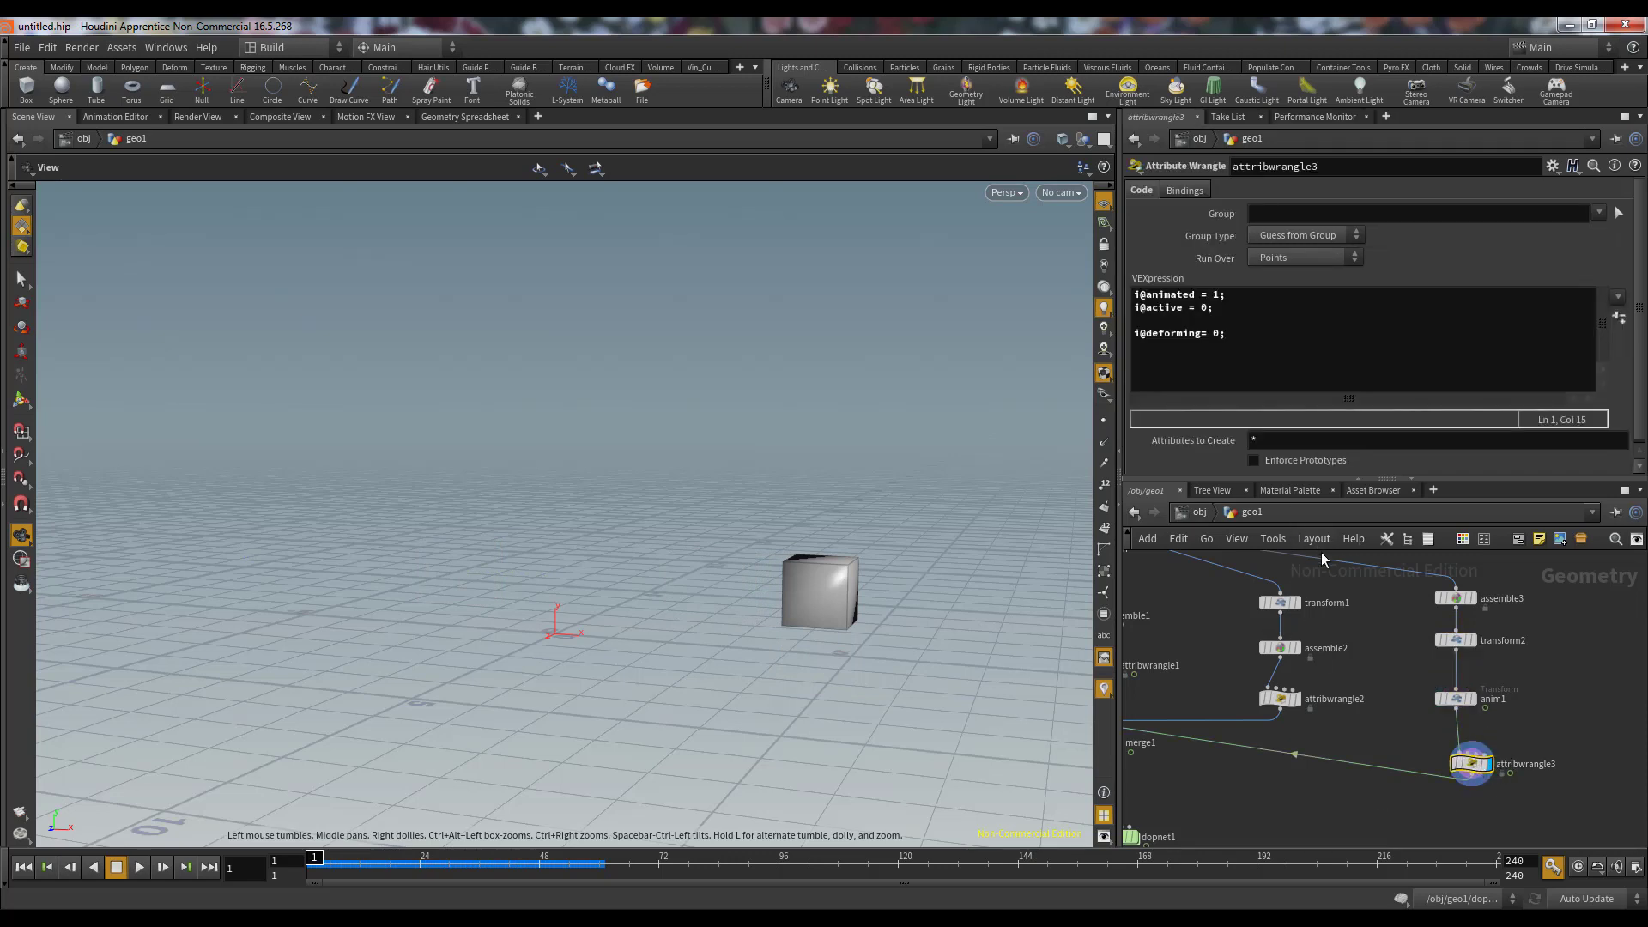
pyautogui.moveTo(1387, 806); pyautogui.dragTo(1534, 778, button='middle')
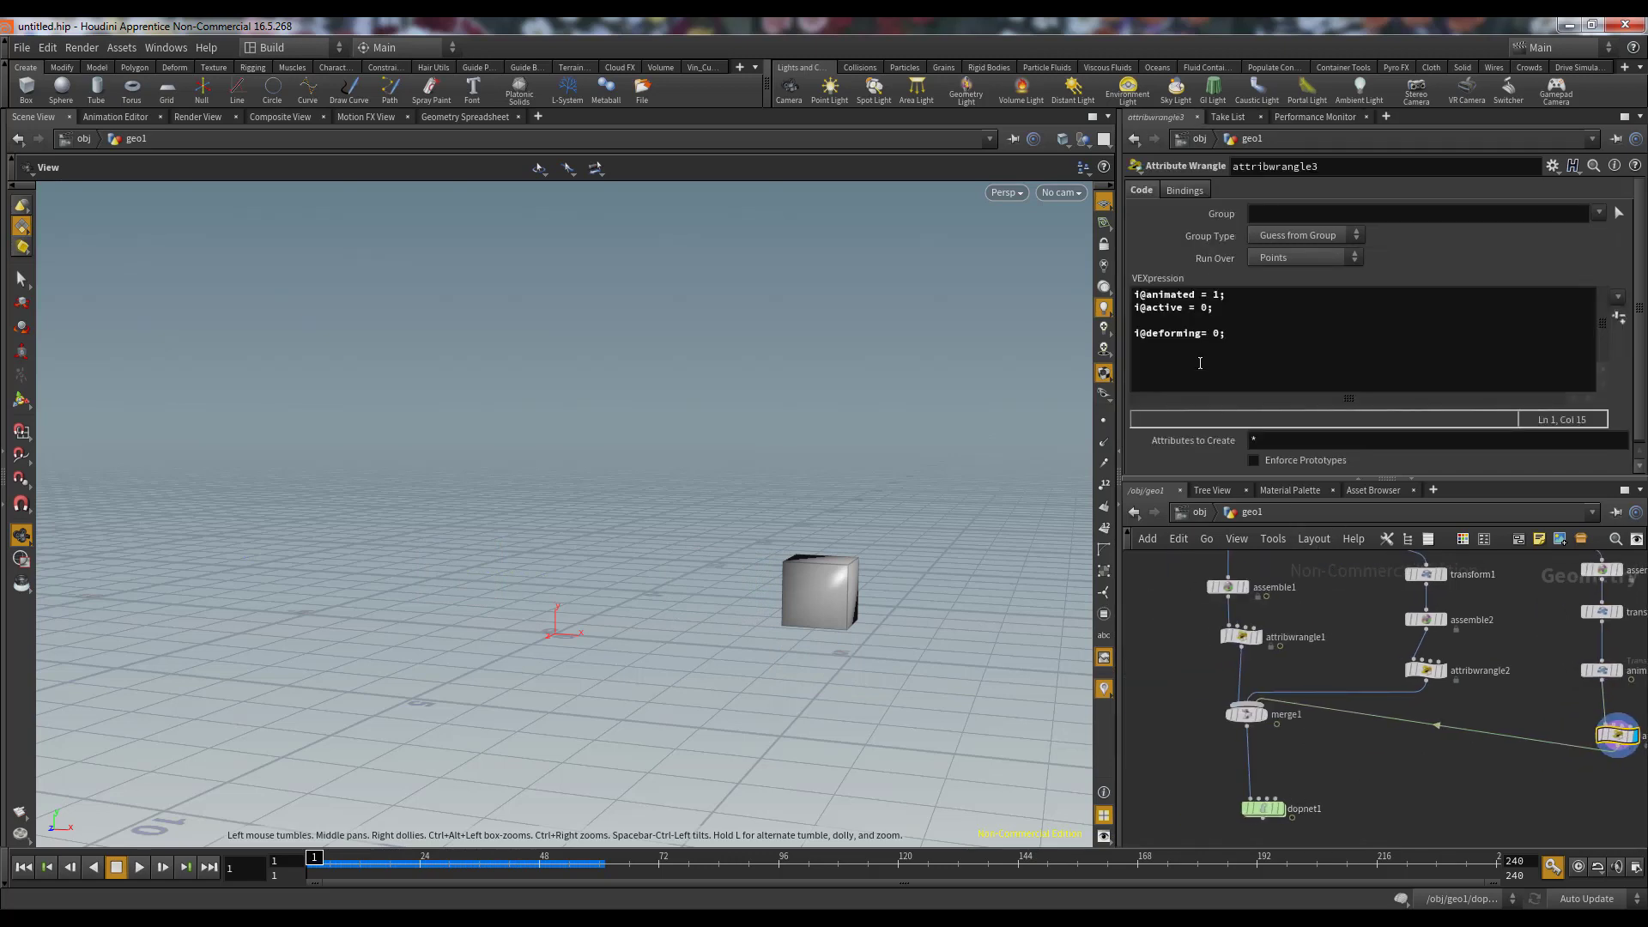
pyautogui.click(1286, 785)
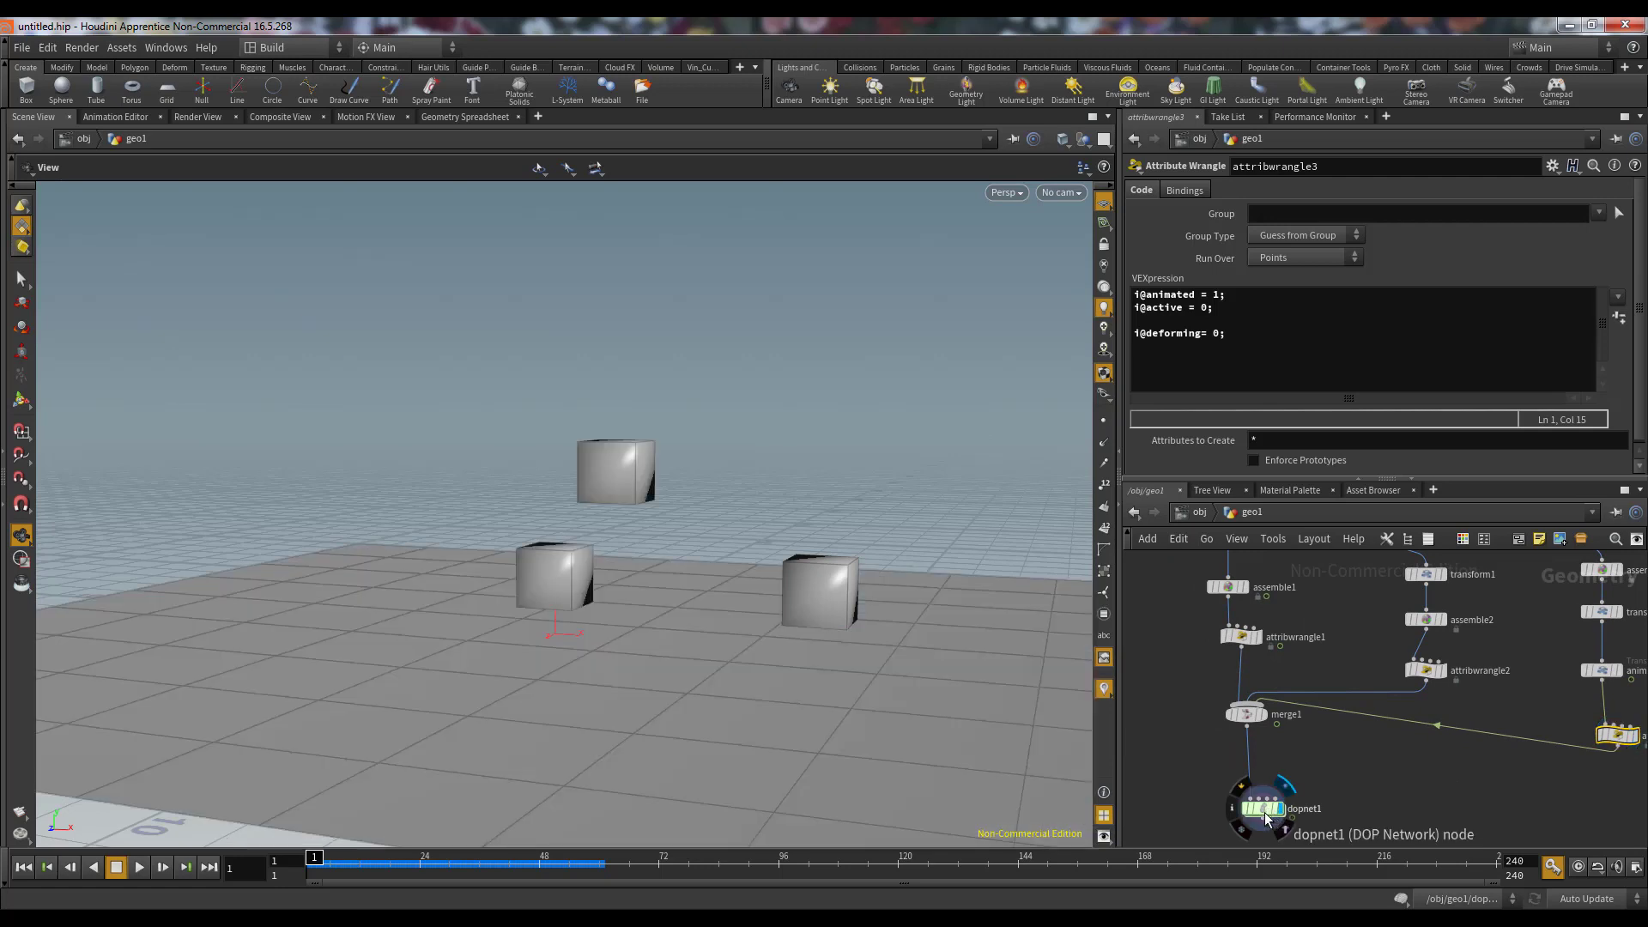
pyautogui.click(1245, 808)
pyautogui.press('Up')
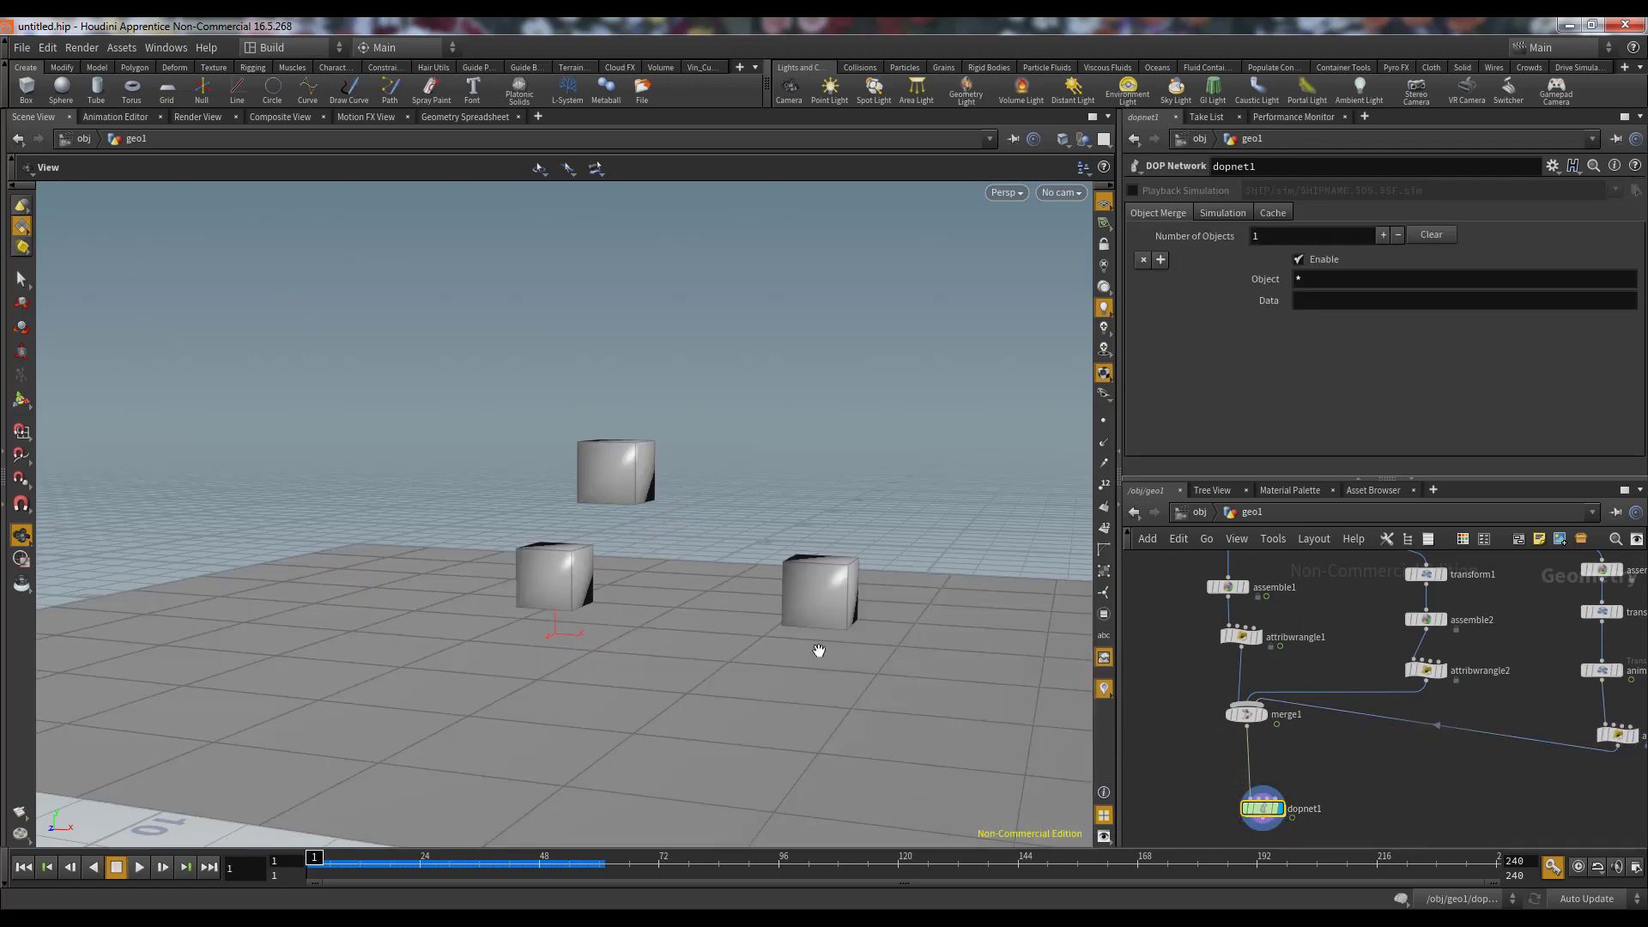
# Set assemble3's Output Prefix to box1_
pyautogui.moveTo(1427, 783); pyautogui.dragTo(1335, 815, button='middle')
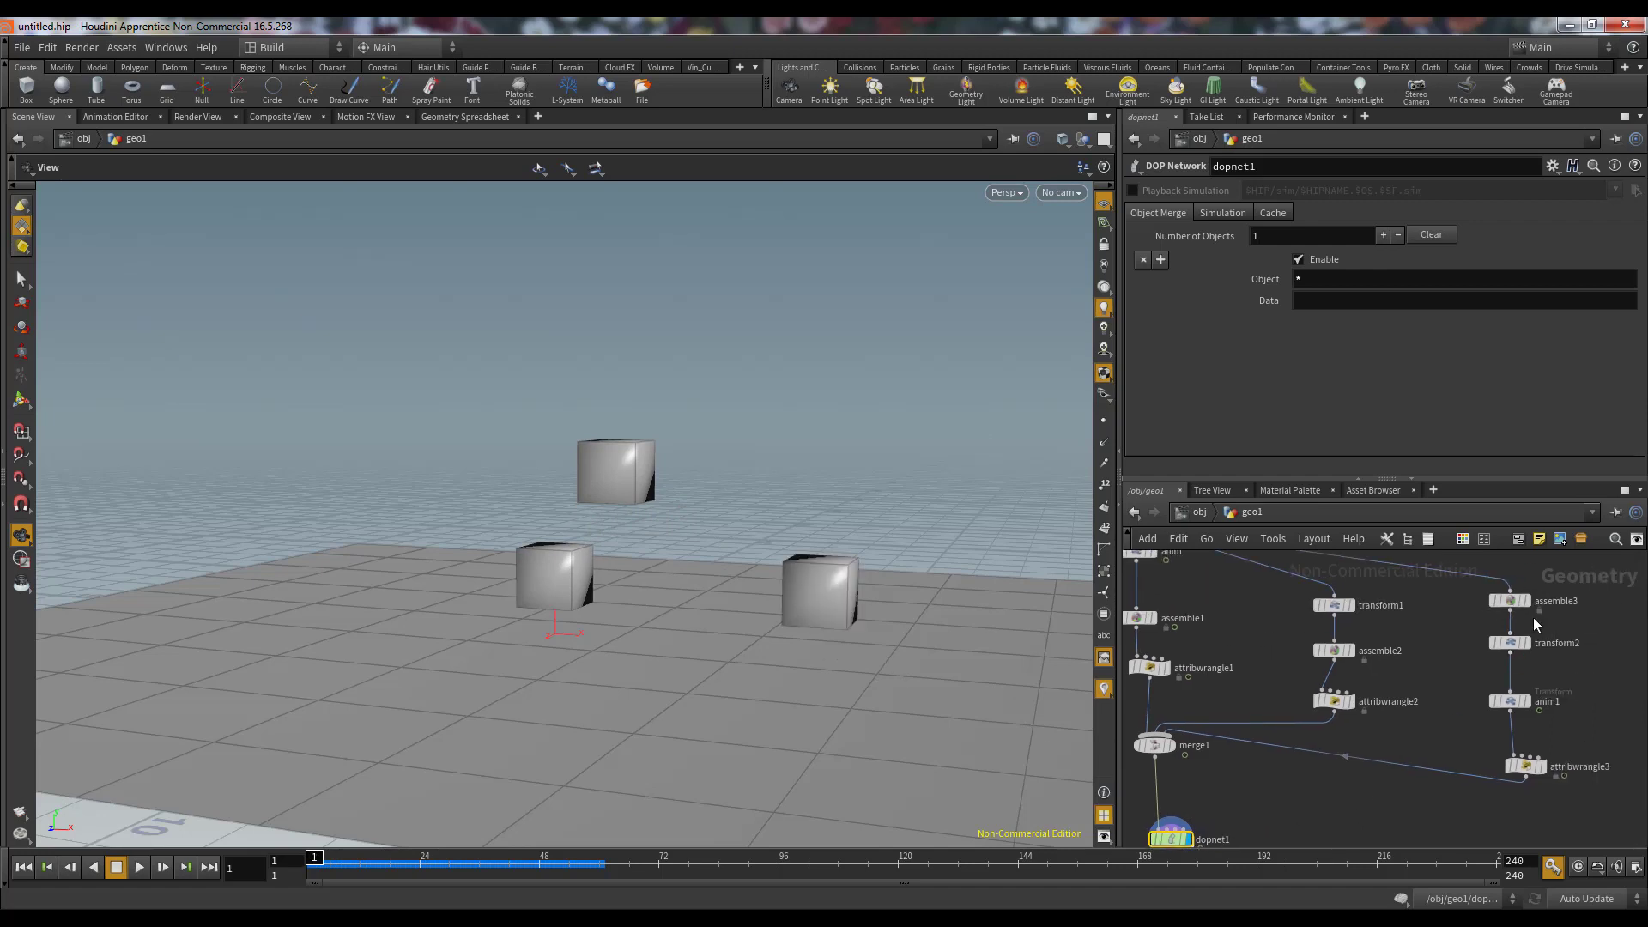
pyautogui.click(1508, 600)
pyautogui.doubleClick(1299, 242)
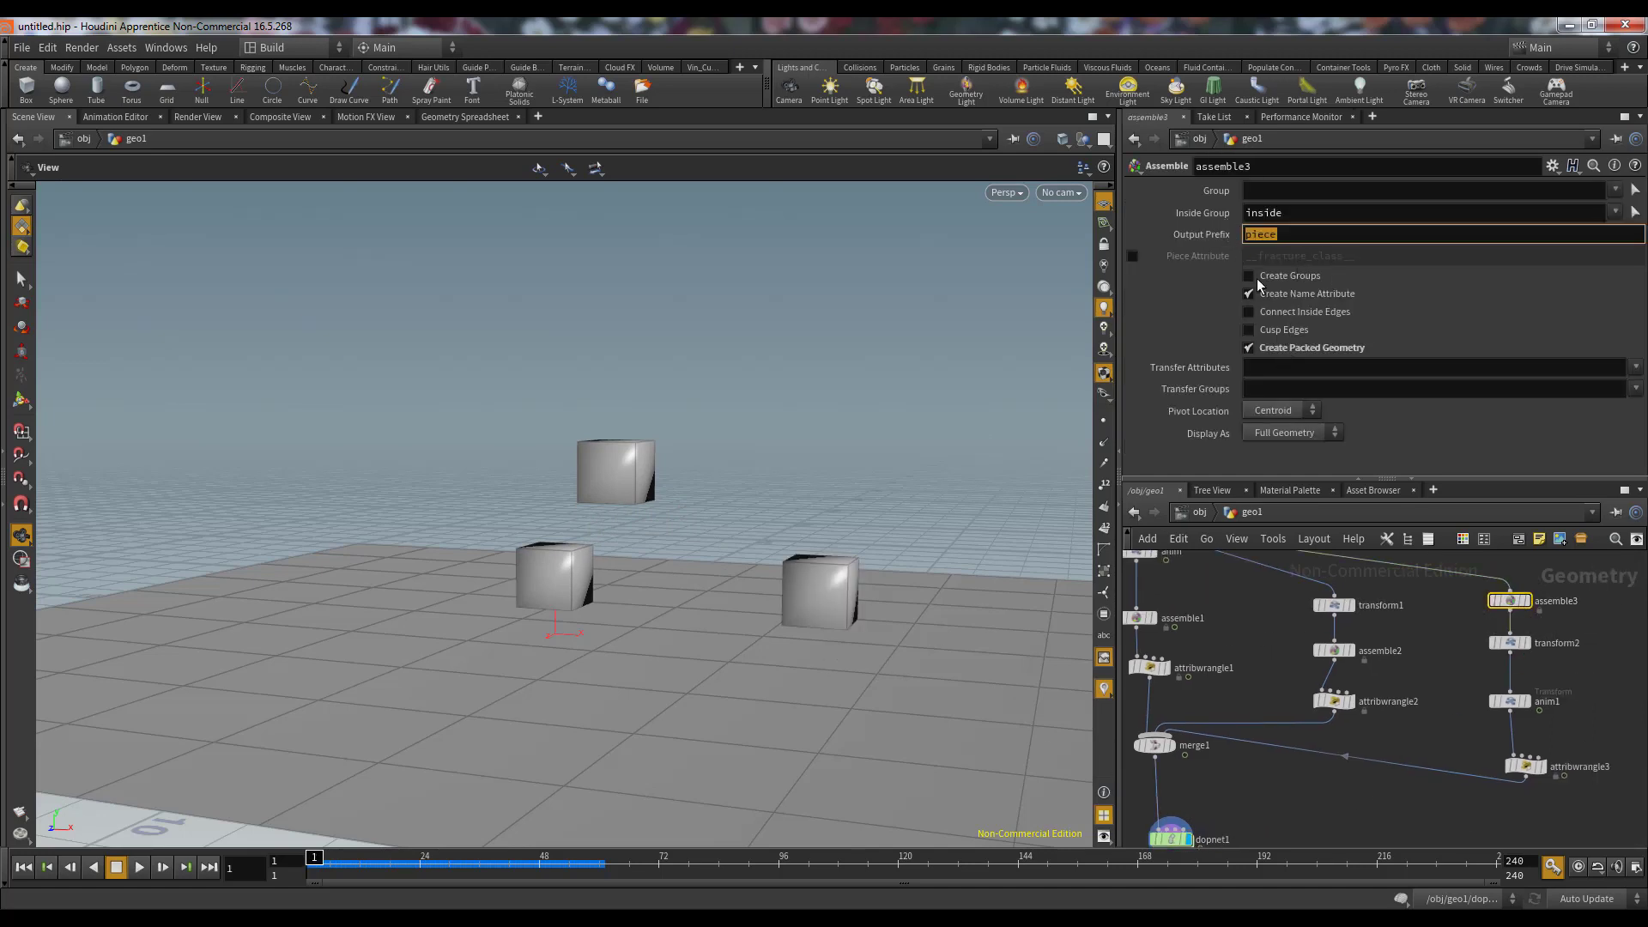
pyautogui.write('box1_')
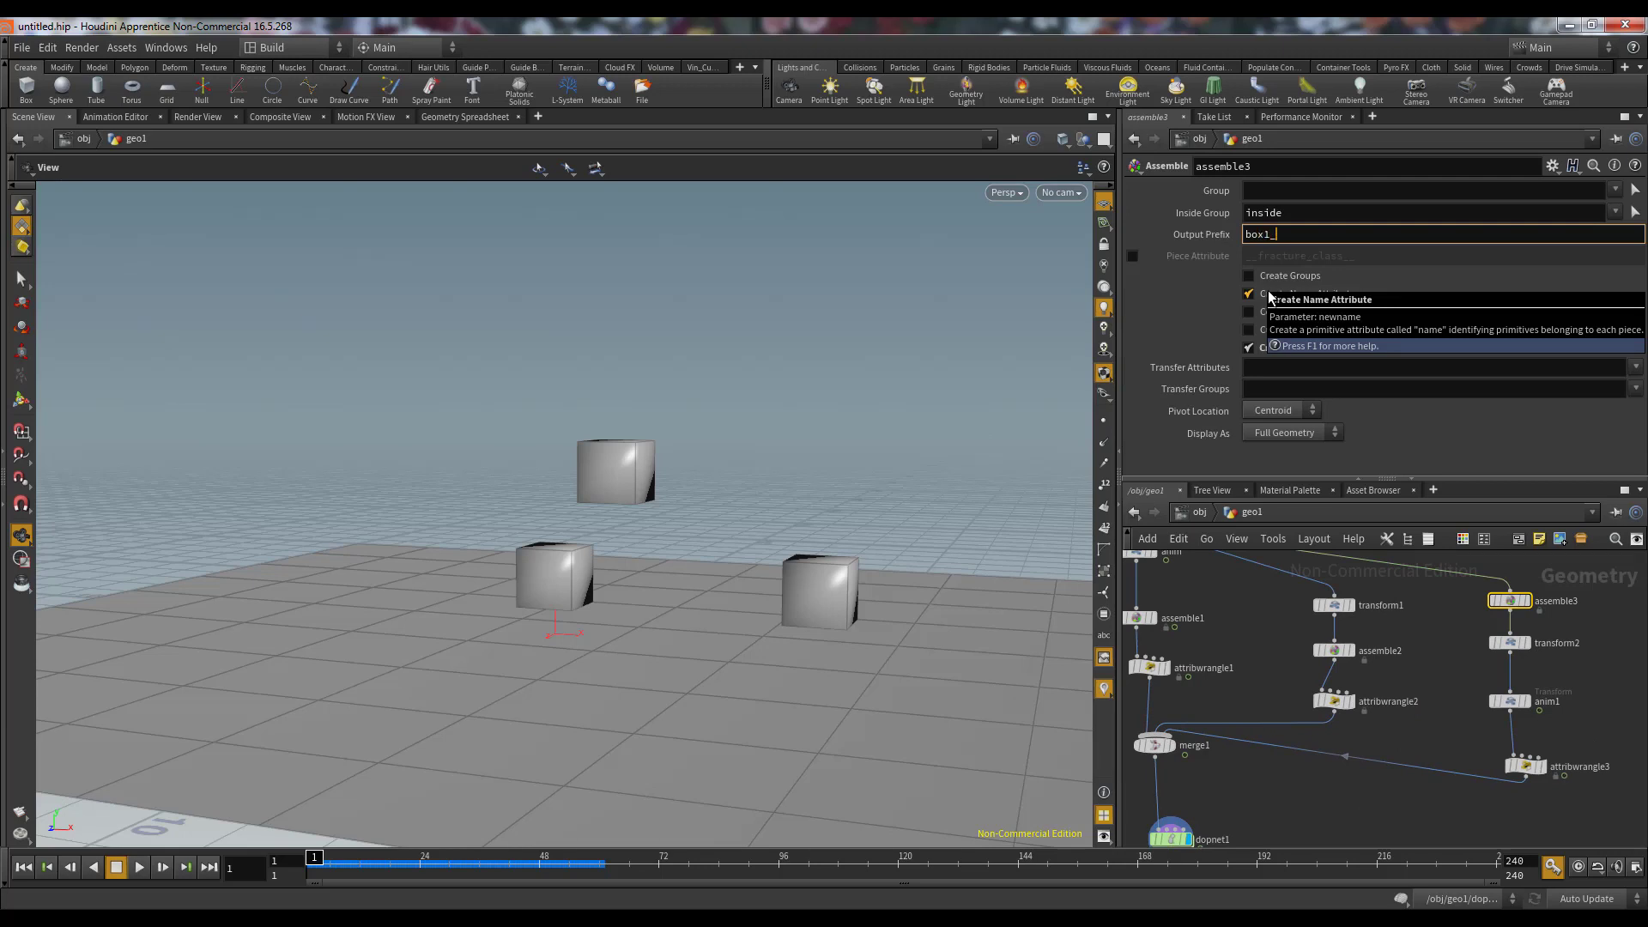
pyautogui.press('Return')
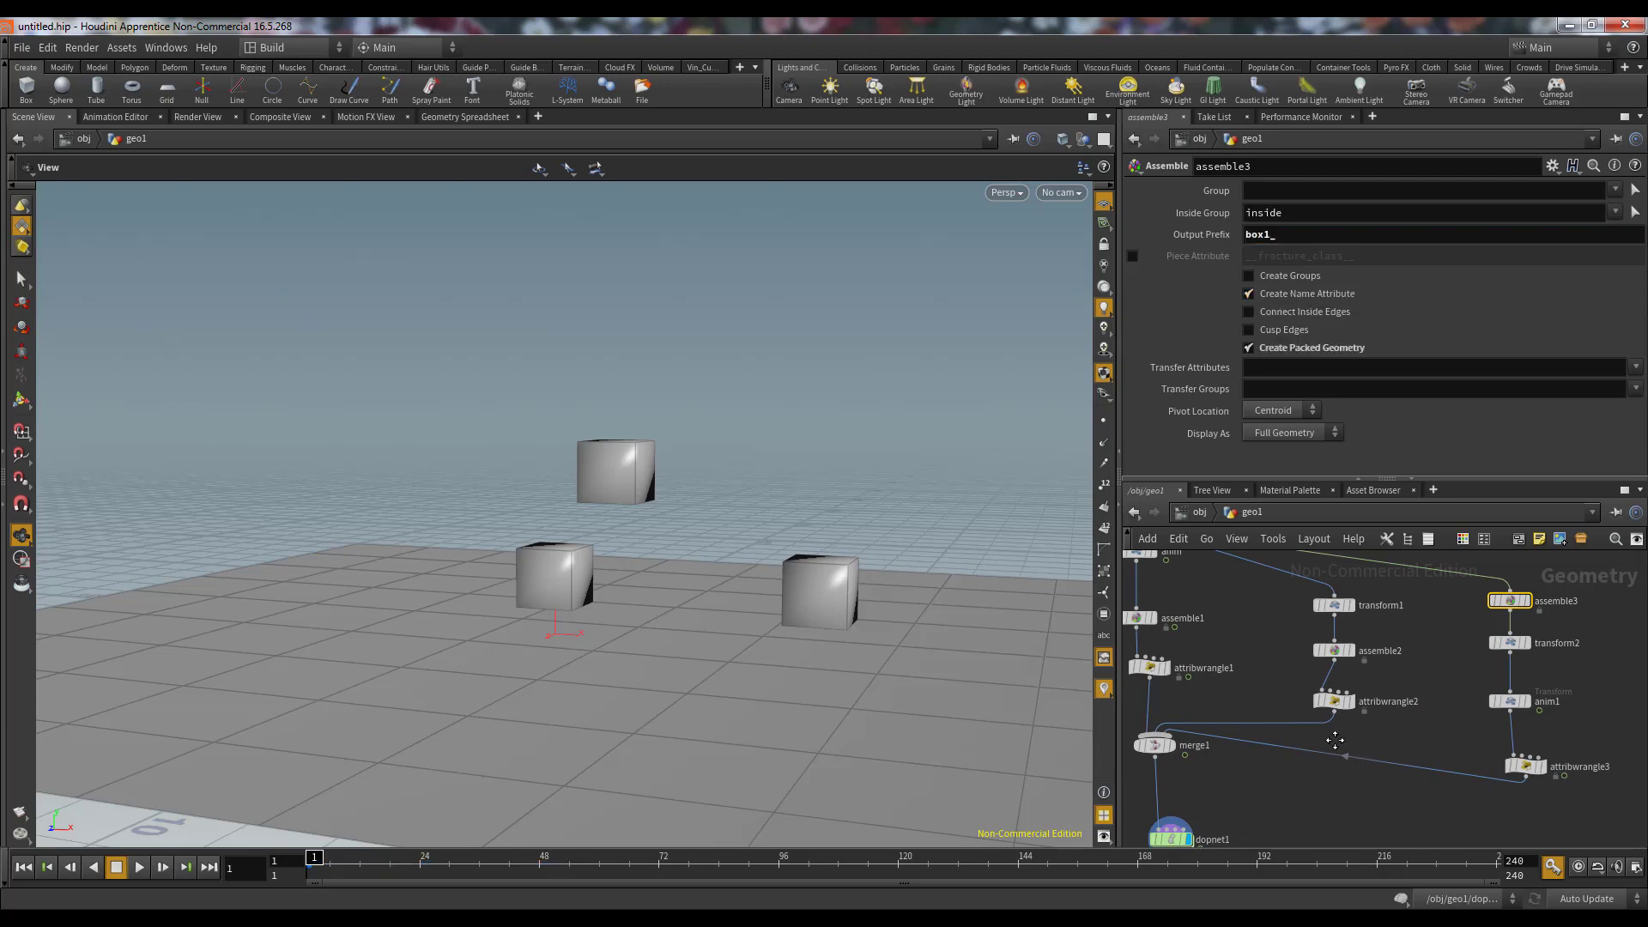
pyautogui.moveTo(1334, 739); pyautogui.dragTo(1417, 629, button='middle')
# Dive into dopnet1 and replay the three-cube simulation several times, resetting to frame 1 each time
pyautogui.doubleClick(1250, 727)
pyautogui.press('Up')
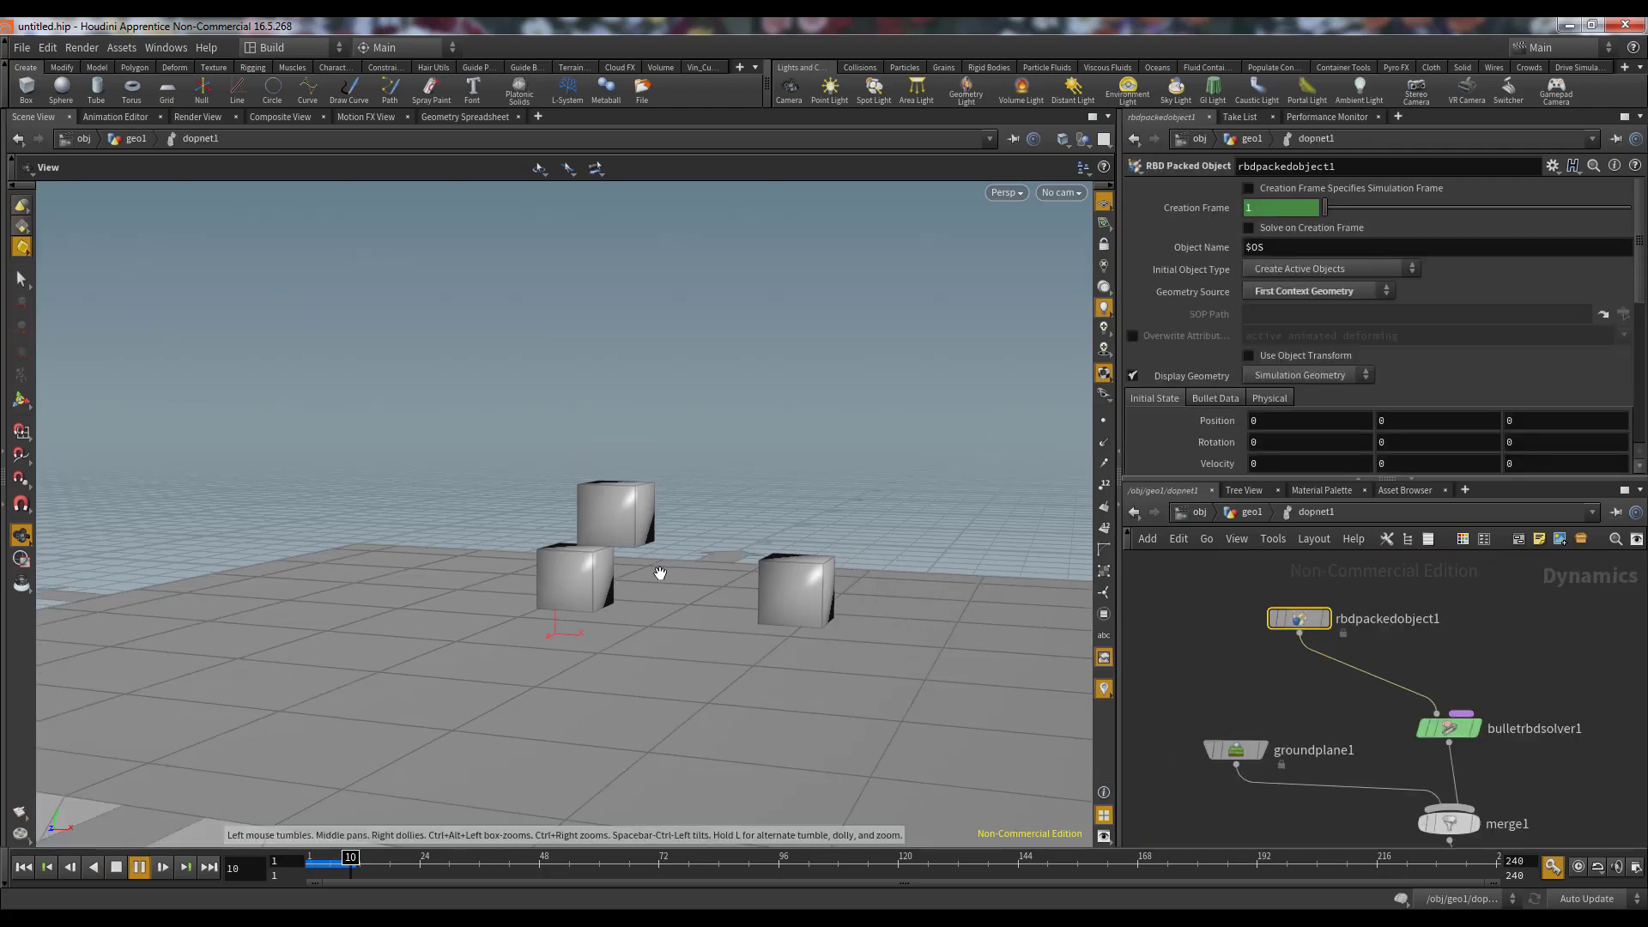
pyautogui.hotkey('ctrl', 'Up')
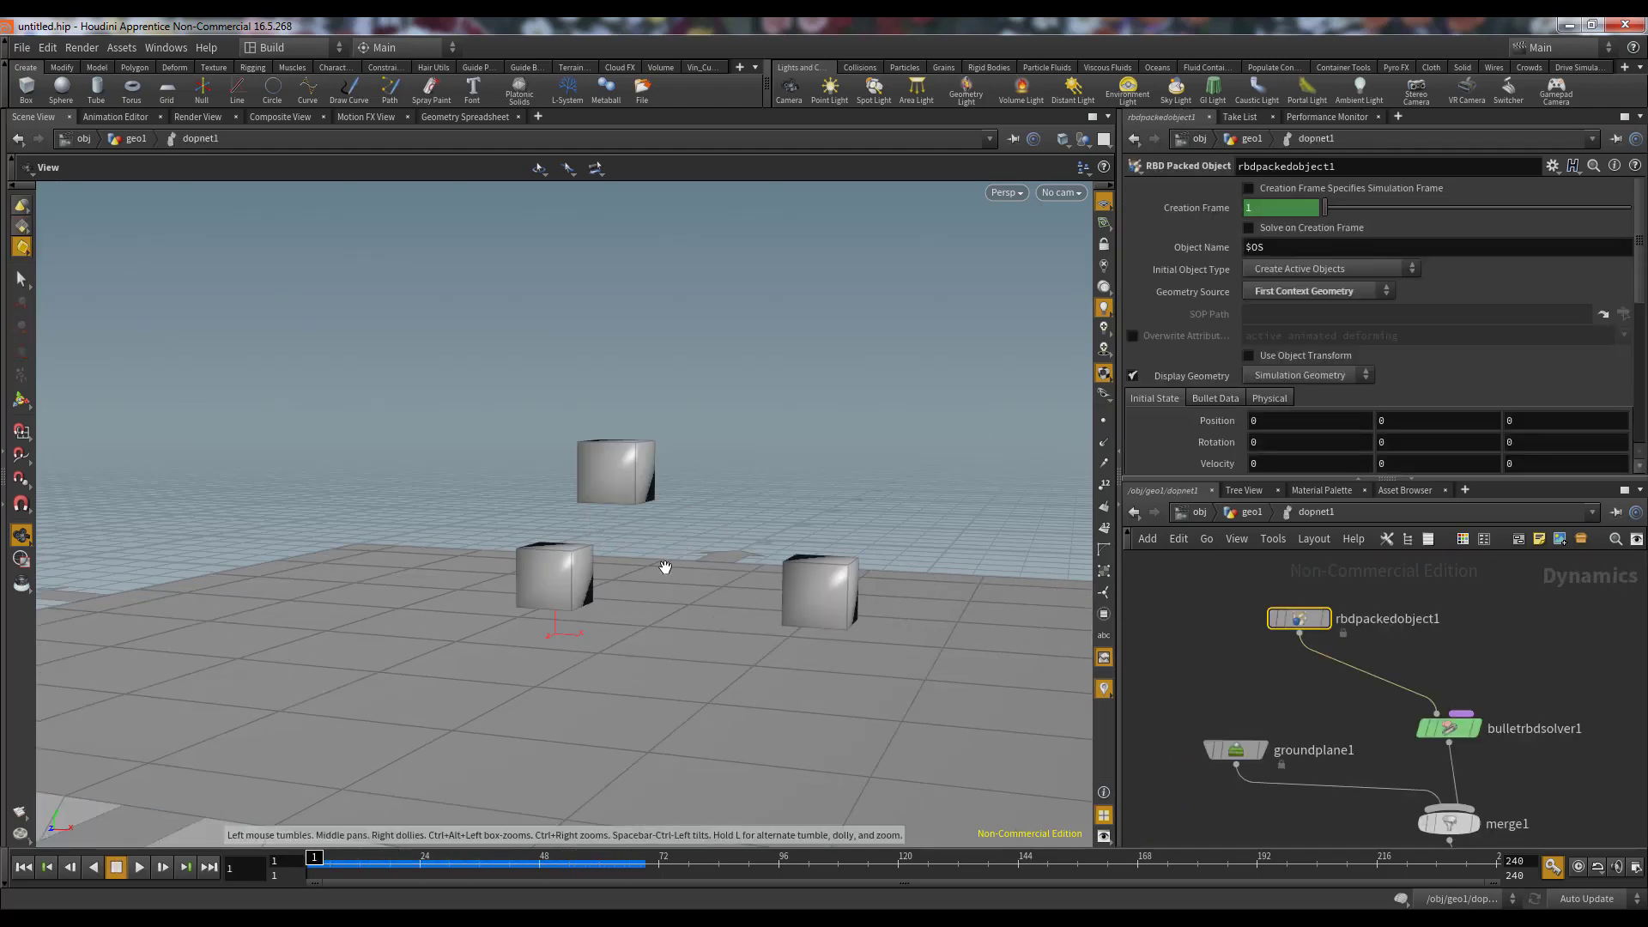
pyautogui.moveTo(664, 566); pyautogui.dragTo(566, 658)
pyautogui.press('Up')
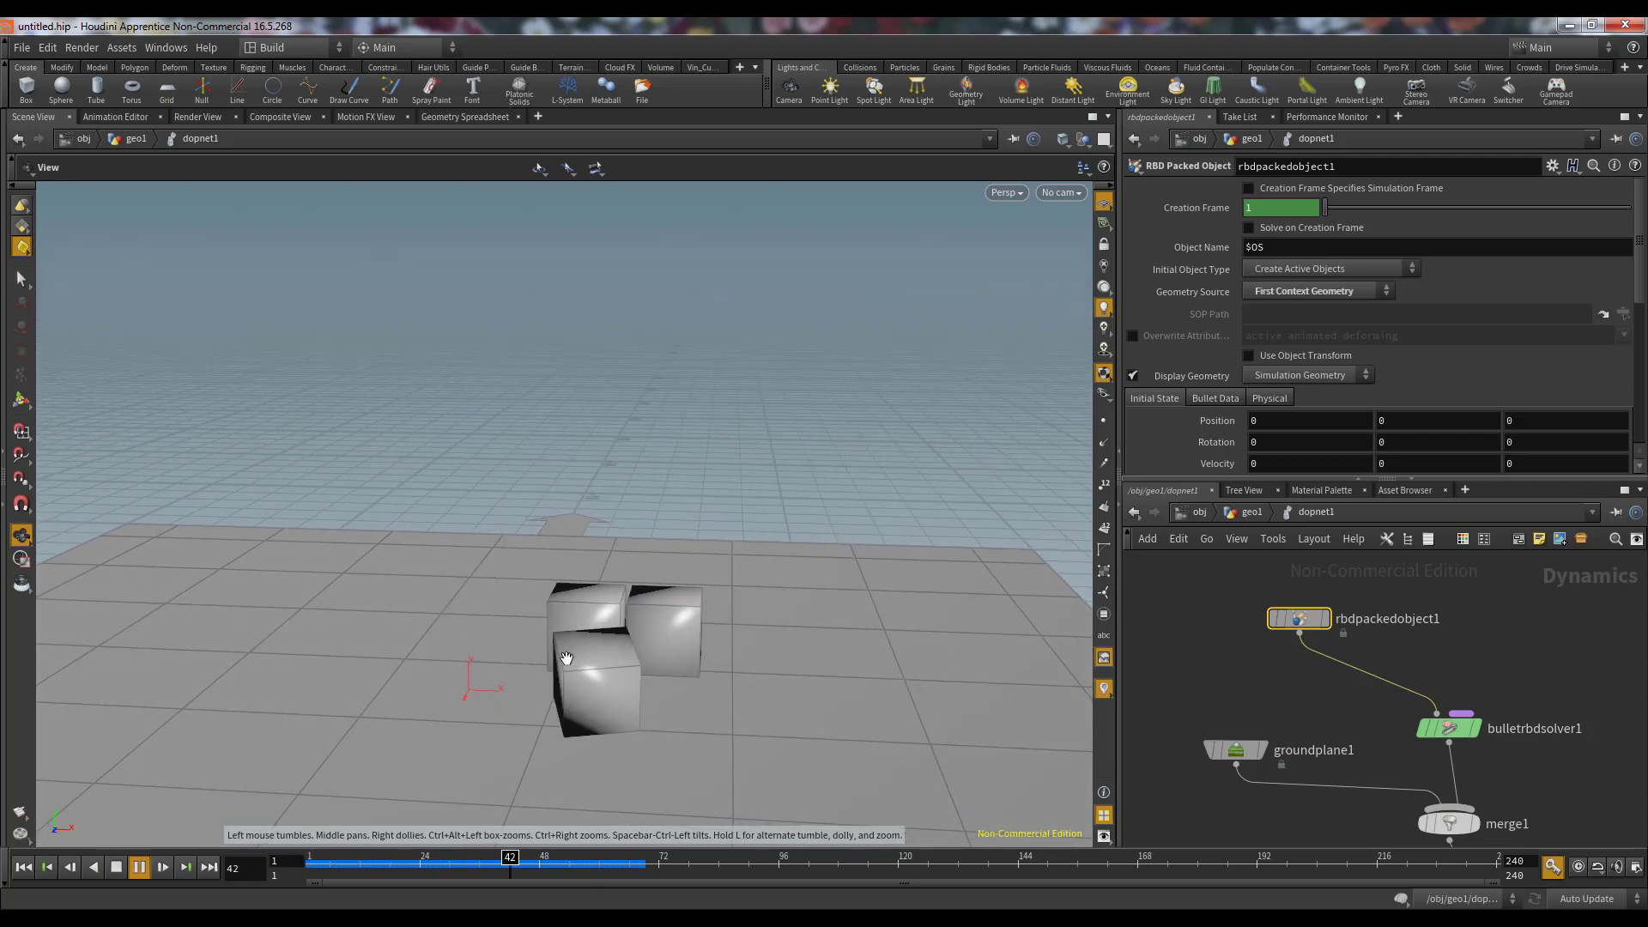
pyautogui.hotkey('ctrl', 'Up')
pyautogui.press('Up')
pyautogui.hotkey('ctrl', 'Up')
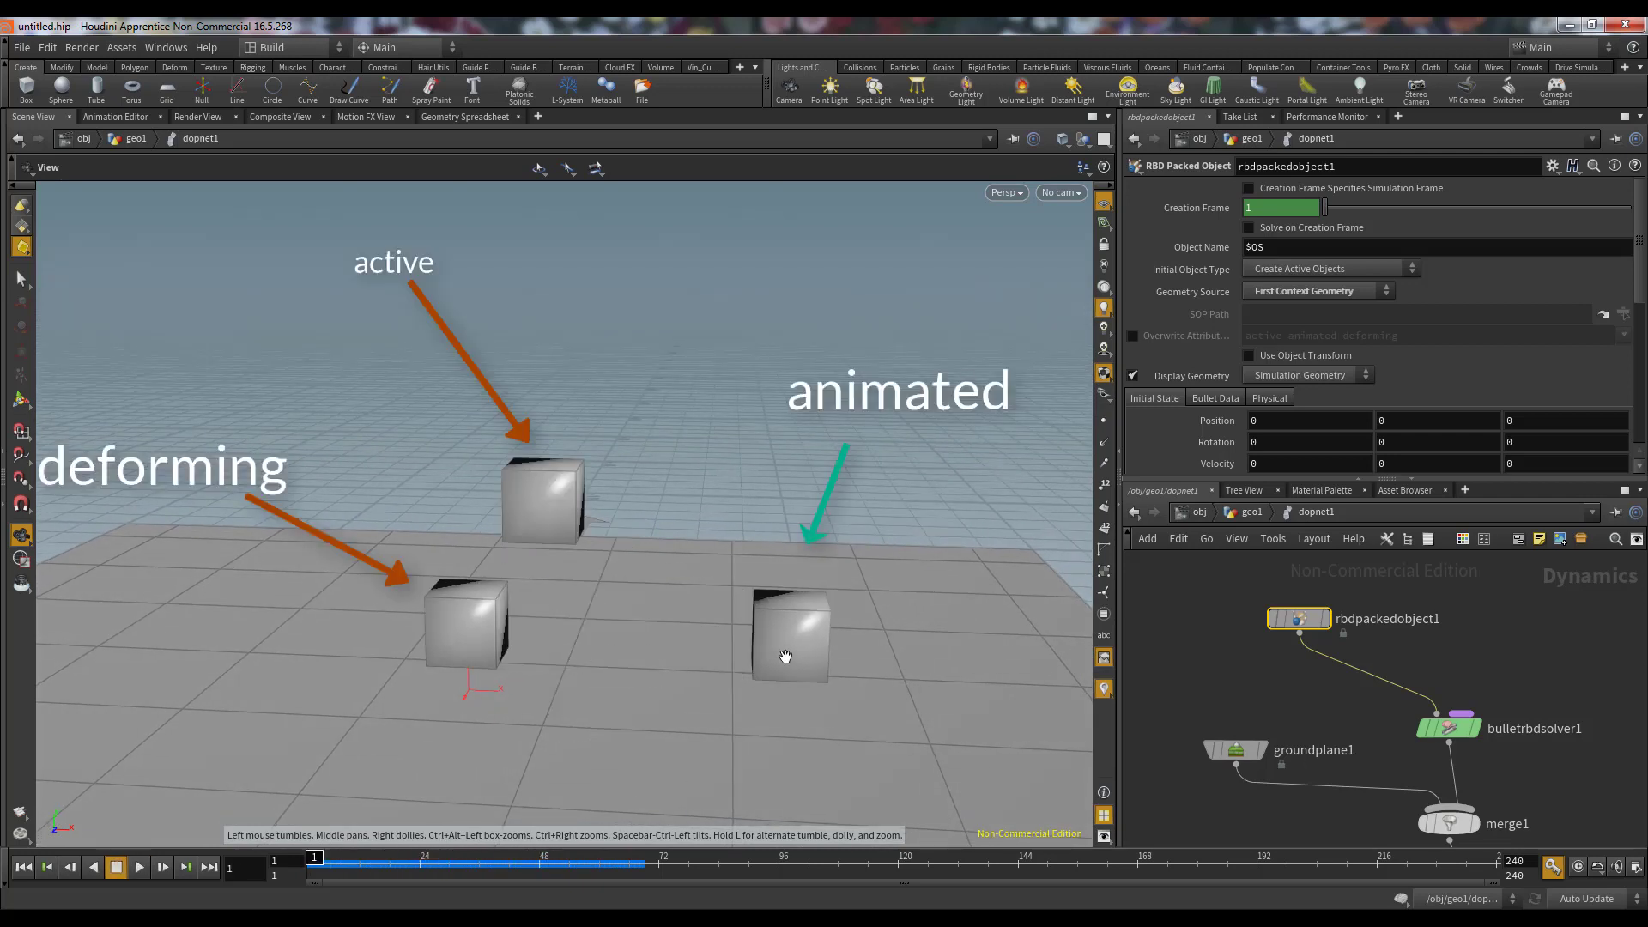
pyautogui.press('Up')
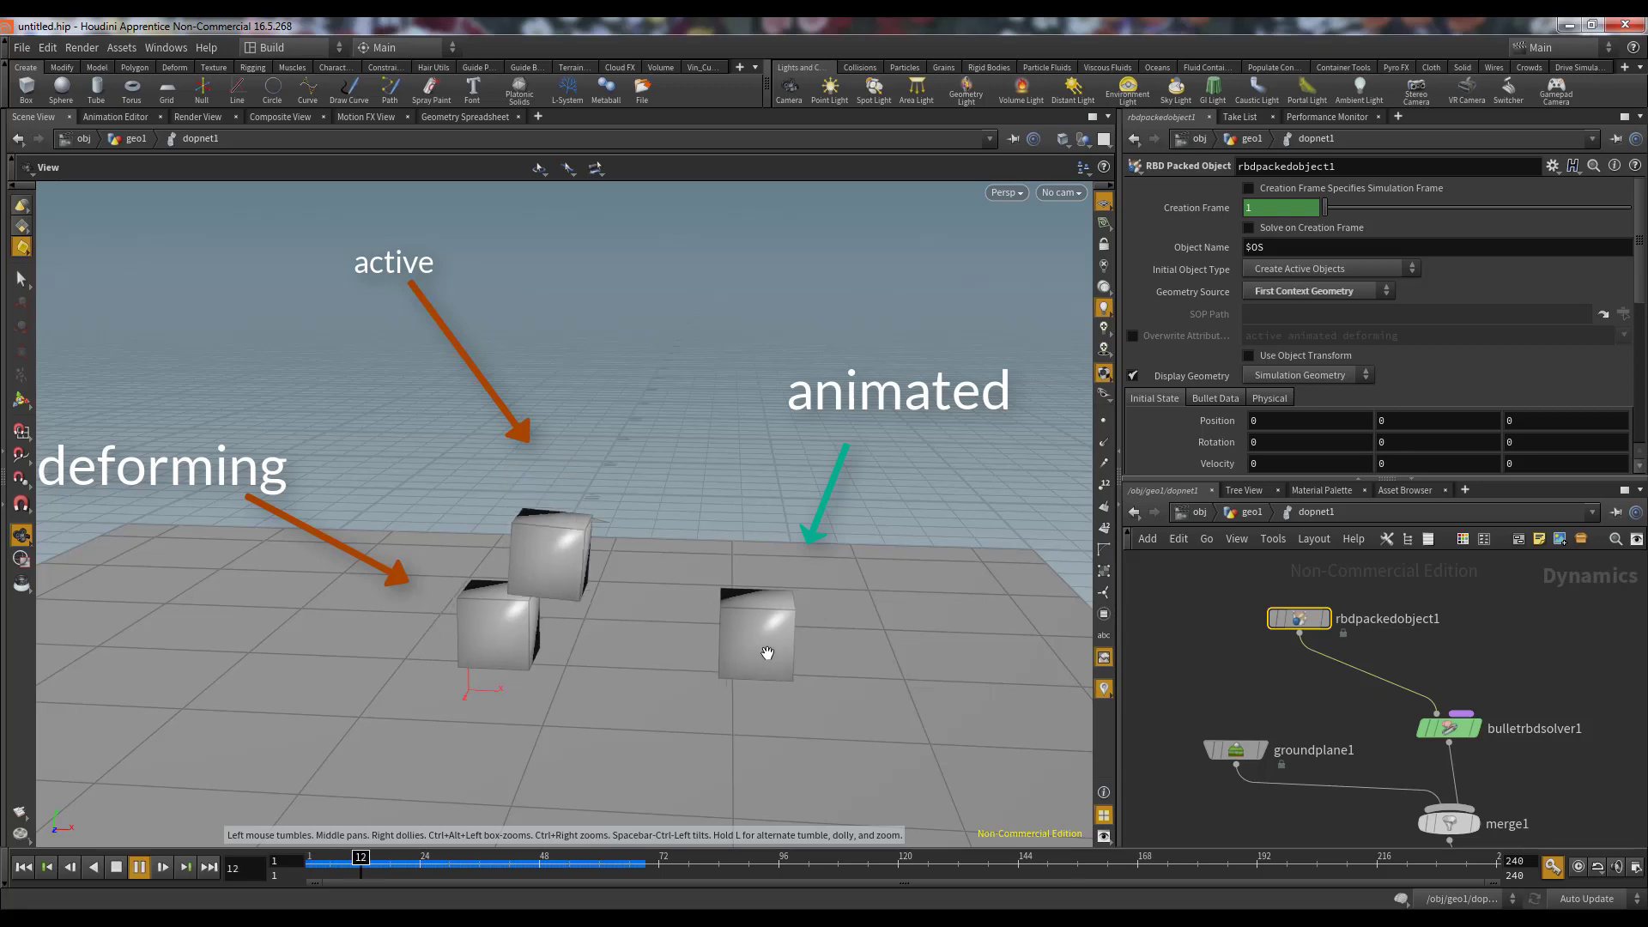
pyautogui.hotkey('ctrl', 'Up')
pyautogui.moveTo(750, 655); pyautogui.dragTo(479, 624)
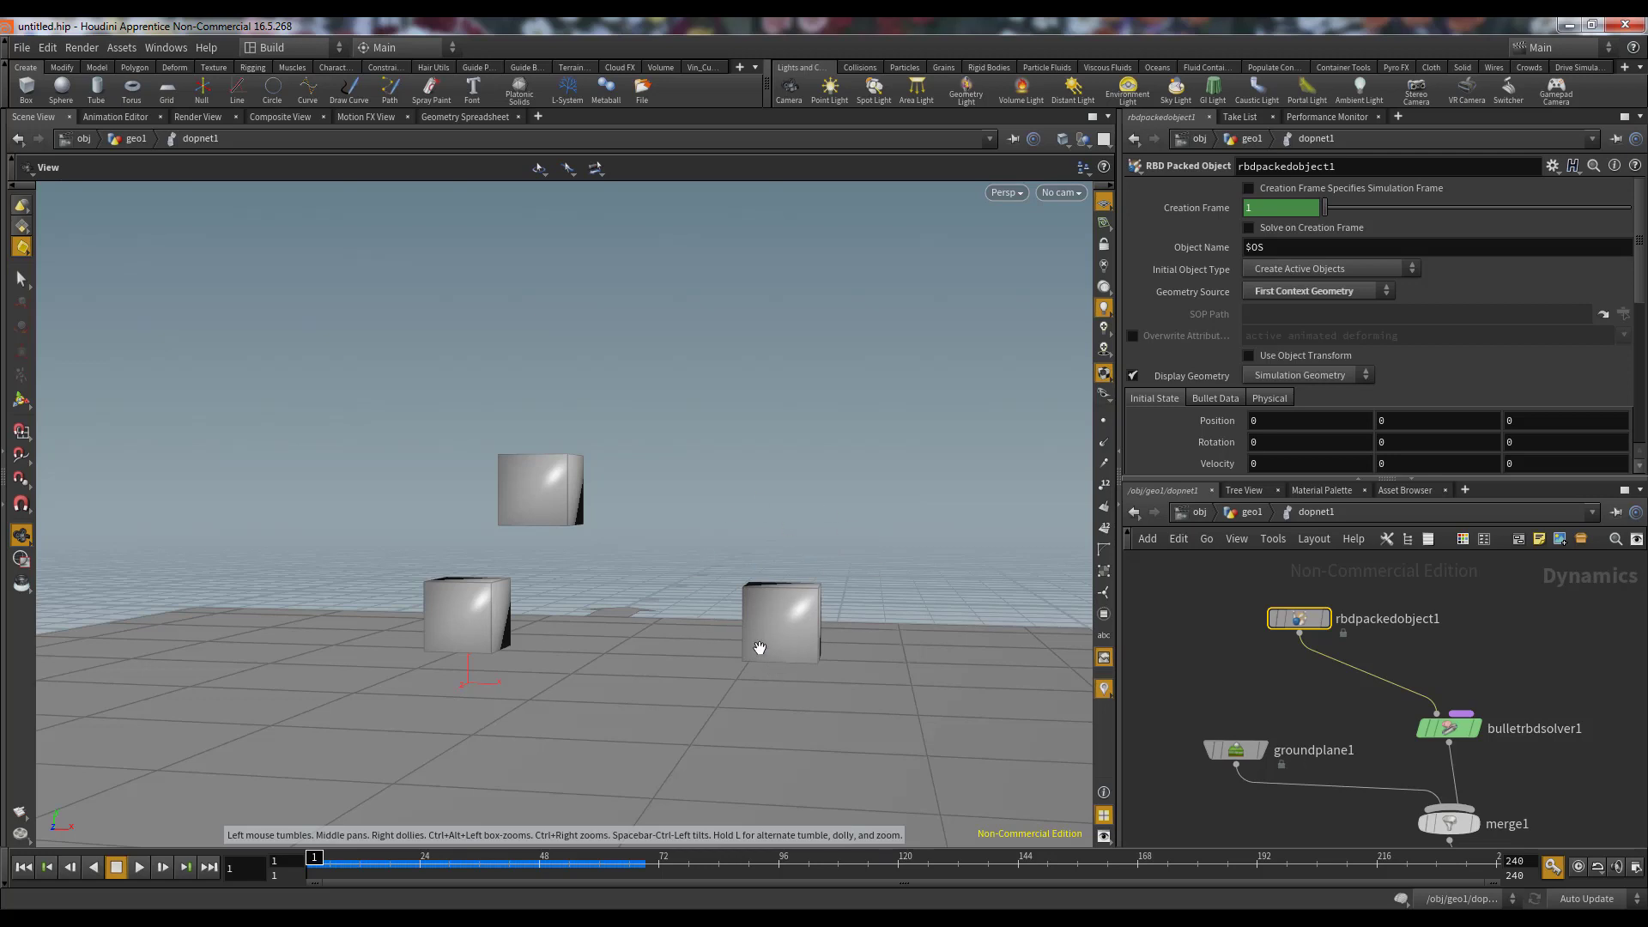
# Play the simulation and step back and forth through the collision frames around 43 to 59
pyautogui.press('Up')
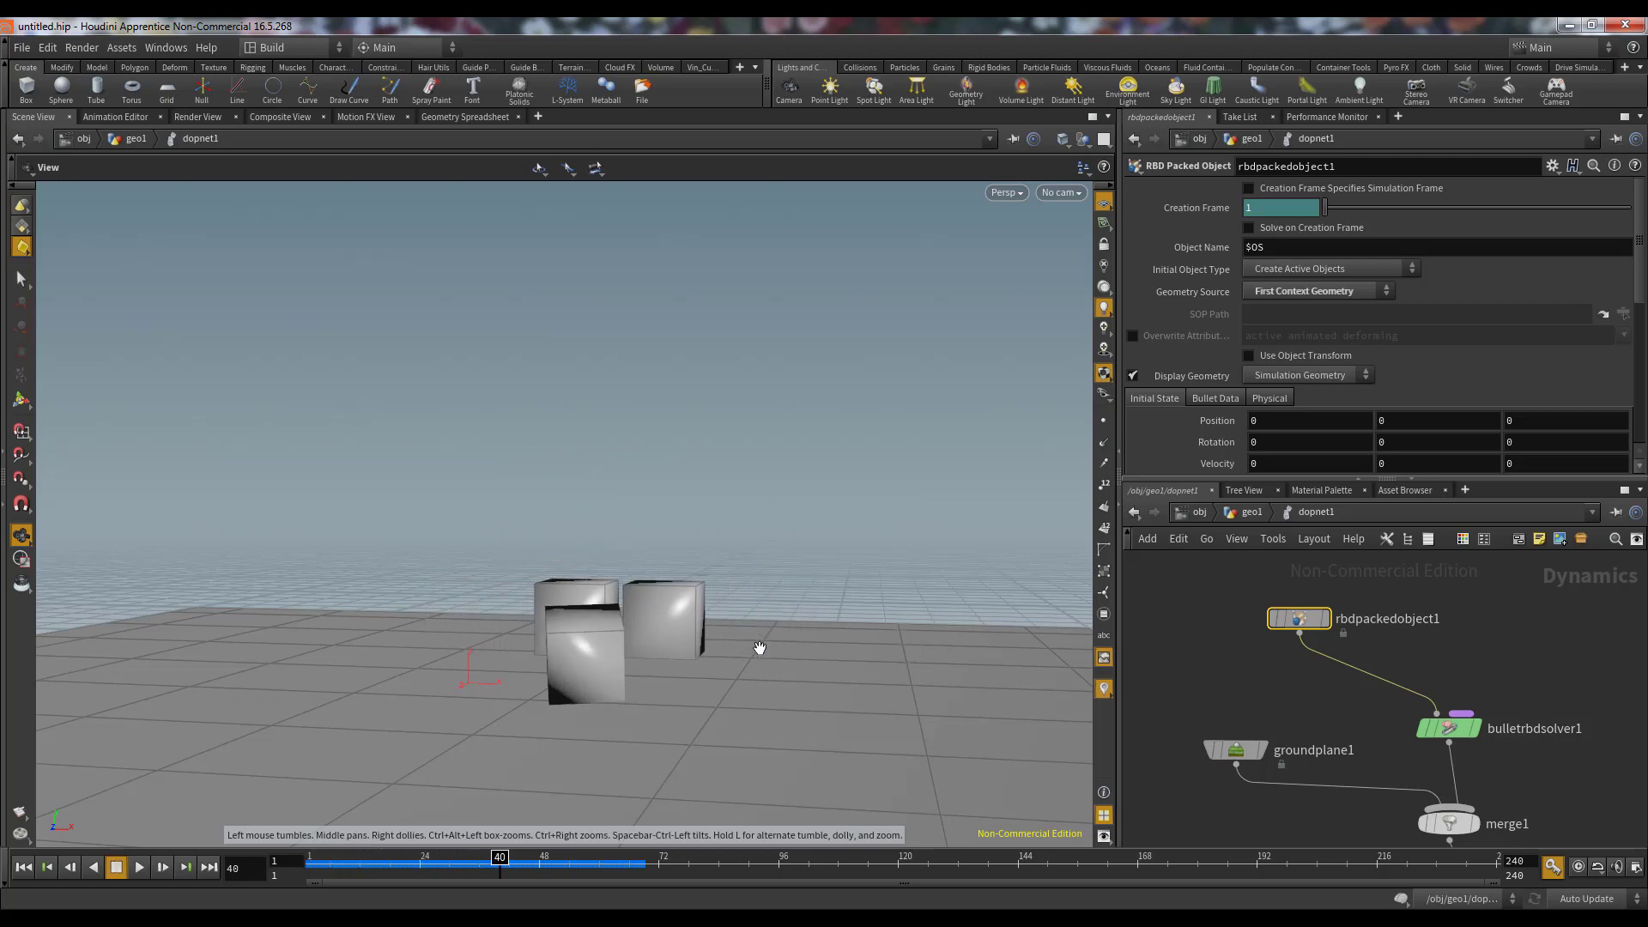
pyautogui.press('Up')
pyautogui.press('Down')
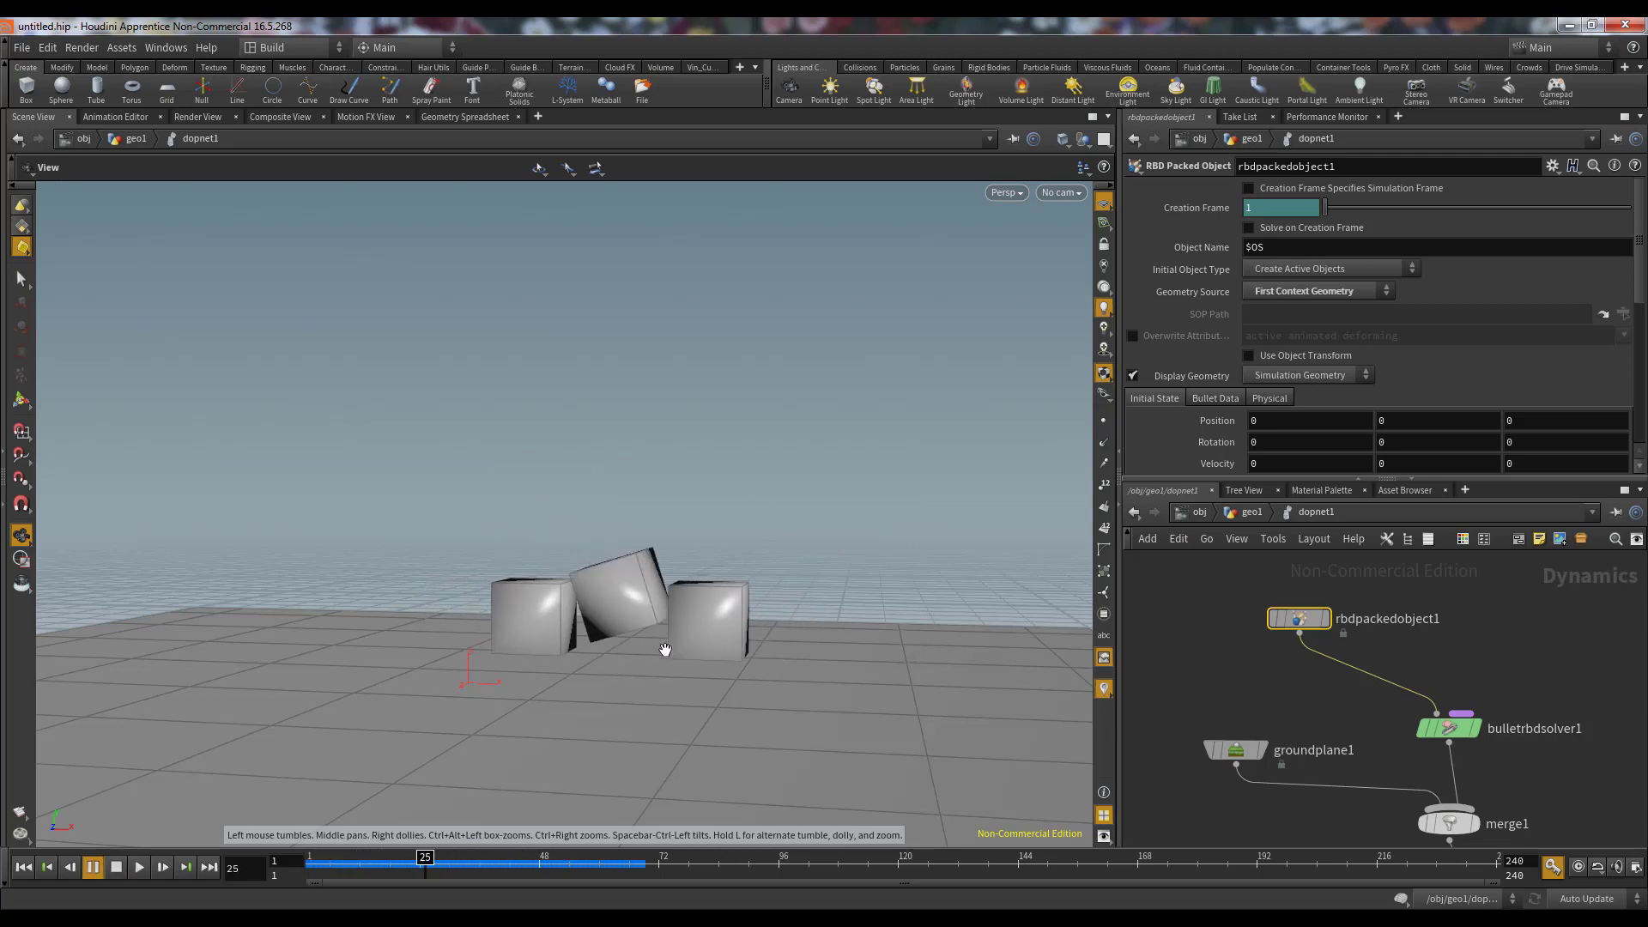
pyautogui.press('Up')
pyautogui.press('Up')
pyautogui.moveTo(615, 611); pyautogui.dragTo(589, 686)
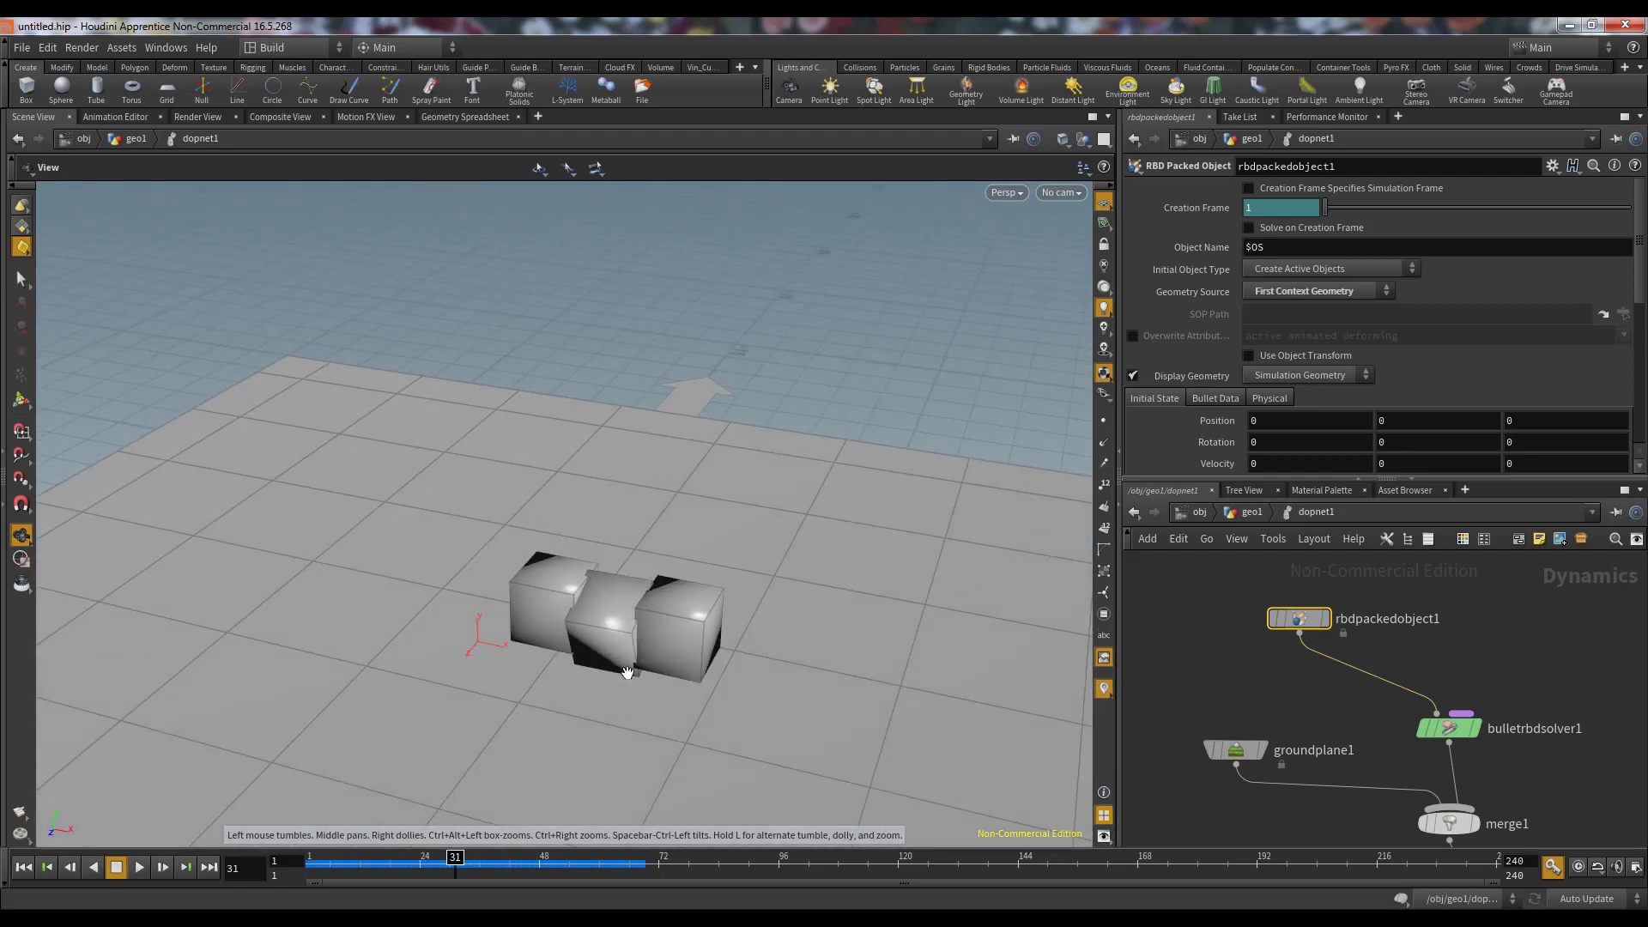
pyautogui.press('Left')
pyautogui.press('Left')
pyautogui.press('Left')
pyautogui.press('Right')
pyautogui.press('Right')
pyautogui.press('Right')
pyautogui.press('Right')
pyautogui.press('Right')
pyautogui.press('Right')
pyautogui.press('Right')
pyautogui.press('Right')
pyautogui.press('Right')
pyautogui.press('Right')
pyautogui.press('Right')
pyautogui.press('Right')
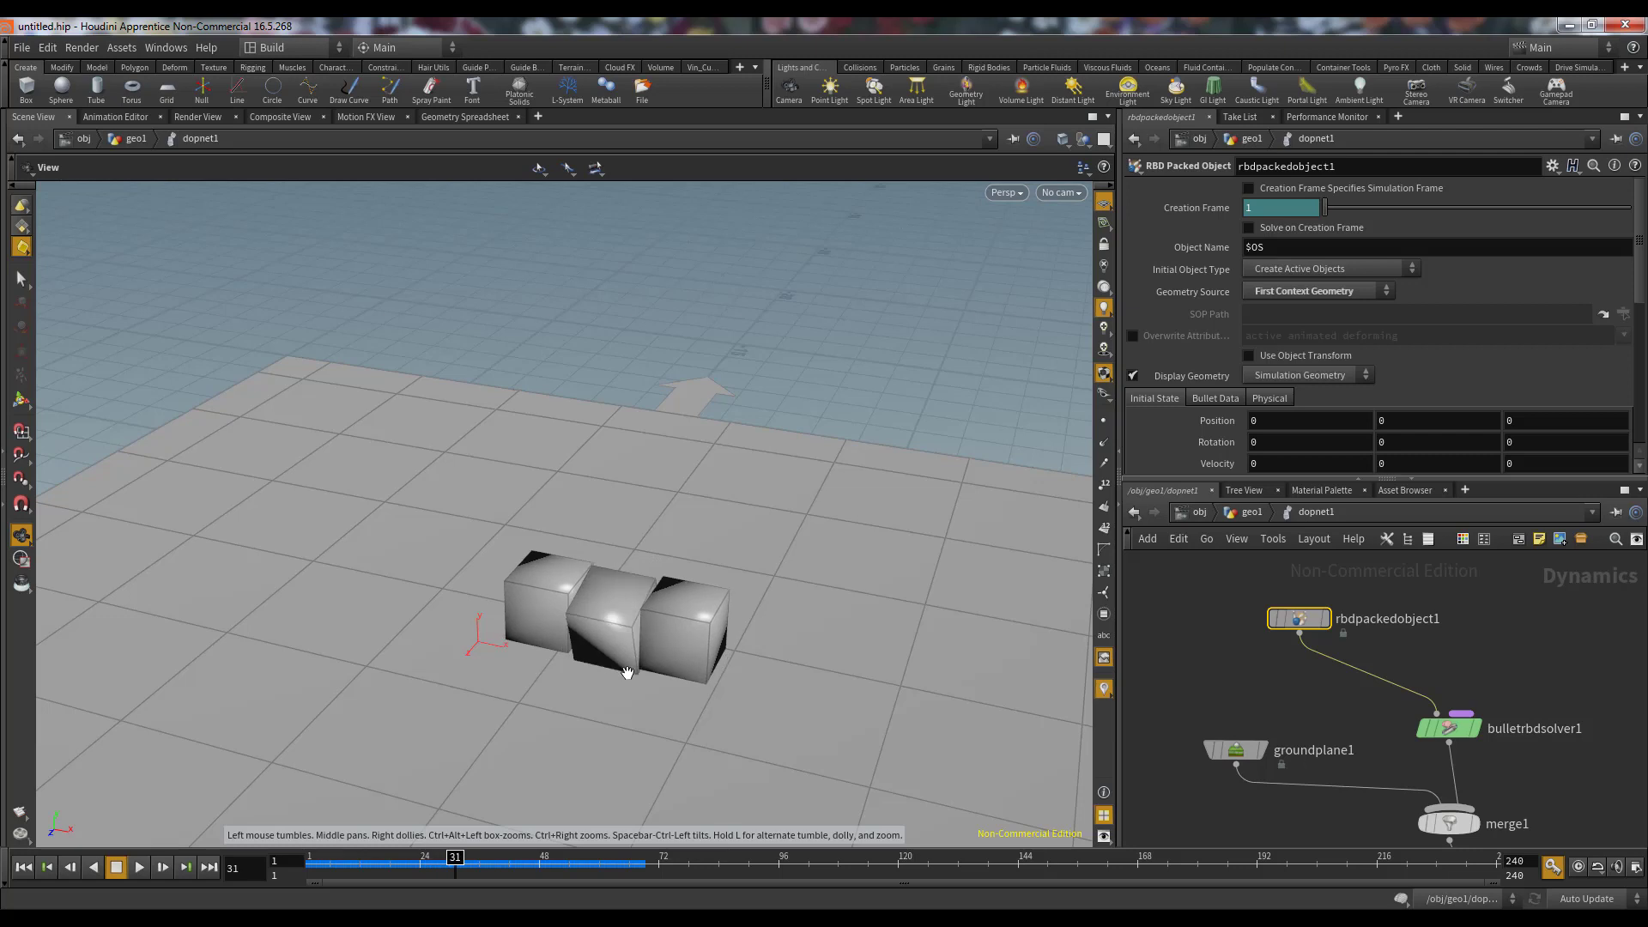
pyautogui.press('Left')
pyautogui.press('Left')
pyautogui.press('Left')
pyautogui.press('Left')
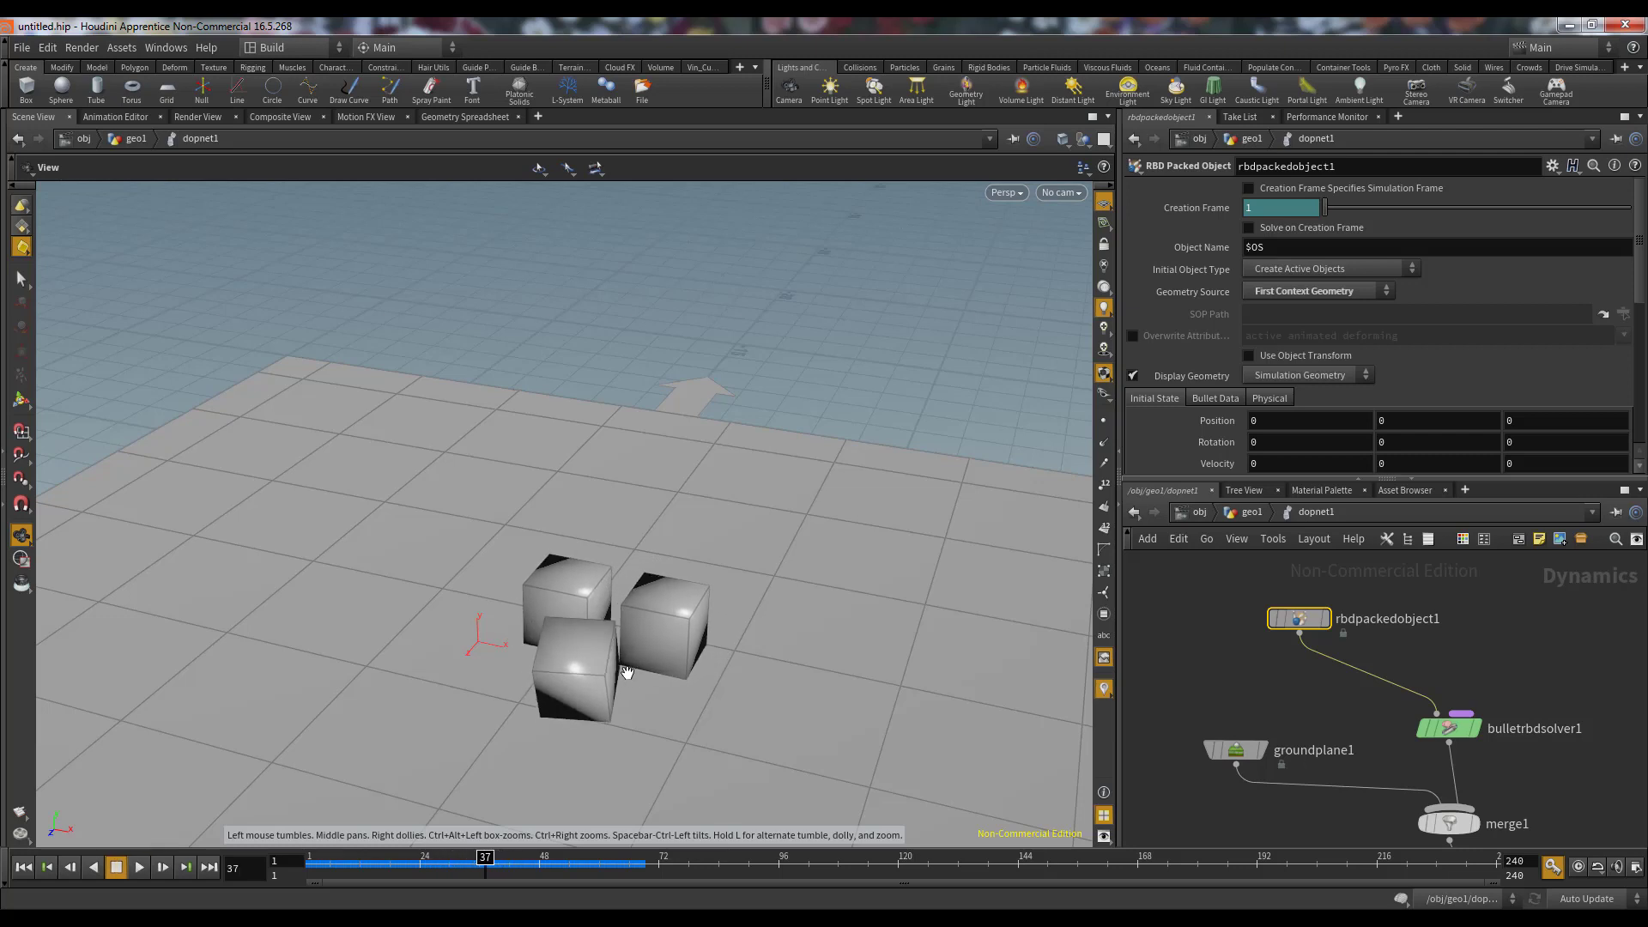
pyautogui.press('Right')
pyautogui.press('Right')
pyautogui.press('Right')
pyautogui.press('Right')
pyautogui.press('Right')
pyautogui.press('Right')
pyautogui.press('Right')
pyautogui.press('Right')
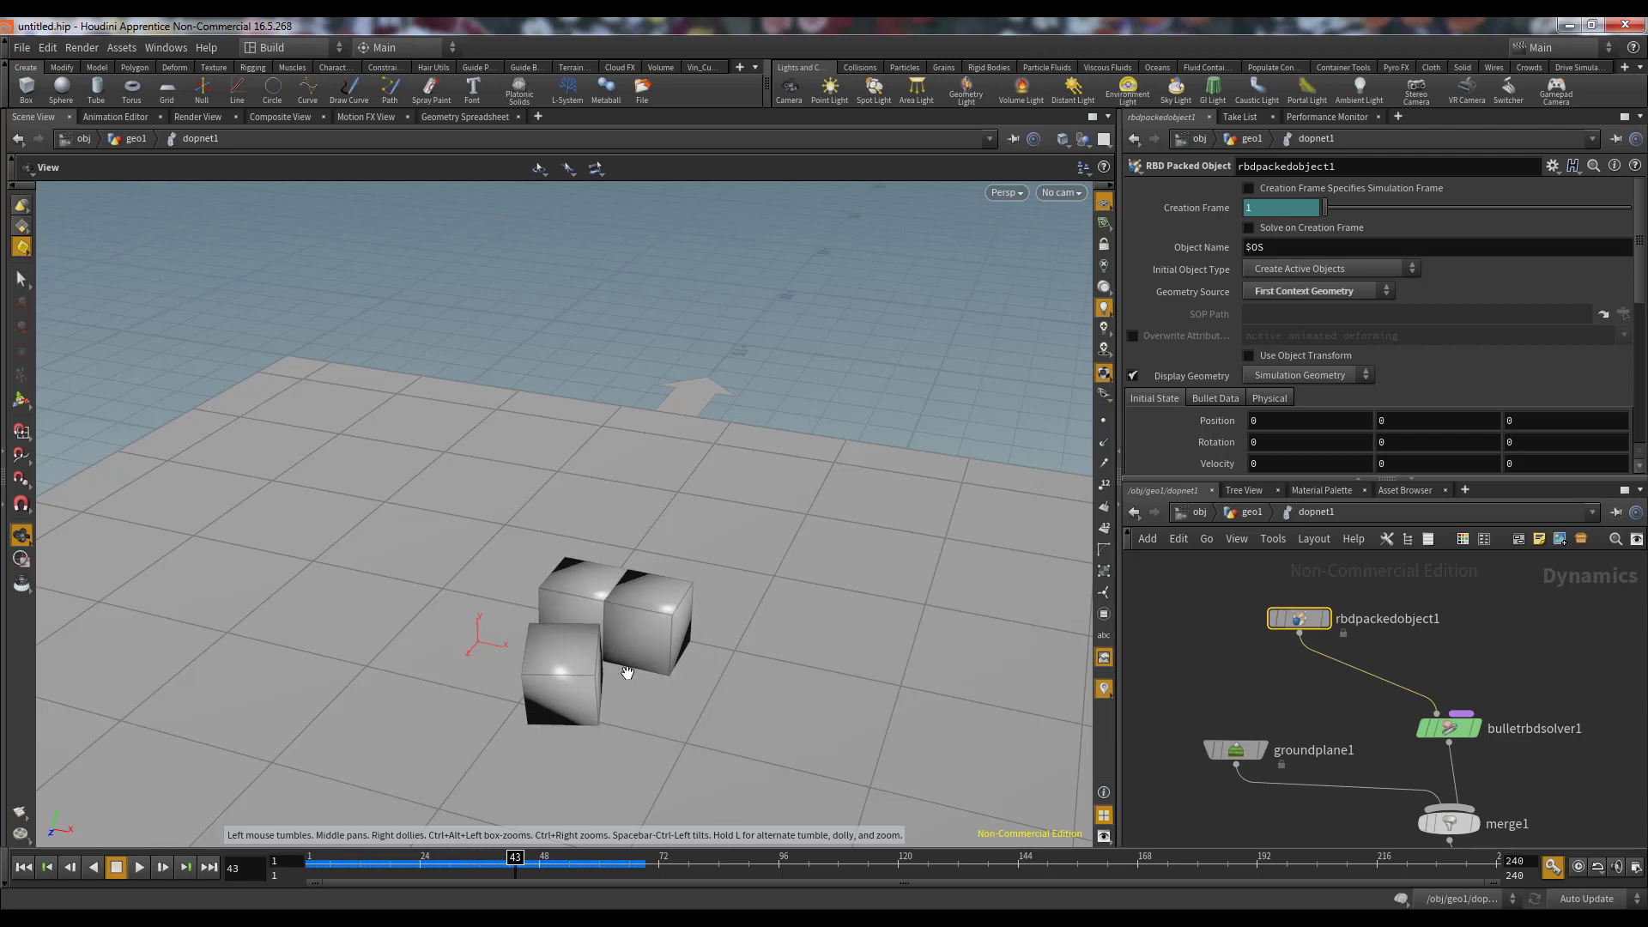
pyautogui.press('Right')
pyautogui.press('Right')
pyautogui.press('Right')
pyautogui.press('Right')
pyautogui.press('Right')
pyautogui.press('Right')
pyautogui.press('Right')
pyautogui.press('Right')
pyautogui.press('Right')
pyautogui.press('Right')
pyautogui.press('Right')
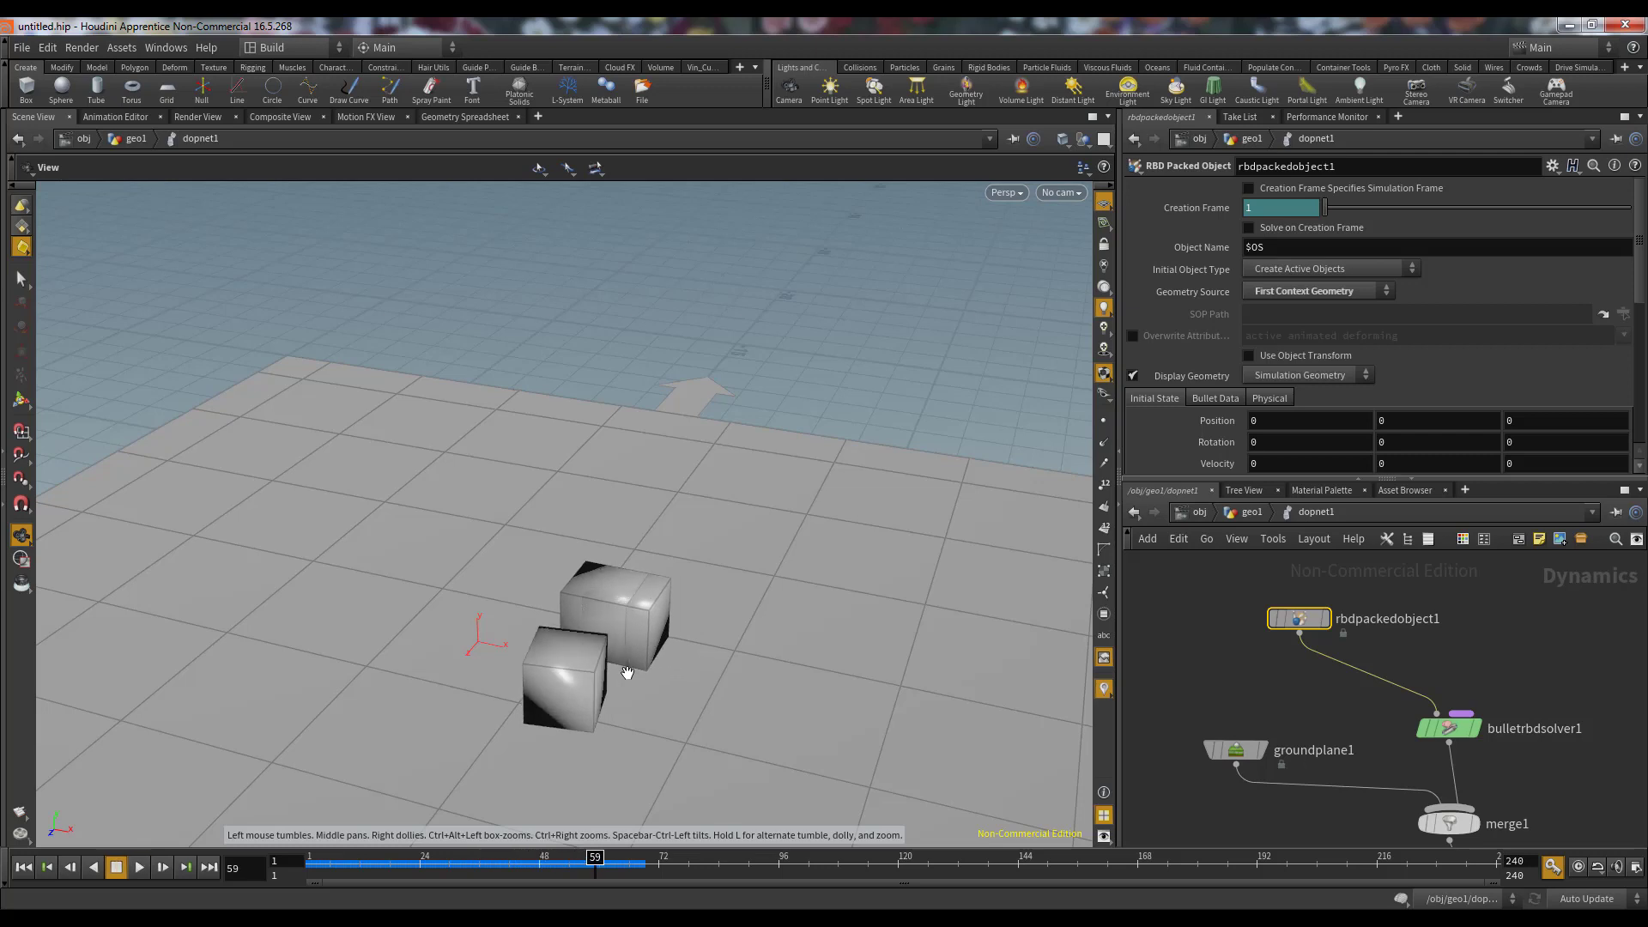
pyautogui.press('Left')
pyautogui.press('Left')
pyautogui.press('Left')
pyautogui.press('Left')
pyautogui.press('Left')
pyautogui.press('Left')
pyautogui.press('Left')
pyautogui.press('Left')
pyautogui.press('Left')
pyautogui.press('Left')
pyautogui.press('Left')
pyautogui.press('Left')
pyautogui.press('Left')
pyautogui.press('Left')
pyautogui.press('Left')
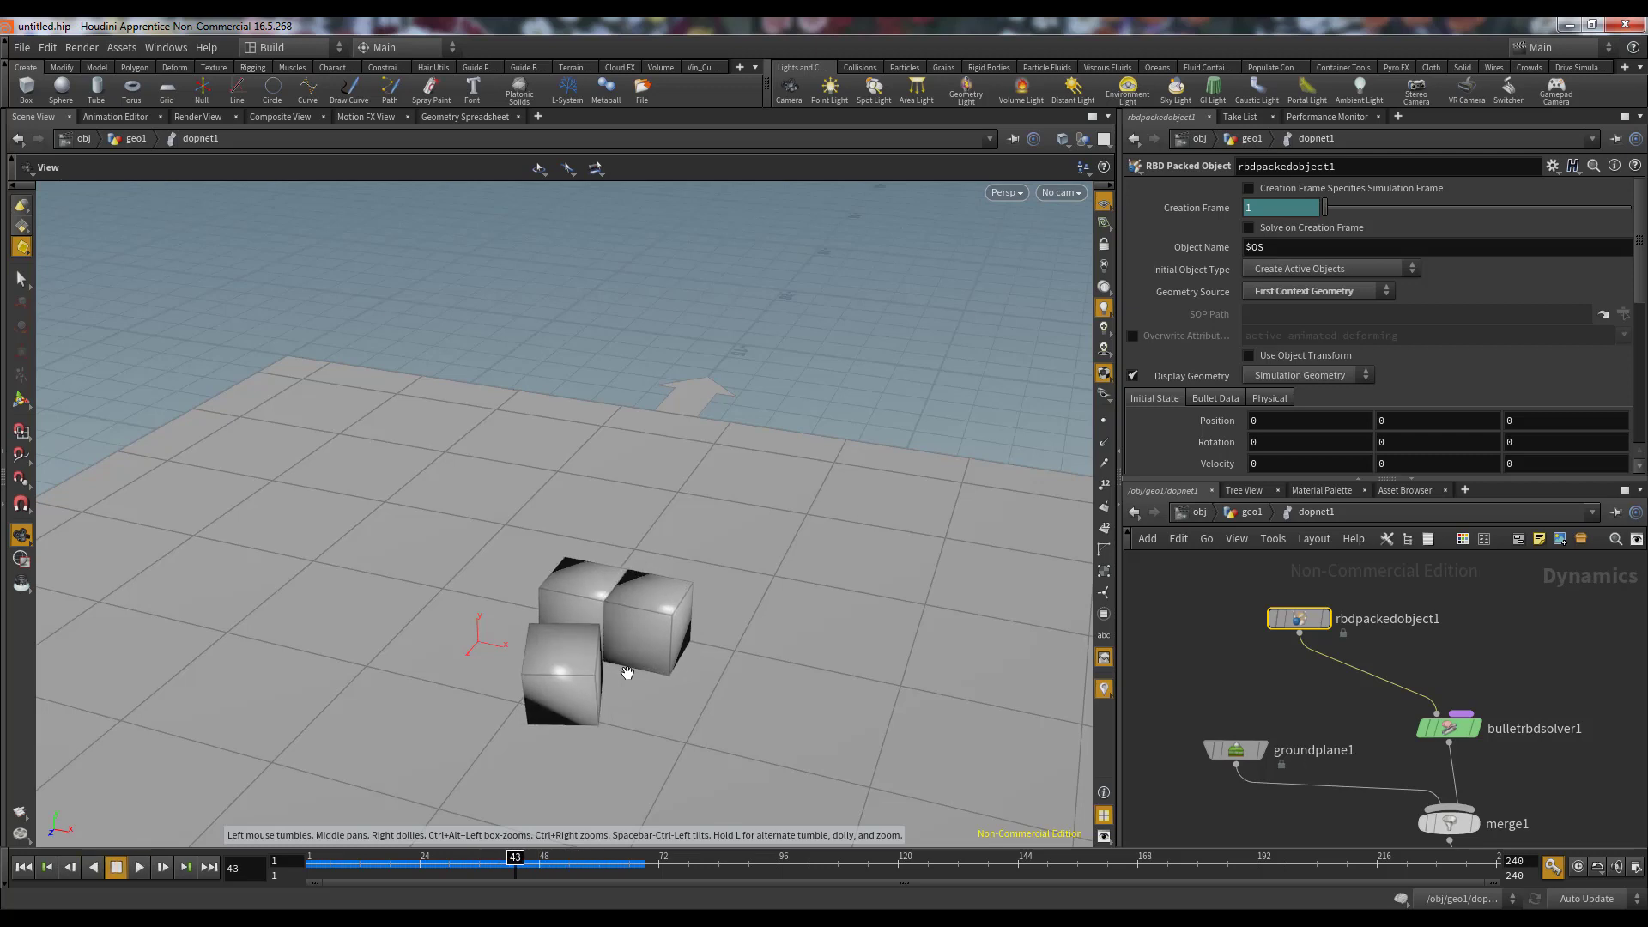
pyautogui.press('Left')
pyautogui.press('Left')
pyautogui.press('Left')
pyautogui.press('Left')
pyautogui.press('Left')
pyautogui.press('Left')
pyautogui.press('Left')
# Replay the sim, reset it to frame 1, and go back up to the geo1 network
pyautogui.hotkey('ctrl', 'Up')
pyautogui.press('Up')
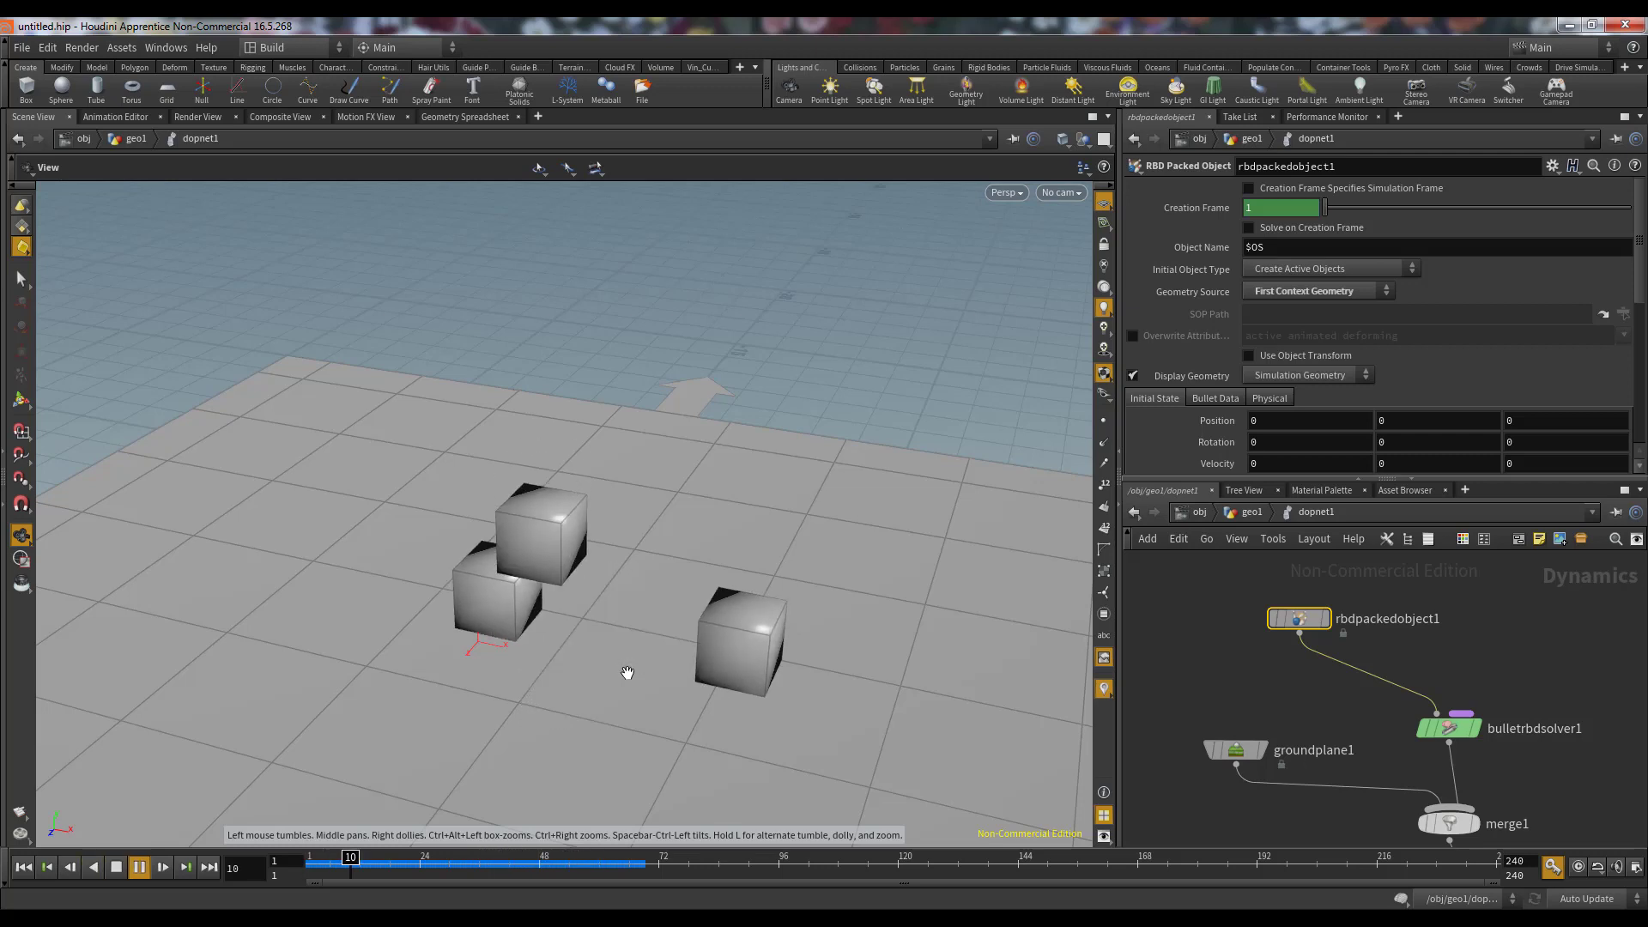
pyautogui.press('Up')
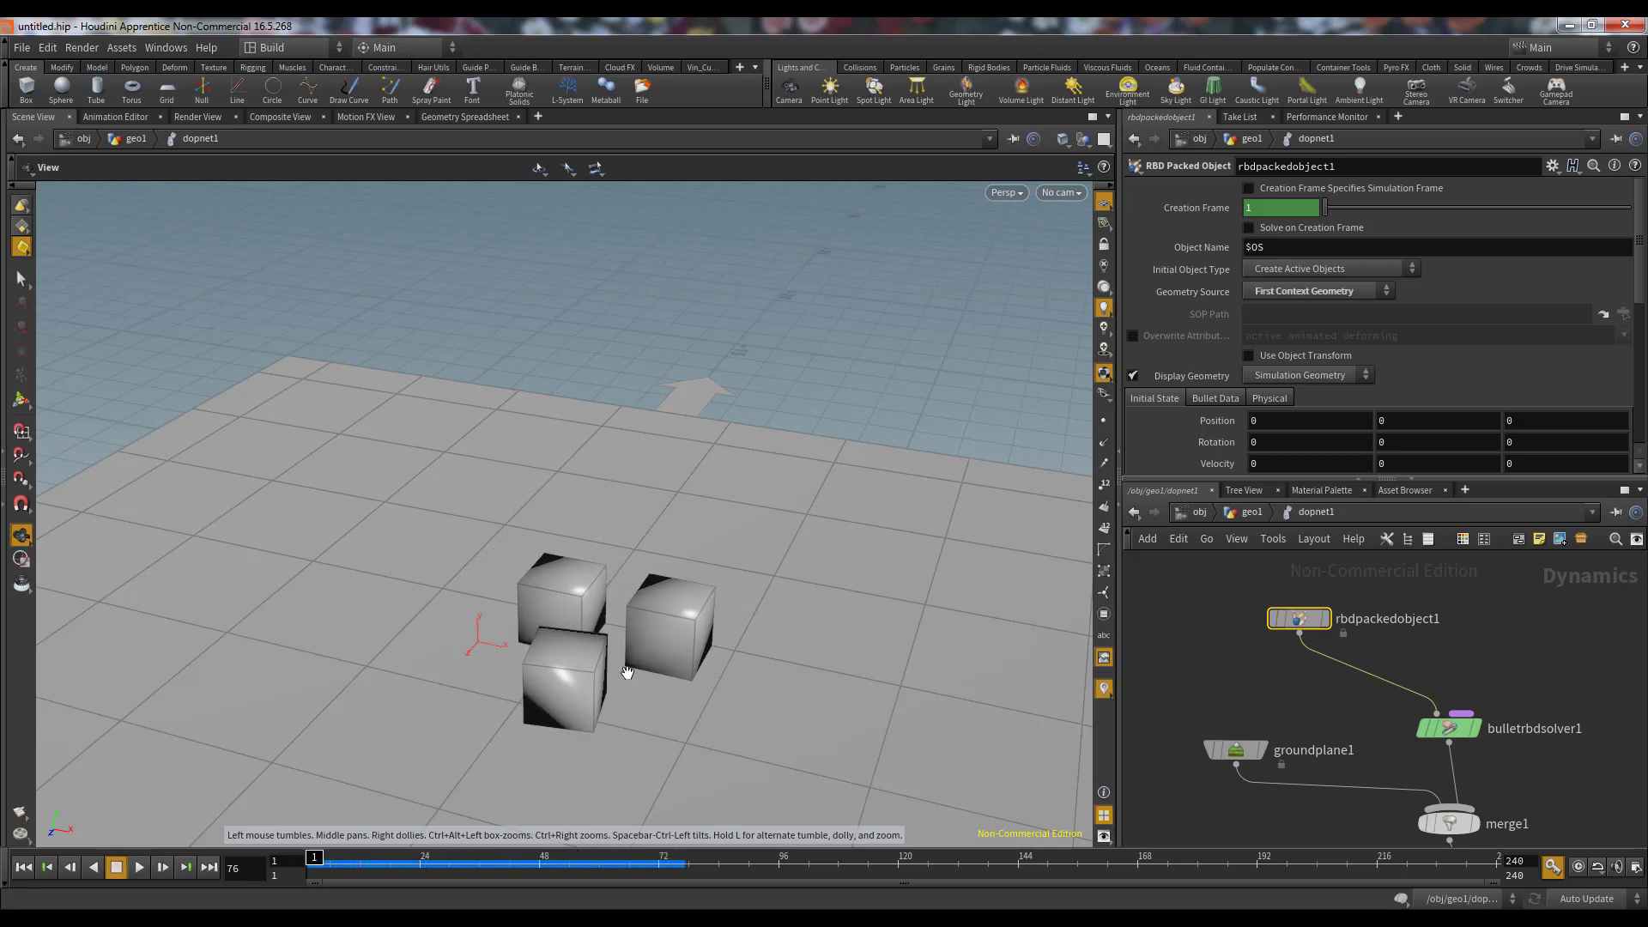
pyautogui.press('Up')
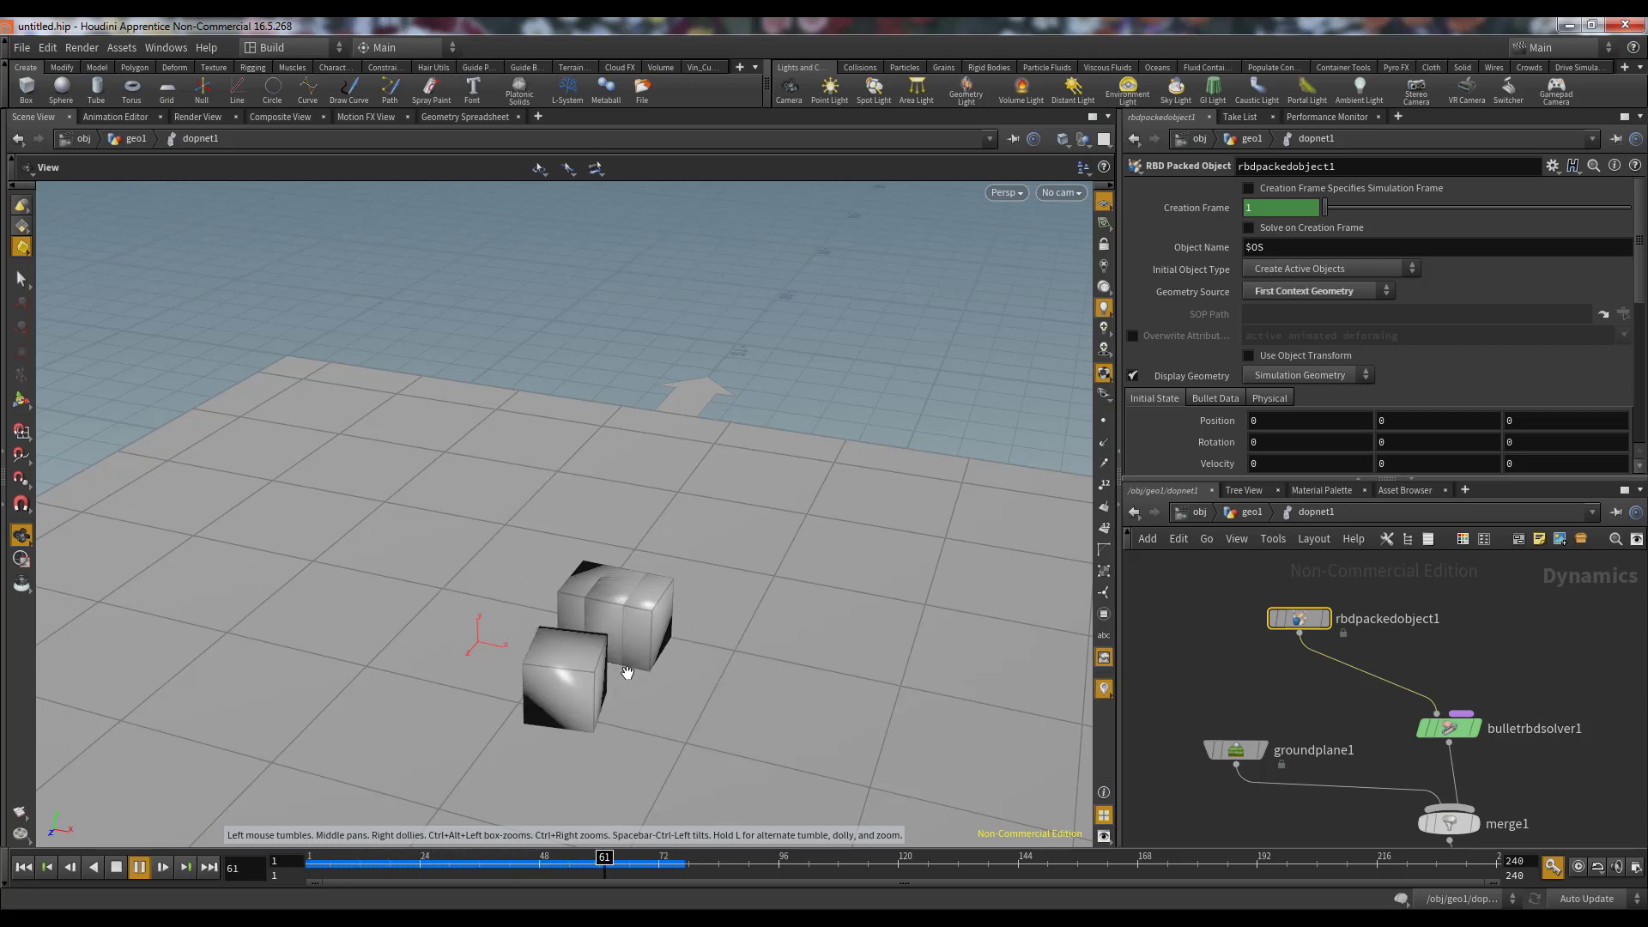
pyautogui.hotkey('ctrl', 'Up')
pyautogui.press('Up')
pyautogui.hotkey('ctrl', 'Up')
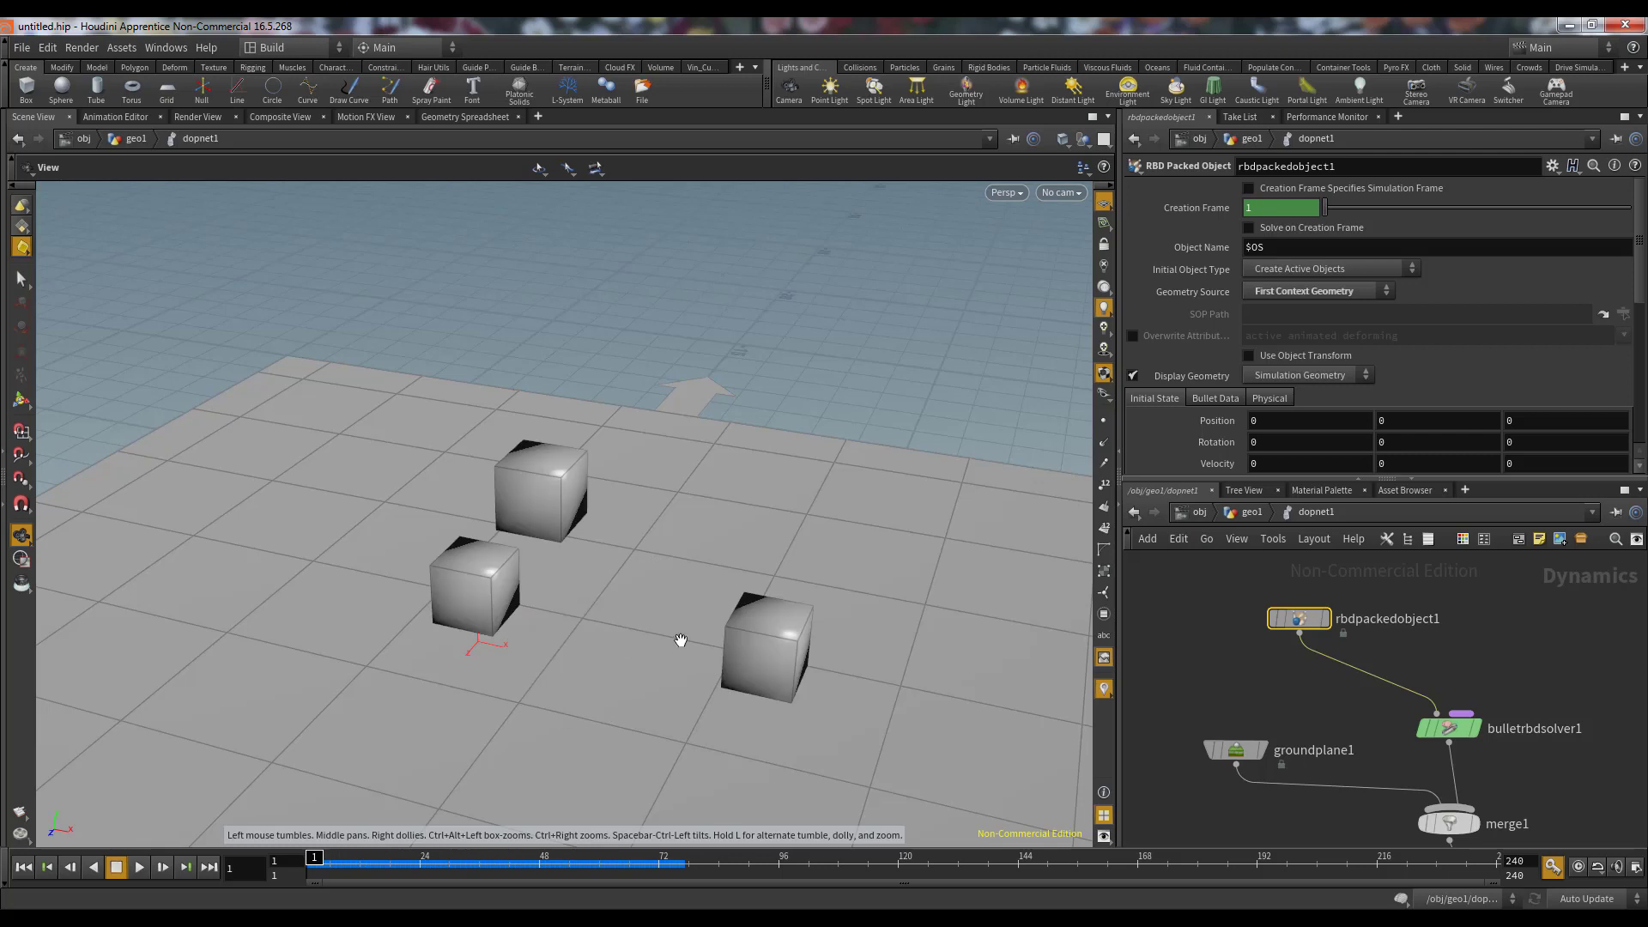
pyautogui.moveTo(681, 640); pyautogui.dragTo(643, 624)
pyautogui.moveTo(836, 628); pyautogui.dragTo(824, 643)
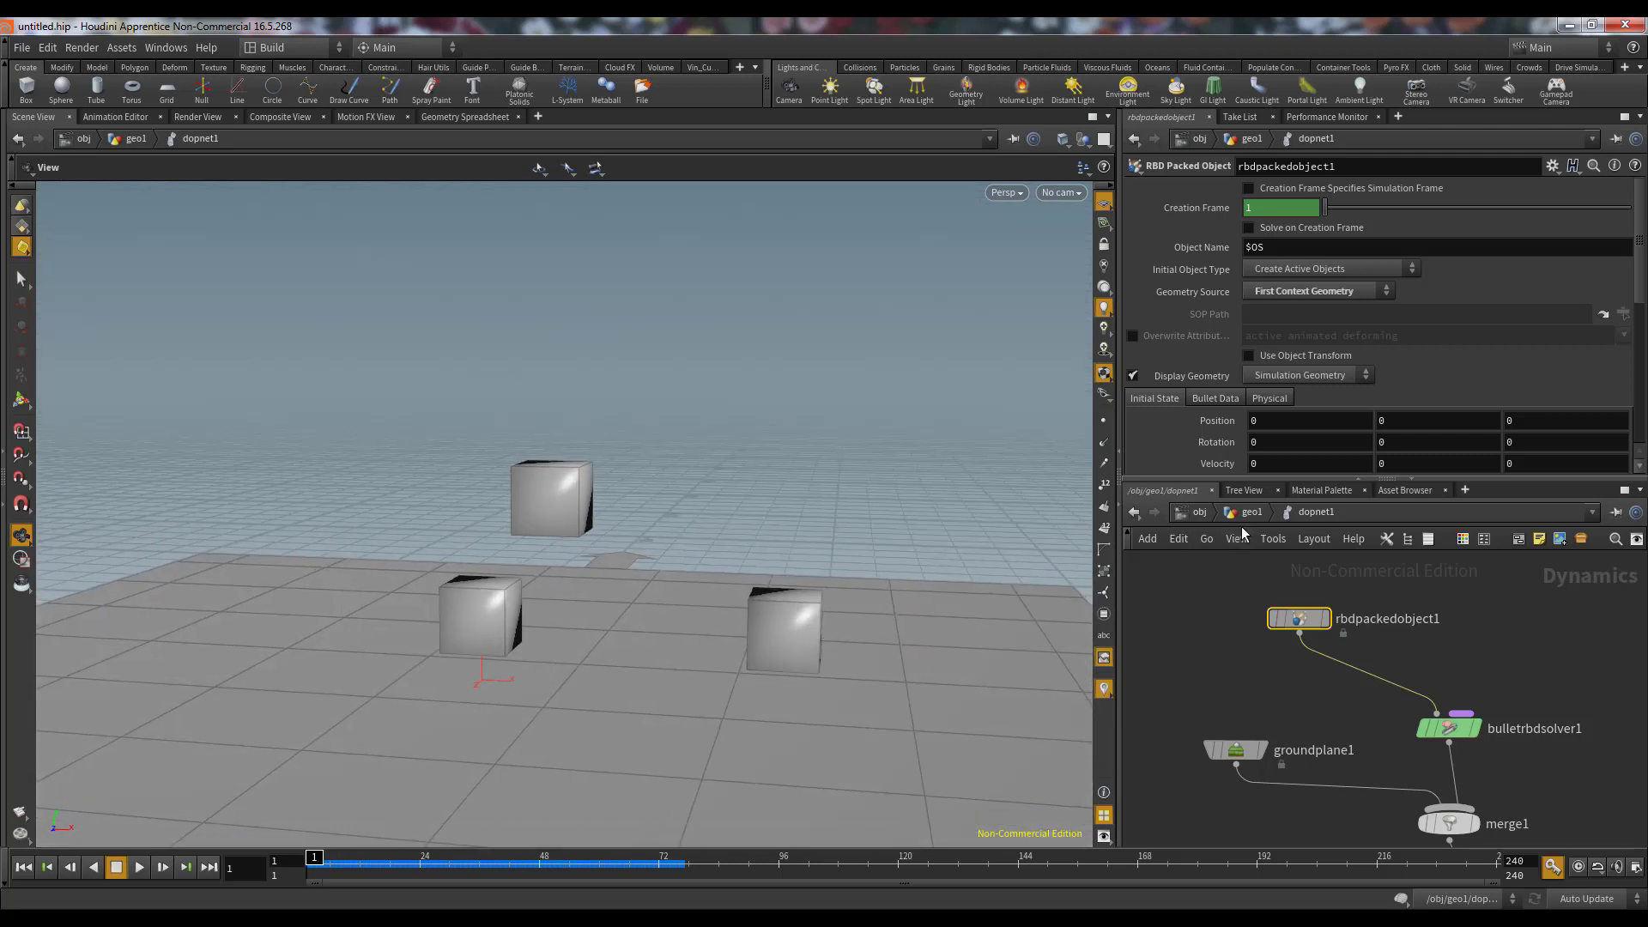
pyautogui.press('u')
pyautogui.moveTo(1304, 636); pyautogui.dragTo(1322, 718, button='middle')
# Select merge1 and inspect its points piece0, box0 and box1_0 in the Geometry Spreadsheet
pyautogui.click(1253, 669)
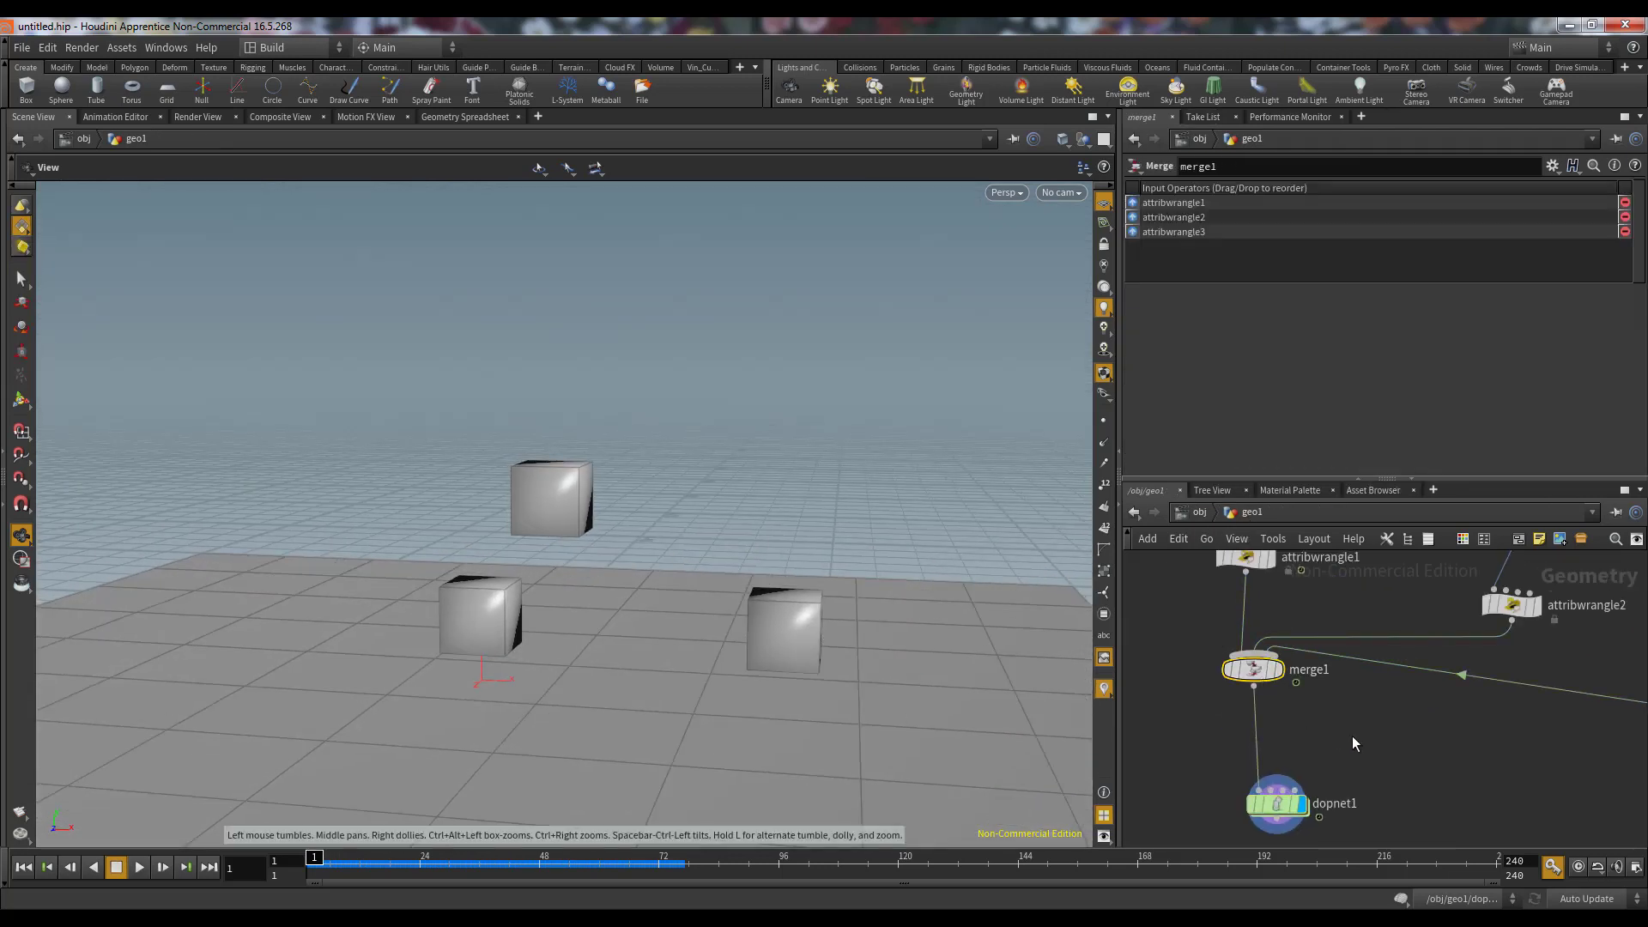
pyautogui.click(463, 117)
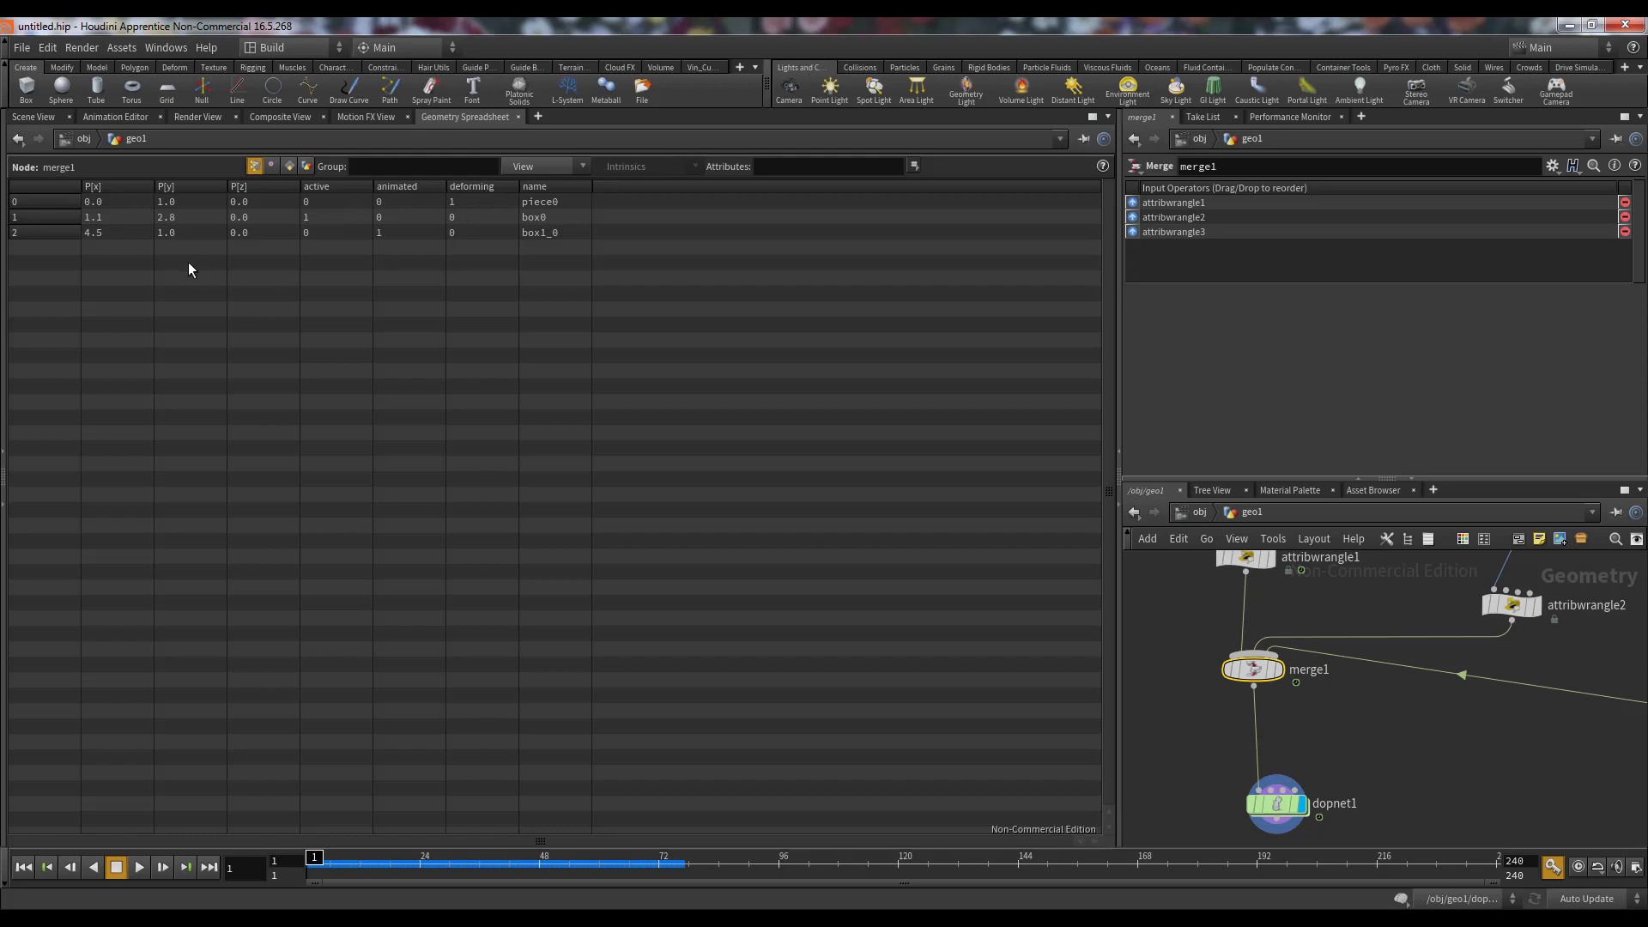
pyautogui.click(116, 217)
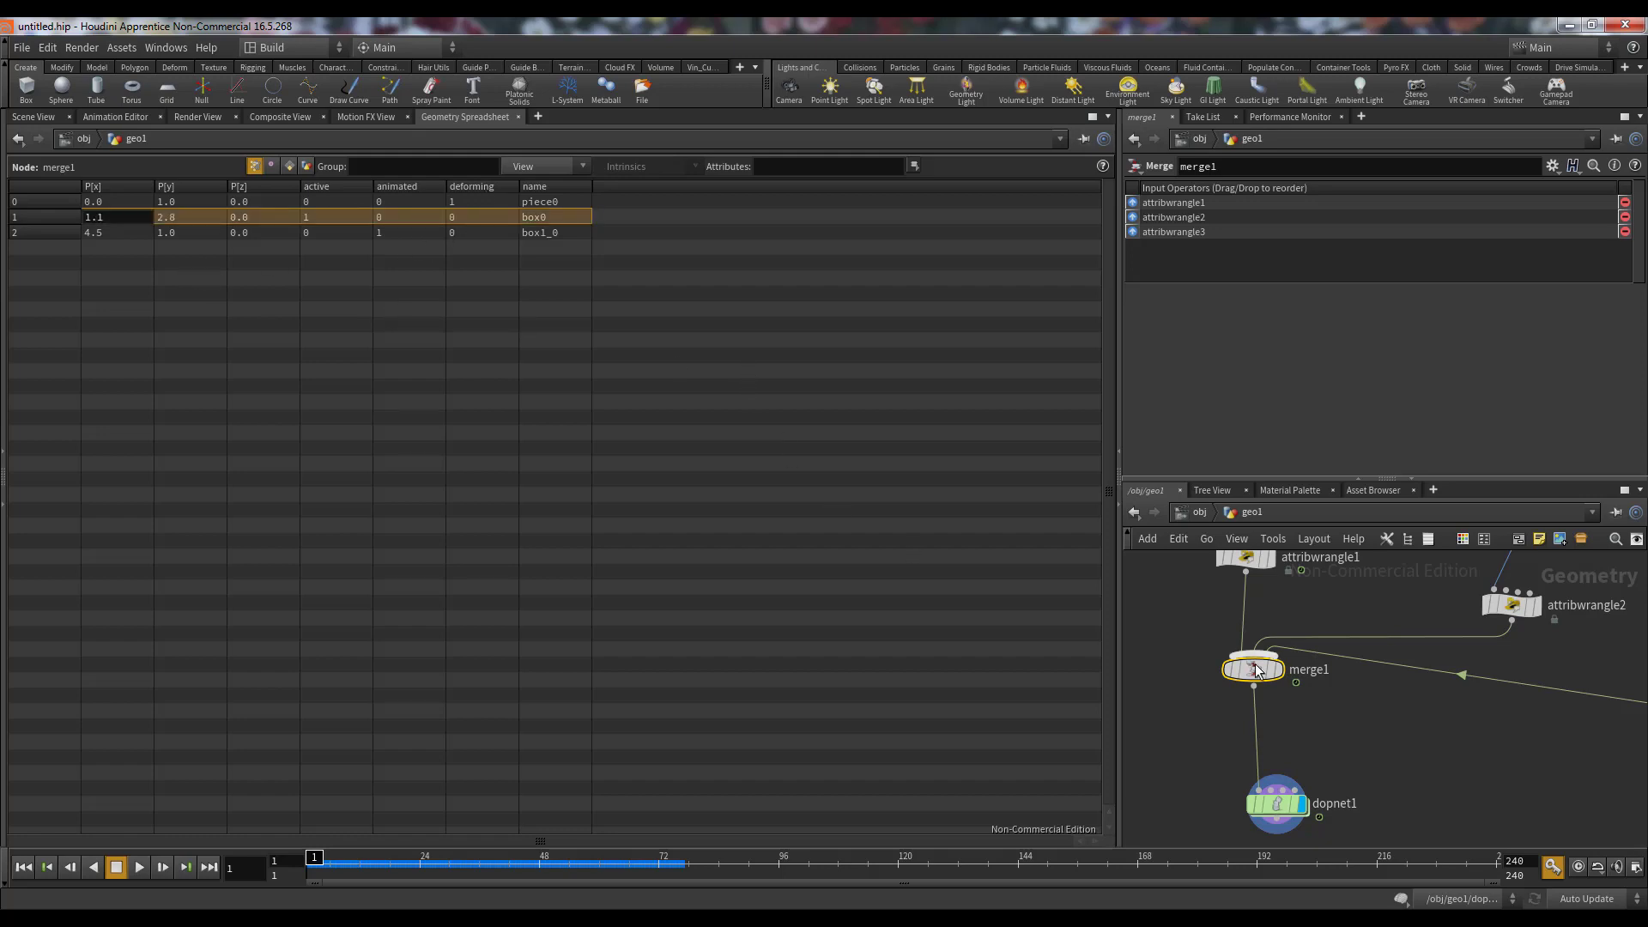
pyautogui.click(1375, 693)
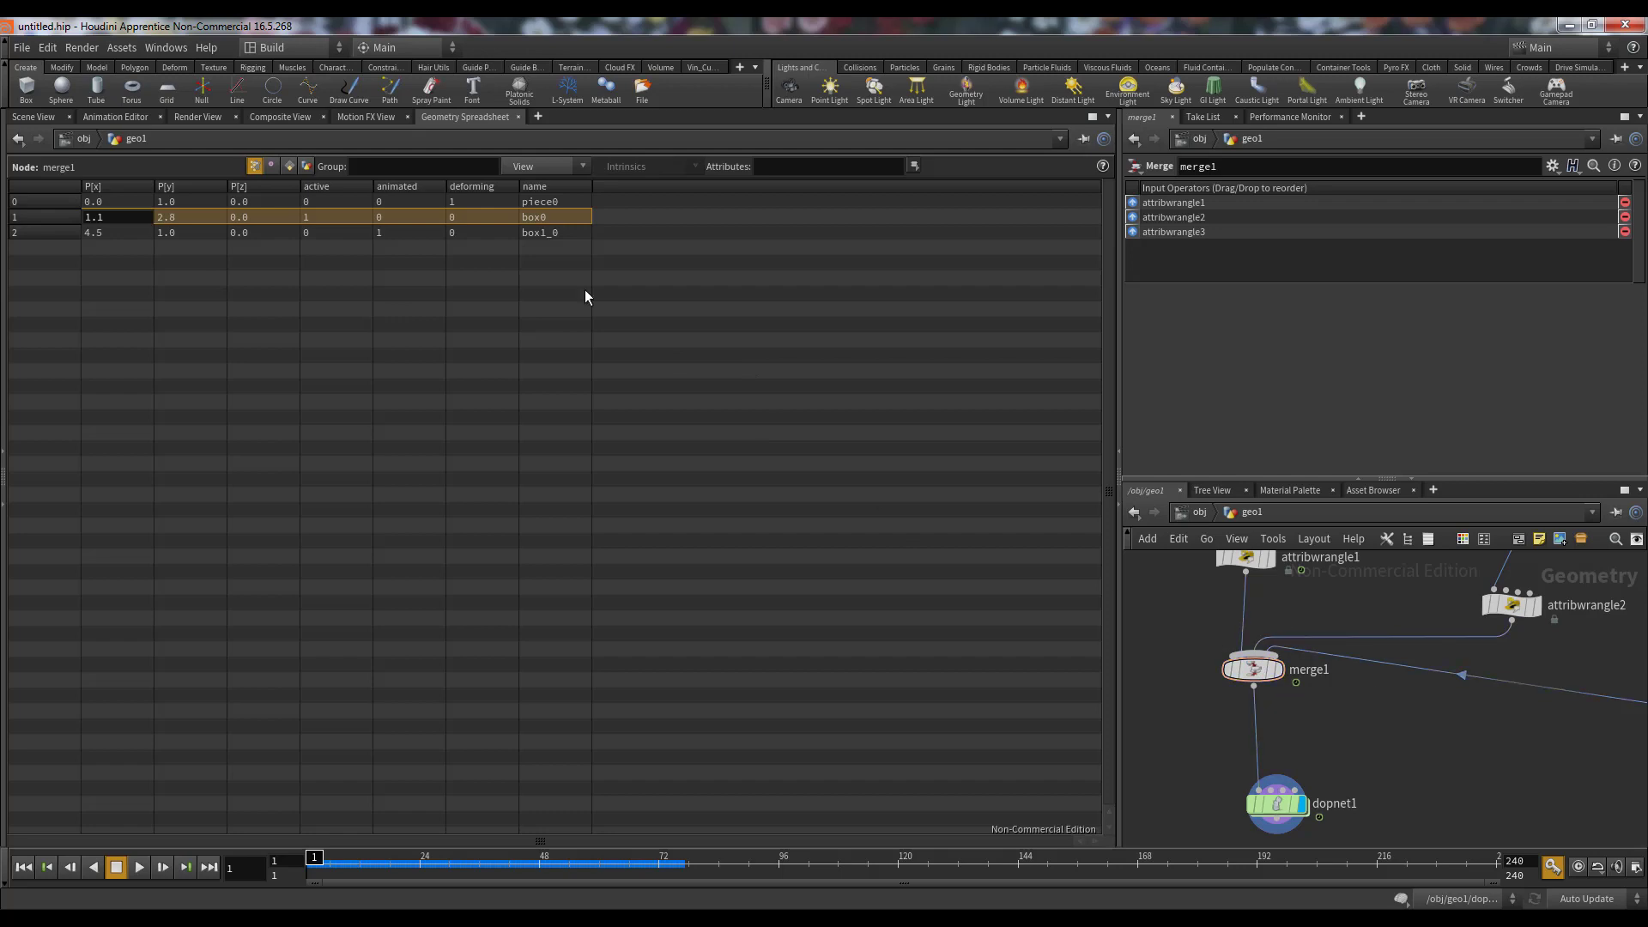
# Switch the spreadsheet to Primitives and resize the path column to read the assemble1/2/3 pack paths
pyautogui.click(289, 168)
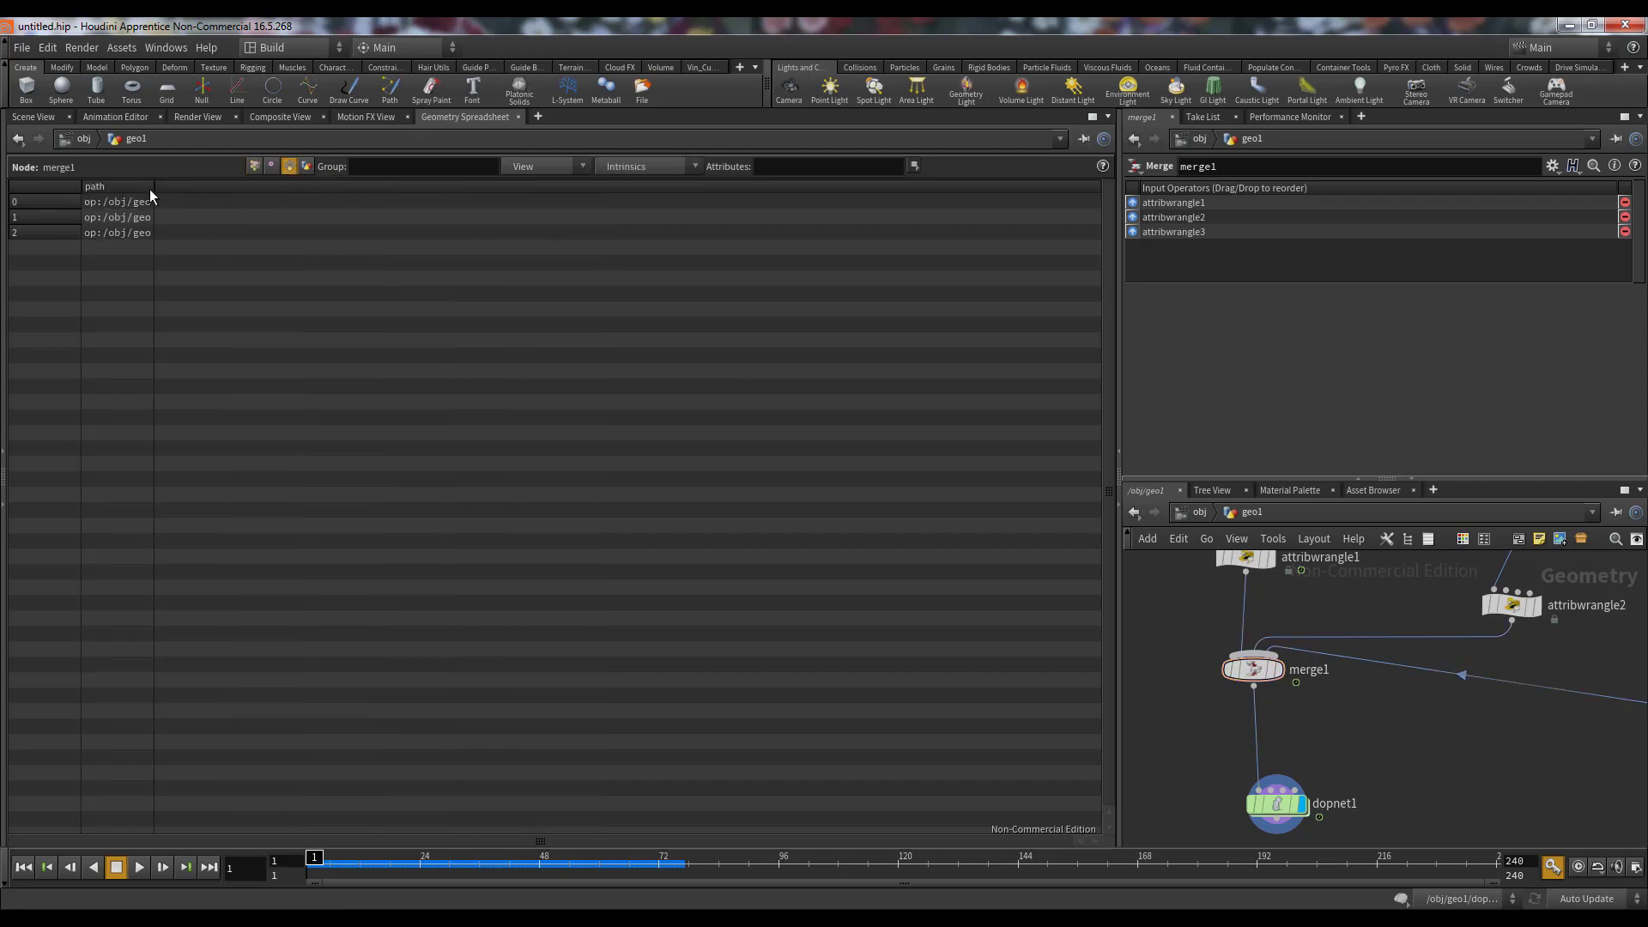
pyautogui.moveTo(154, 189); pyautogui.dragTo(574, 195)
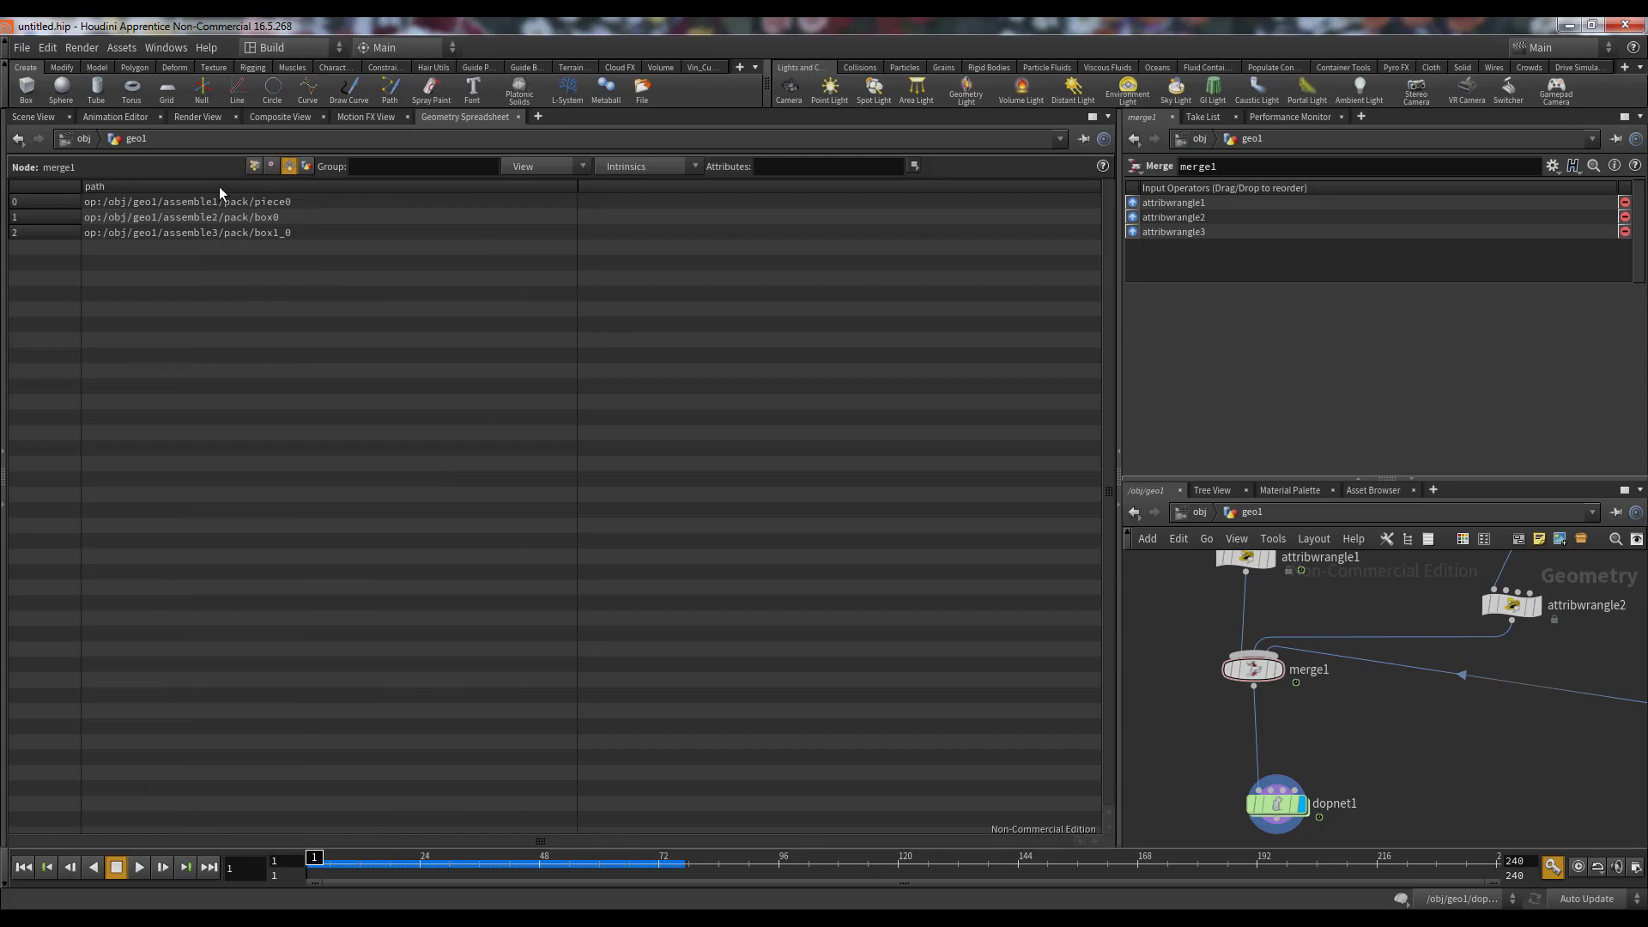
pyautogui.moveTo(575, 187); pyautogui.dragTo(478, 197)
pyautogui.moveTo(481, 188); pyautogui.dragTo(438, 195)
# Add the packed transform intrinsic columns to the spreadsheet and narrow the path column to fit them
pyautogui.click(647, 168)
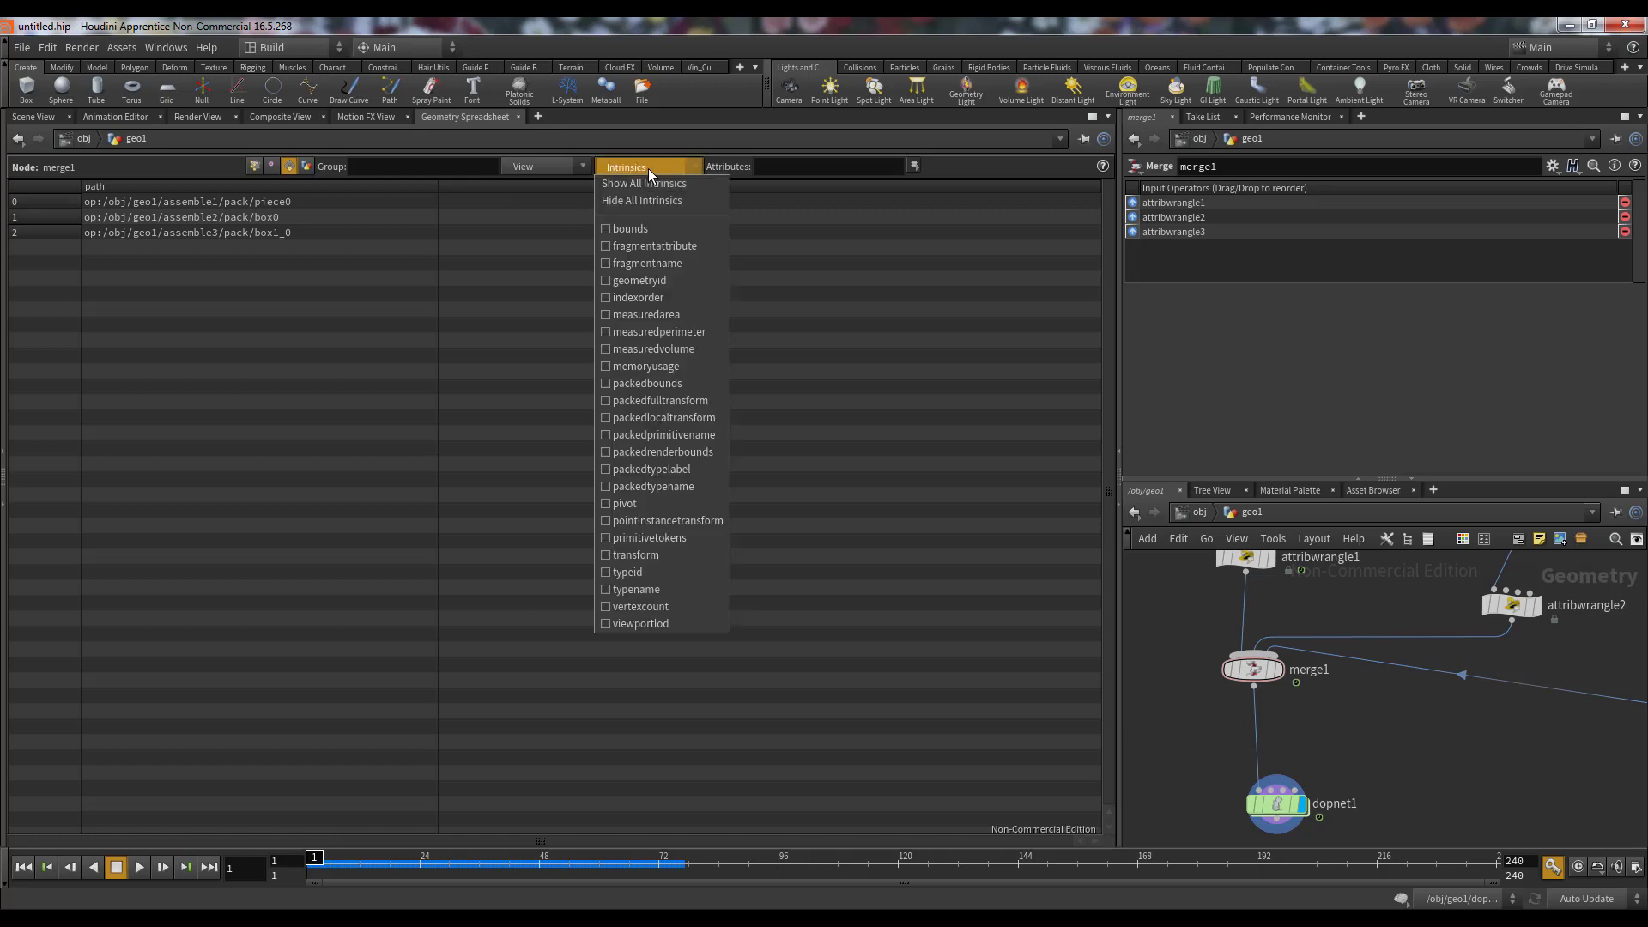
pyautogui.click(650, 162)
pyautogui.click(555, 164)
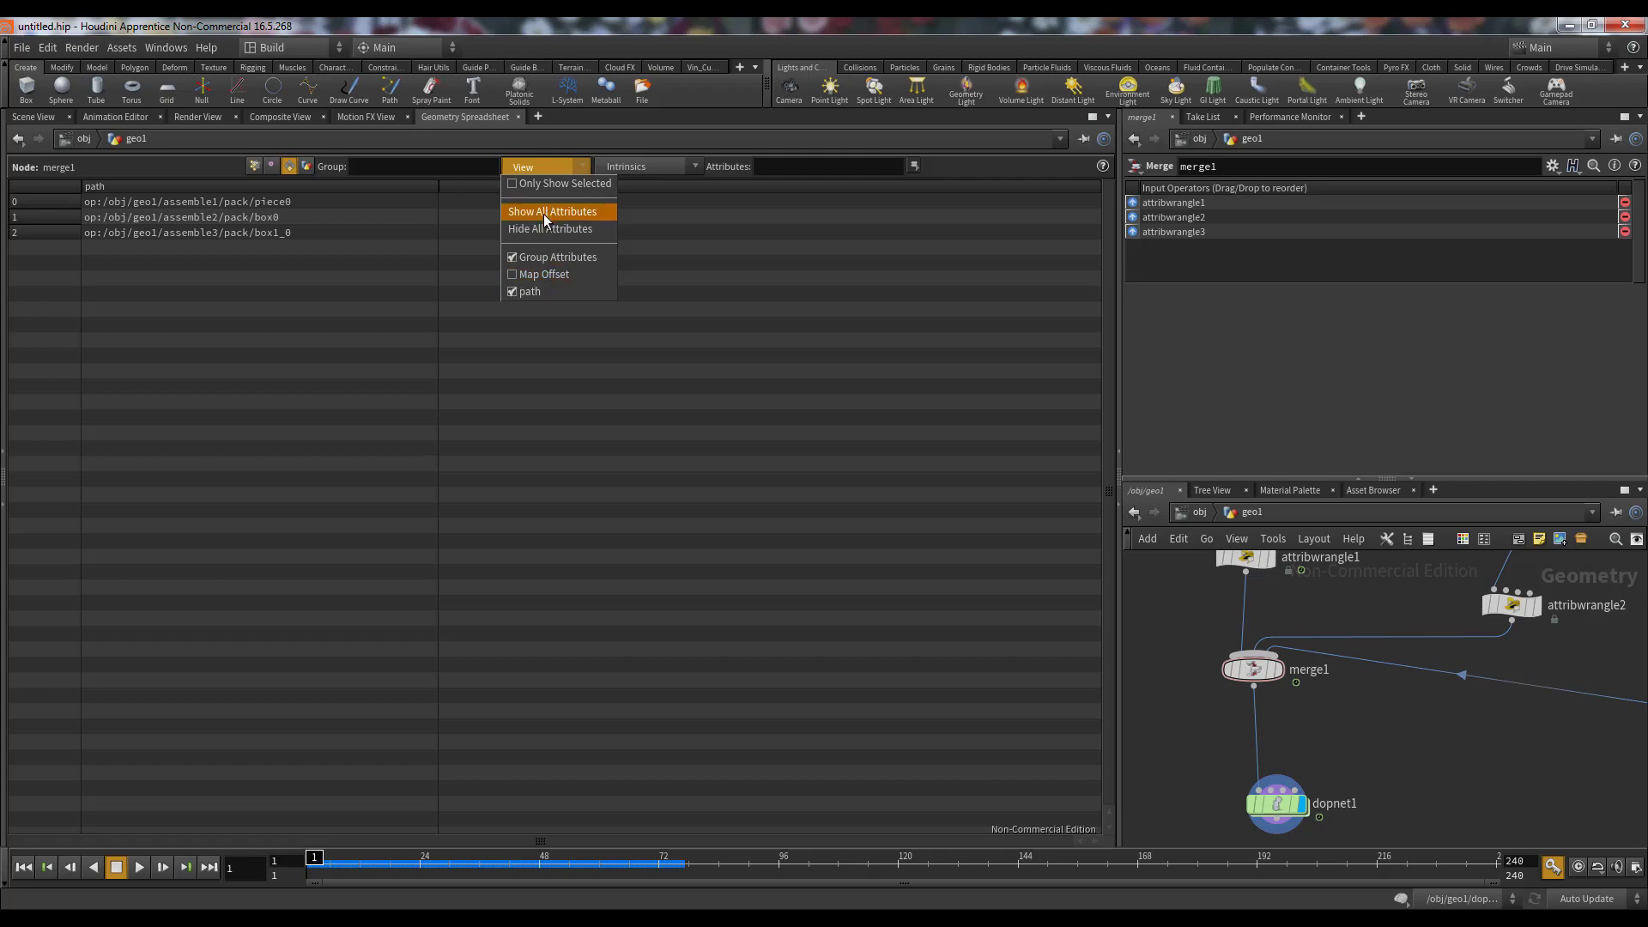
pyautogui.click(556, 167)
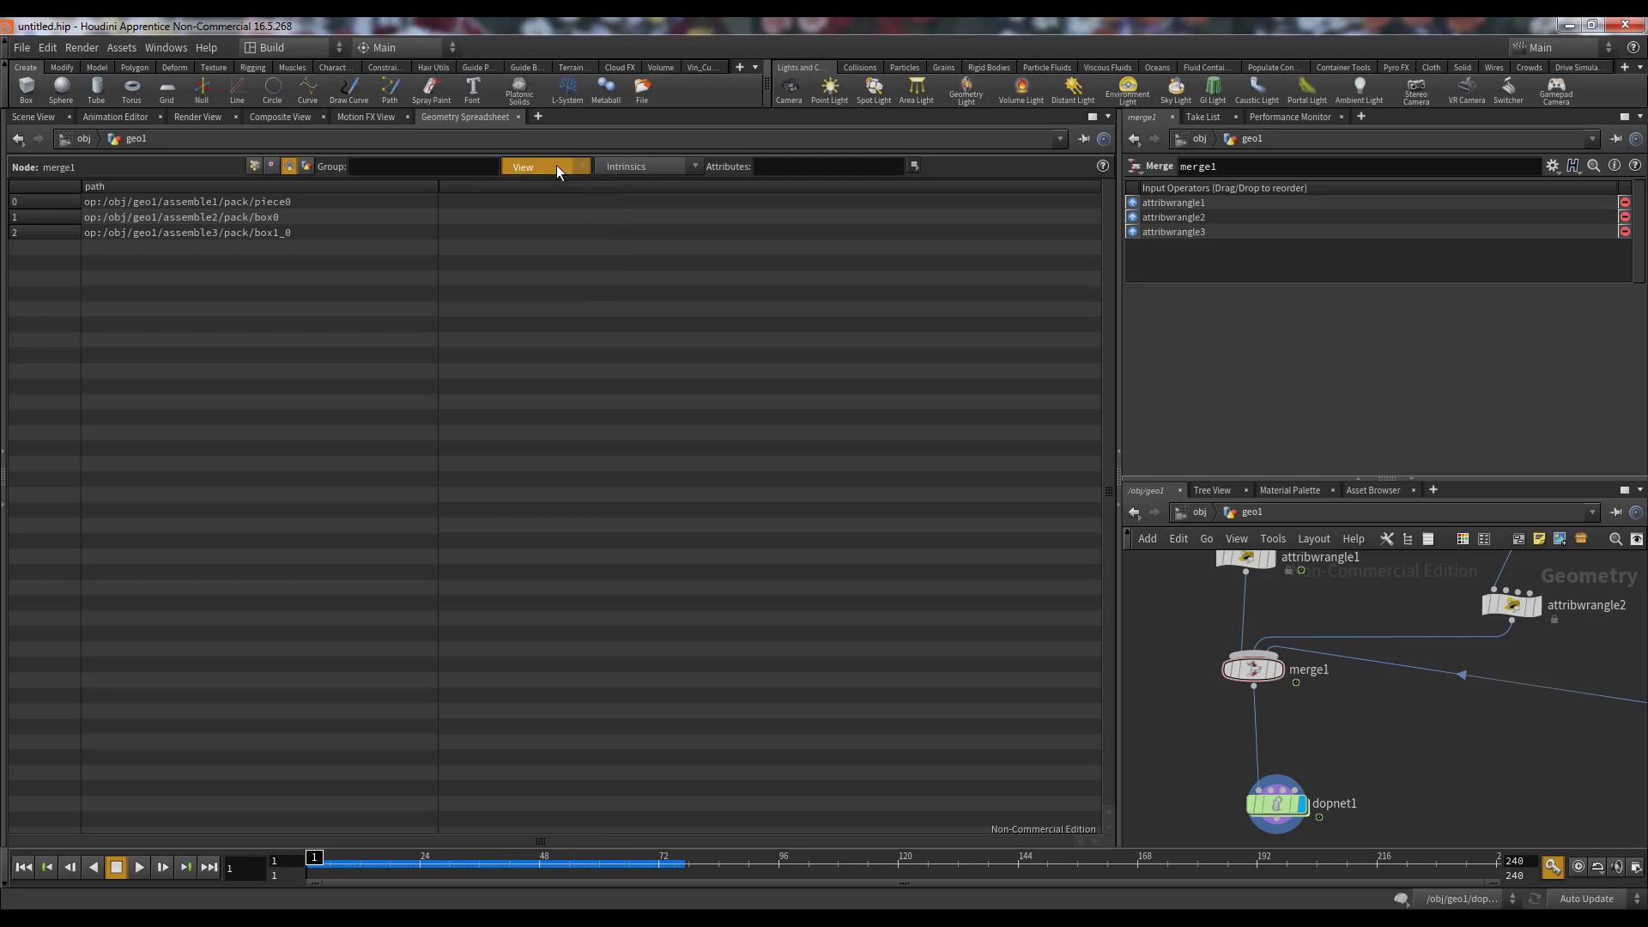
pyautogui.click(654, 165)
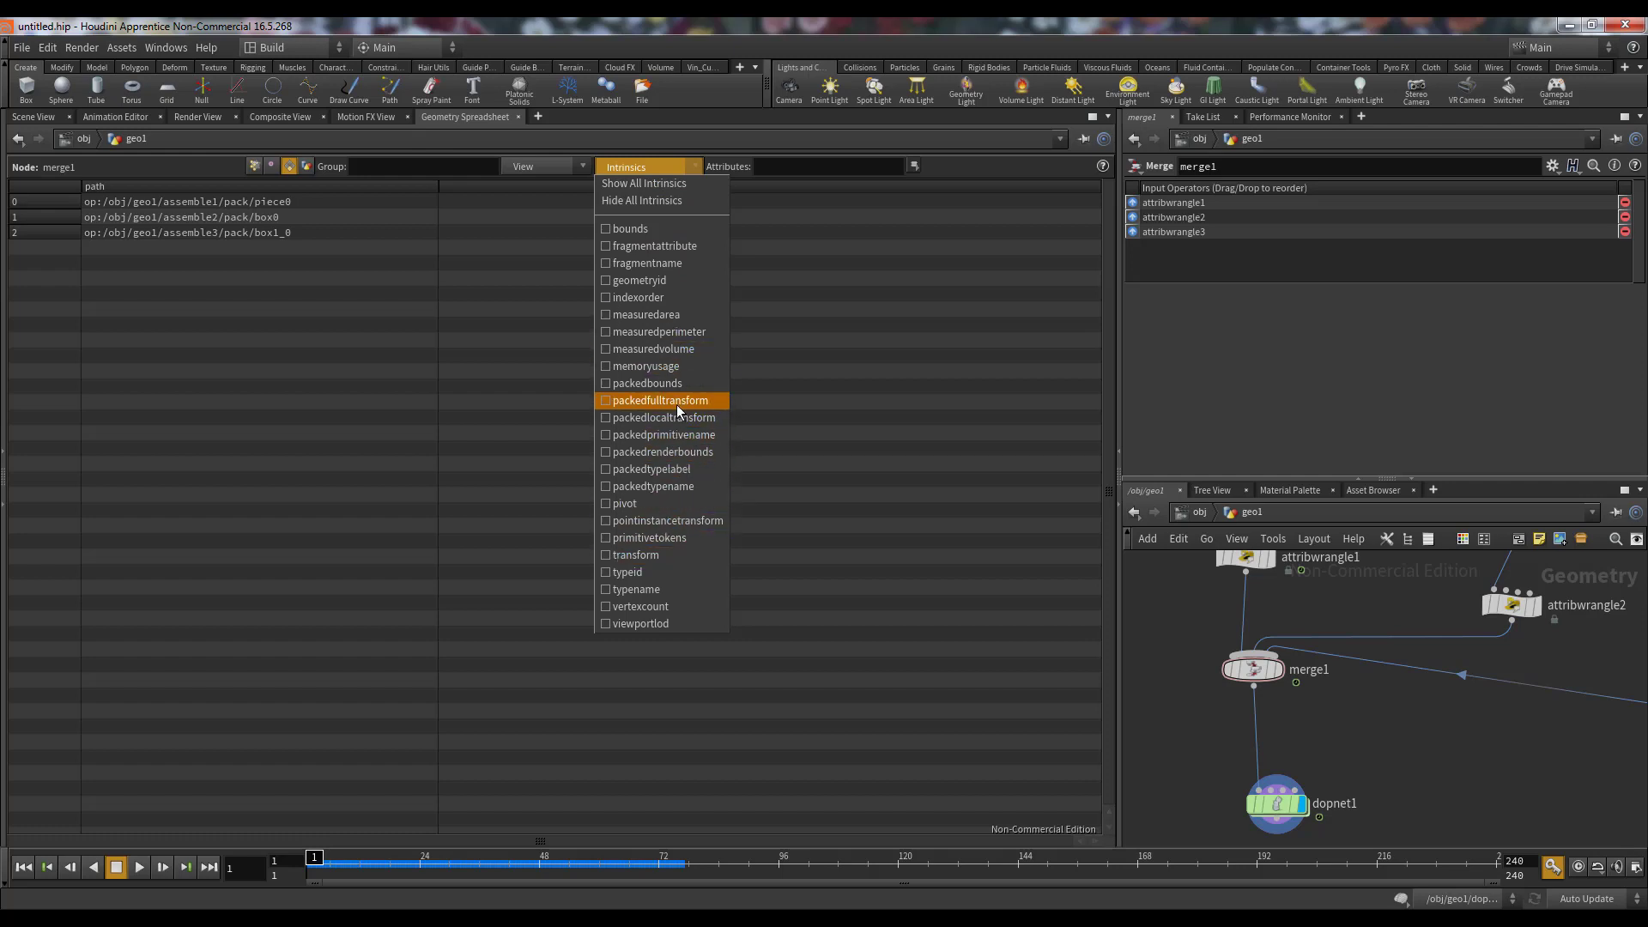
pyautogui.click(608, 400)
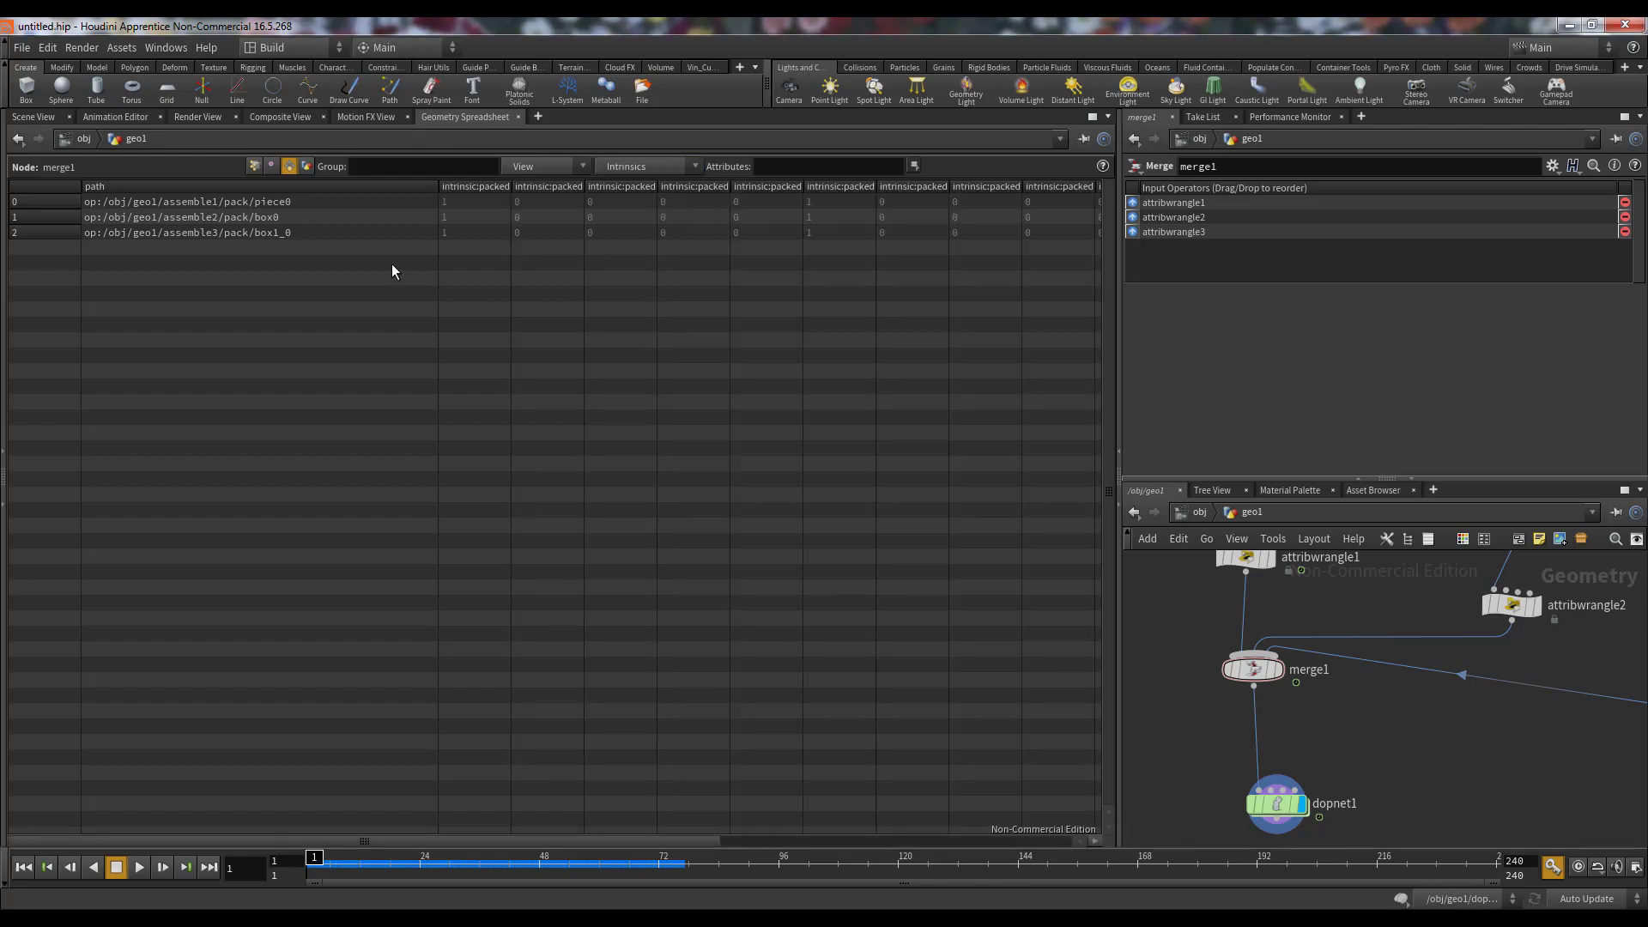
pyautogui.moveTo(437, 189); pyautogui.dragTo(387, 189)
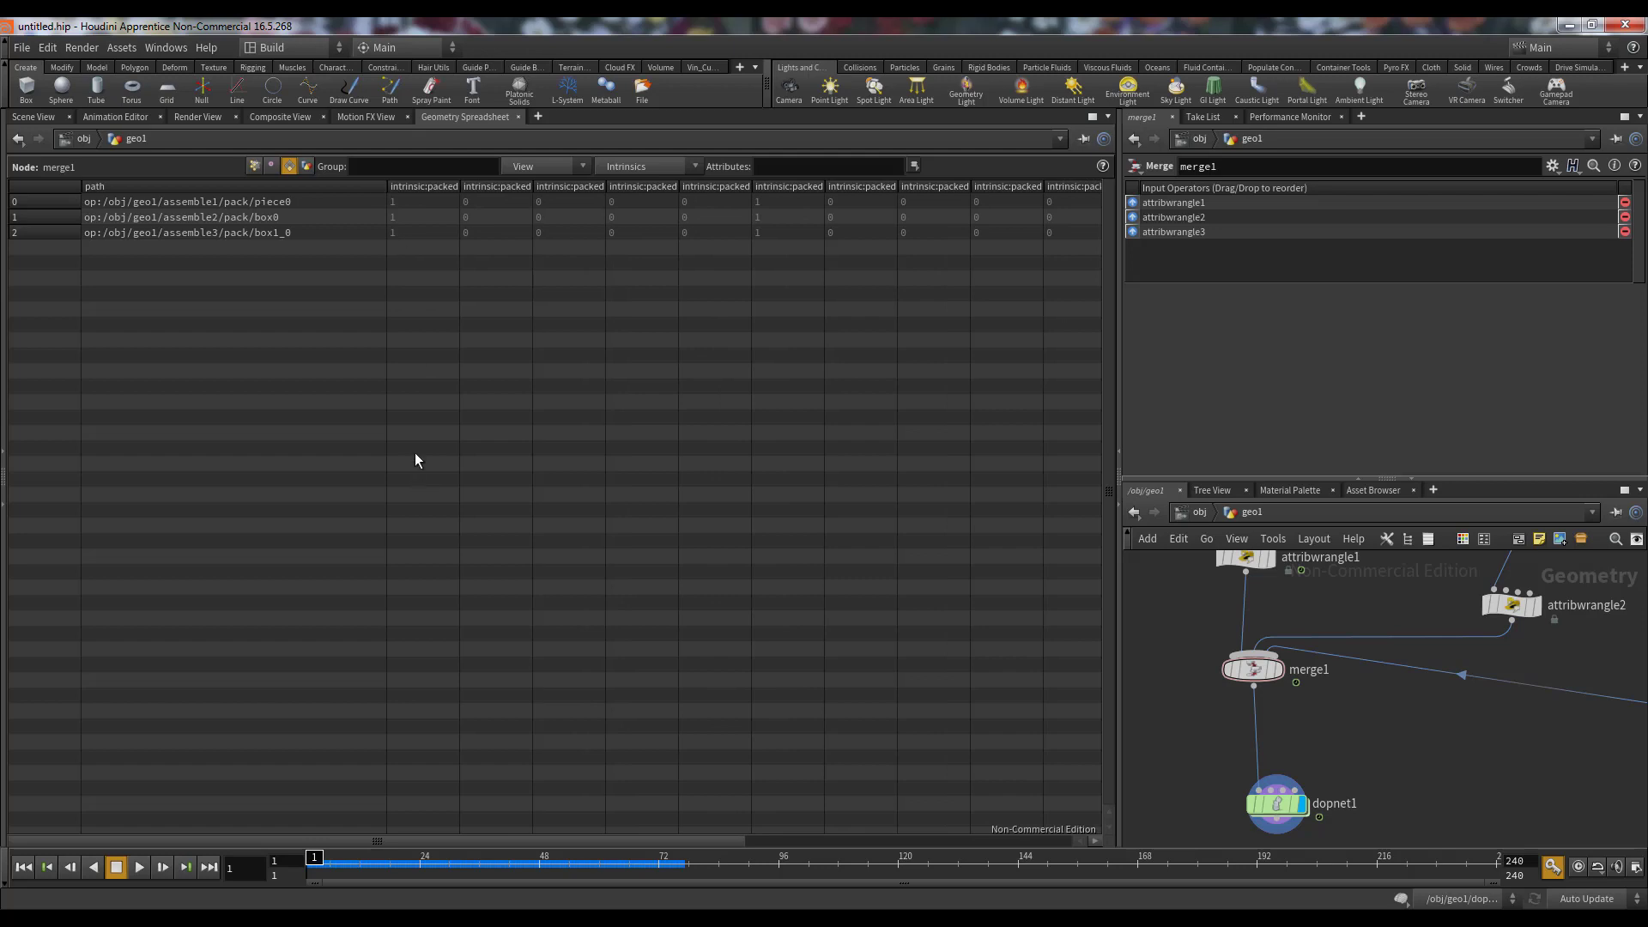
pyautogui.moveTo(291, 841)
pyautogui.mouseDown()
pyautogui.moveTo(680, 843)
pyautogui.moveTo(235, 836)
pyautogui.moveTo(829, 838)
pyautogui.moveTo(321, 838)
pyautogui.mouseUp()
# Select attribwrangle1, play, then scrub the timeline around frame 66 while checking its spreadsheet values
pyautogui.scroll(3, 1368, 709)
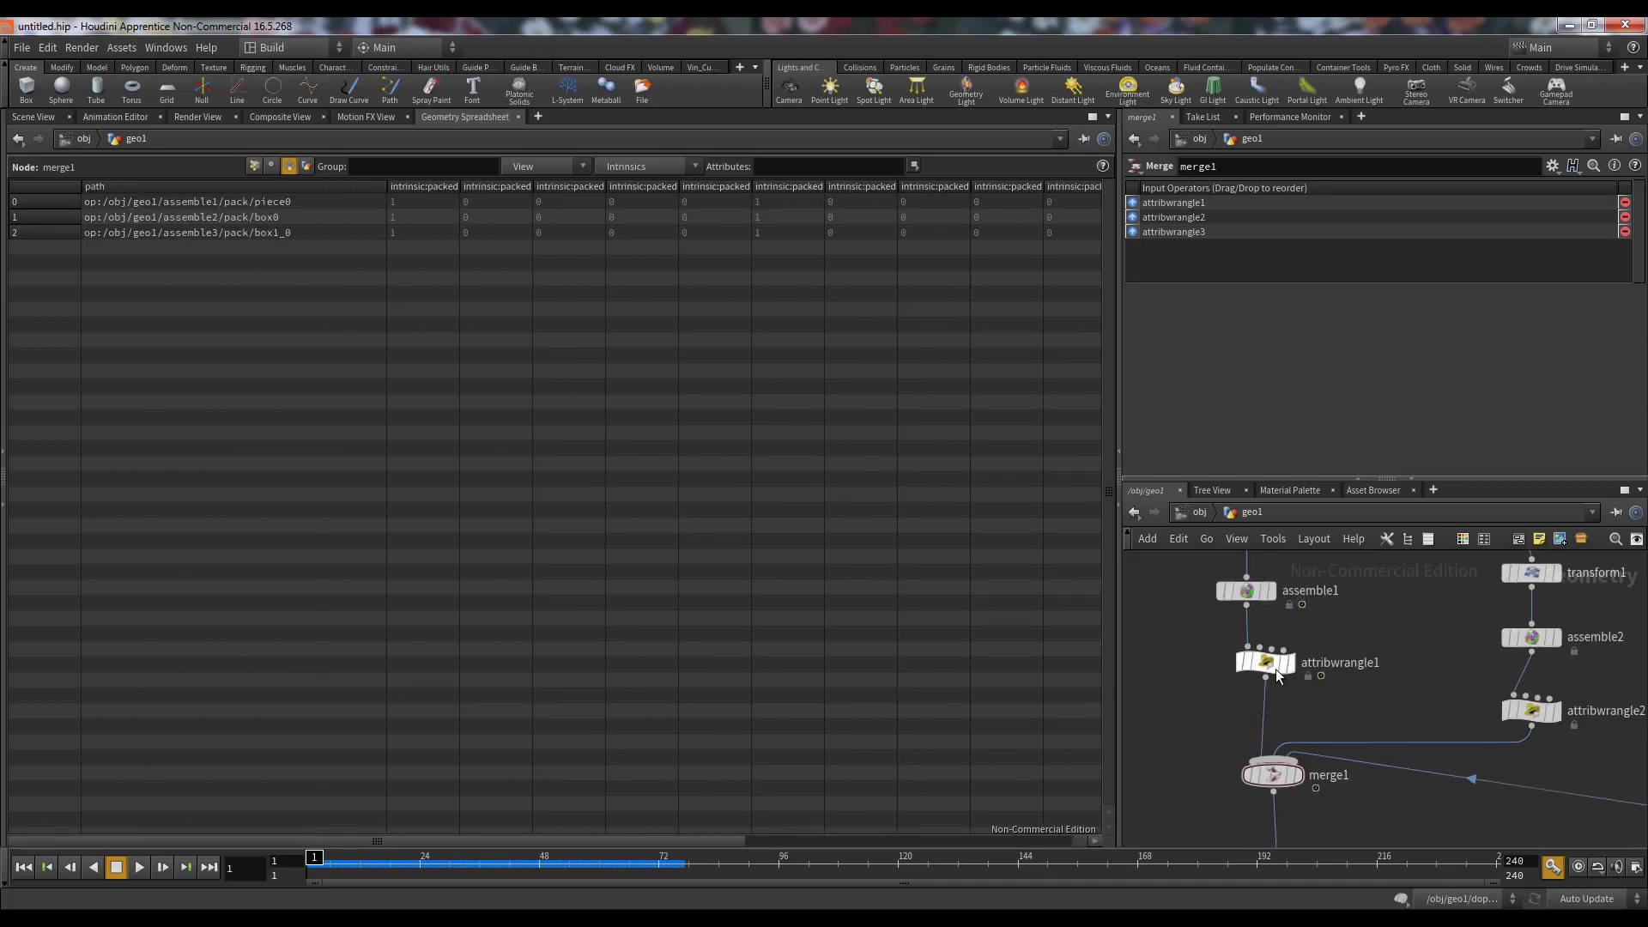
pyautogui.click(1270, 666)
pyautogui.scroll(1, 1352, 688)
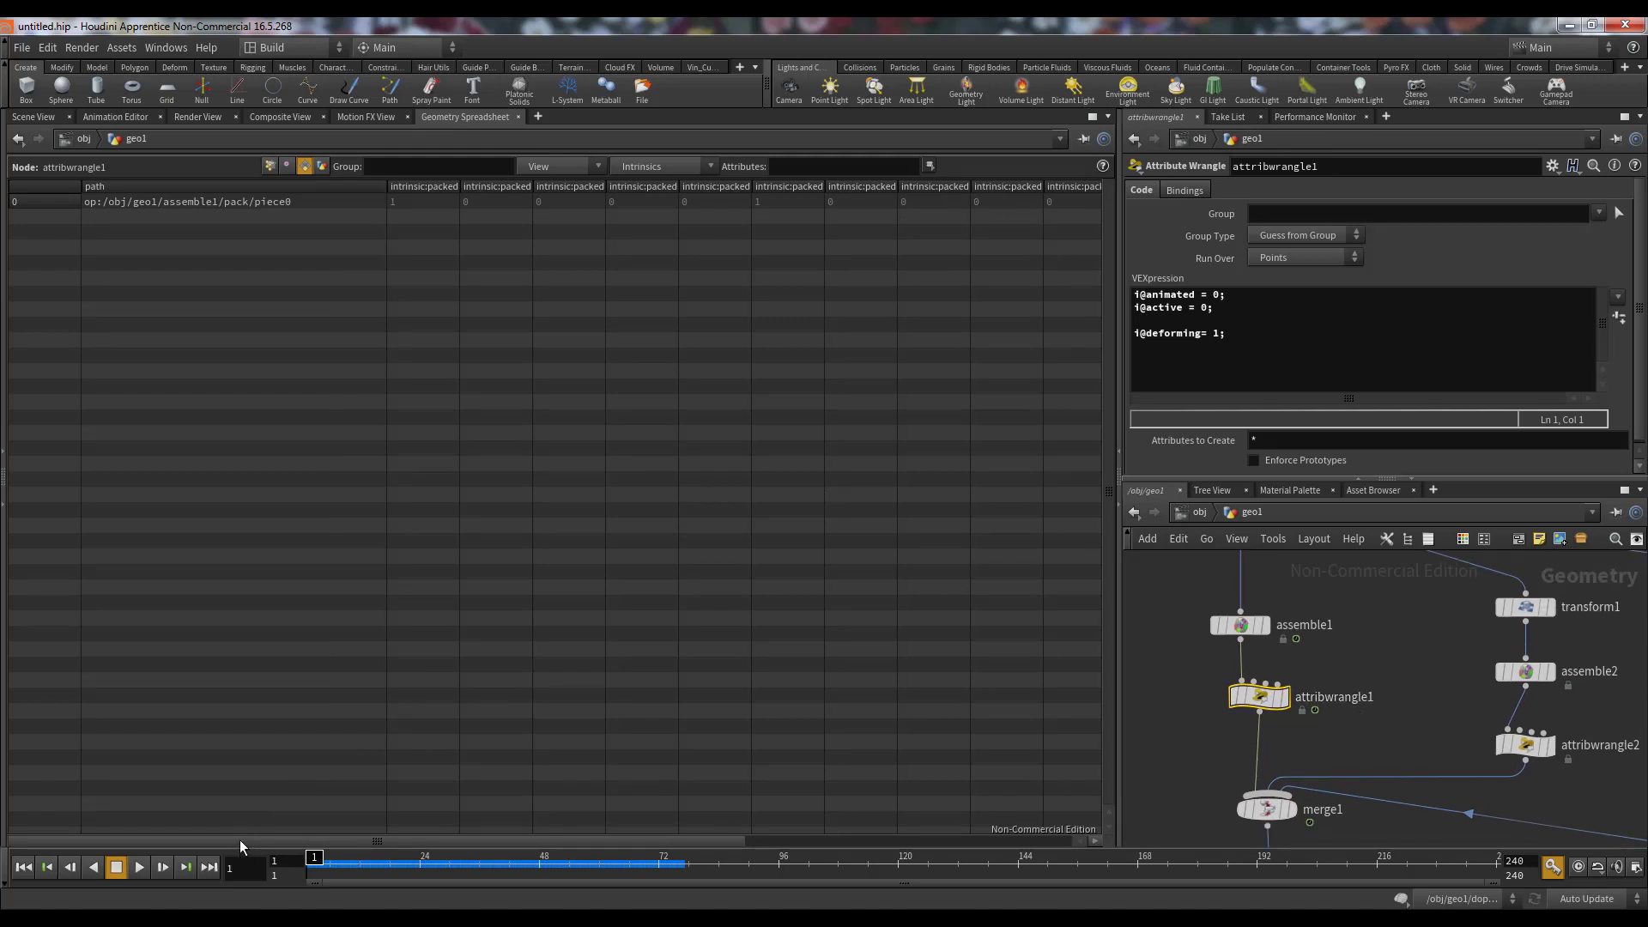
pyautogui.moveTo(240, 841); pyautogui.dragTo(628, 850)
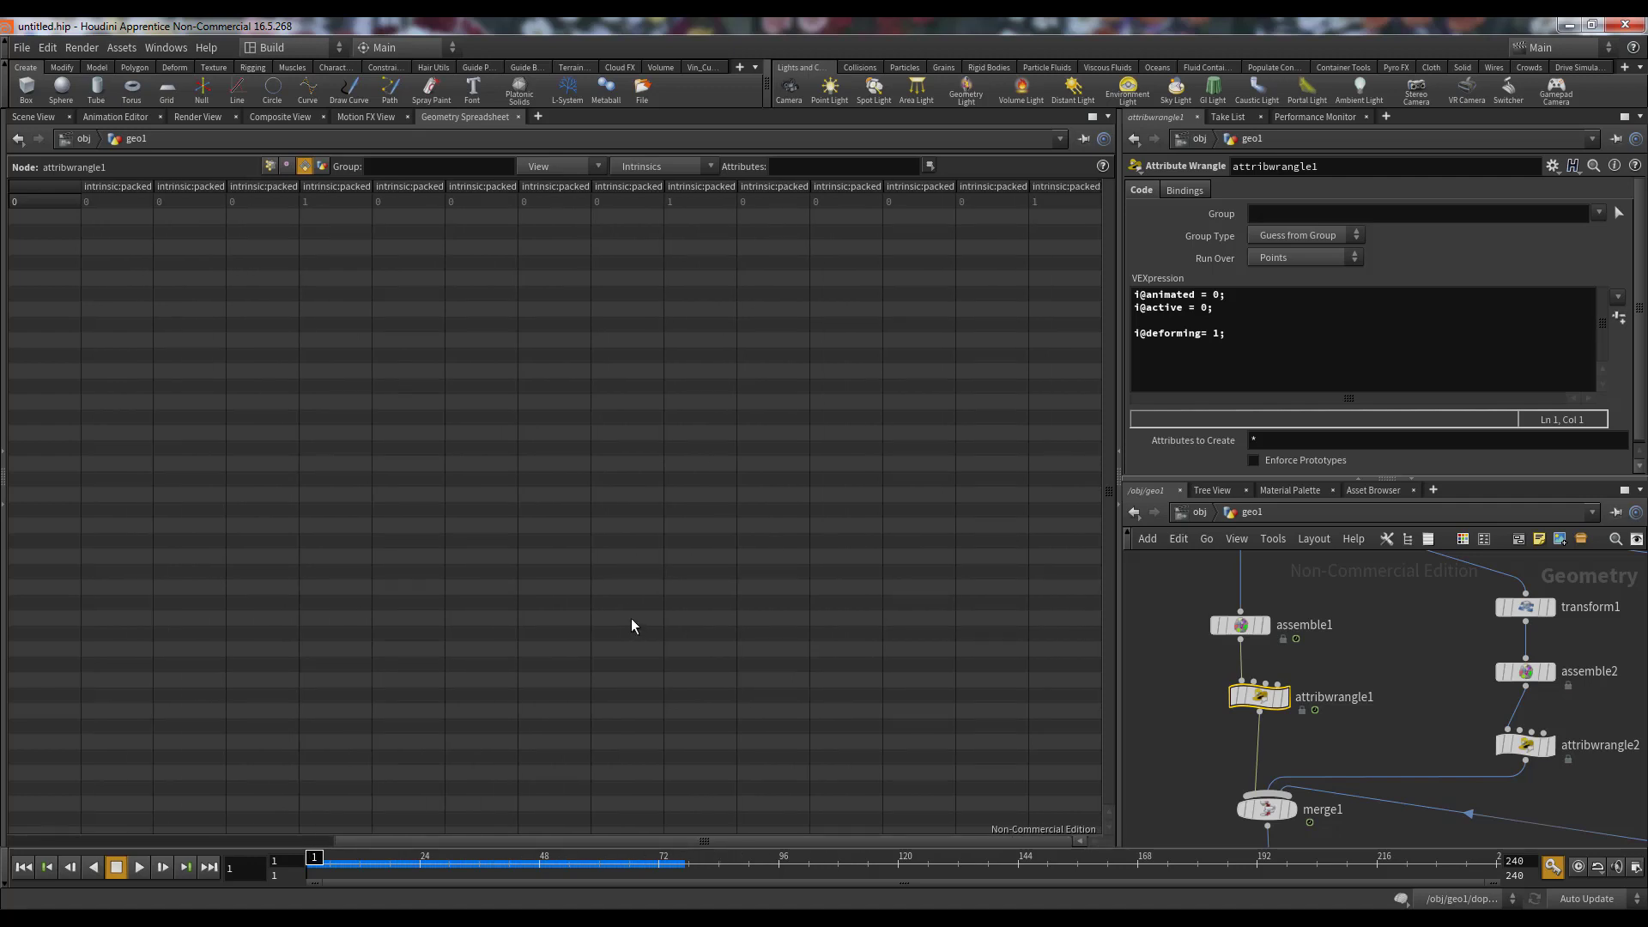
pyautogui.press('Up')
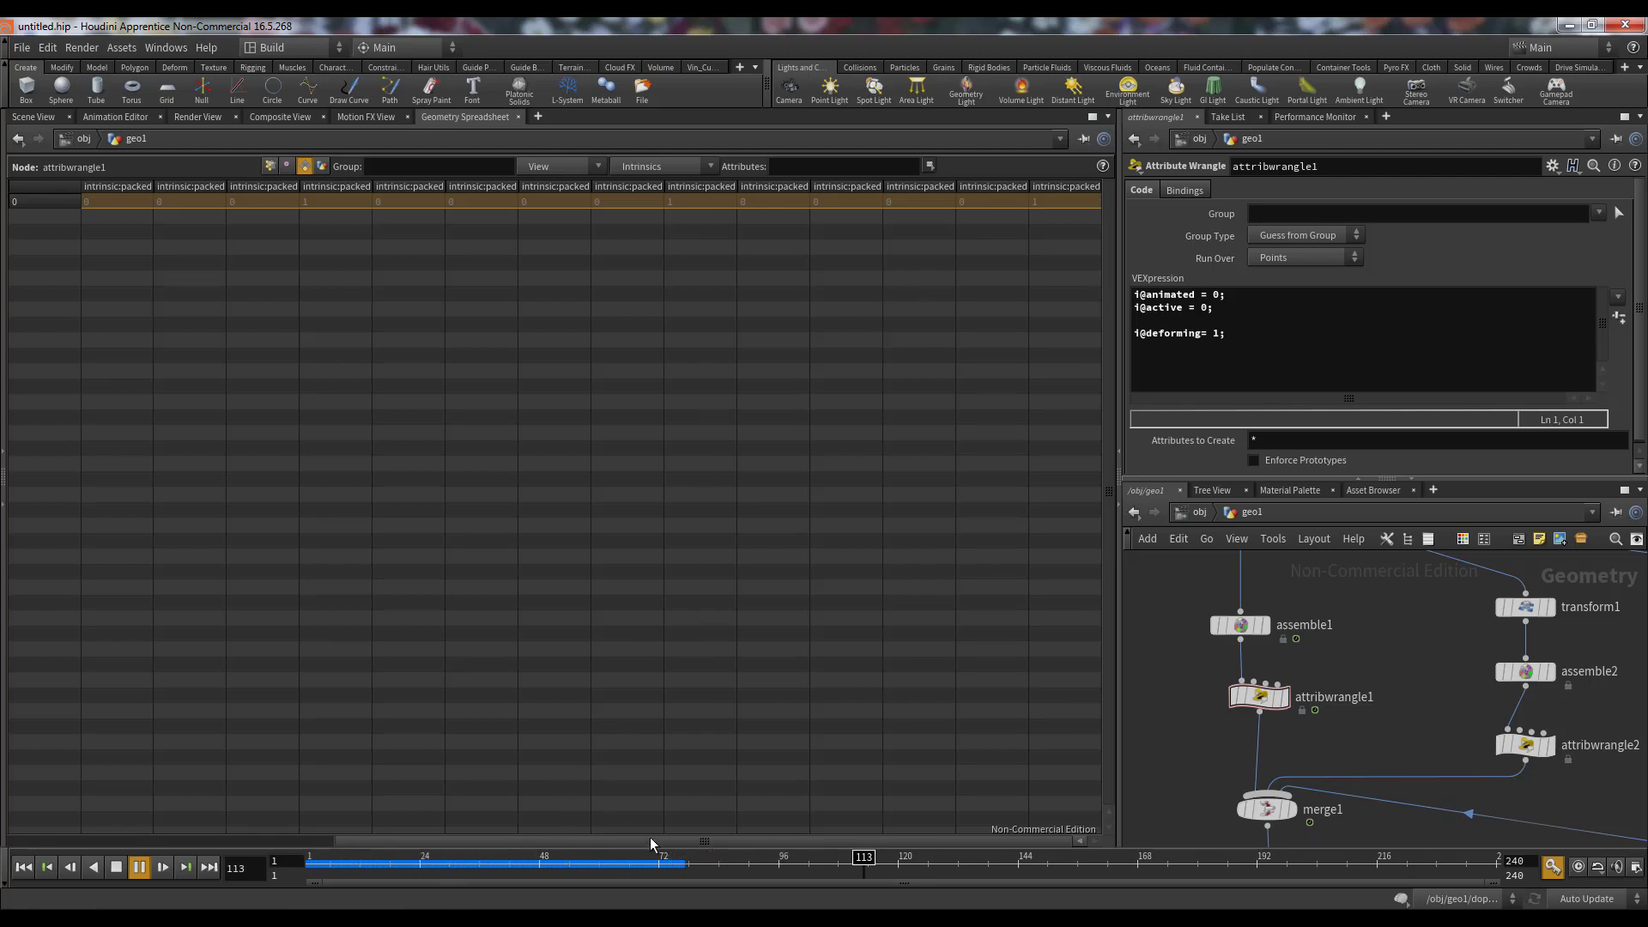
pyautogui.hotkey('ctrl', 'Up')
pyautogui.moveTo(534, 856); pyautogui.dragTo(629, 858)
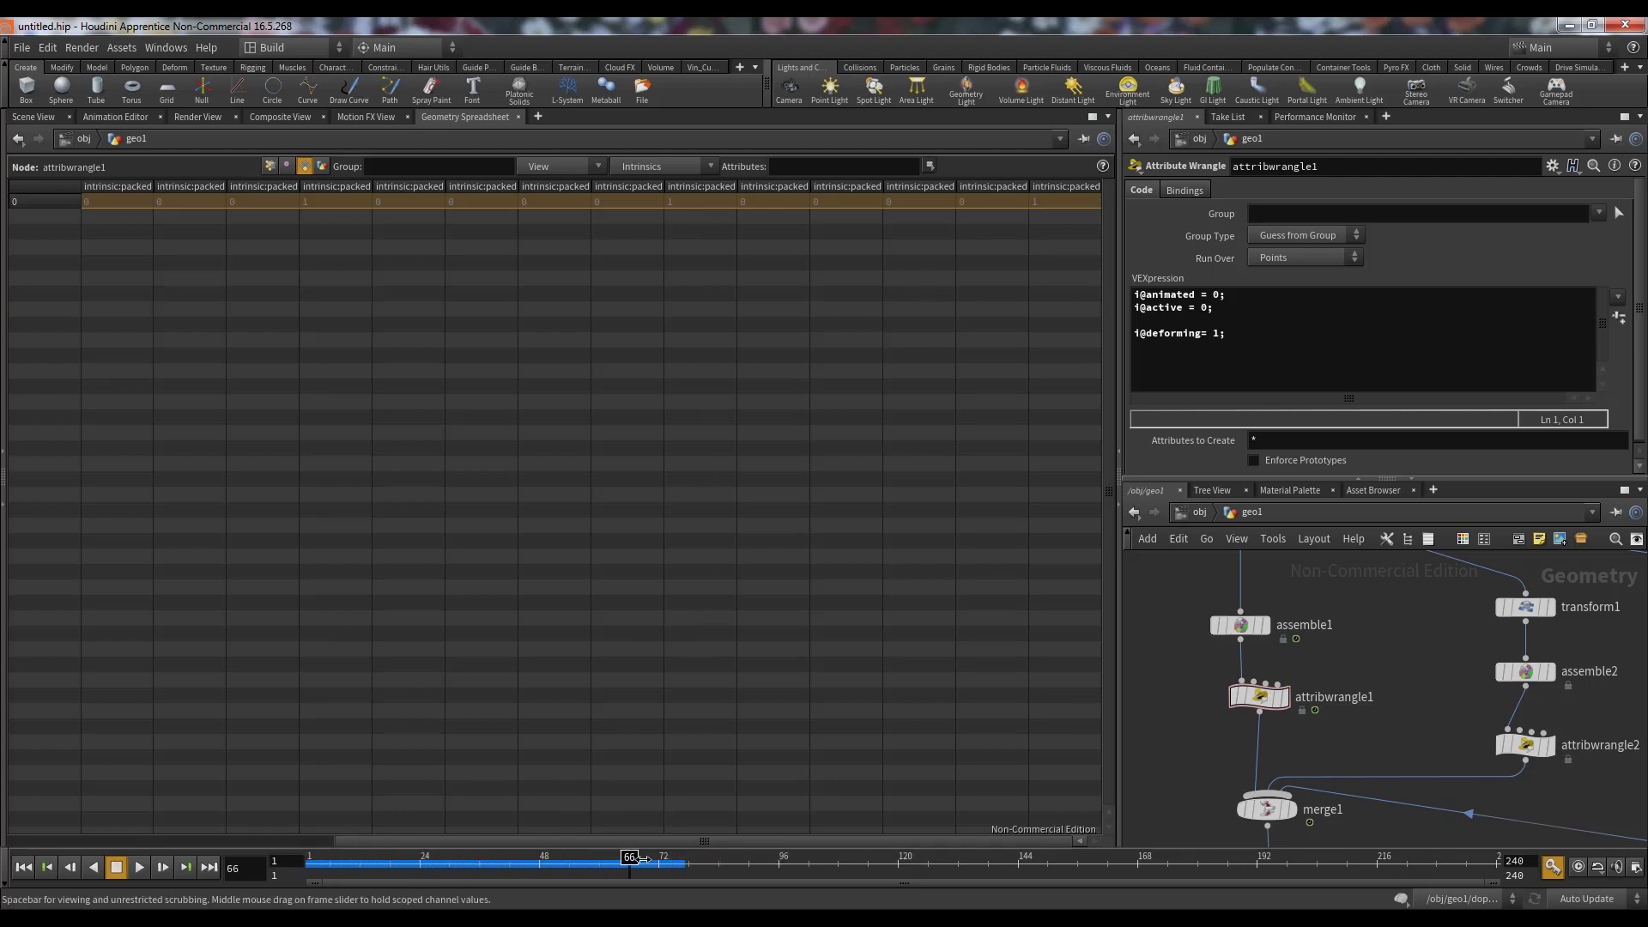
pyautogui.moveTo(287, 848); pyautogui.dragTo(412, 839)
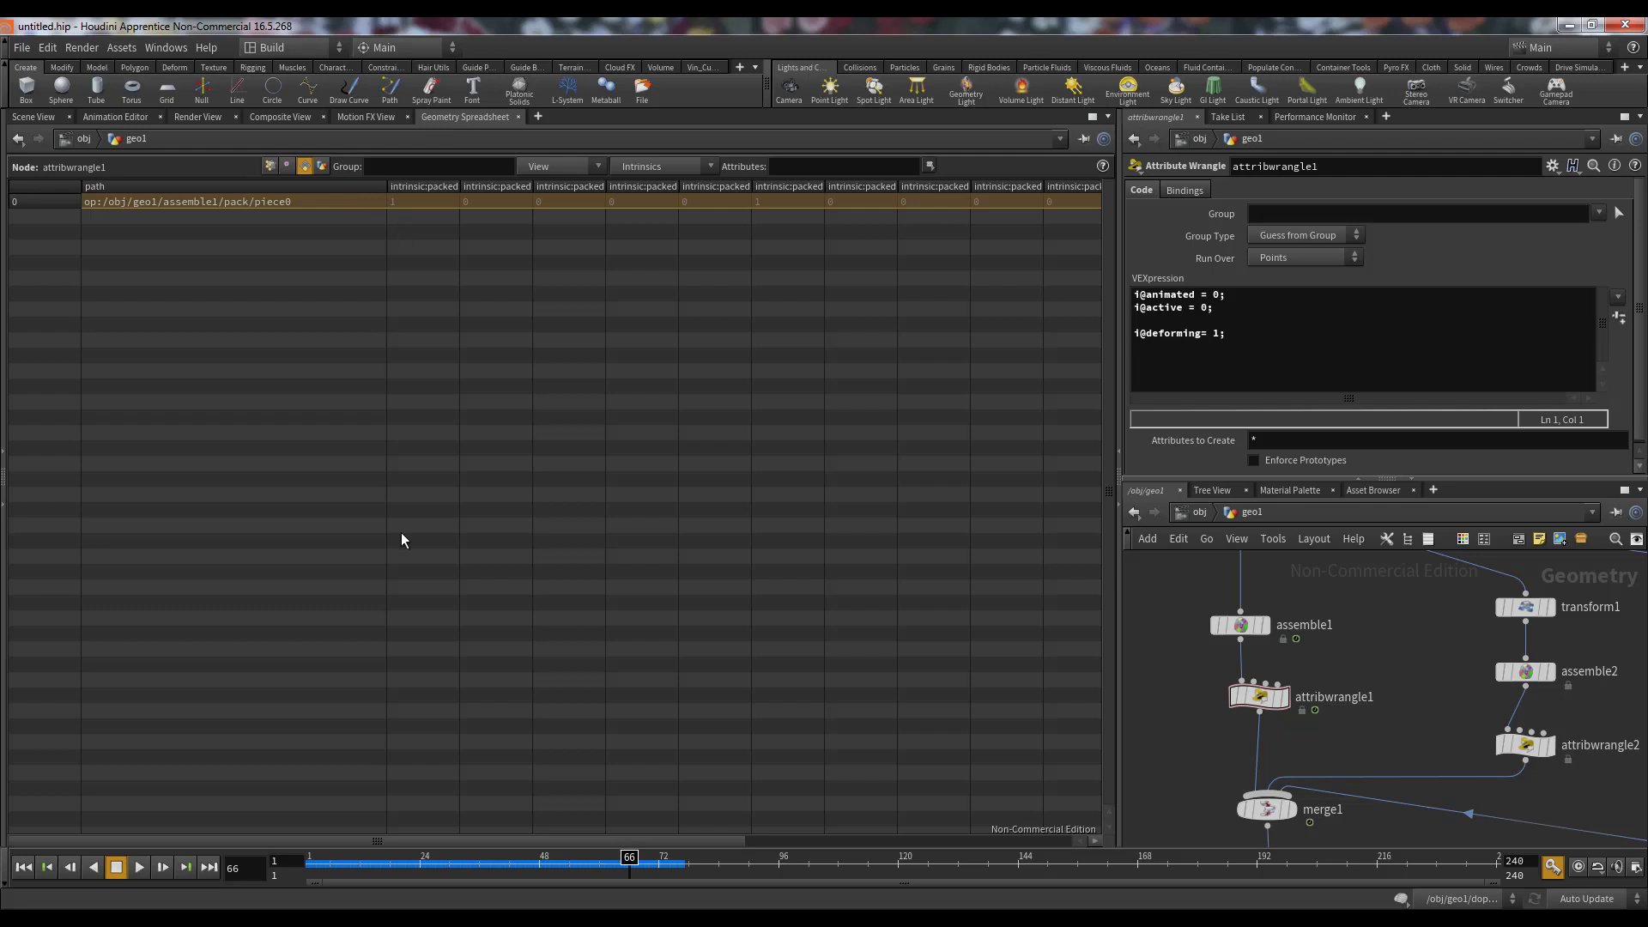
pyautogui.moveTo(433, 842)
pyautogui.mouseDown()
pyautogui.moveTo(815, 845)
pyautogui.moveTo(427, 847)
pyautogui.mouseUp()
pyautogui.scroll(-4, 1397, 747)
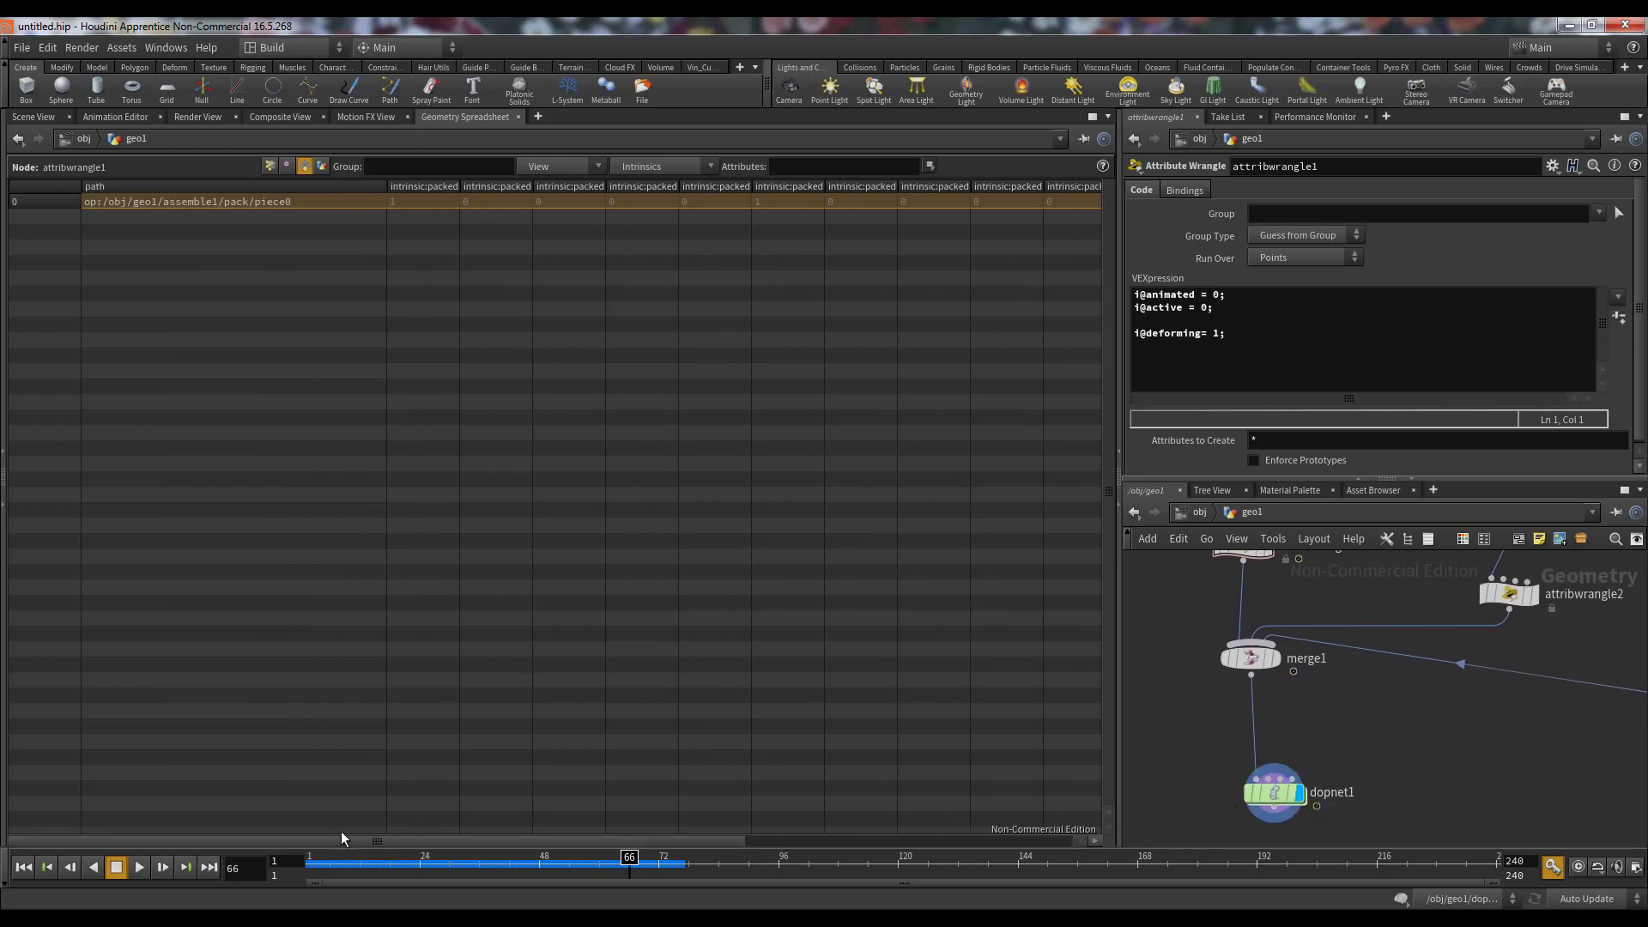
pyautogui.moveTo(338, 842); pyautogui.dragTo(770, 834)
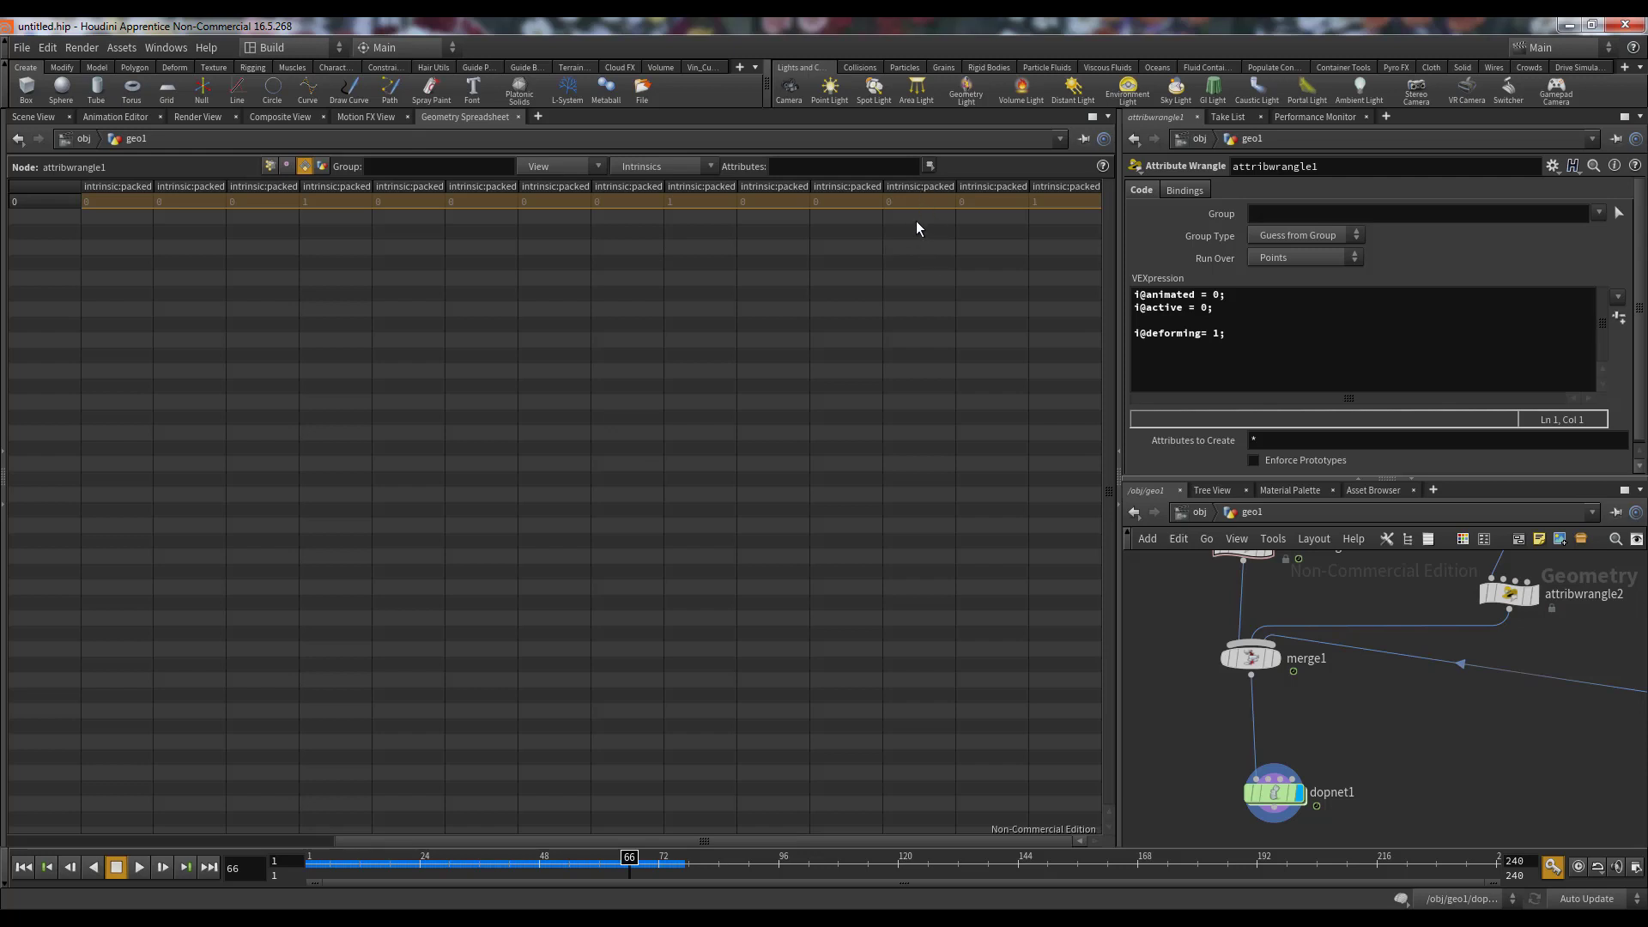
pyautogui.moveTo(882, 841); pyautogui.dragTo(393, 841)
# Select attribwrangle2 and scrub frames 19 to 48, checking box0's packed values
pyautogui.moveTo(1476, 765); pyautogui.dragTo(1297, 810, button='middle')
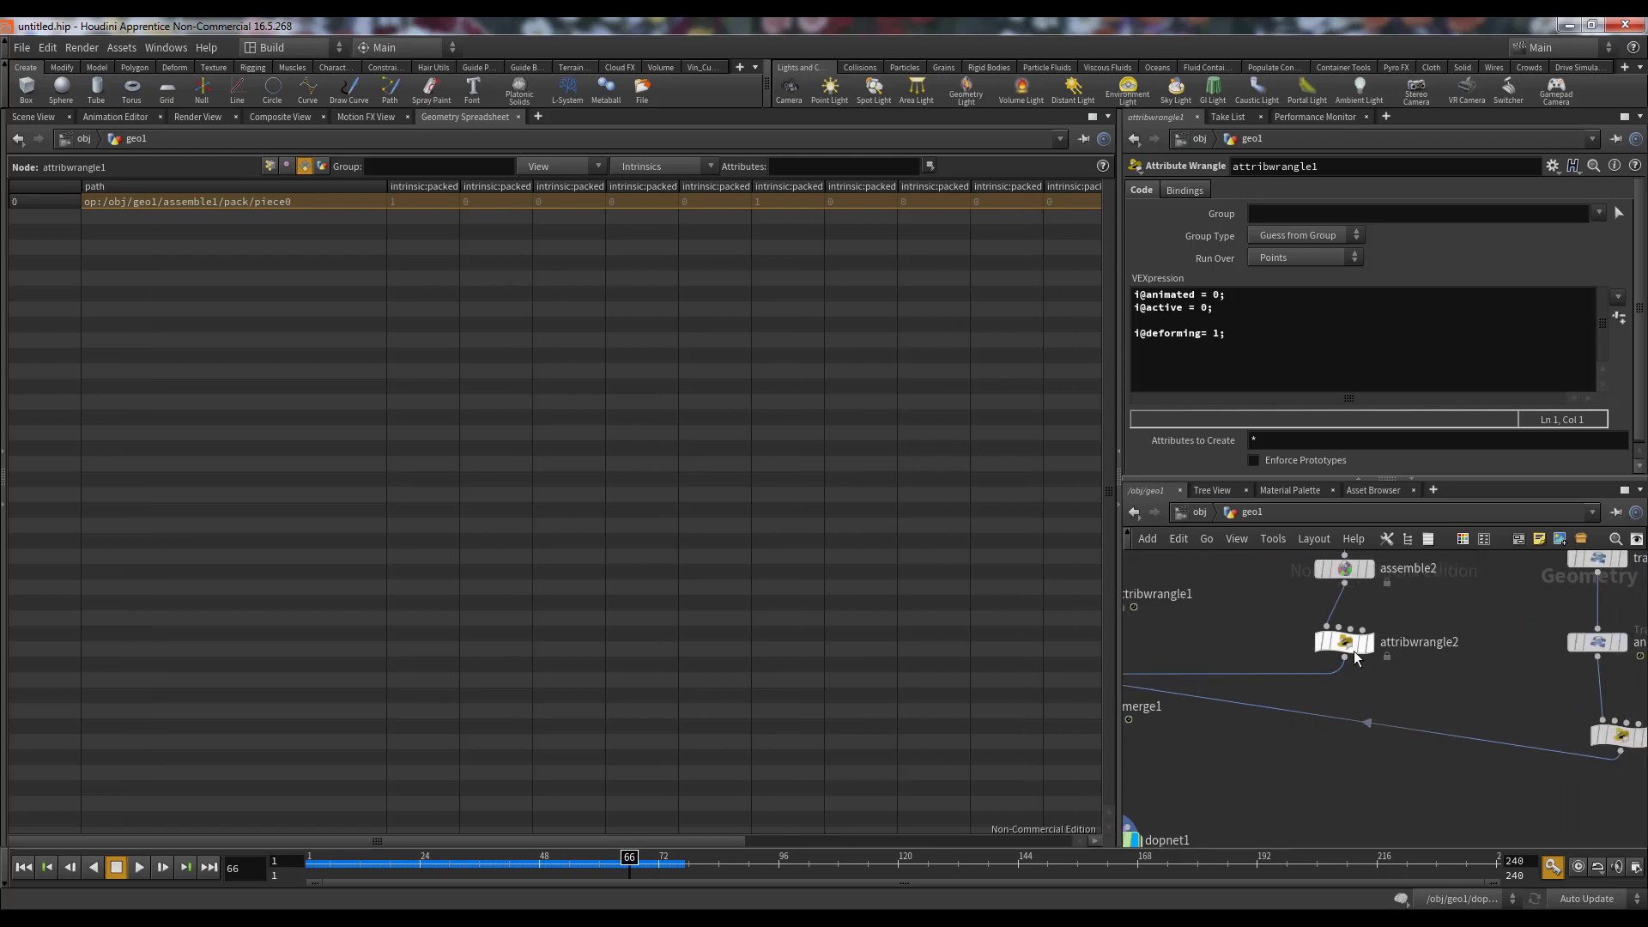
pyautogui.click(1345, 643)
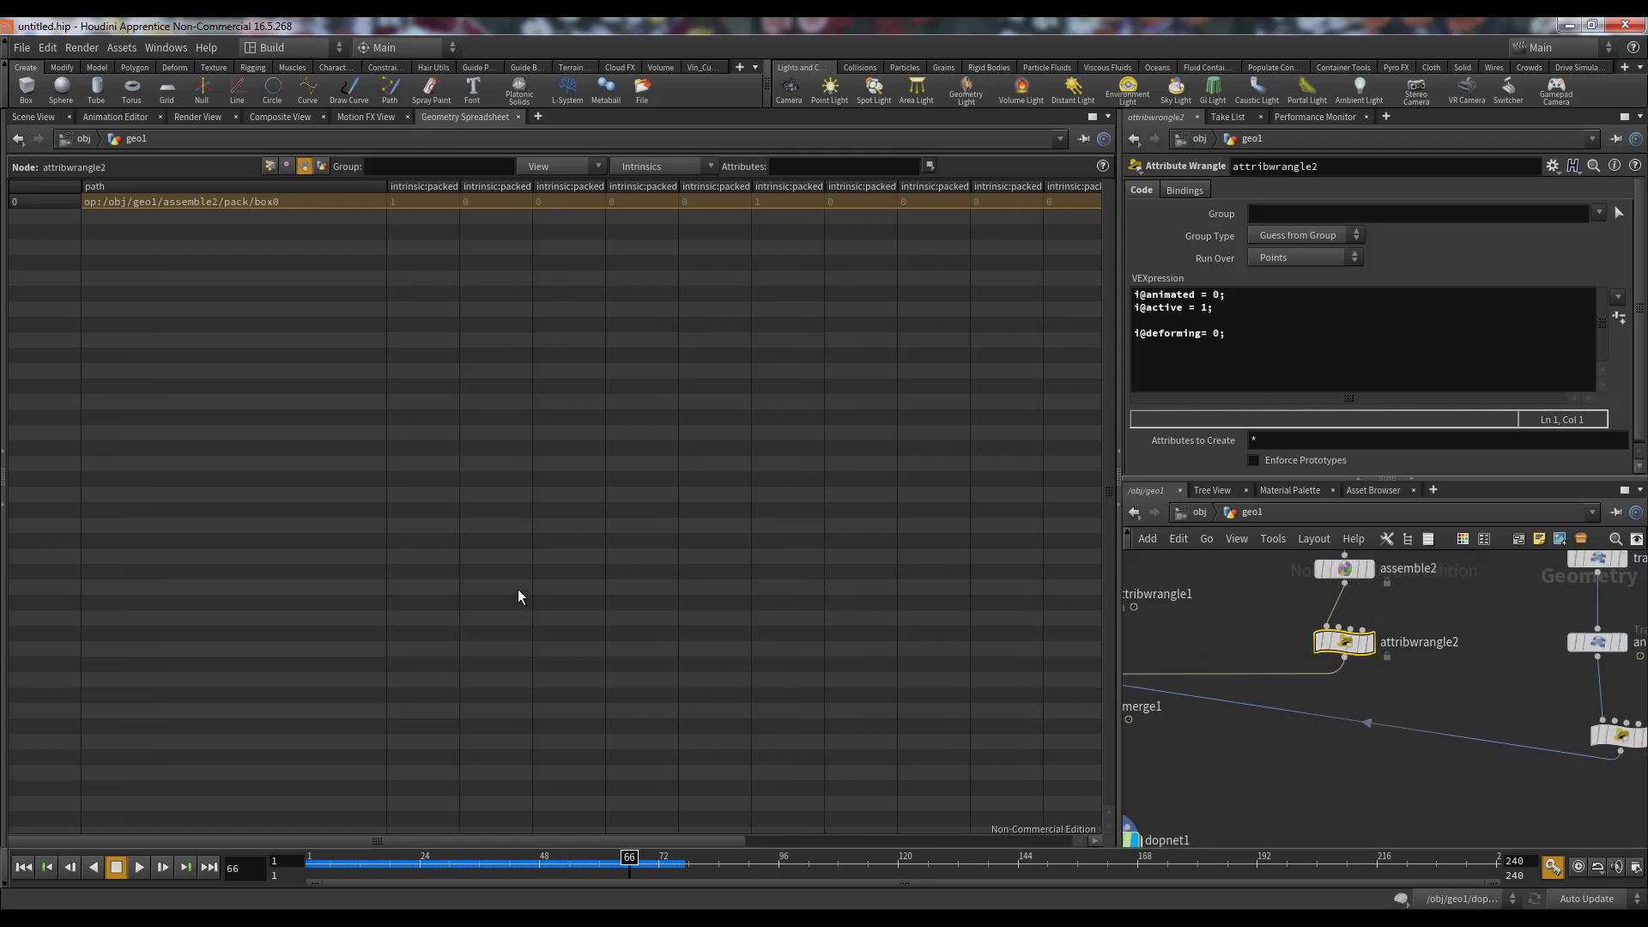
pyautogui.moveTo(250, 841)
pyautogui.mouseDown()
pyautogui.moveTo(694, 831)
pyautogui.moveTo(224, 827)
pyautogui.moveTo(649, 827)
pyautogui.moveTo(351, 863)
pyautogui.moveTo(540, 881)
pyautogui.moveTo(652, 868)
pyautogui.moveTo(609, 869)
pyautogui.mouseUp()
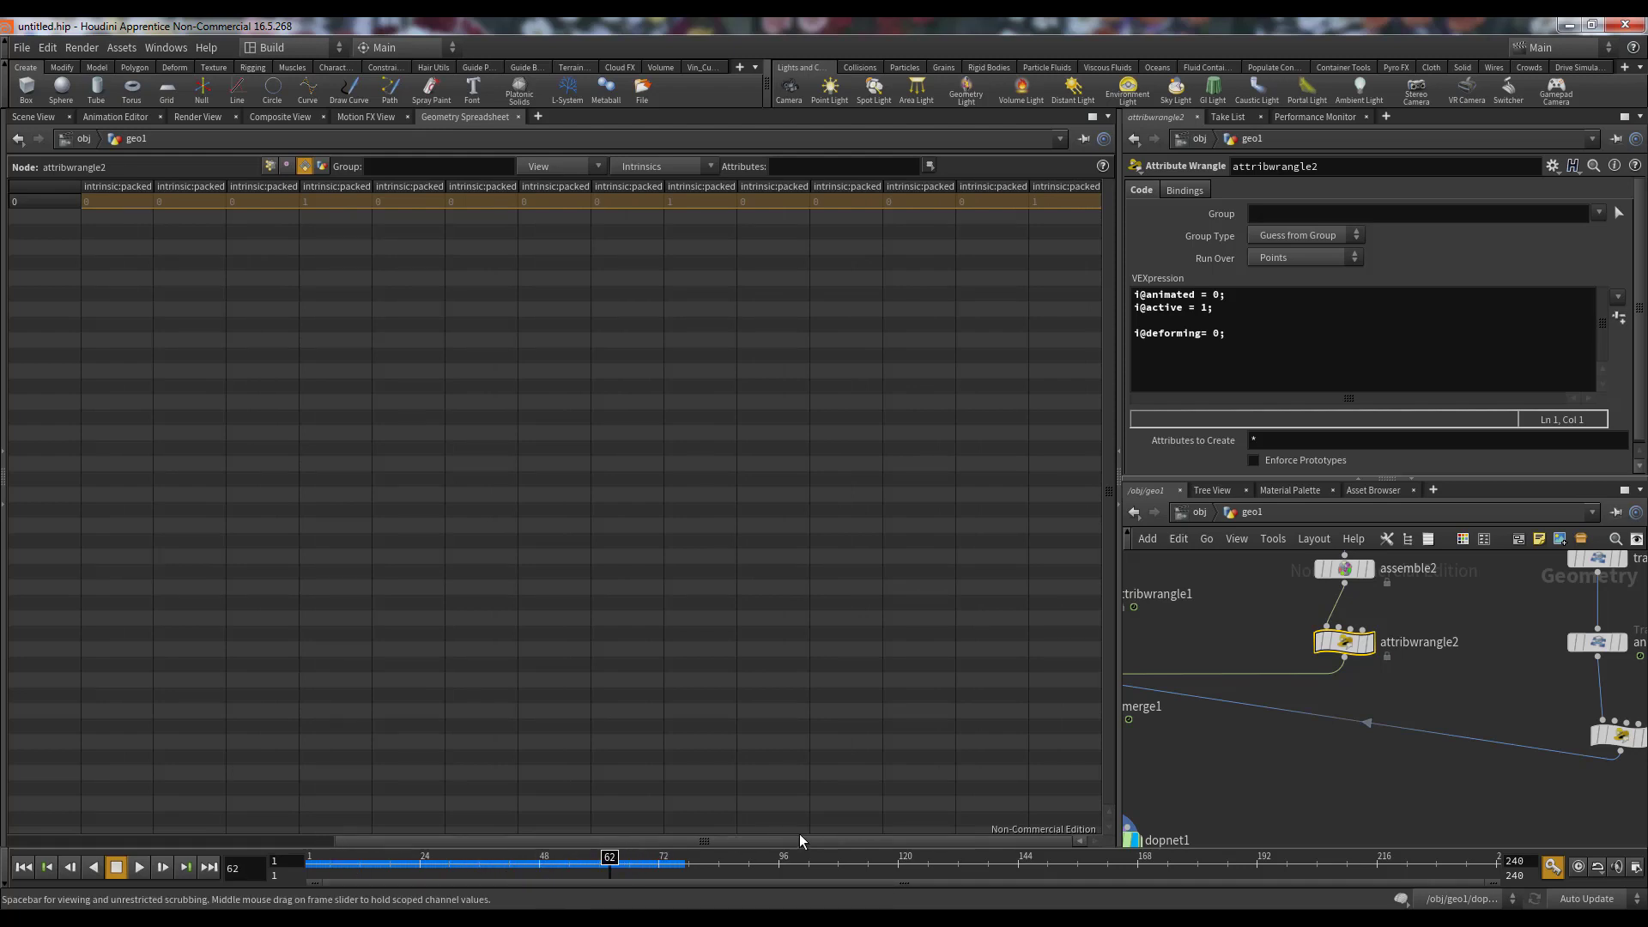
pyautogui.moveTo(801, 840)
pyautogui.mouseDown()
pyautogui.moveTo(280, 837)
pyautogui.moveTo(810, 831)
pyautogui.mouseUp()
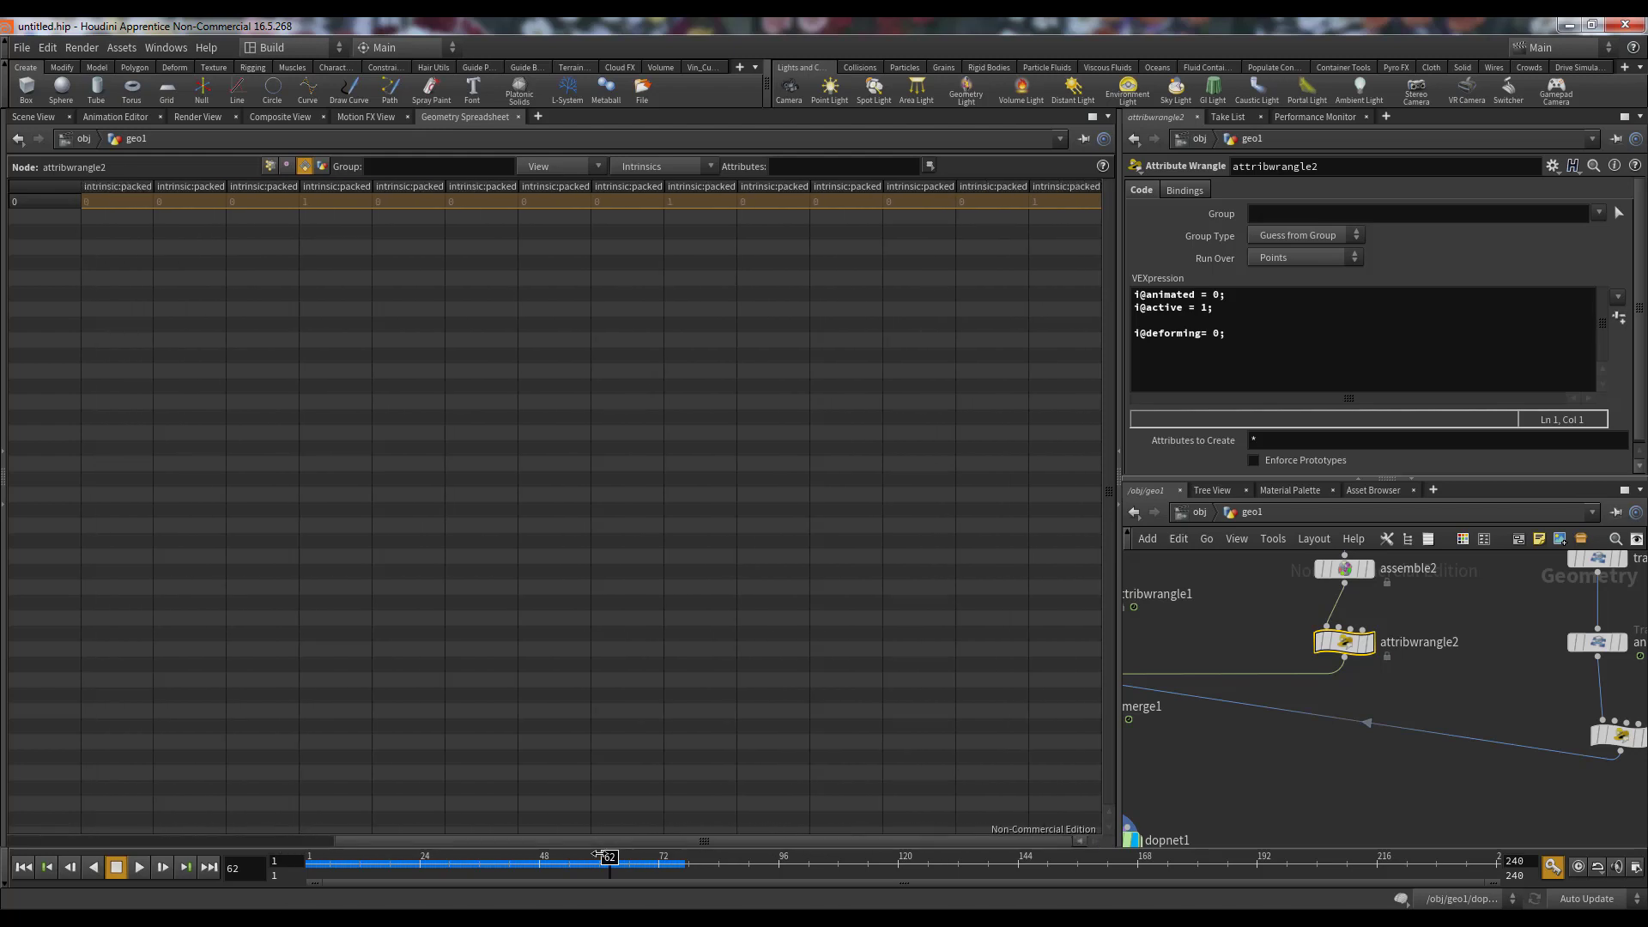
pyautogui.moveTo(601, 857)
pyautogui.mouseDown()
pyautogui.moveTo(467, 863)
pyautogui.moveTo(609, 867)
pyautogui.mouseUp()
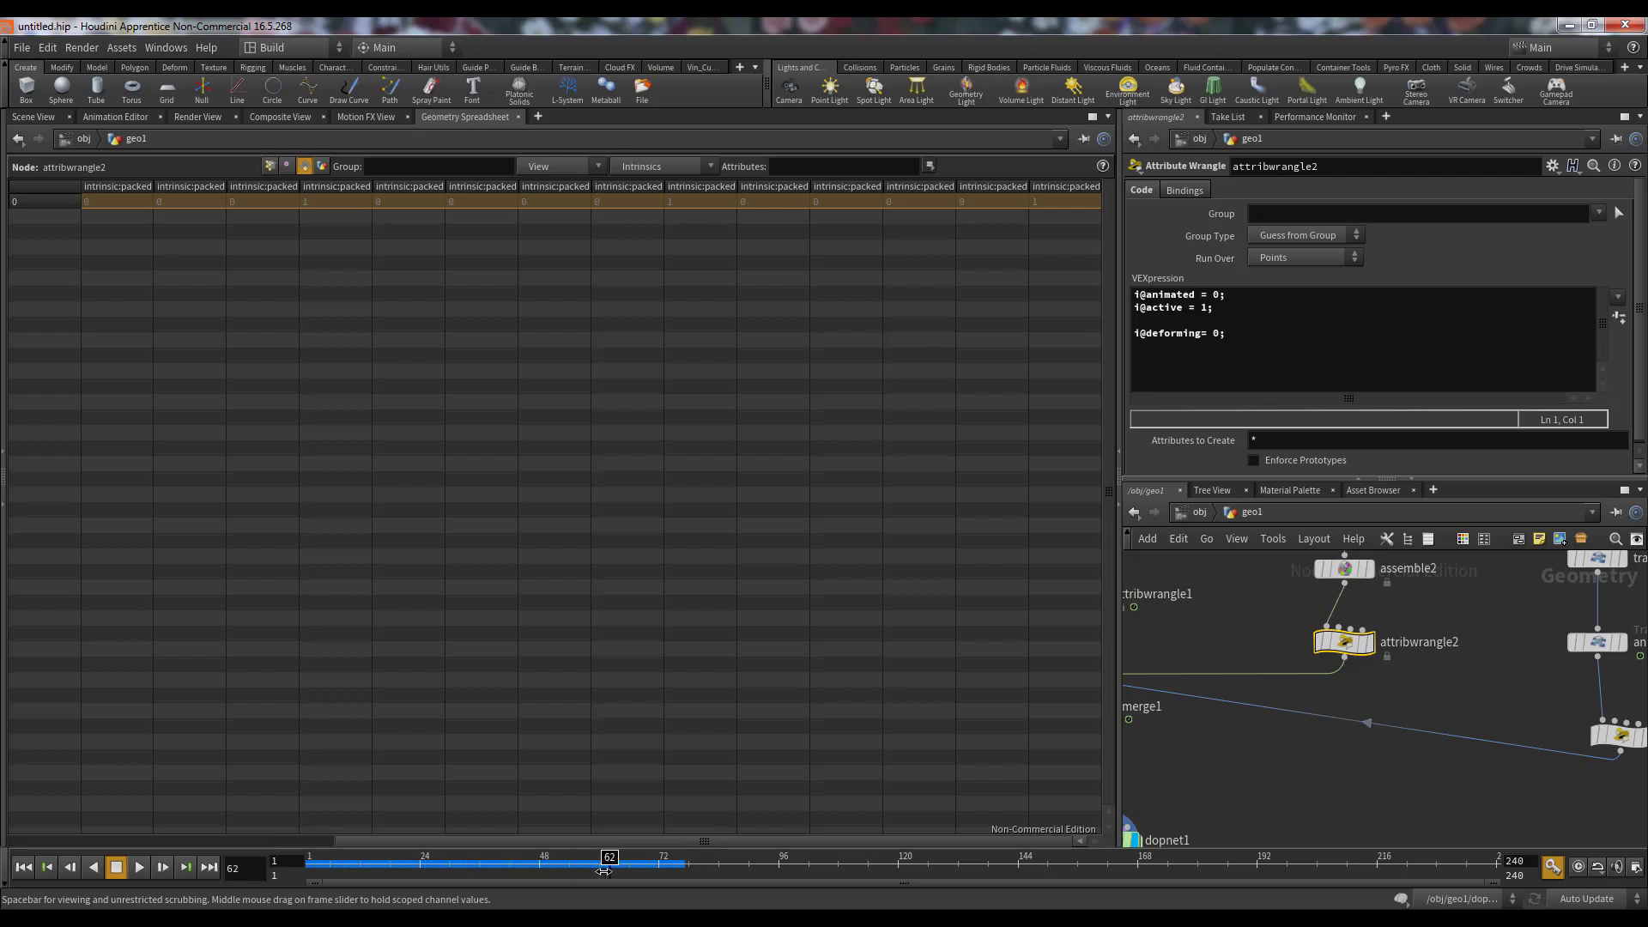
pyautogui.moveTo(750, 843); pyautogui.dragTo(869, 840)
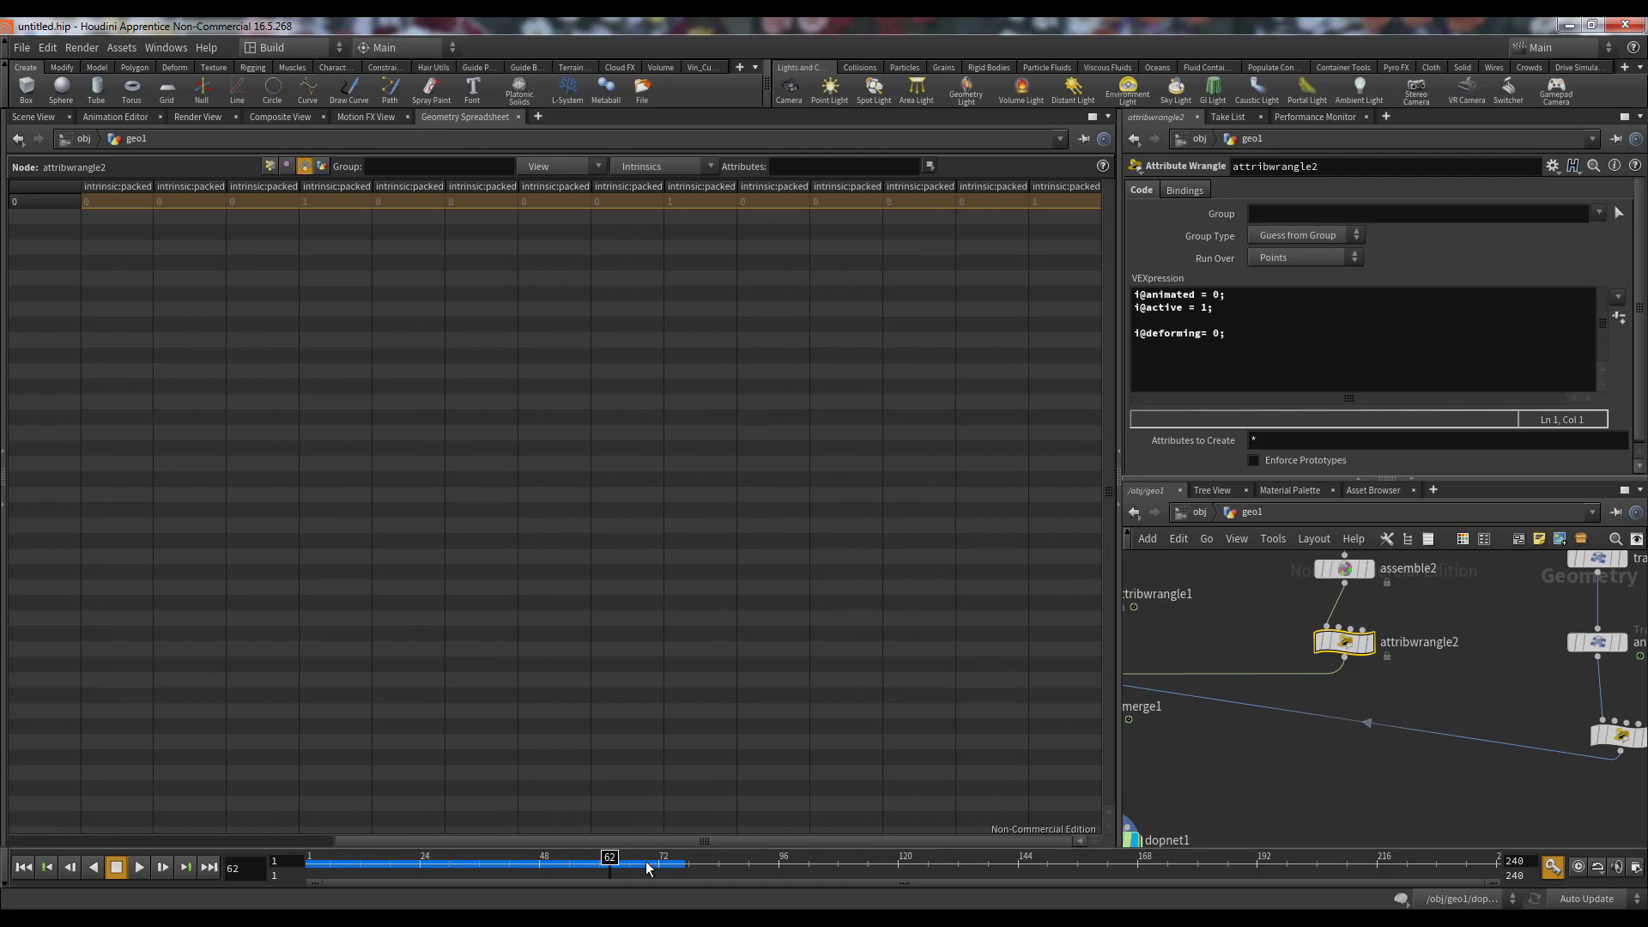
pyautogui.moveTo(605, 866)
pyautogui.mouseDown()
pyautogui.moveTo(394, 858)
pyautogui.moveTo(505, 858)
pyautogui.mouseUp()
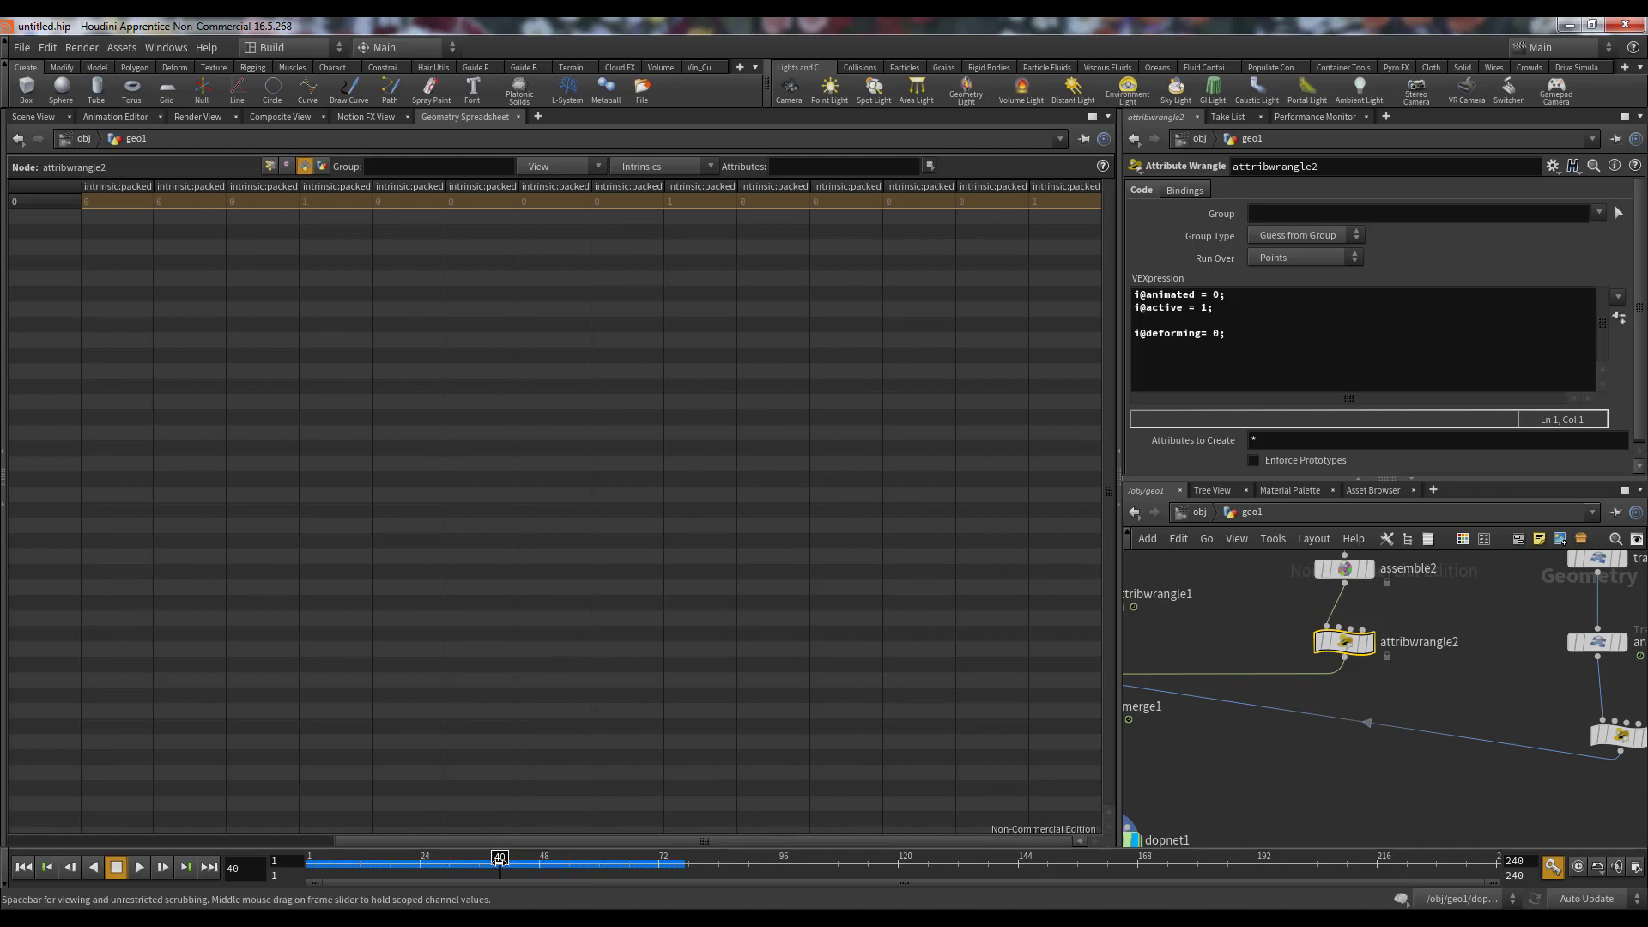
pyautogui.moveTo(696, 841); pyautogui.dragTo(774, 836)
# Select attribwrangle3 and scrub the timeline to compare its piece values across frames
pyautogui.scroll(-3, 1357, 753)
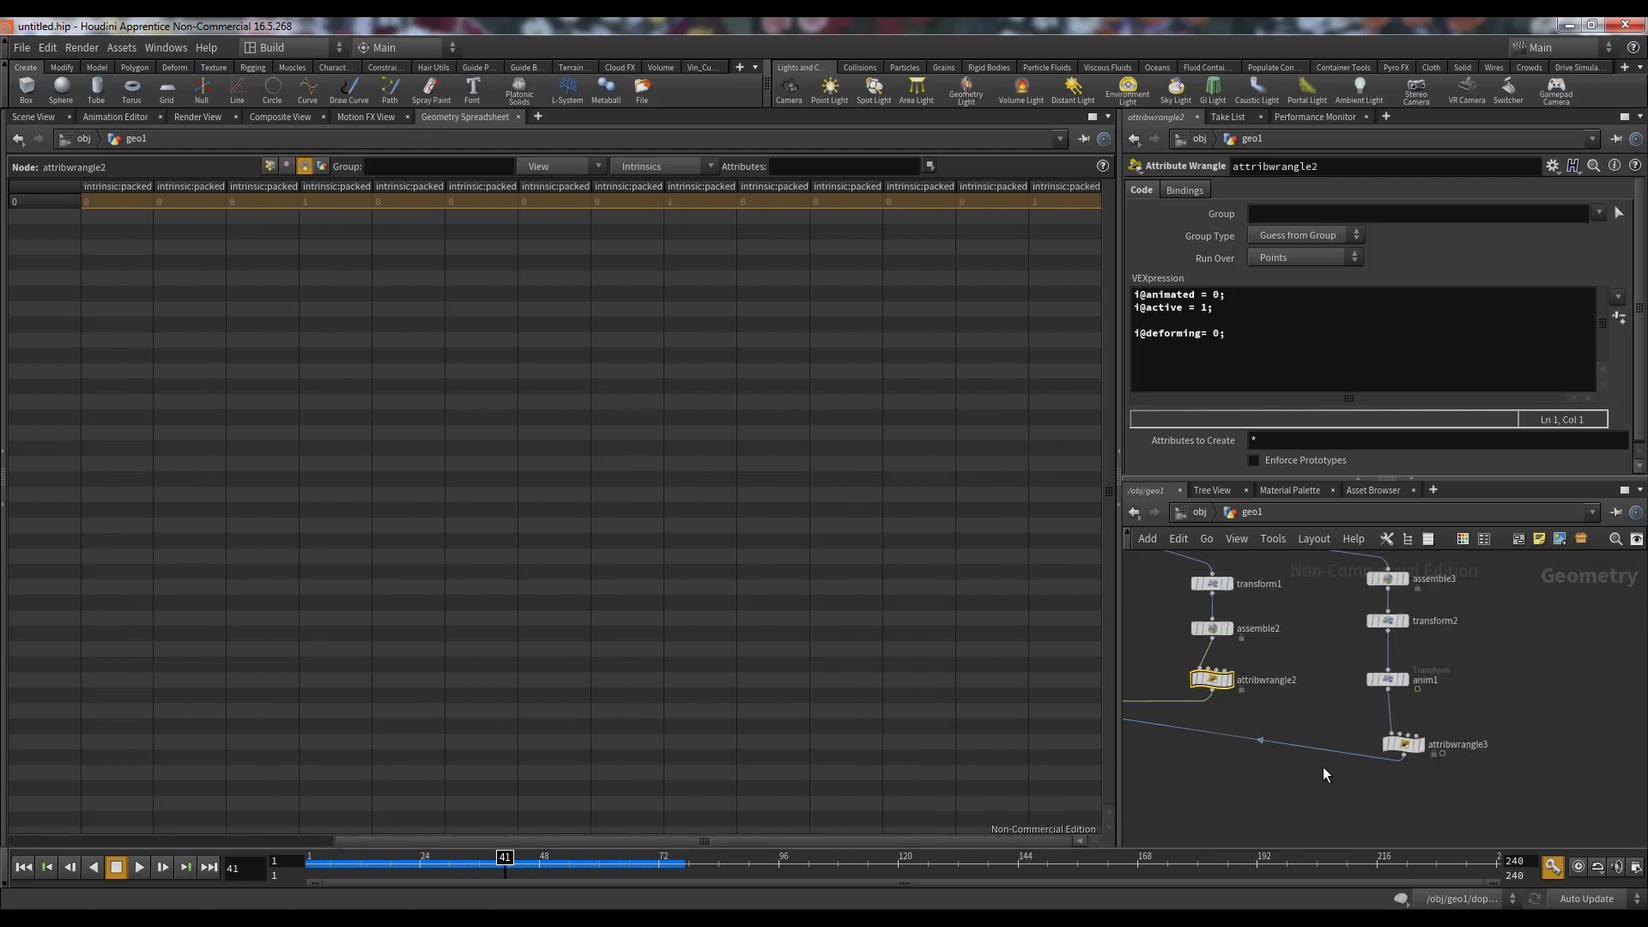
pyautogui.moveTo(1321, 765); pyautogui.dragTo(1280, 730, button='middle')
pyautogui.moveTo(1301, 704); pyautogui.dragTo(1537, 755)
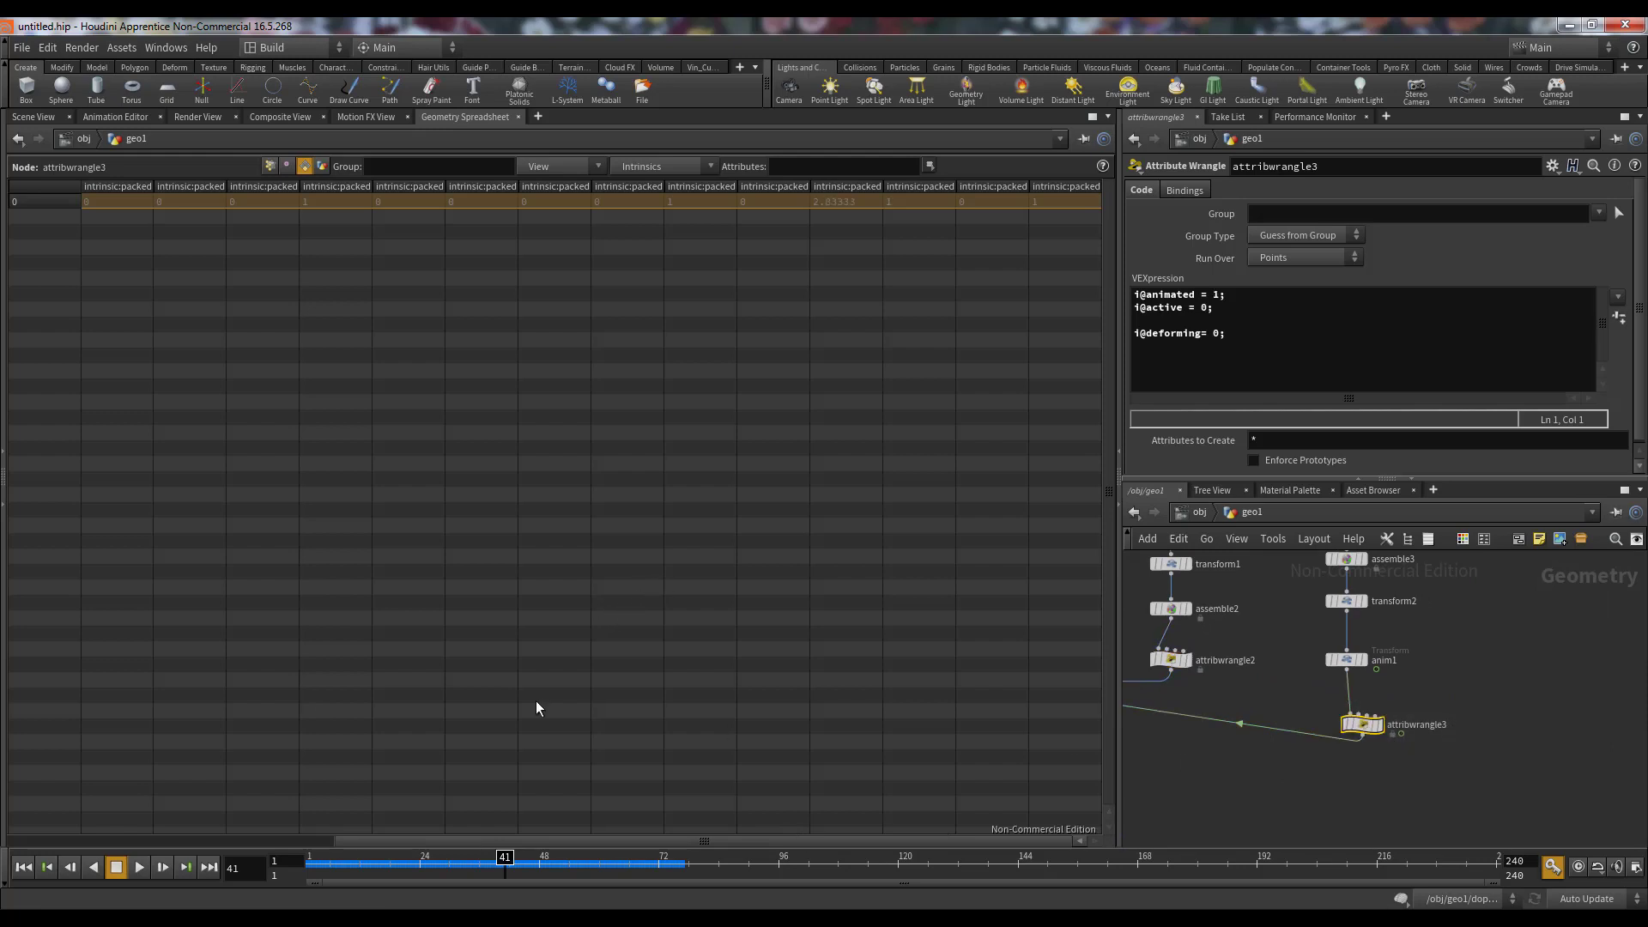
pyautogui.moveTo(548, 839)
pyautogui.mouseDown()
pyautogui.moveTo(404, 836)
pyautogui.moveTo(553, 834)
pyautogui.mouseUp()
pyautogui.moveTo(505, 865)
pyautogui.mouseDown()
pyautogui.moveTo(399, 866)
pyautogui.moveTo(655, 866)
pyautogui.moveTo(427, 866)
pyautogui.moveTo(625, 868)
pyautogui.moveTo(461, 869)
pyautogui.mouseUp()
pyautogui.moveTo(460, 860)
pyautogui.mouseDown()
pyautogui.moveTo(579, 859)
pyautogui.moveTo(470, 858)
pyautogui.mouseUp()
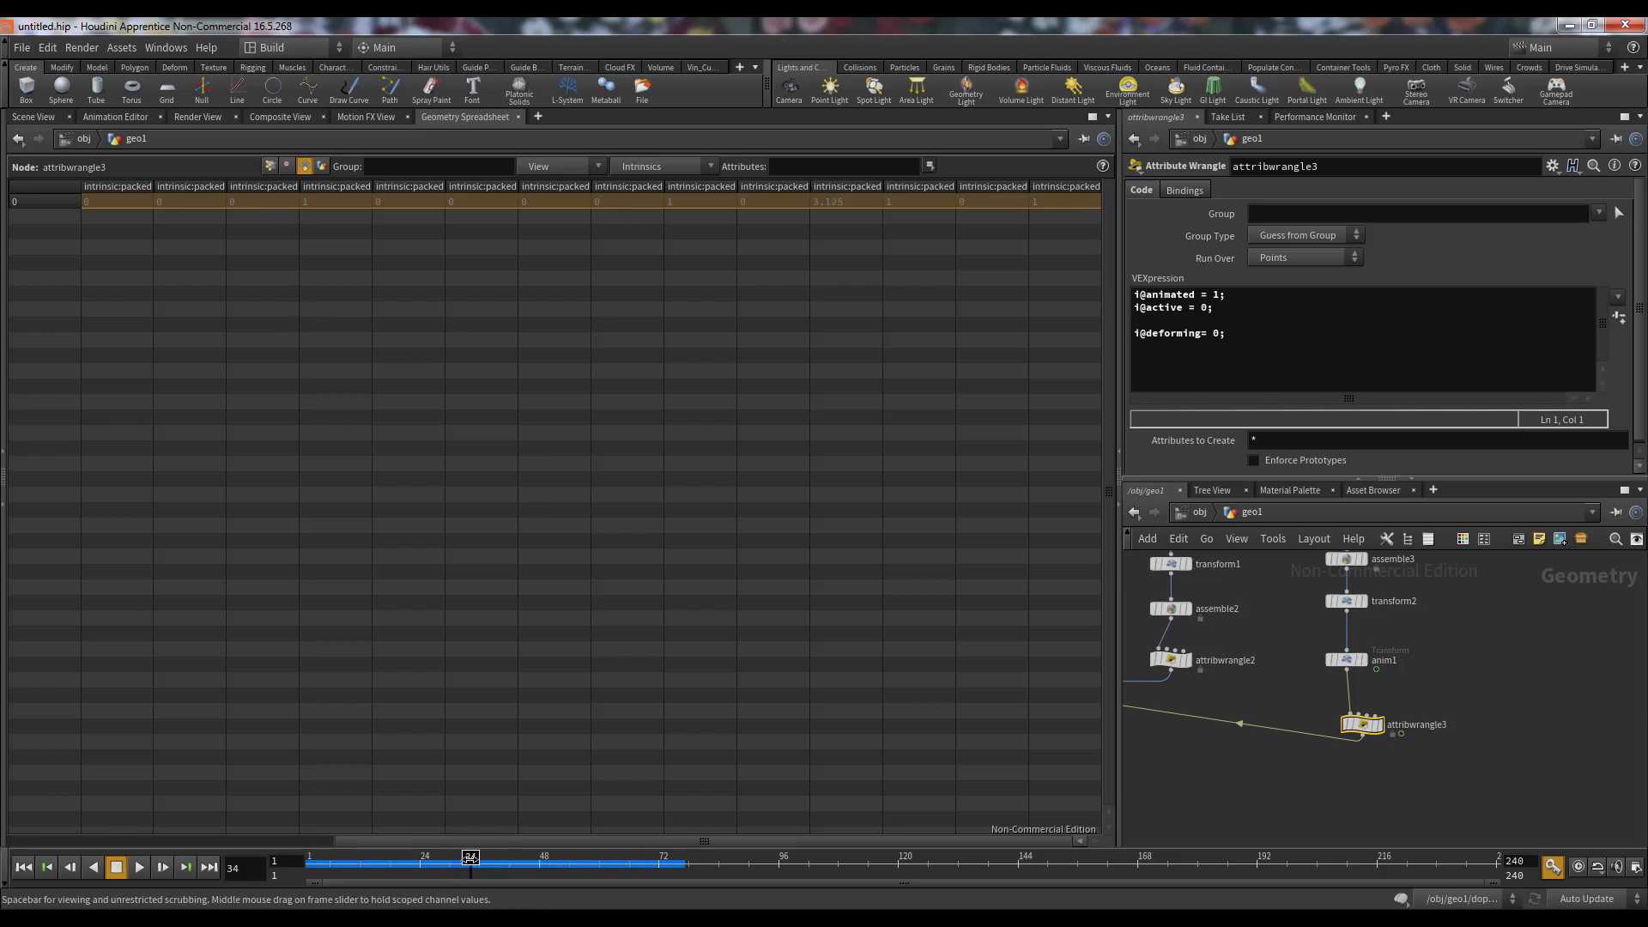
# Review attribwrangle1 and attribwrangle2, reselect attribwrangle3, and return to the Scene View
pyautogui.press('h')
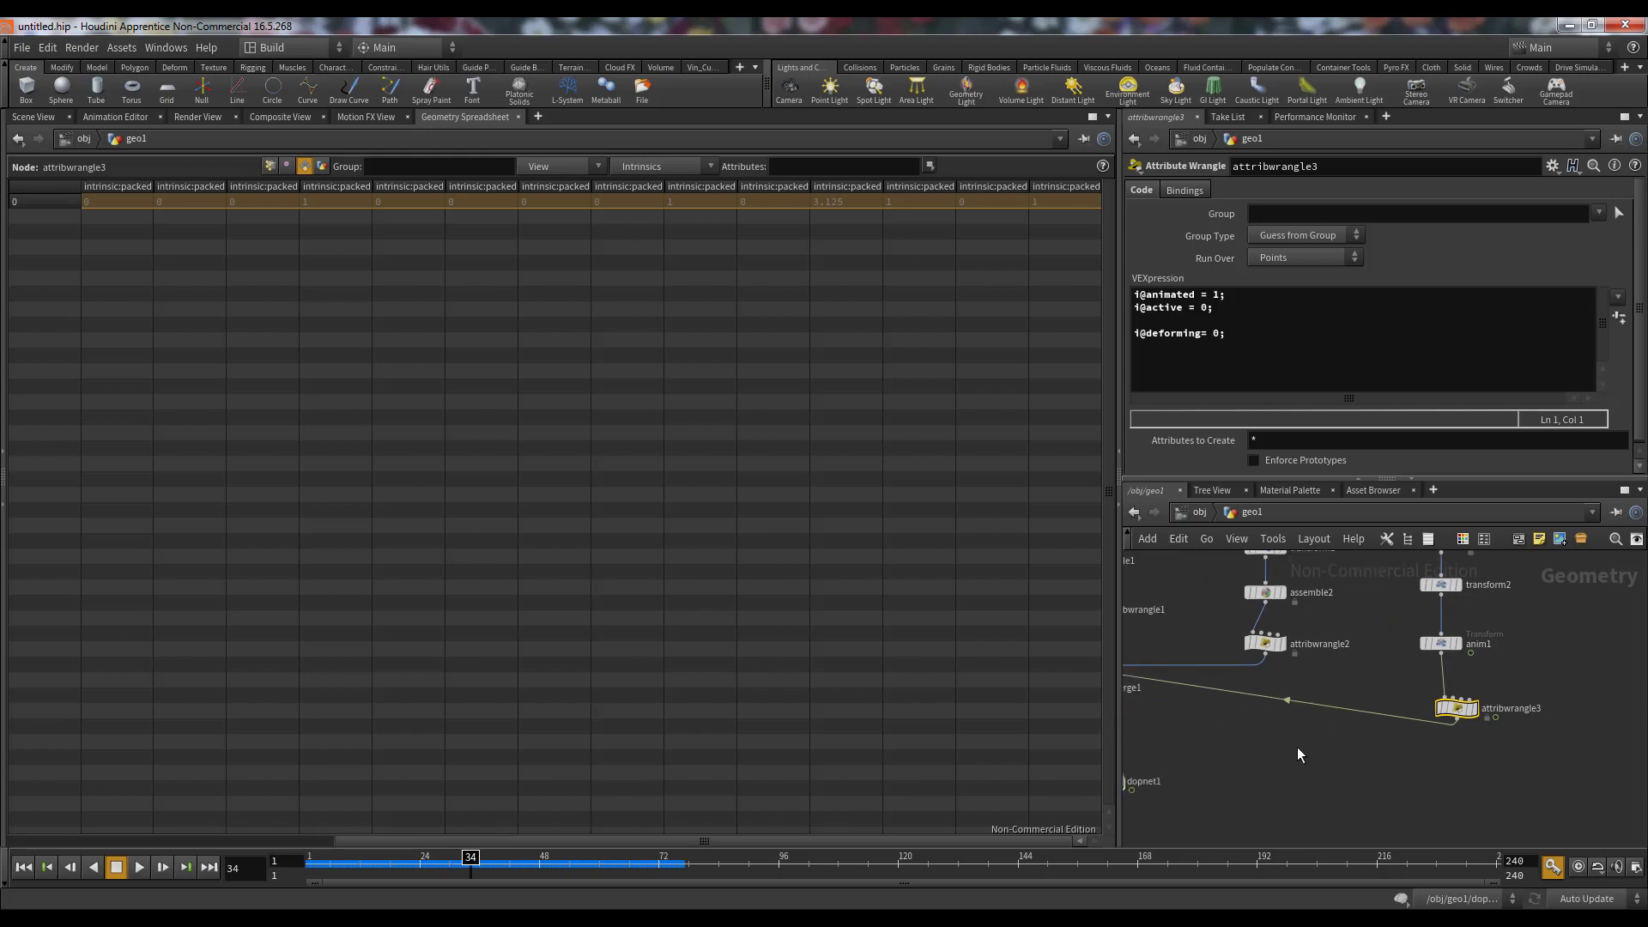
pyautogui.click(1234, 636)
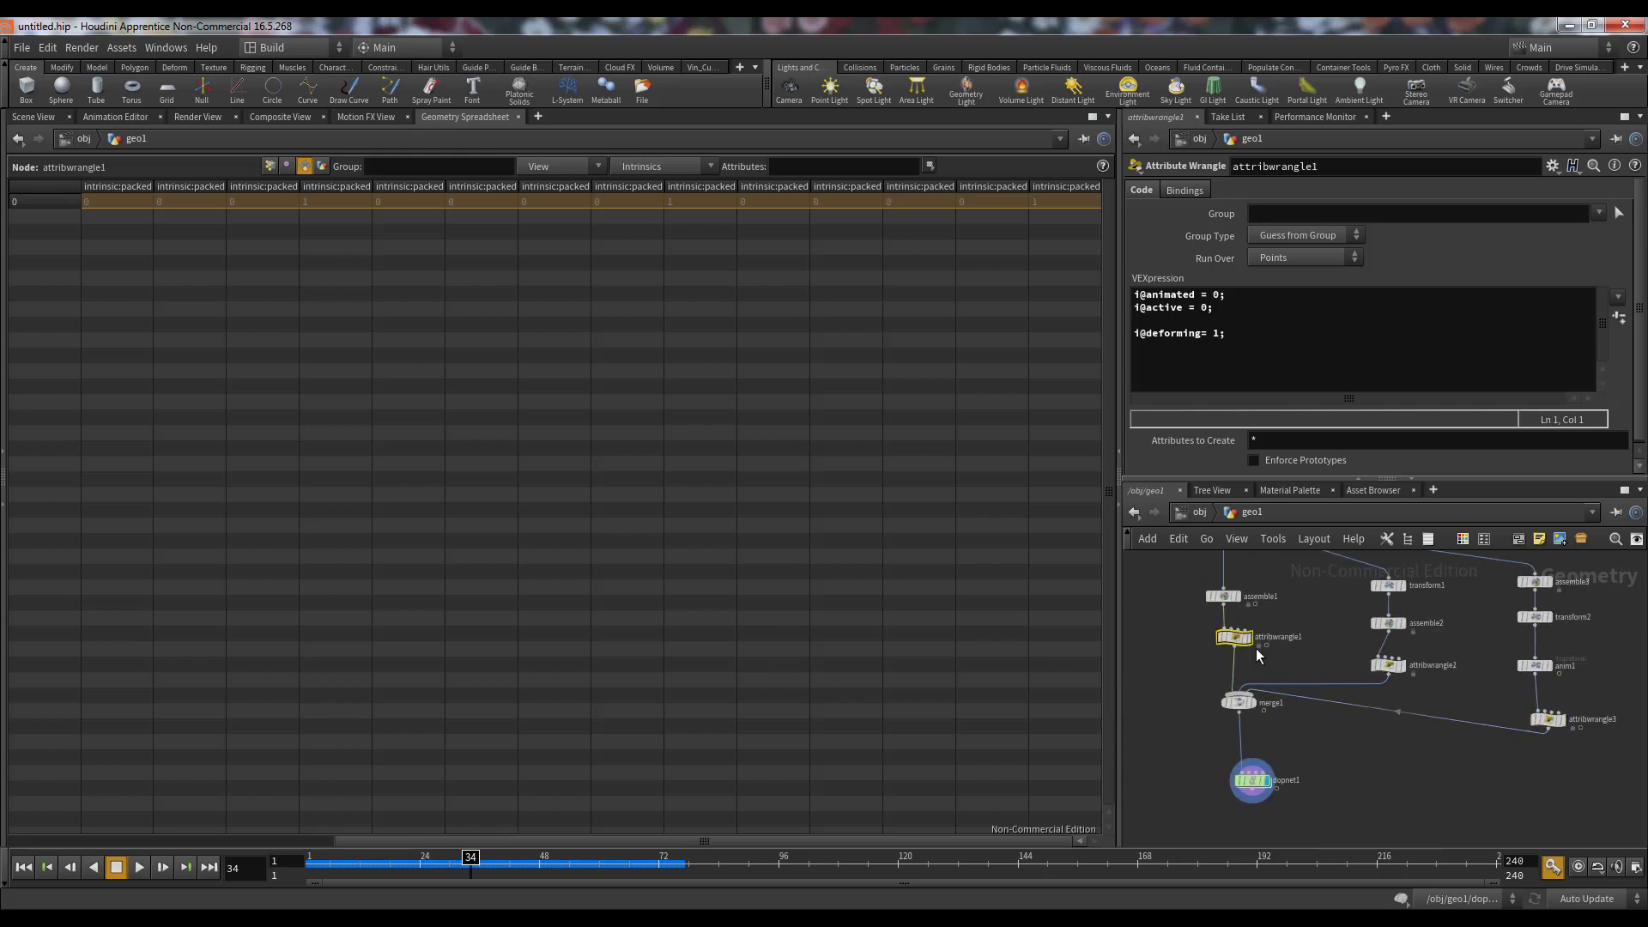
pyautogui.click(1388, 664)
pyautogui.moveTo(1474, 693); pyautogui.dragTo(1609, 774)
pyautogui.press('h')
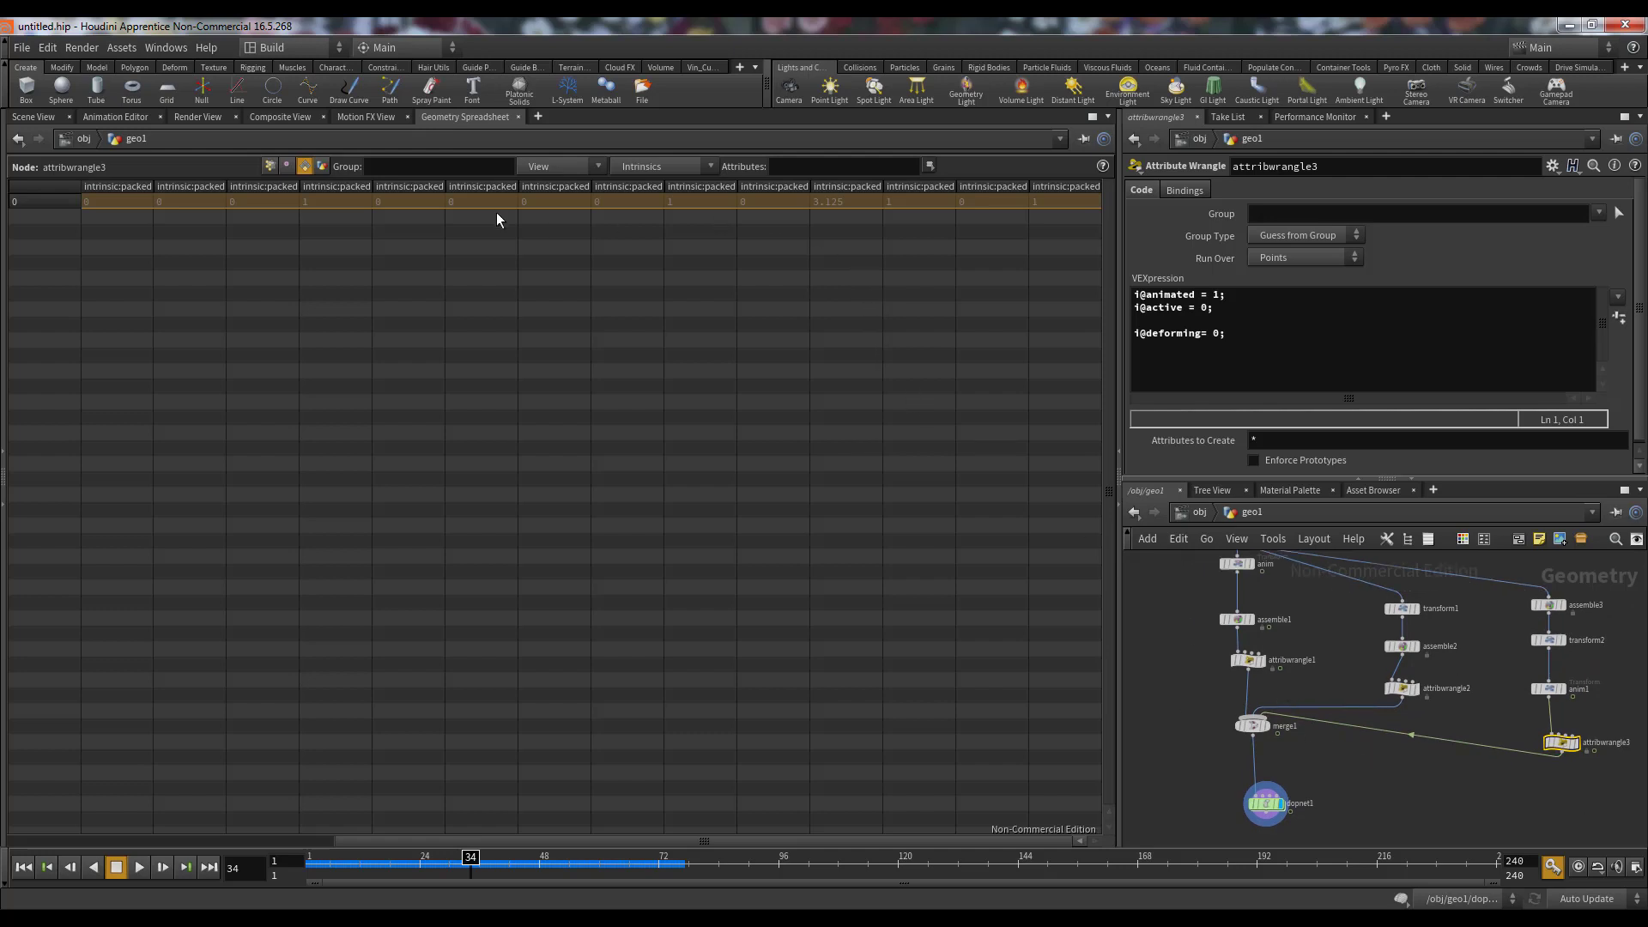
pyautogui.click(33, 117)
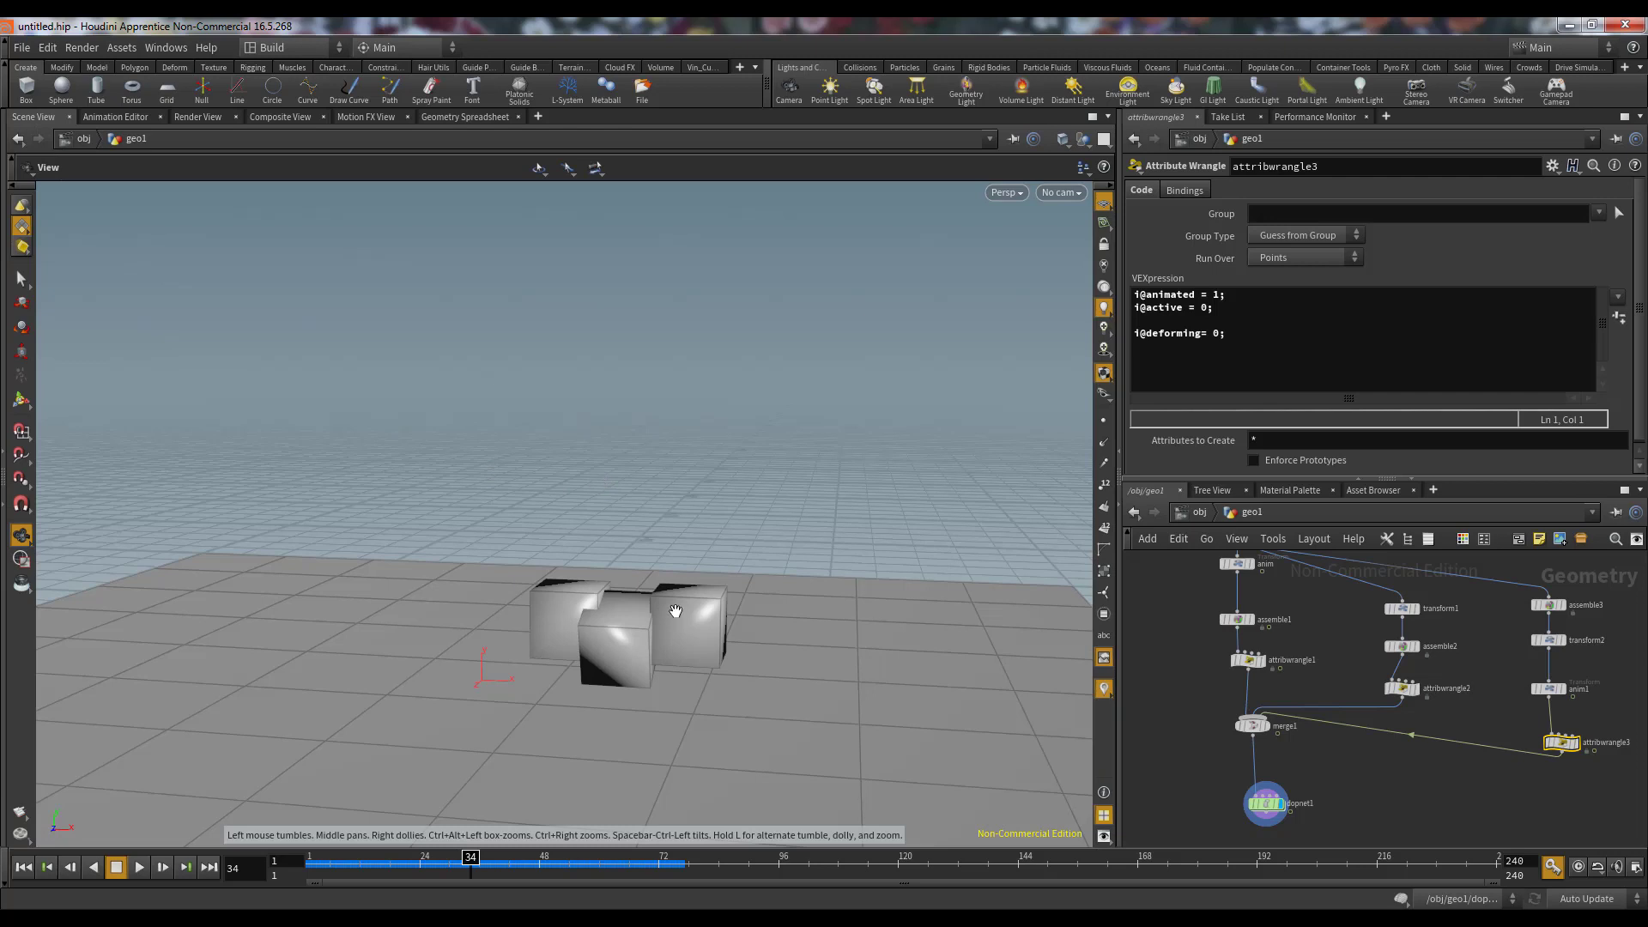
# Connect attribwrangle1 directly into dopnet1, pulling merge1 out of the wire
pyautogui.moveTo(675, 610); pyautogui.dragTo(704, 638)
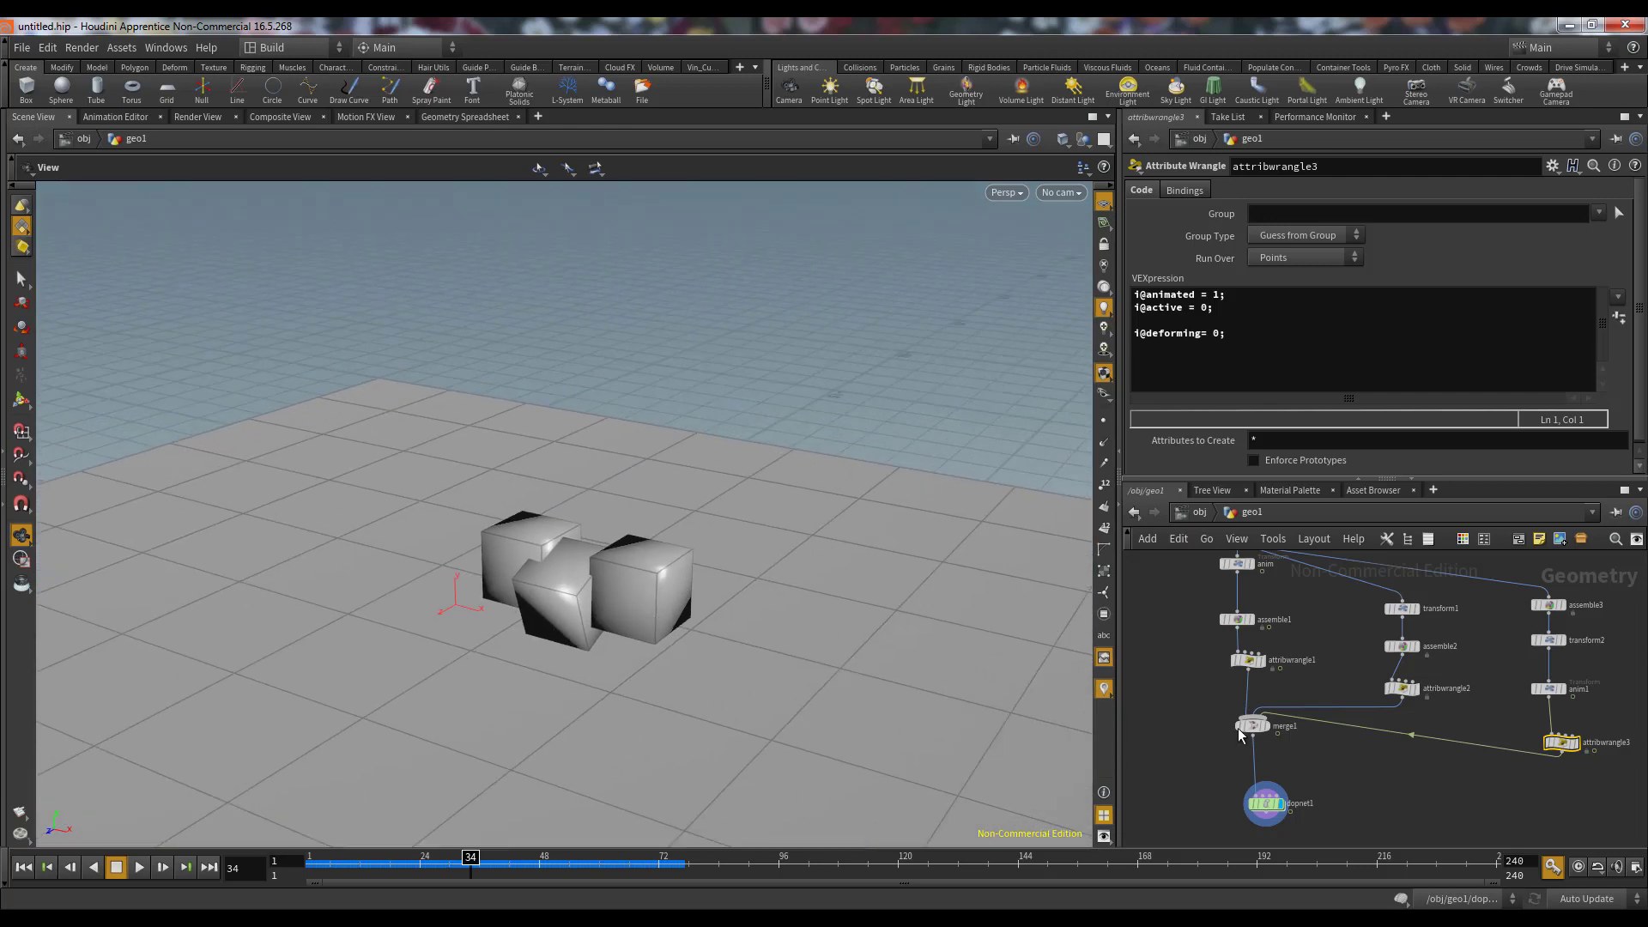
pyautogui.moveTo(1311, 708); pyautogui.dragTo(1213, 680)
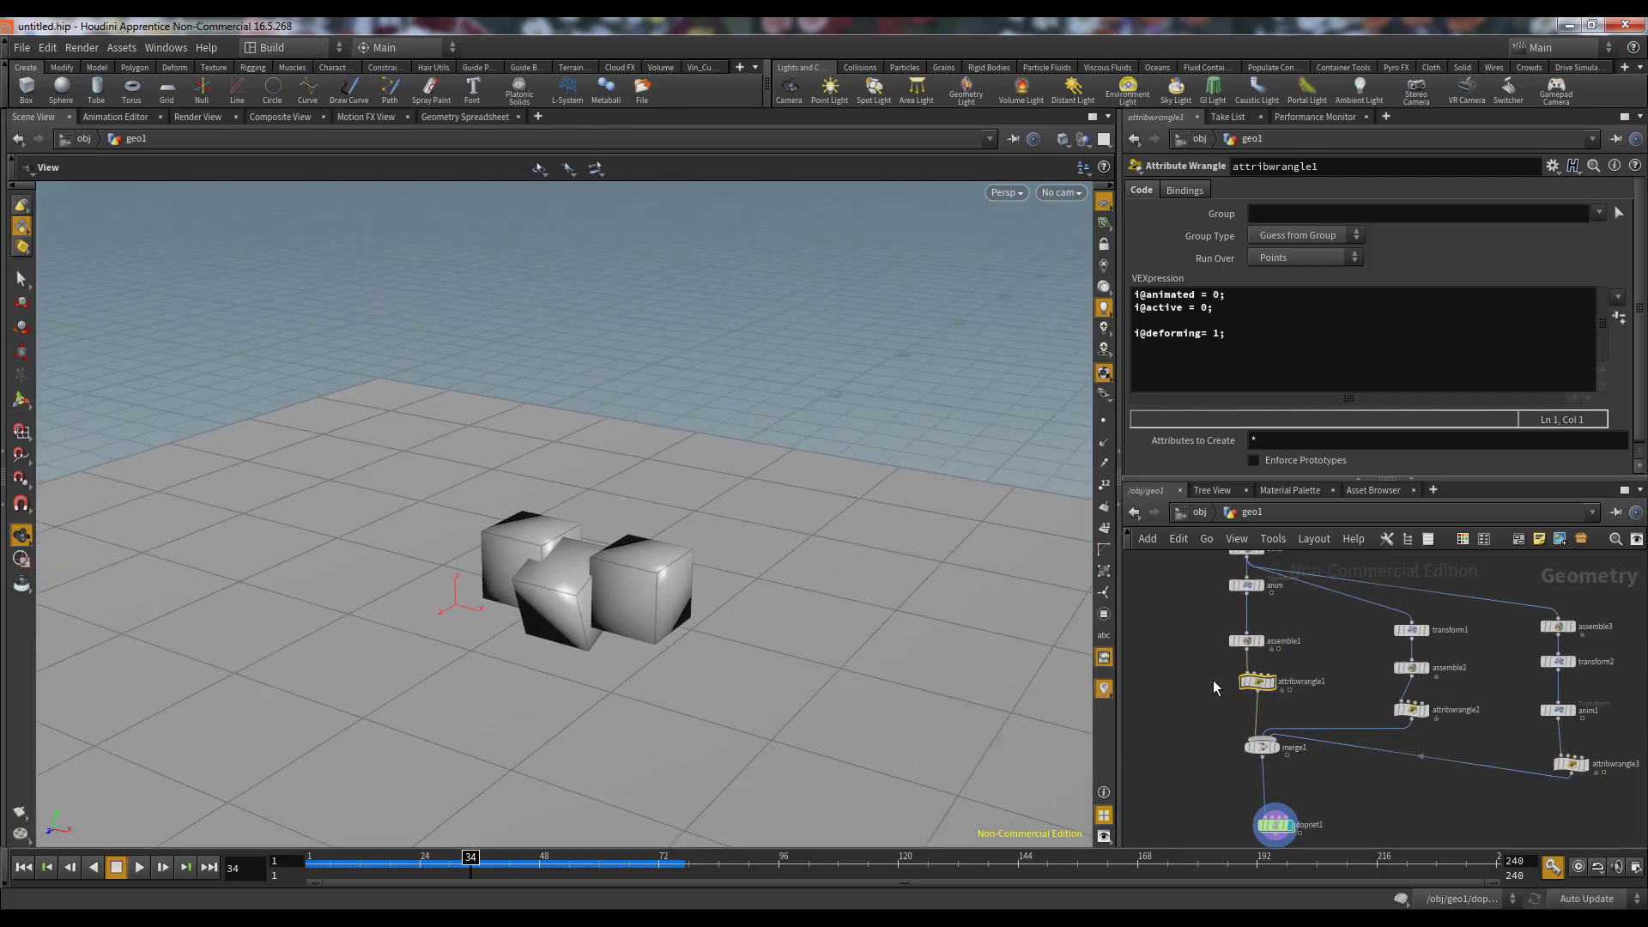
pyautogui.hotkey('ctrl', 'Up')
pyautogui.click(1280, 801)
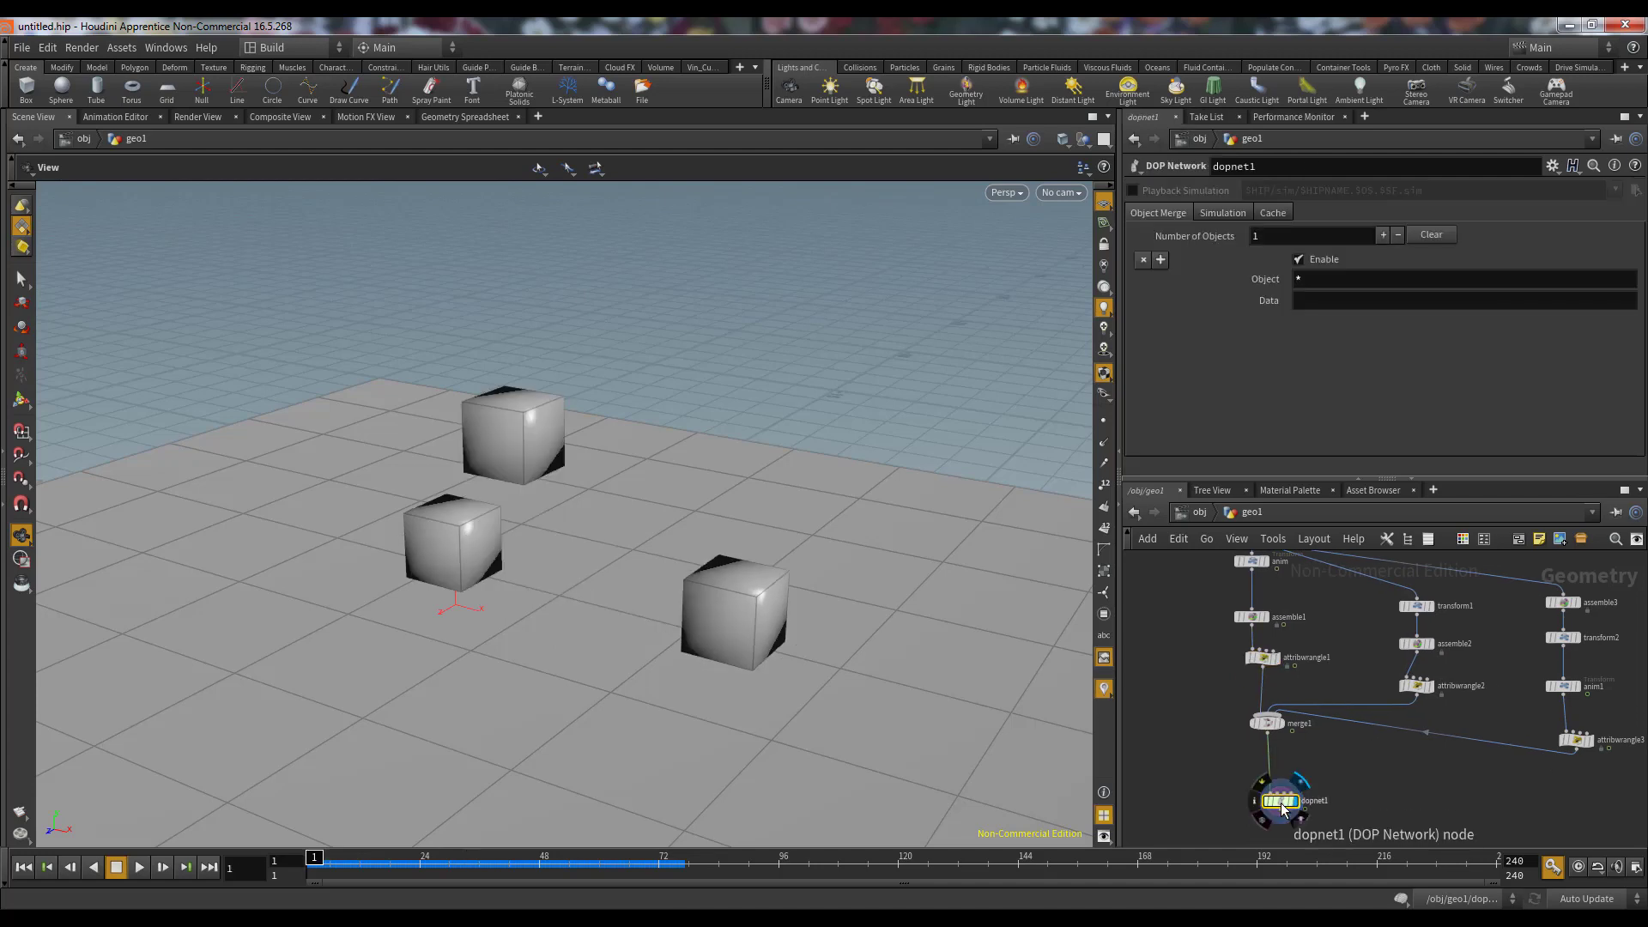
pyautogui.moveTo(1265, 724); pyautogui.dragTo(1433, 736)
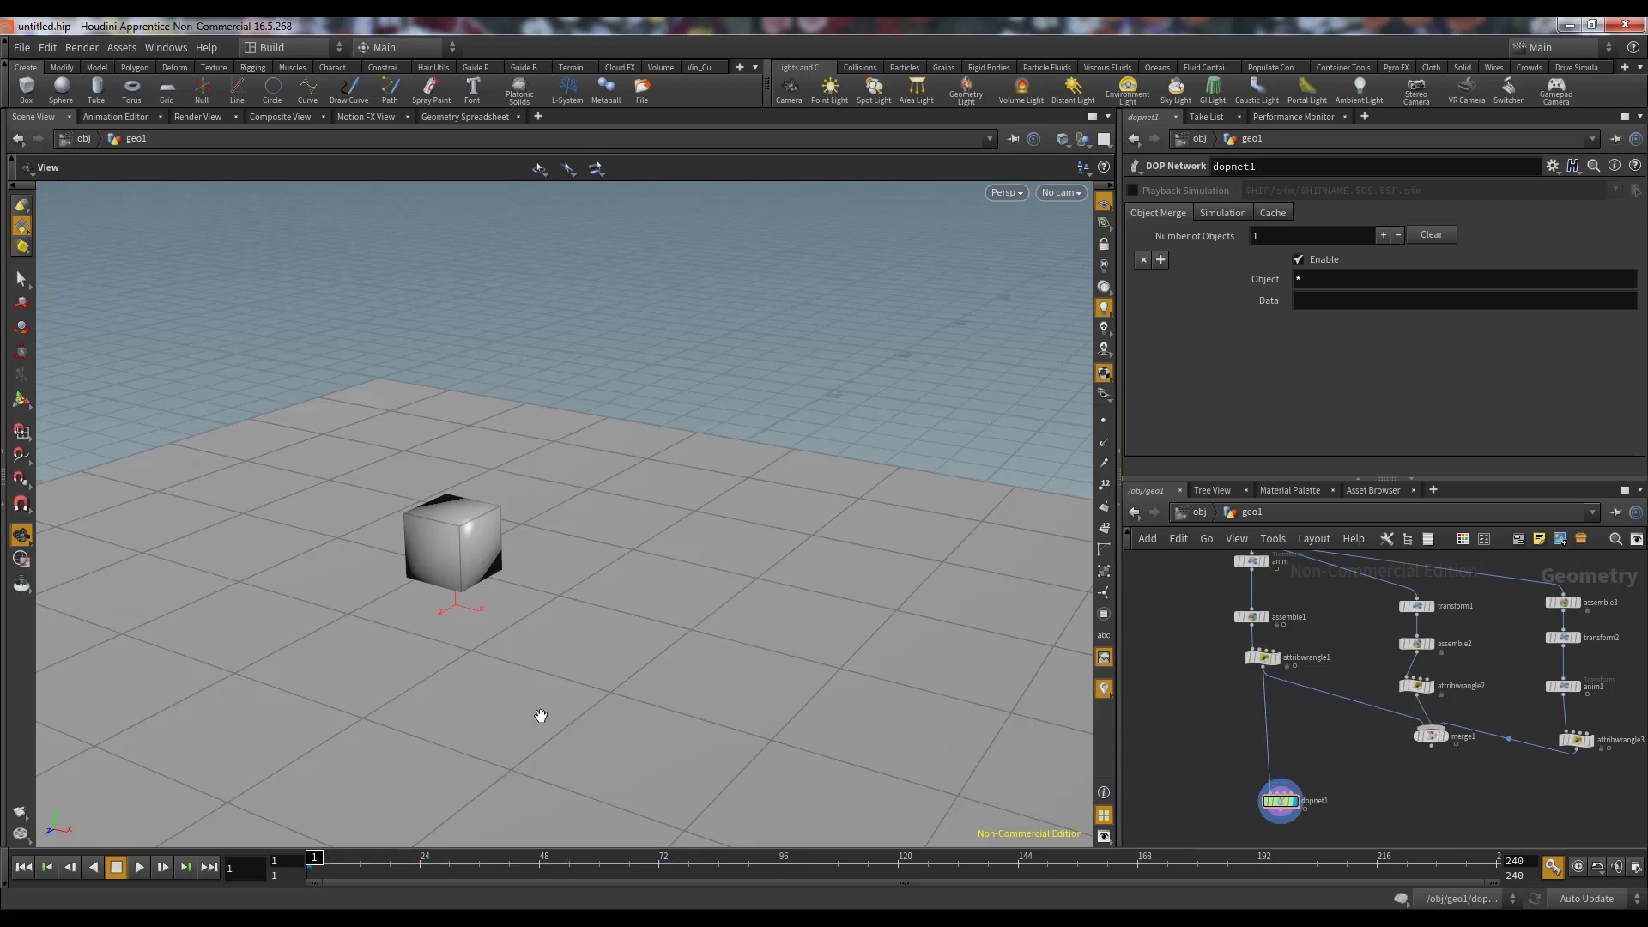
# Play the simulation from frame 1 to watch the single cube slide sideways
pyautogui.press('Up')
pyautogui.moveTo(618, 637); pyautogui.dragTo(706, 606)
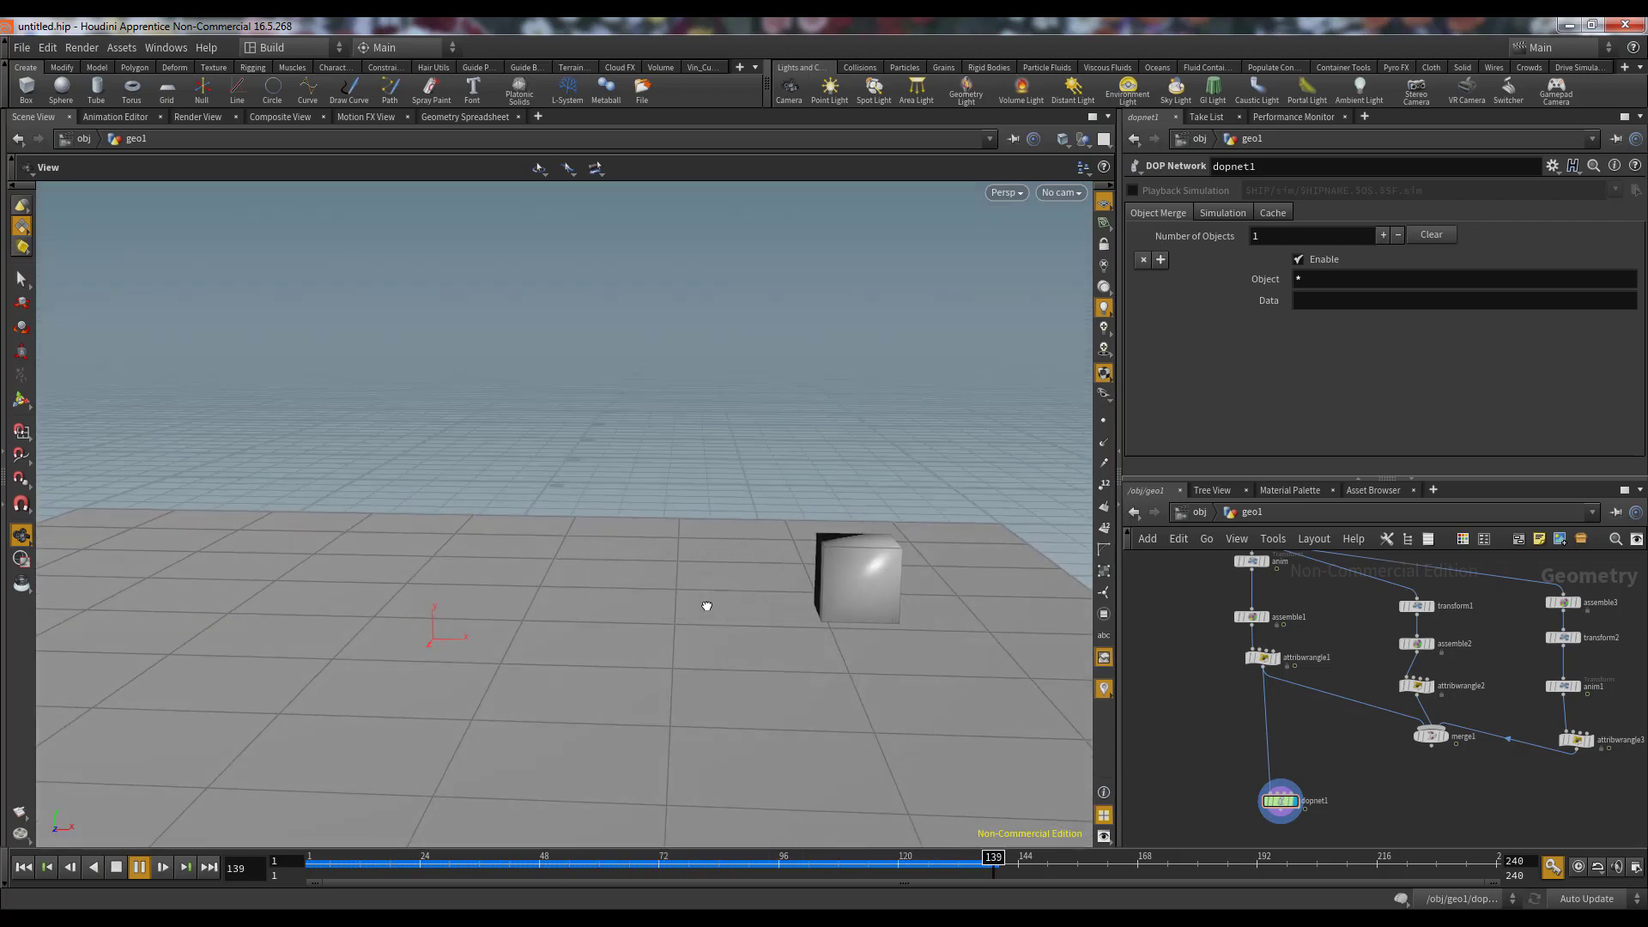
pyautogui.hotkey('ctrl', 'Up')
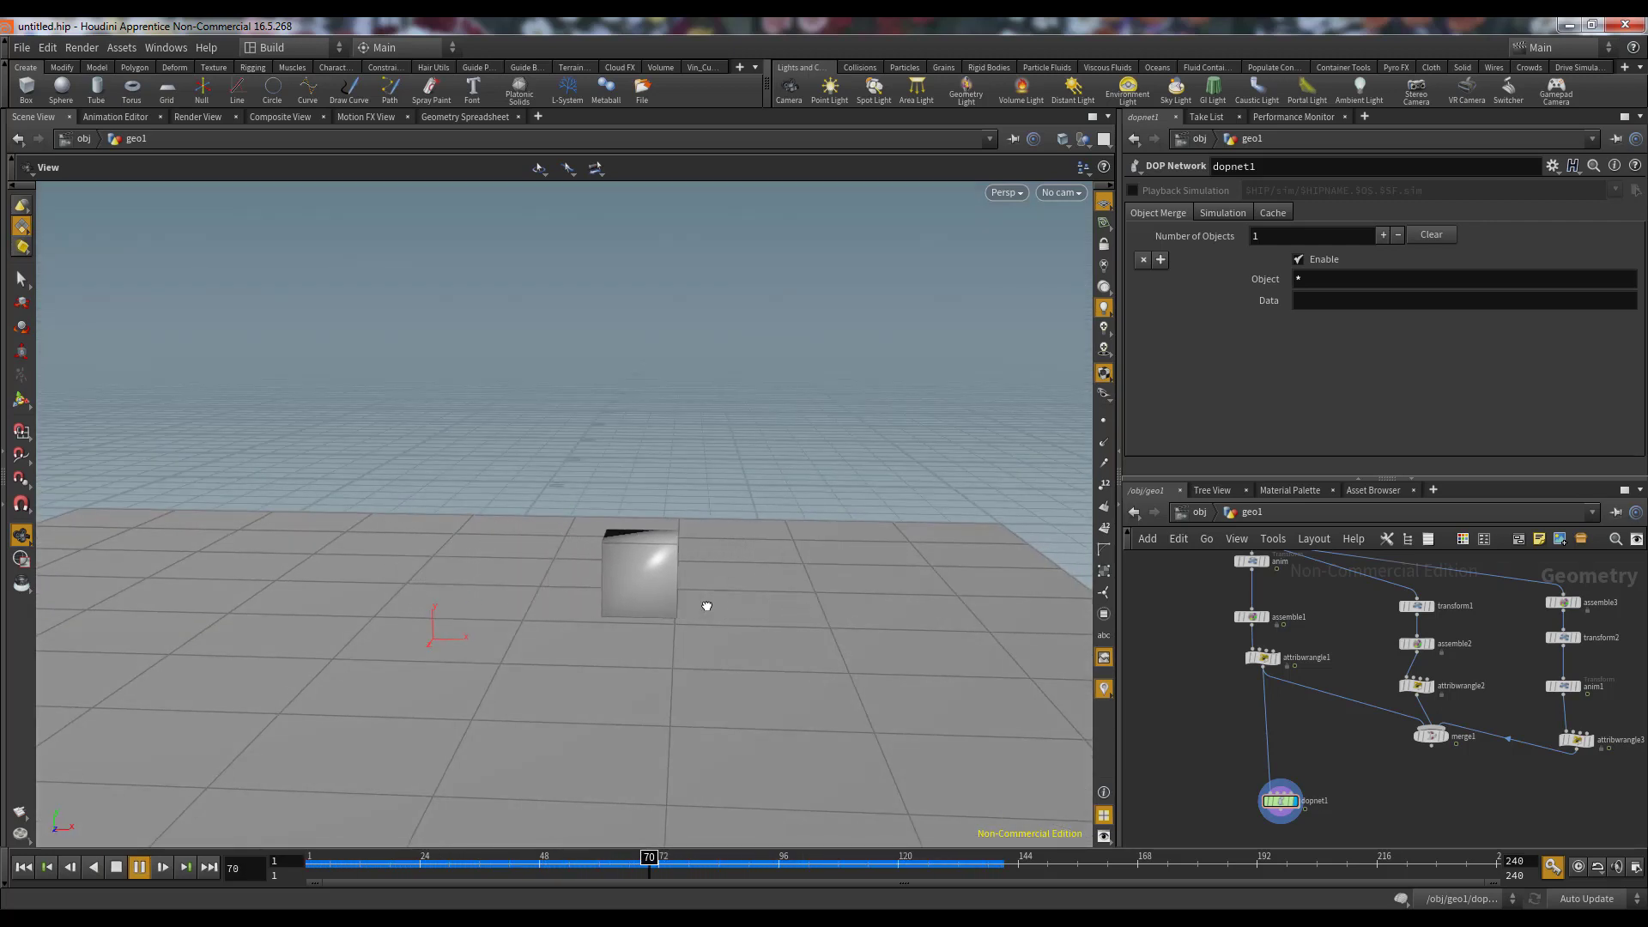
pyautogui.press('Up')
pyautogui.hotkey('ctrl', 'Up')
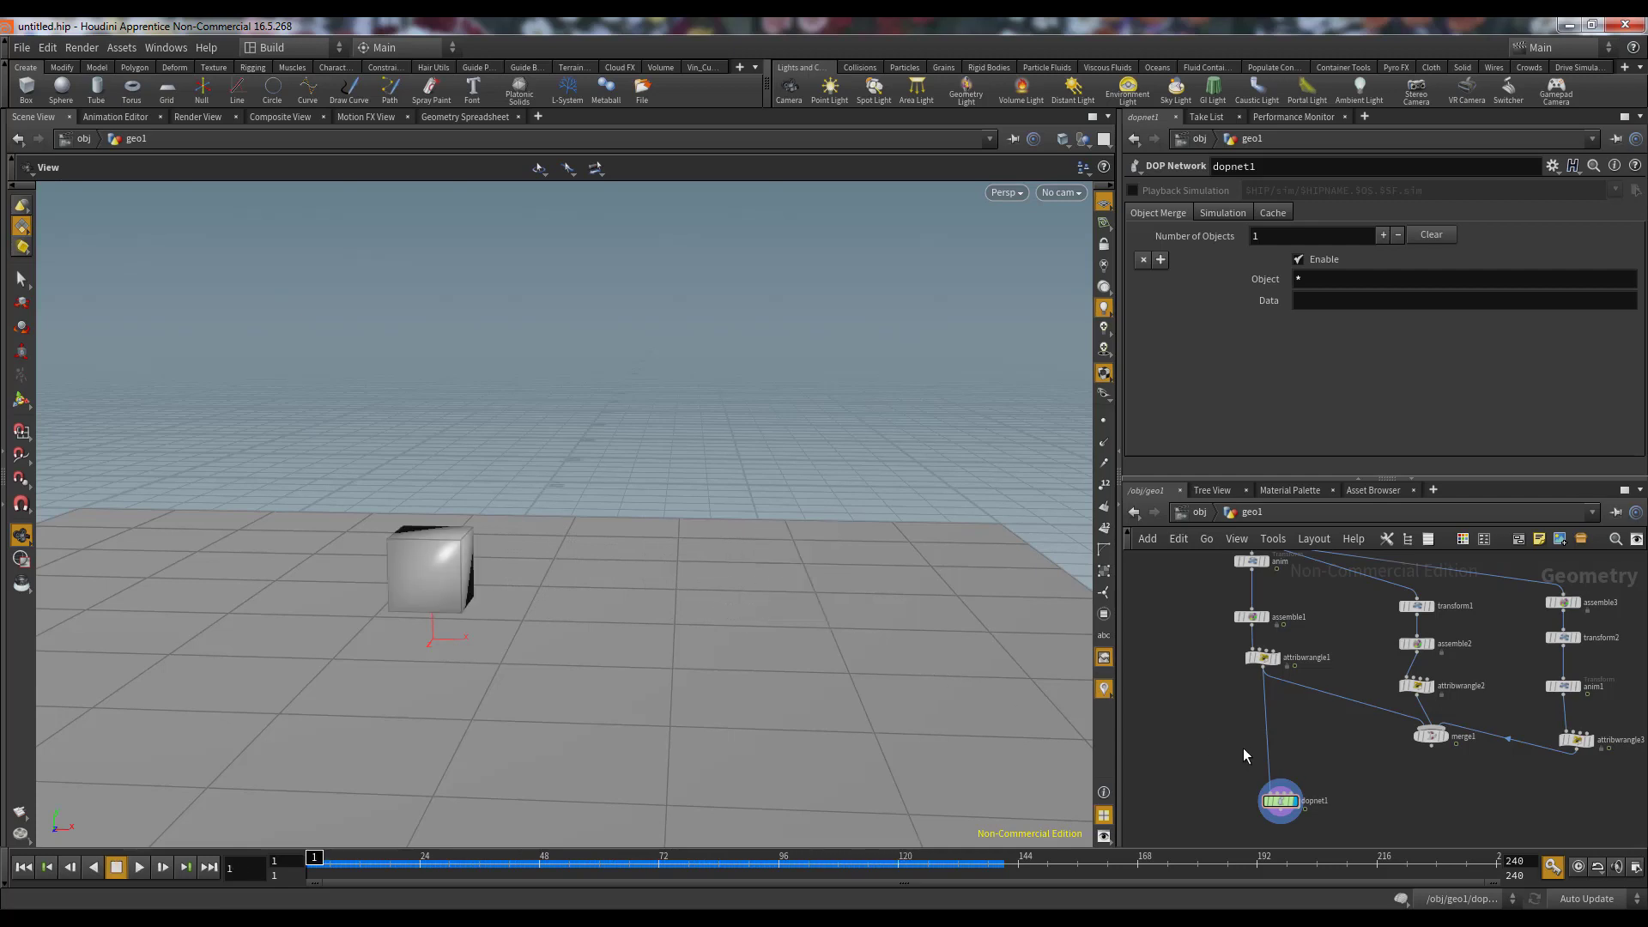
pyautogui.press('Tab')
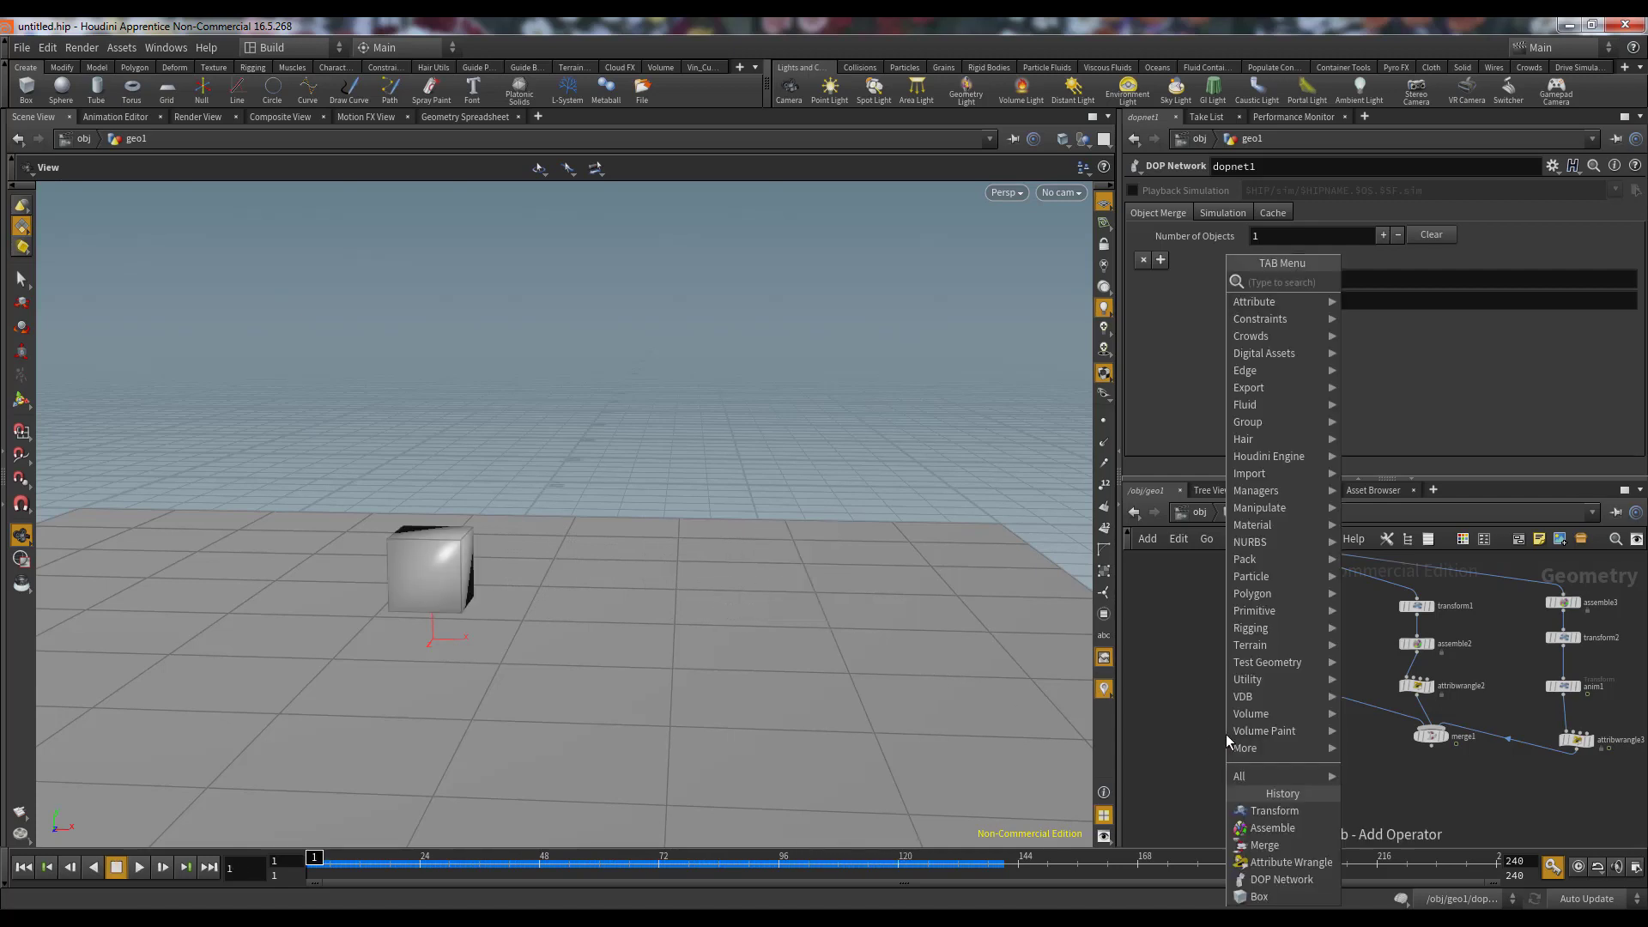
# Insert a trial Subdivide between anim and assemble1, display it, then delete it
pyautogui.write('rev')
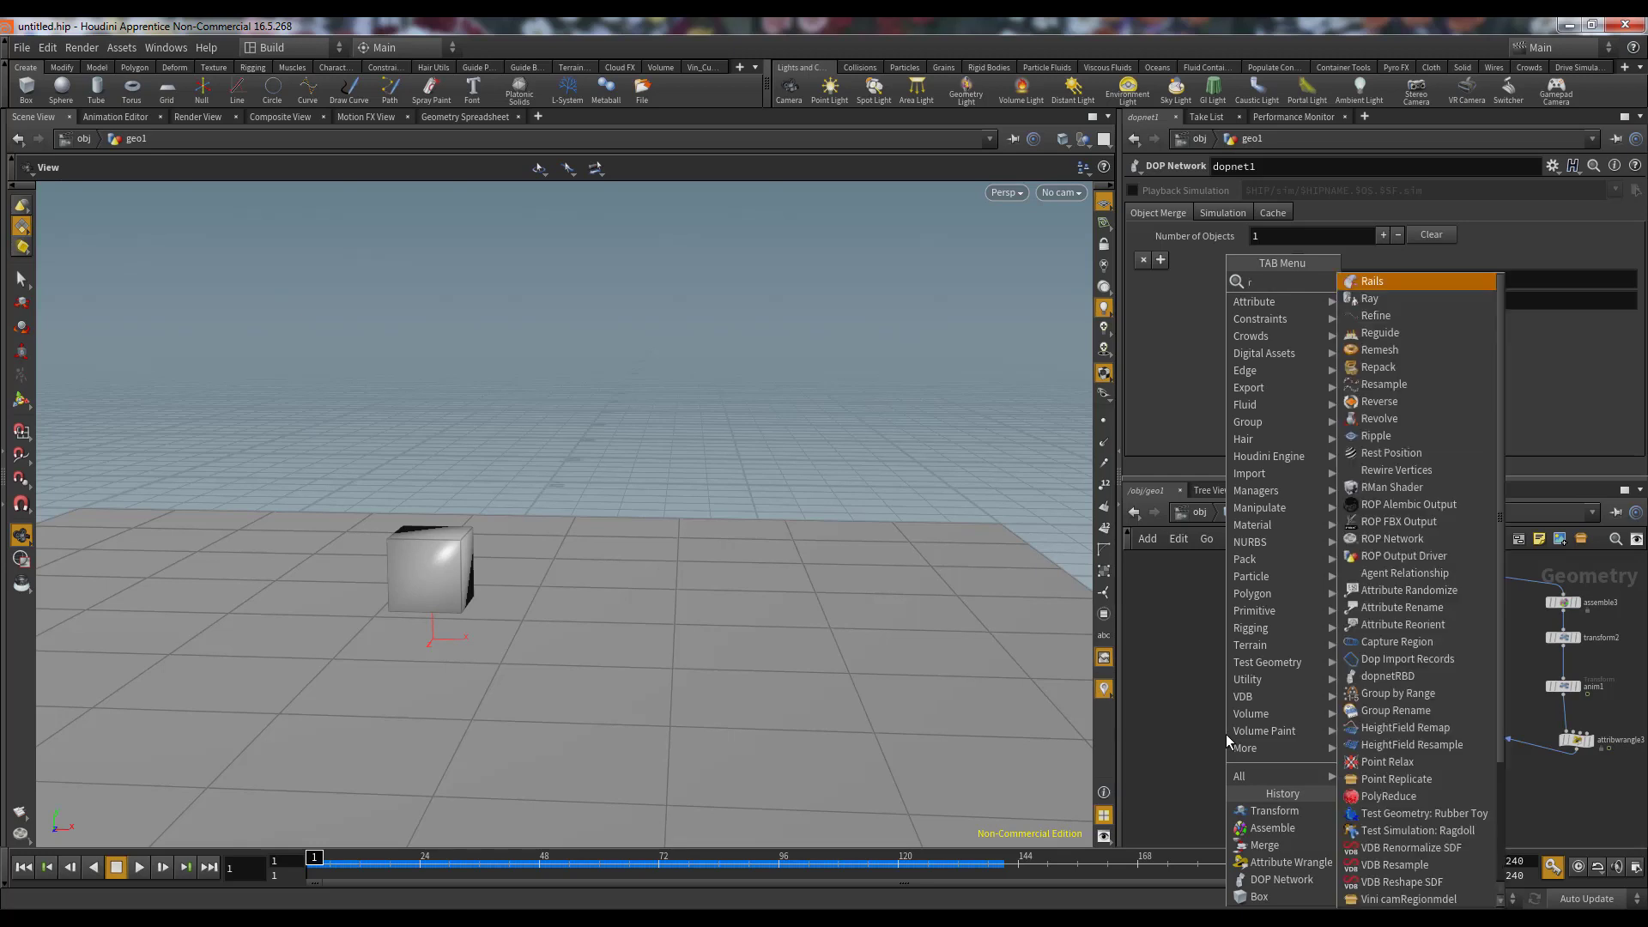
pyautogui.press('BackSpace')
pyautogui.write('subd')
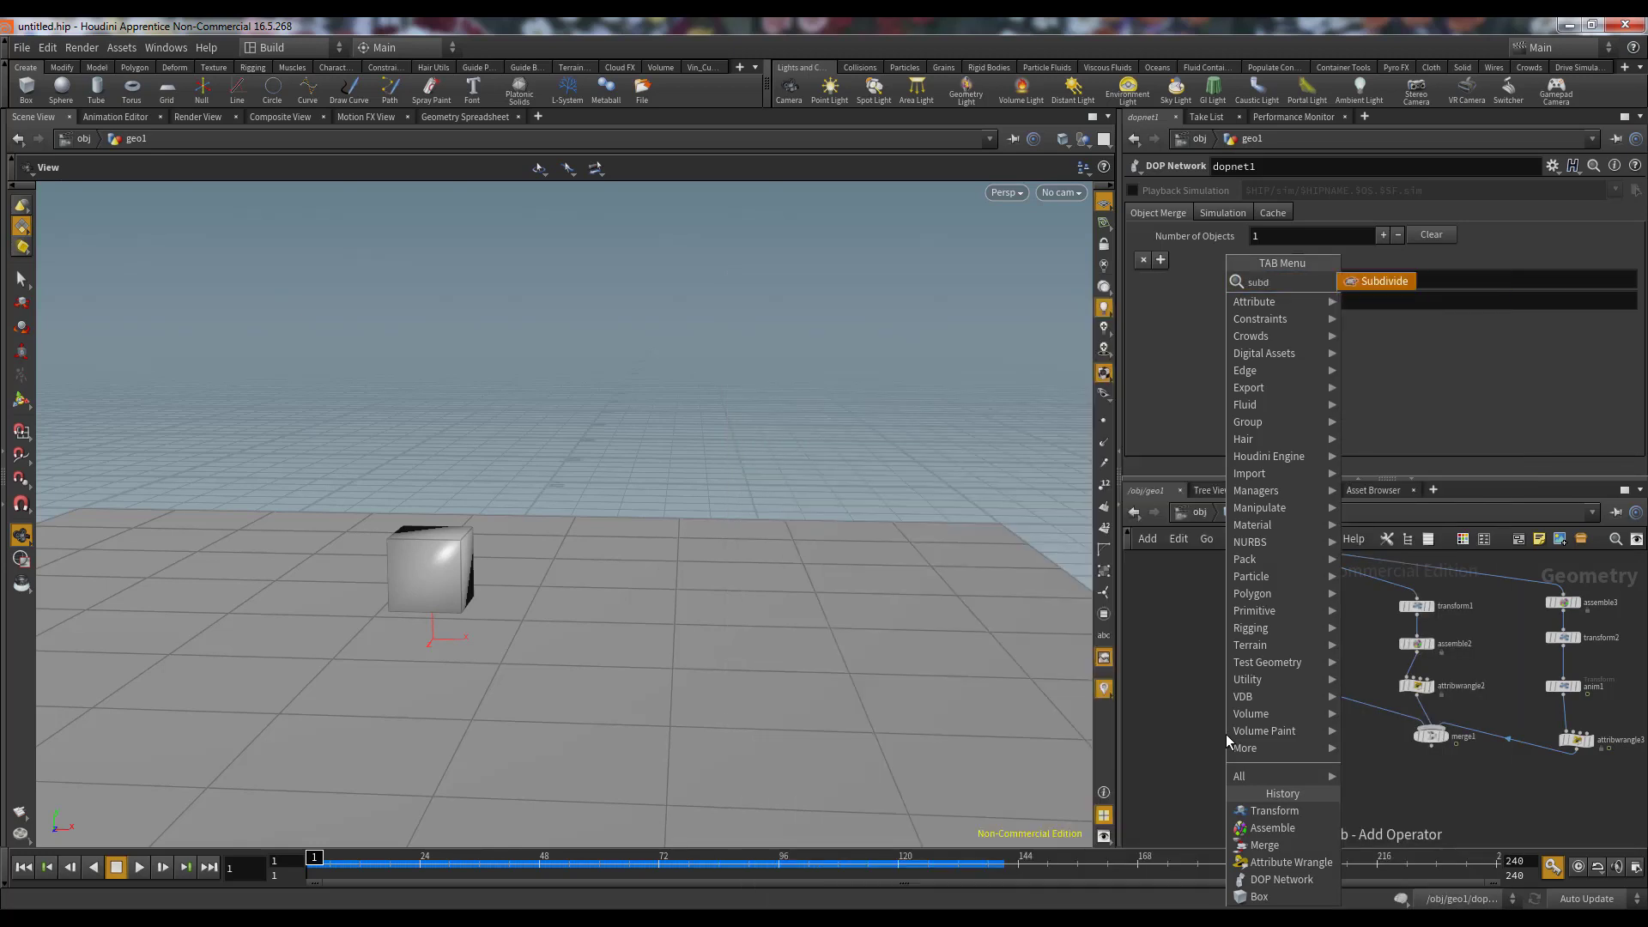
pyautogui.press('Return')
pyautogui.click(1223, 719)
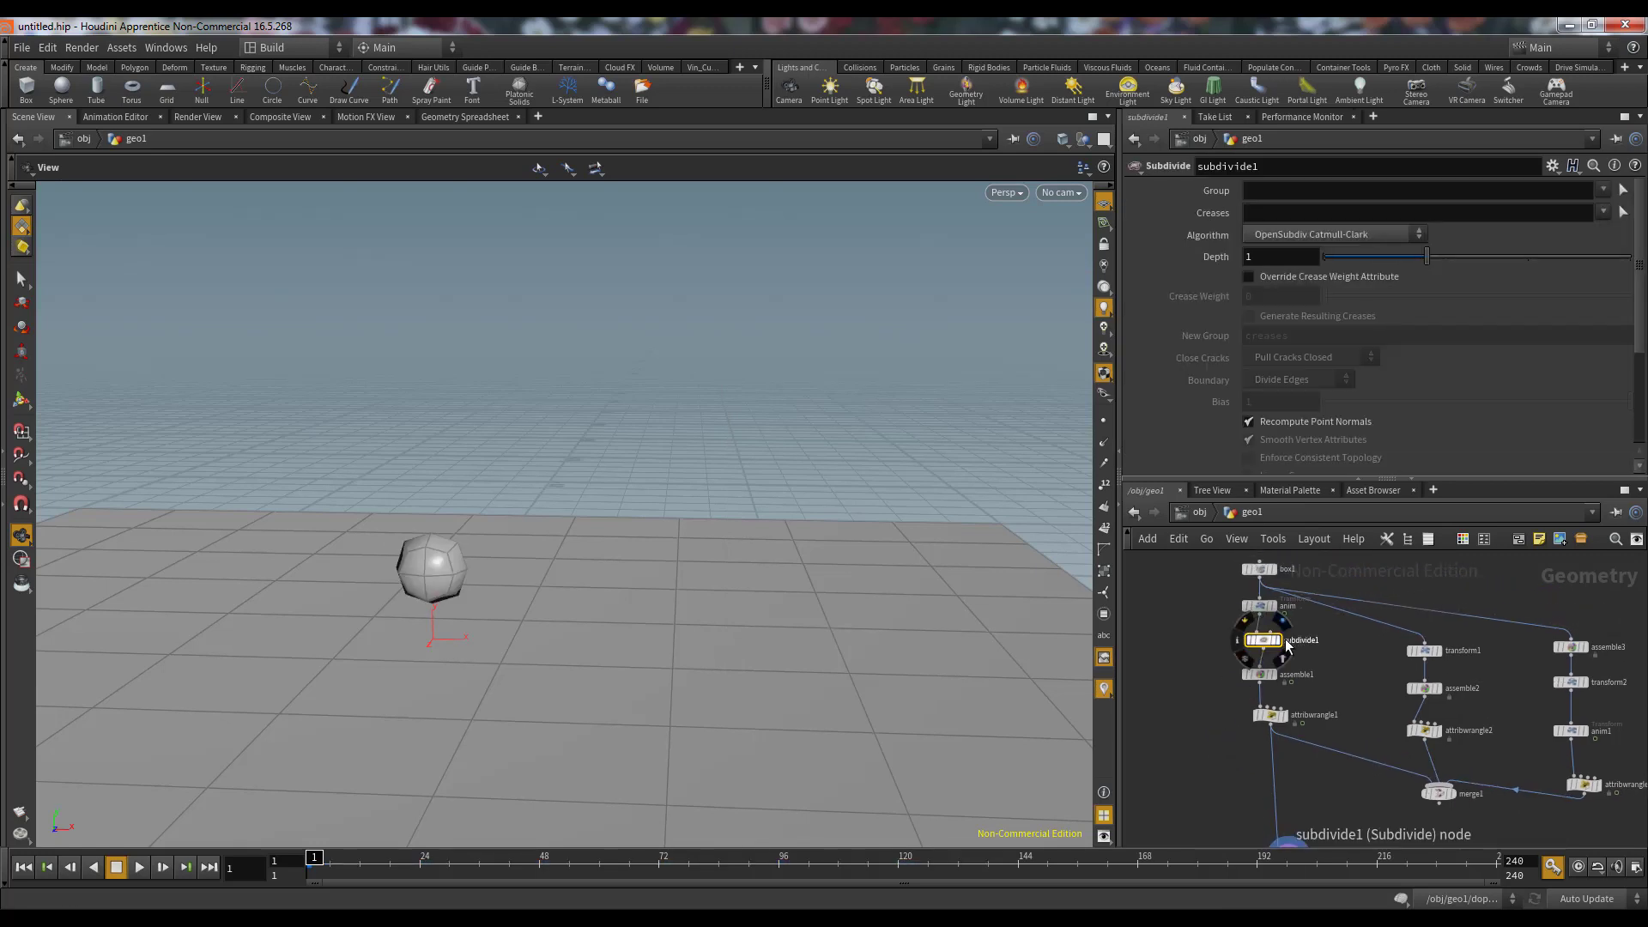
pyautogui.click(1270, 647)
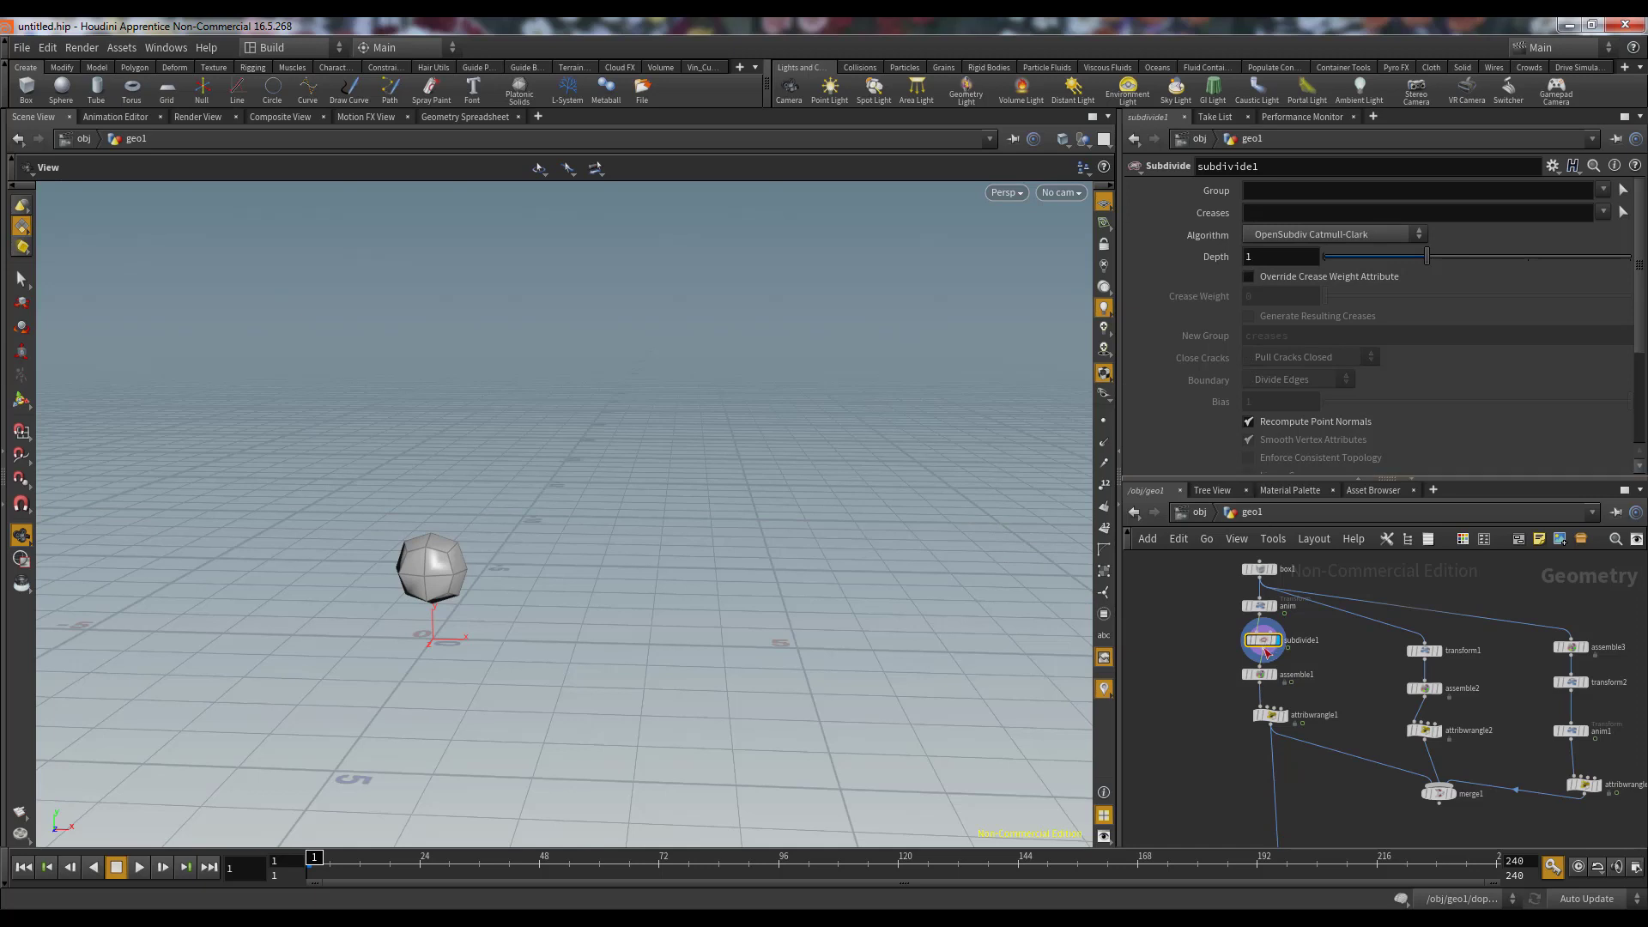
pyautogui.press('Delete')
# Search 'poly' to create a new node in geo1
pyautogui.moveTo(1179, 636); pyautogui.dragTo(1280, 641, button='middle')
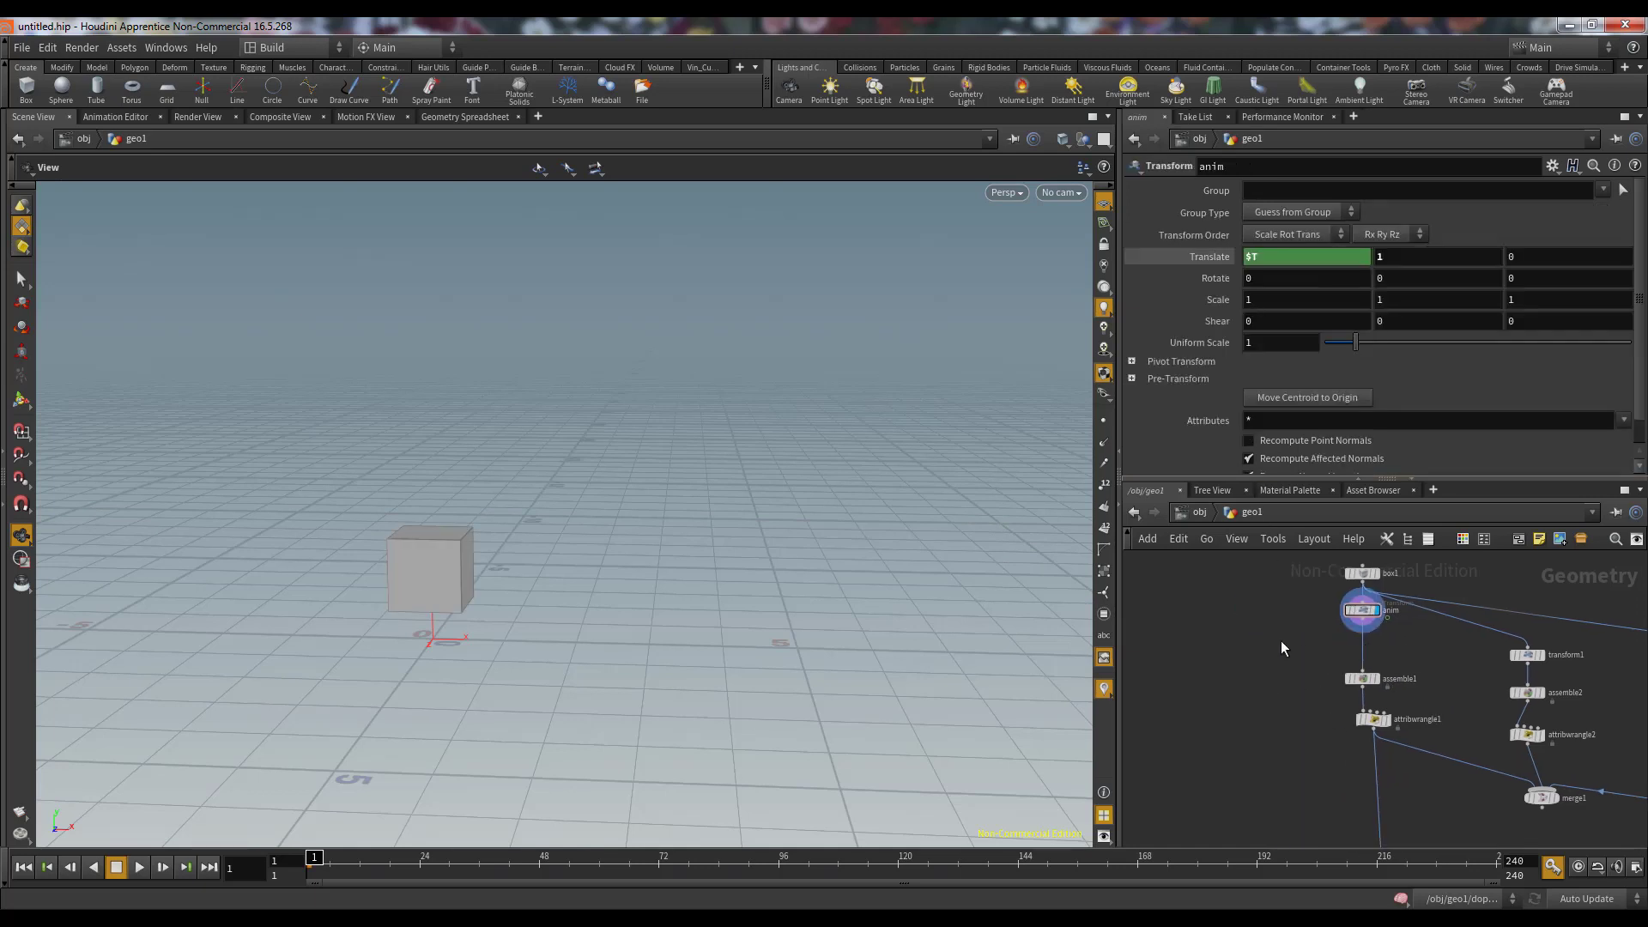
pyautogui.press('Tab')
pyautogui.write('p')
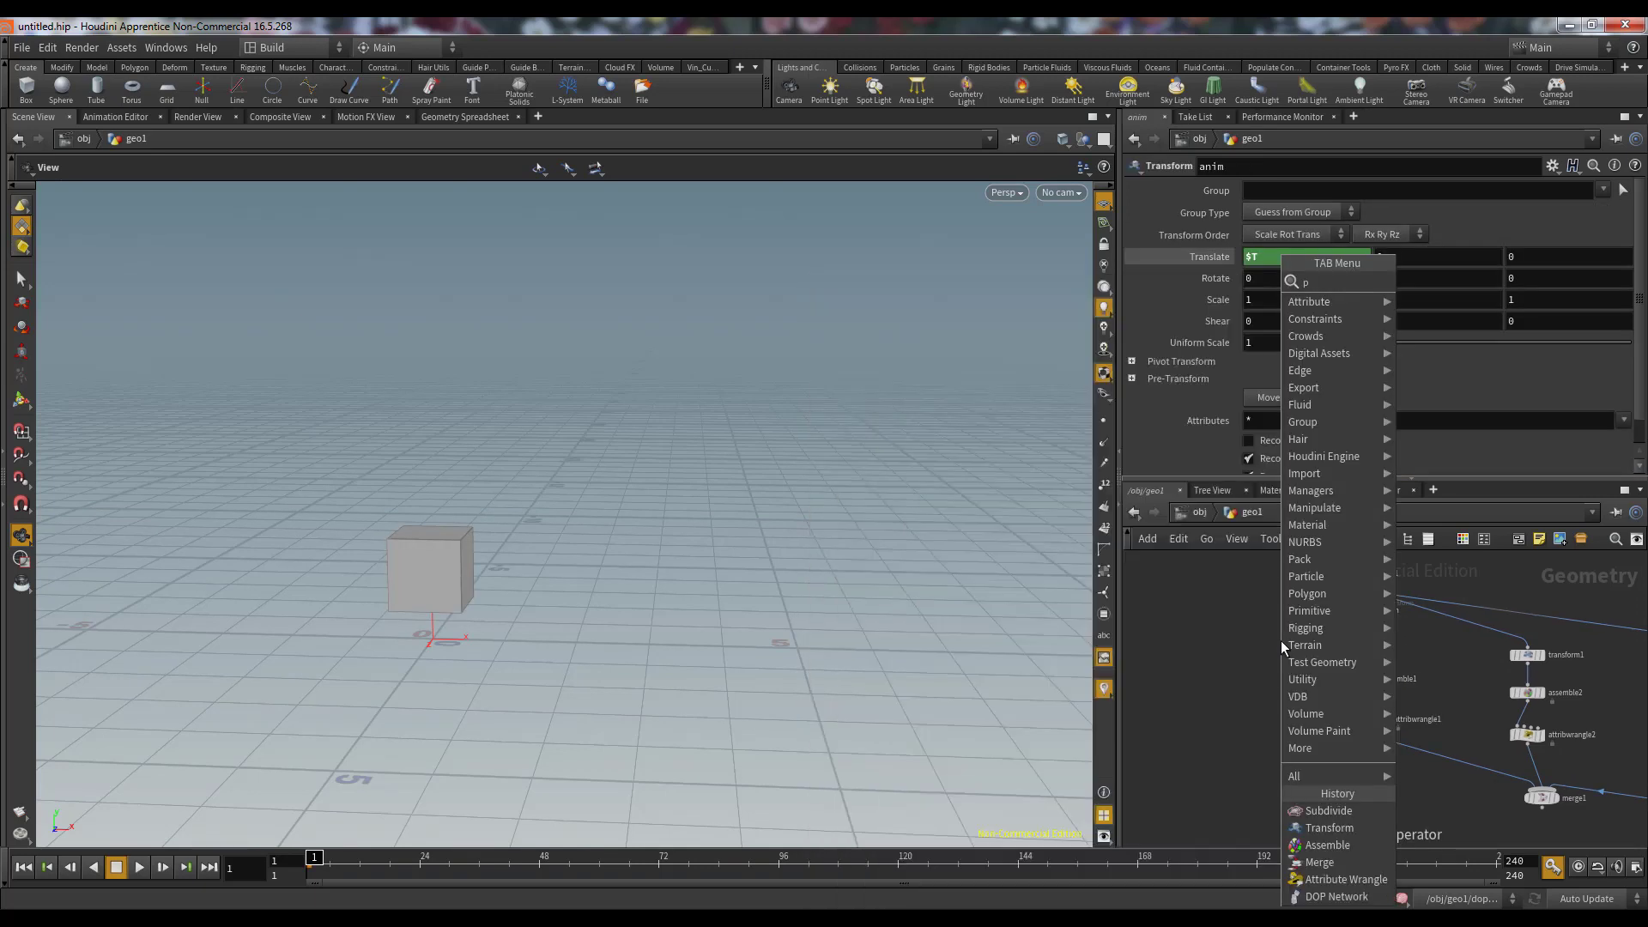
pyautogui.write('oly')
pyautogui.press('Return')
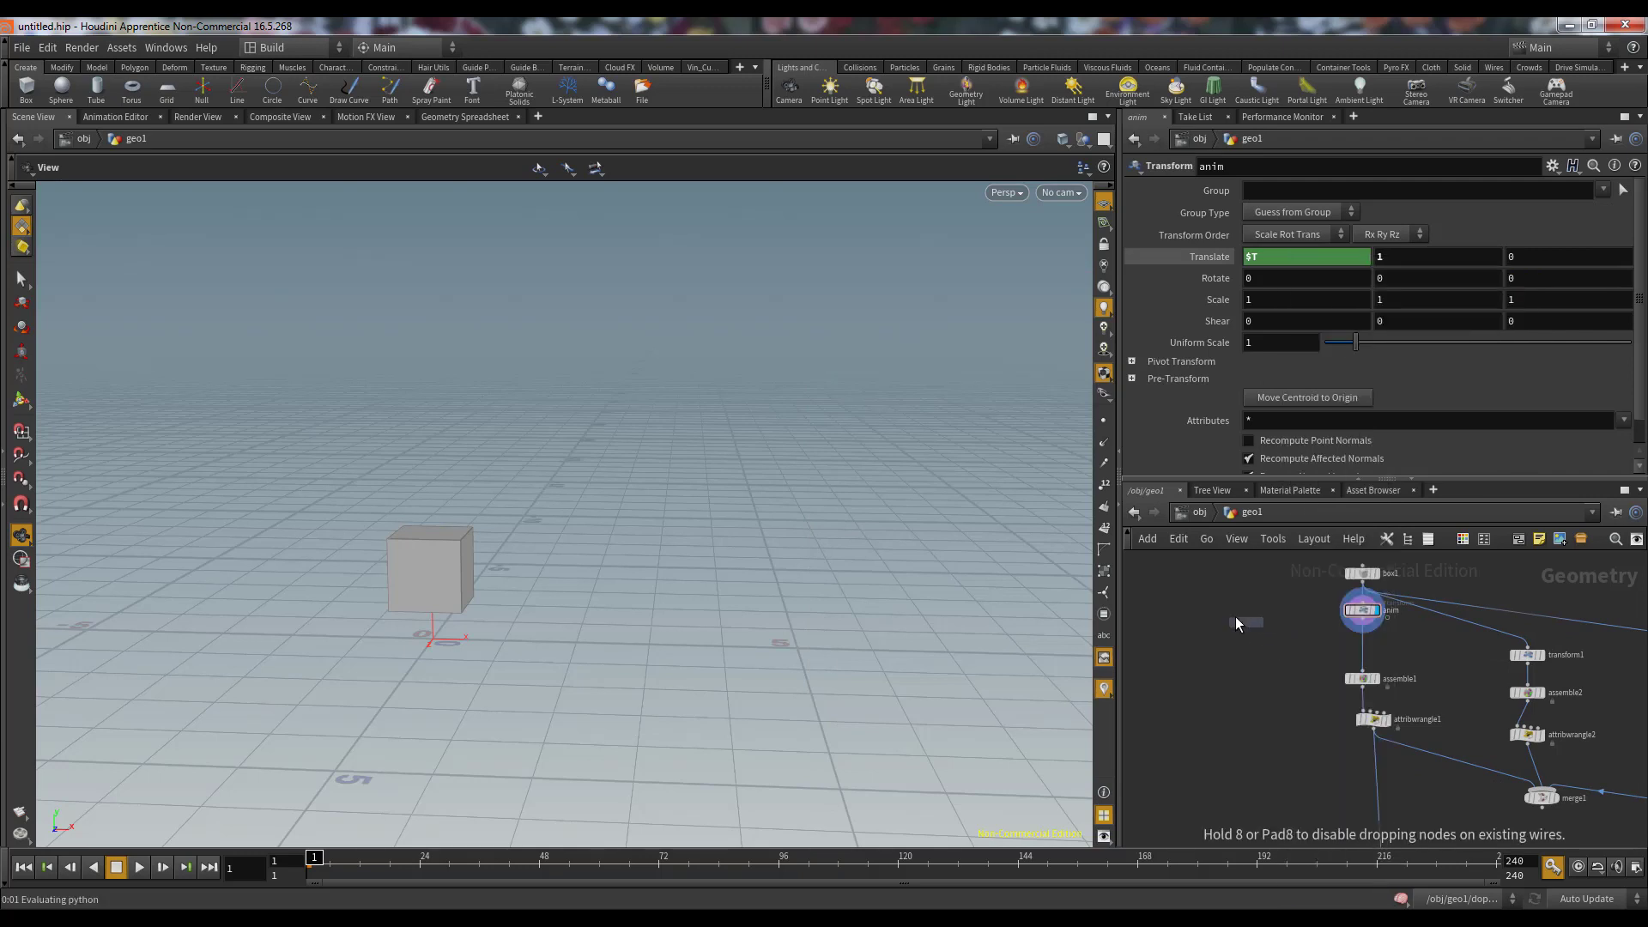
# Place a Pig Head test geometry with a depth-3 Subdivide node beneath it
pyautogui.click(1235, 645)
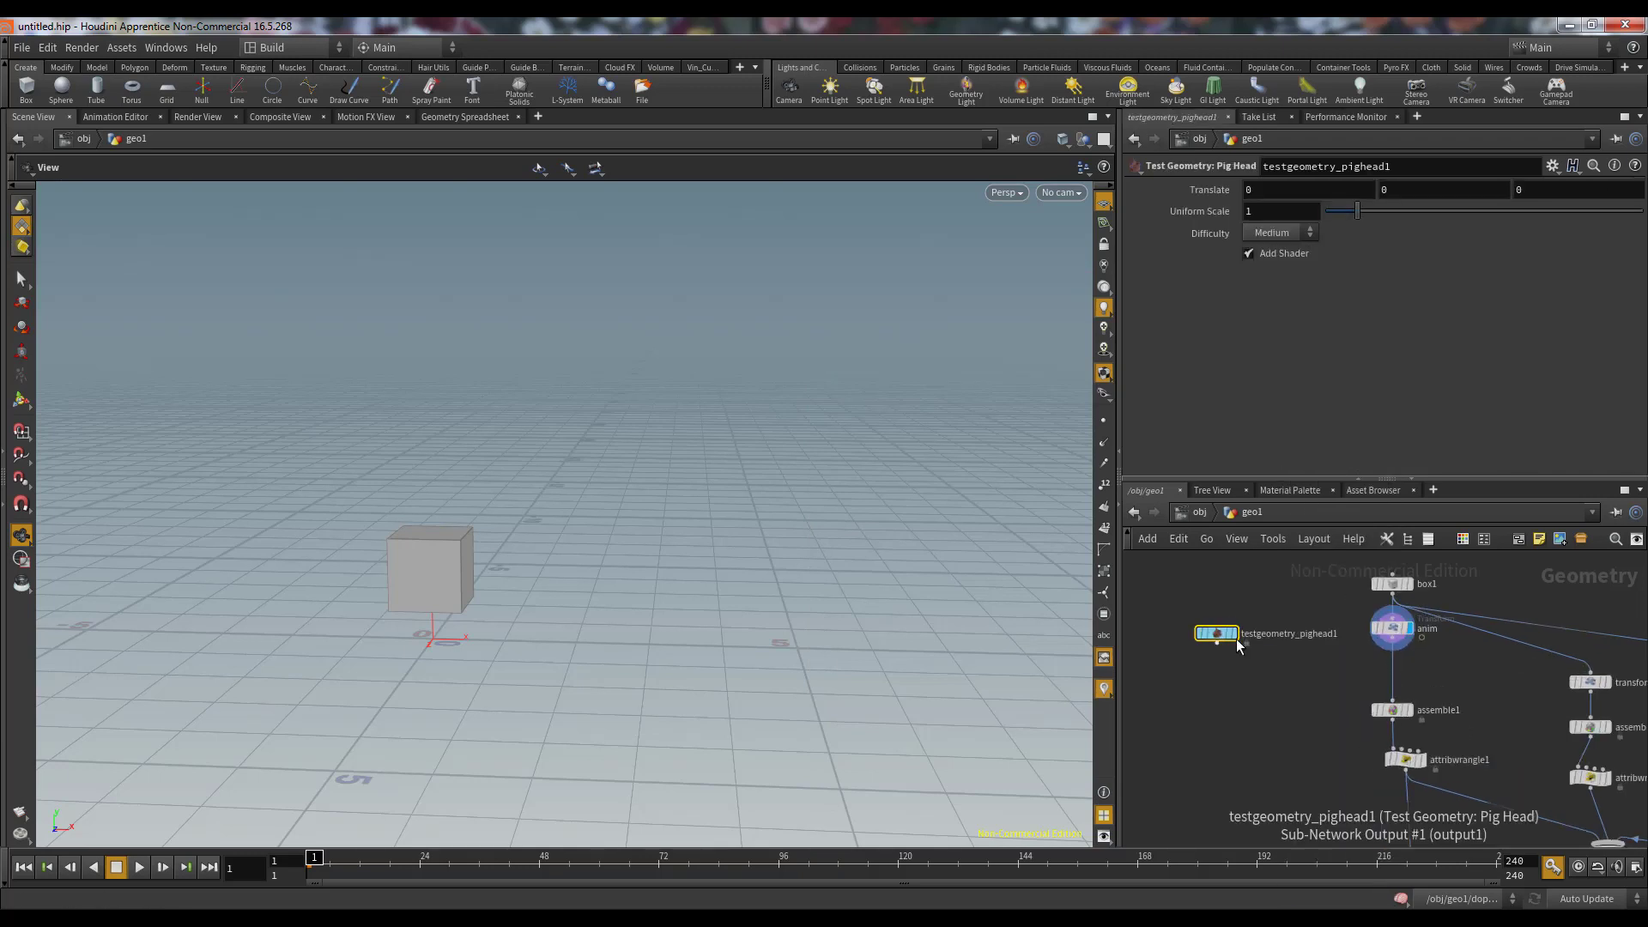
pyautogui.press('Tab')
pyautogui.write('s')
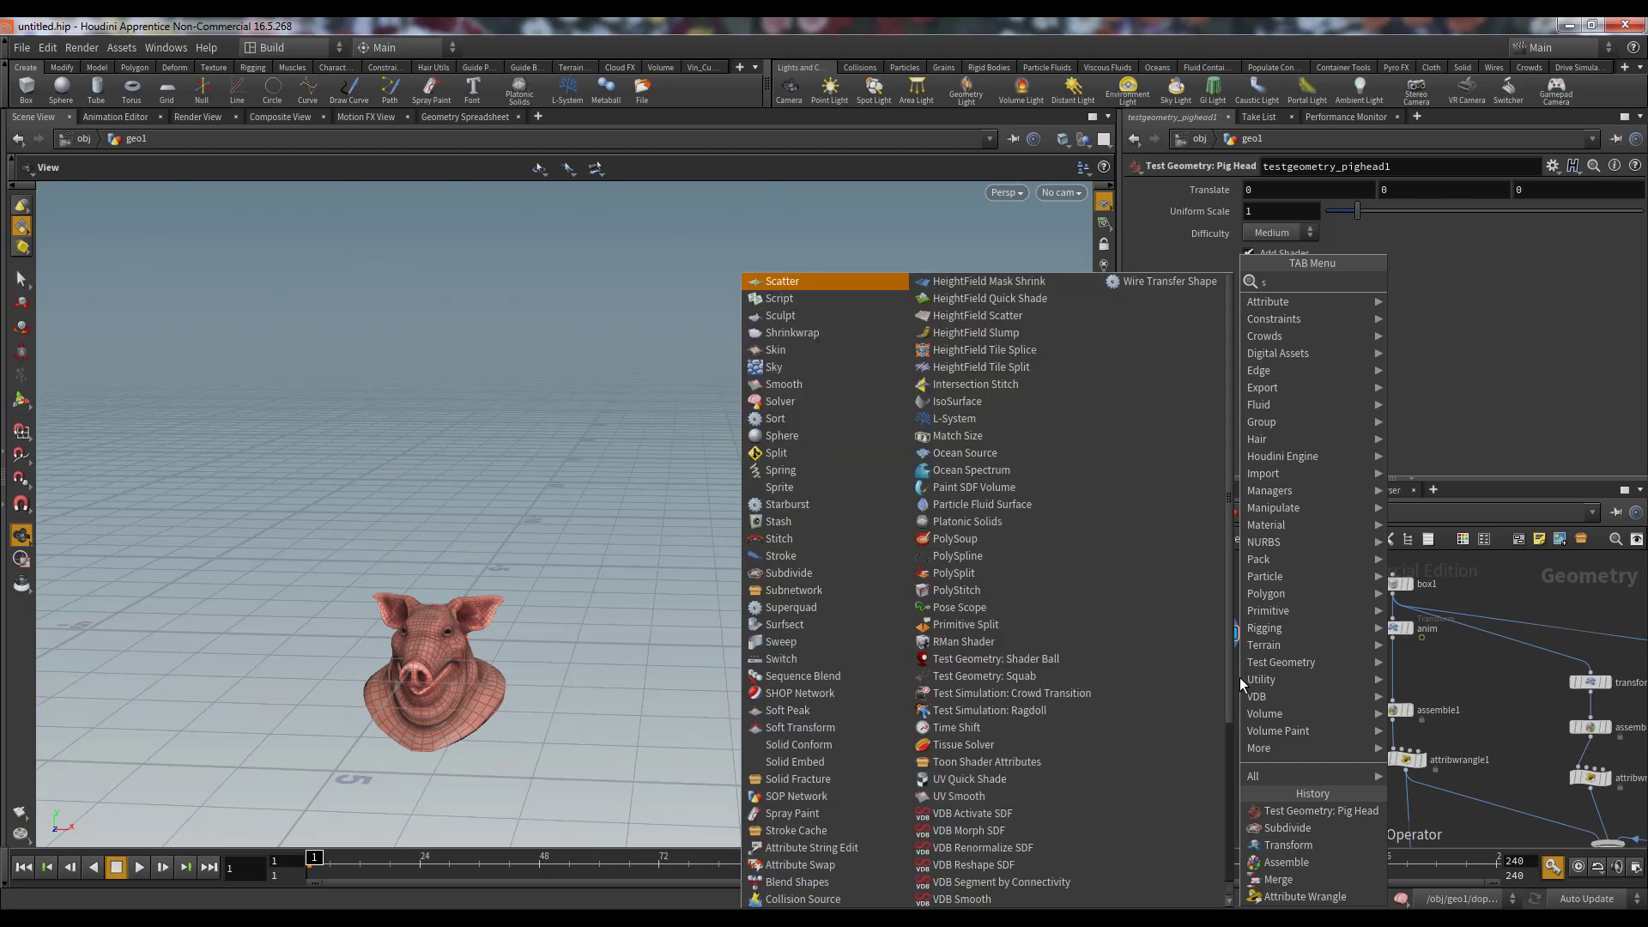
pyautogui.press('Return')
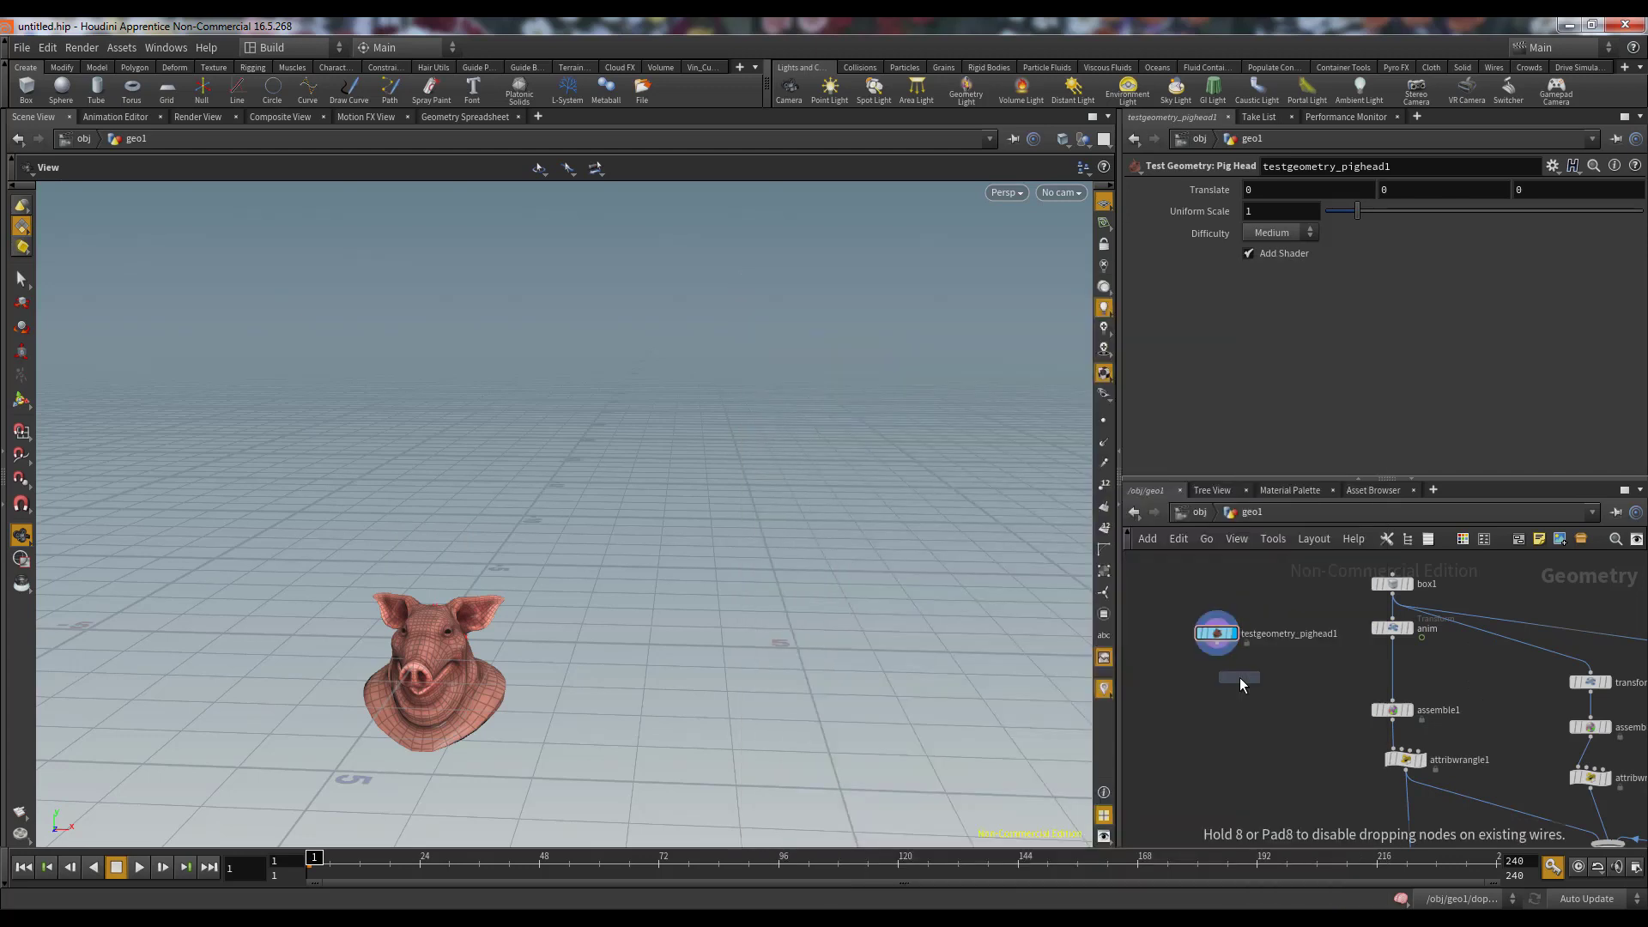
pyautogui.click(1240, 677)
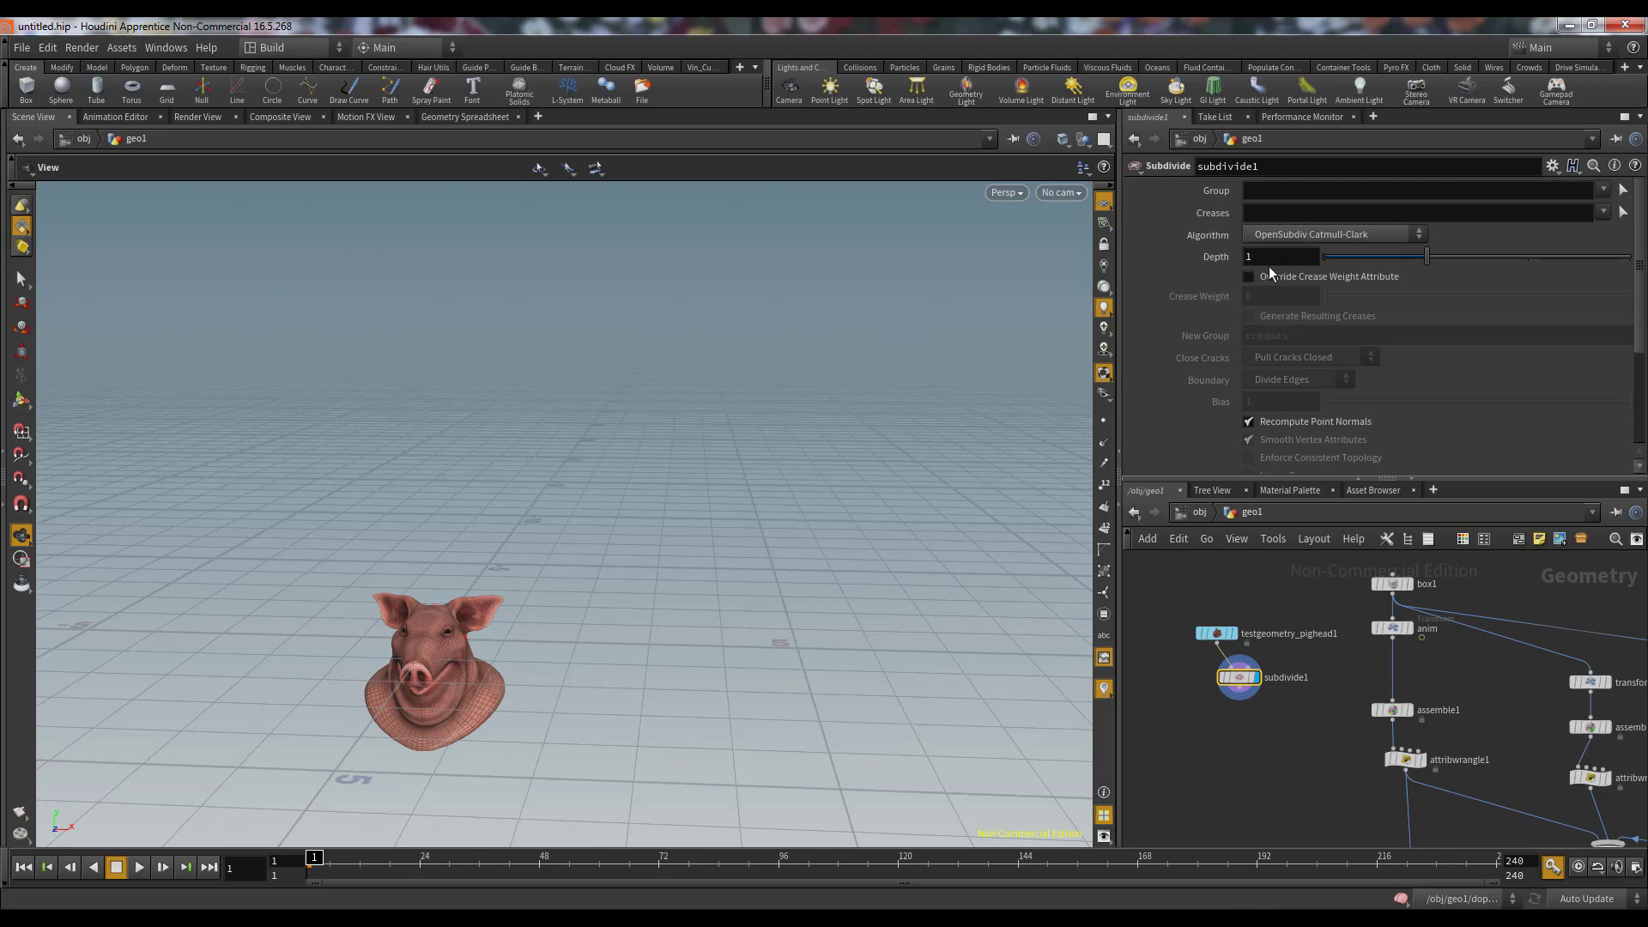
pyautogui.moveTo(1223, 251)
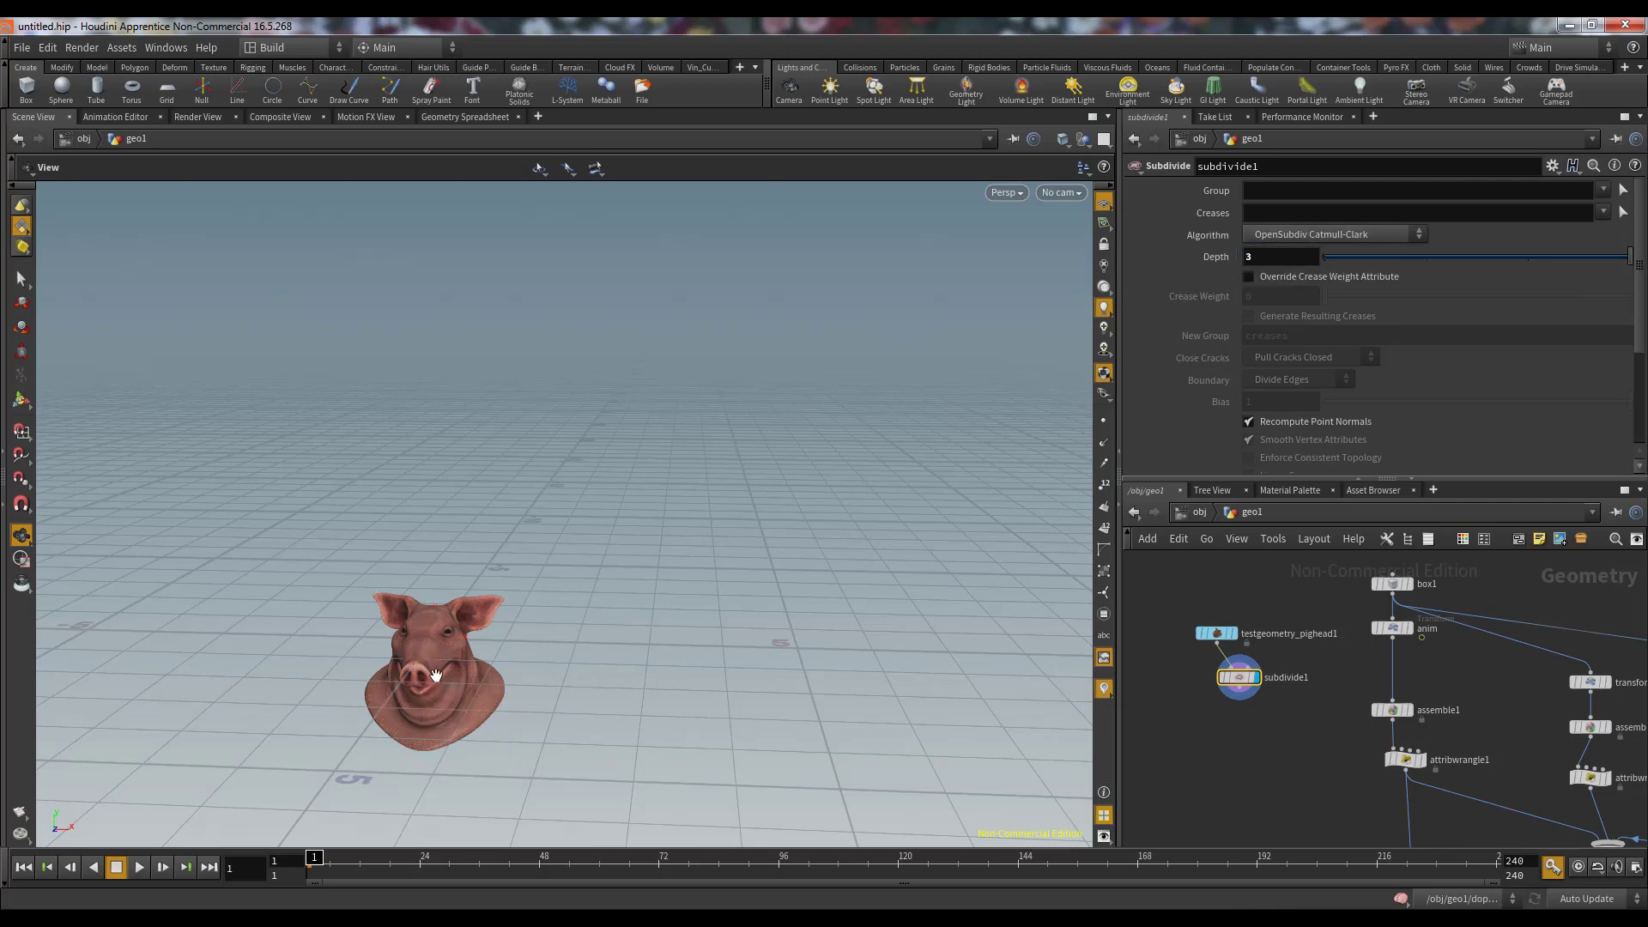
pyautogui.moveTo(436, 675); pyautogui.dragTo(977, 664, button='right')
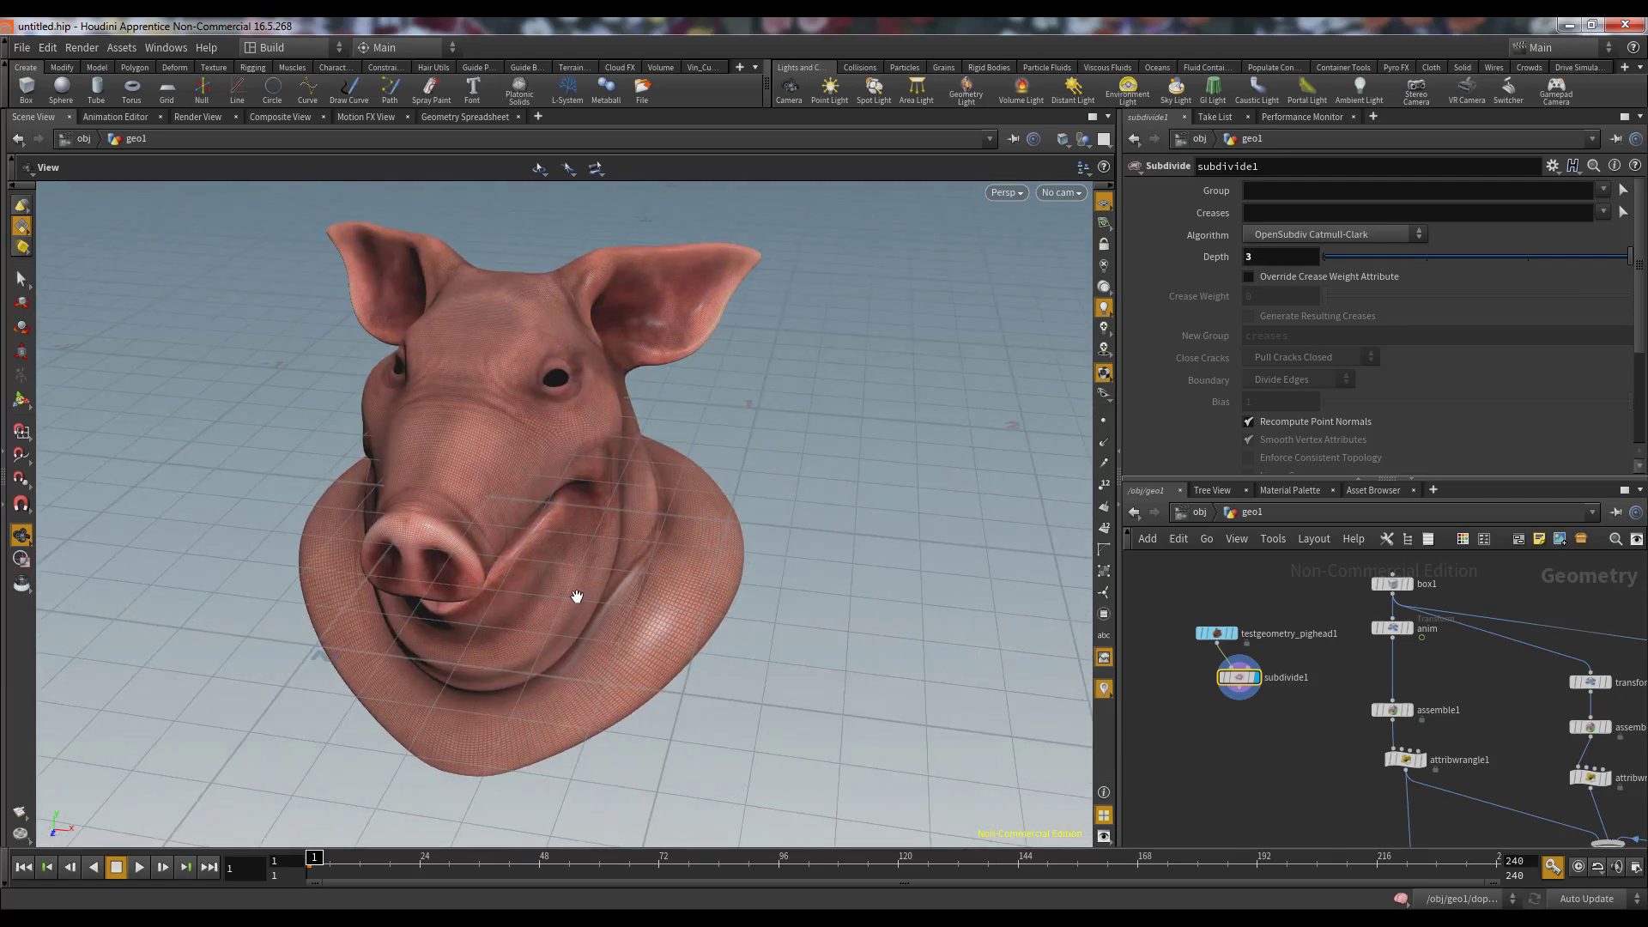
pyautogui.moveTo(574, 593); pyautogui.dragTo(601, 573)
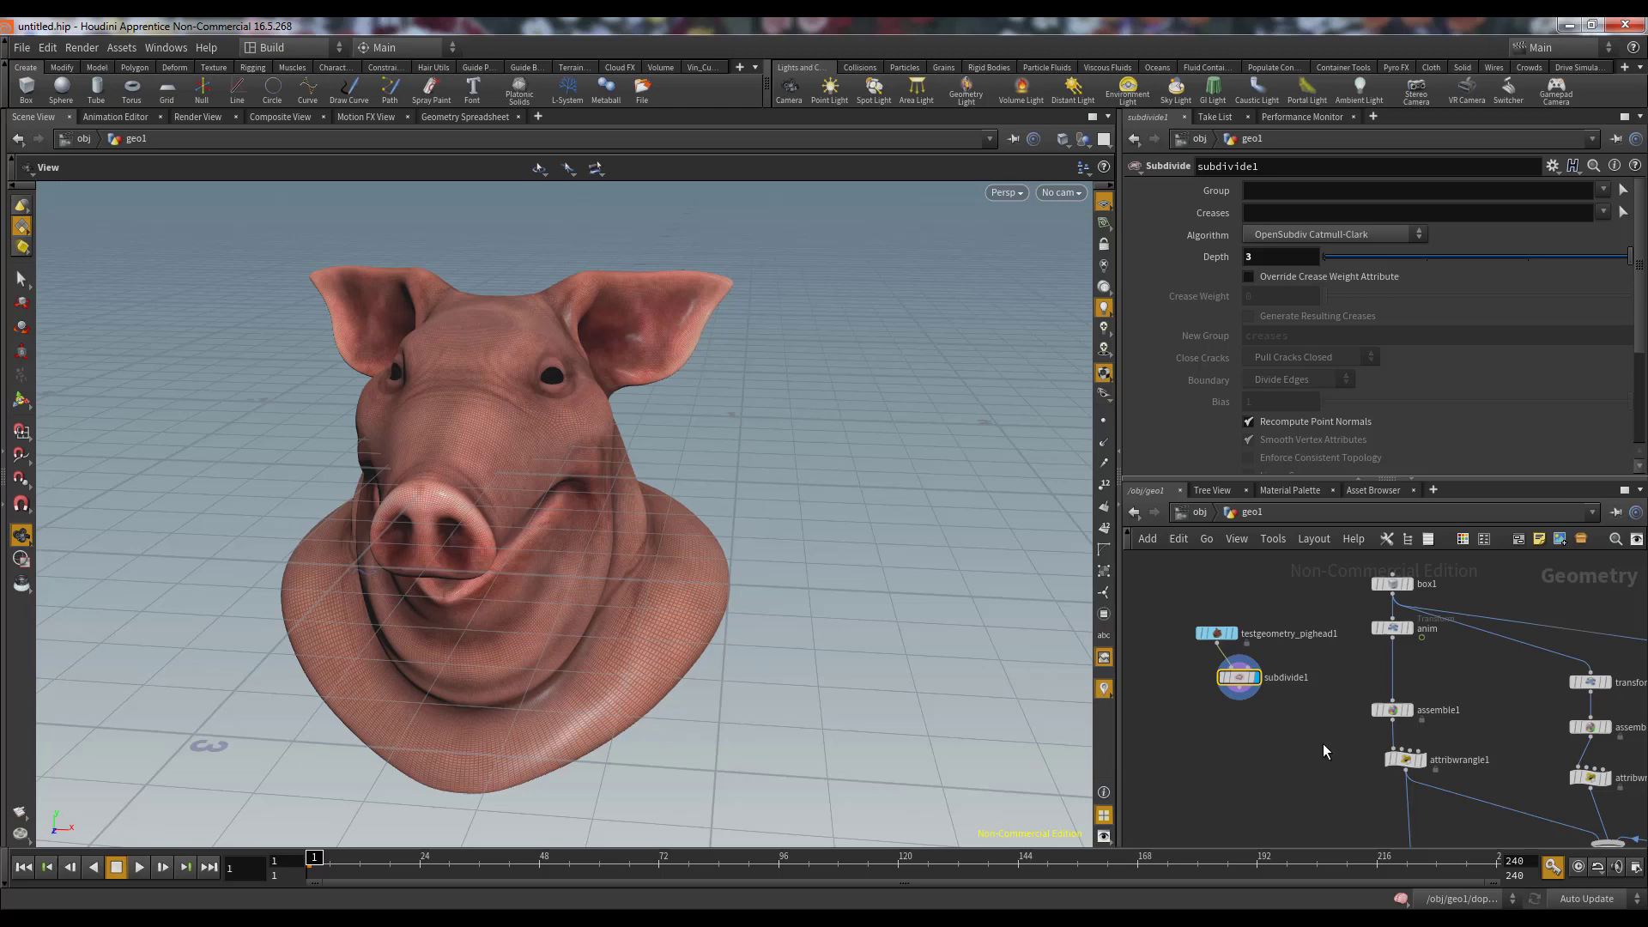
# Wire subdivide1 into anim, display it, and play the animation to check the motion
pyautogui.click(1243, 699)
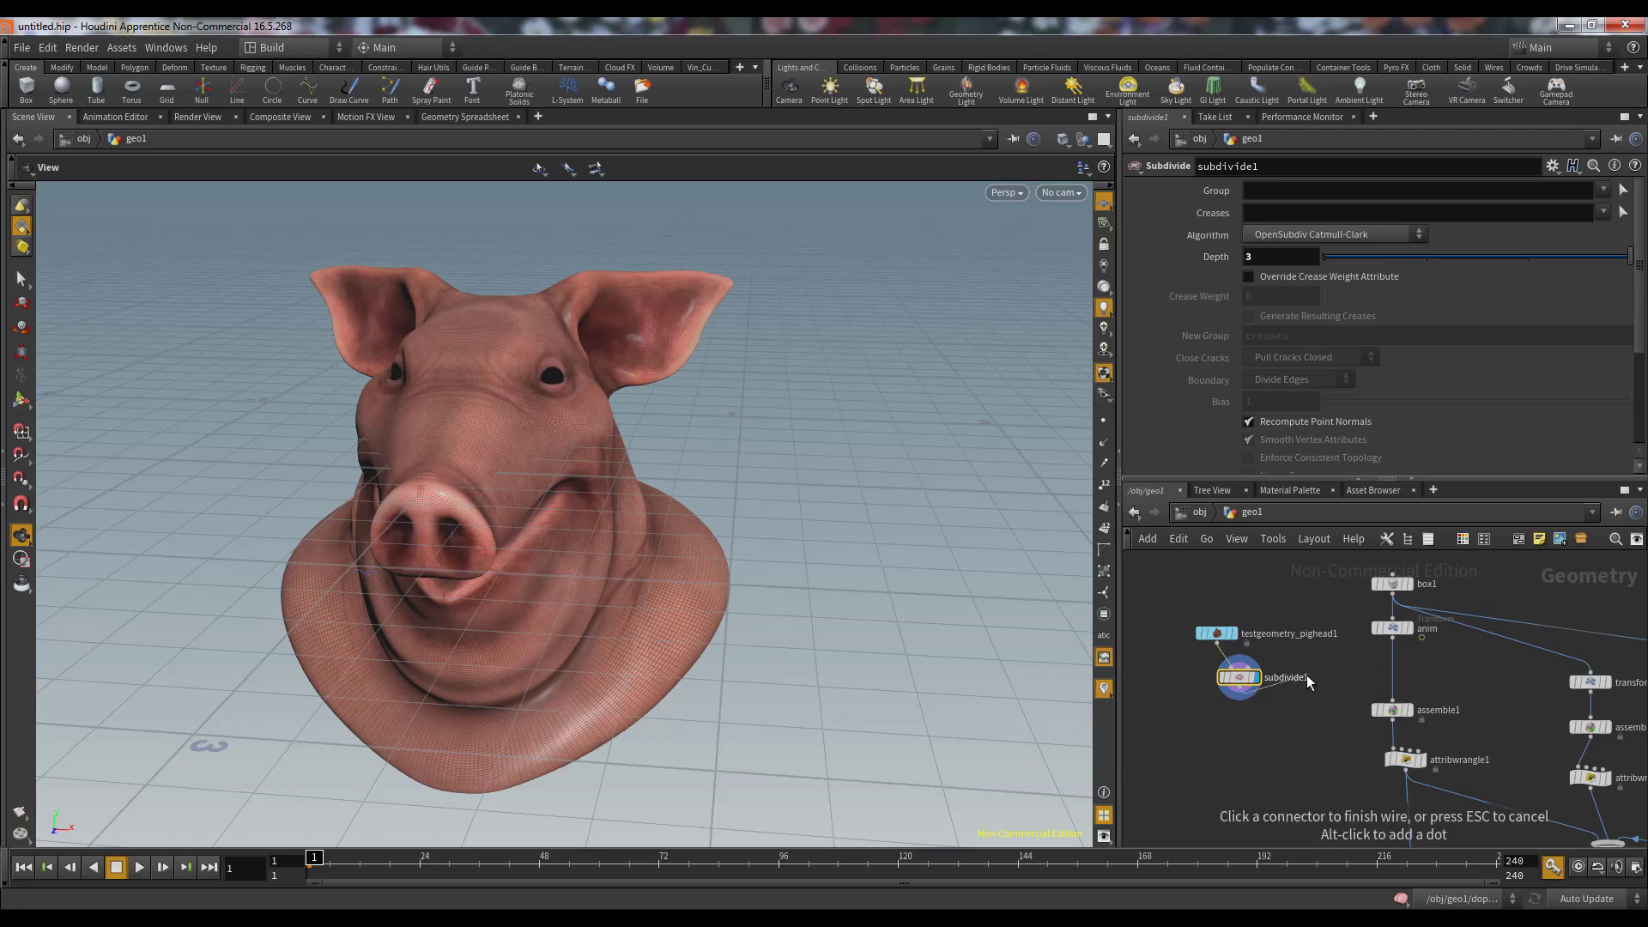
pyautogui.click(1357, 629)
pyautogui.moveTo(1398, 631); pyautogui.dragTo(1260, 730)
pyautogui.click(1260, 730)
pyautogui.scroll(-5, 744, 505)
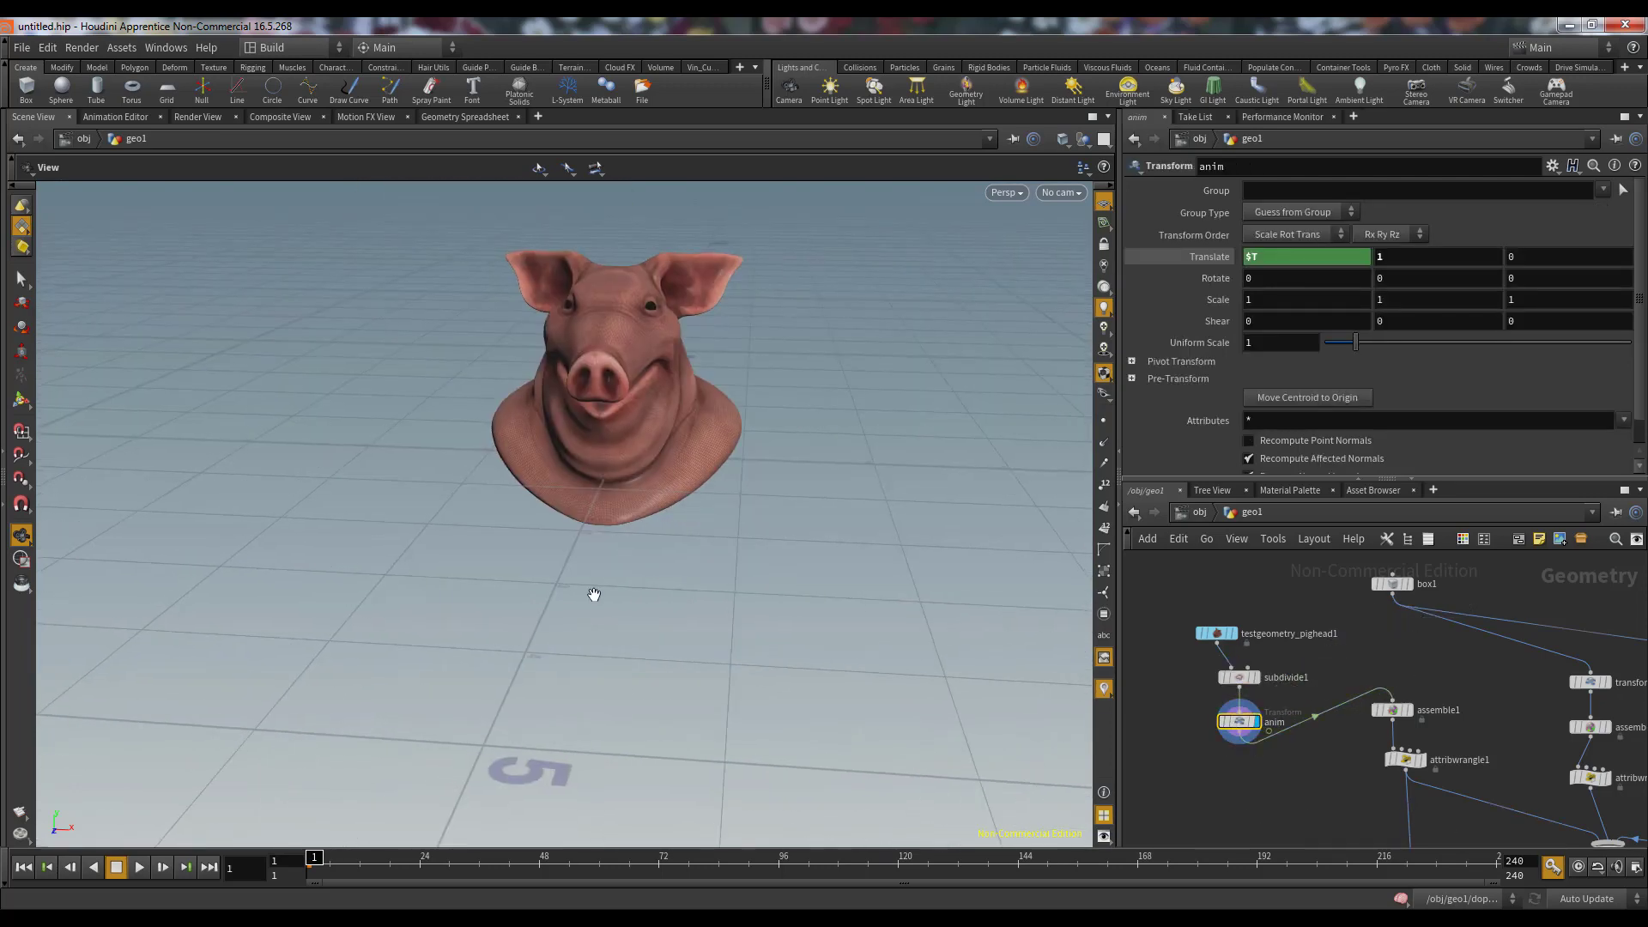
pyautogui.moveTo(744, 504); pyautogui.dragTo(515, 589)
pyautogui.press('Up')
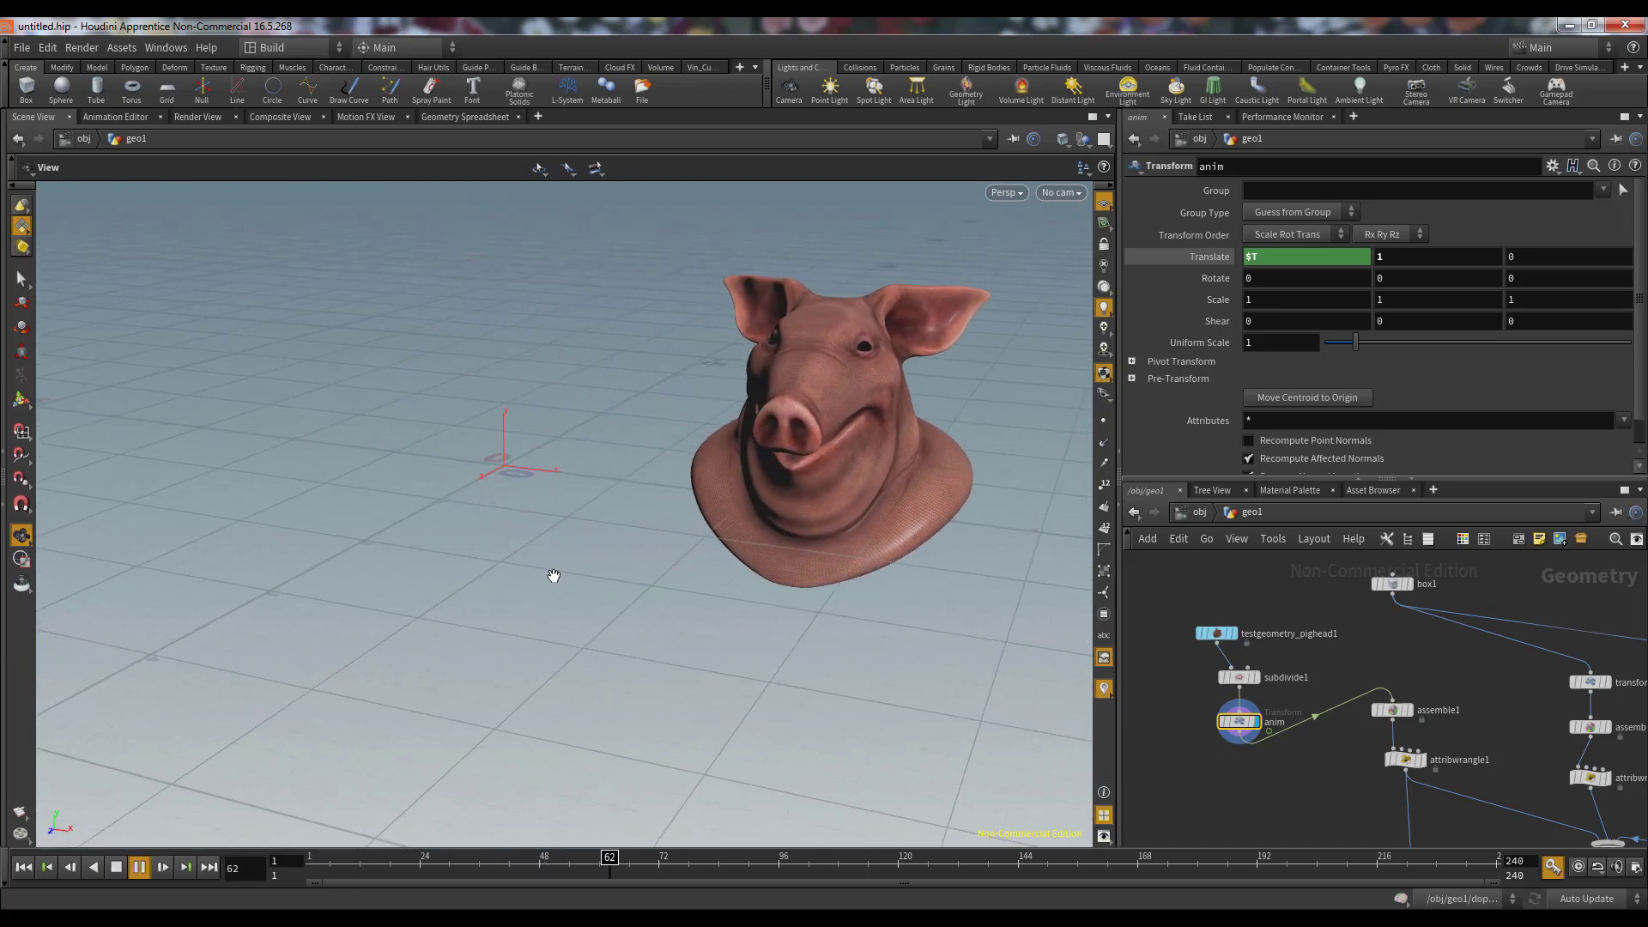
pyautogui.hotkey('ctrl', 'Up')
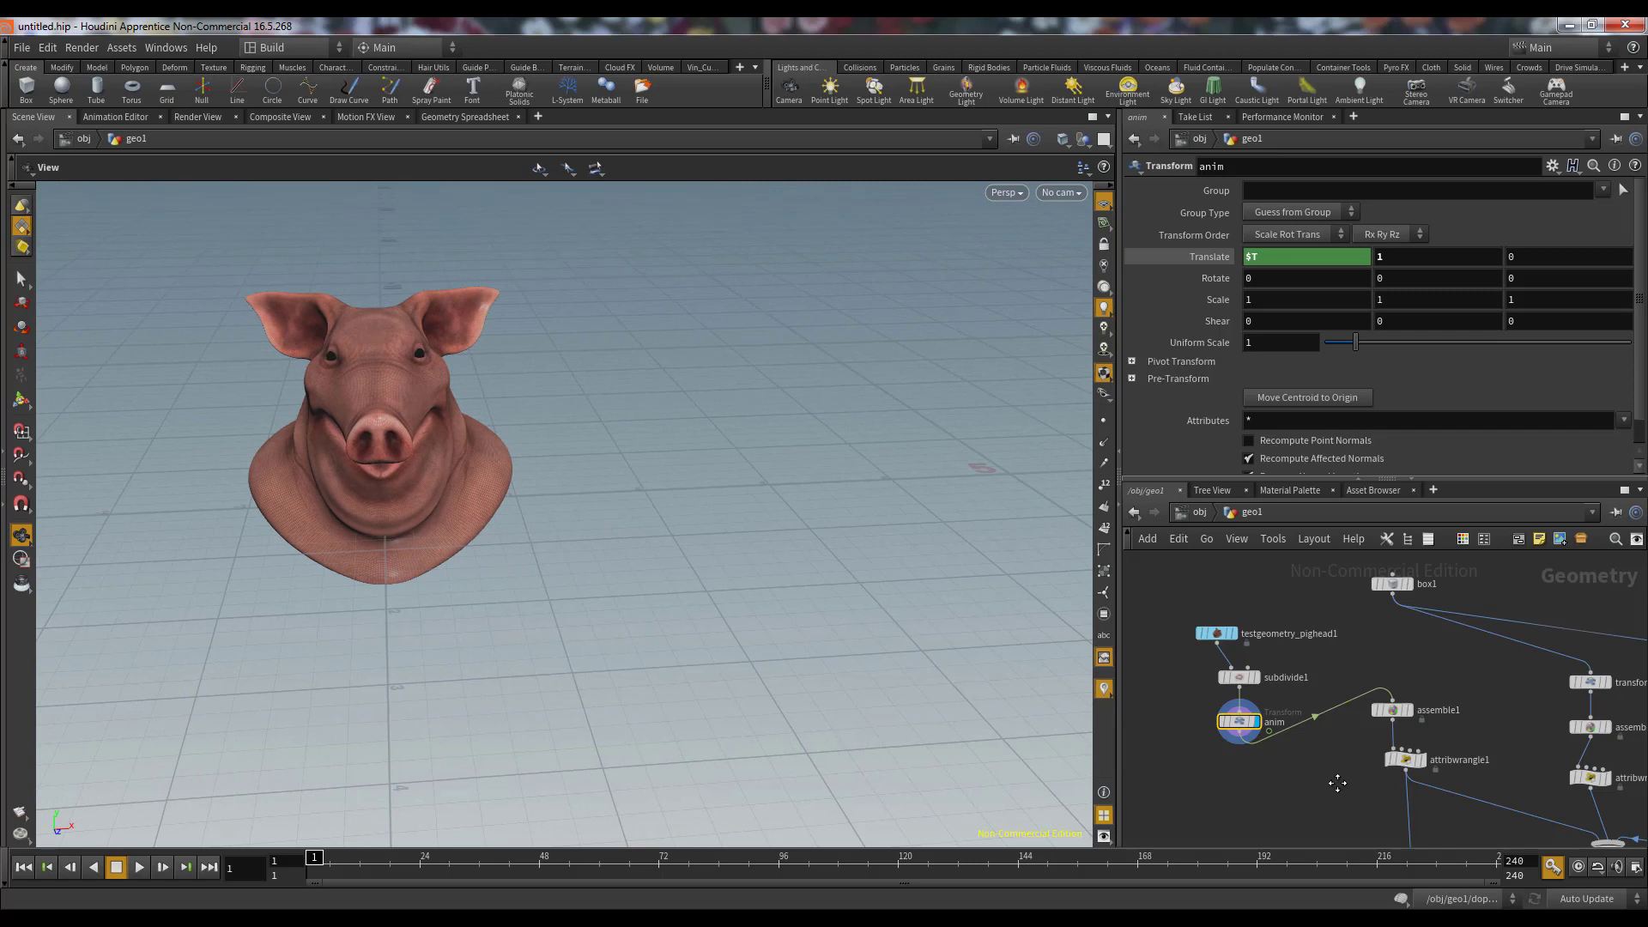
# Inspect assemble1 and attribwrangle1, then display the dopnet1 simulation
pyautogui.moveTo(1337, 783); pyautogui.dragTo(1321, 728, button='middle')
pyautogui.click(1376, 657)
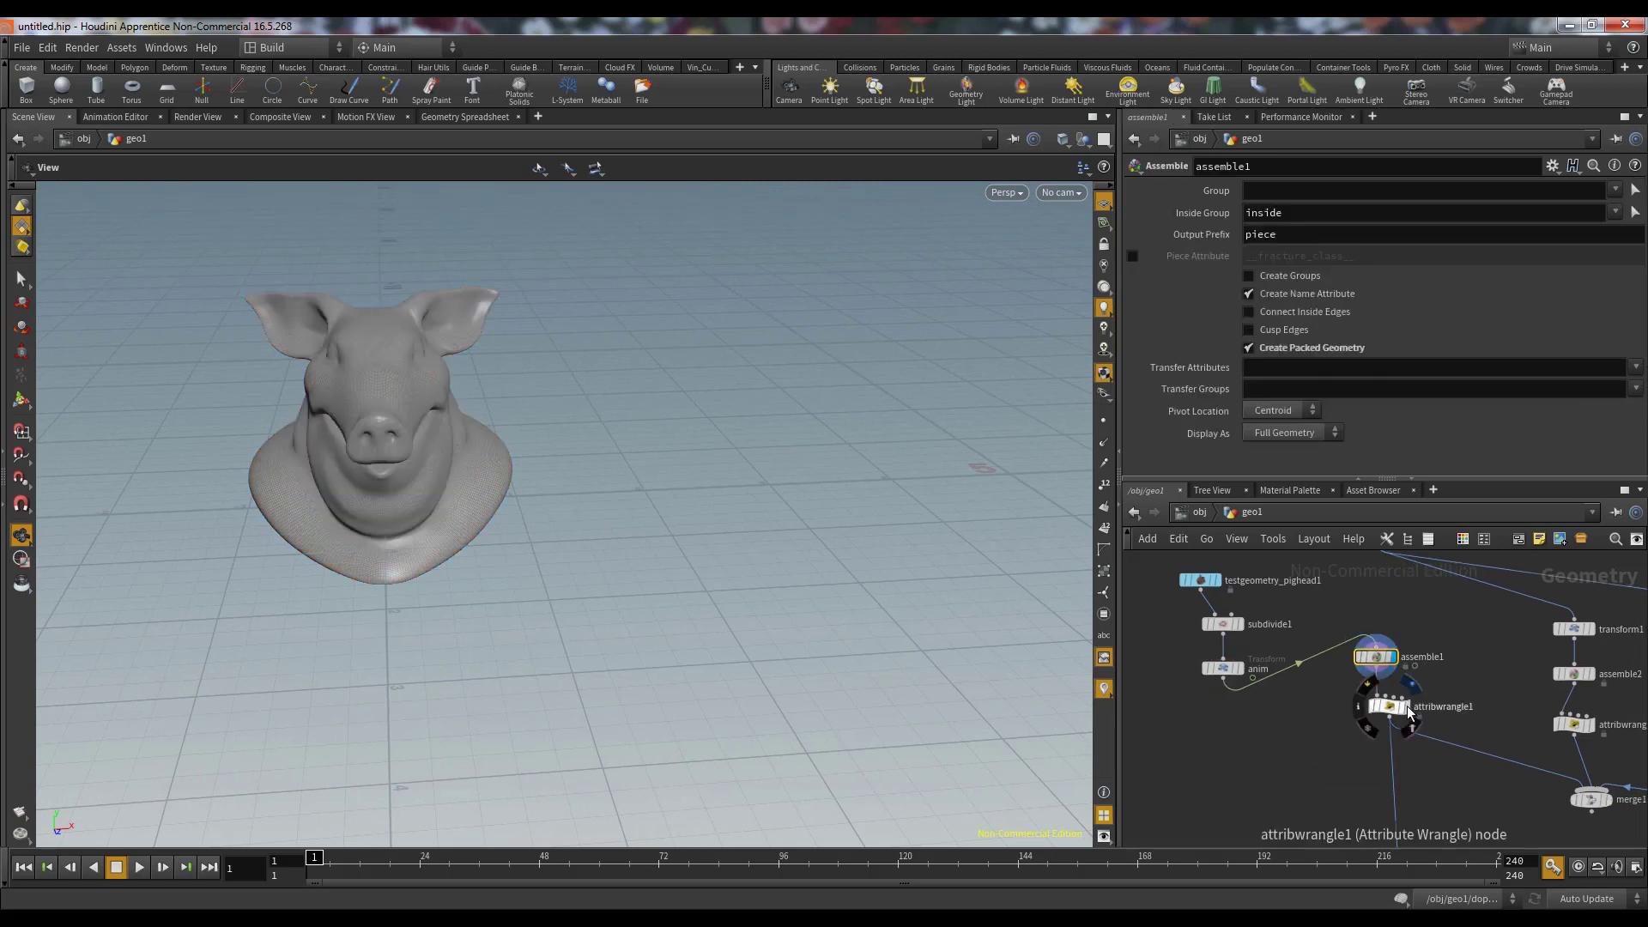
pyautogui.click(1406, 709)
pyautogui.moveTo(1323, 832); pyautogui.dragTo(1267, 662, button='middle')
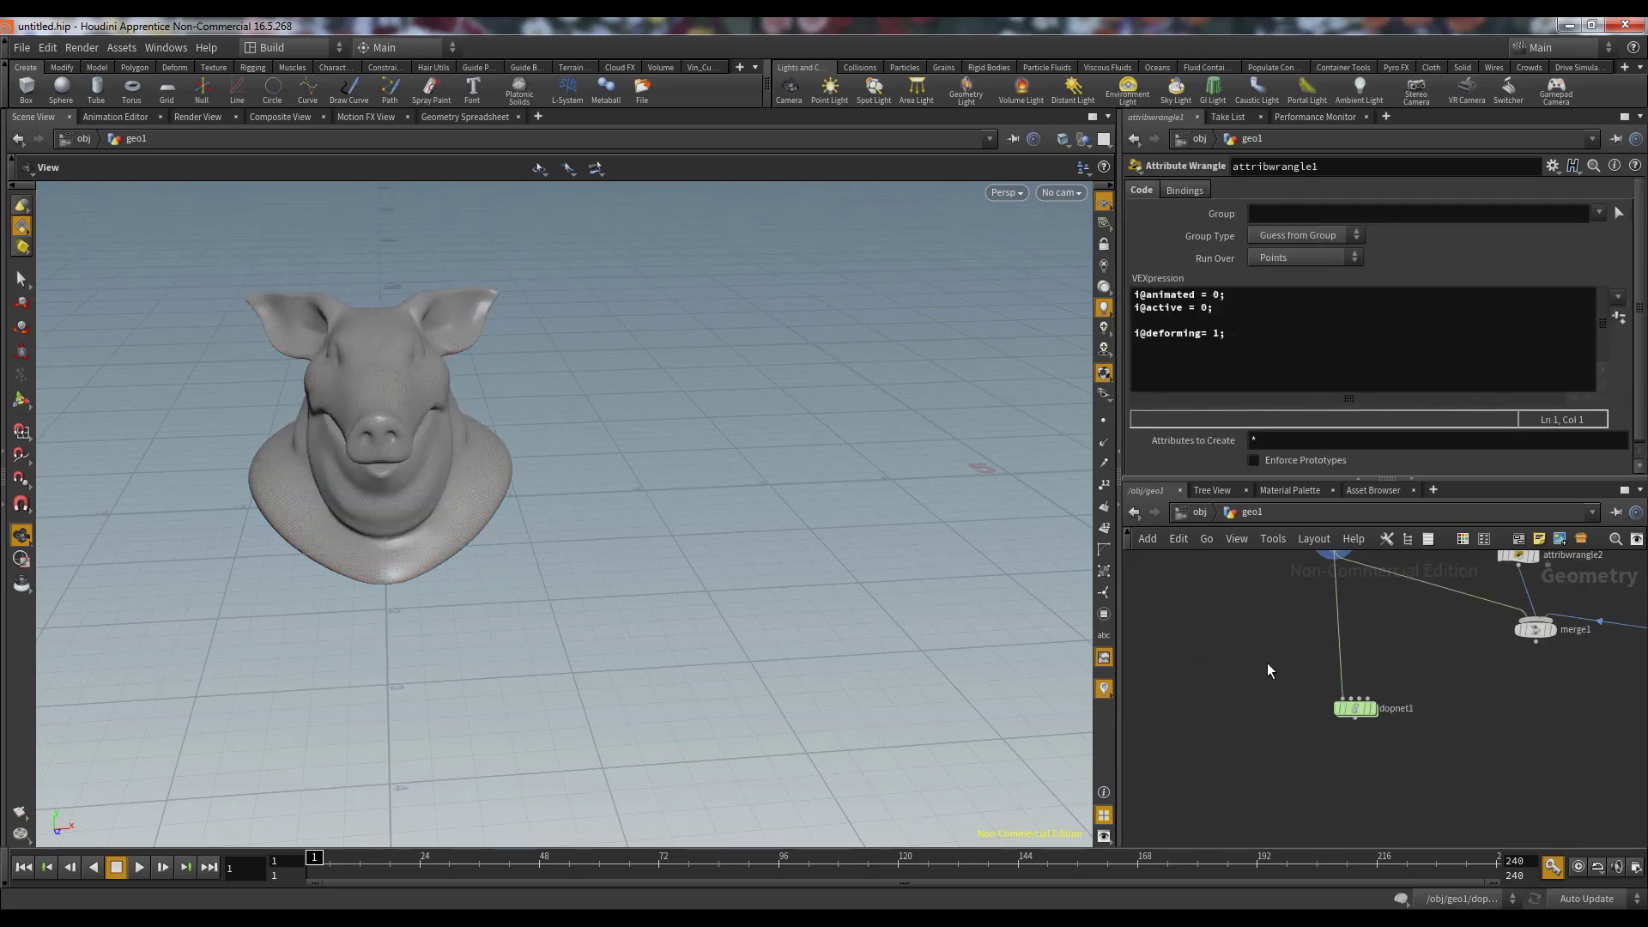
pyautogui.click(1373, 713)
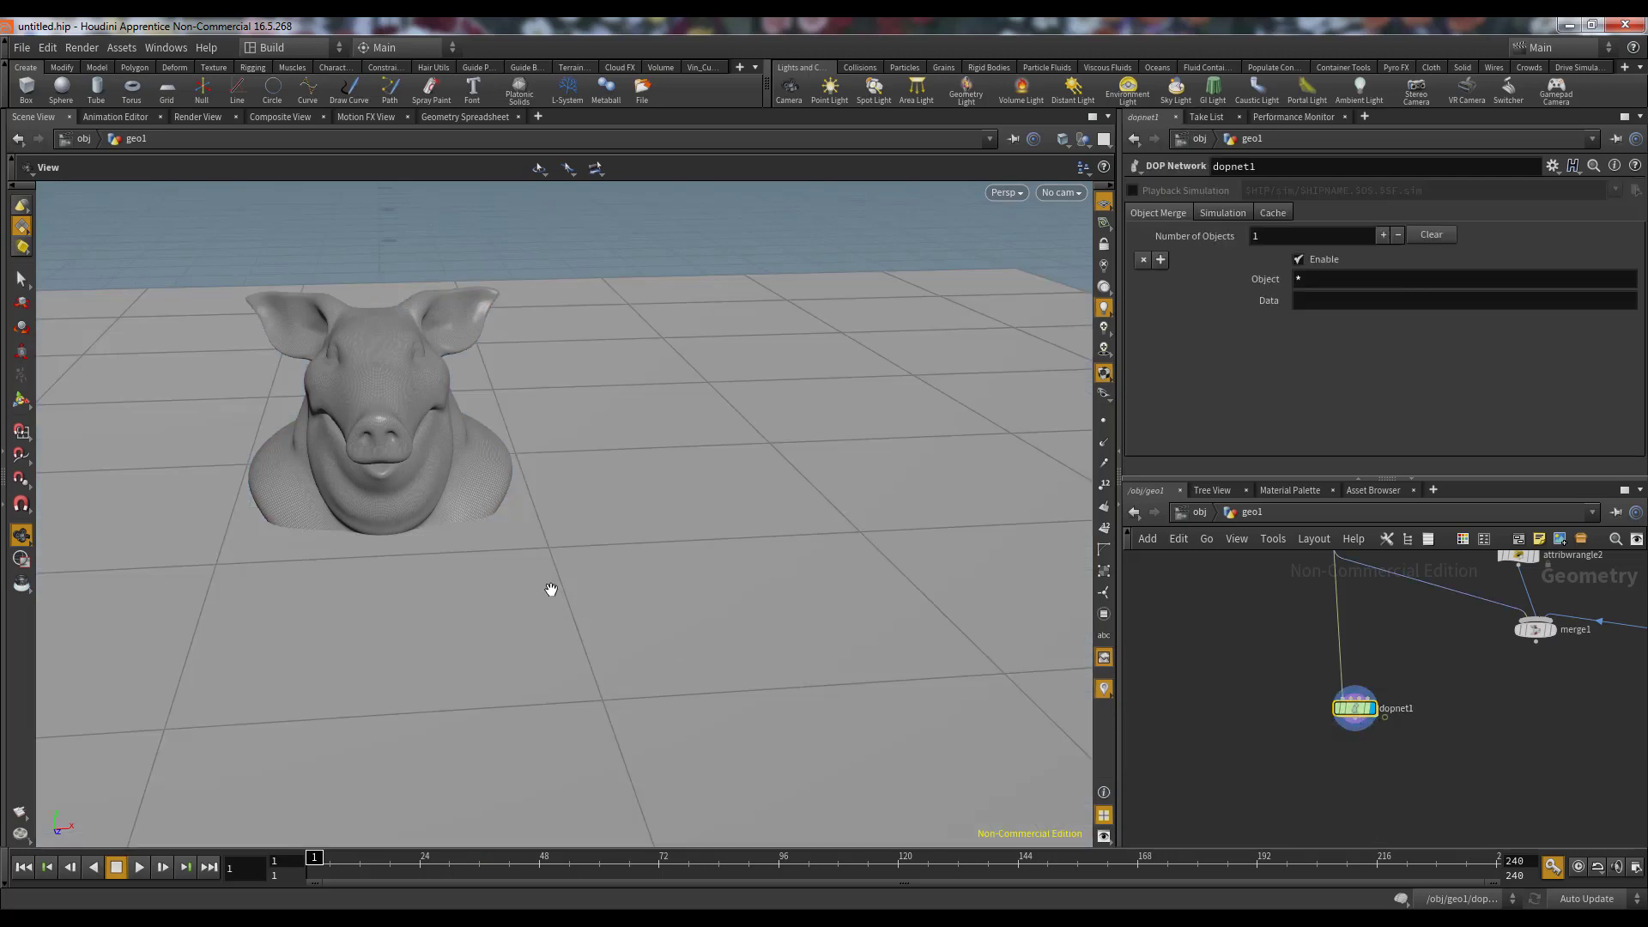
pyautogui.moveTo(1204, 612); pyautogui.dragTo(1269, 811, button='middle')
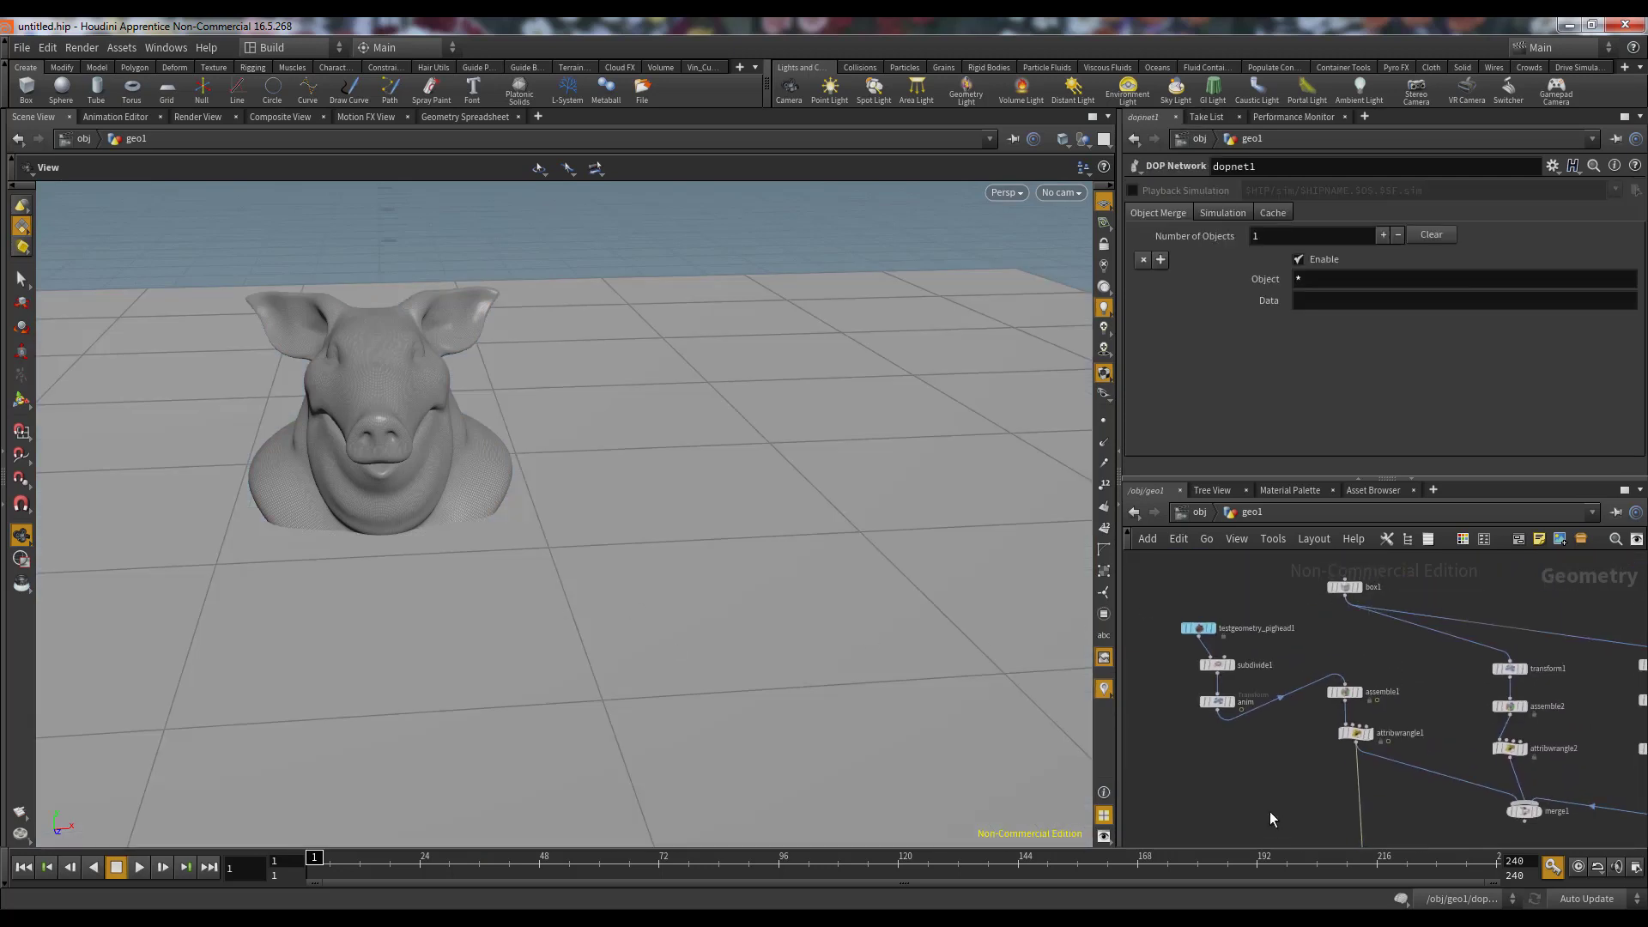
# Set anim's Translate Y to 1.5 and play the dopnet1 simulation
pyautogui.click(1217, 702)
pyautogui.click(1372, 257)
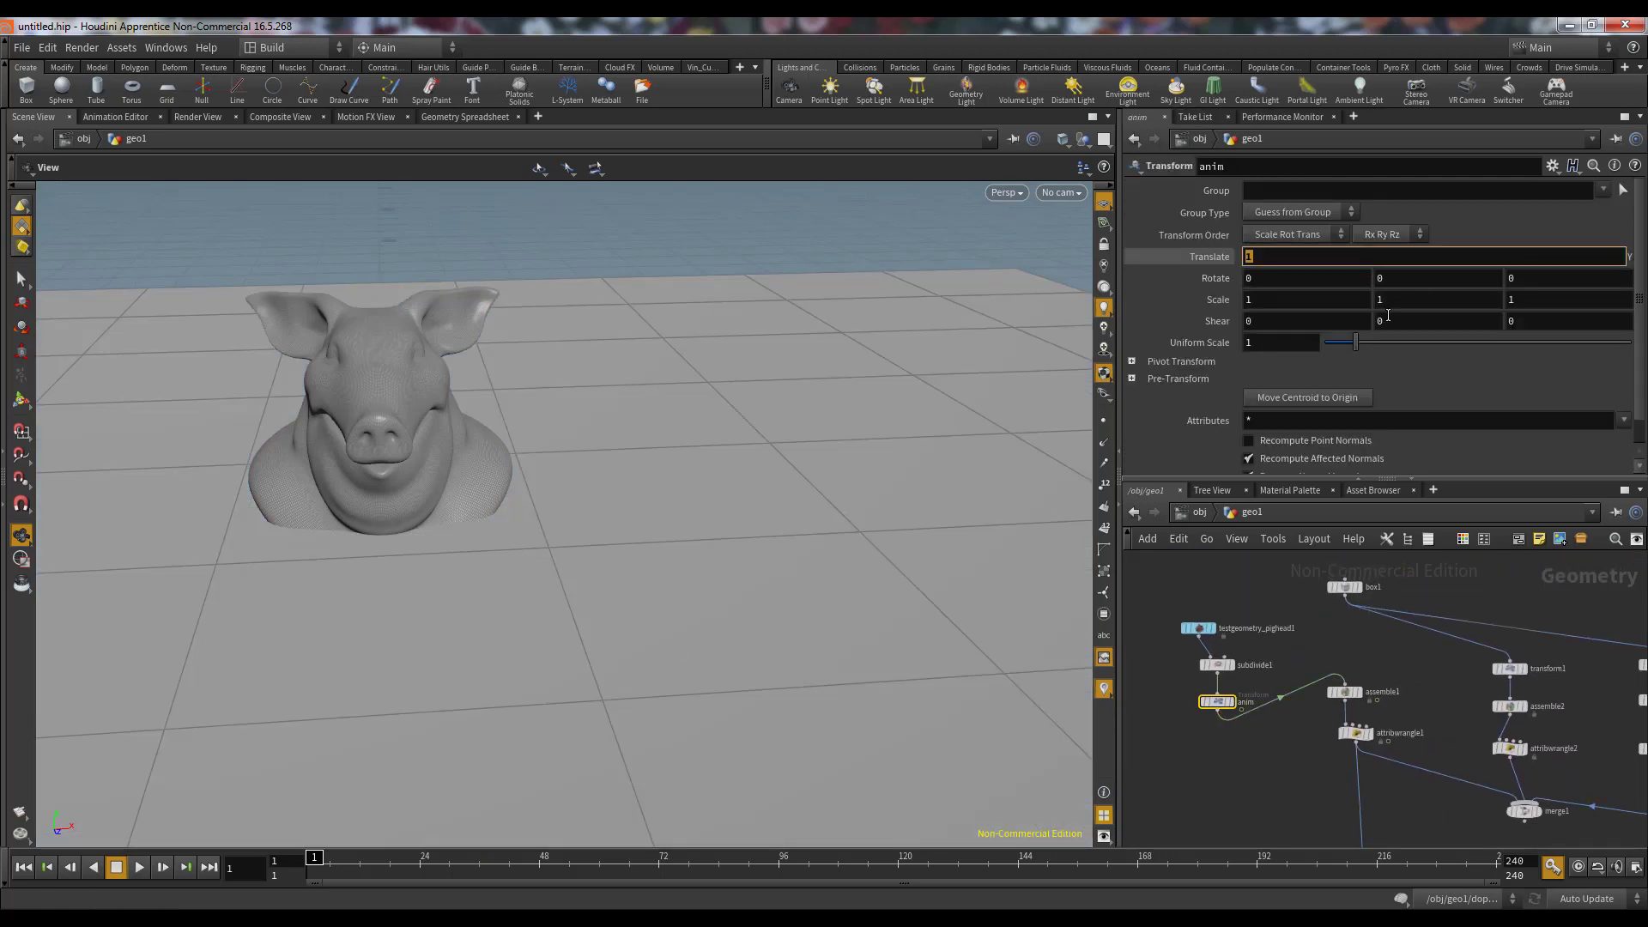
pyautogui.write('1.5')
pyautogui.press('Return')
pyautogui.moveTo(1258, 774); pyautogui.dragTo(1266, 743, button='middle')
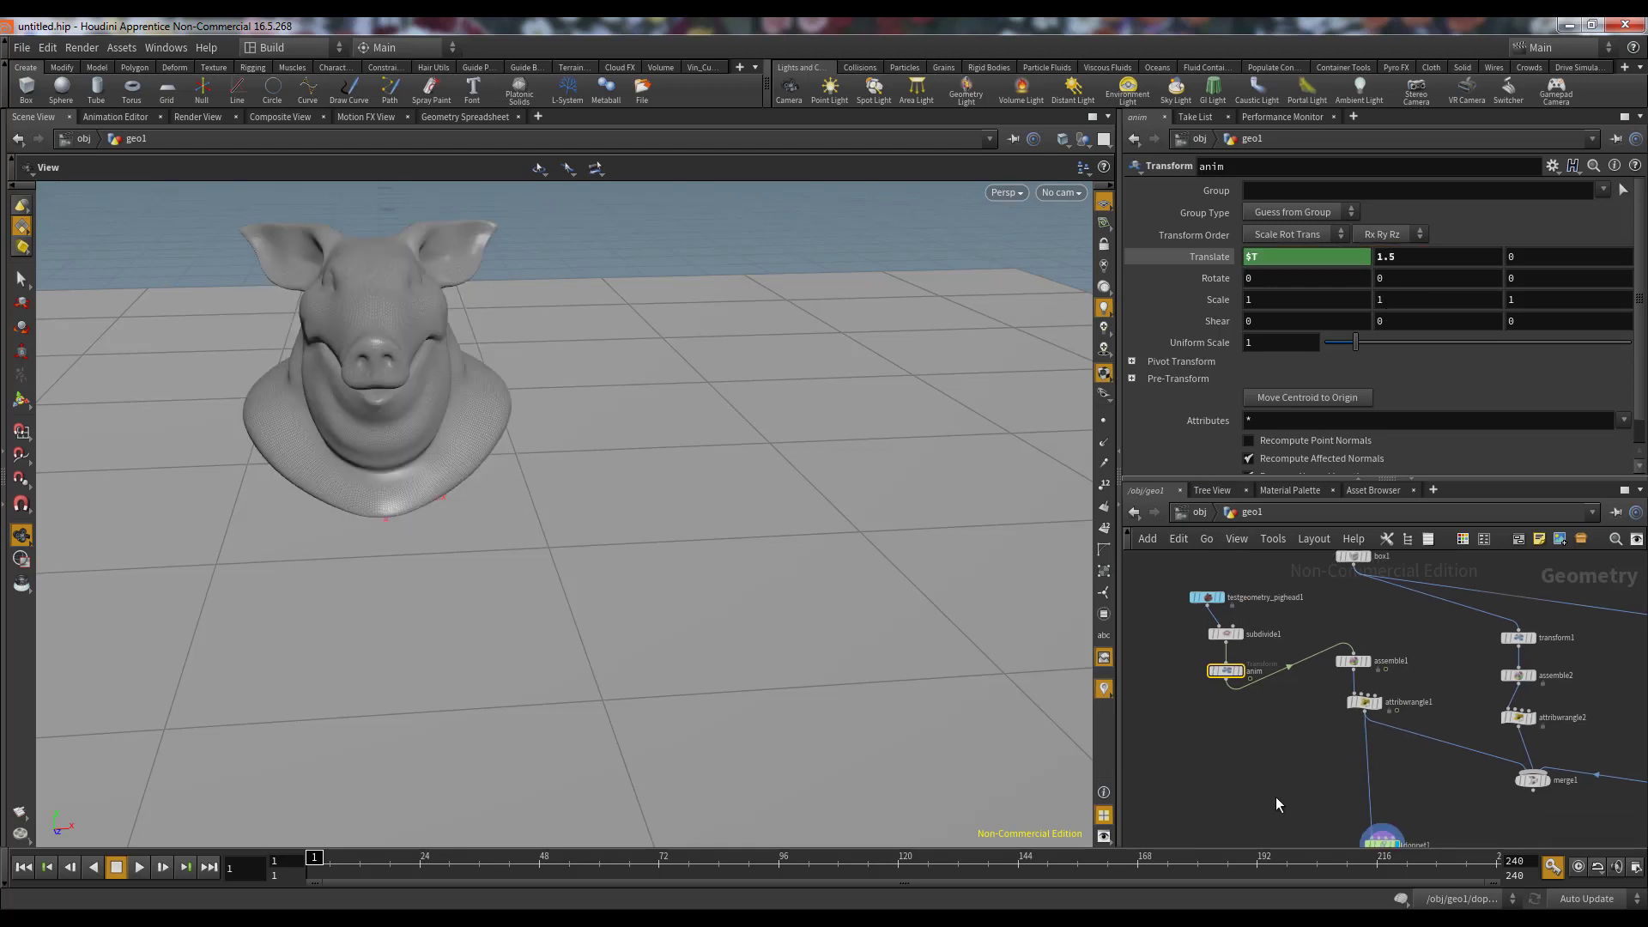
pyautogui.press('Up')
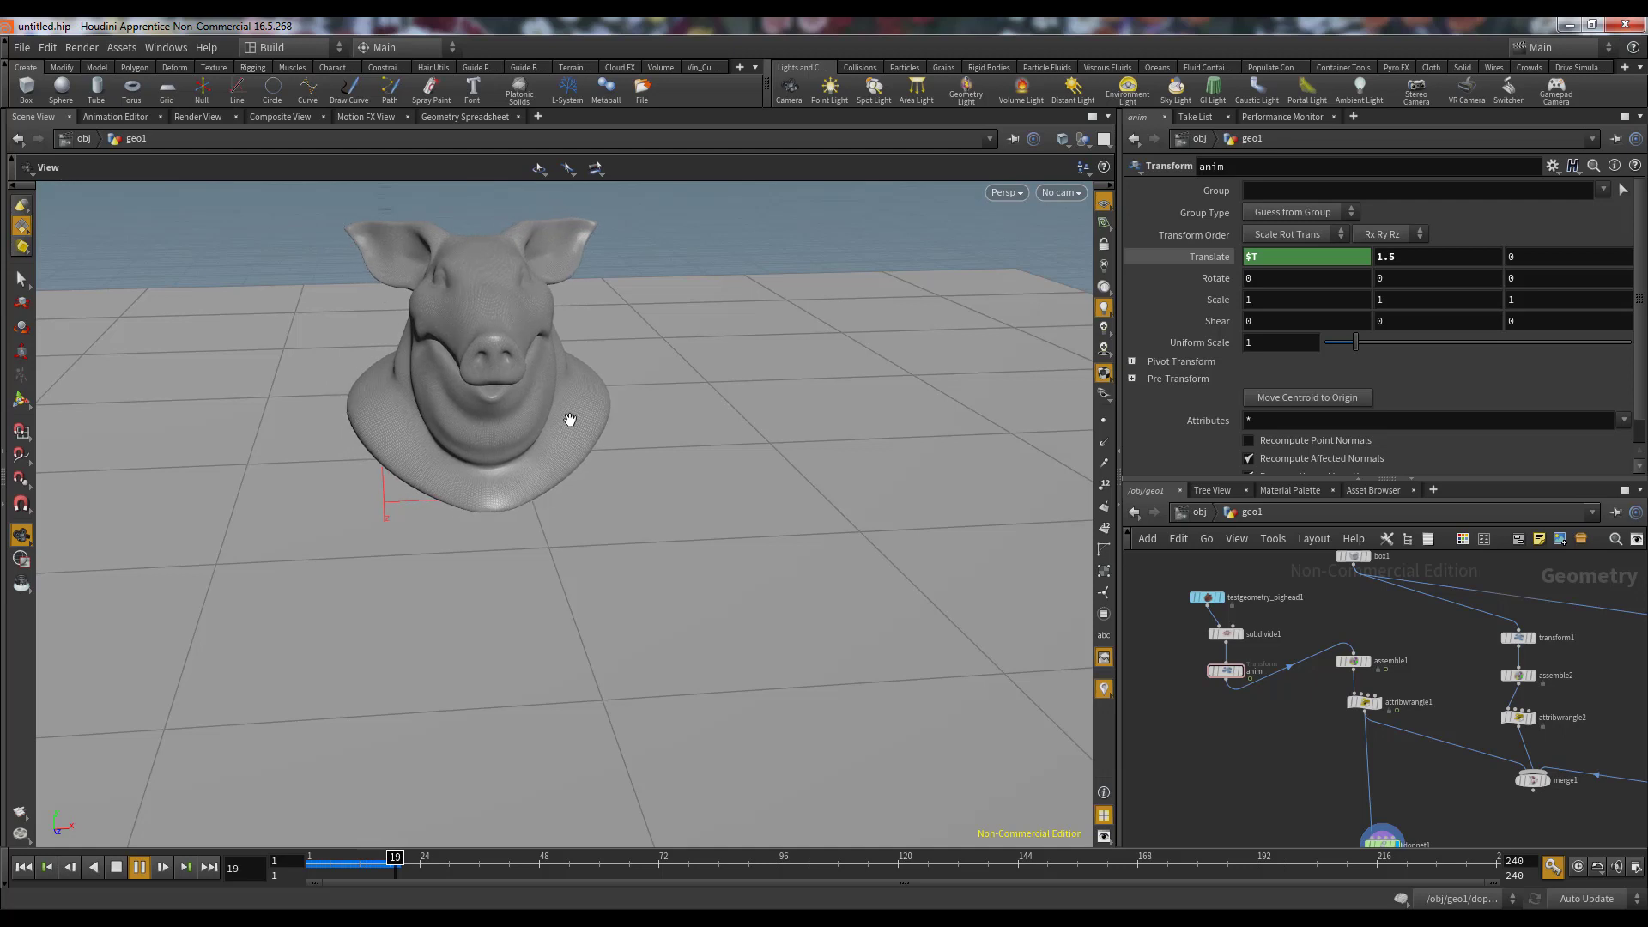
pyautogui.hotkey('ctrl', 'Up')
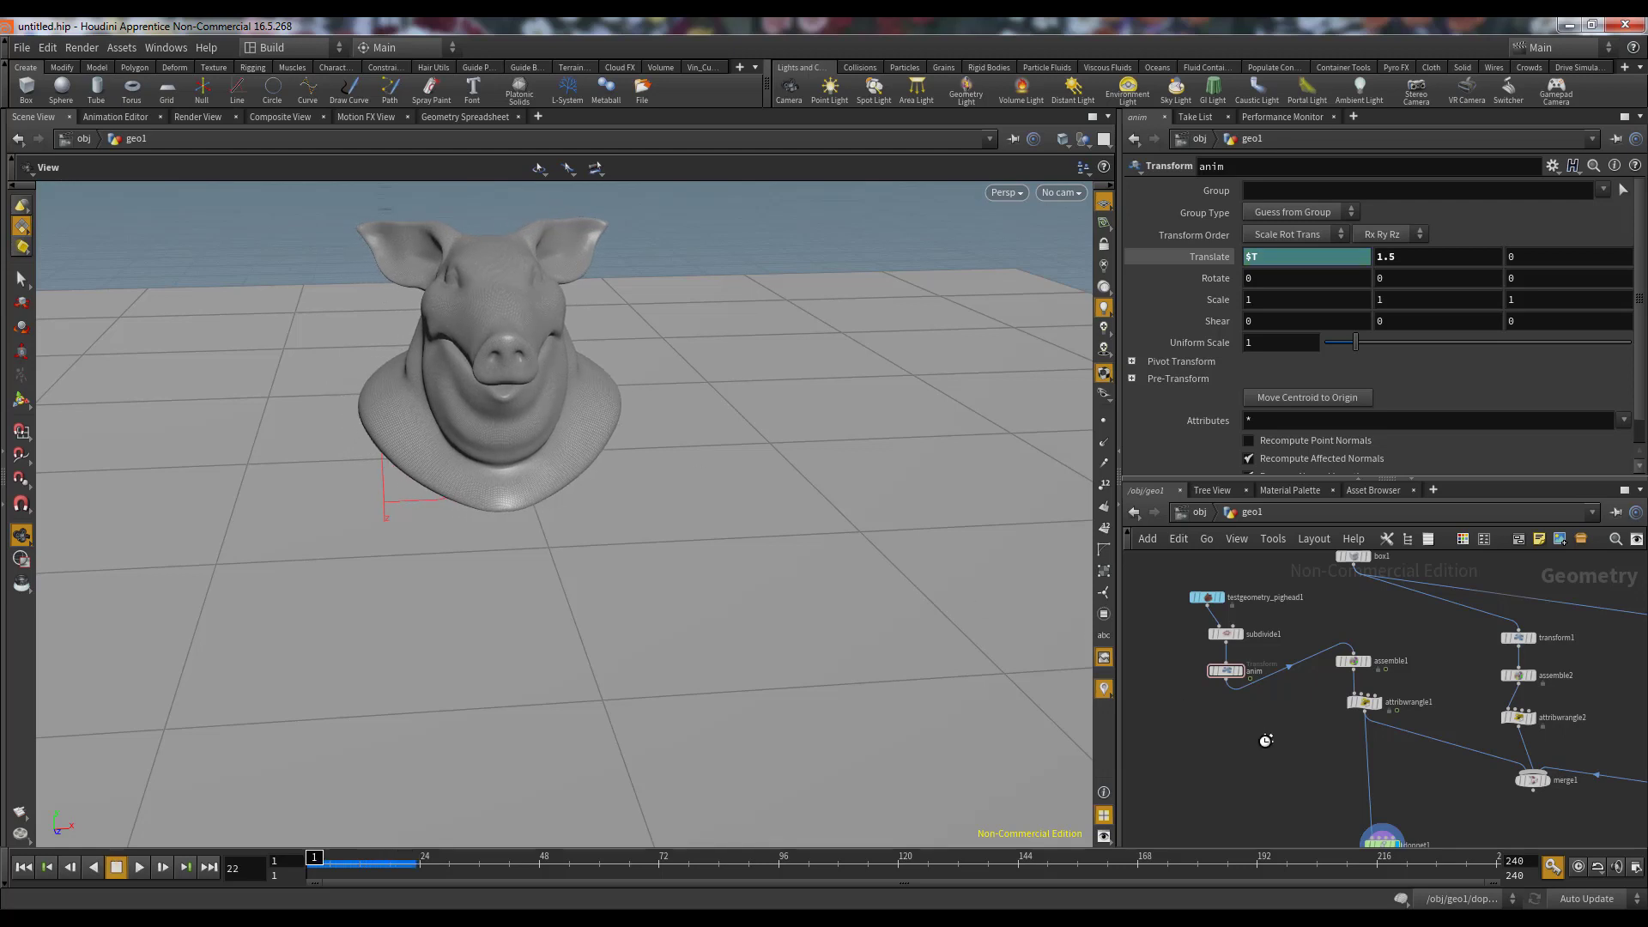
pyautogui.scroll(-3, 1278, 746)
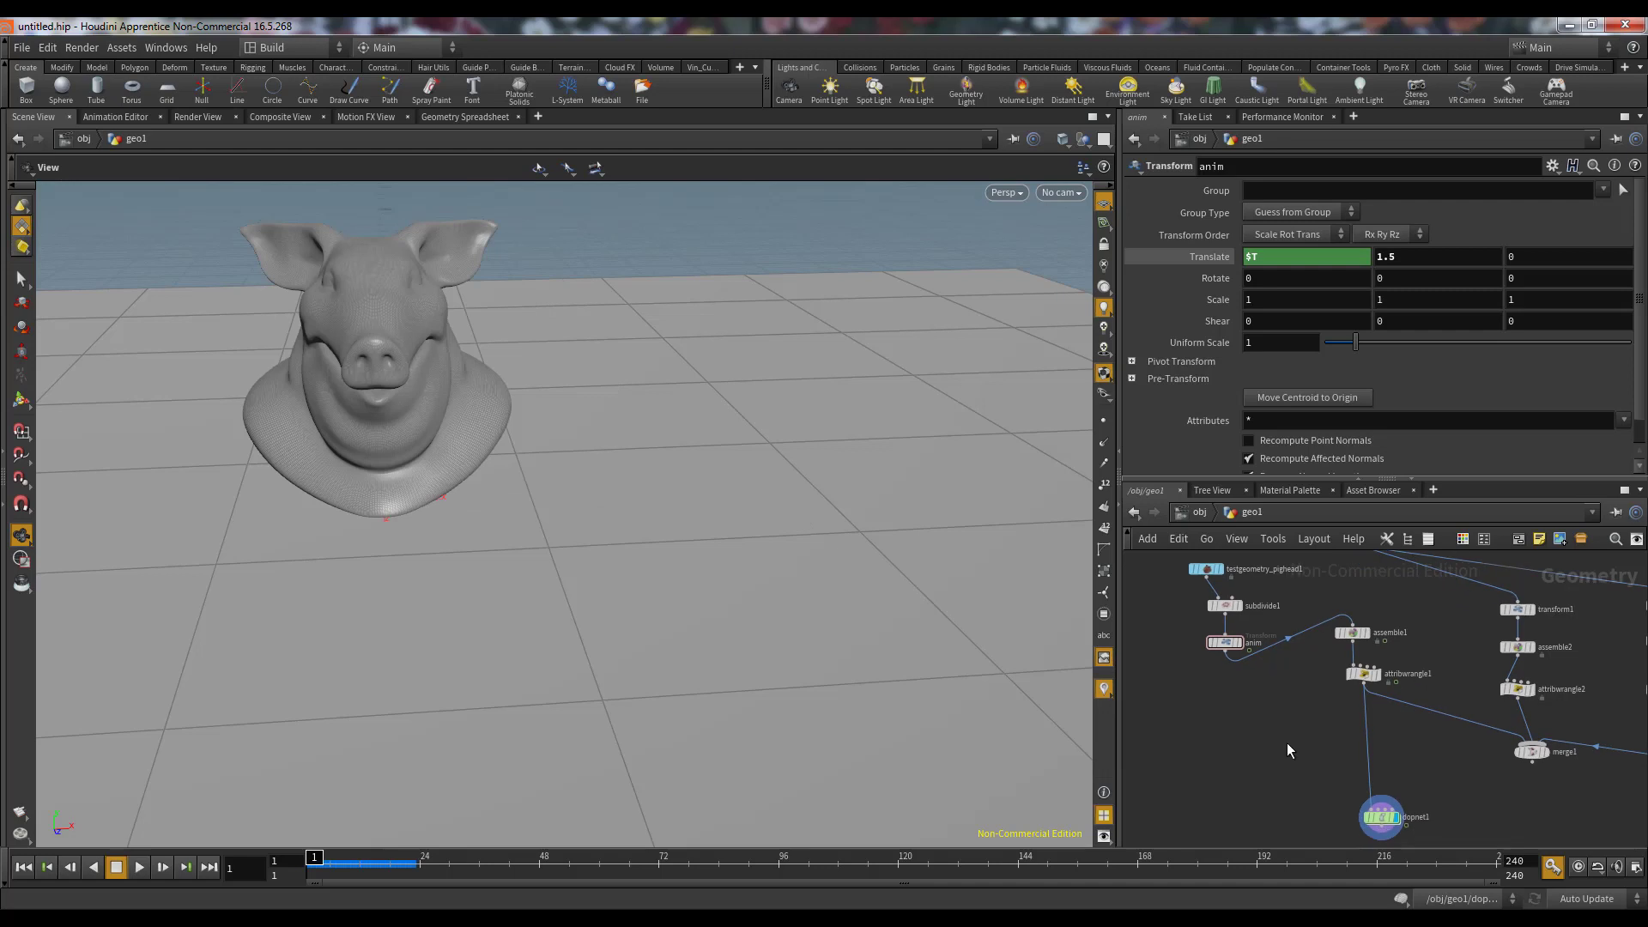
# Rearrange dopnet1, attribwrangle1, assemble1, anim and subdivide1 into a tidy vertical chain
pyautogui.moveTo(1352, 766)
pyautogui.moveTo(1351, 767); pyautogui.dragTo(1352, 779)
pyautogui.scroll(2, 1322, 734)
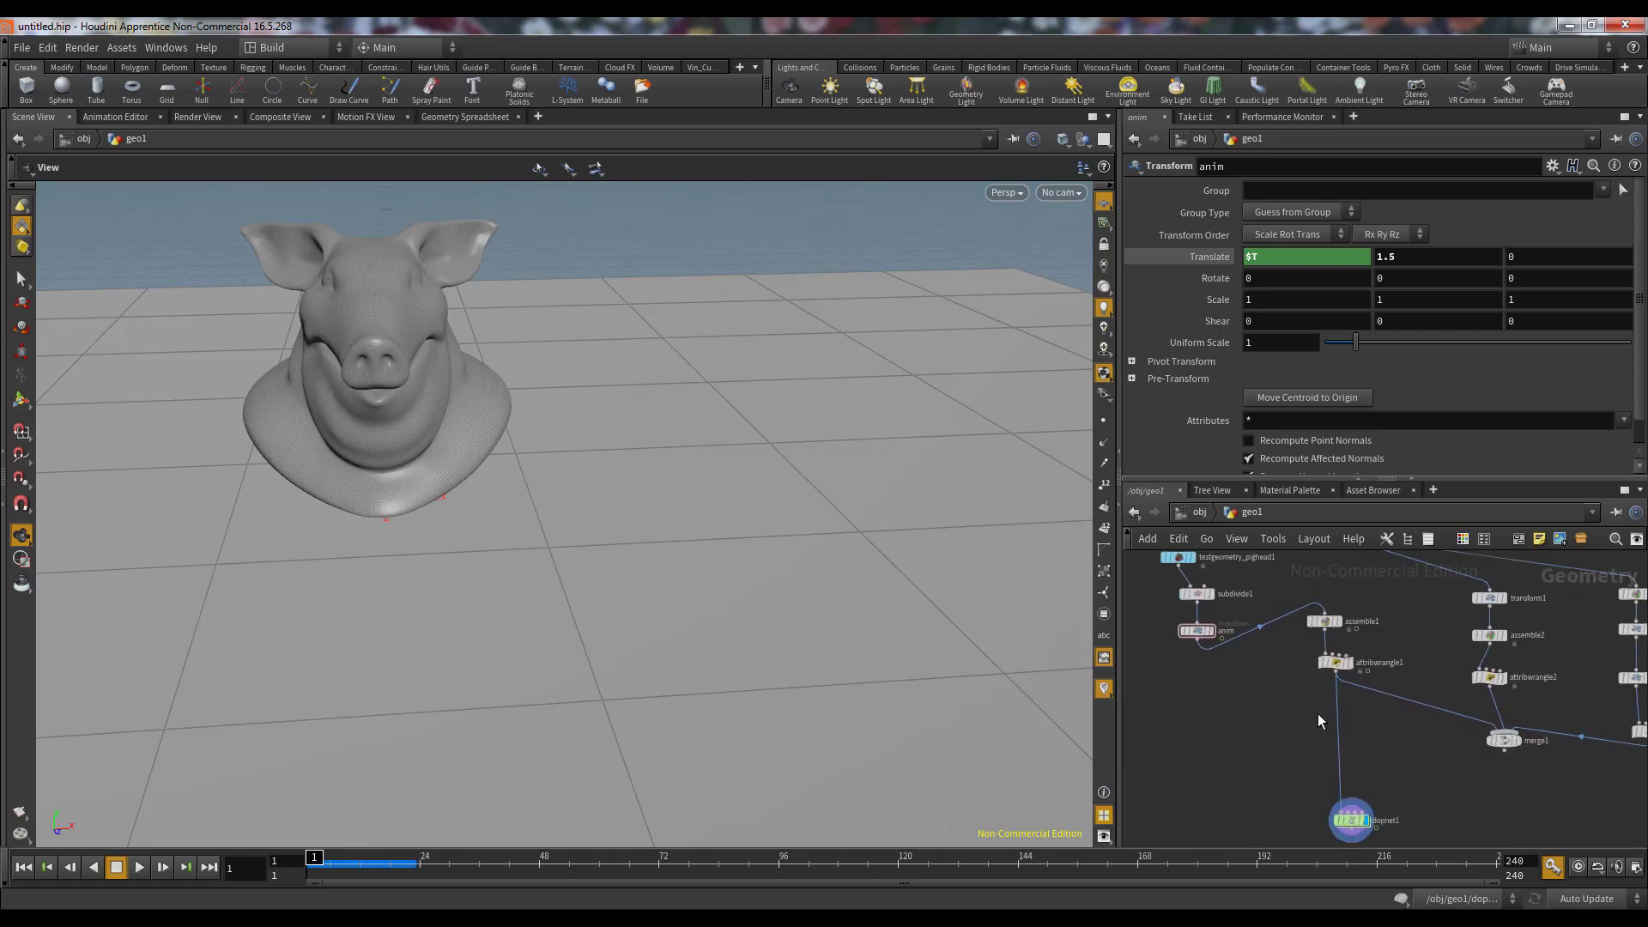
pyautogui.moveTo(1338, 672); pyautogui.dragTo(1344, 751)
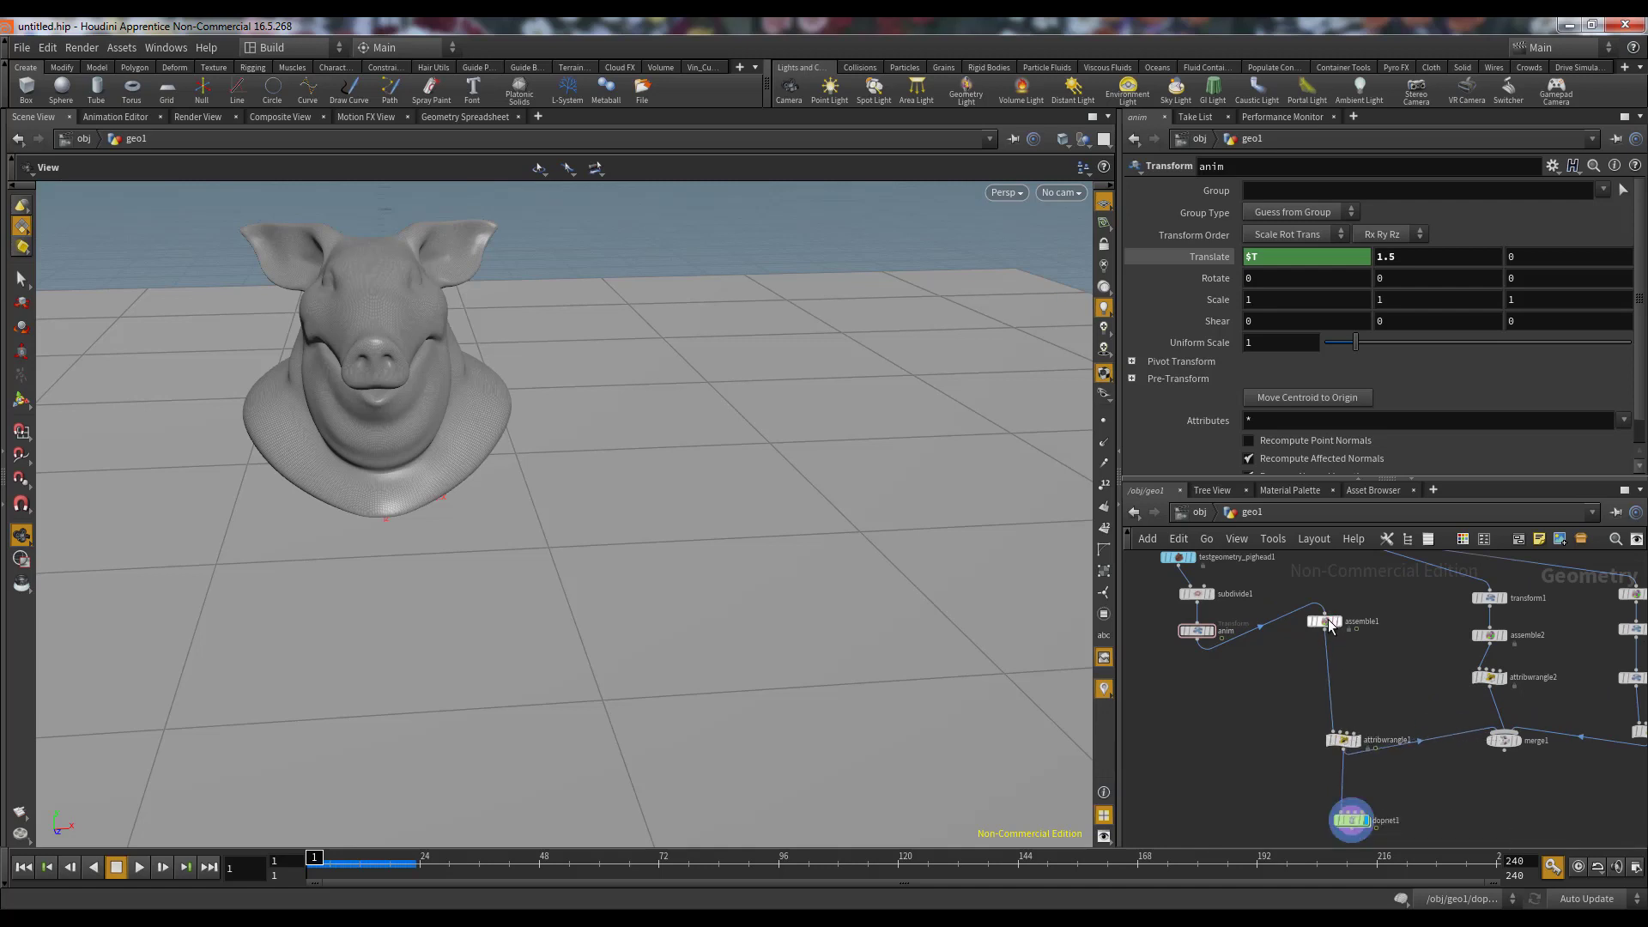
pyautogui.moveTo(1326, 620); pyautogui.dragTo(1337, 666)
pyautogui.moveTo(1201, 642); pyautogui.dragTo(1330, 639)
pyautogui.moveTo(1210, 600); pyautogui.dragTo(1330, 601)
pyautogui.moveTo(1330, 601); pyautogui.dragTo(1322, 656, button='middle')
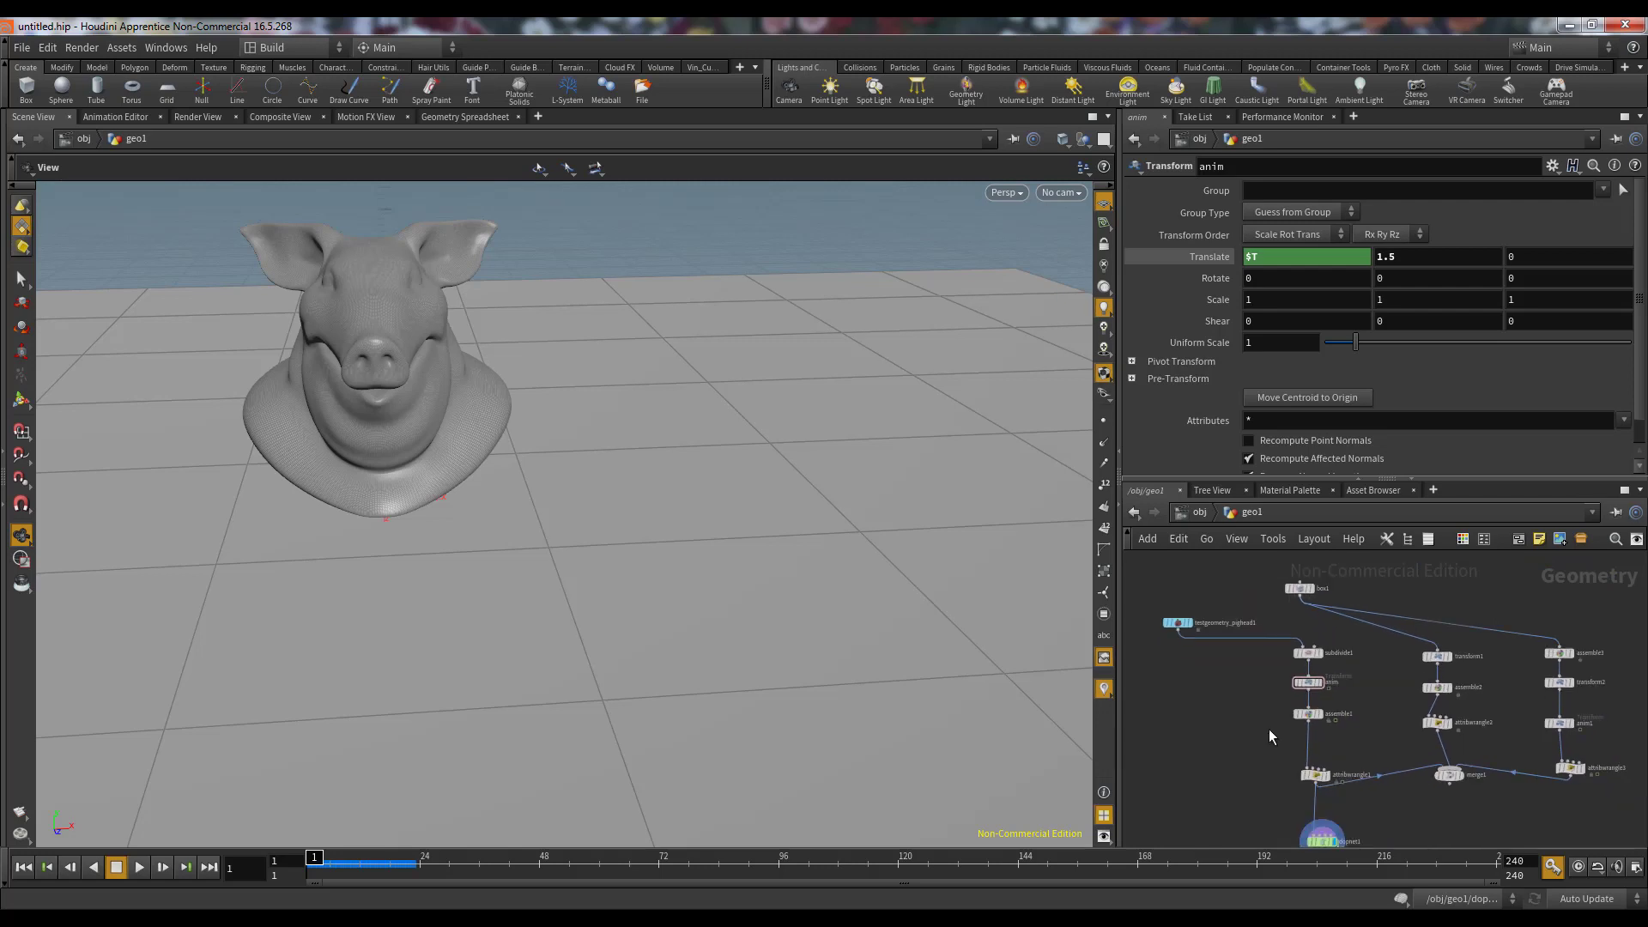
# Shift the four chain nodes down-left together and replay the simulation from frame 1
pyautogui.scroll(-2, 1260, 652)
pyautogui.moveTo(1259, 652); pyautogui.dragTo(1182, 696)
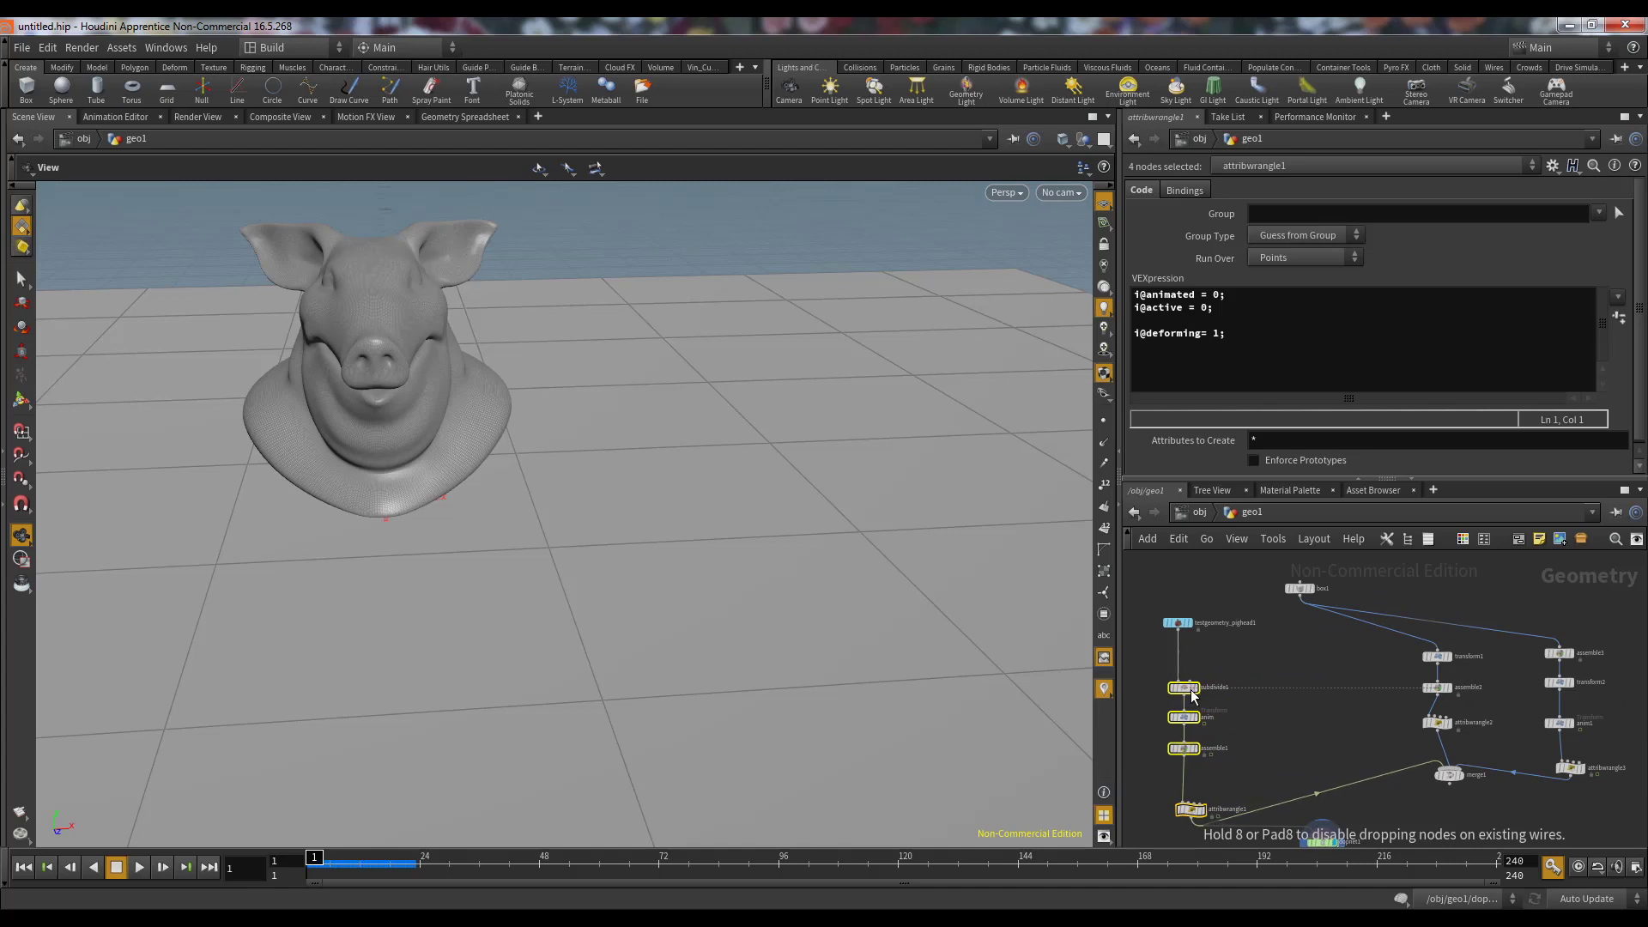
pyautogui.moveTo(1313, 777); pyautogui.dragTo(1308, 732, button='middle')
pyautogui.click(1364, 836)
pyautogui.moveTo(1310, 806); pyautogui.dragTo(1191, 805)
pyautogui.moveTo(1227, 782); pyautogui.dragTo(1249, 827, button='middle')
pyautogui.press('Up')
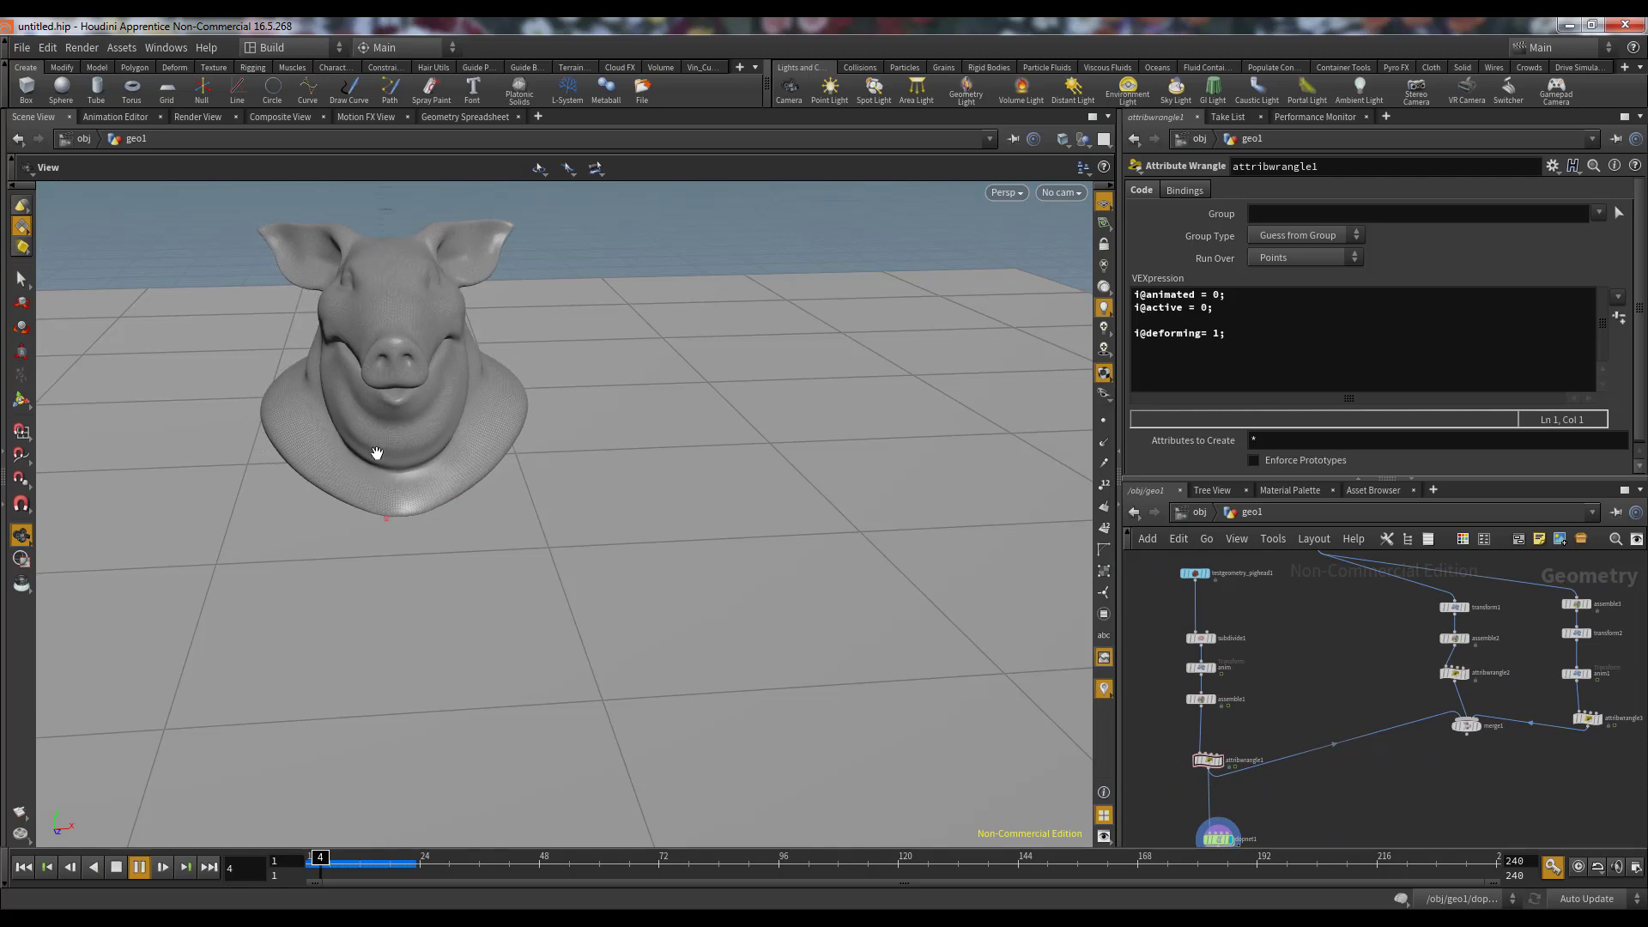
pyautogui.hotkey('ctrl', 'Up')
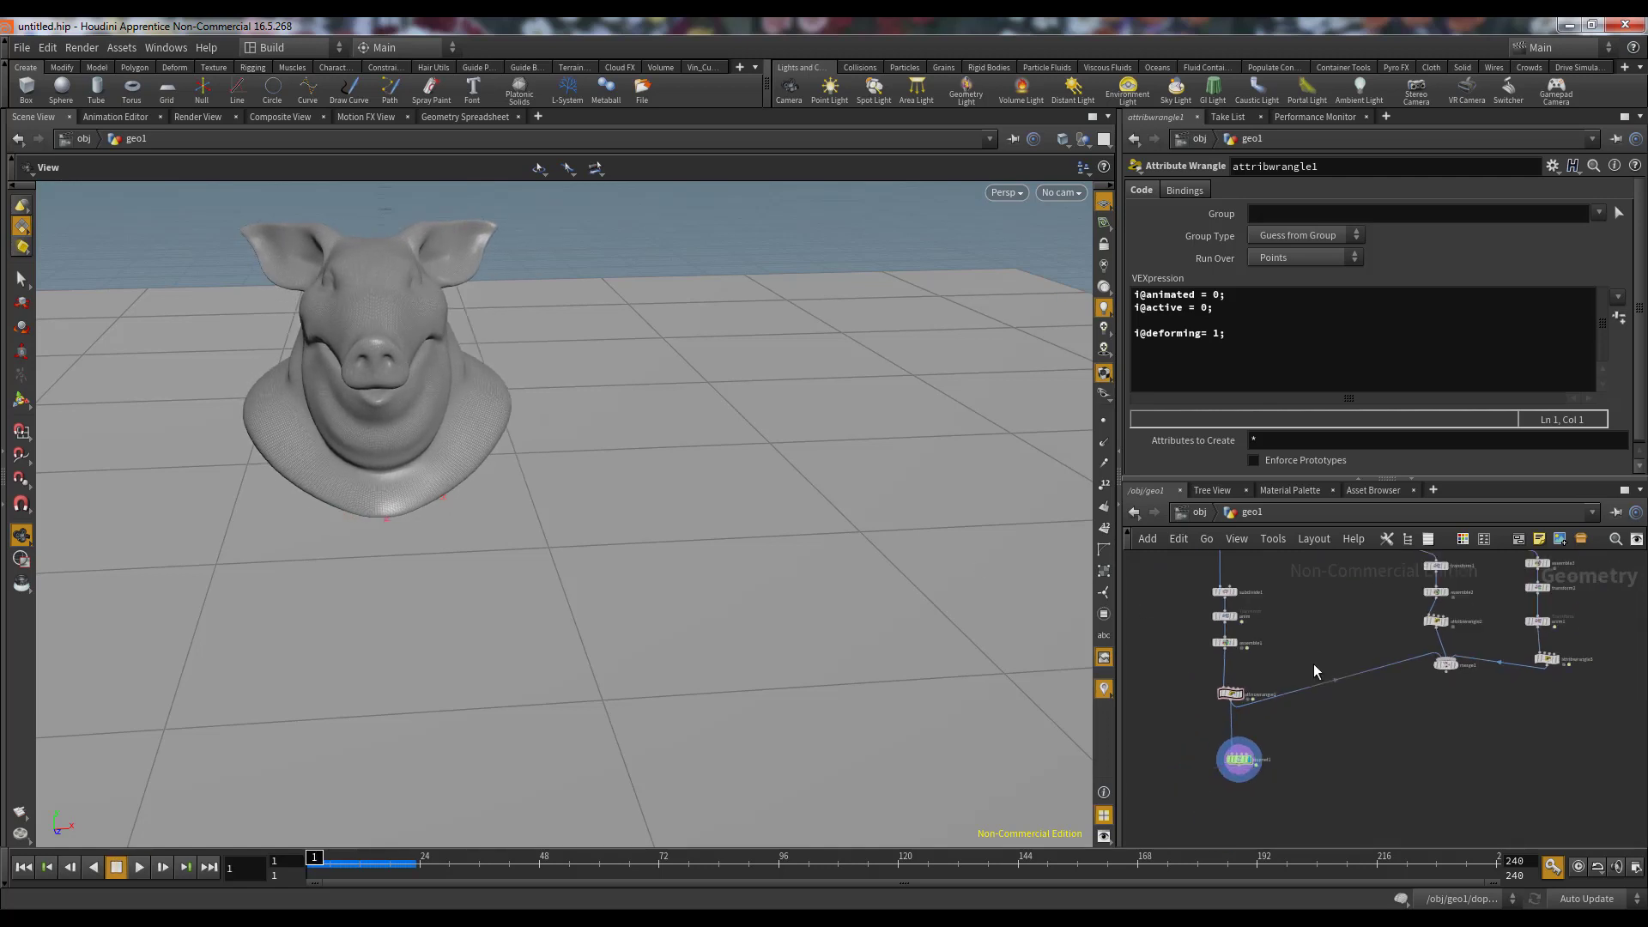
# Wire testgeometry_pighead1's output into assemble3's input
pyautogui.moveTo(1313, 663); pyautogui.dragTo(1300, 733, button='middle')
pyautogui.scroll(2, 1225, 647)
pyautogui.click(1185, 604)
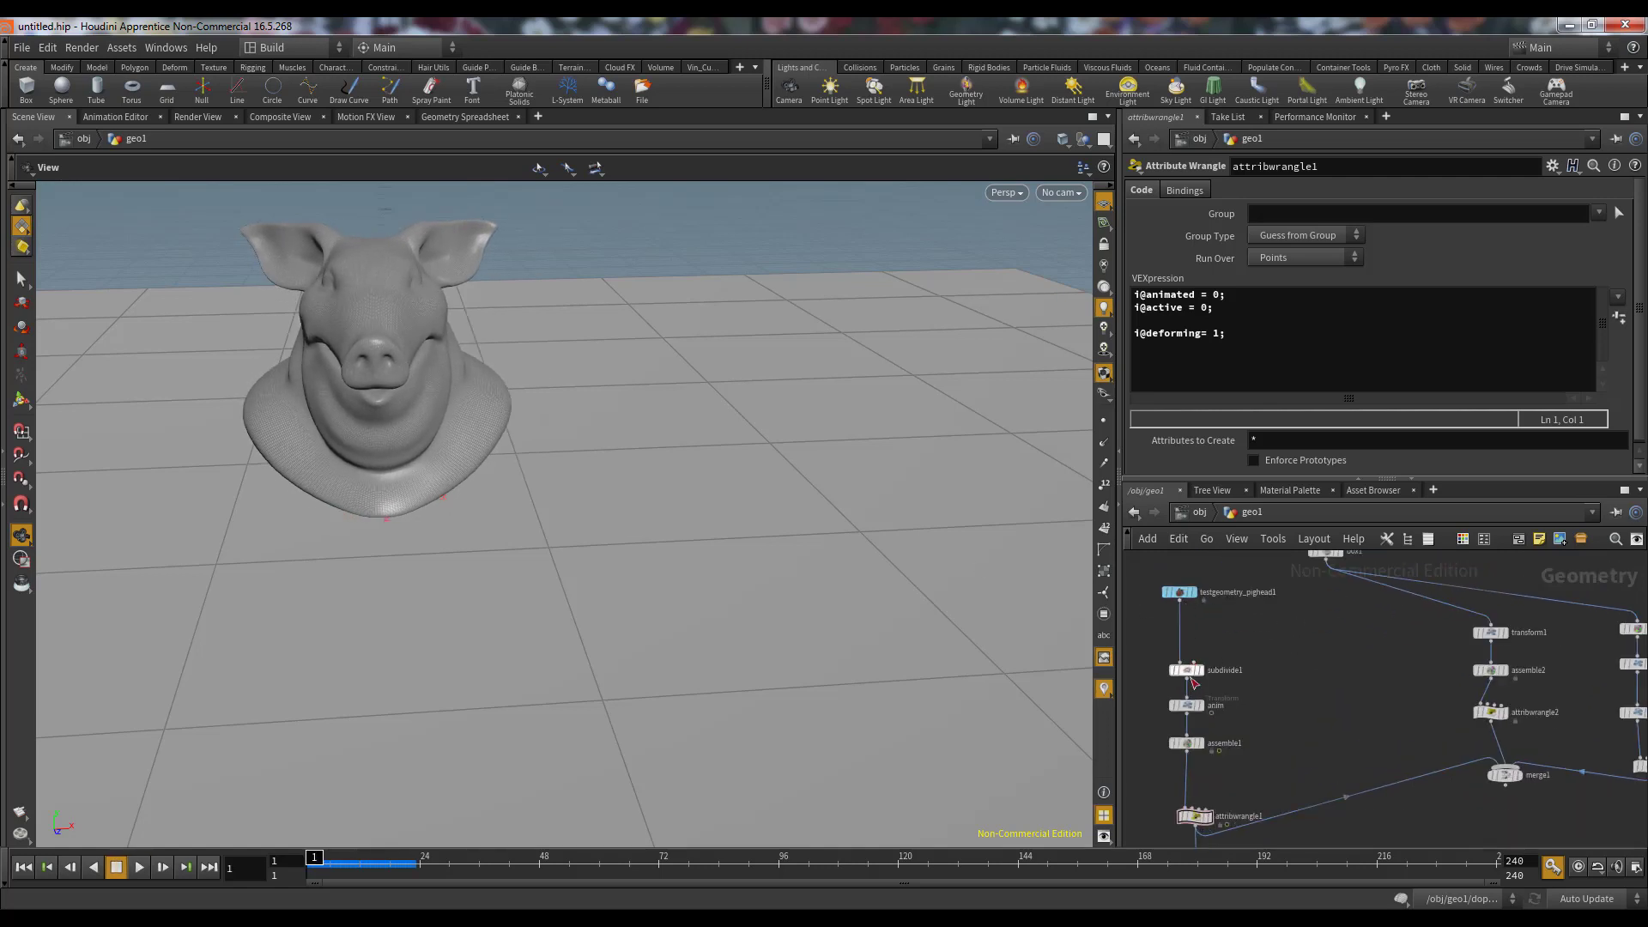
pyautogui.click(1555, 643)
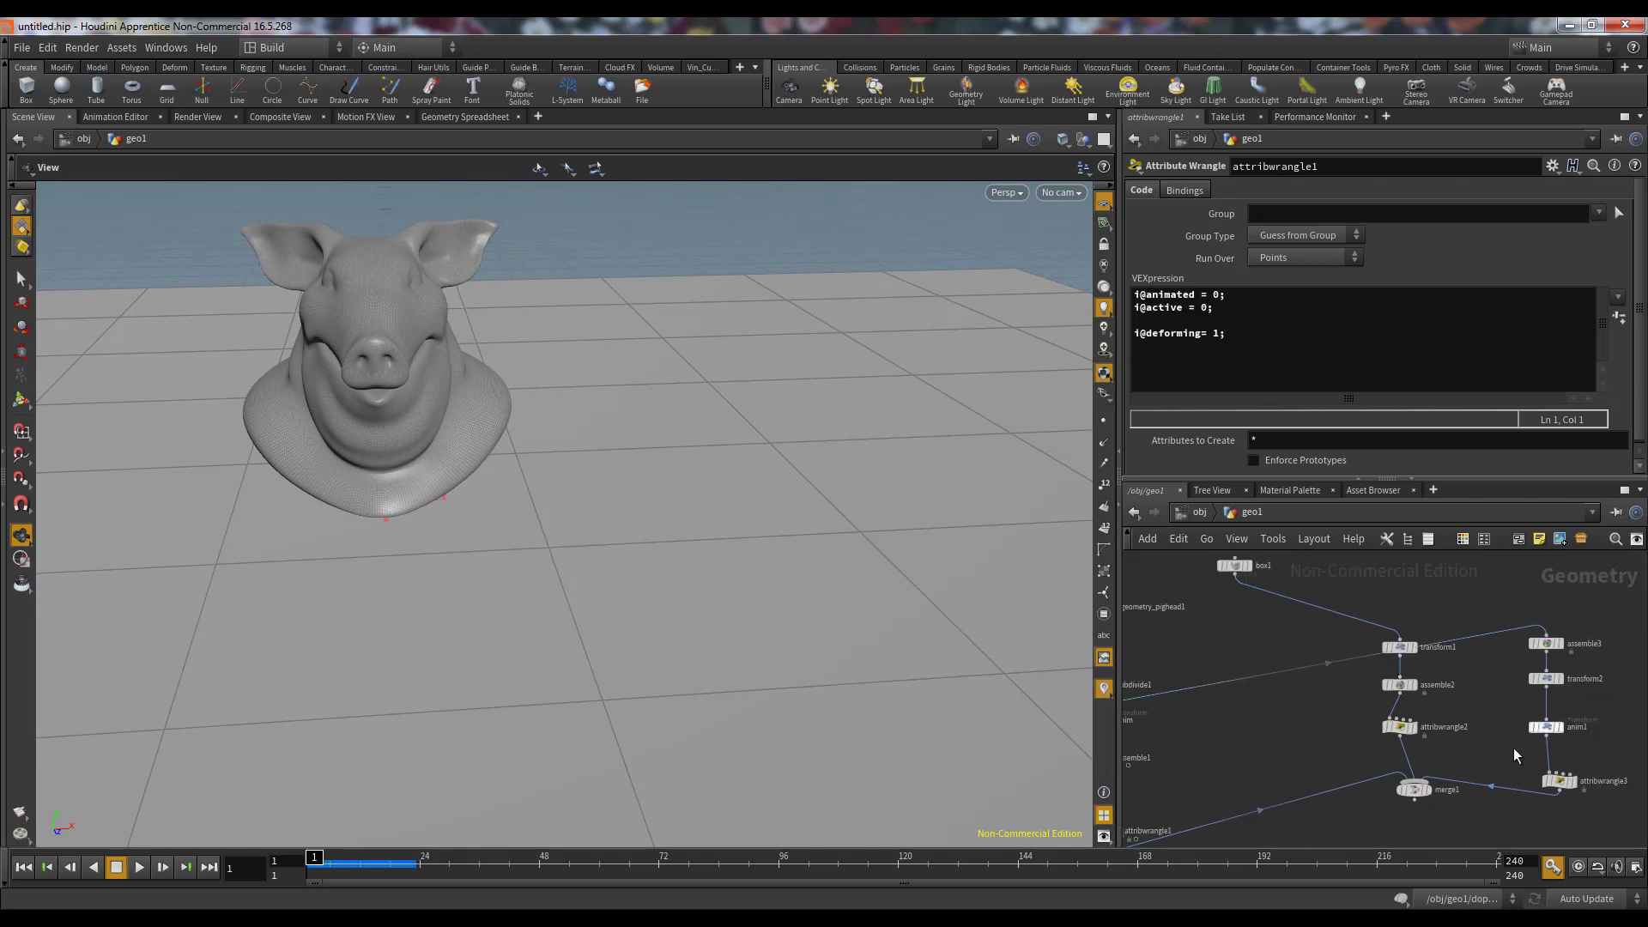
pyautogui.scroll(-3, 1512, 748)
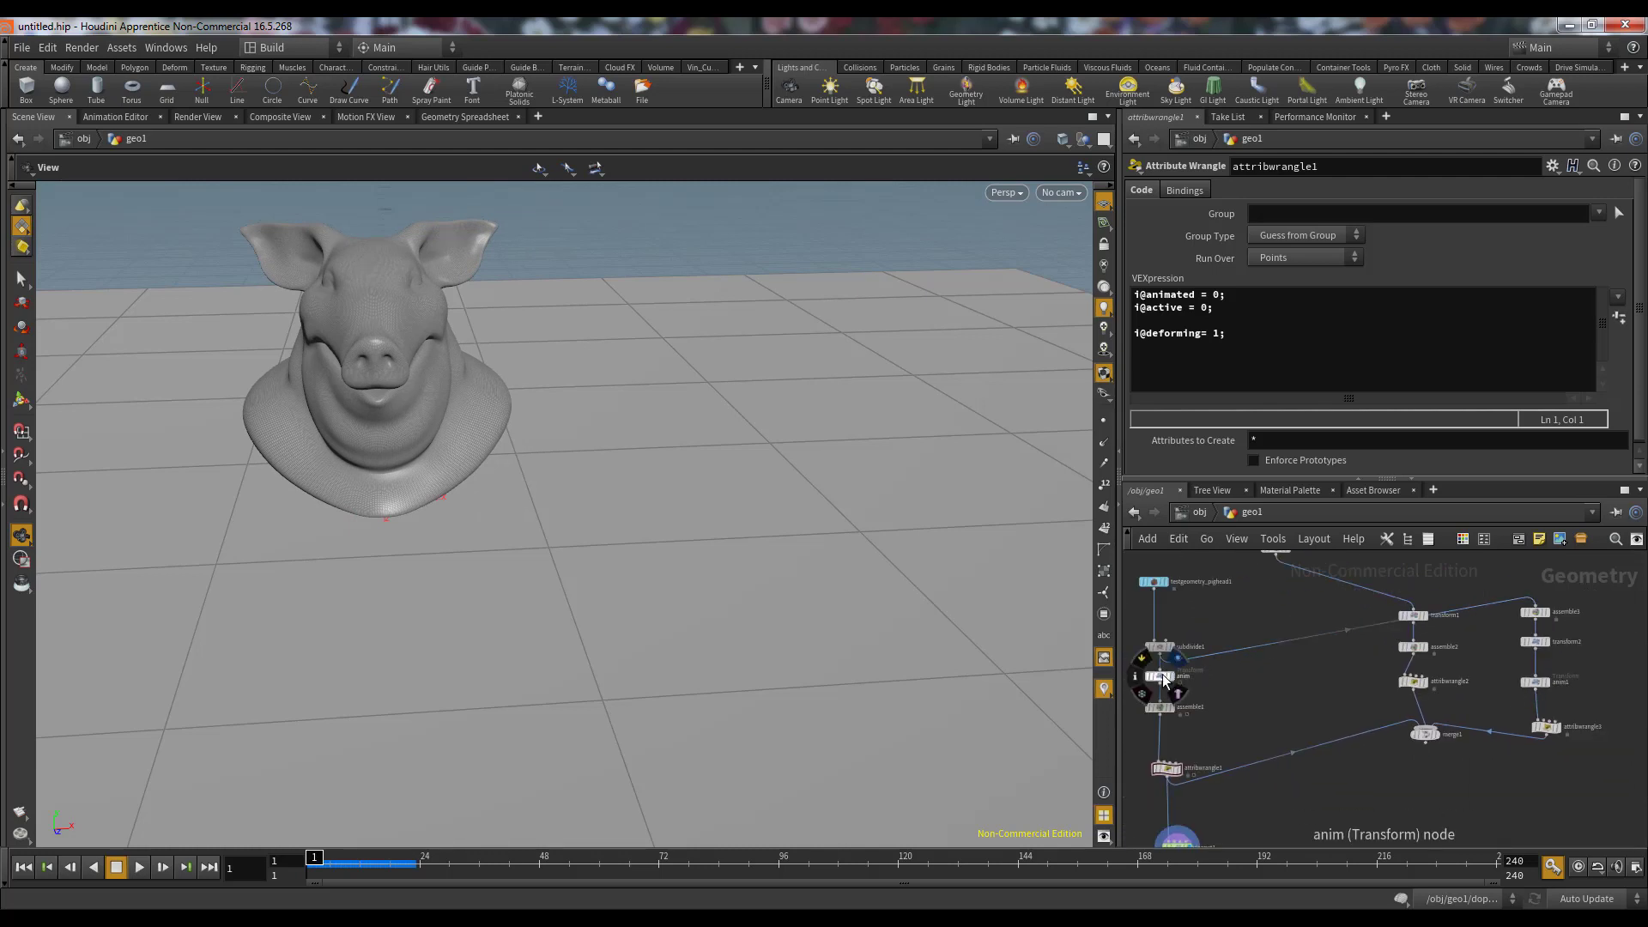
# Set anim1's Translate Y to 1.5
pyautogui.click(1159, 675)
pyautogui.click(1535, 684)
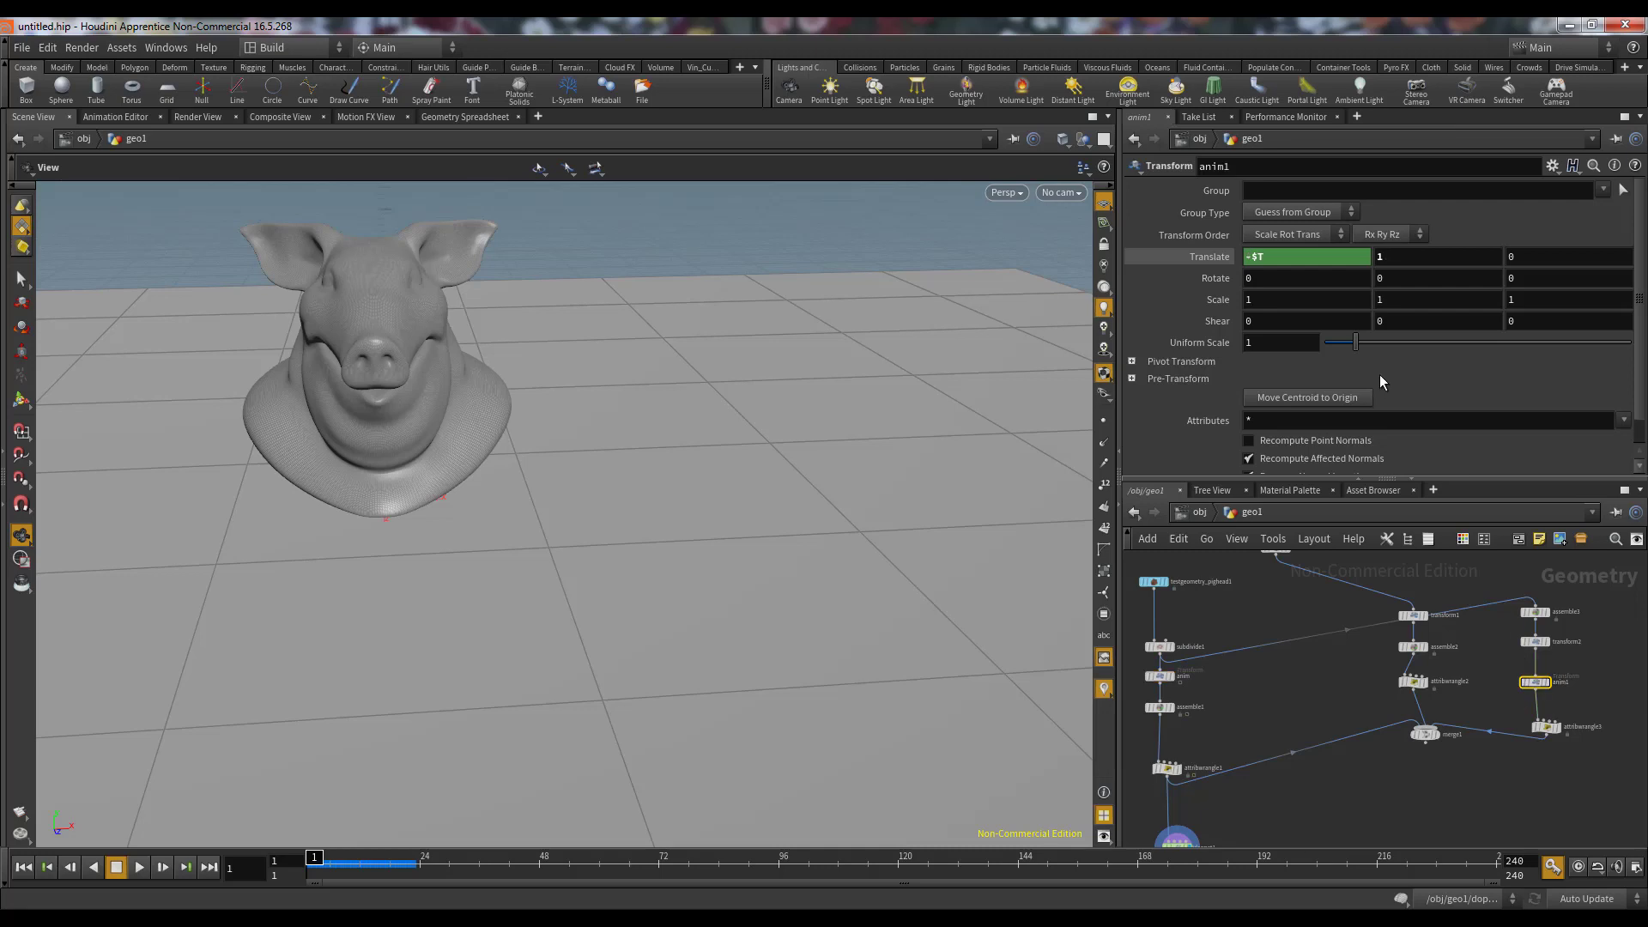
pyautogui.click(1407, 256)
pyautogui.write('.5')
pyautogui.press('Return')
# Rewire dopnet1's input to come from attribwrangle3
pyautogui.moveTo(1311, 702); pyautogui.dragTo(1320, 669, button='middle')
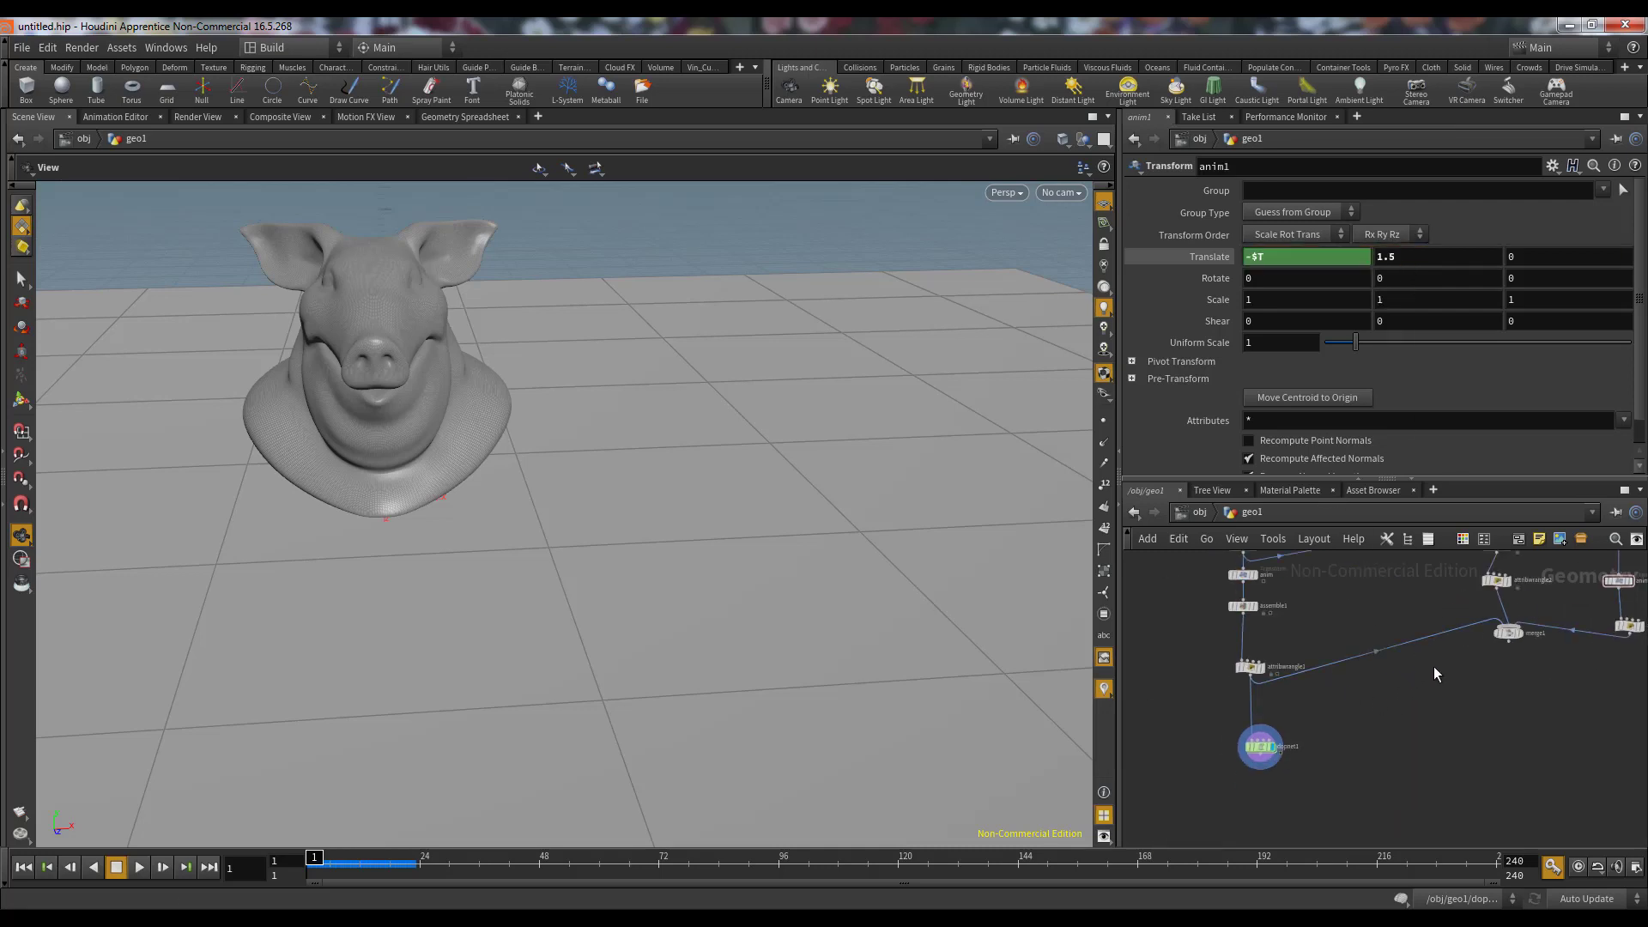
pyautogui.click(1252, 705)
pyautogui.click(1571, 664)
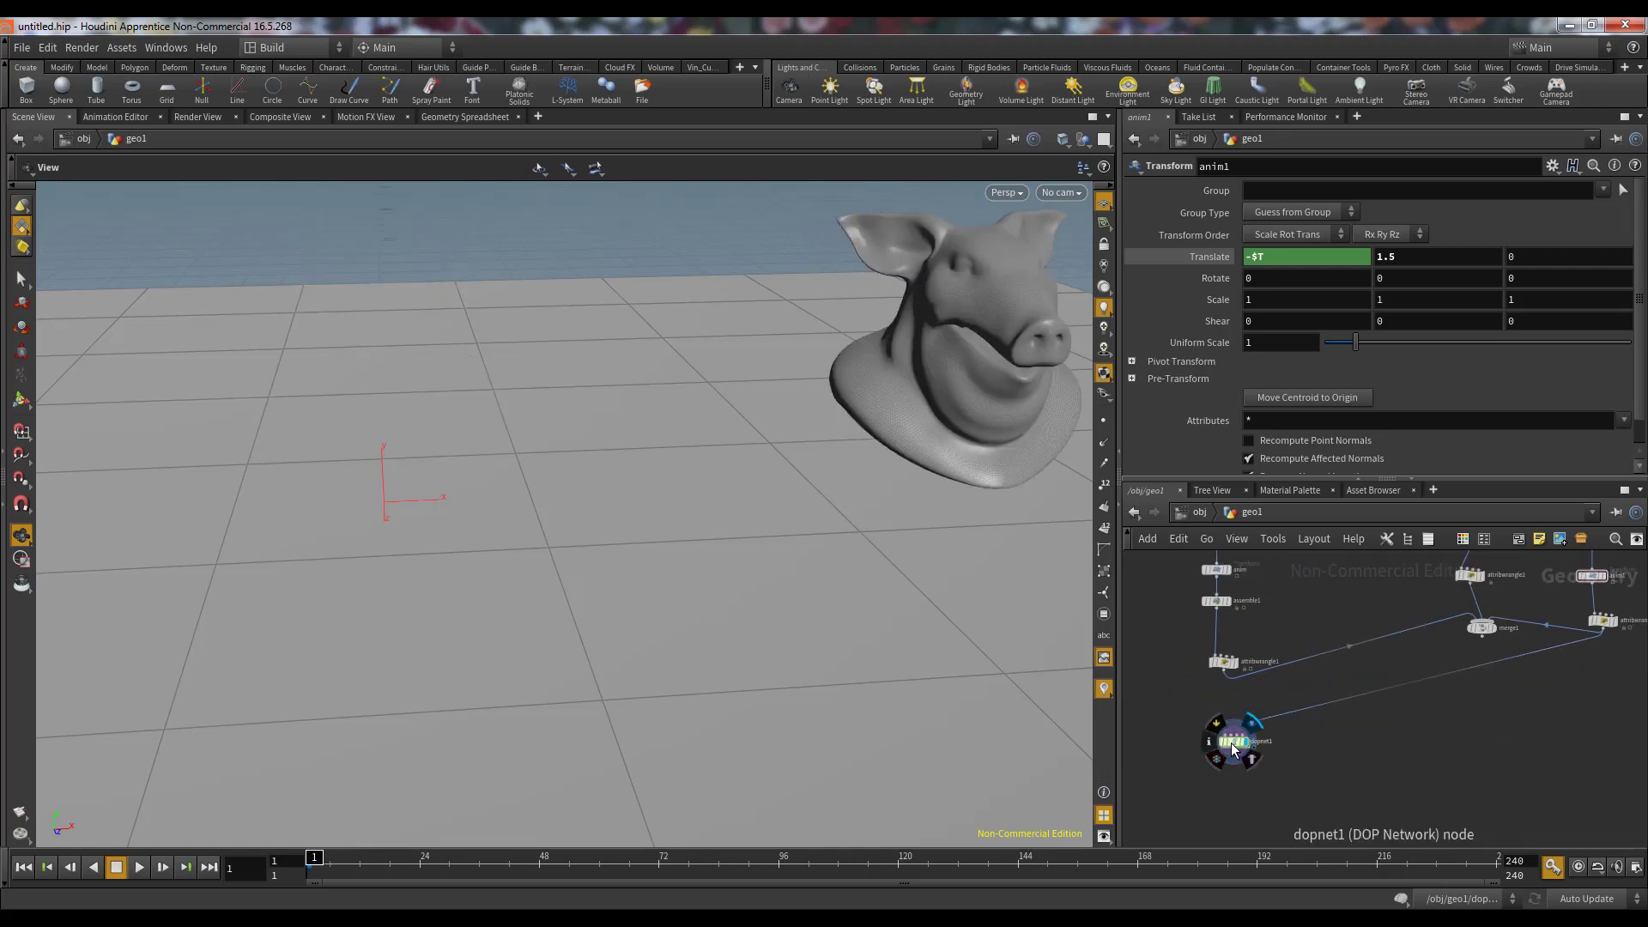
pyautogui.click(1220, 748)
# Play the simulation and scrub it to frame 31 to watch the pig head slide
pyautogui.moveTo(853, 588); pyautogui.dragTo(826, 534)
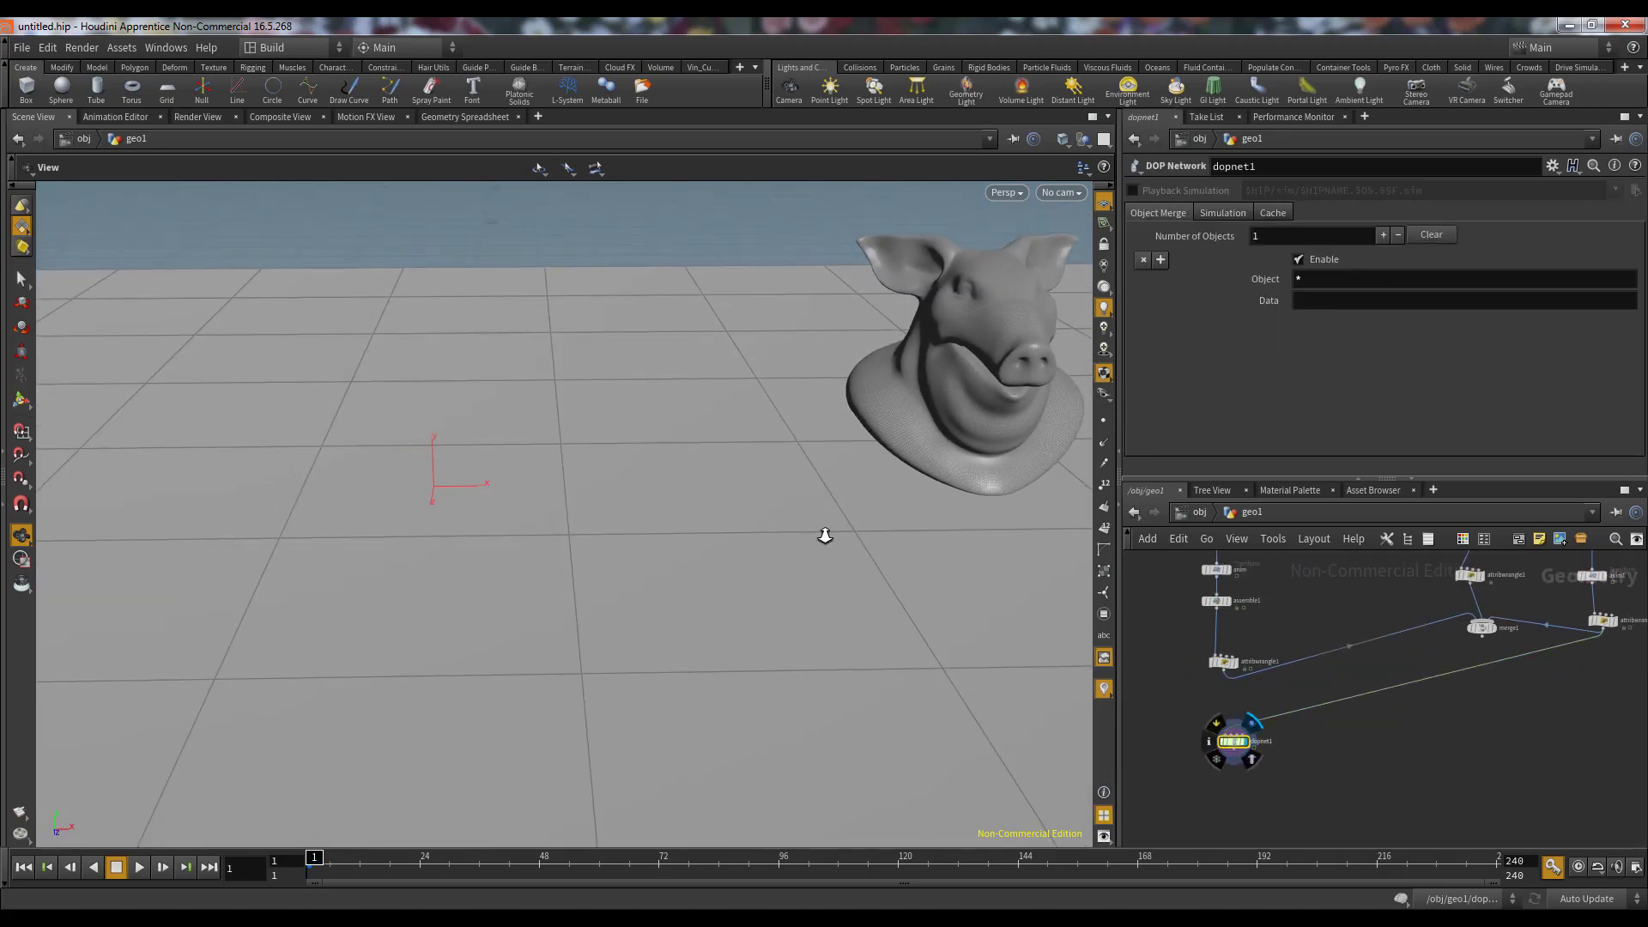
pyautogui.press('Up')
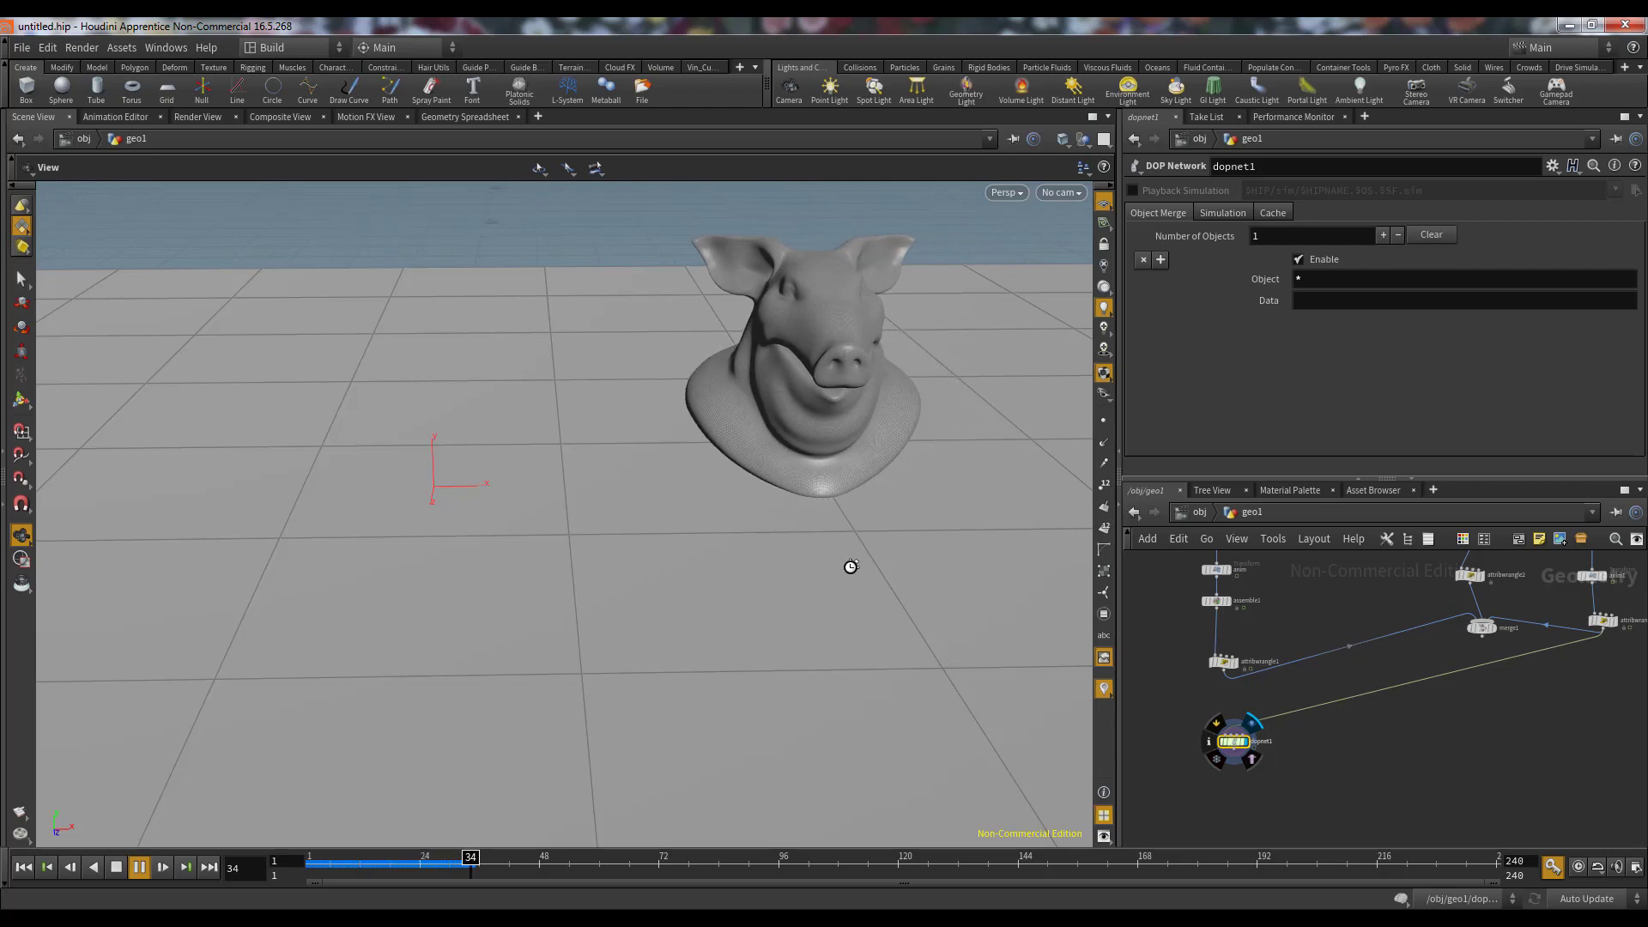
pyautogui.hotkey('ctrl', 'Up')
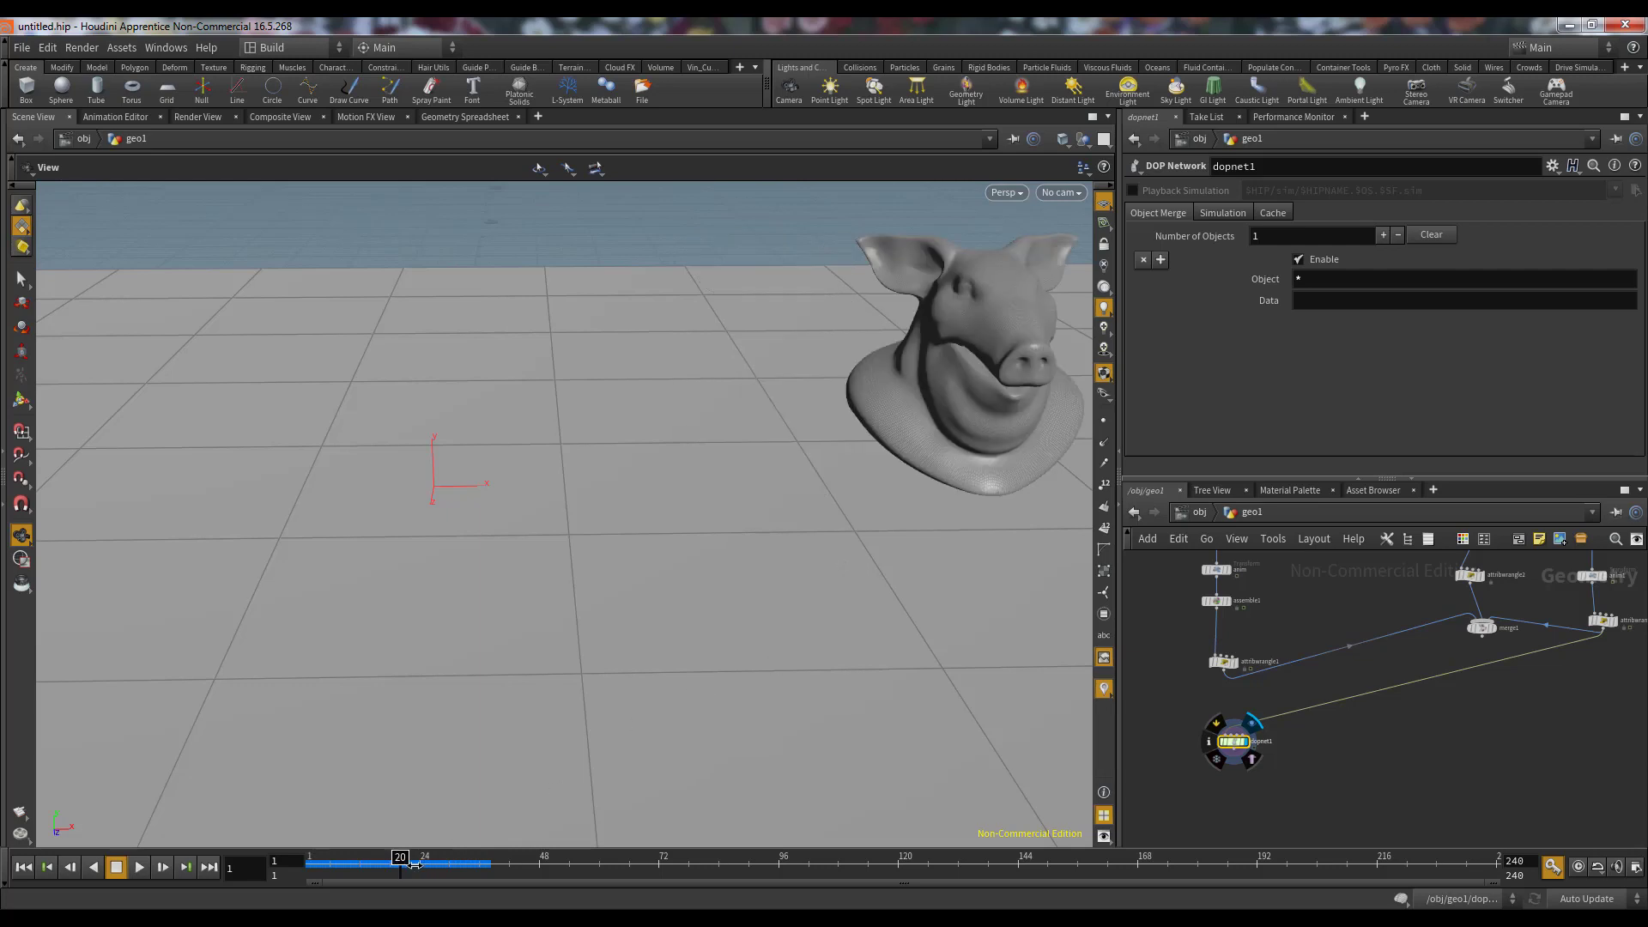
pyautogui.moveTo(414, 865); pyautogui.dragTo(455, 867)
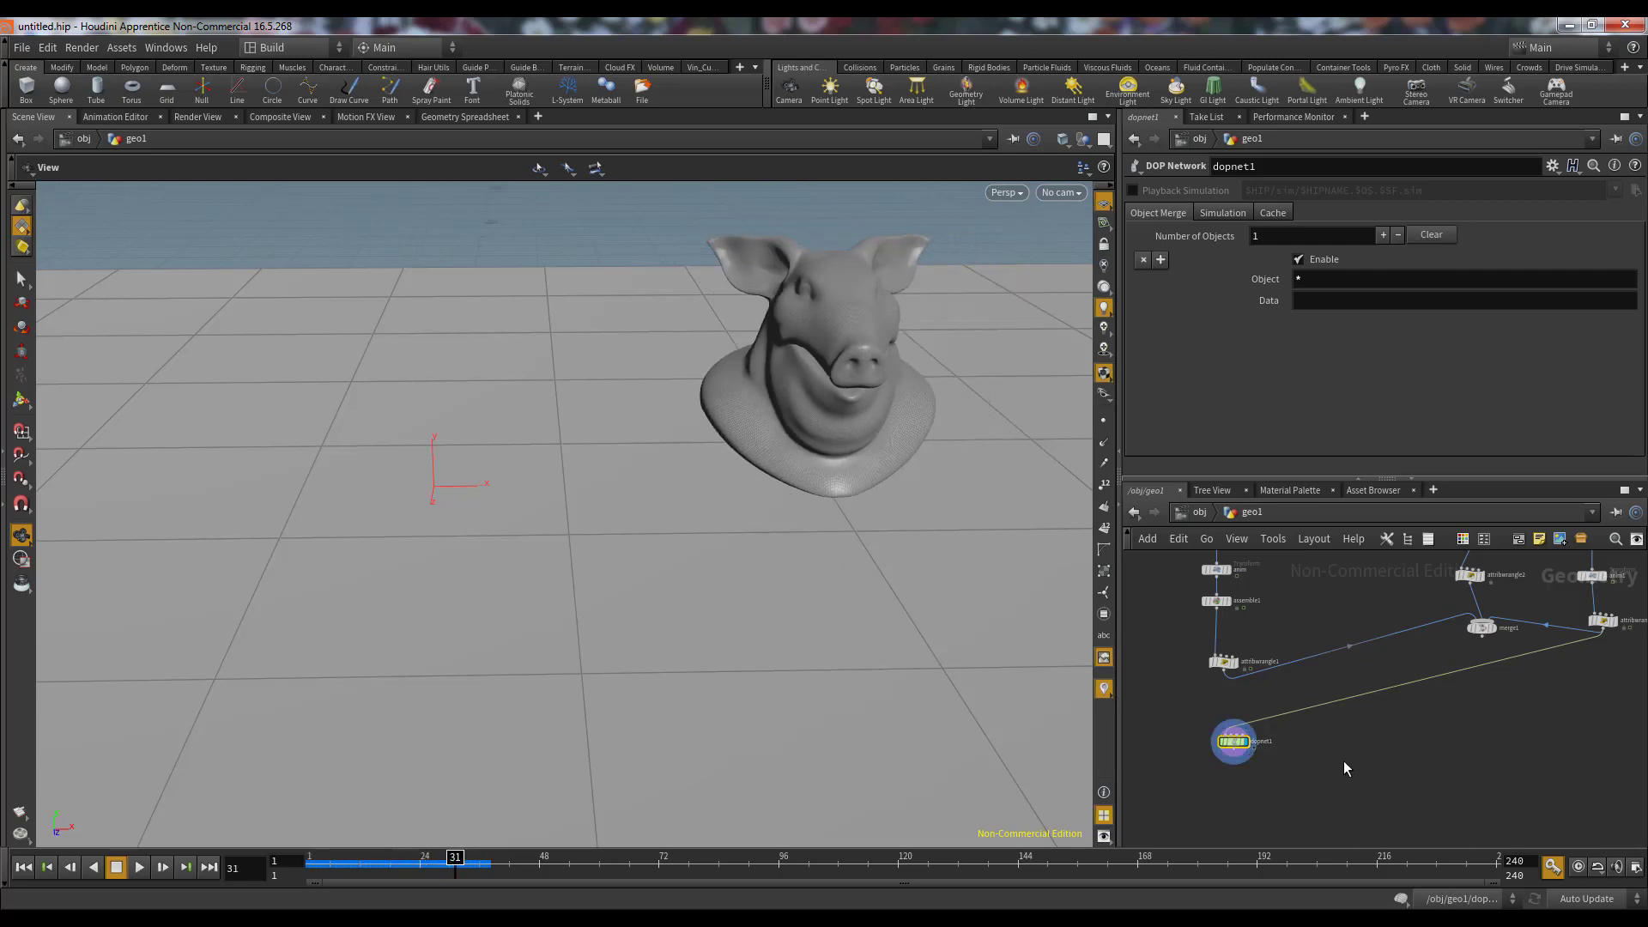
pyautogui.scroll(3, 1227, 760)
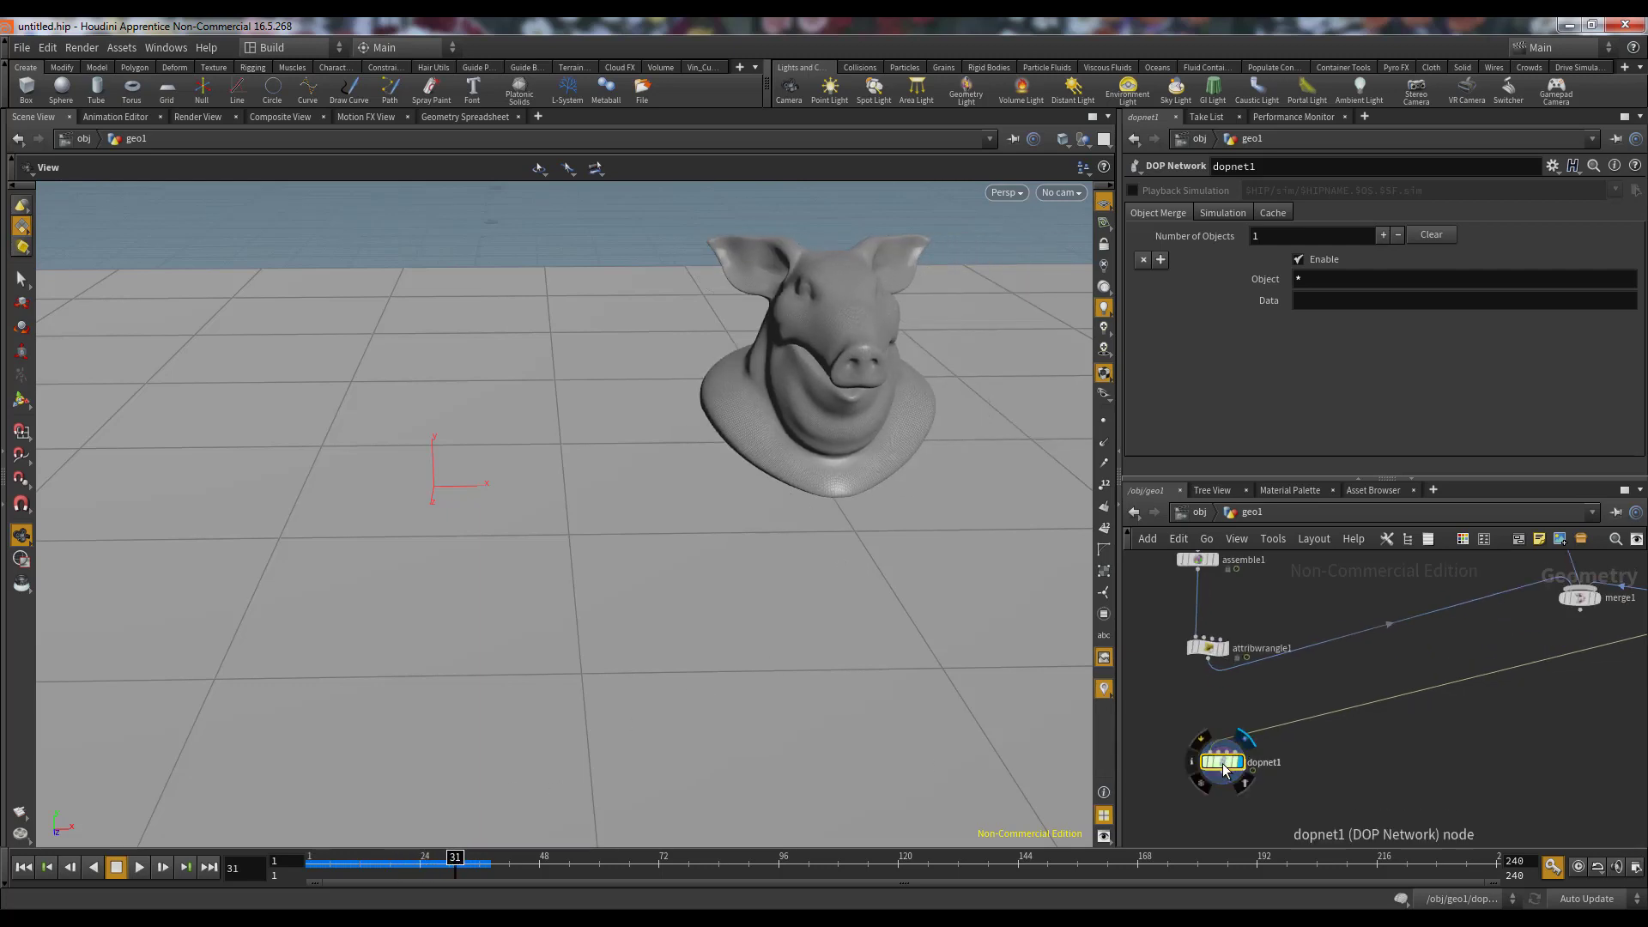
# Inspect attribwrangle3's packed primitives in the Geometry Spreadsheet, then return to Scene View at frame 1
pyautogui.click(464, 118)
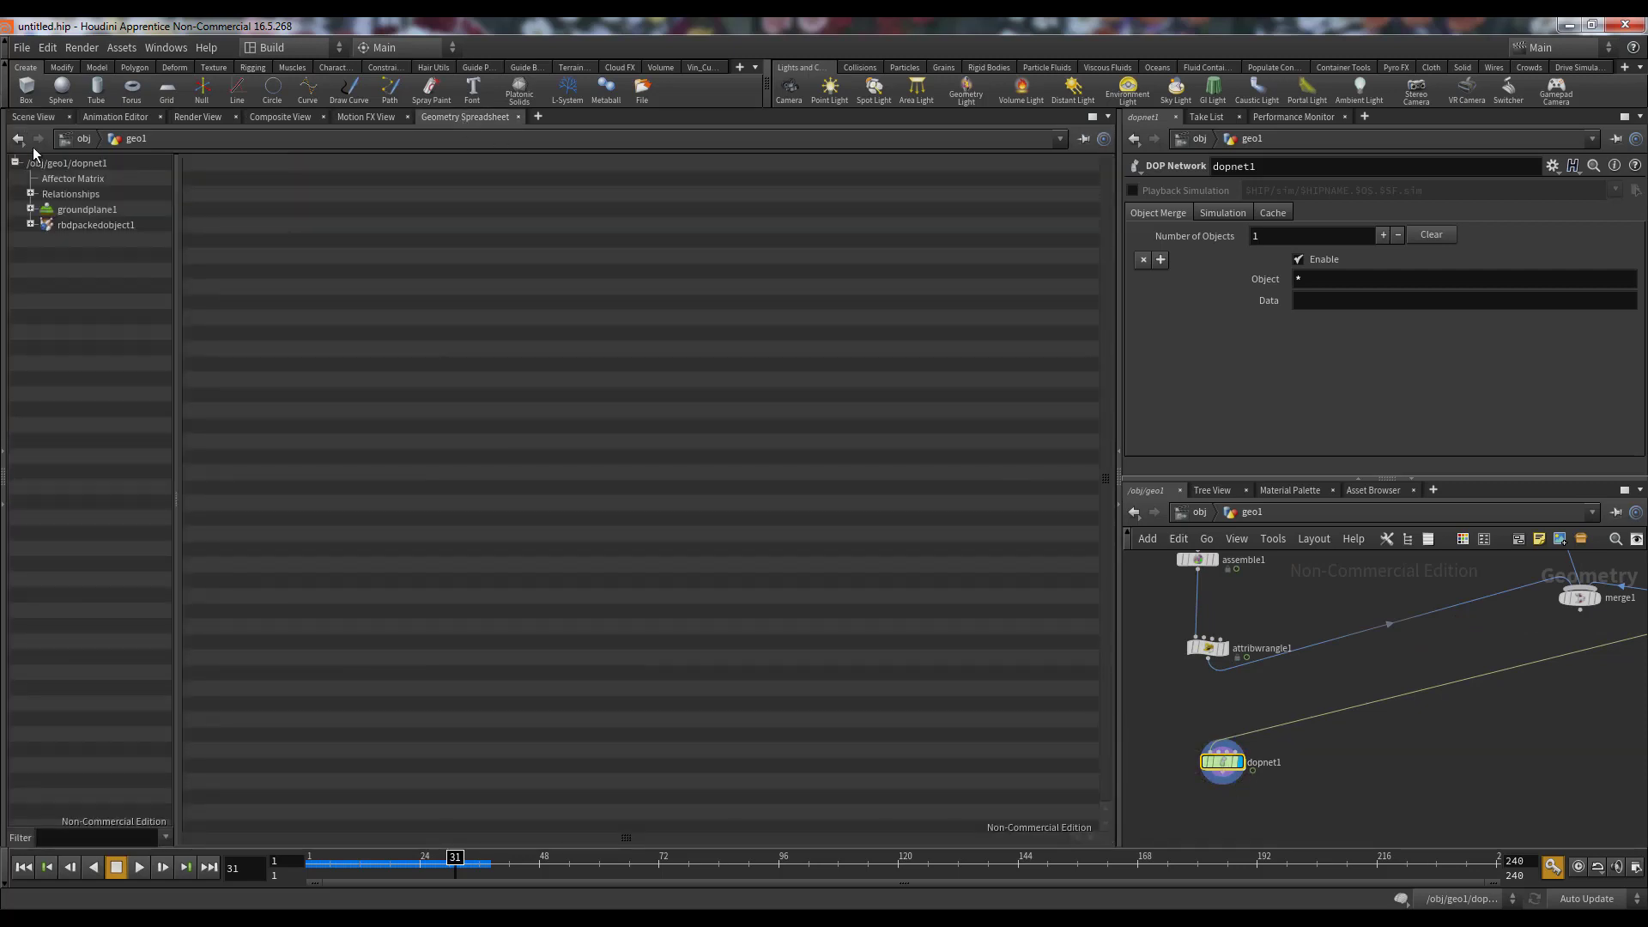
pyautogui.click(32, 117)
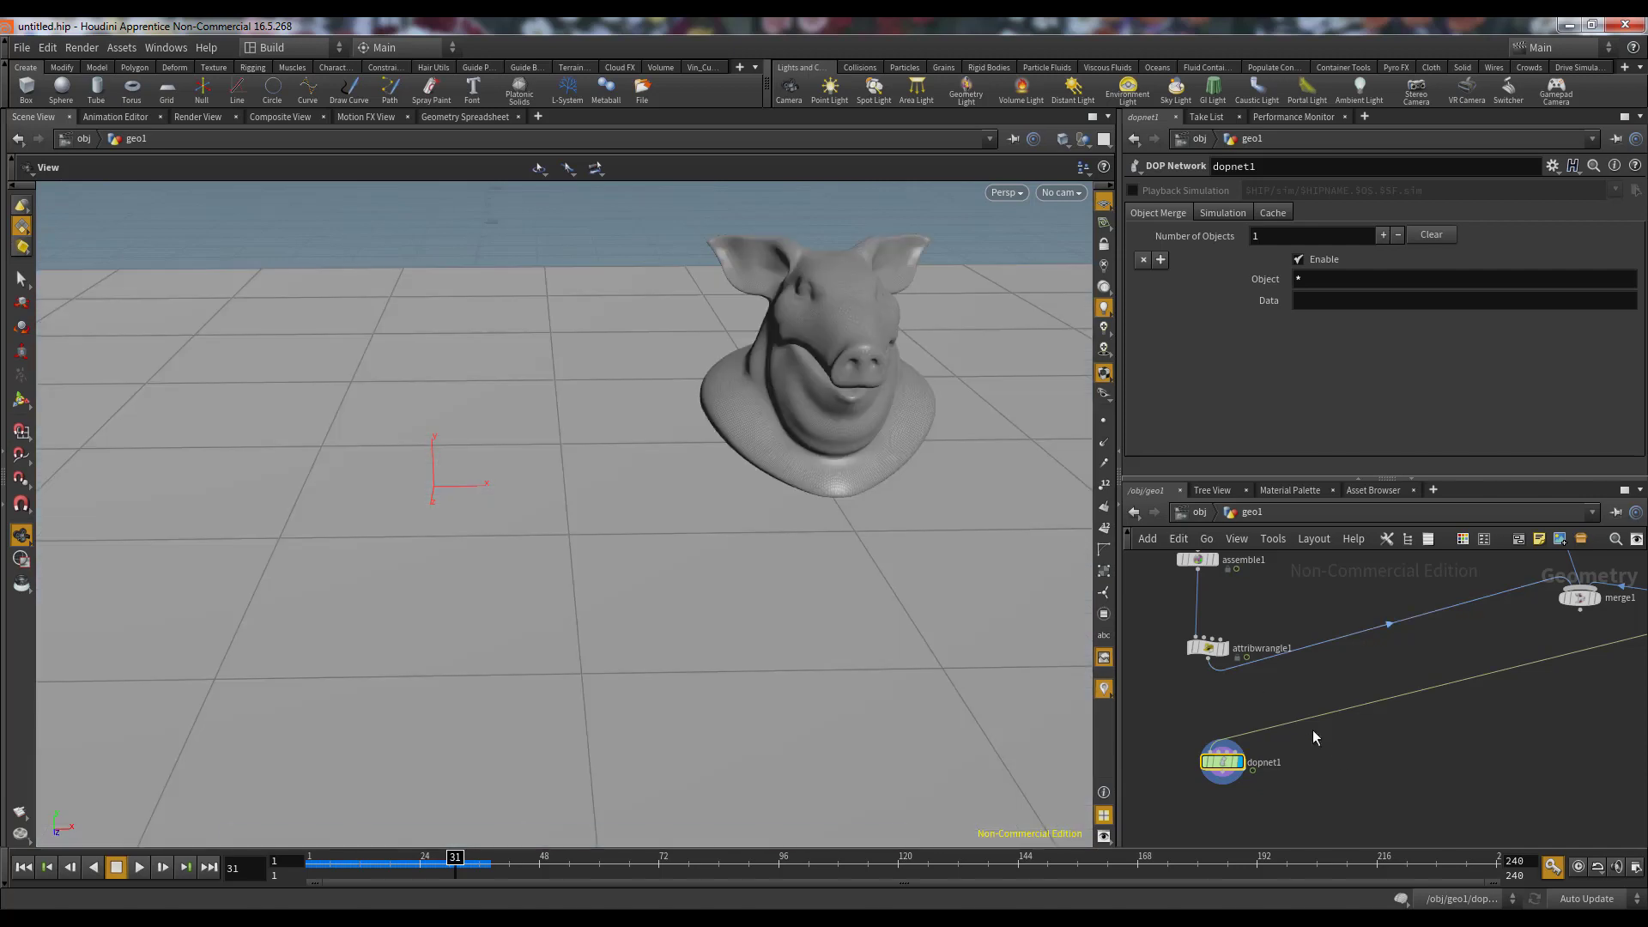
pyautogui.scroll(3, 1314, 736)
pyautogui.scroll(-3, 1248, 714)
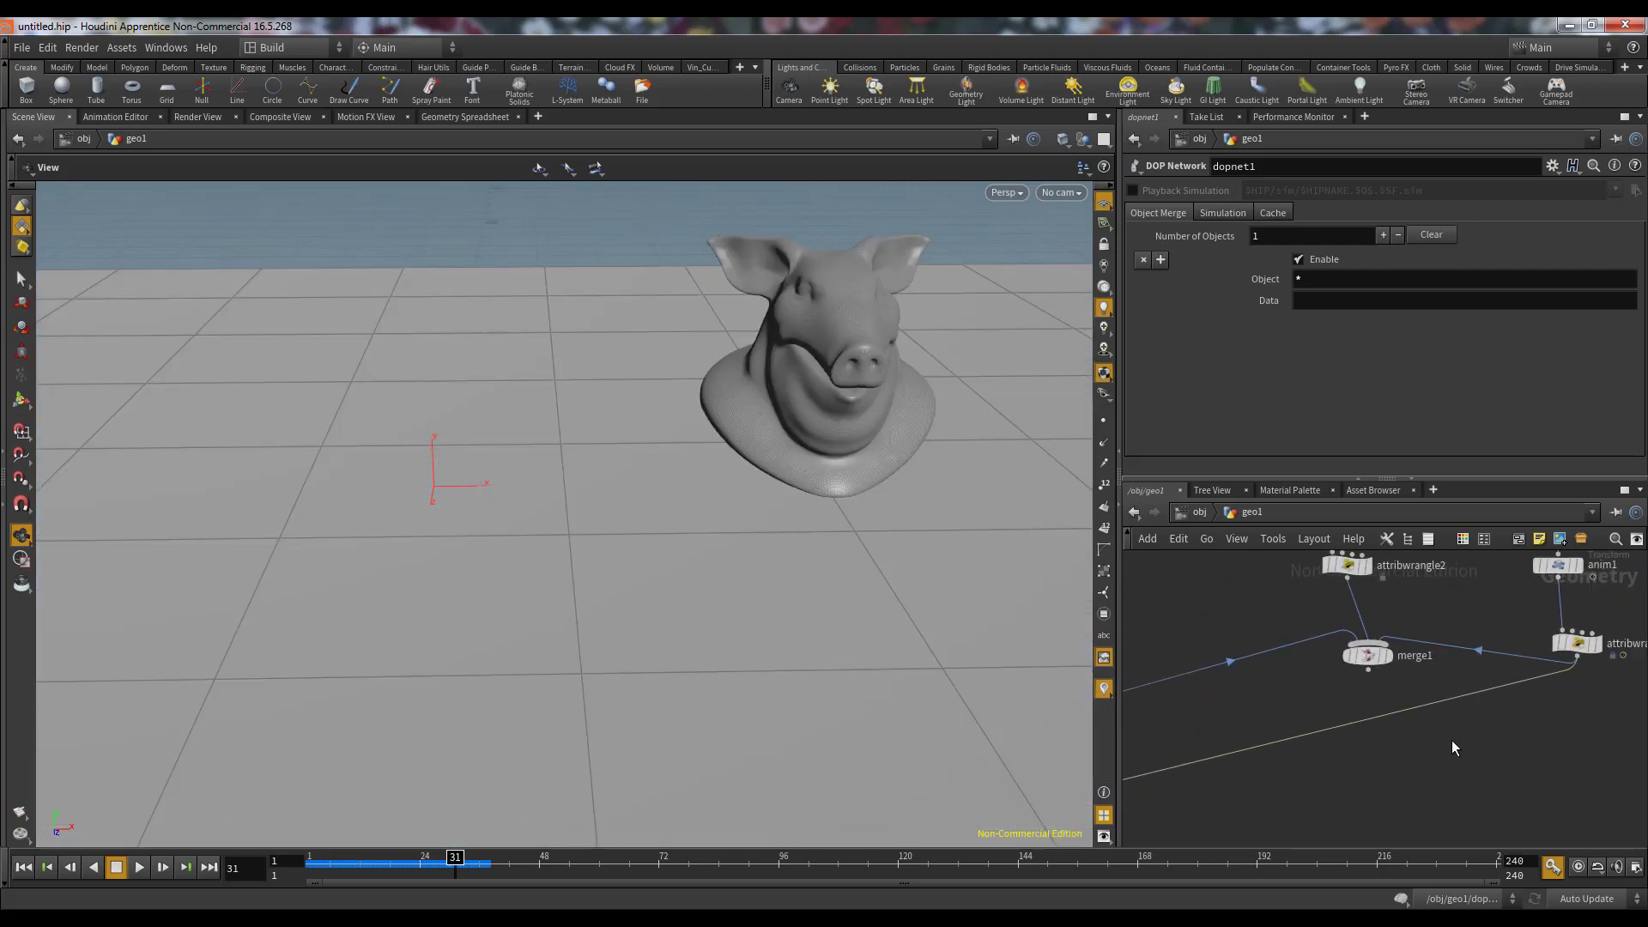
pyautogui.click(1575, 643)
pyautogui.click(490, 117)
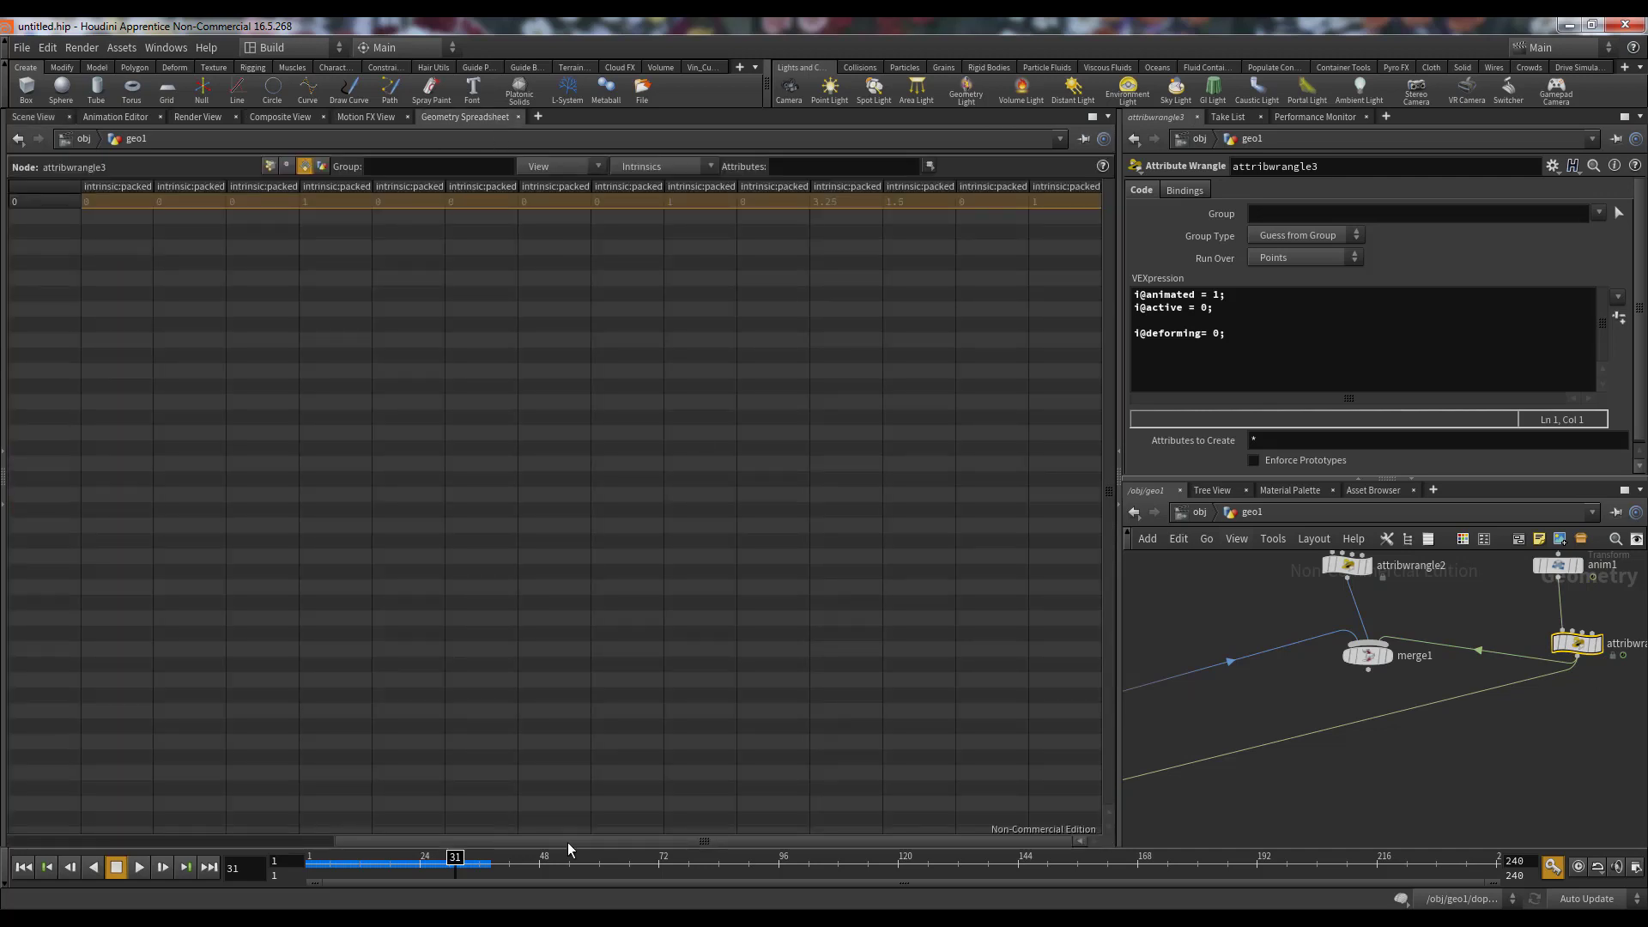
pyautogui.moveTo(564, 841); pyautogui.dragTo(249, 841)
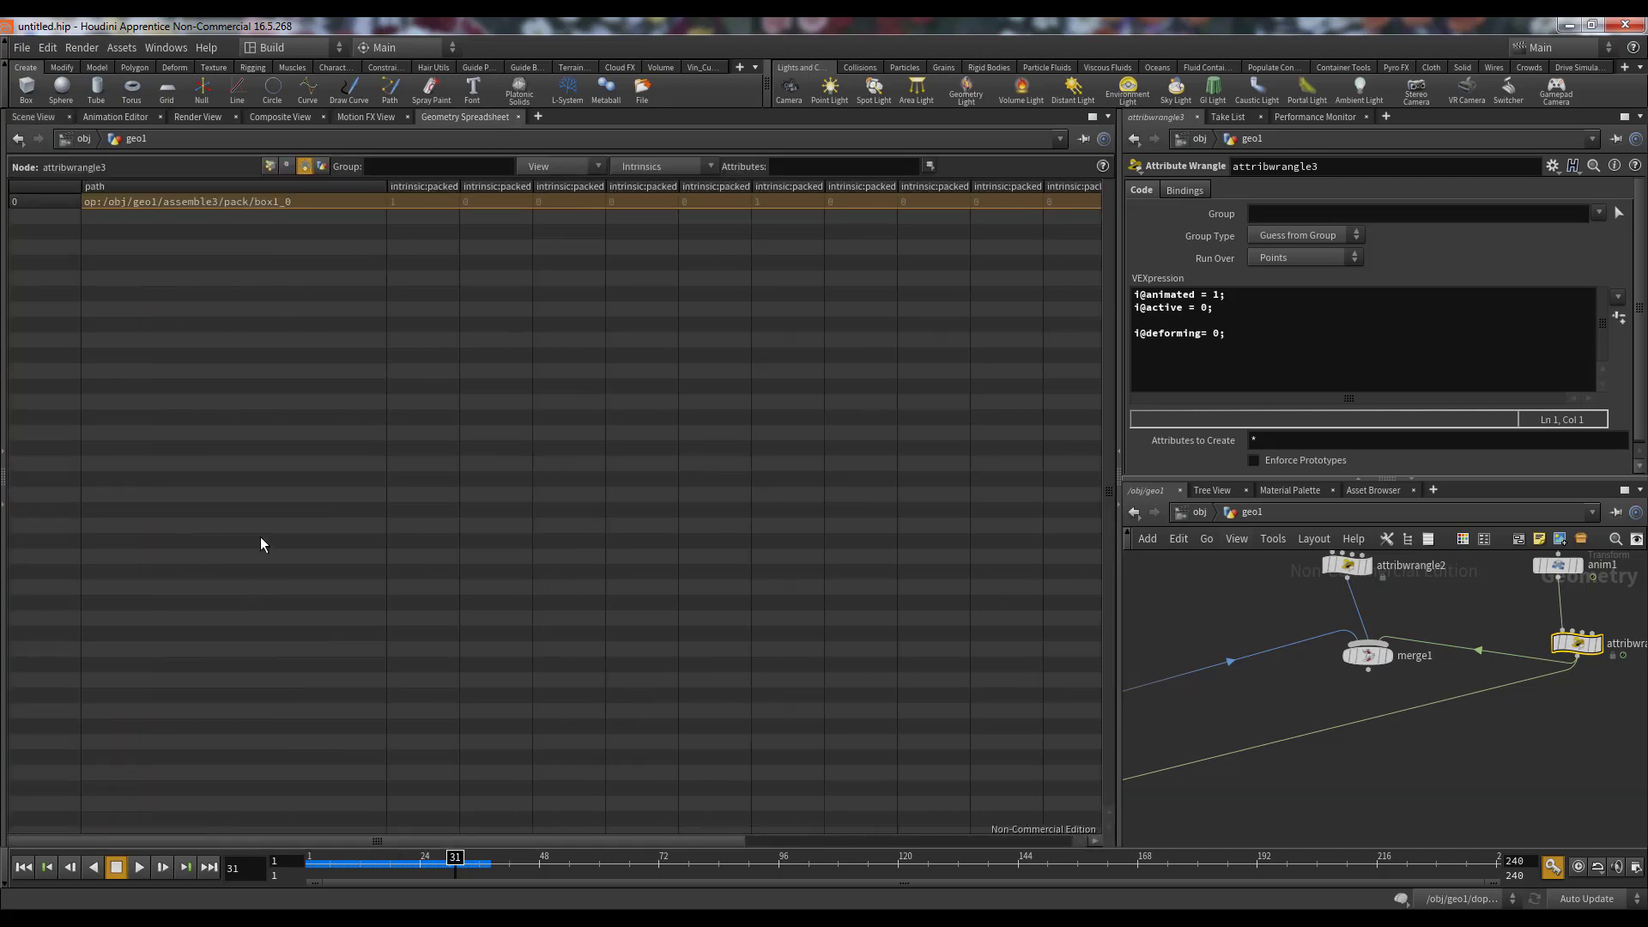
pyautogui.click(34, 118)
pyautogui.moveTo(1202, 755); pyautogui.dragTo(1519, 731, button='middle')
pyautogui.hotkey('ctrl', 'Up')
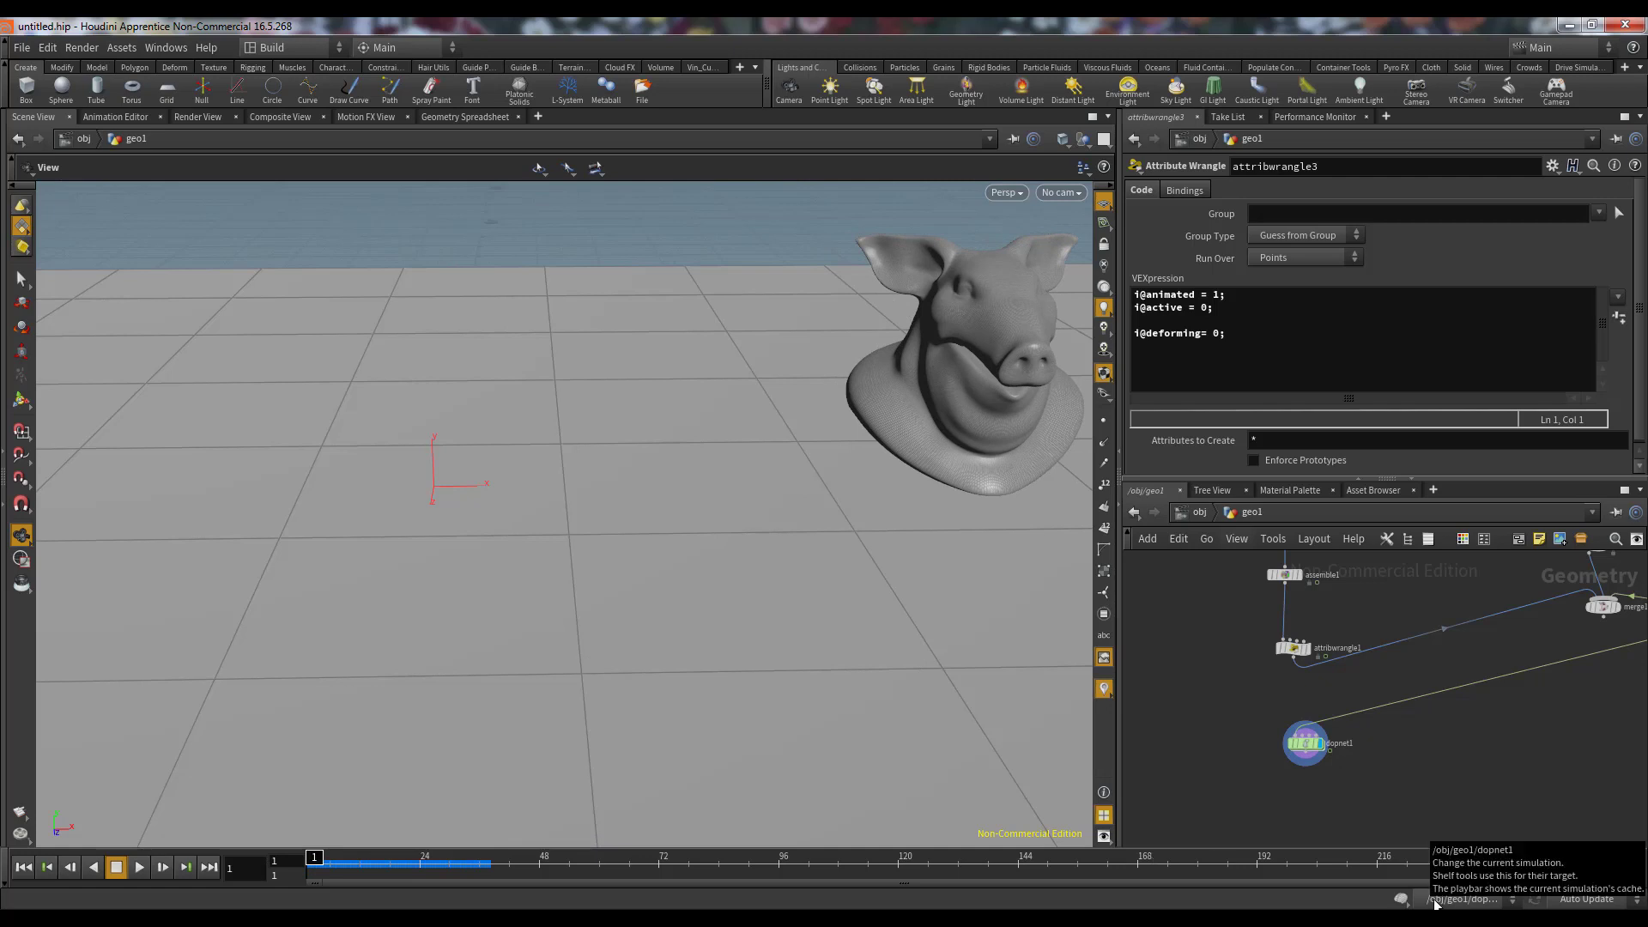
# Reconnect dopnet1's input to attribwrangle1 and play the simulation with the pig head centred
pyautogui.press('Up')
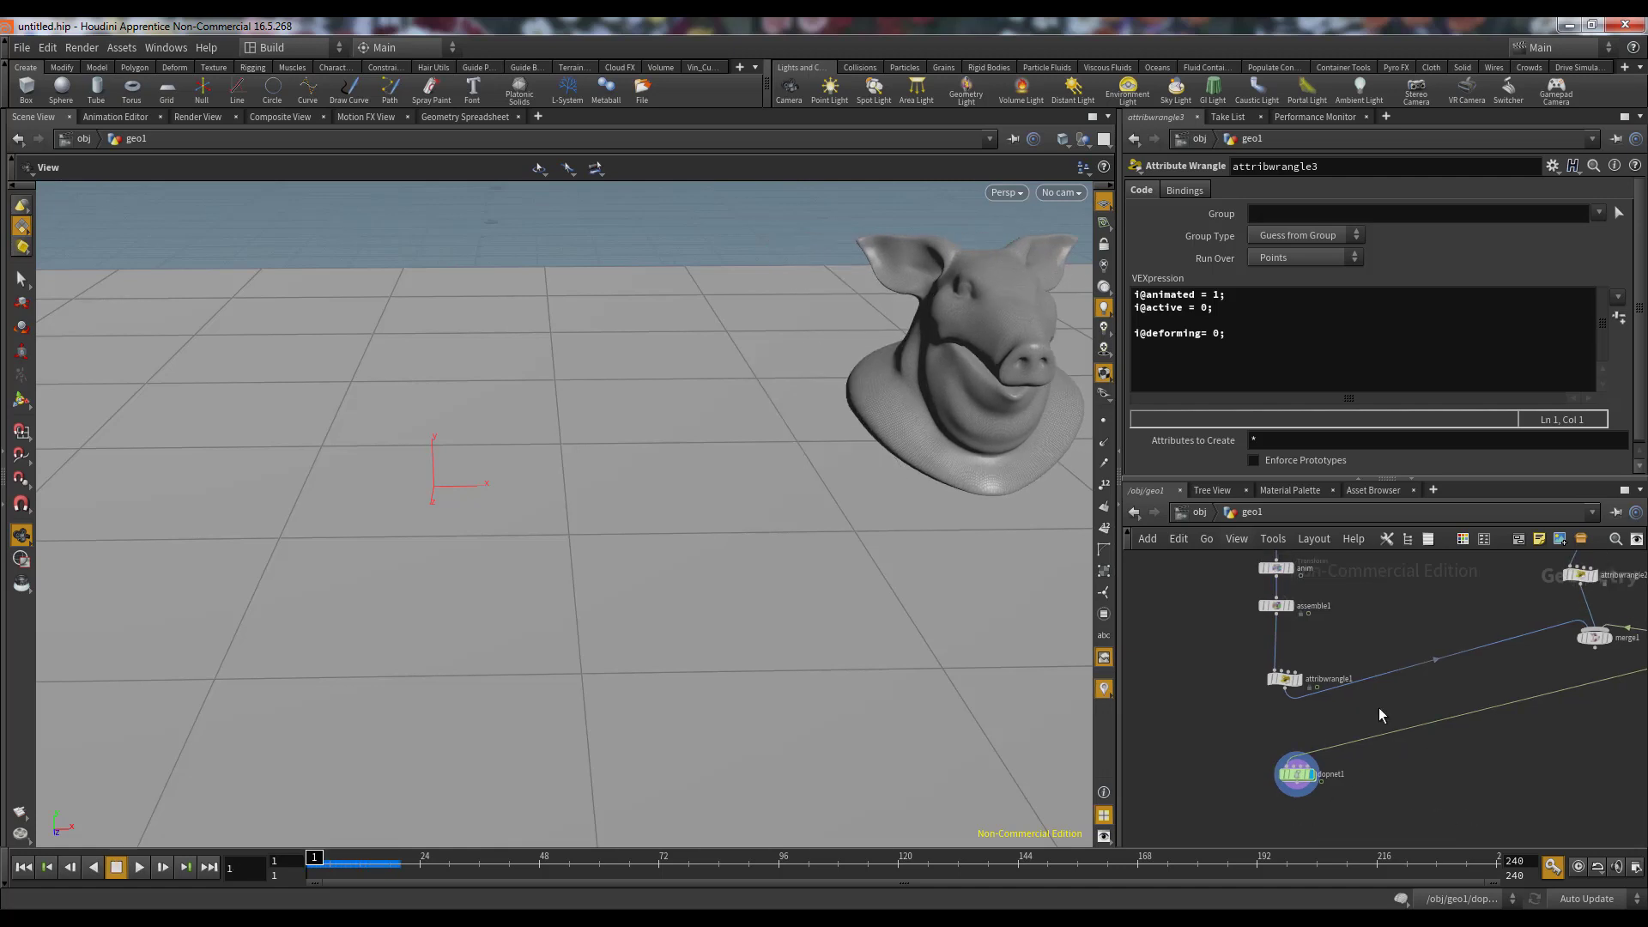
pyautogui.moveTo(1296, 754); pyautogui.dragTo(1287, 691)
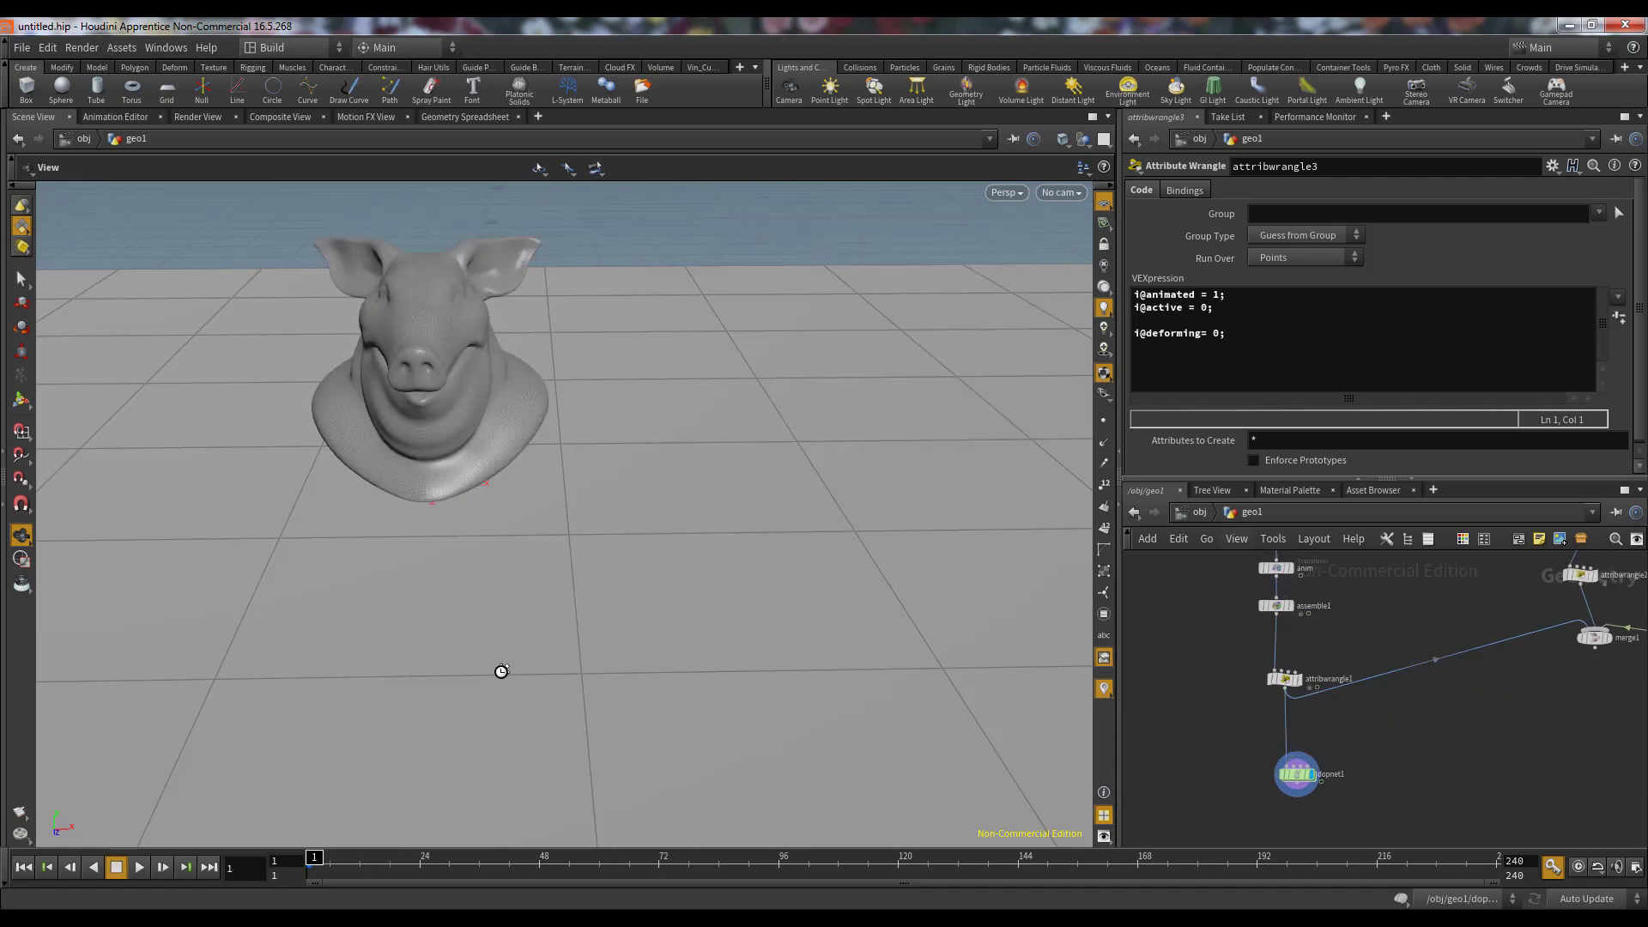
pyautogui.press('Up')
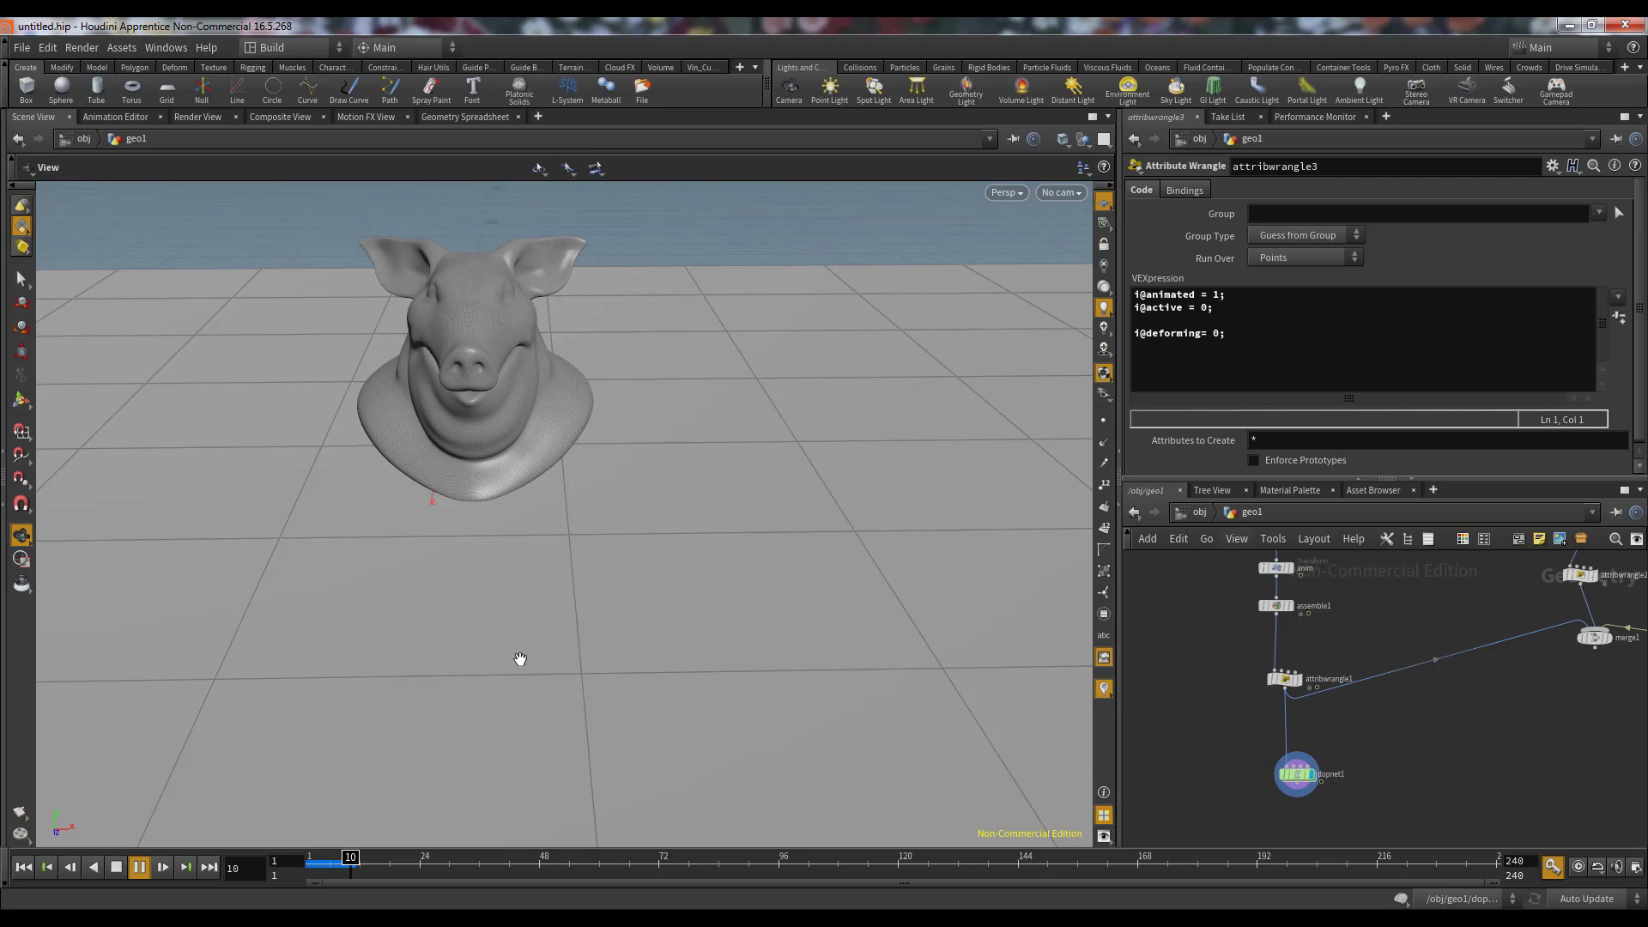
pyautogui.hotkey('ctrl', 'Left')
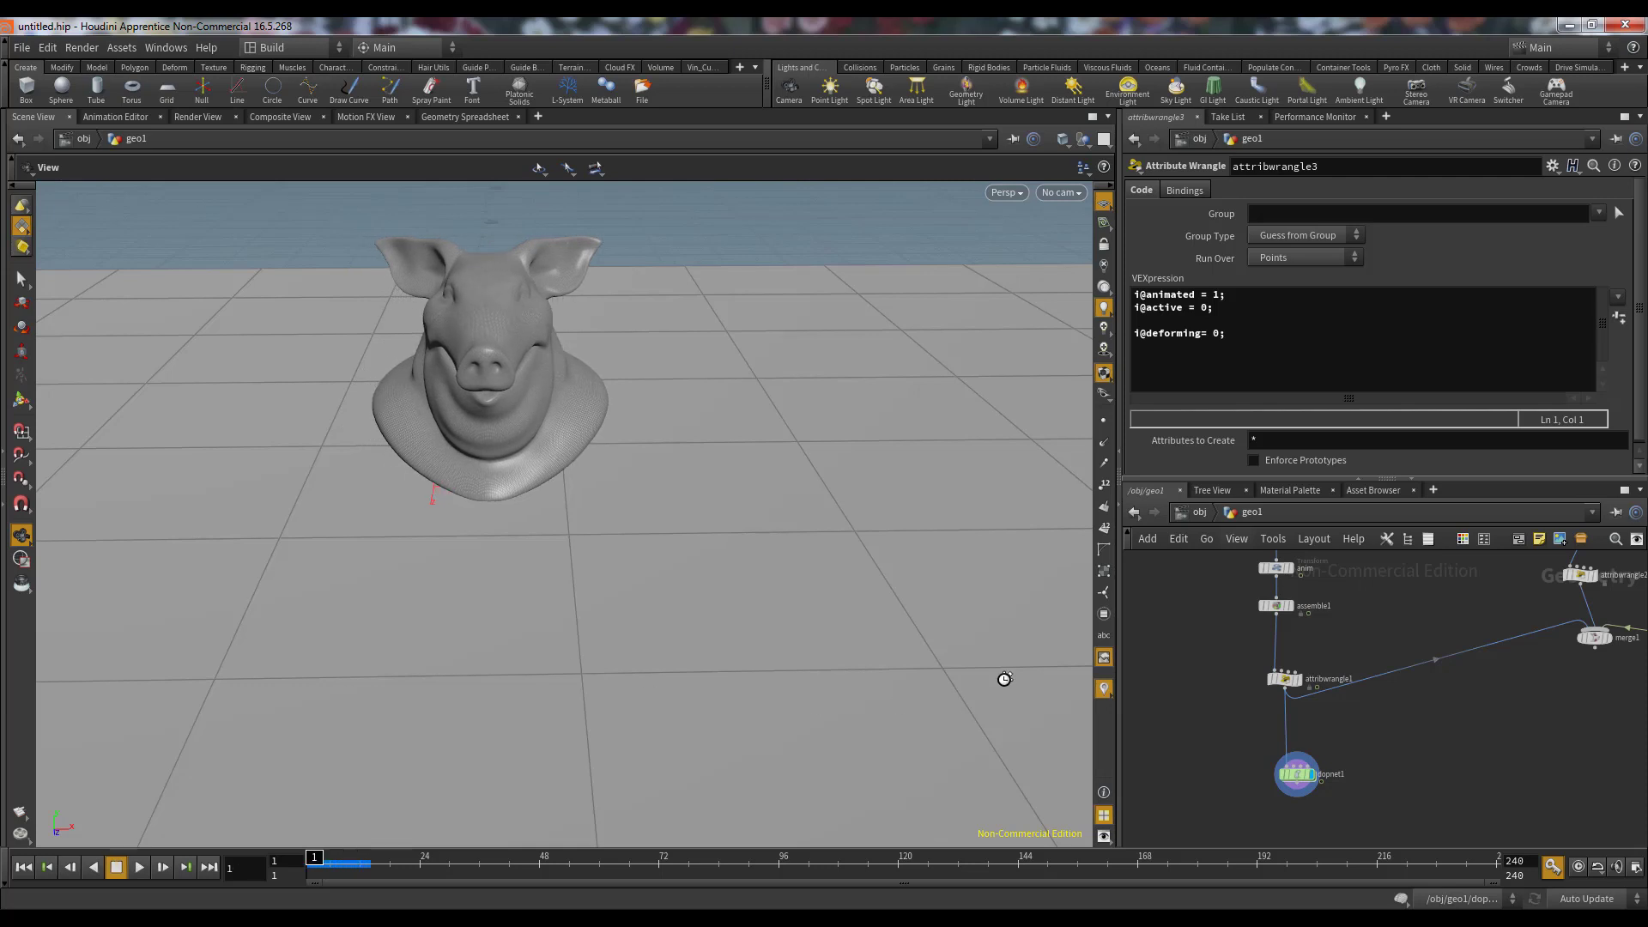
# Frame all nodes, move merge1 lower and place dopnet1 at the network's lower right
pyautogui.press('h')
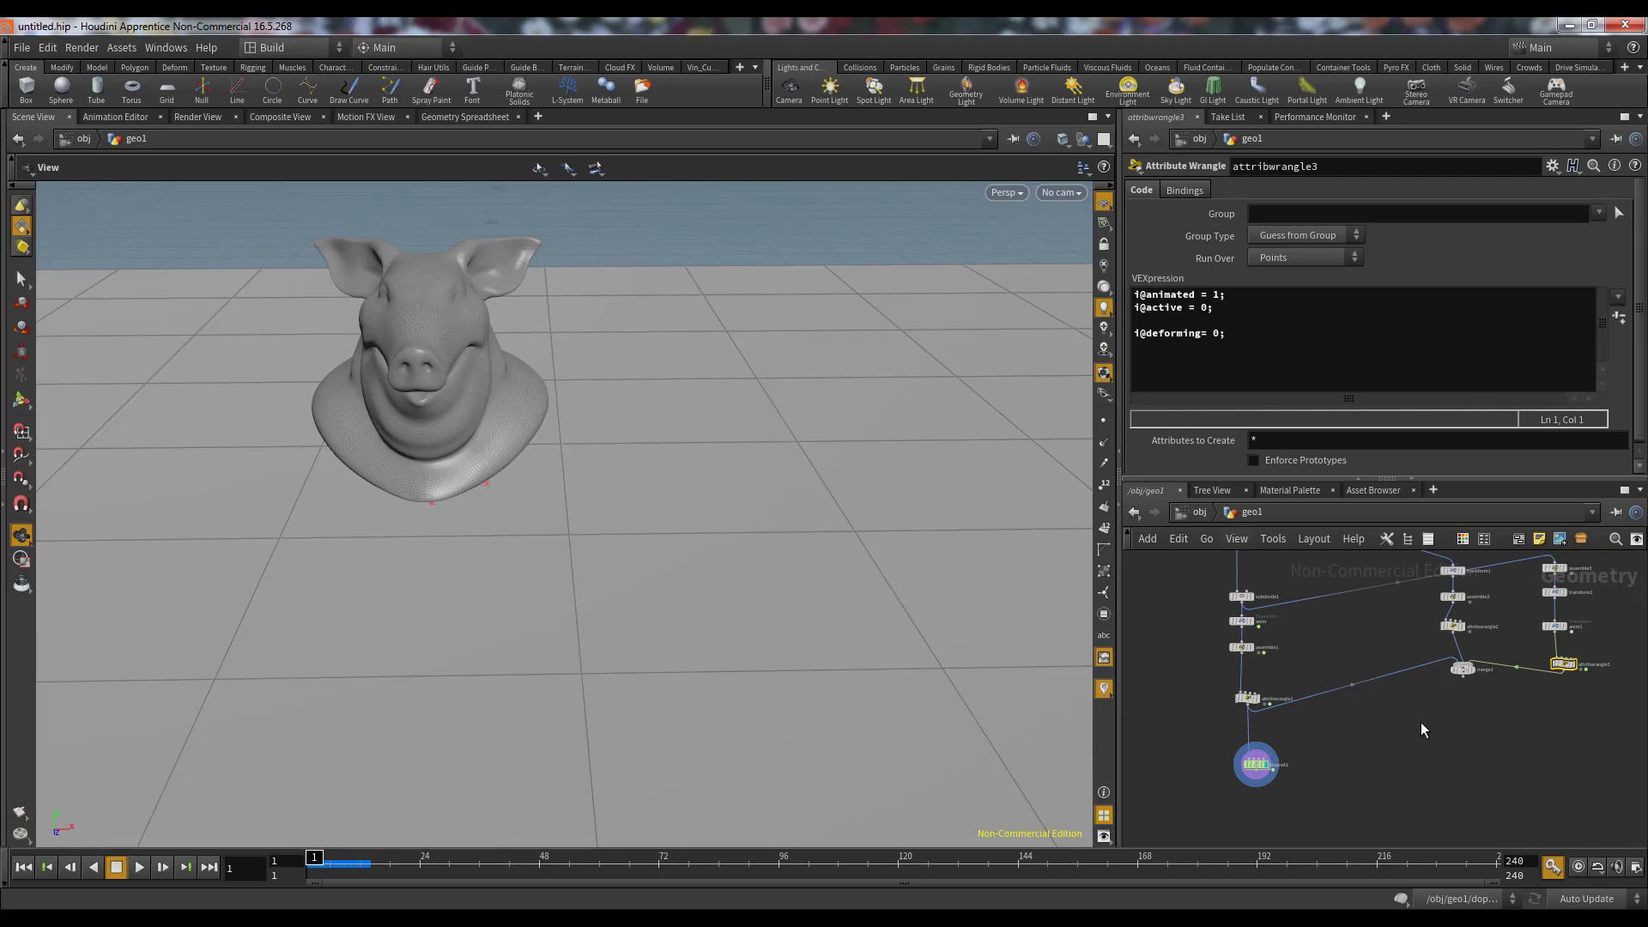
pyautogui.moveTo(1467, 669); pyautogui.dragTo(1467, 719)
pyautogui.moveTo(1586, 745); pyautogui.dragTo(1493, 749, button='middle')
pyautogui.moveTo(1163, 775)
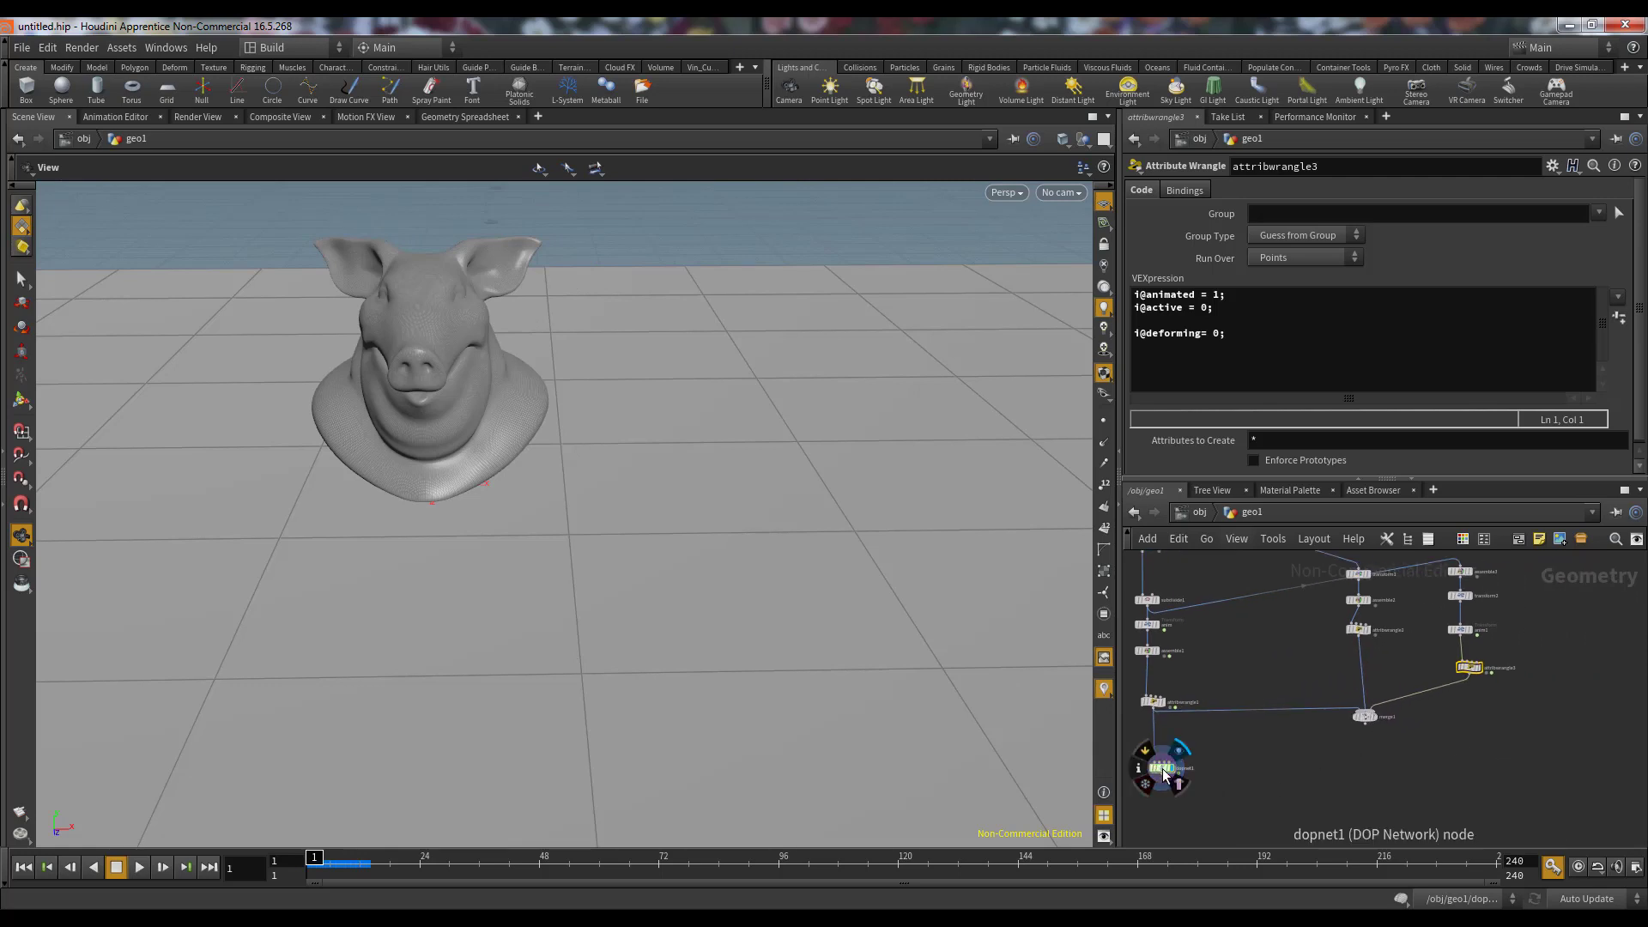
pyautogui.moveTo(1164, 775); pyautogui.dragTo(1366, 788)
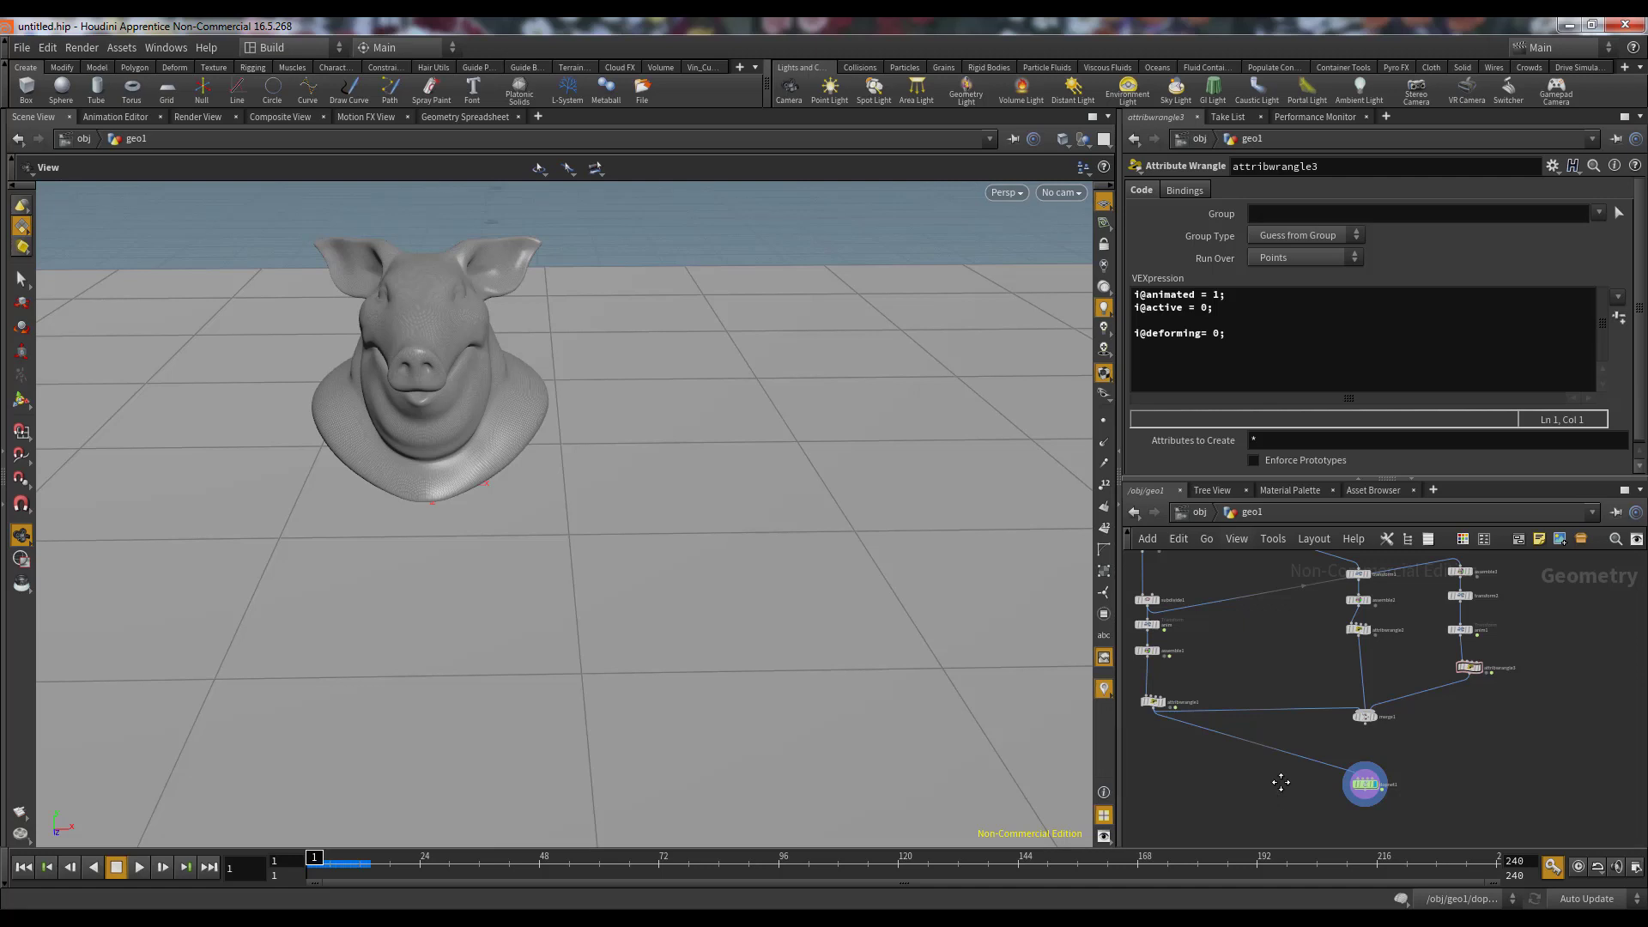
pyautogui.scroll(2, 1280, 781)
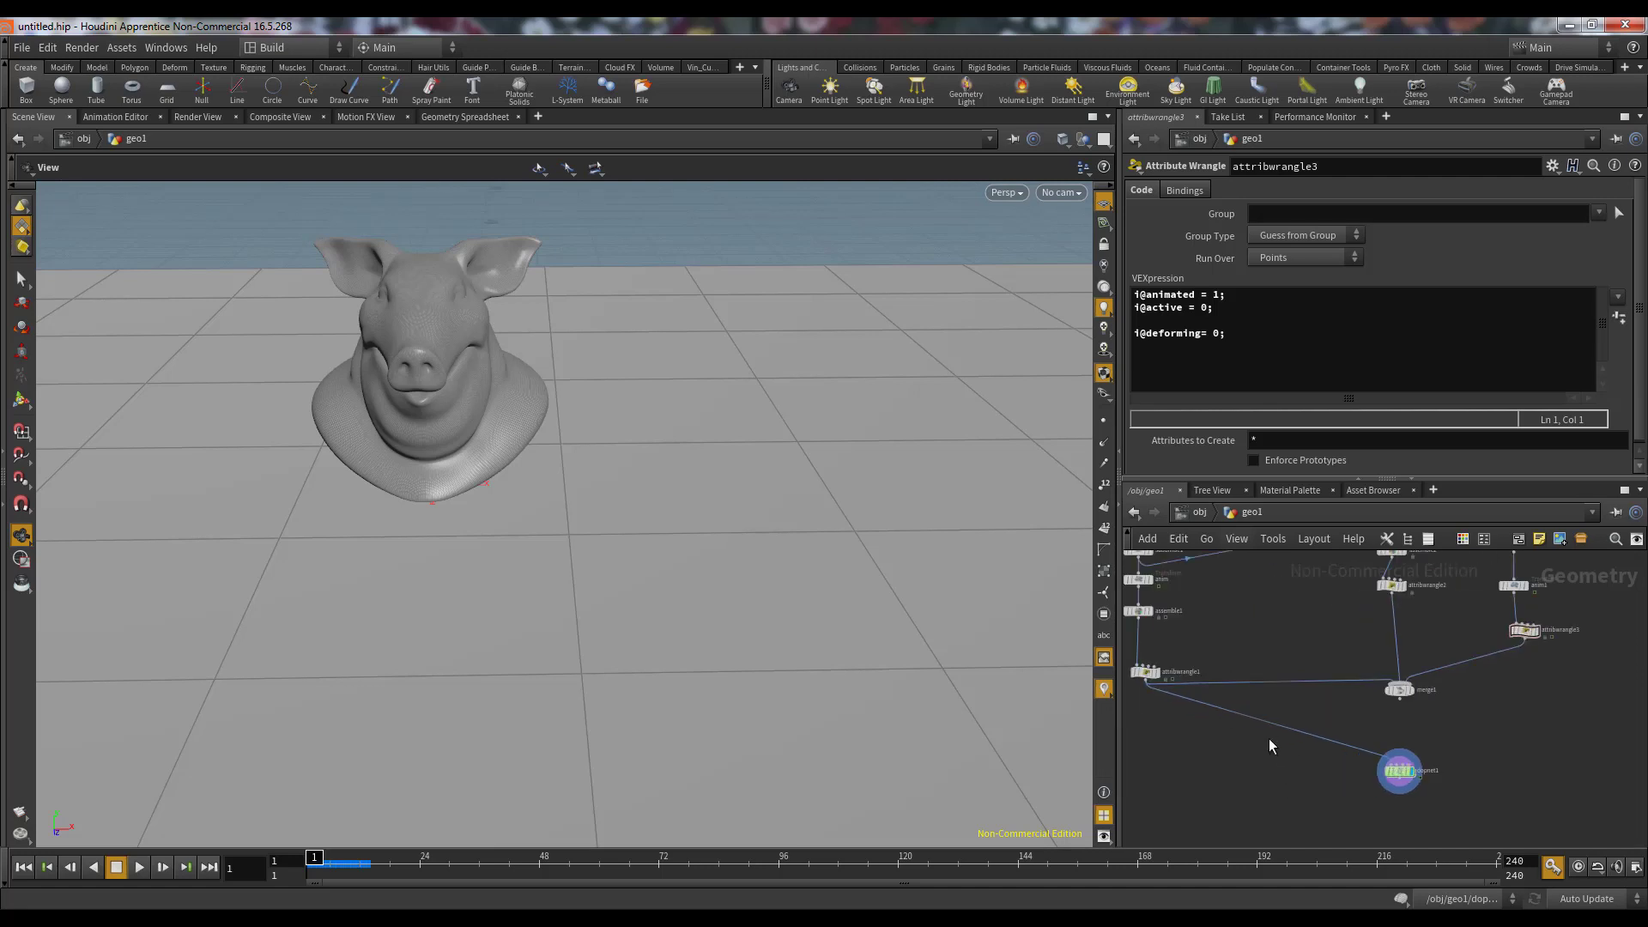